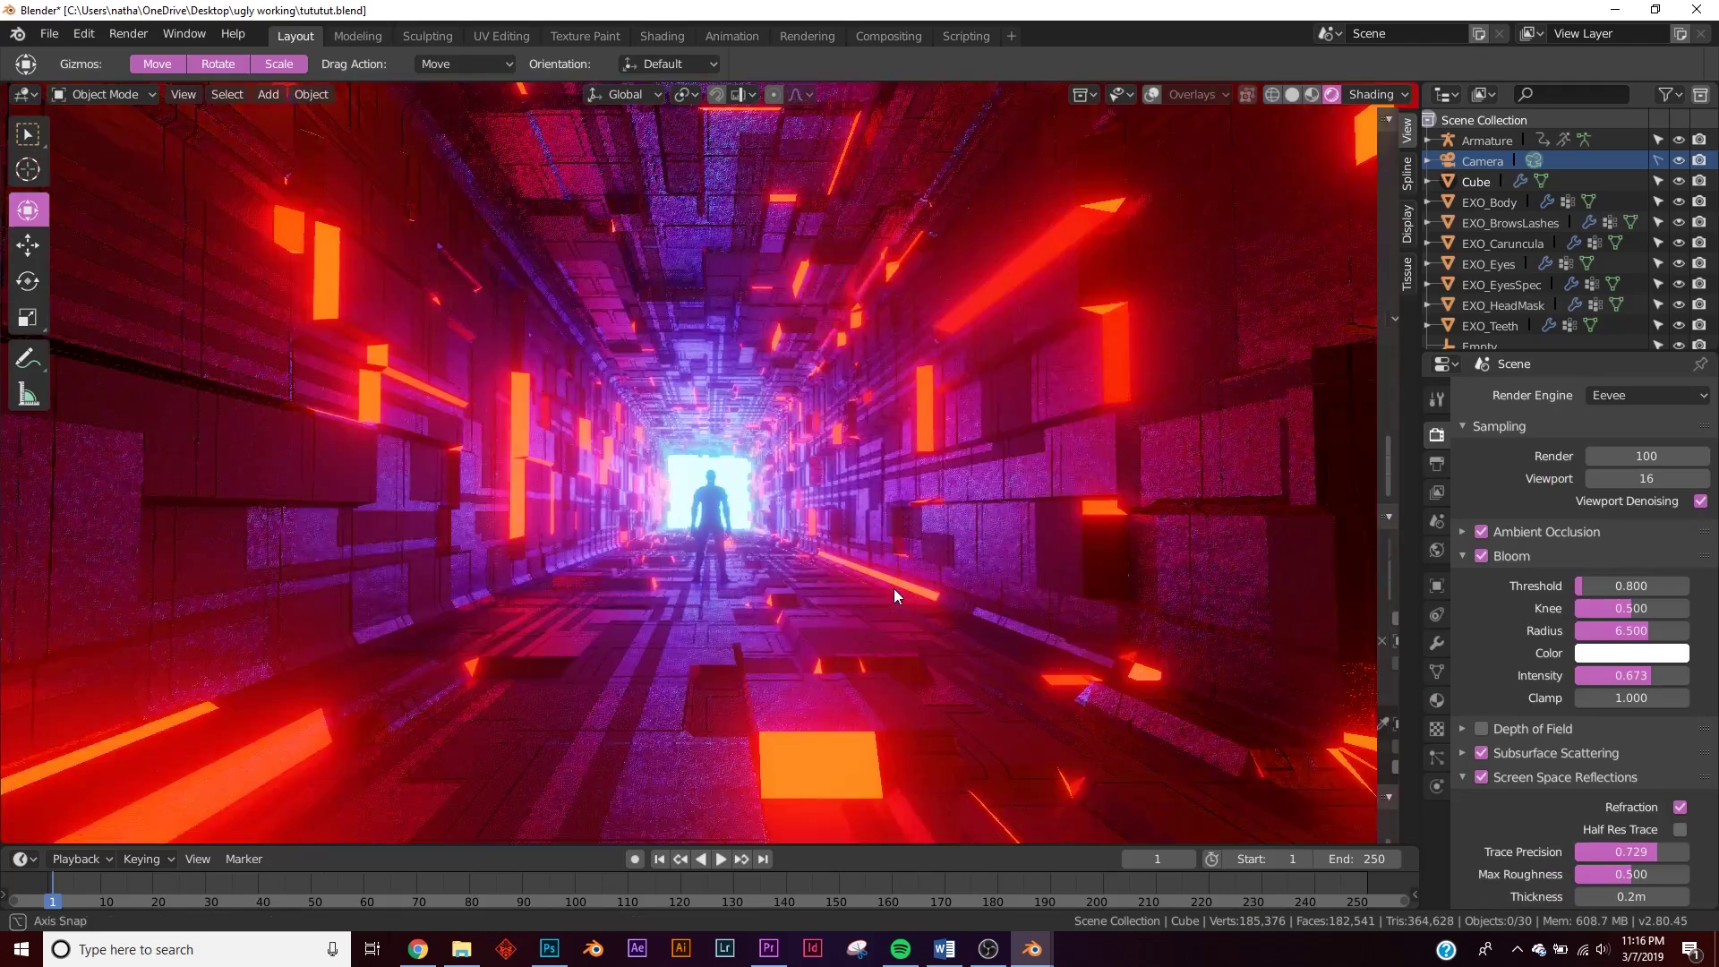
middle_click_drag(893, 588, 892, 585)
left_click(707, 508)
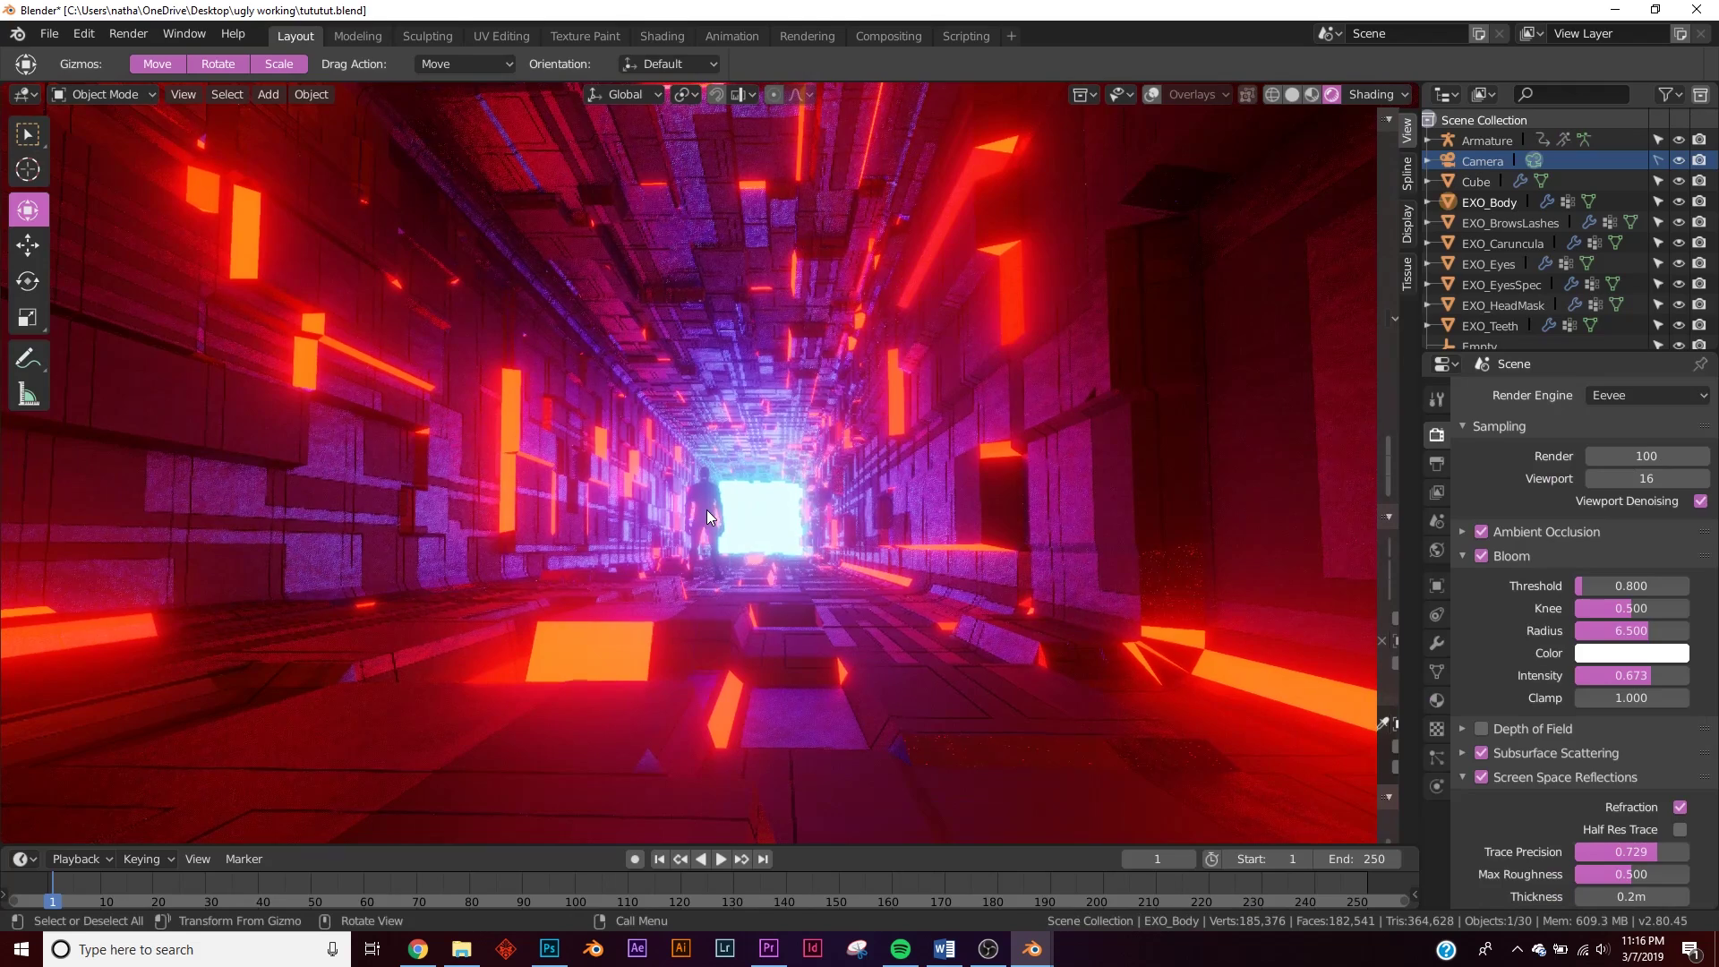
key("KP_0")
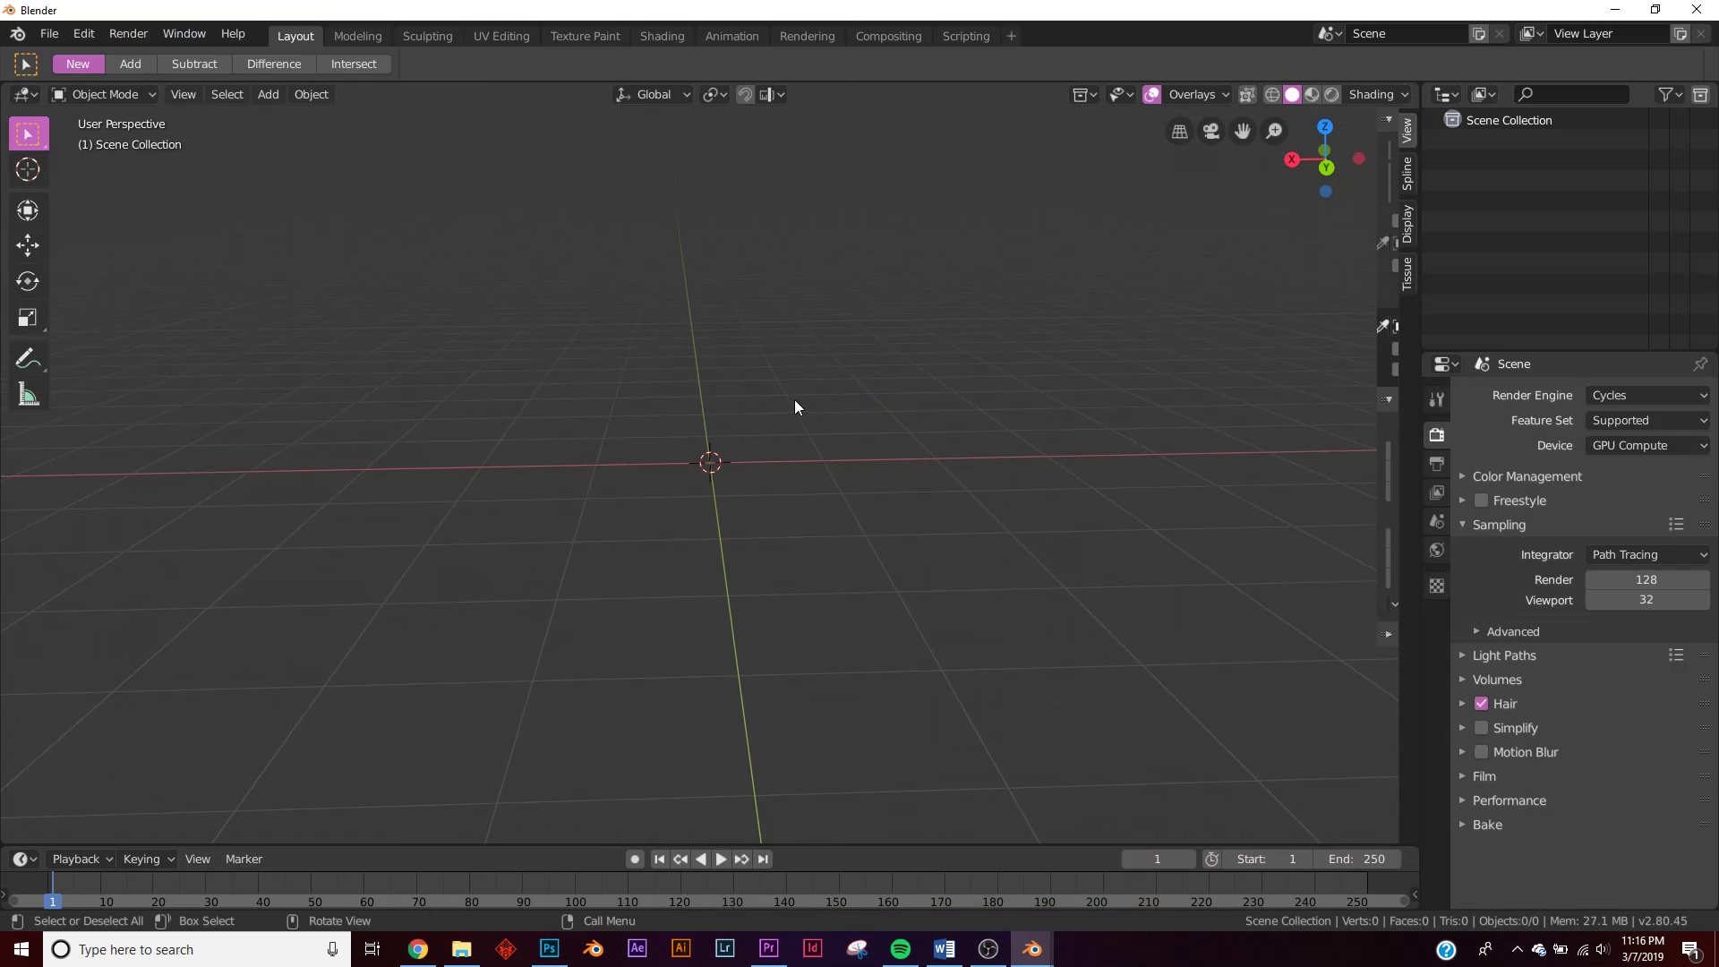
- Add a 2 m cube at the scene origin and stretch it along Y to a scale of 3.7
middle_click_drag(795, 401, 772, 400)
key("shift+a")
mouse_move(765, 394)
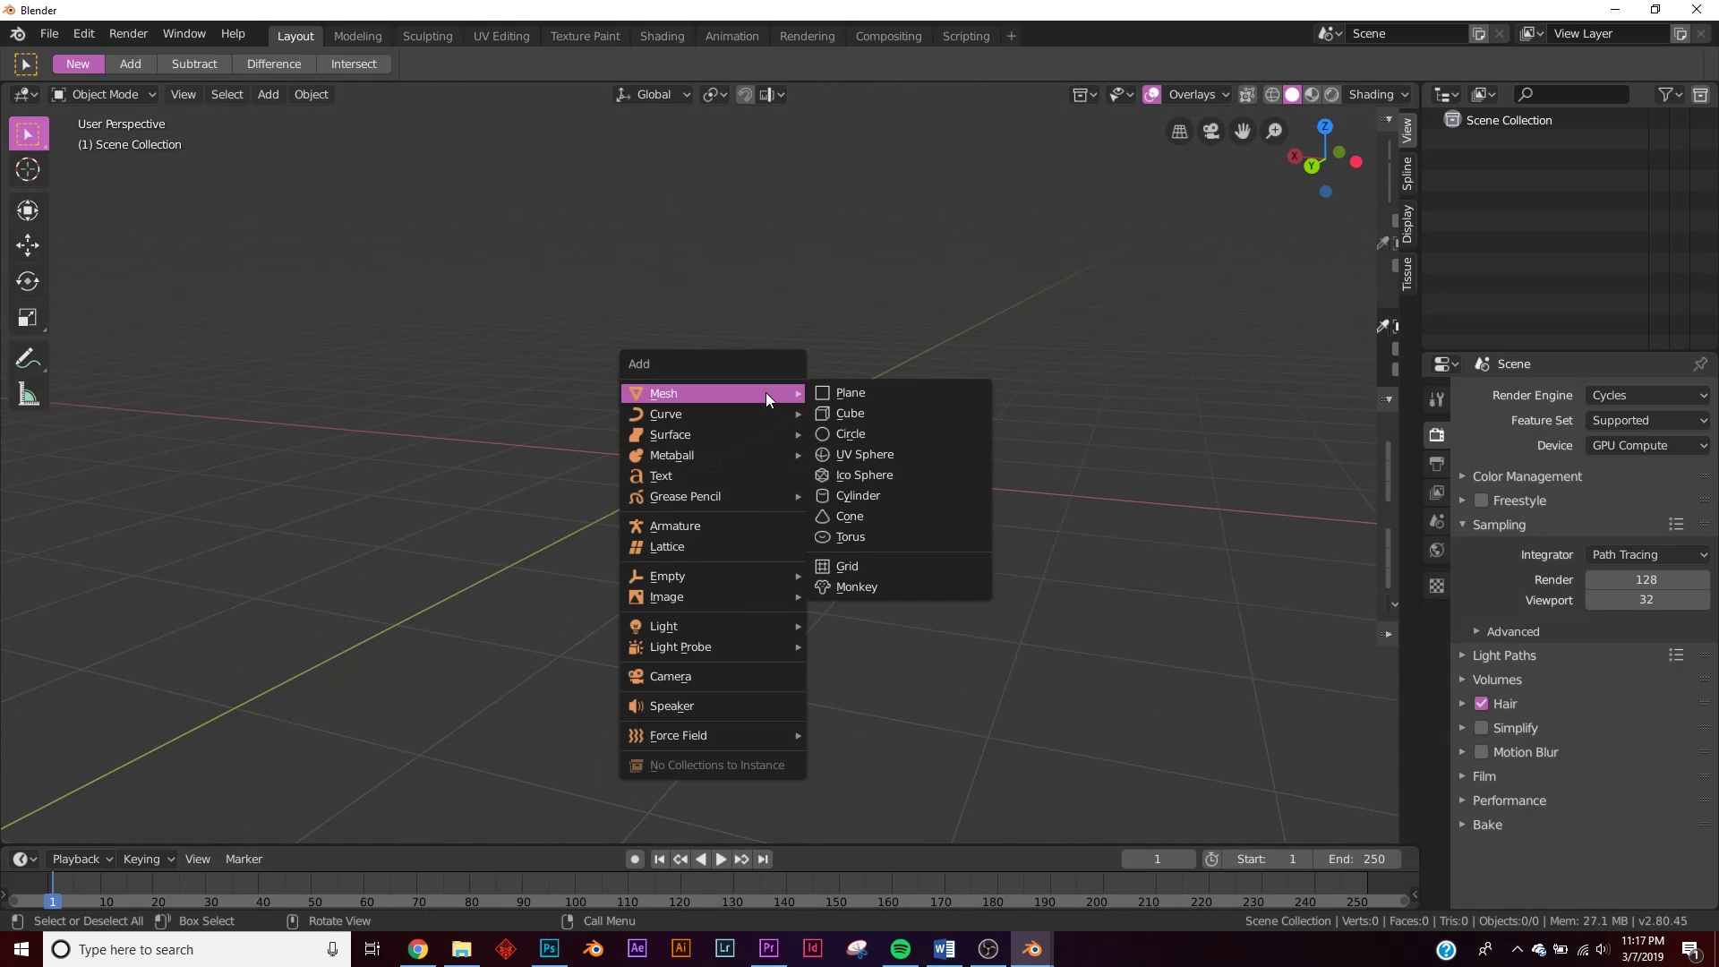
left_click(855, 413)
middle_click_drag(869, 474, 841, 498)
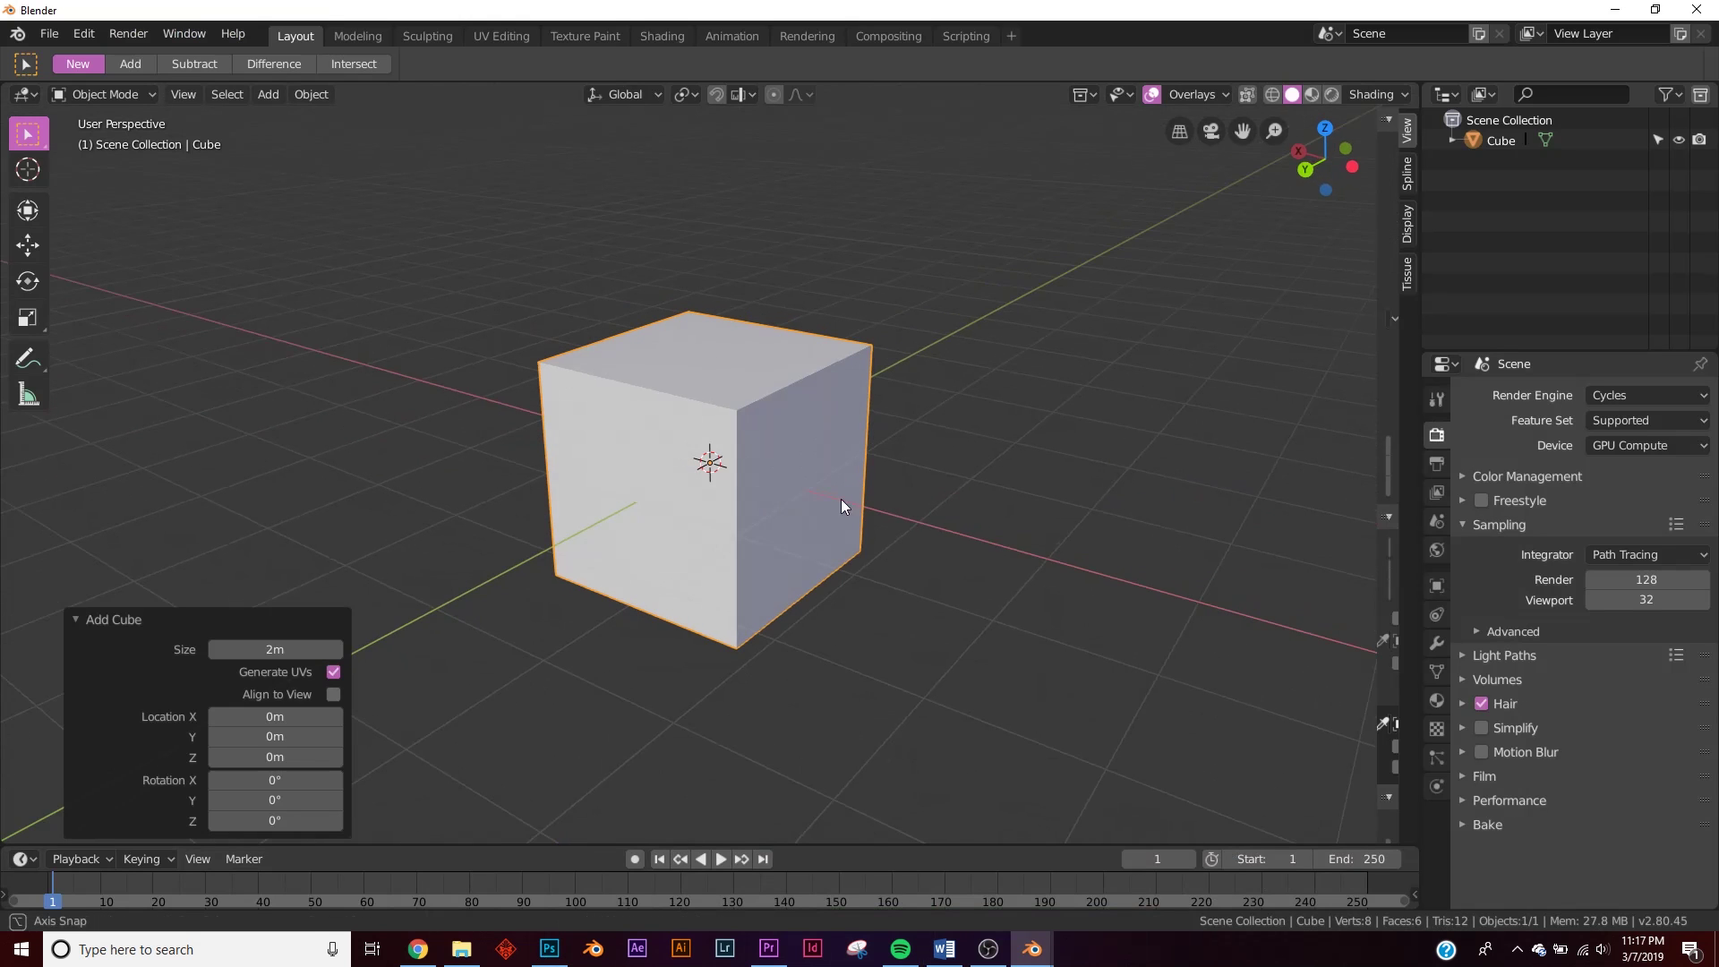
left_click(166, 612)
left_click(1435, 585)
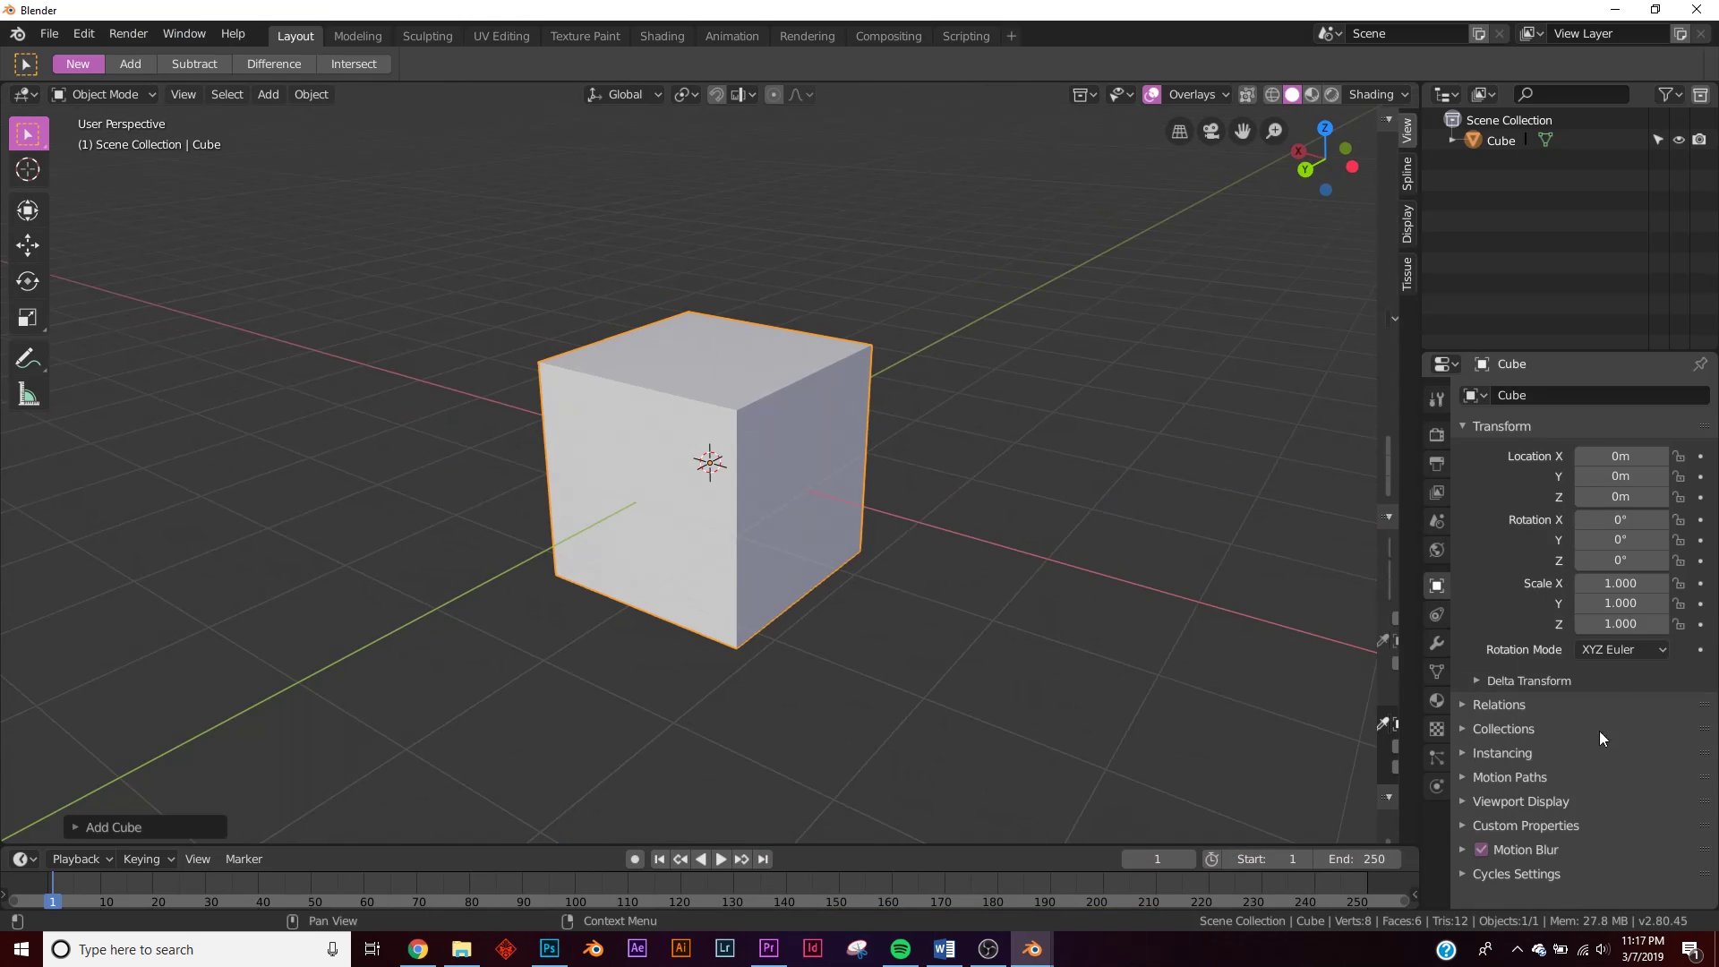
left_click_drag(1621, 602, 1701, 602)
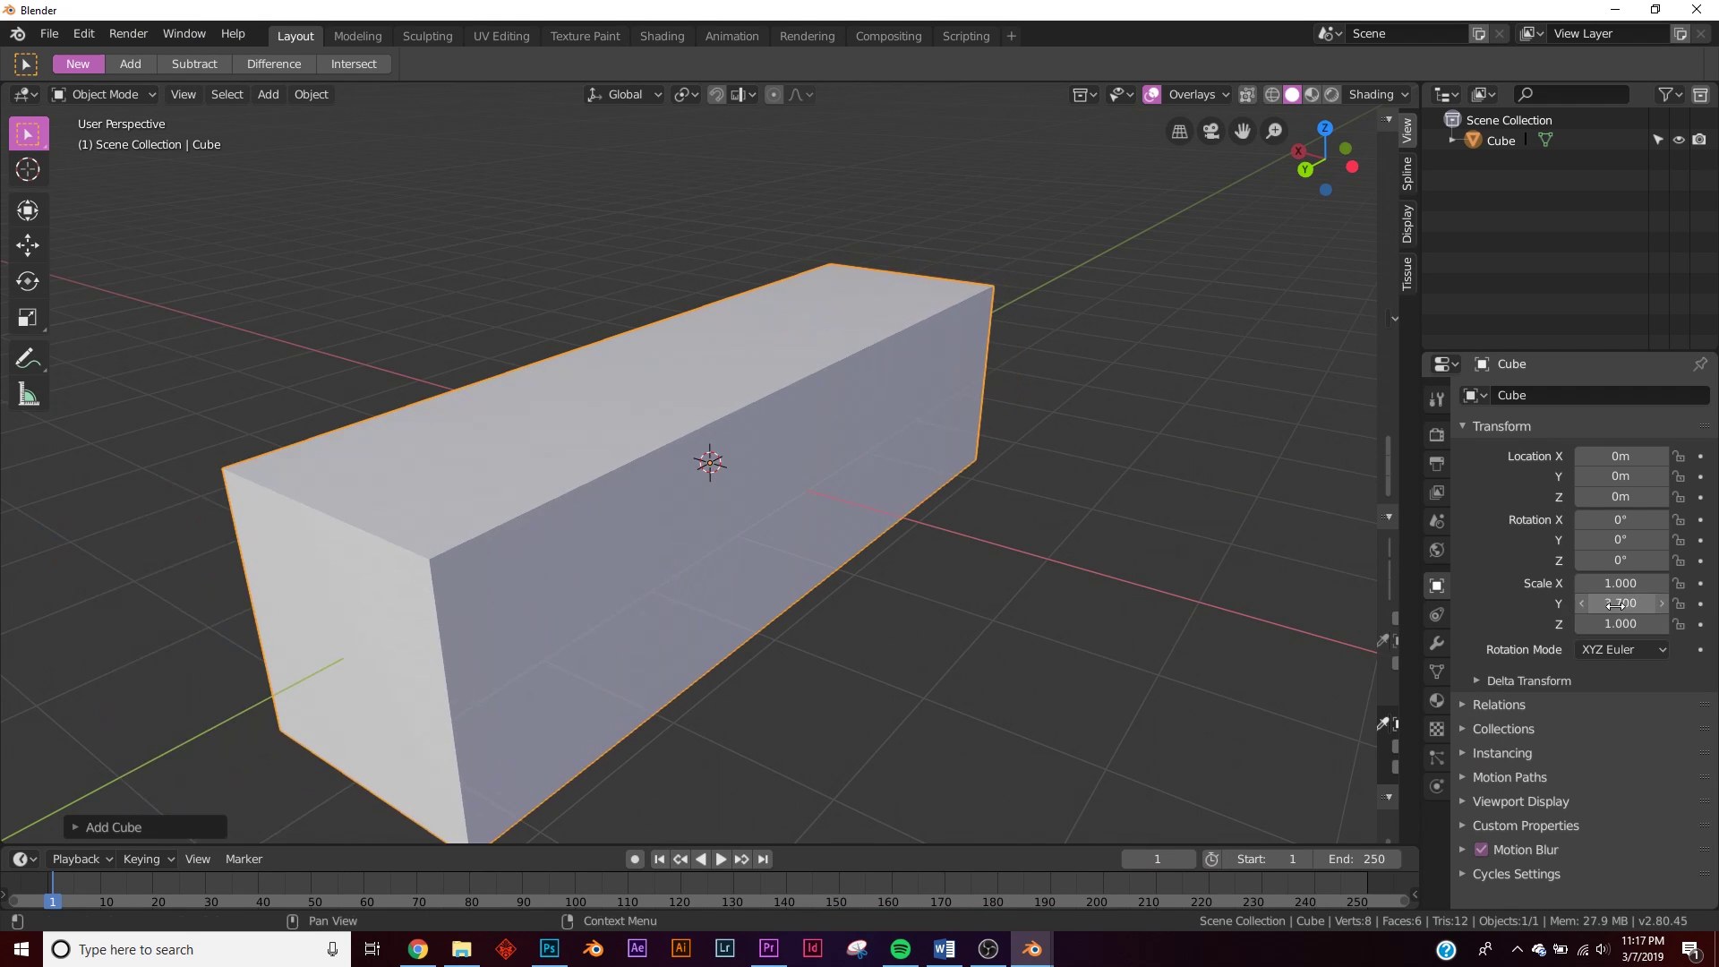
- Delete the two square end faces of the stretched cube to leave an open tunnel
middle_click_drag(806, 555, 698, 557)
key("Tab")
key("alt+a")
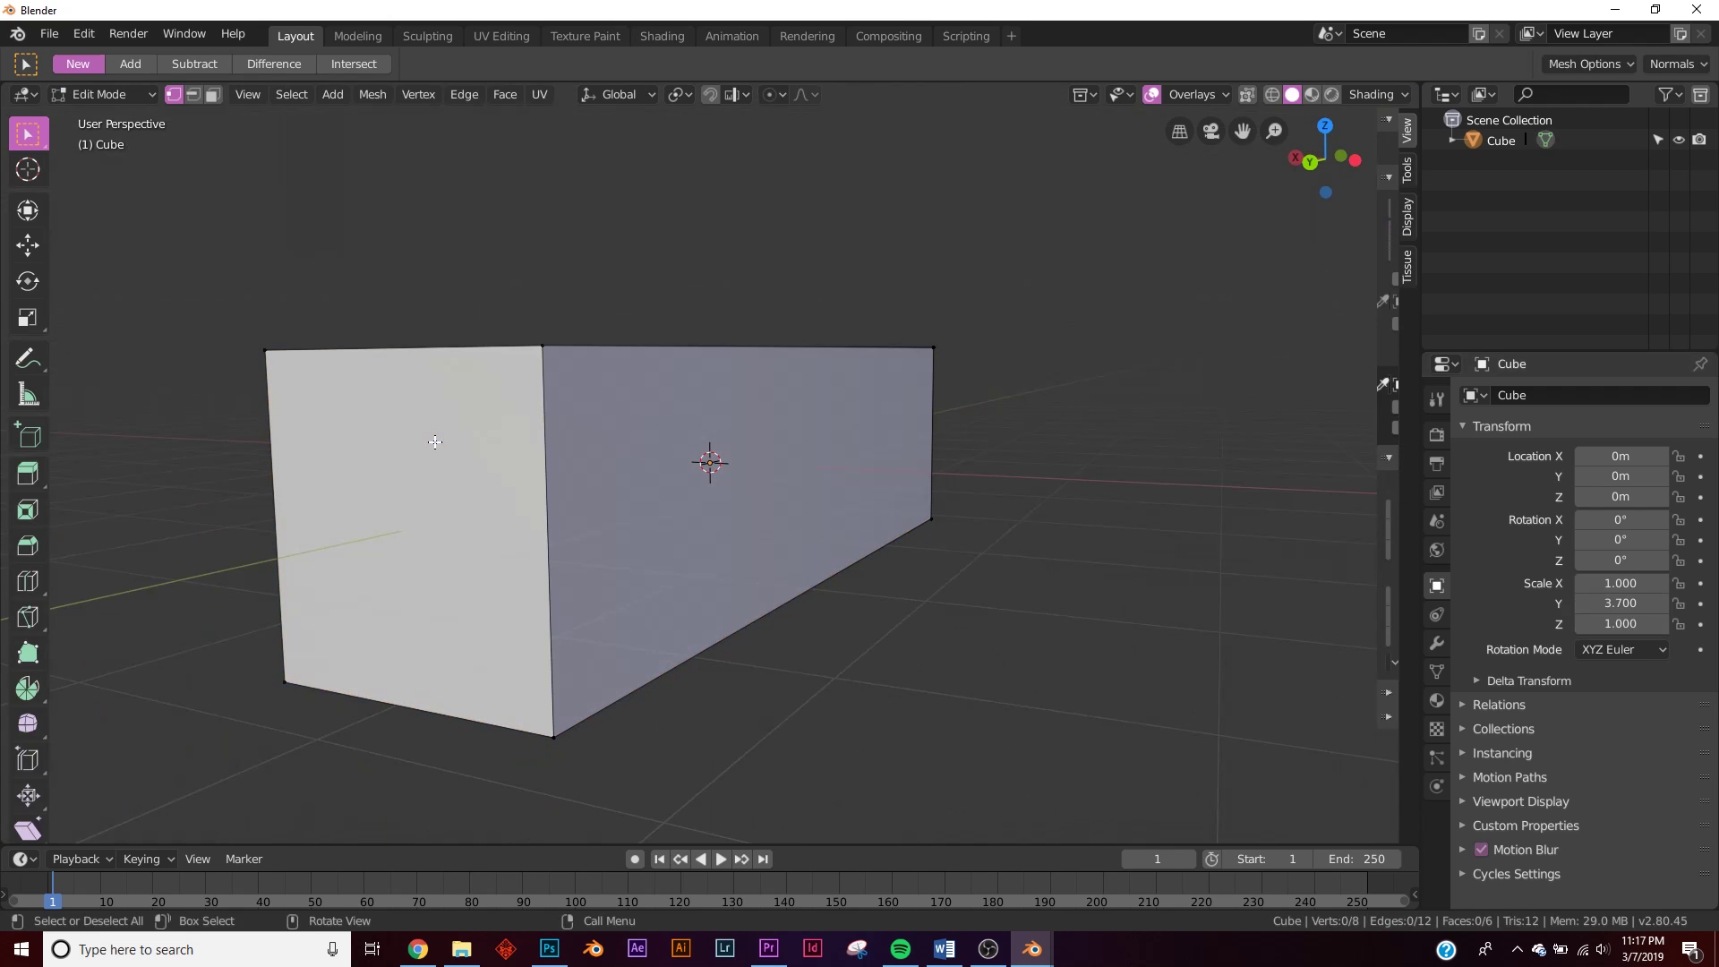
left_click(215, 101)
left_click(376, 502)
middle_click_drag(717, 609, 775, 616)
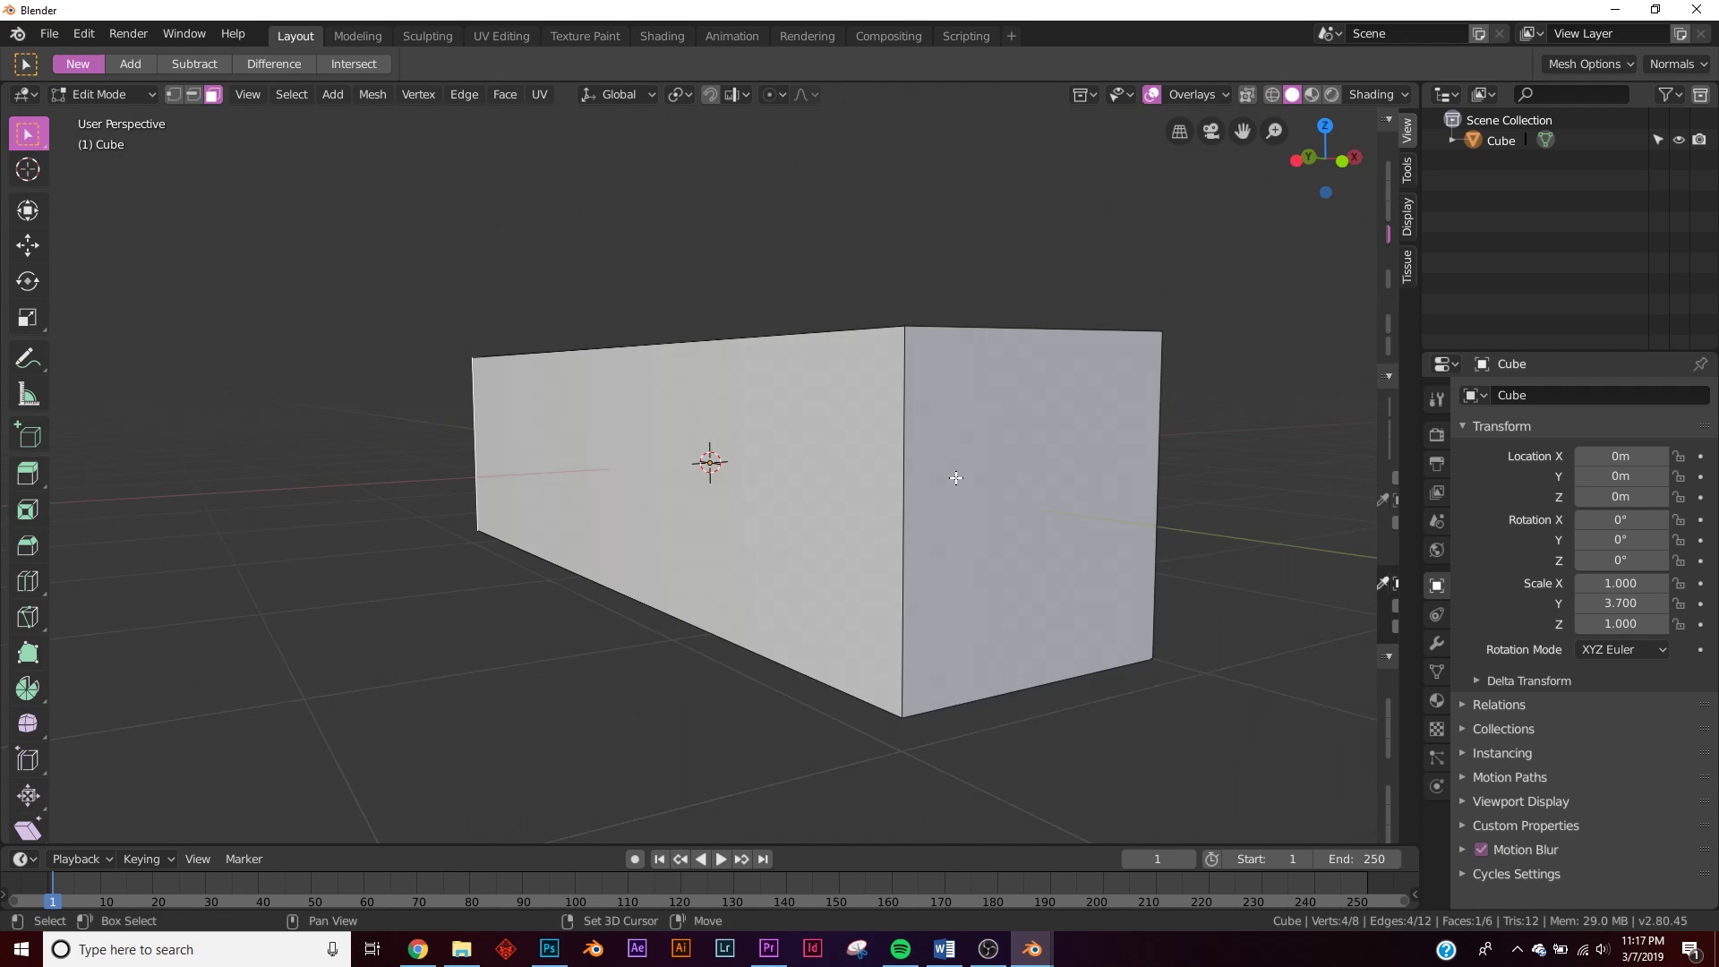
left_click(955, 478, "shift")
key("x")
left_click(955, 479)
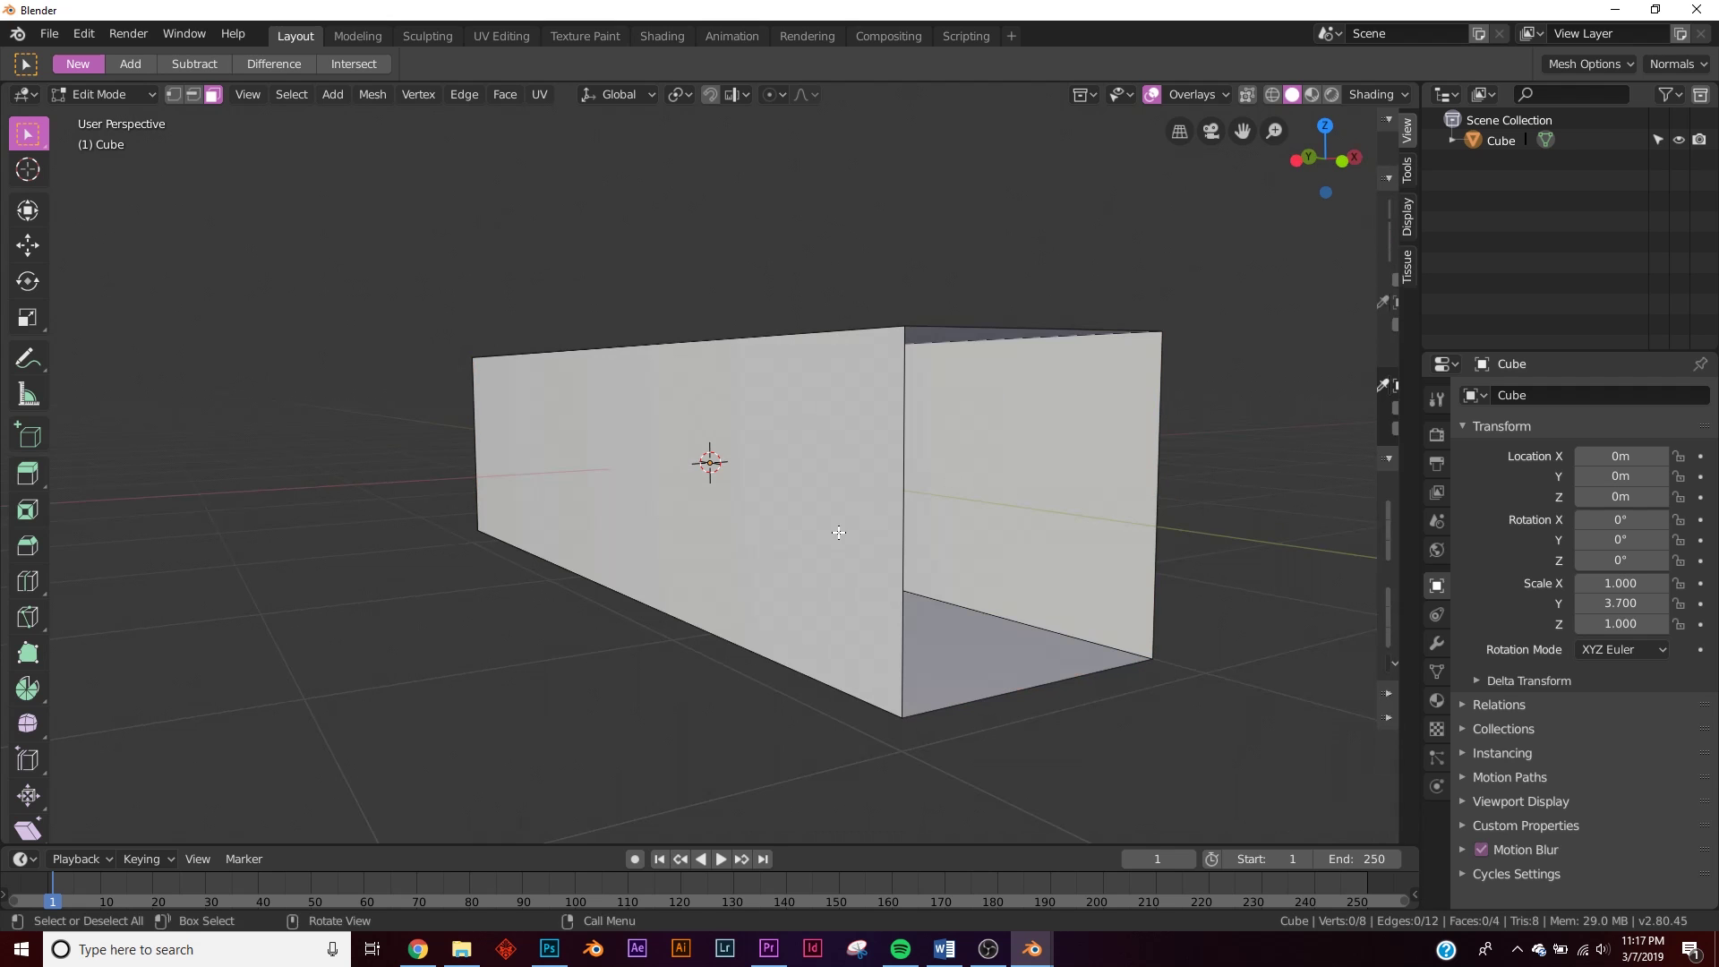
key("Tab")
middle_click_drag(442, 533, 846, 546)
key("Tab")
key("Tab")
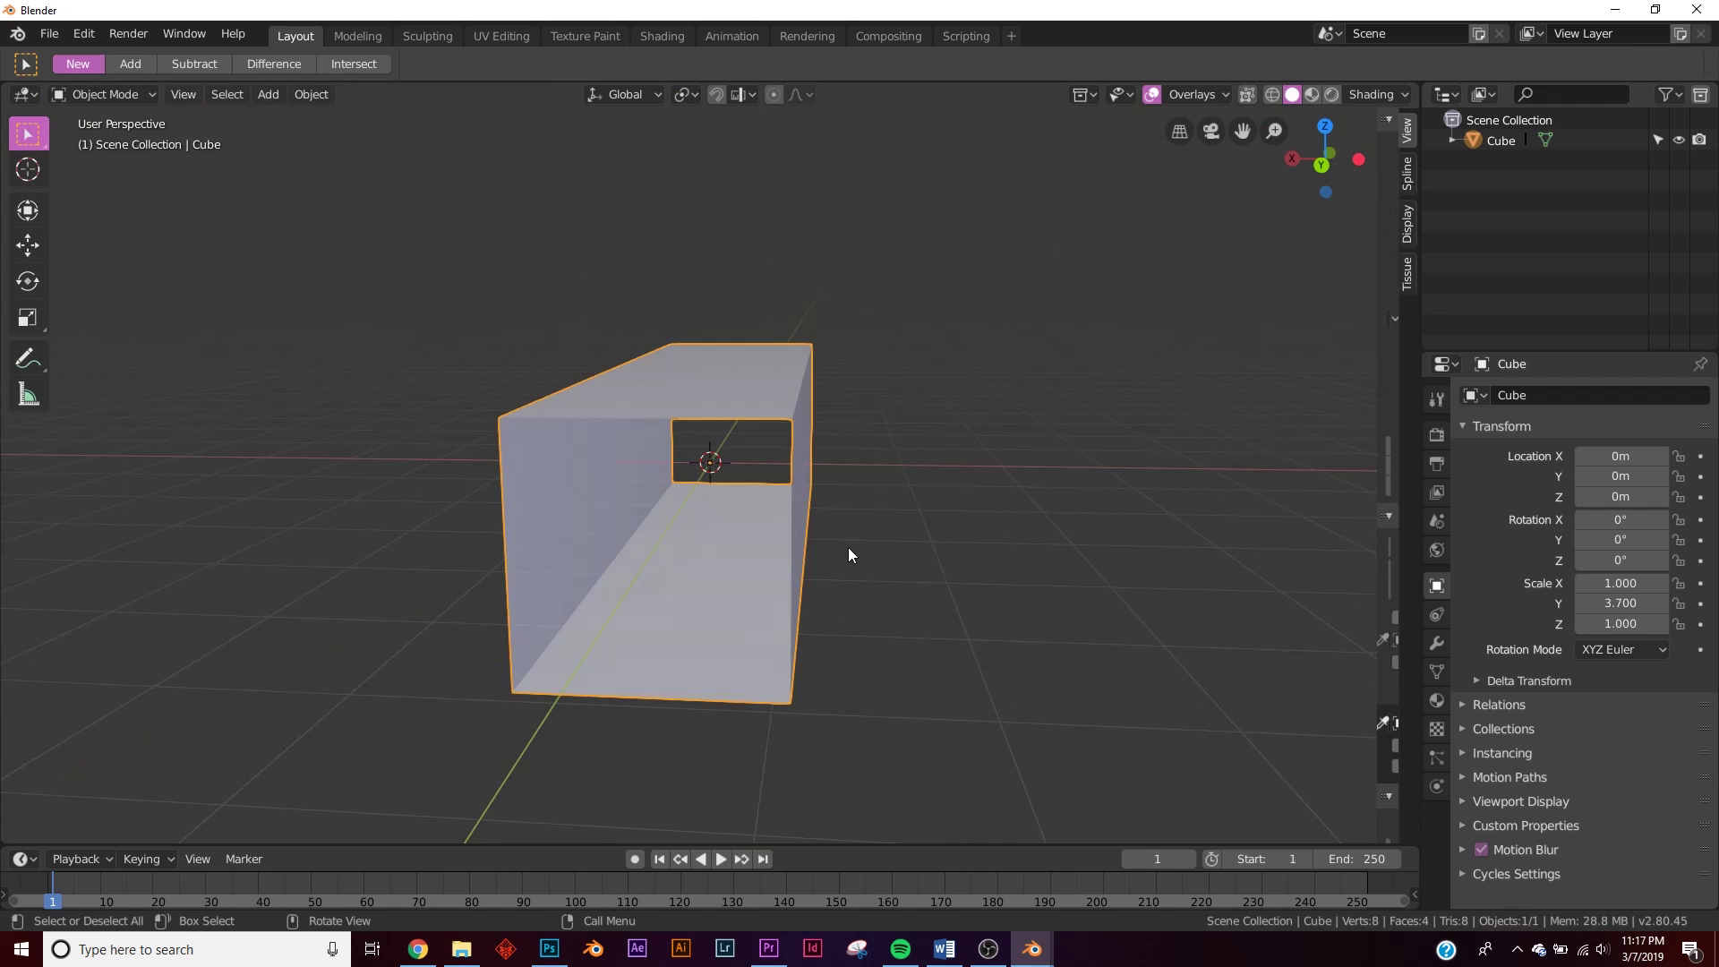
- Subdivide all of the tunnel's faces with 50 cuts and return to Object Mode
key("Tab")
middle_click_drag(1110, 251, 995, 305)
middle_click_drag(754, 657, 692, 548)
key("a")
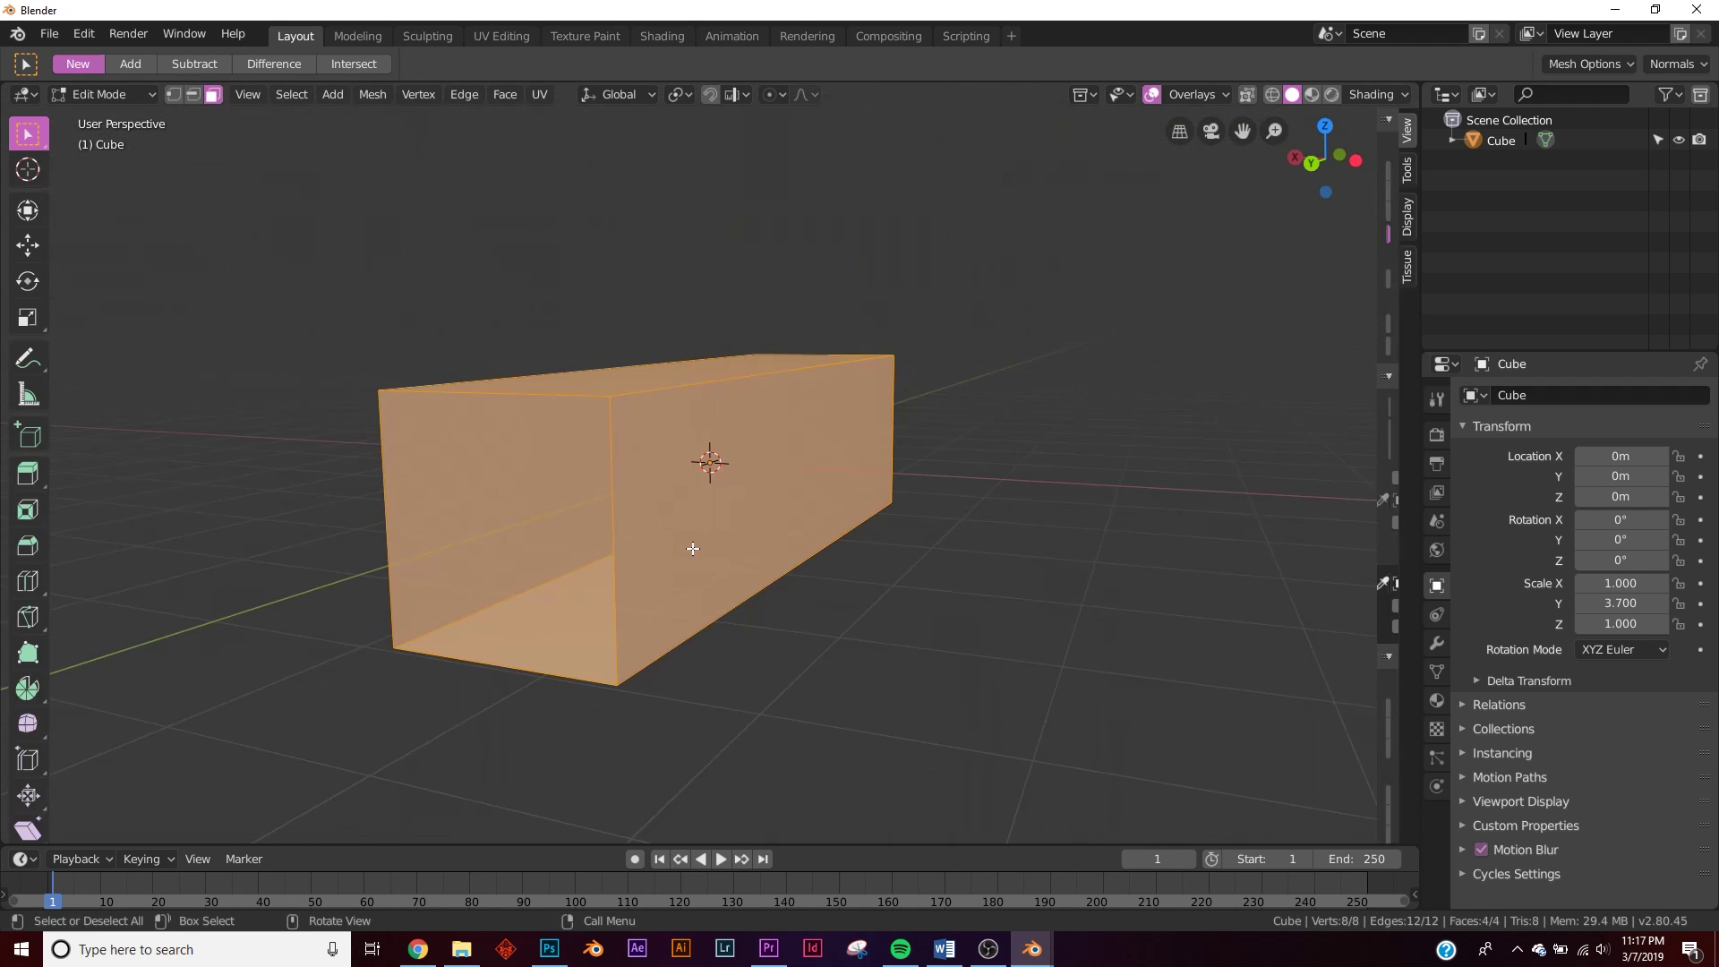
right_click(727, 376)
left_click(727, 379)
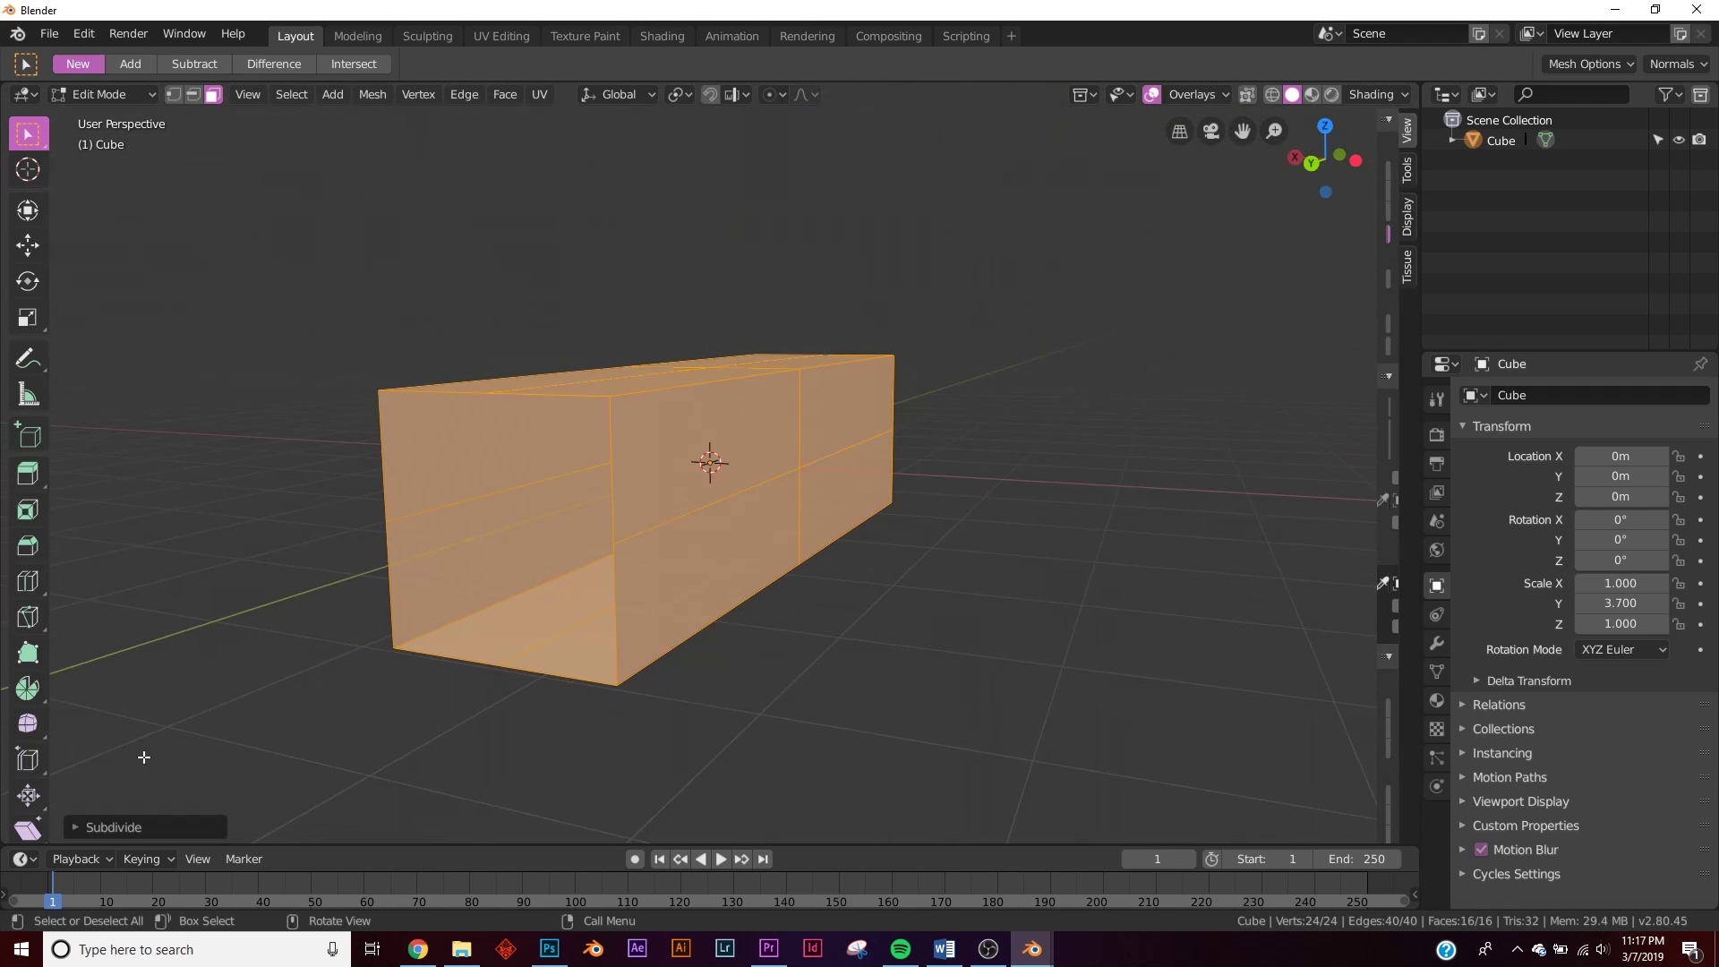
left_click(141, 835)
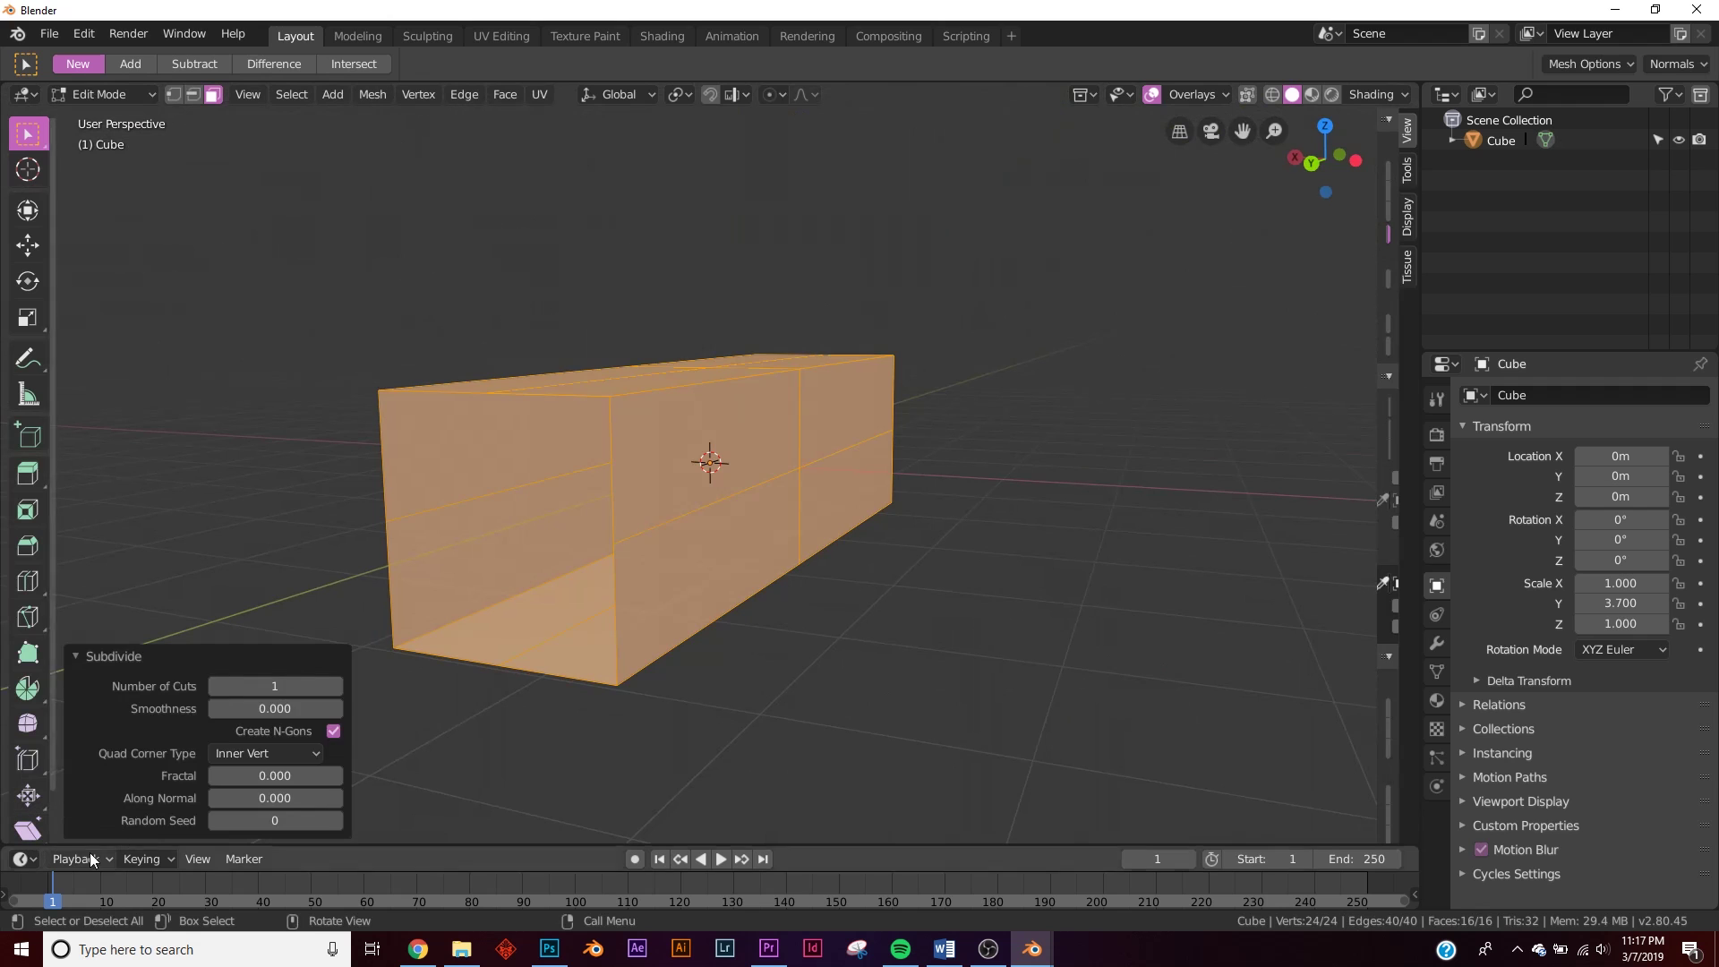
left_click(275, 684)
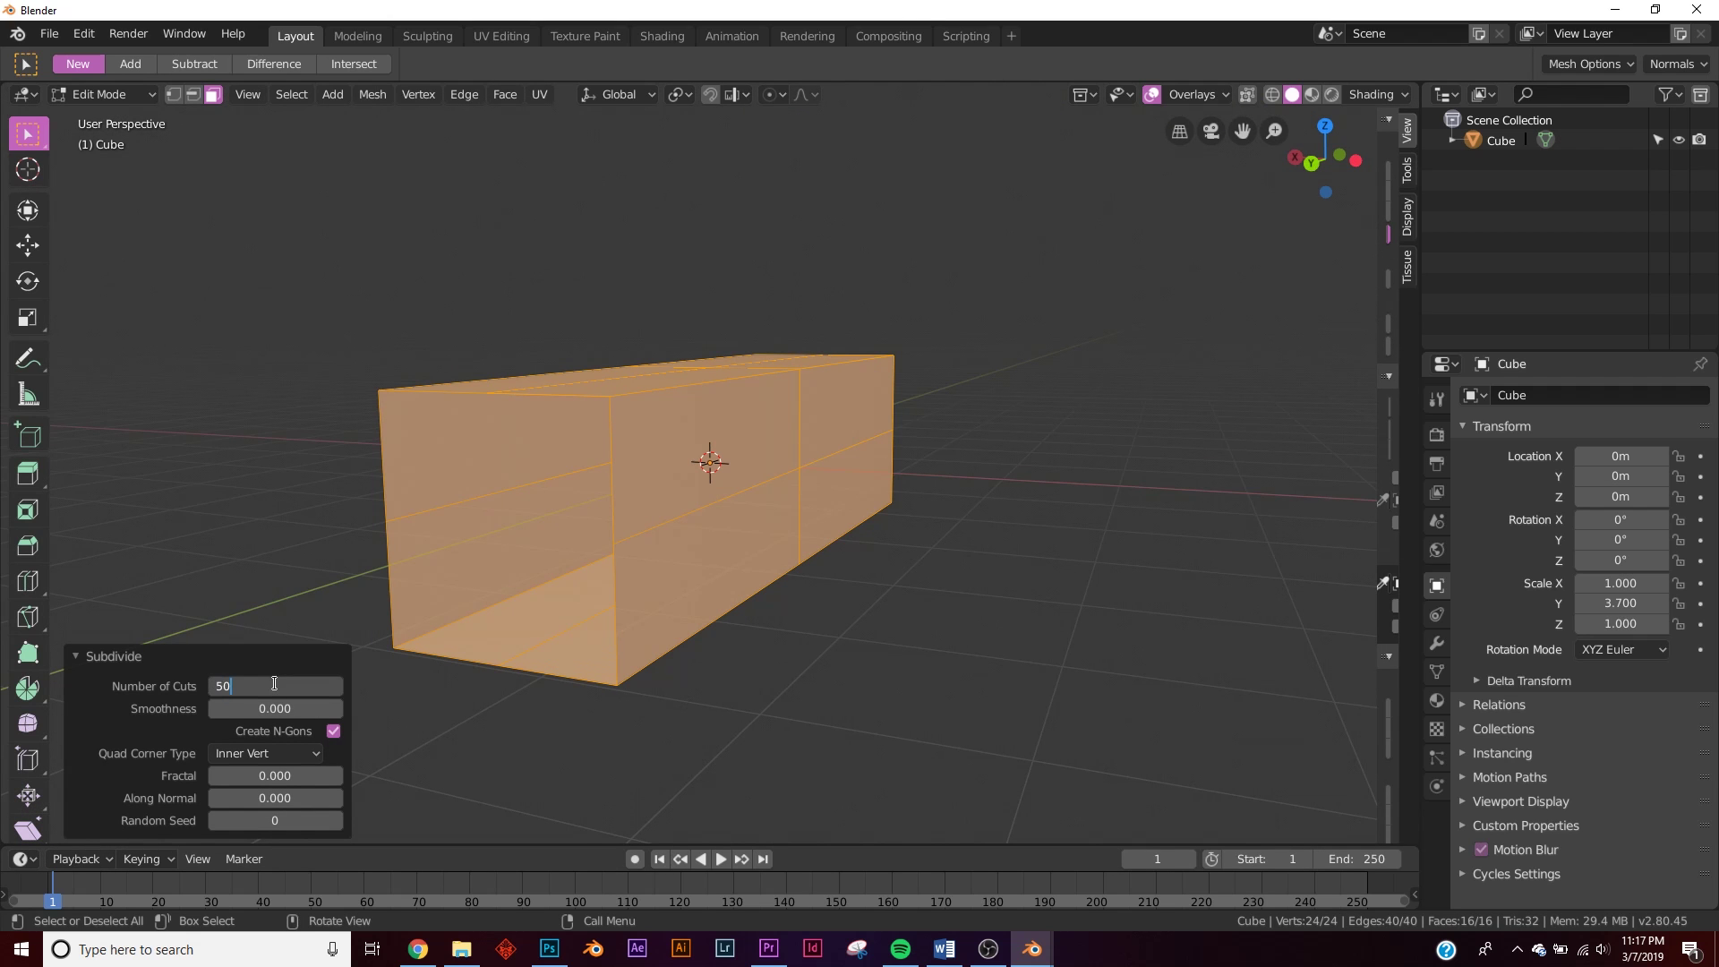
type("50")
key("Return")
key("Tab")
- Add a Subdivision Surface modifier and a Displace modifier to the tunnel, giving the displacement a new texture
left_click(1436, 643)
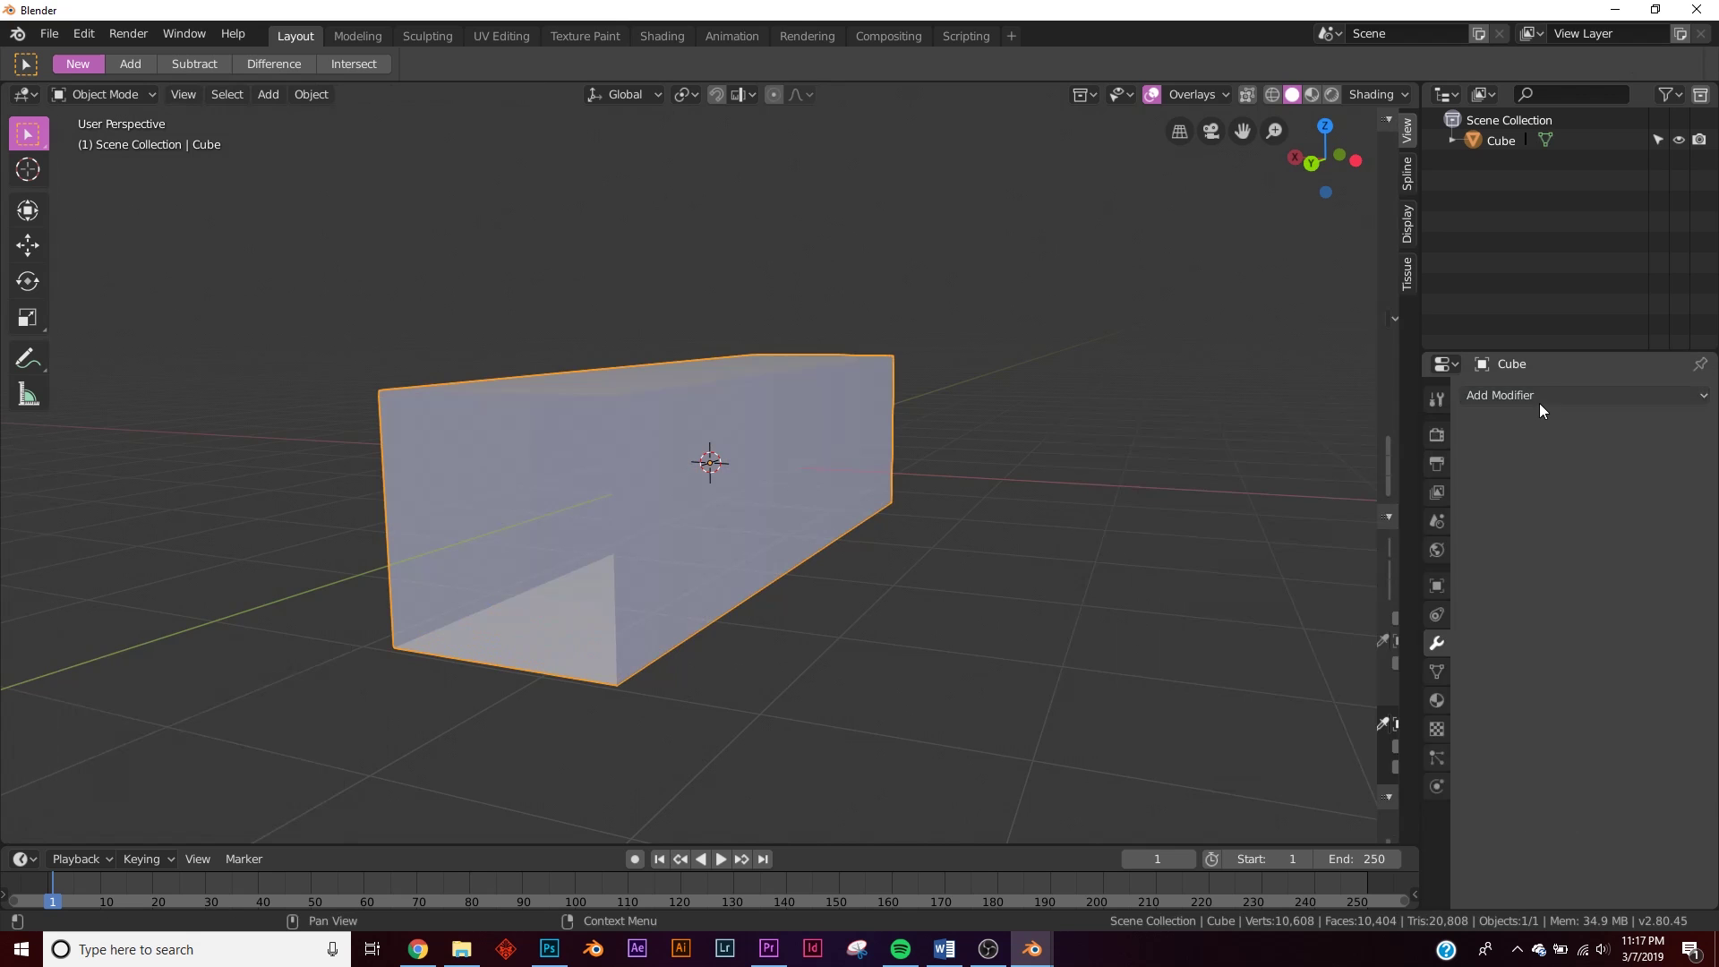
left_click(1539, 396)
left_click(1345, 734)
left_click(1584, 395)
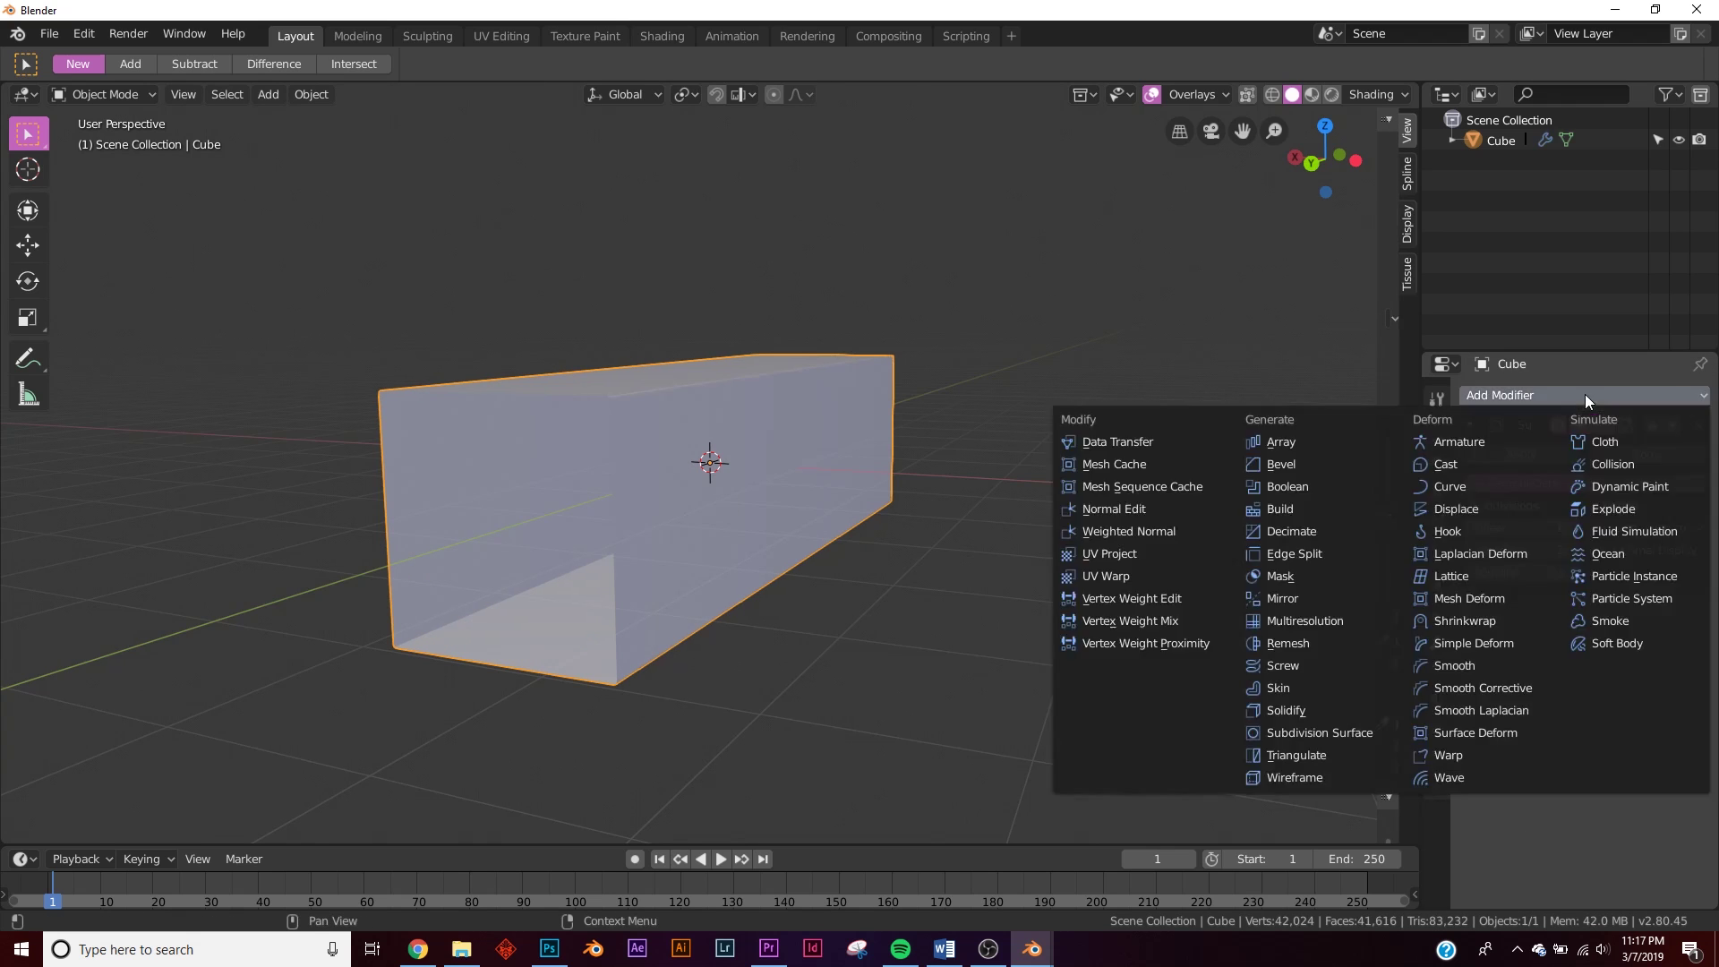
left_click(1513, 504)
left_click(1610, 696)
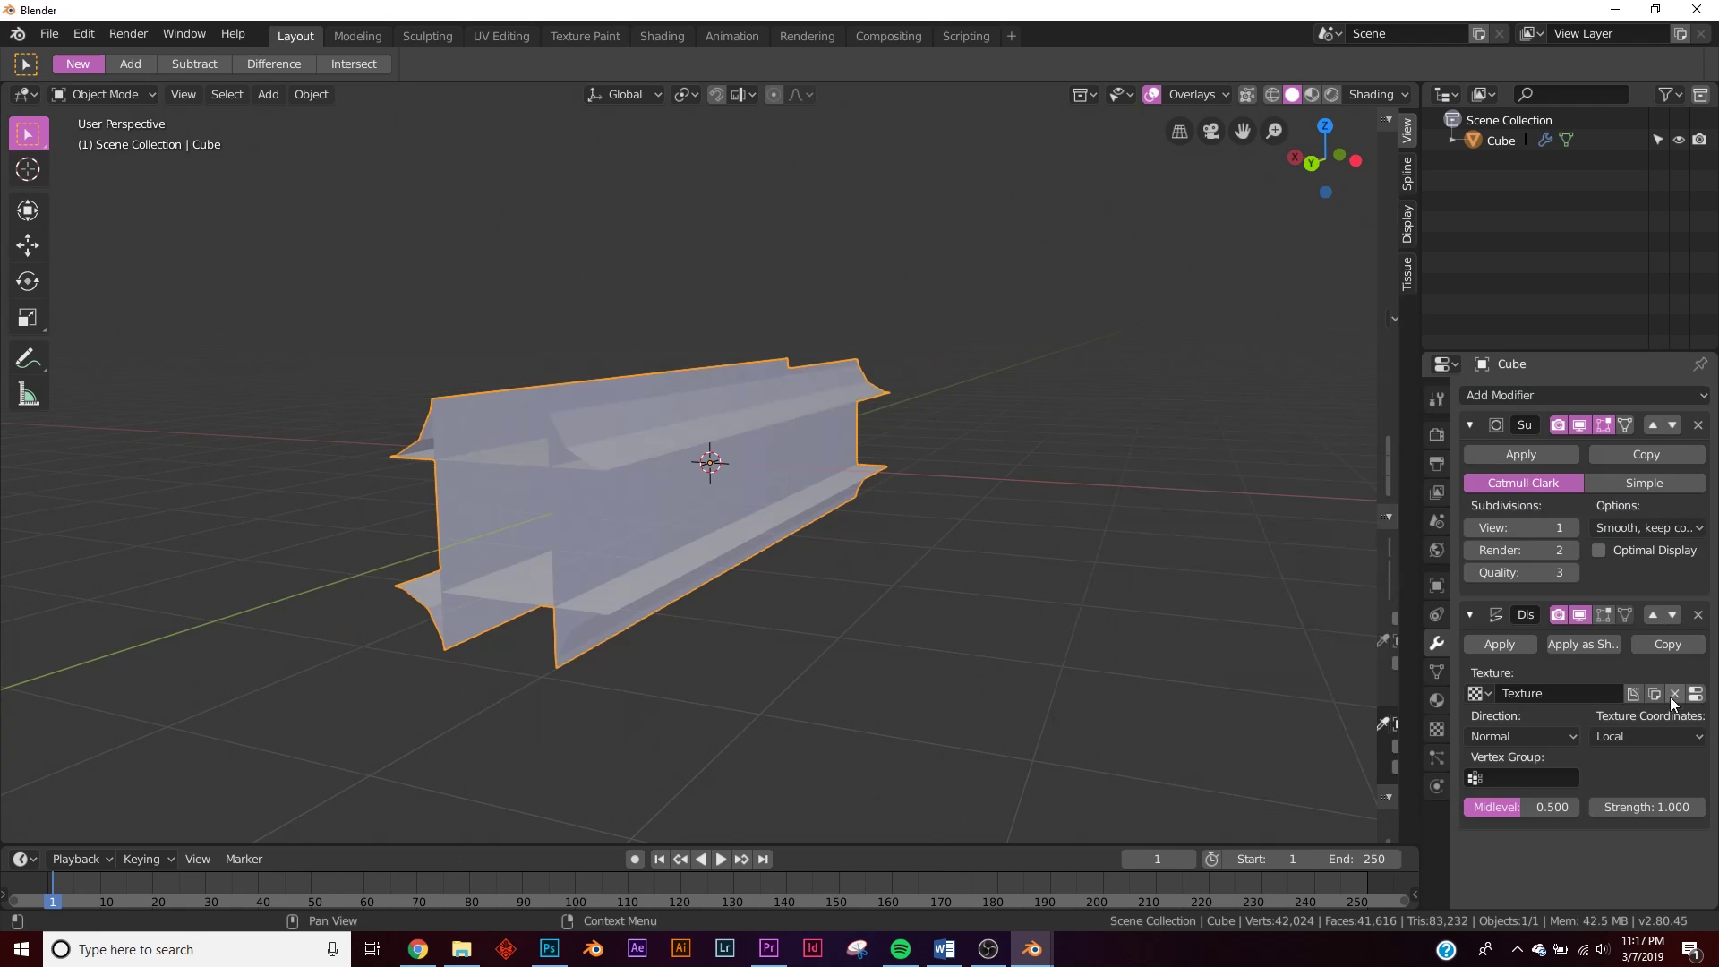
- Change the displacement texture to Distorted Noise with both noise basis and distortion set to Cell Noise
left_click(1694, 695)
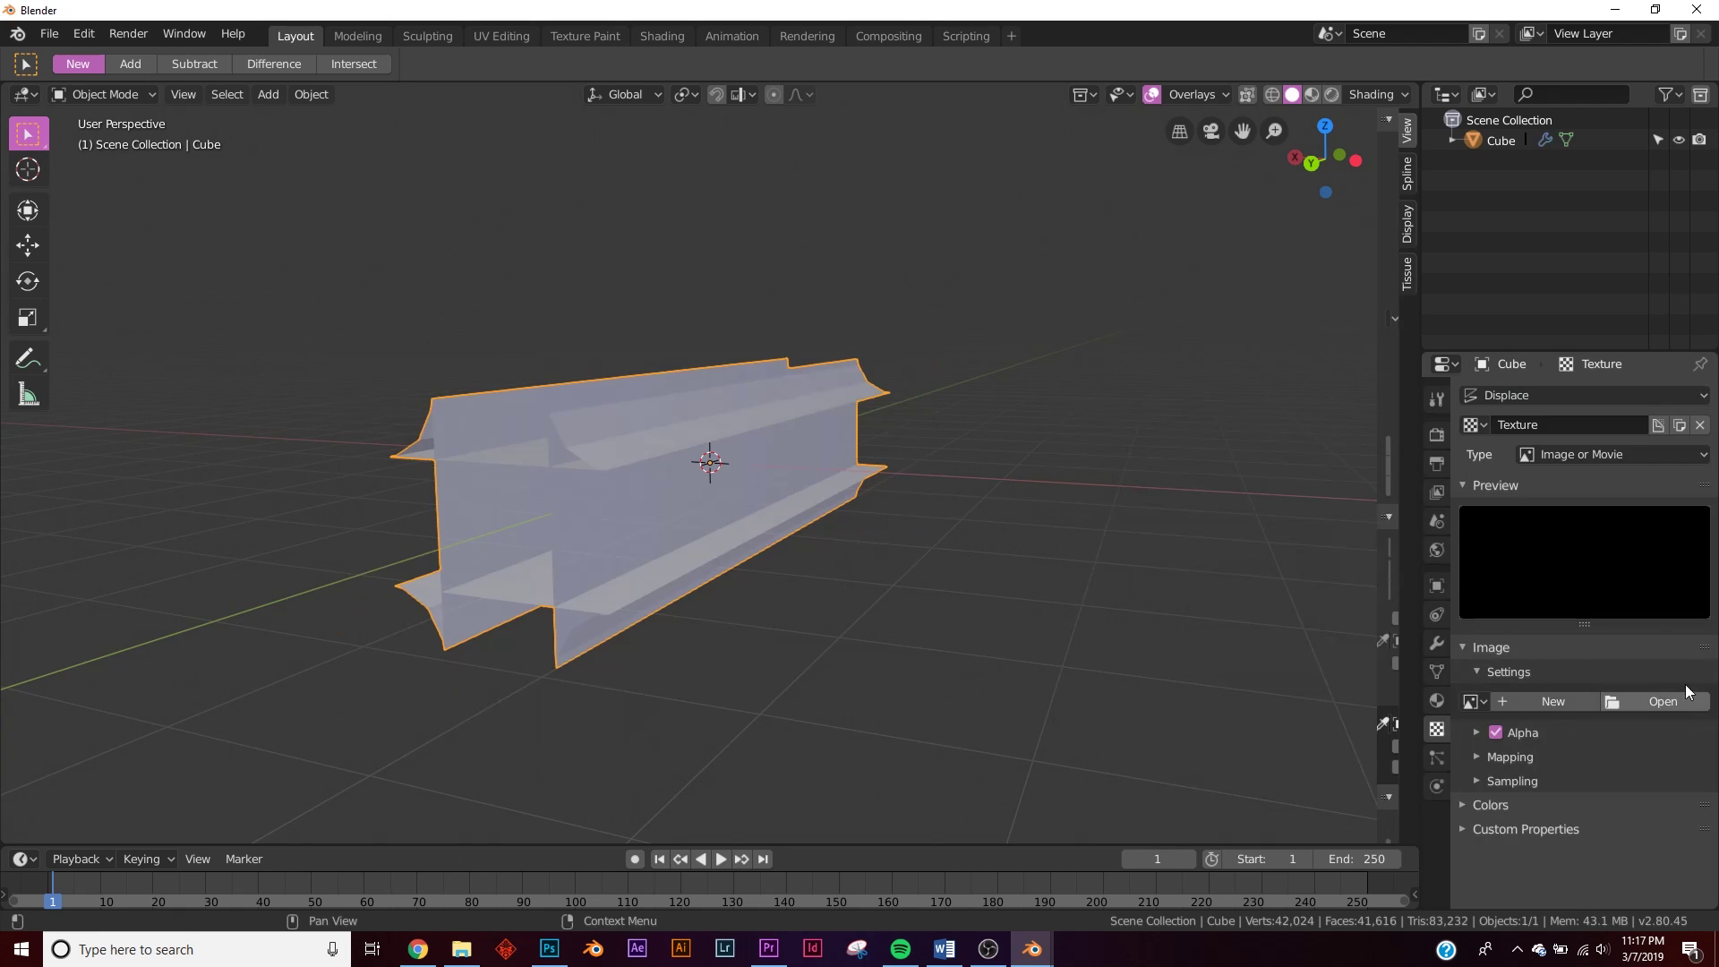
left_click(1582, 458)
left_click(1585, 545)
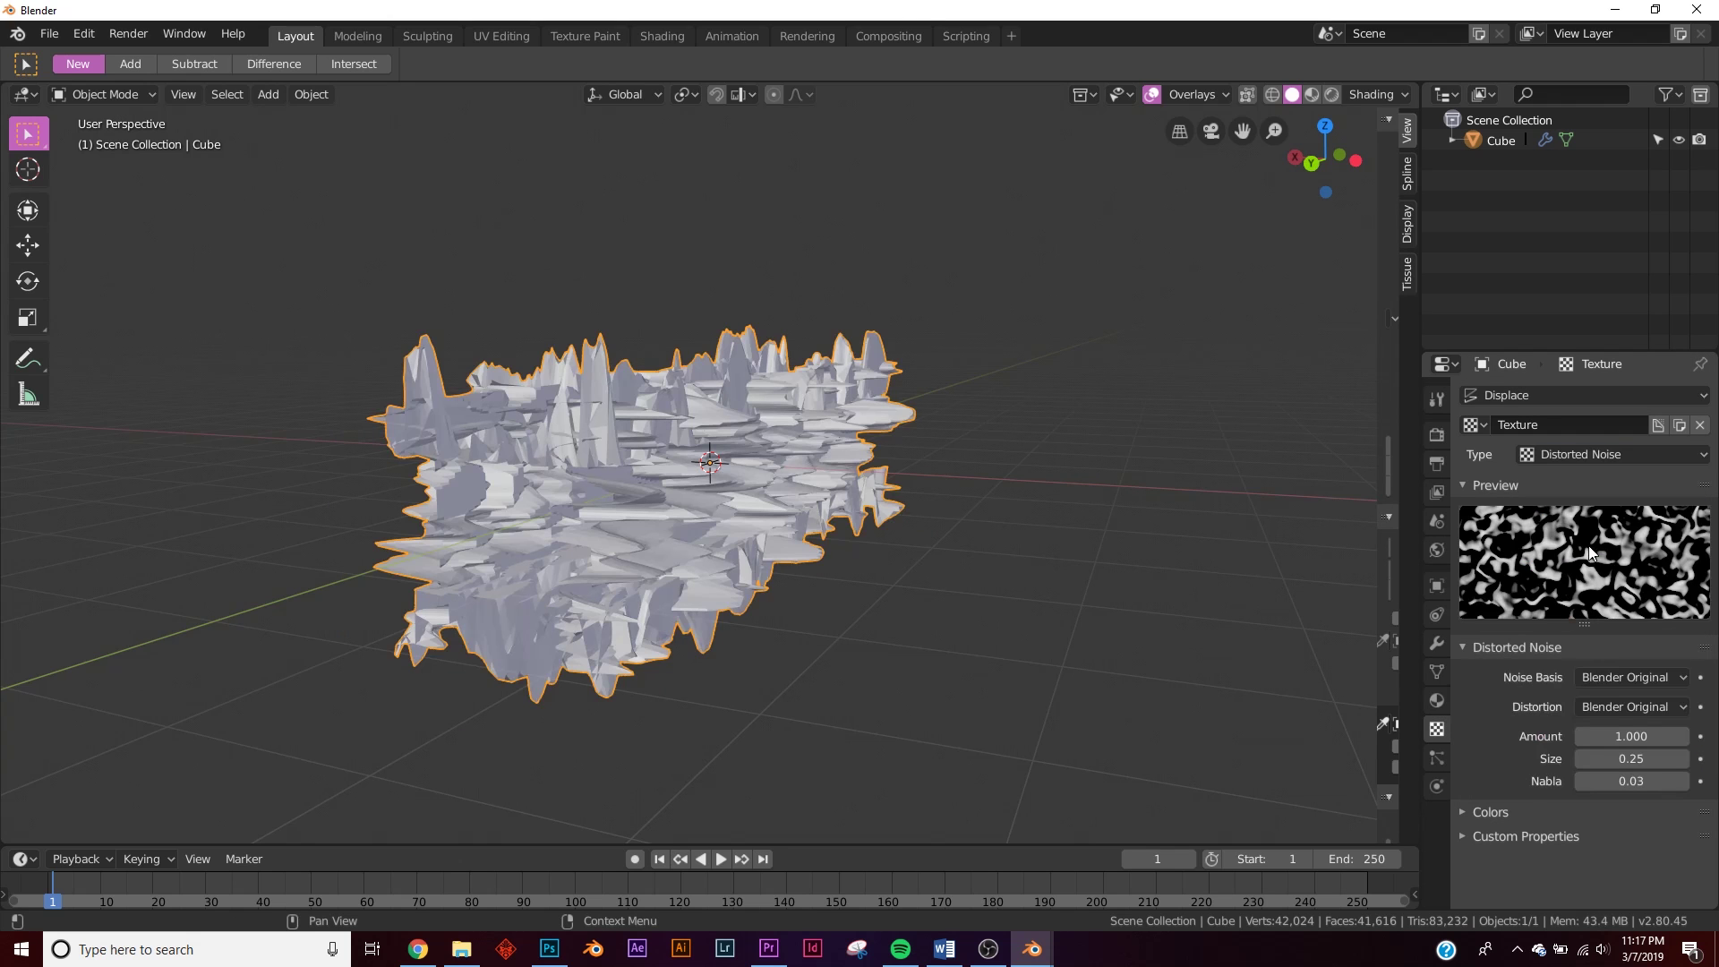
left_click(1626, 673)
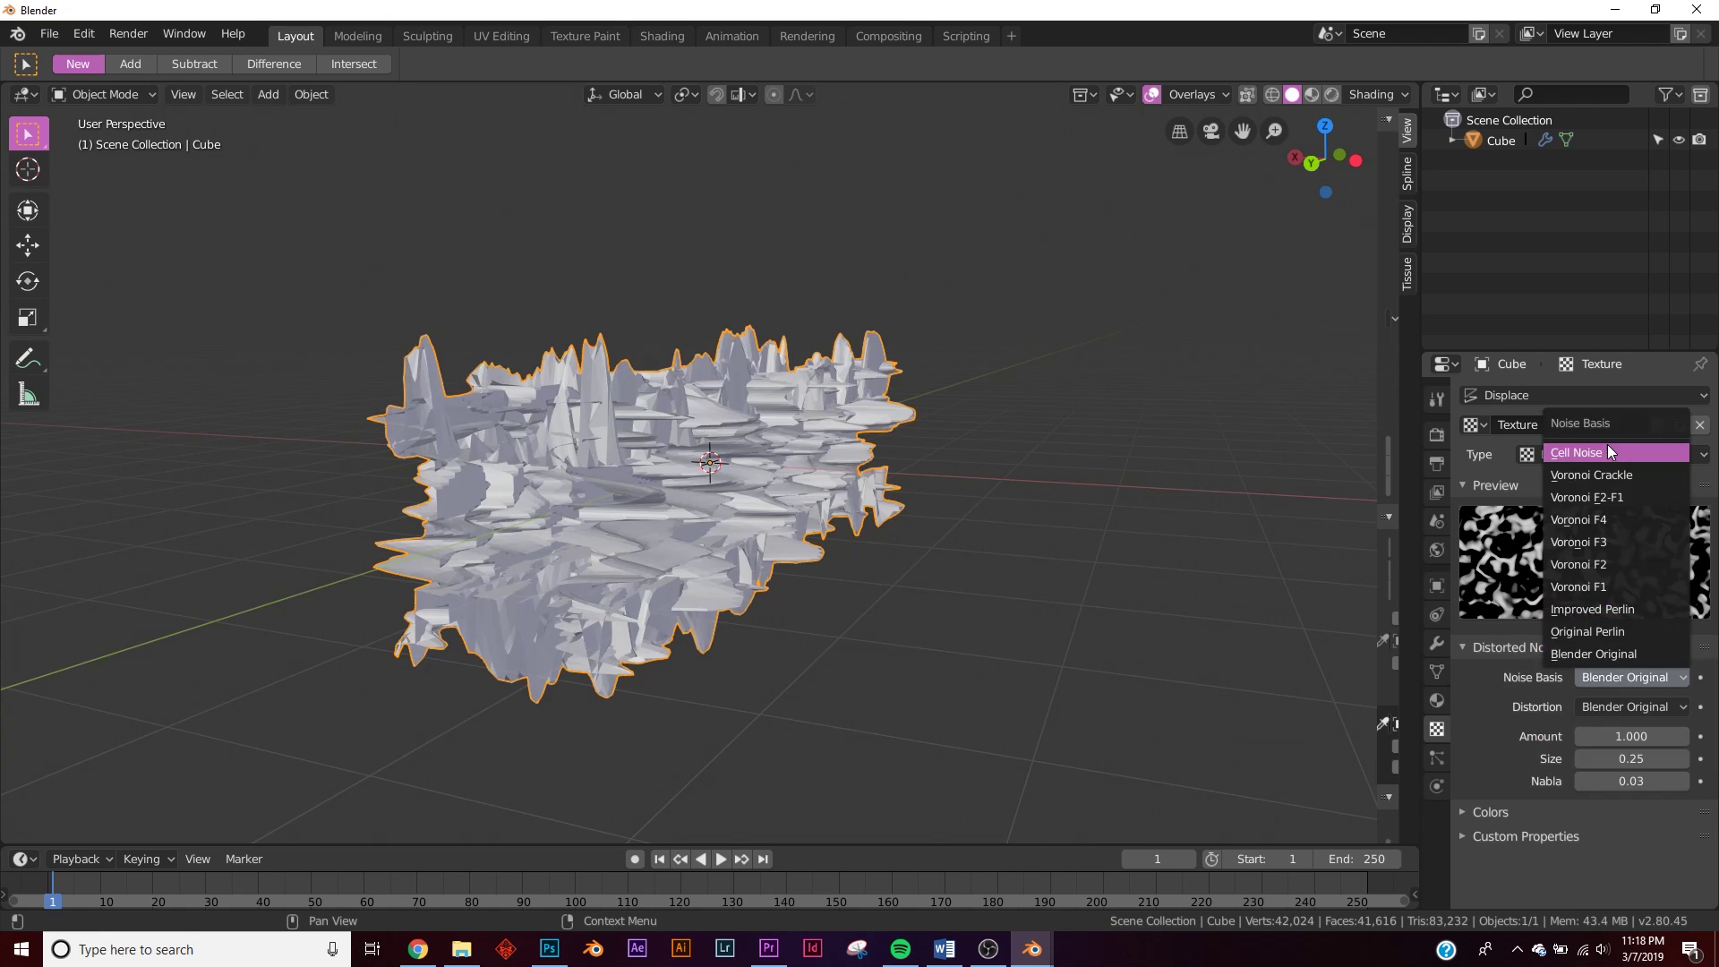
left_click(1603, 459)
left_click(1645, 708)
left_click(1620, 504)
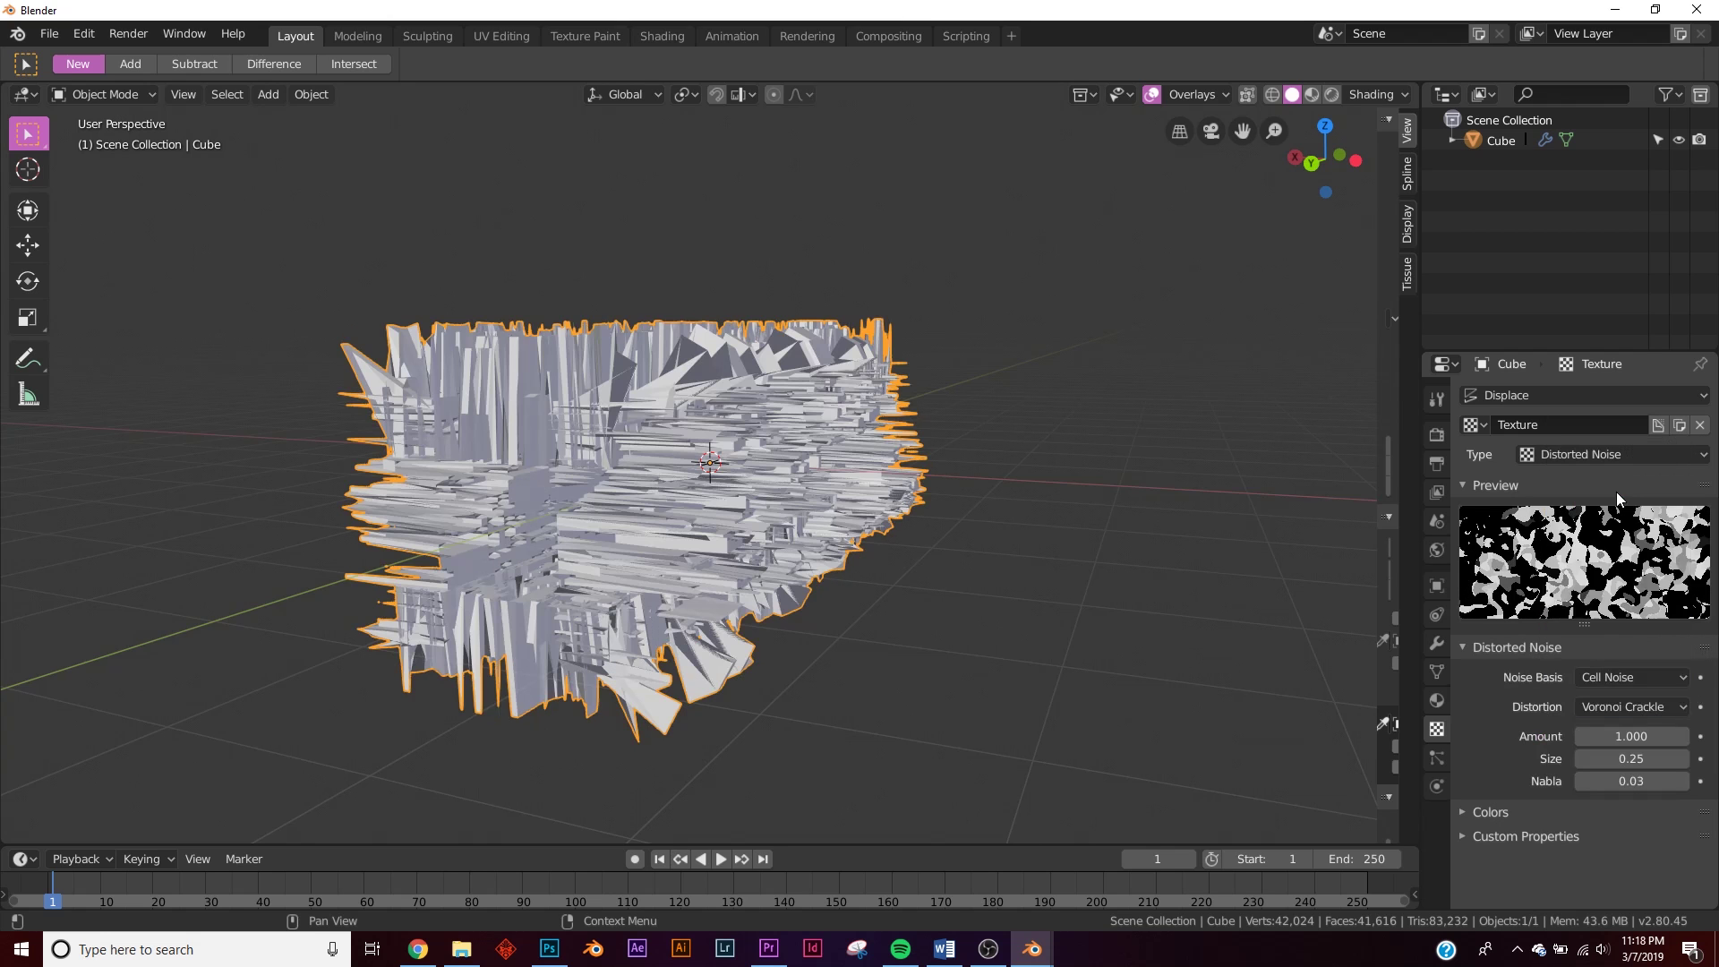
left_click(1619, 706)
left_click(1602, 481)
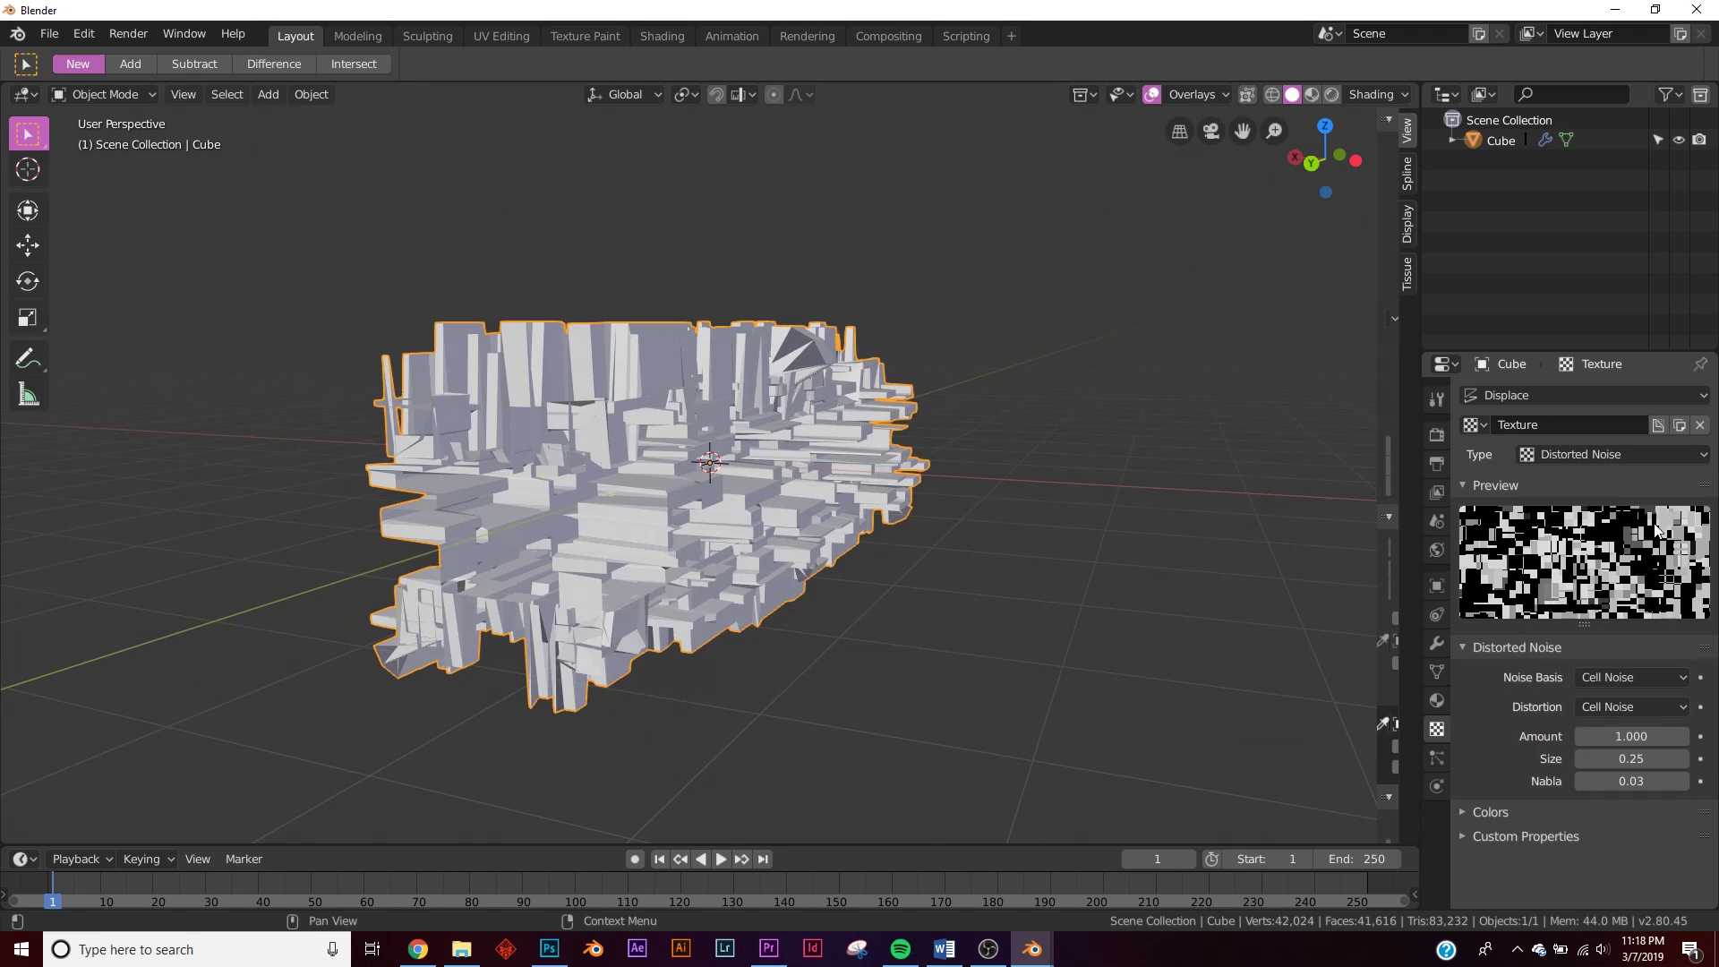
- Set the Displace modifier's strength to 0.1 and inspect the tunnel walls
middle_click_drag(833, 551, 845, 511)
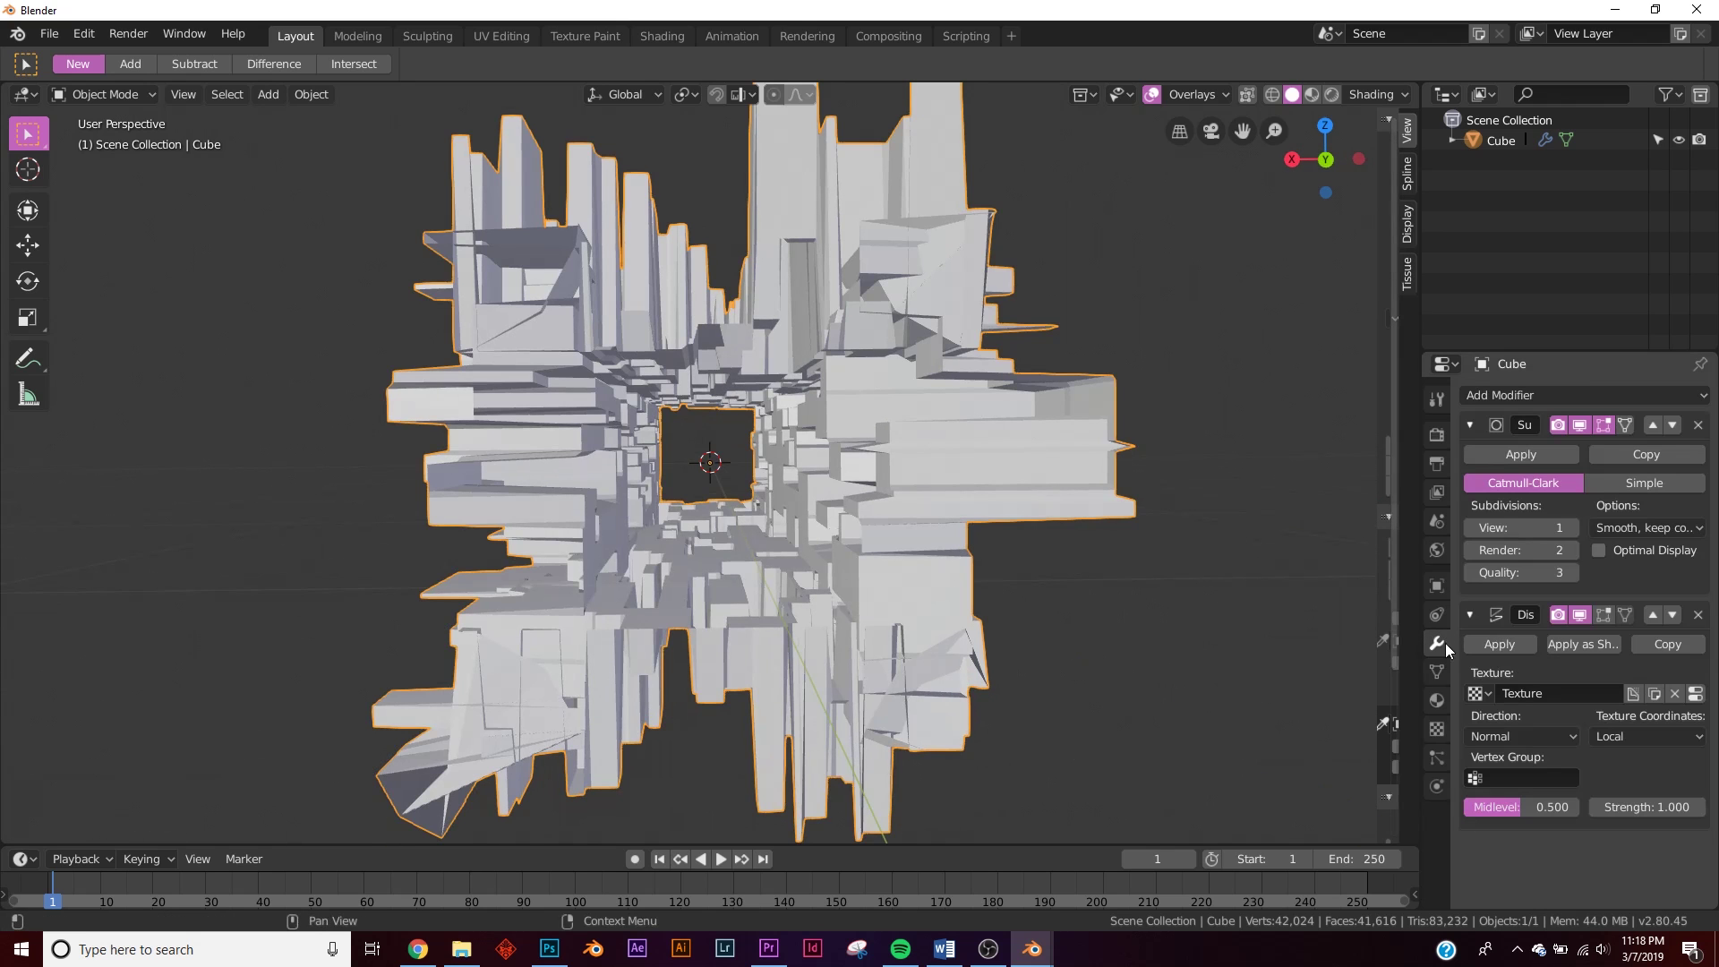
left_click(1641, 810)
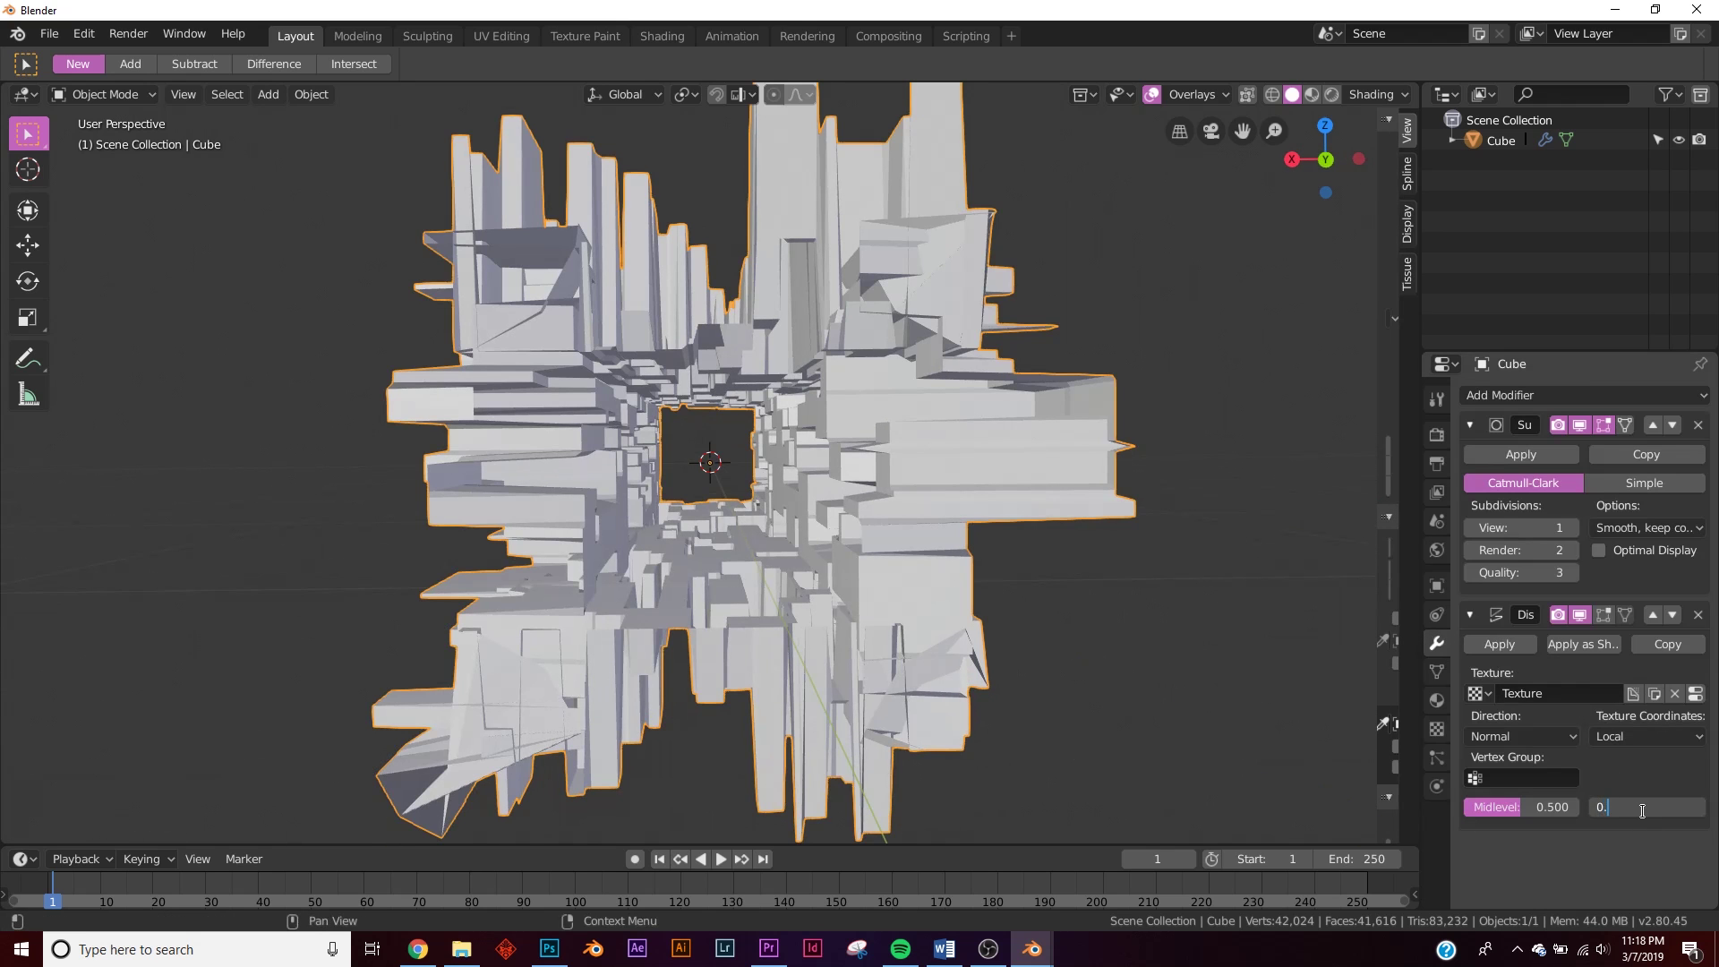
key("Return")
middle_click_drag(755, 374, 878, 443)
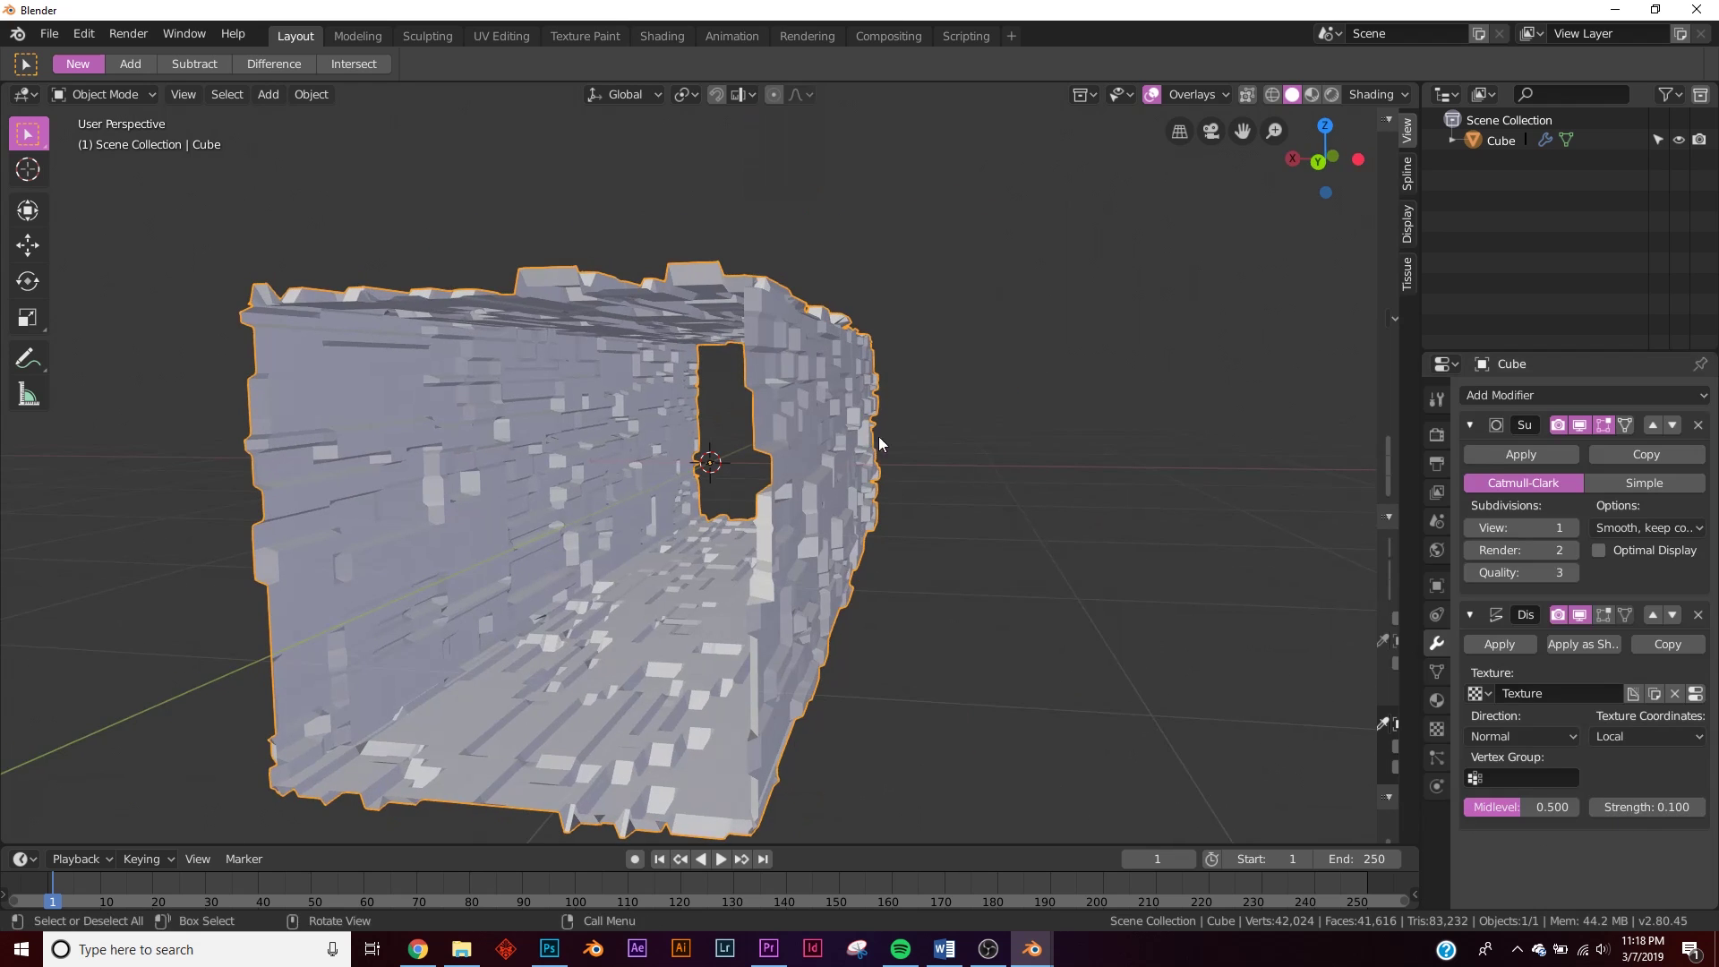
middle_click_drag(550, 535, 732, 595)
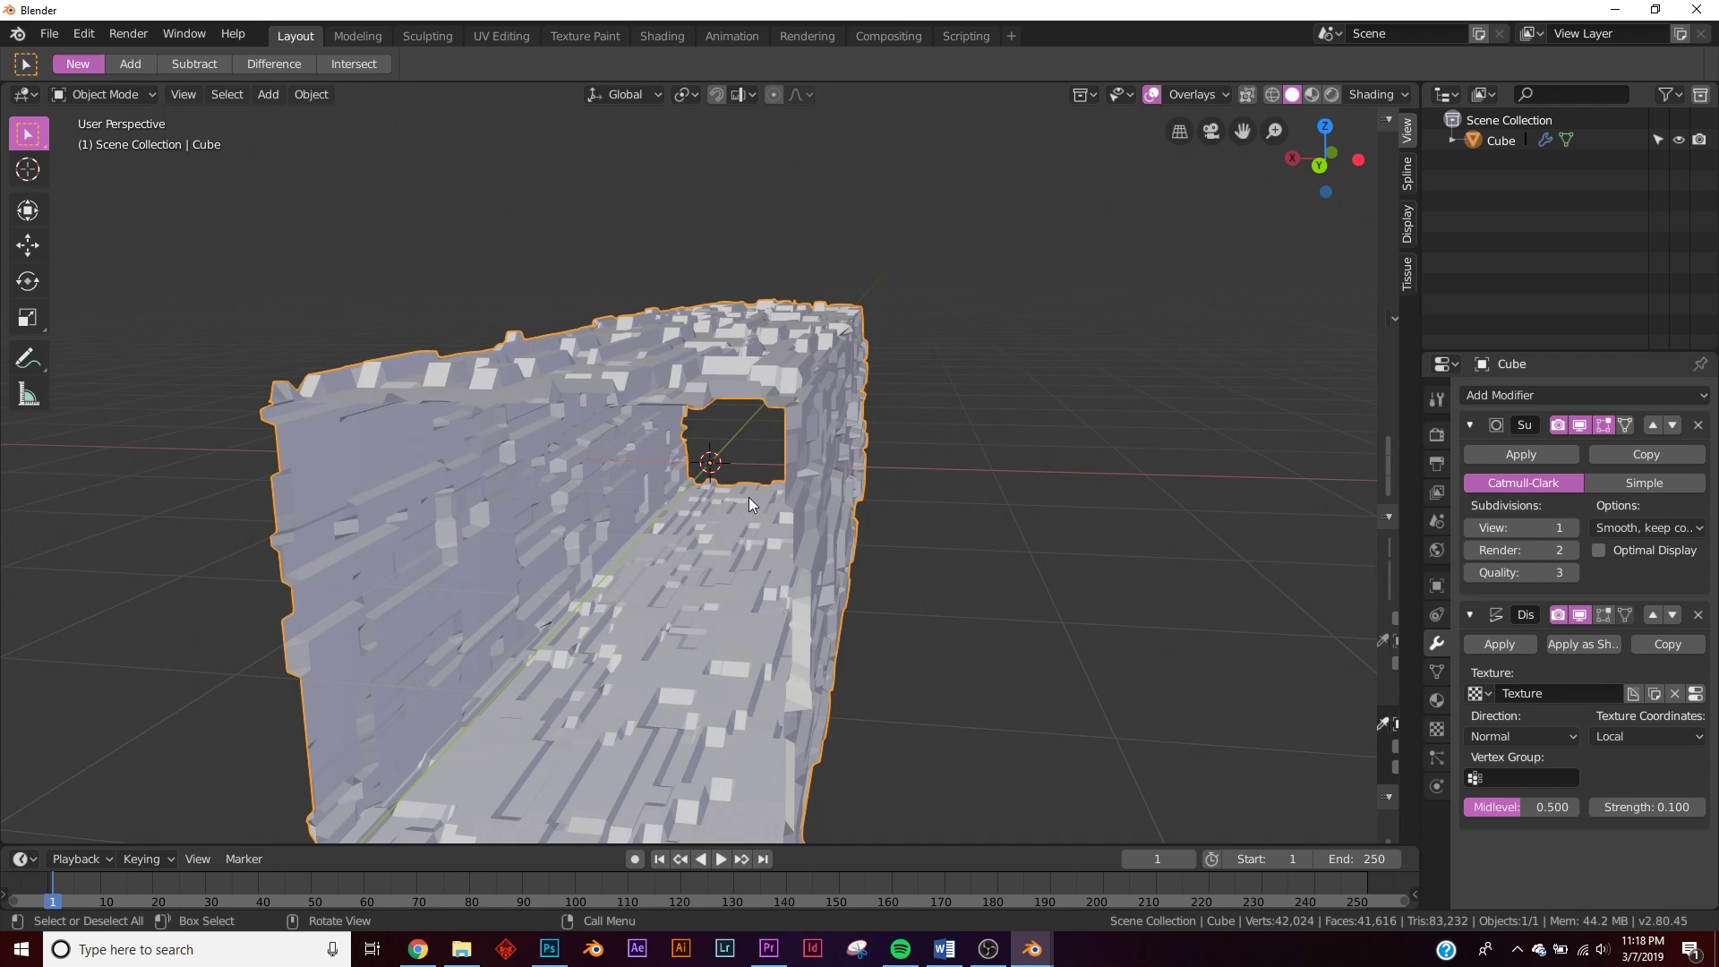
- Invert the tunnel's displacement by setting the Displace strength to -0.1
left_click(1655, 809)
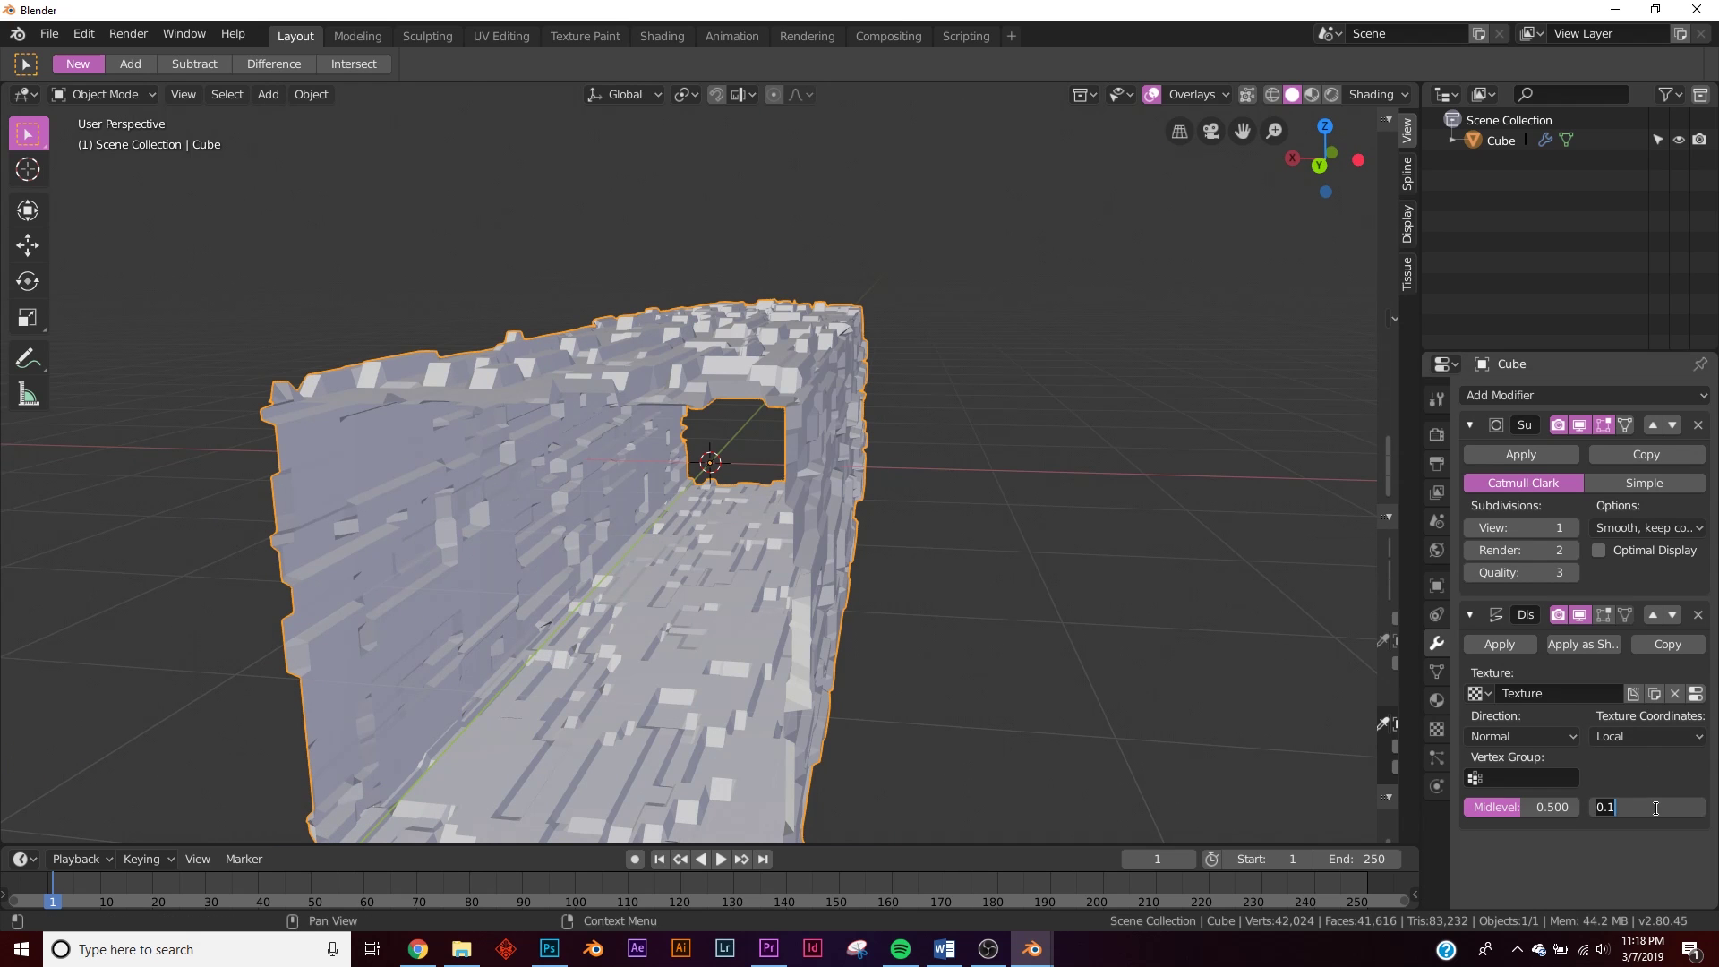
type("-0.1")
key("Return")
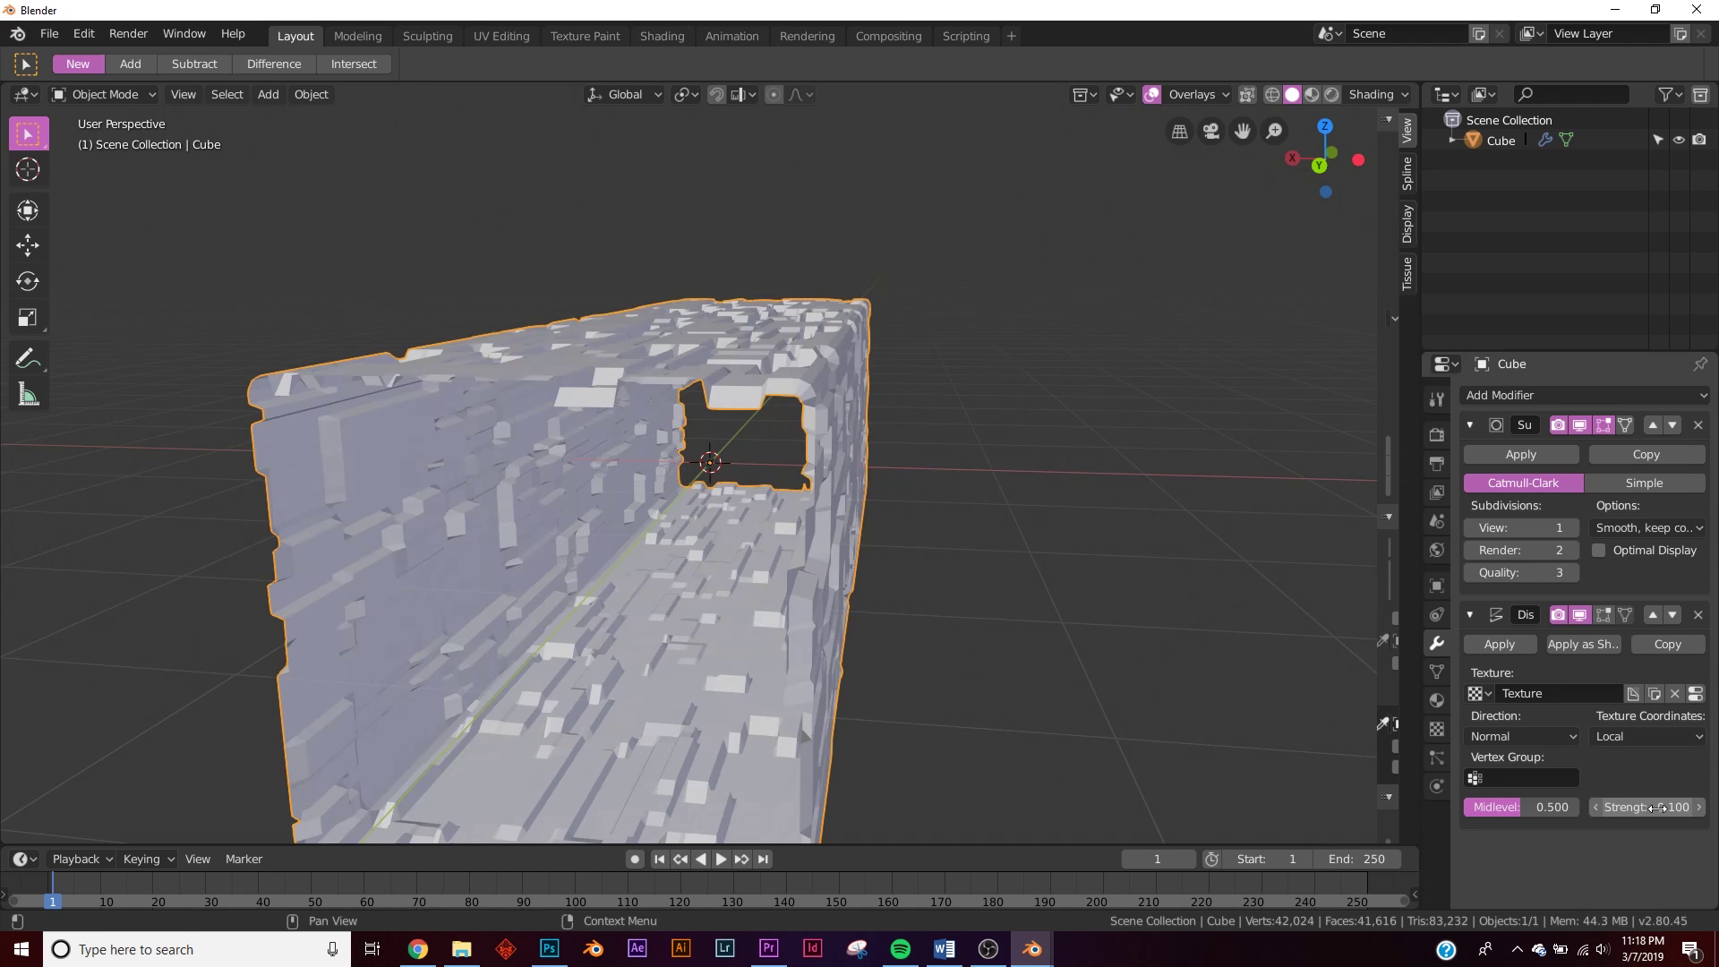
middle_click_drag(648, 428, 686, 487)
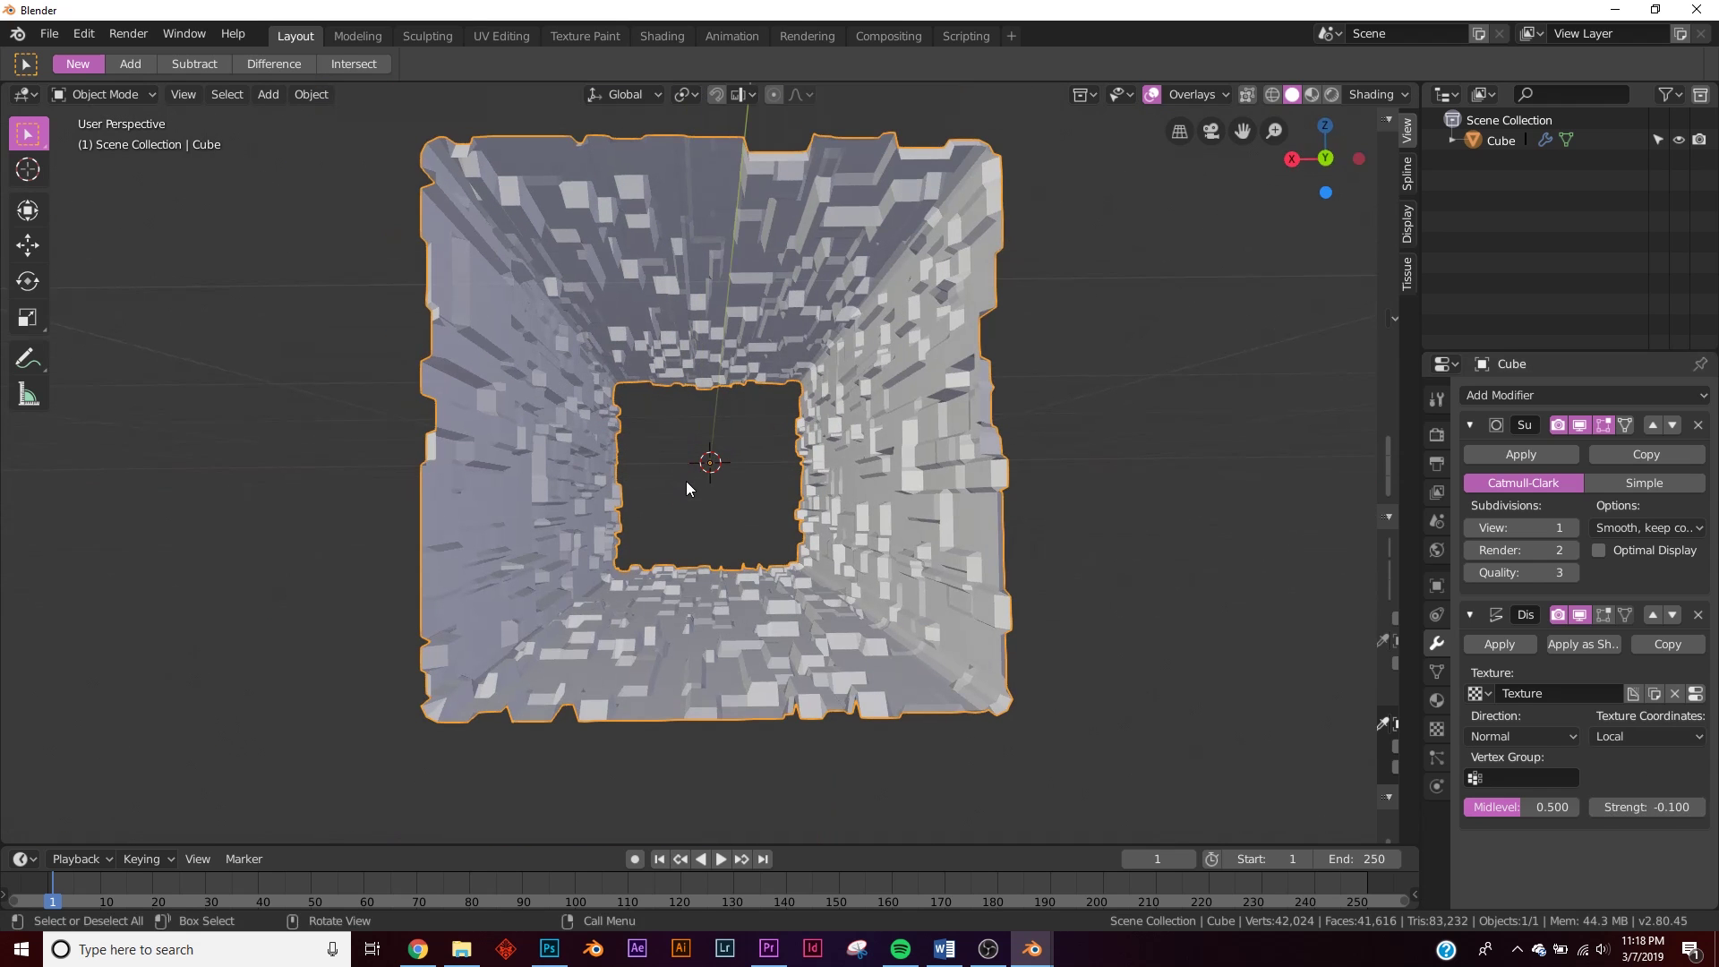
- Enlarge the displacement texture's noise pattern to a size of 0.45
left_click(1695, 694)
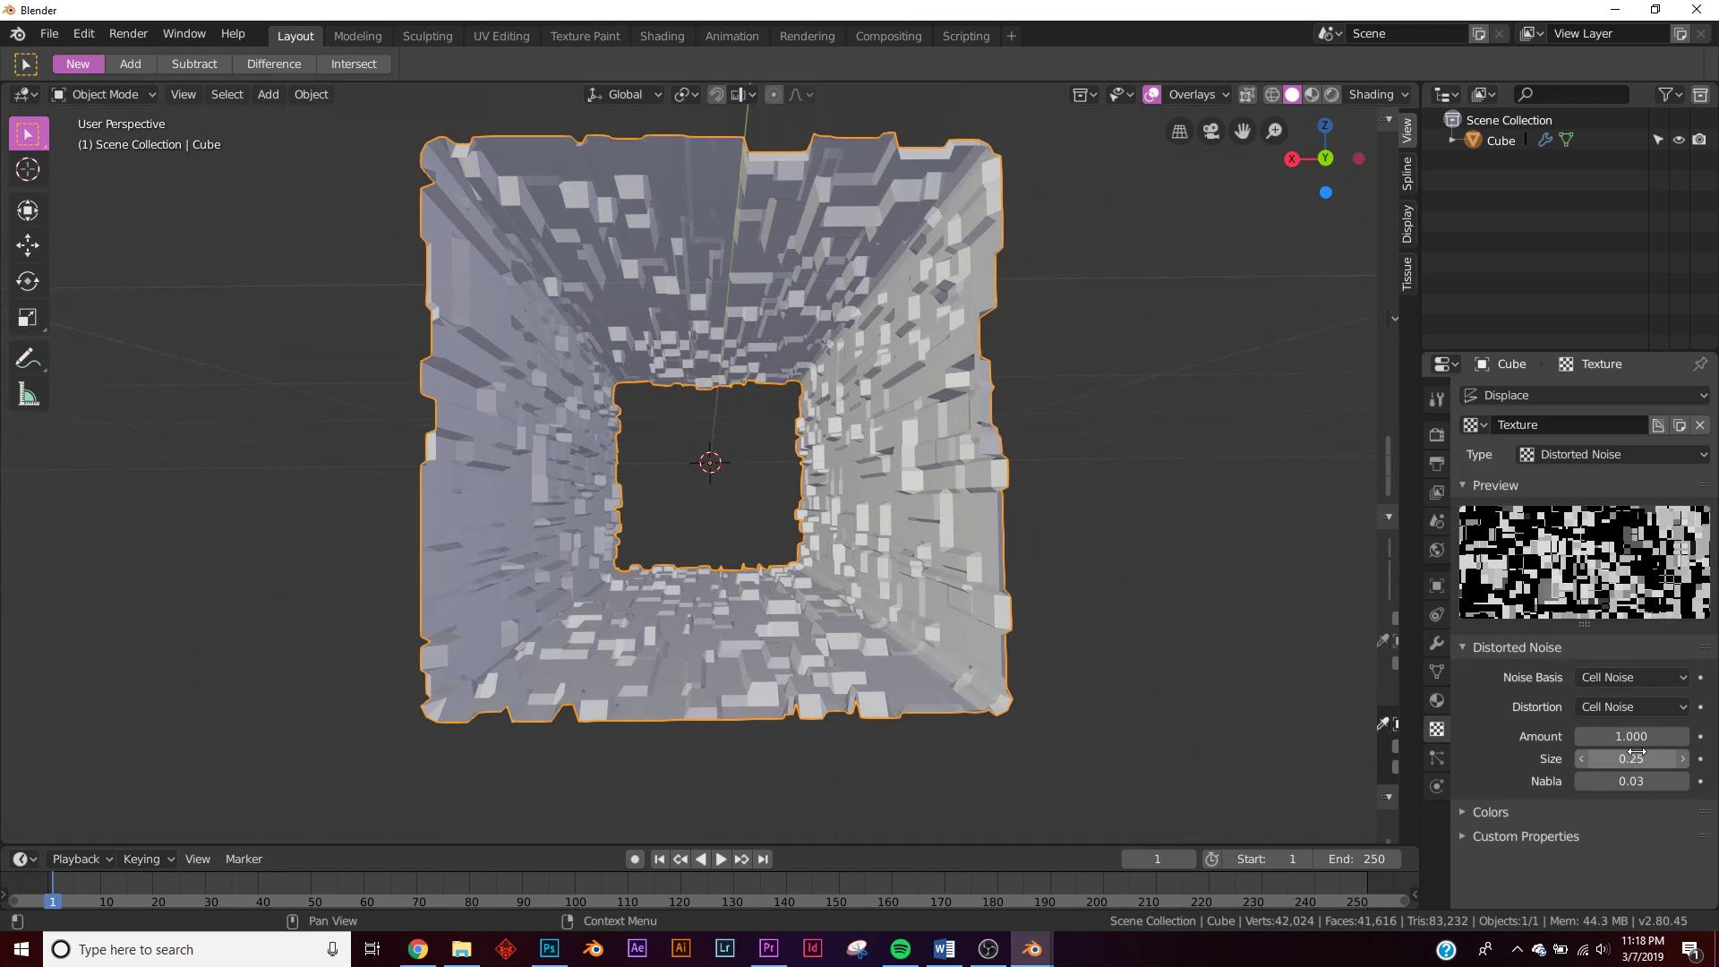
left_click_drag(1635, 761, 1589, 761)
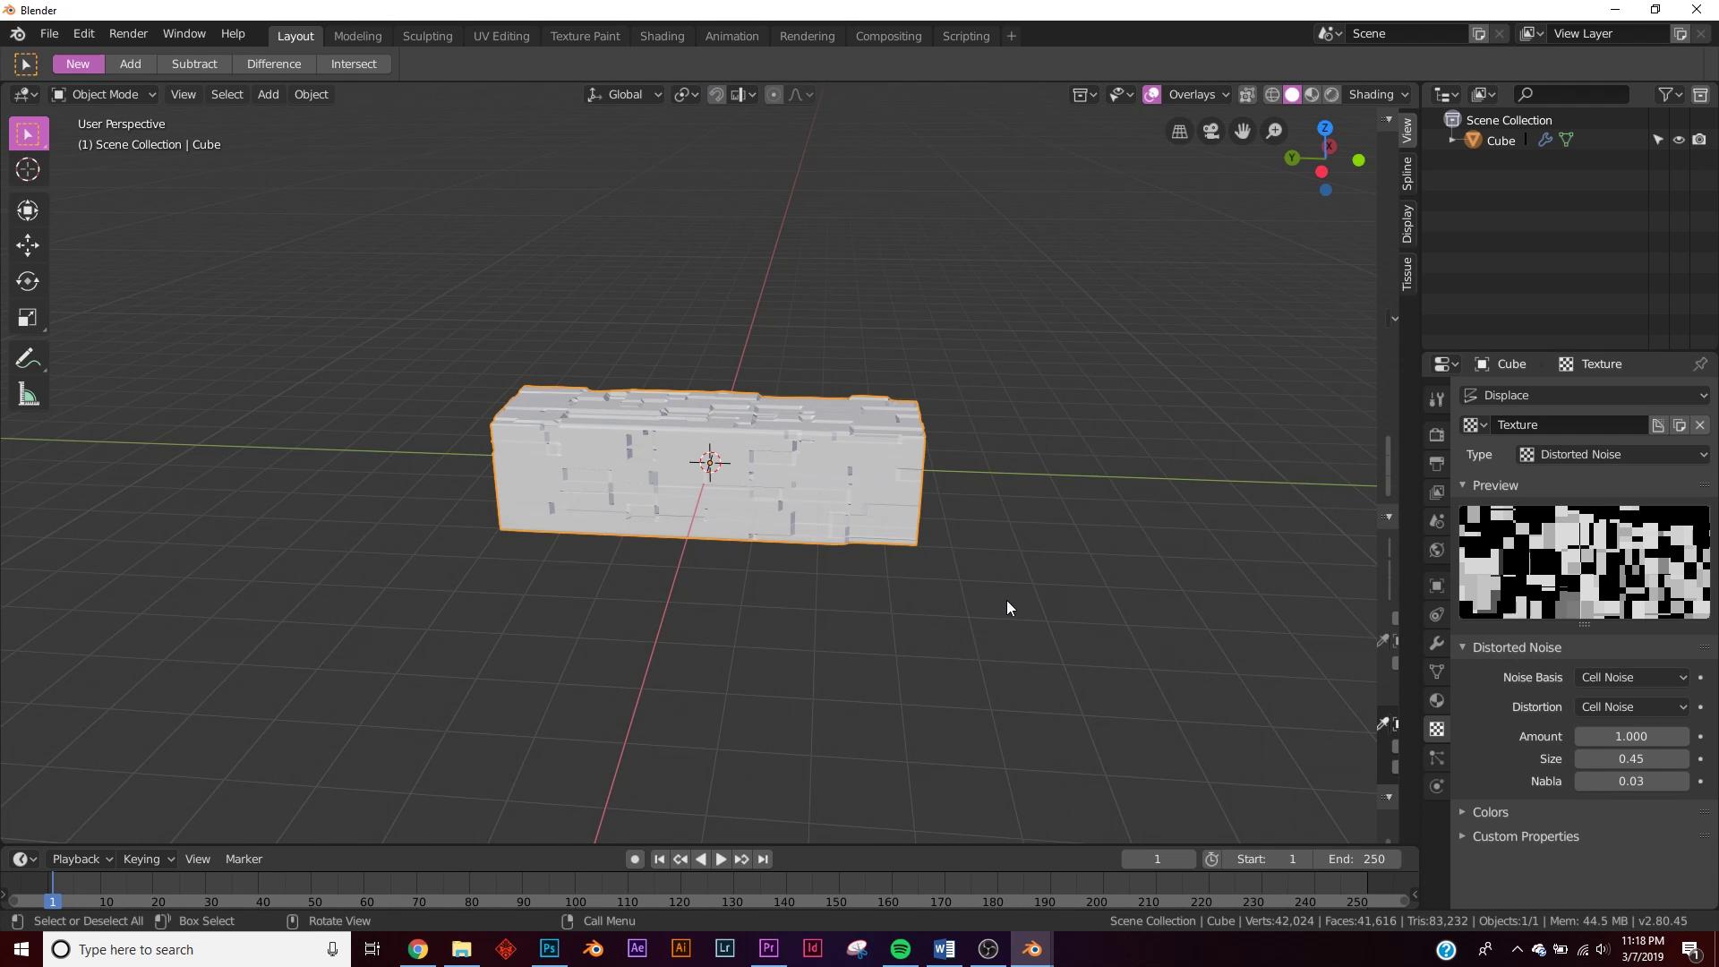
scroll(879, 512, "up", 3)
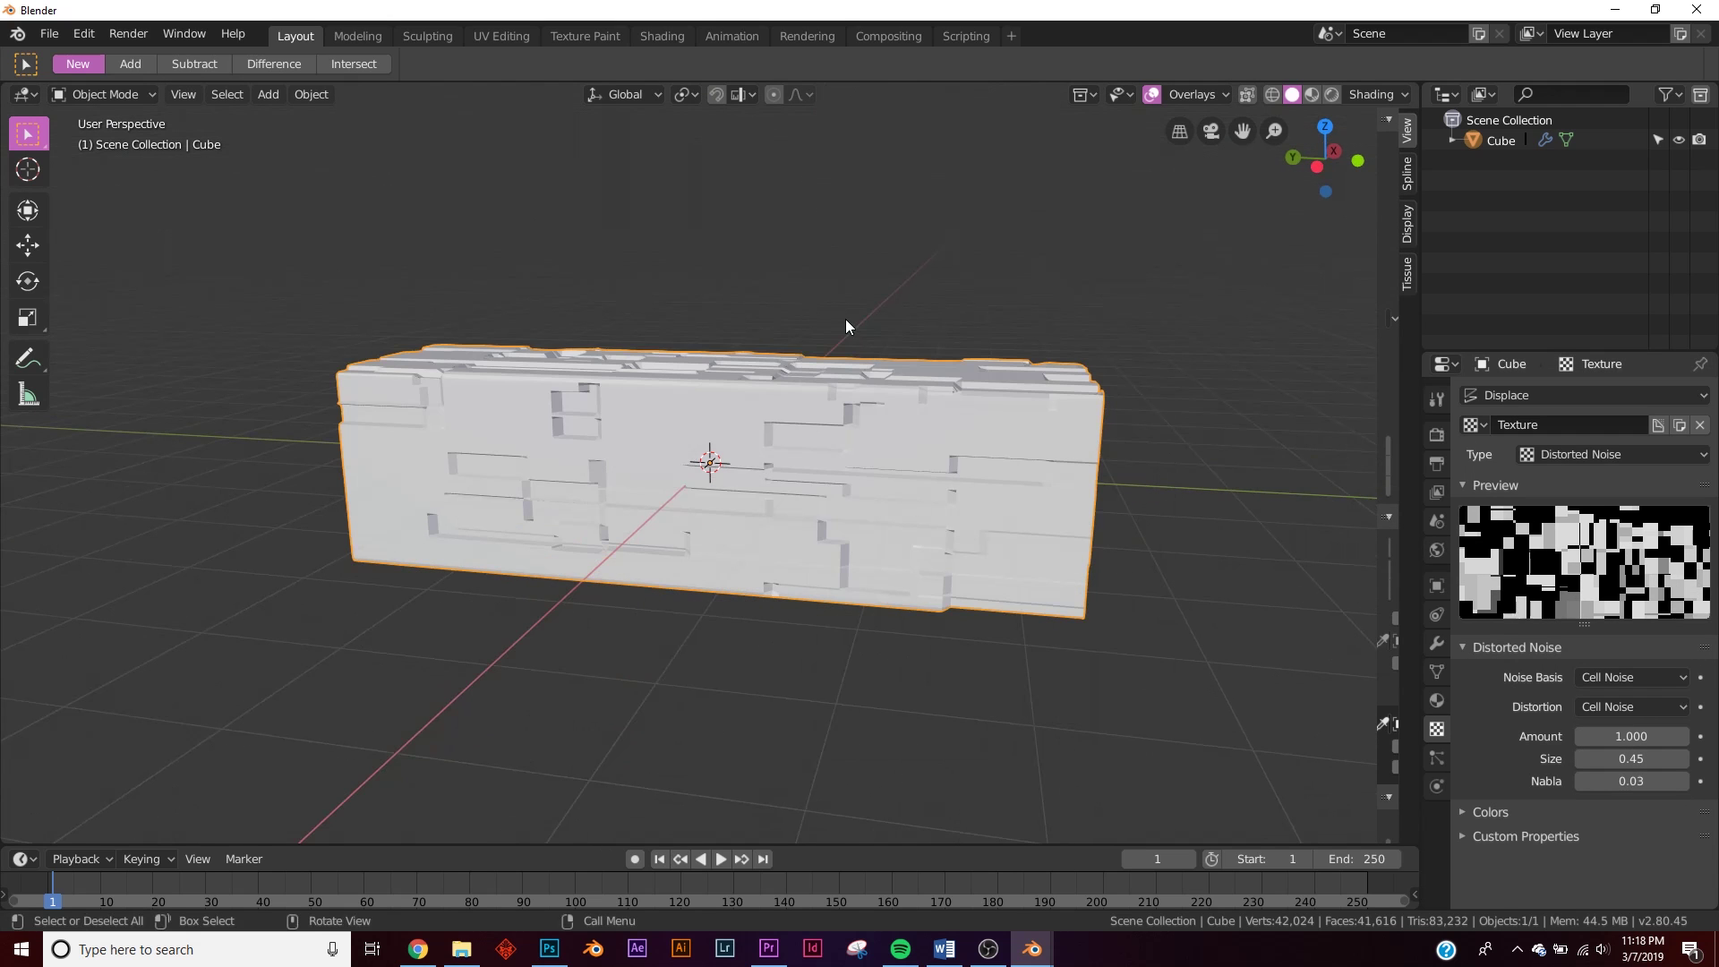
- Add an empty at the tunnel's center and activate the combined Transform tool for it
key("shift+a")
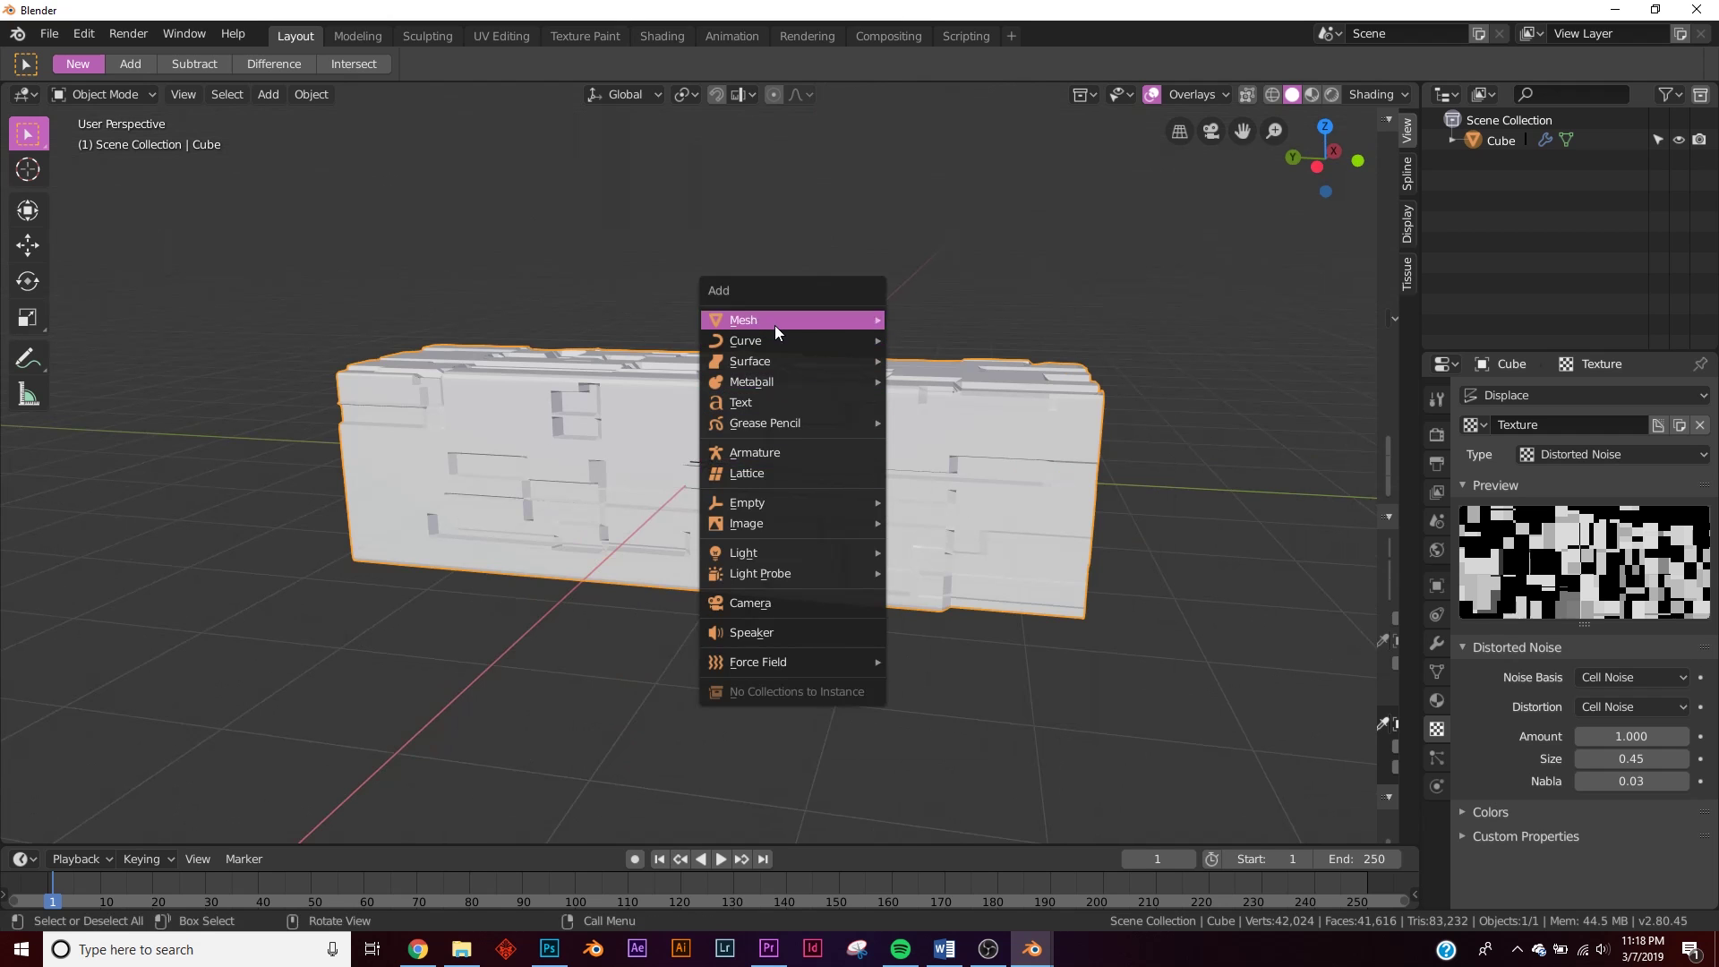
mouse_move(772, 503)
left_click(938, 503)
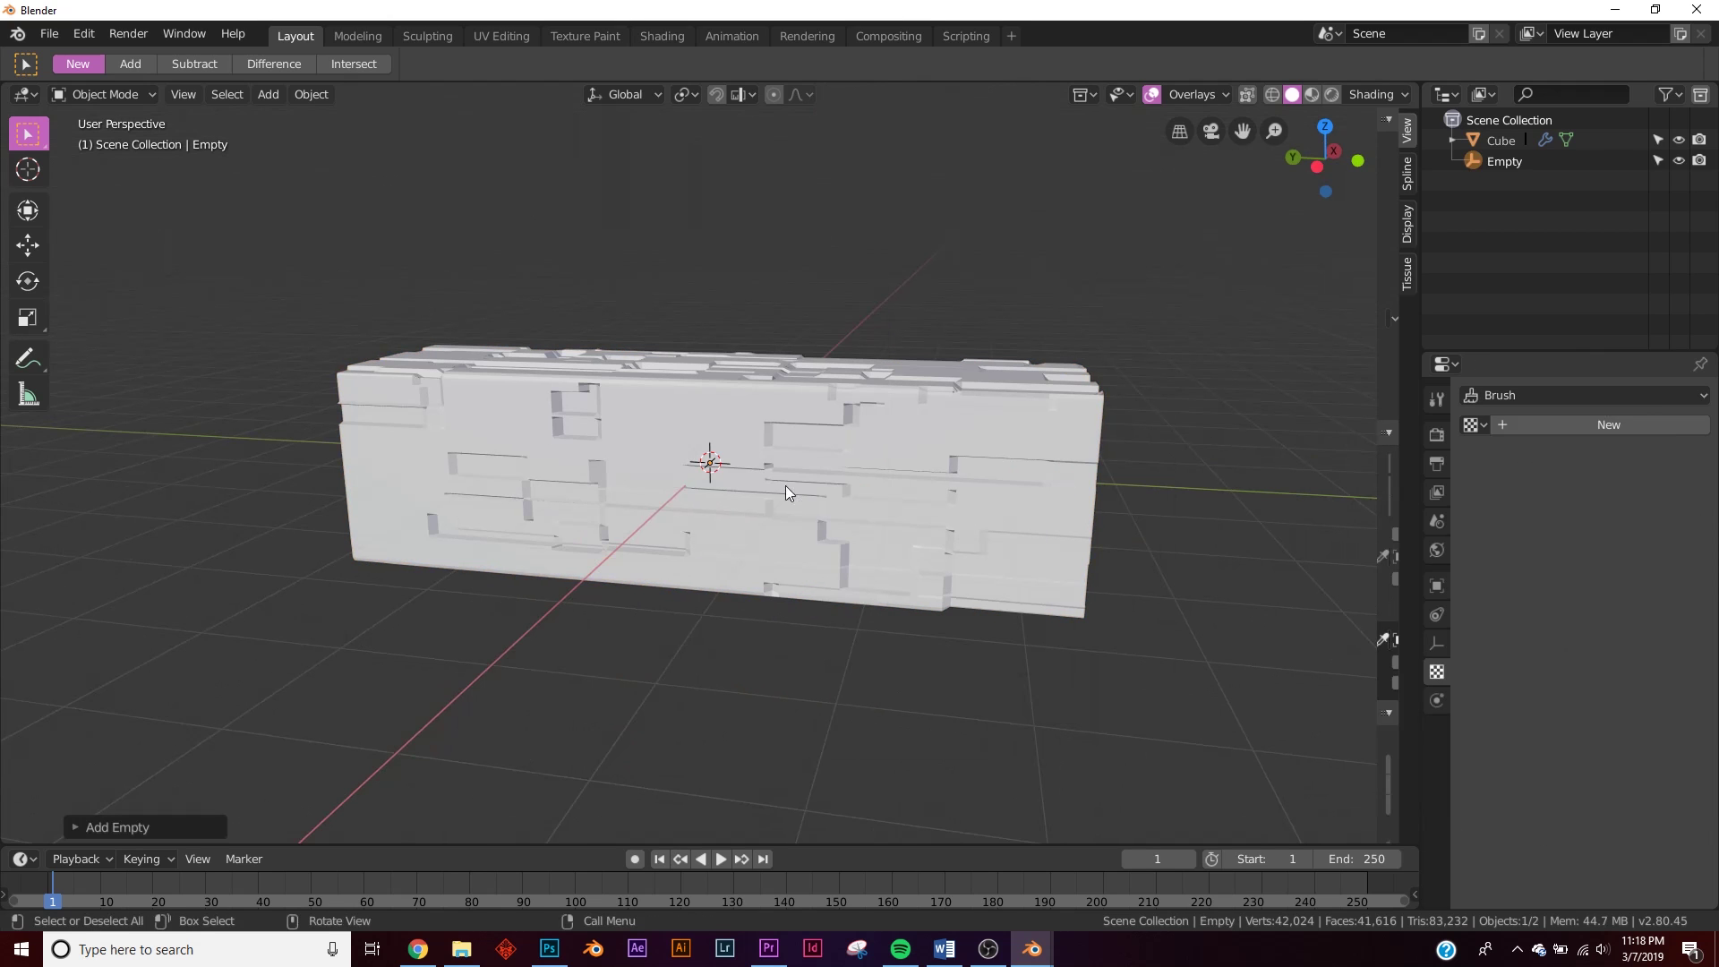
left_click(28, 205)
middle_click_drag(920, 427, 782, 394, "shift")
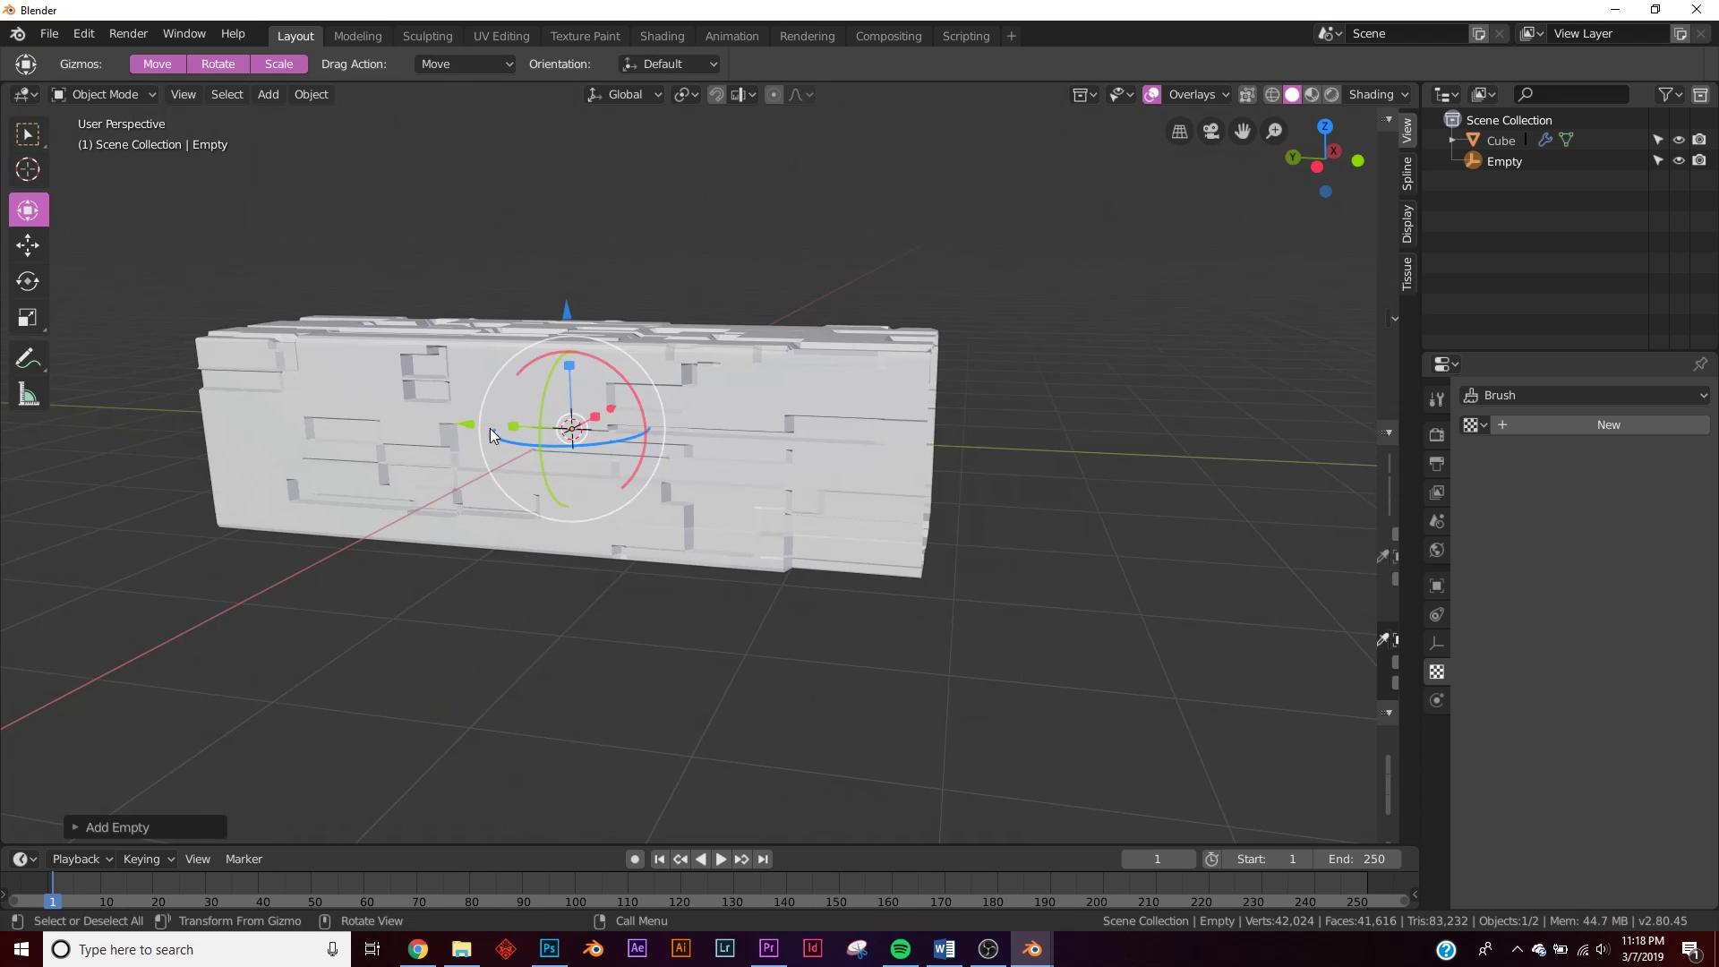
- Move the empty along Y to the tunnel's open end and scale it up to about 1.5 times
left_click_drag(463, 417, 1049, 513)
middle_click_drag(1132, 530, 1060, 523)
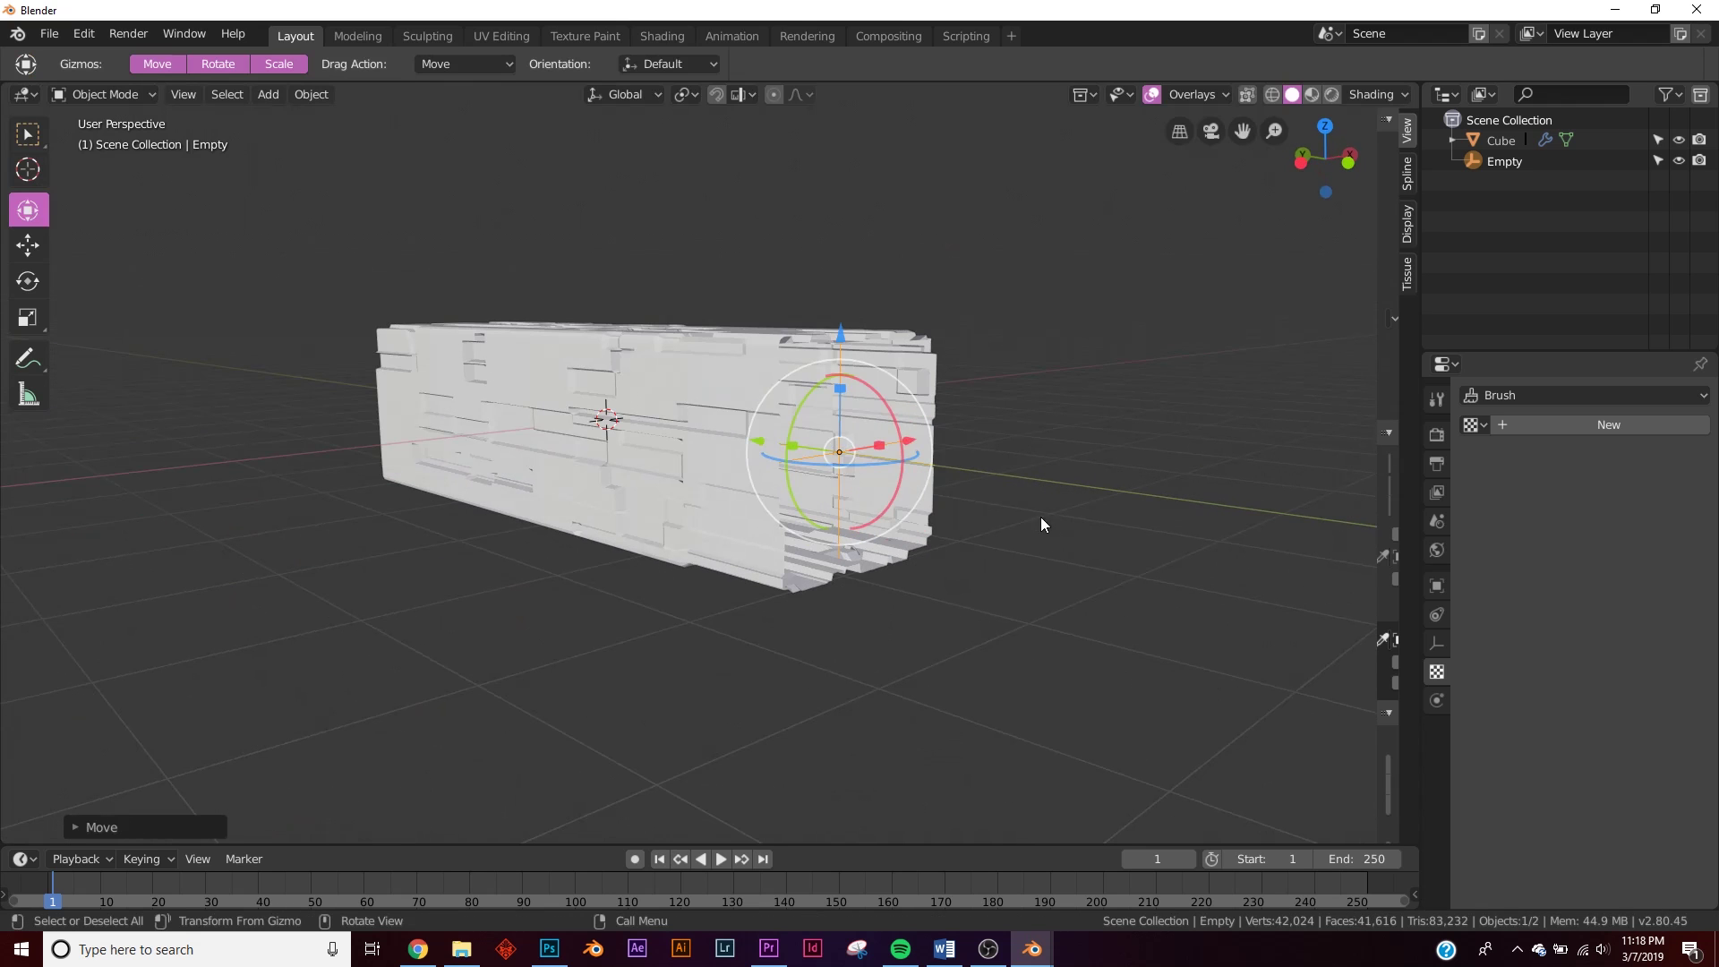
key("s")
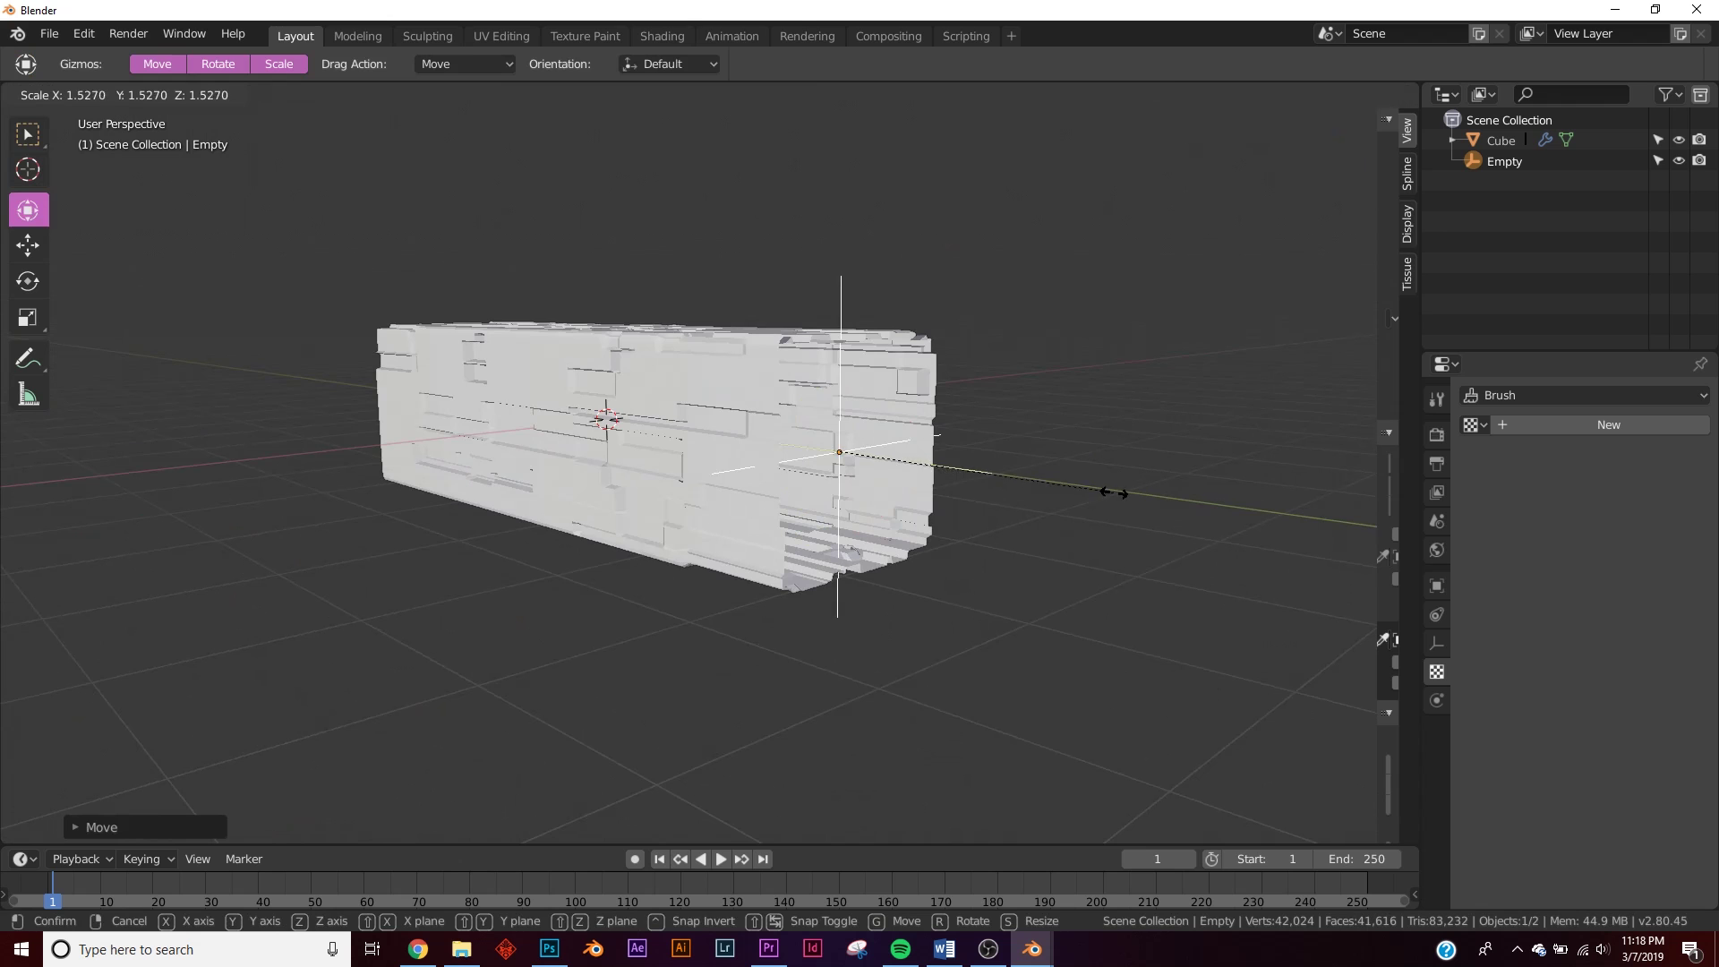
left_click(1113, 491)
- Fine-tune the empty's position at the open end by moving it about -0.26 m along Y
scroll(919, 553, "up", 4)
middle_click_drag(938, 553, 976, 568)
middle_click_drag(1030, 573, 546, 420, "shift")
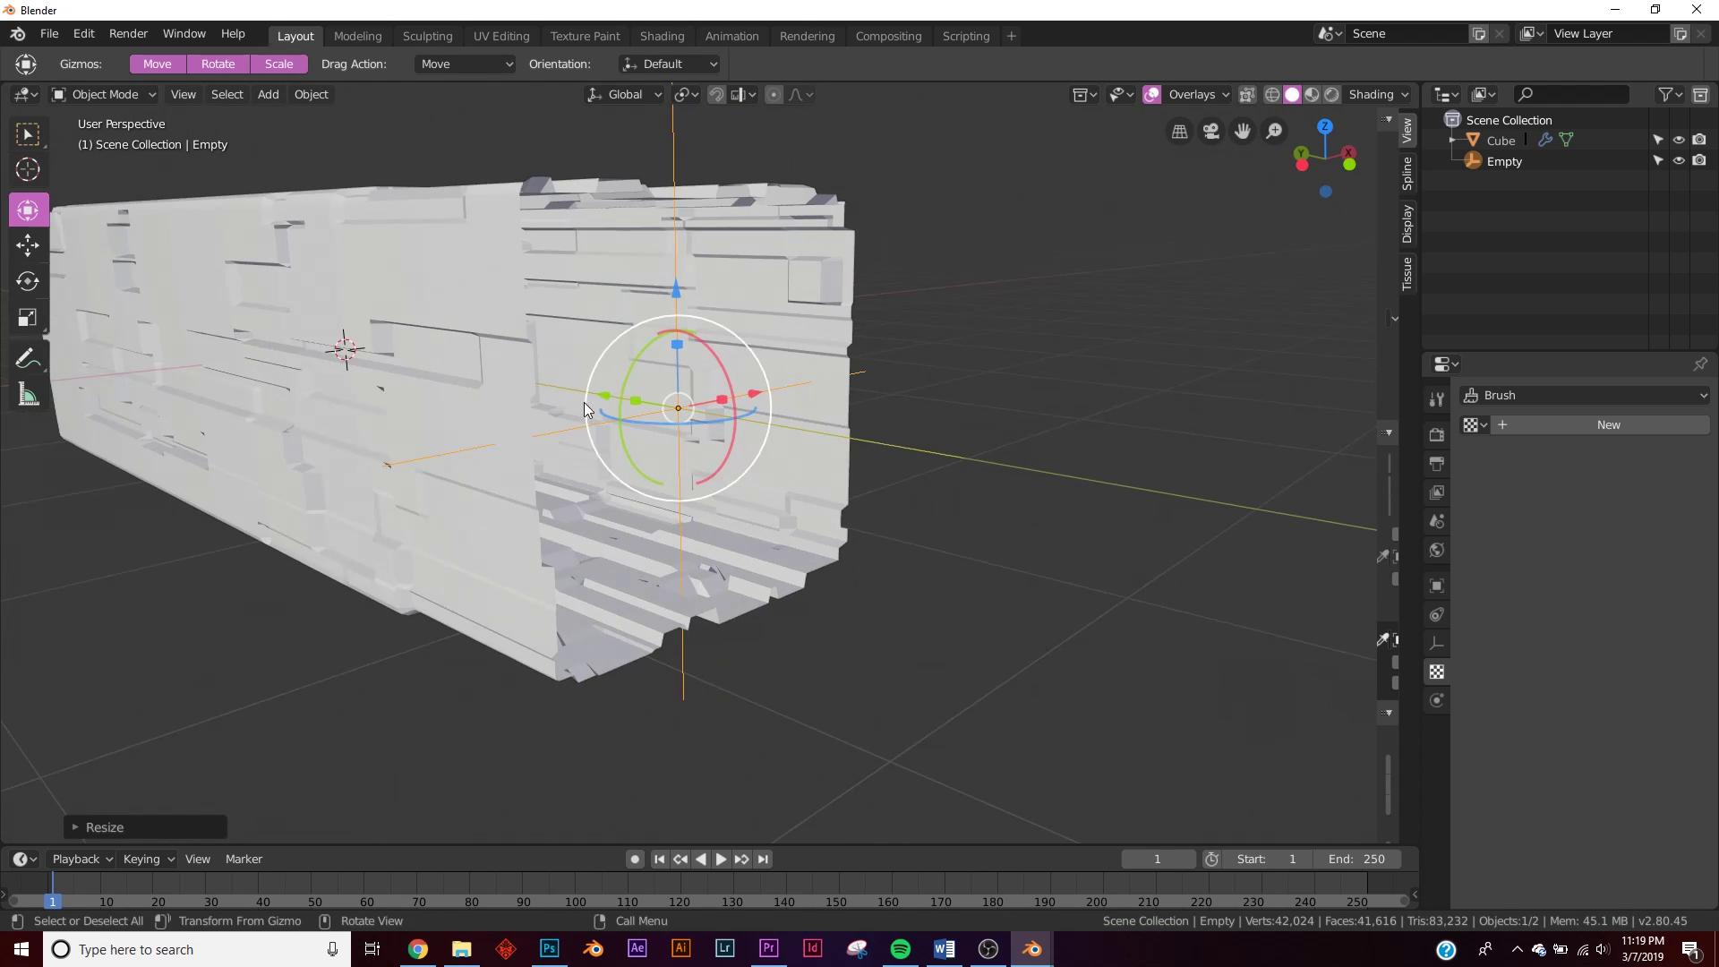
key("g")
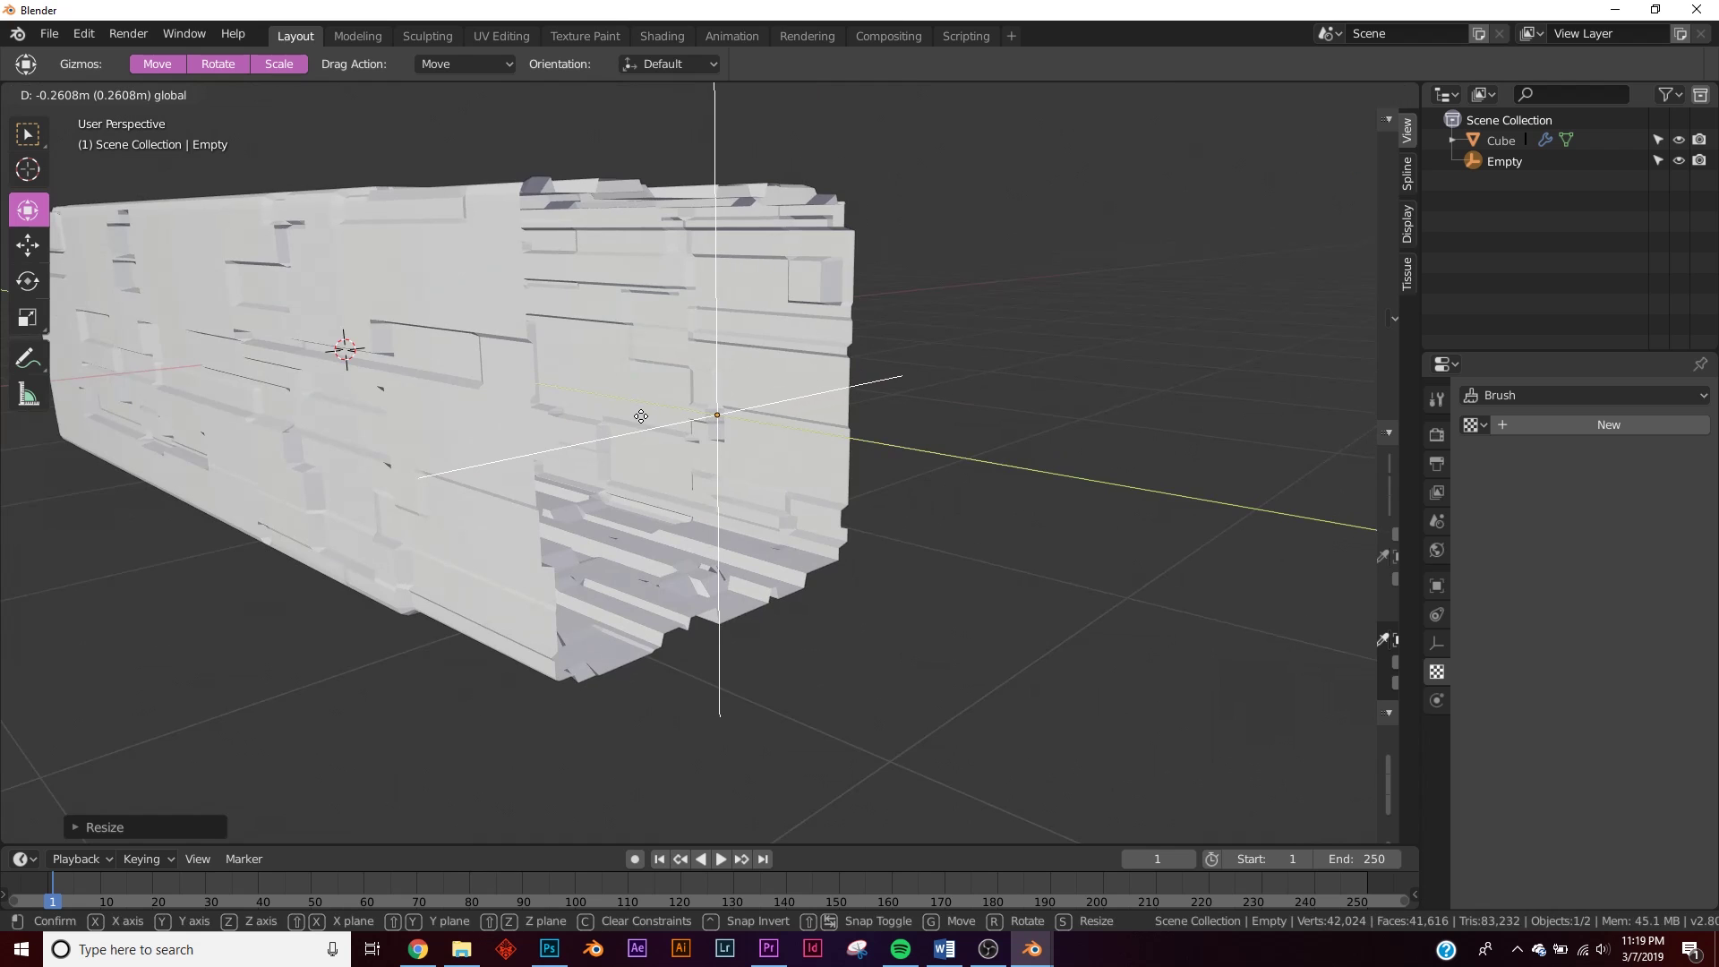
left_click(641, 416)
- Select the tunnel and add a Mirror modifier to it
middle_click_drag(501, 492, 772, 484)
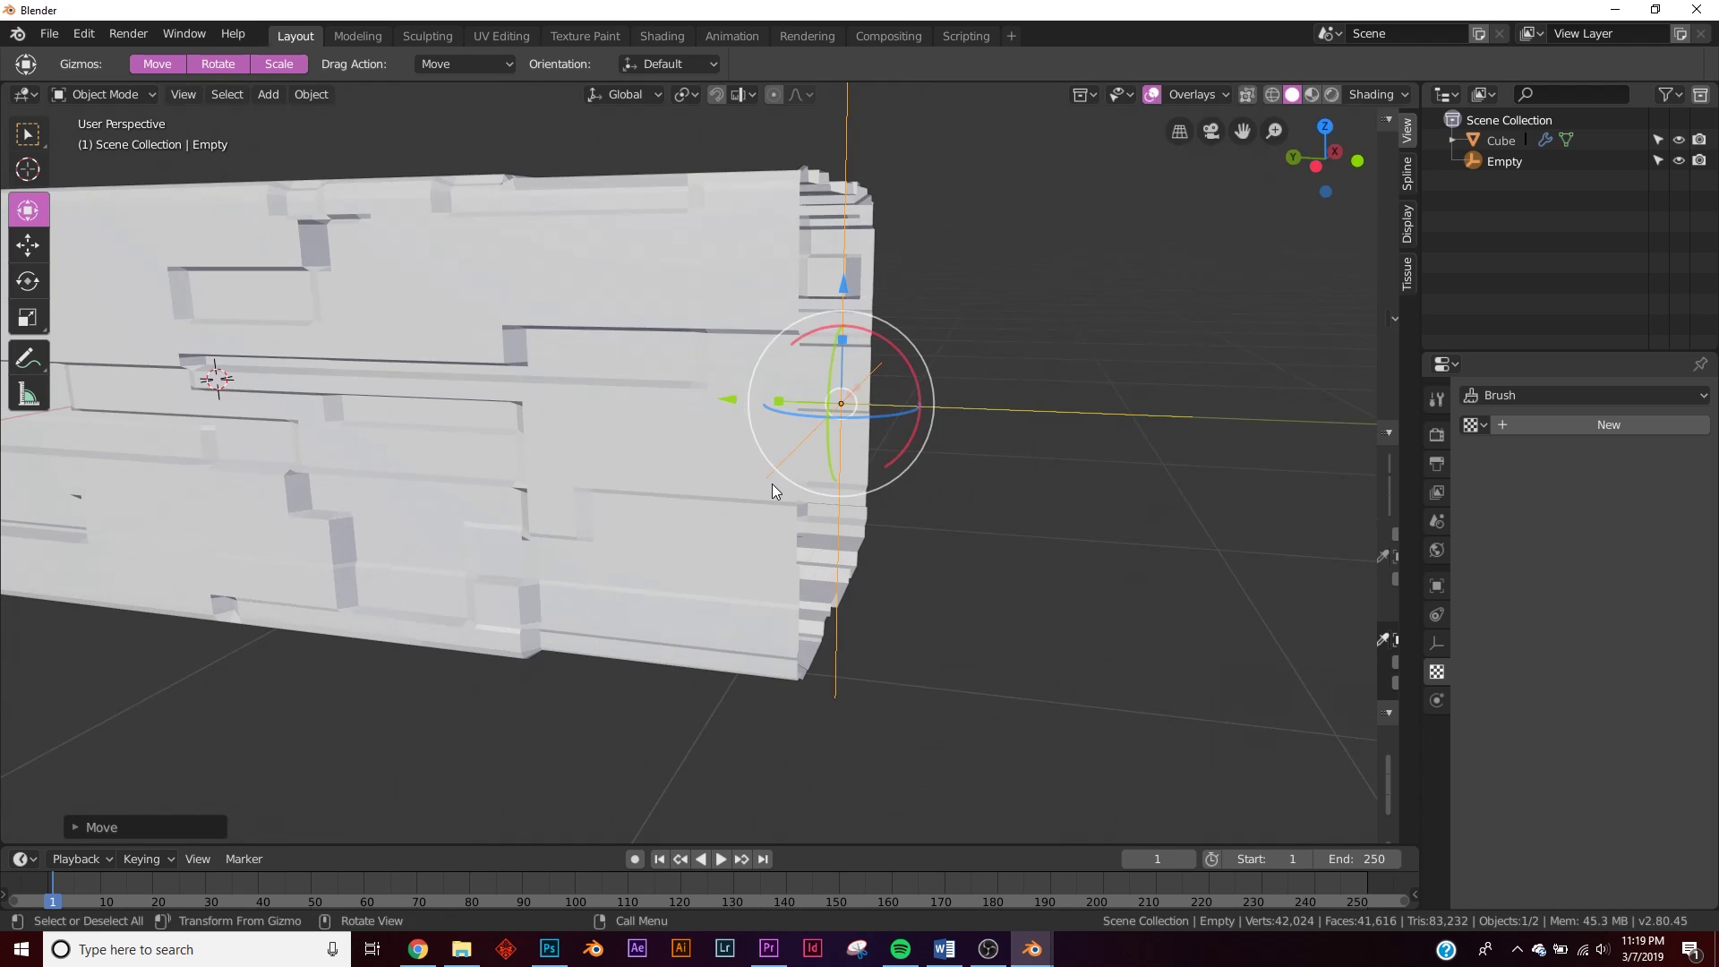
left_click(598, 356)
left_click(1437, 643)
left_click(1494, 393)
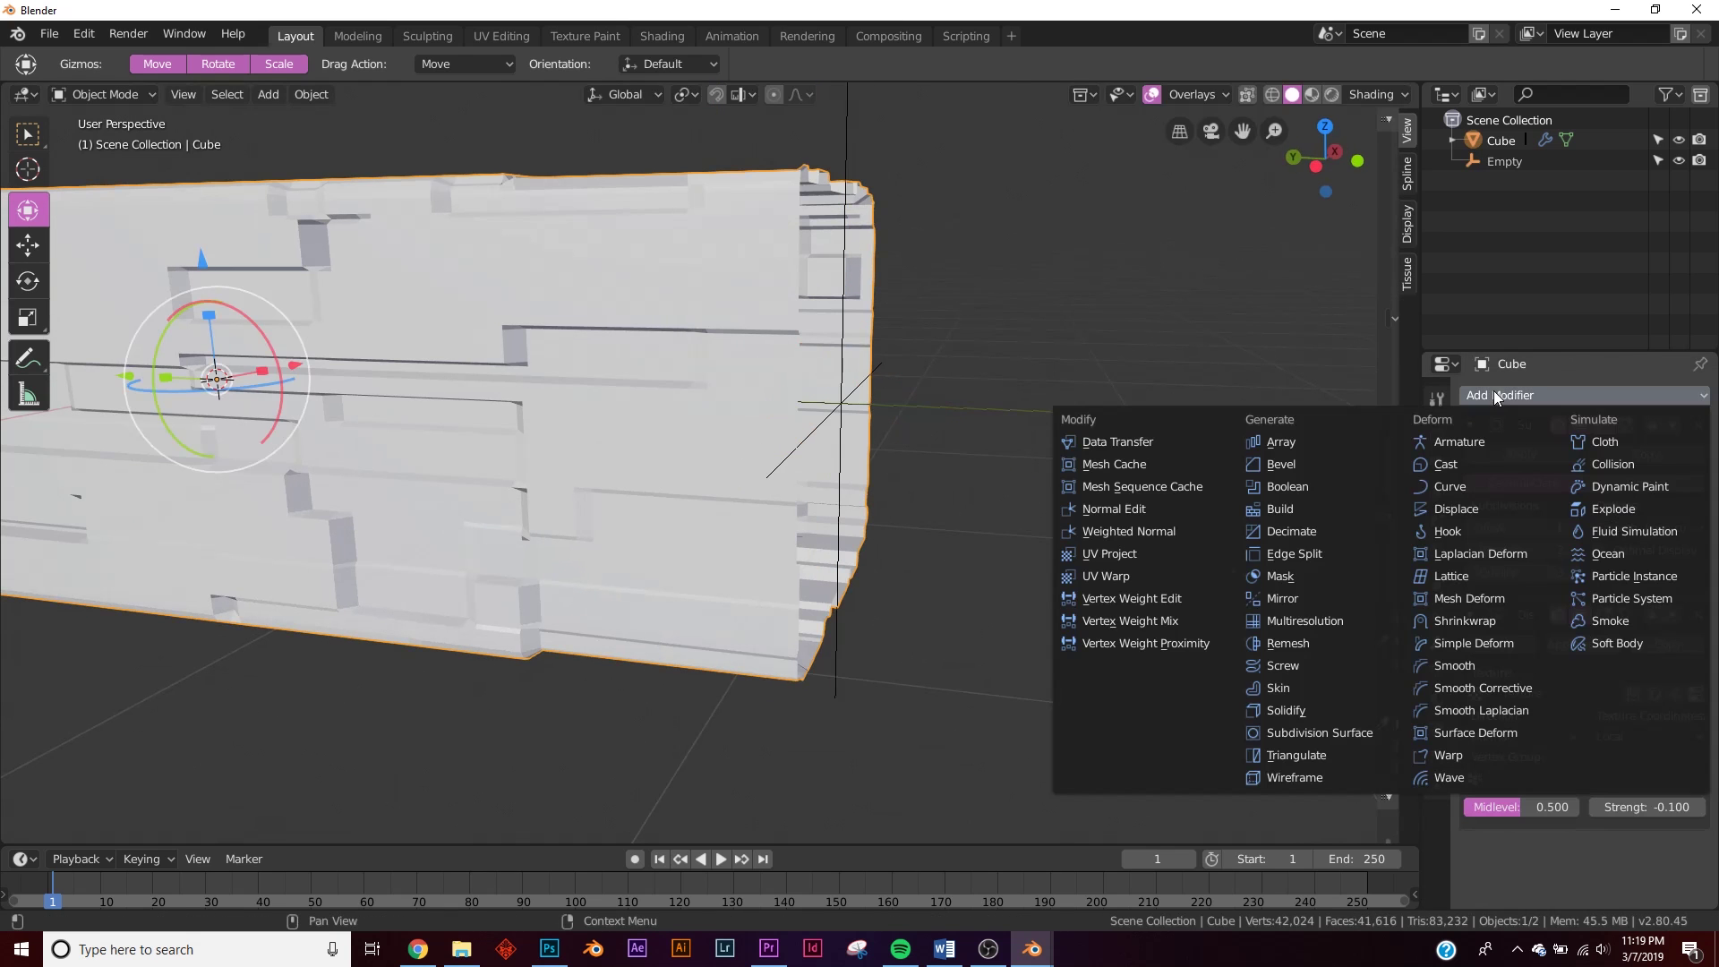
left_click(1297, 593)
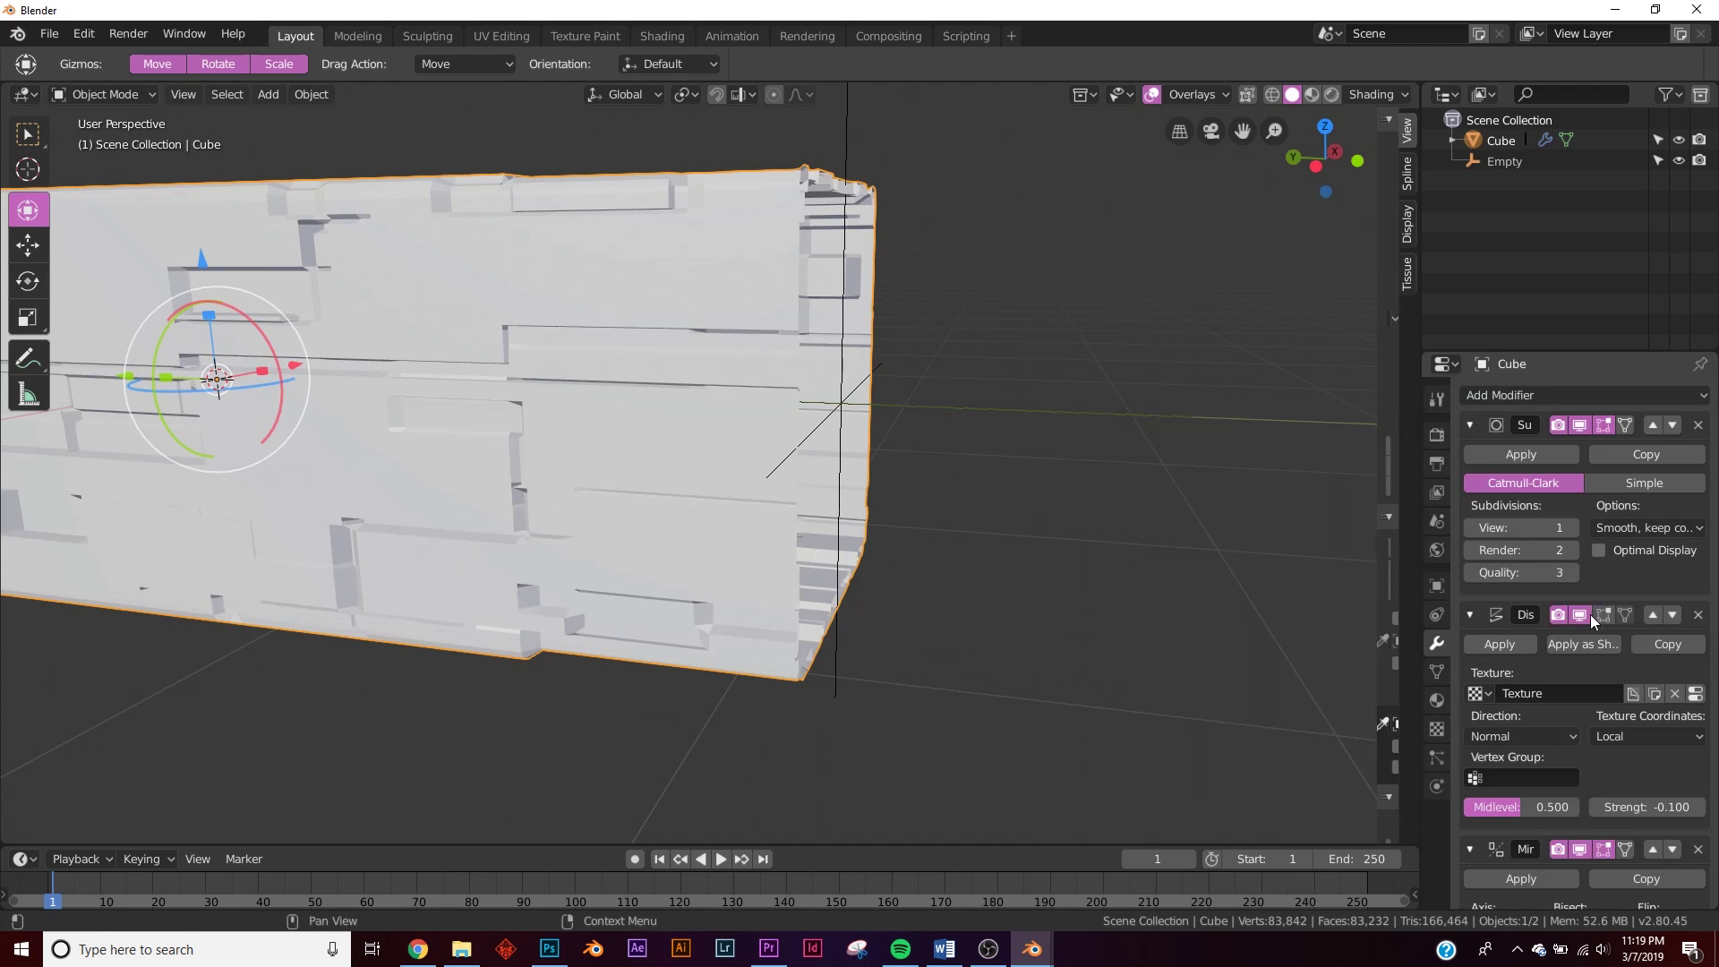
- Mirror the tunnel on the Y axis only, using the Empty as the mirror object
scroll(1598, 632, "down", 8)
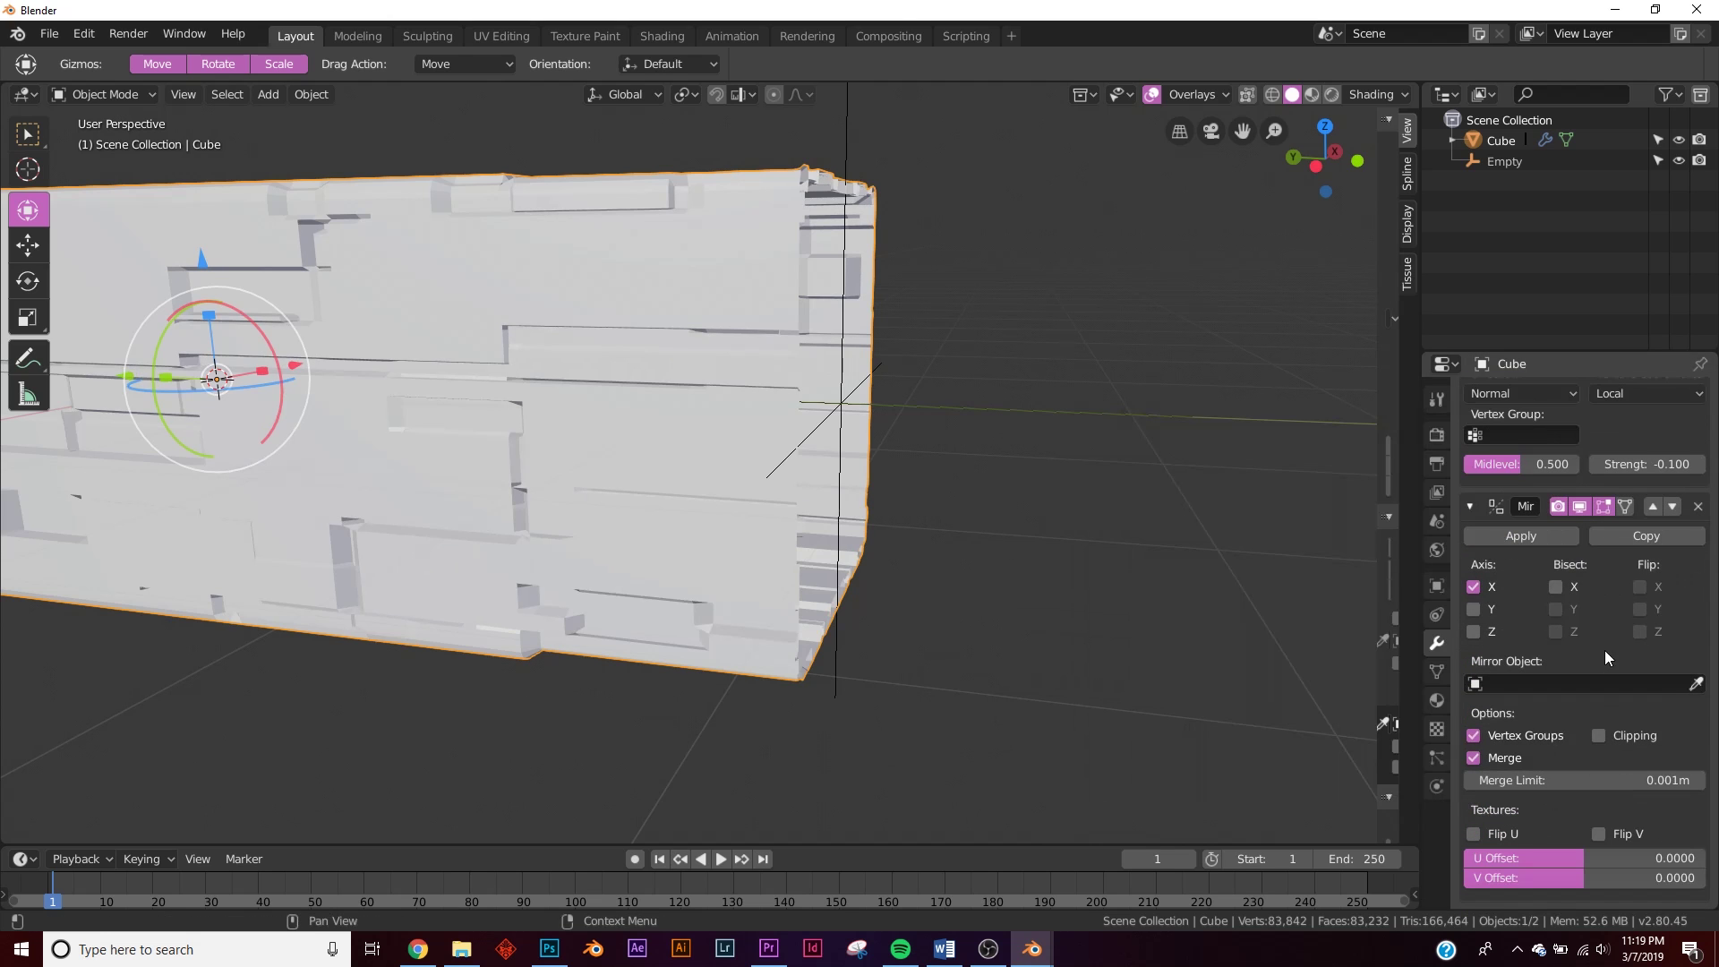
left_click(1474, 587)
left_click(1473, 609)
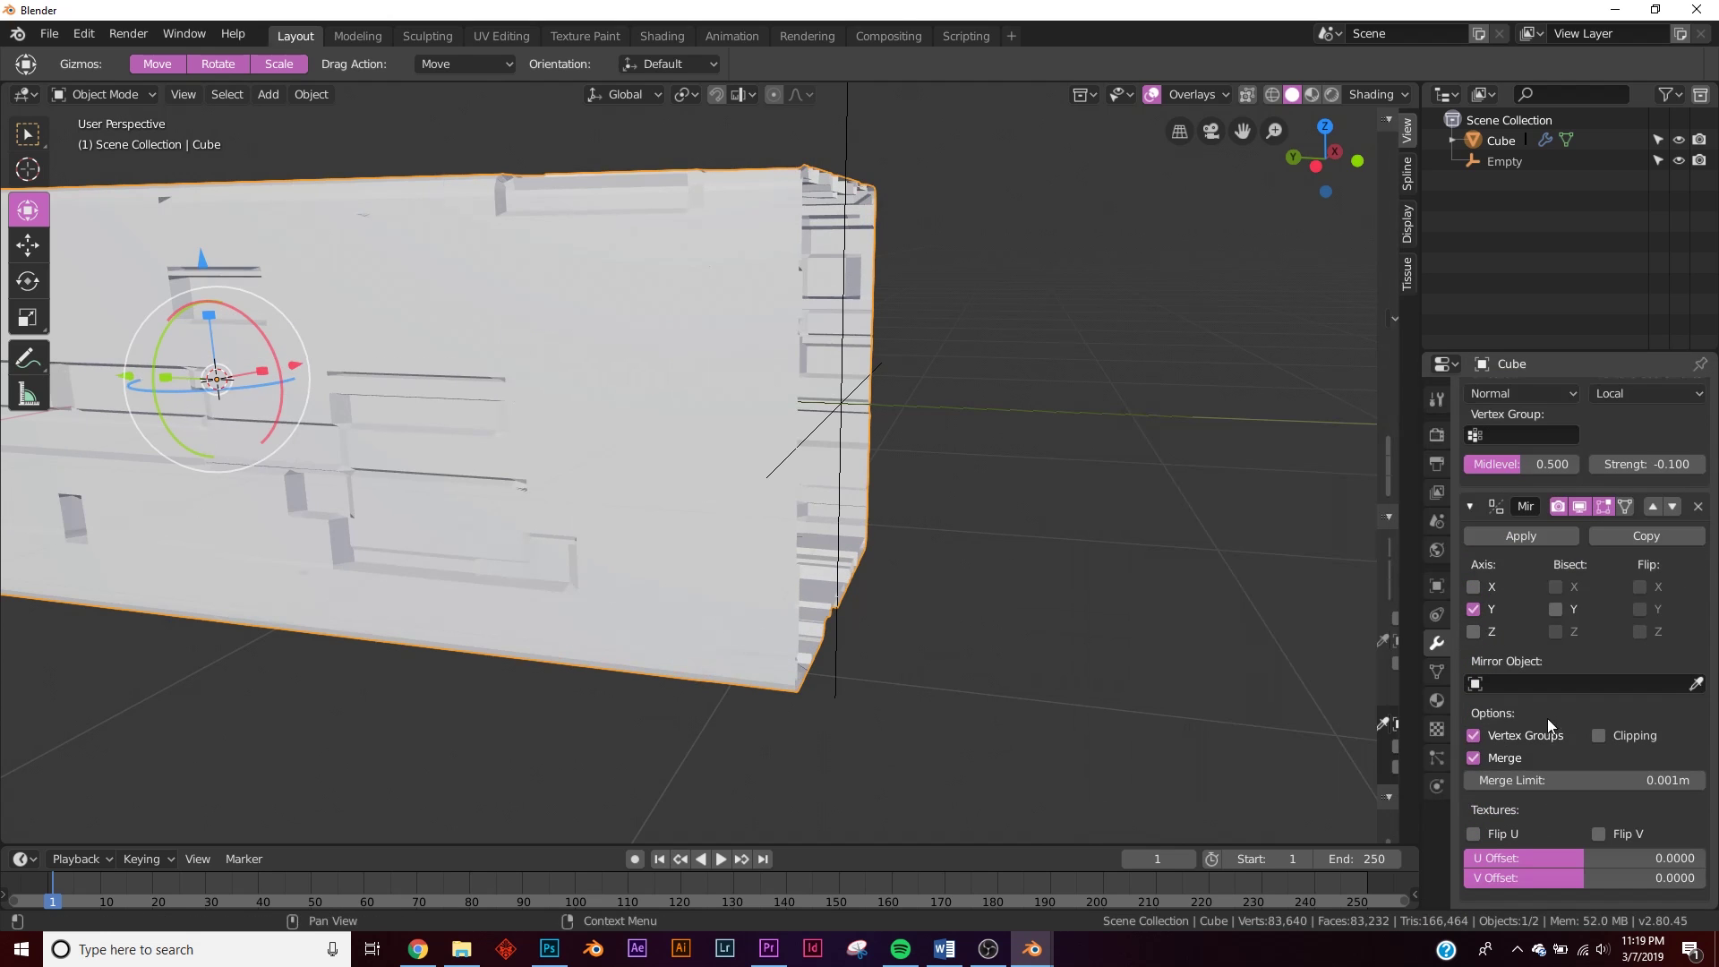
left_click(1589, 685)
left_click(1481, 711)
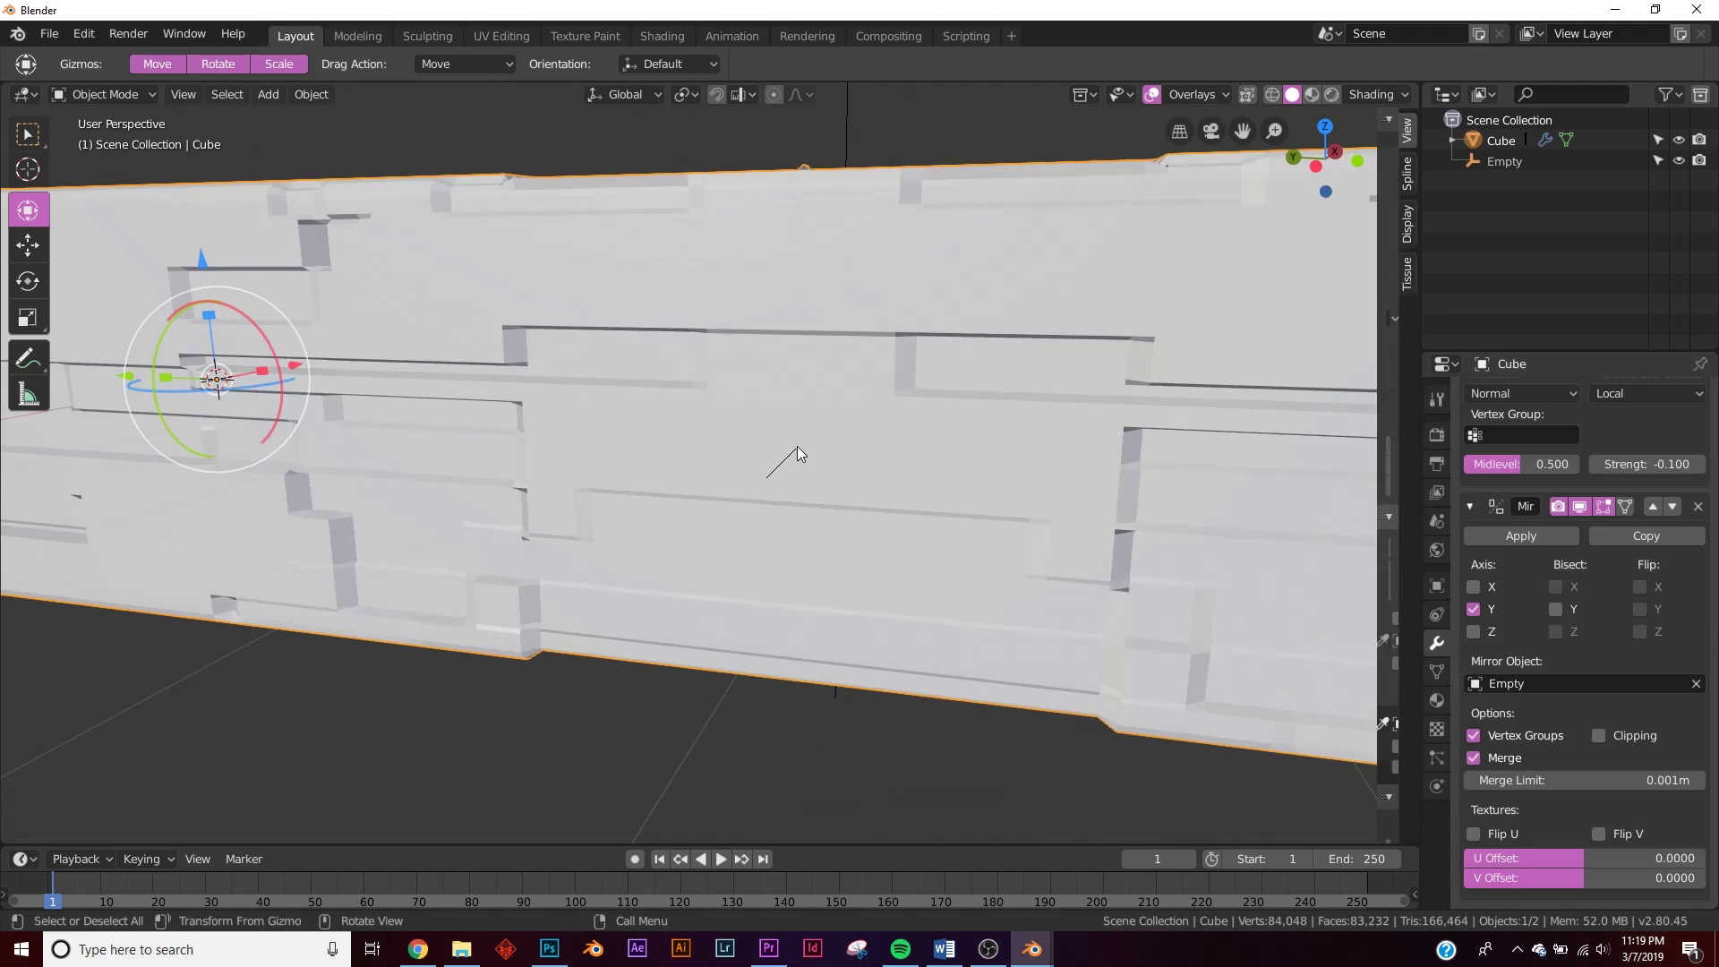
- Add a camera and align it to a view from inside the tunnel looking down its length
scroll(797, 446, "down", 5)
middle_click_drag(819, 480, 996, 533)
scroll(953, 448, "up", 6)
scroll(840, 460, "down", 5)
scroll(814, 473, "up", 5)
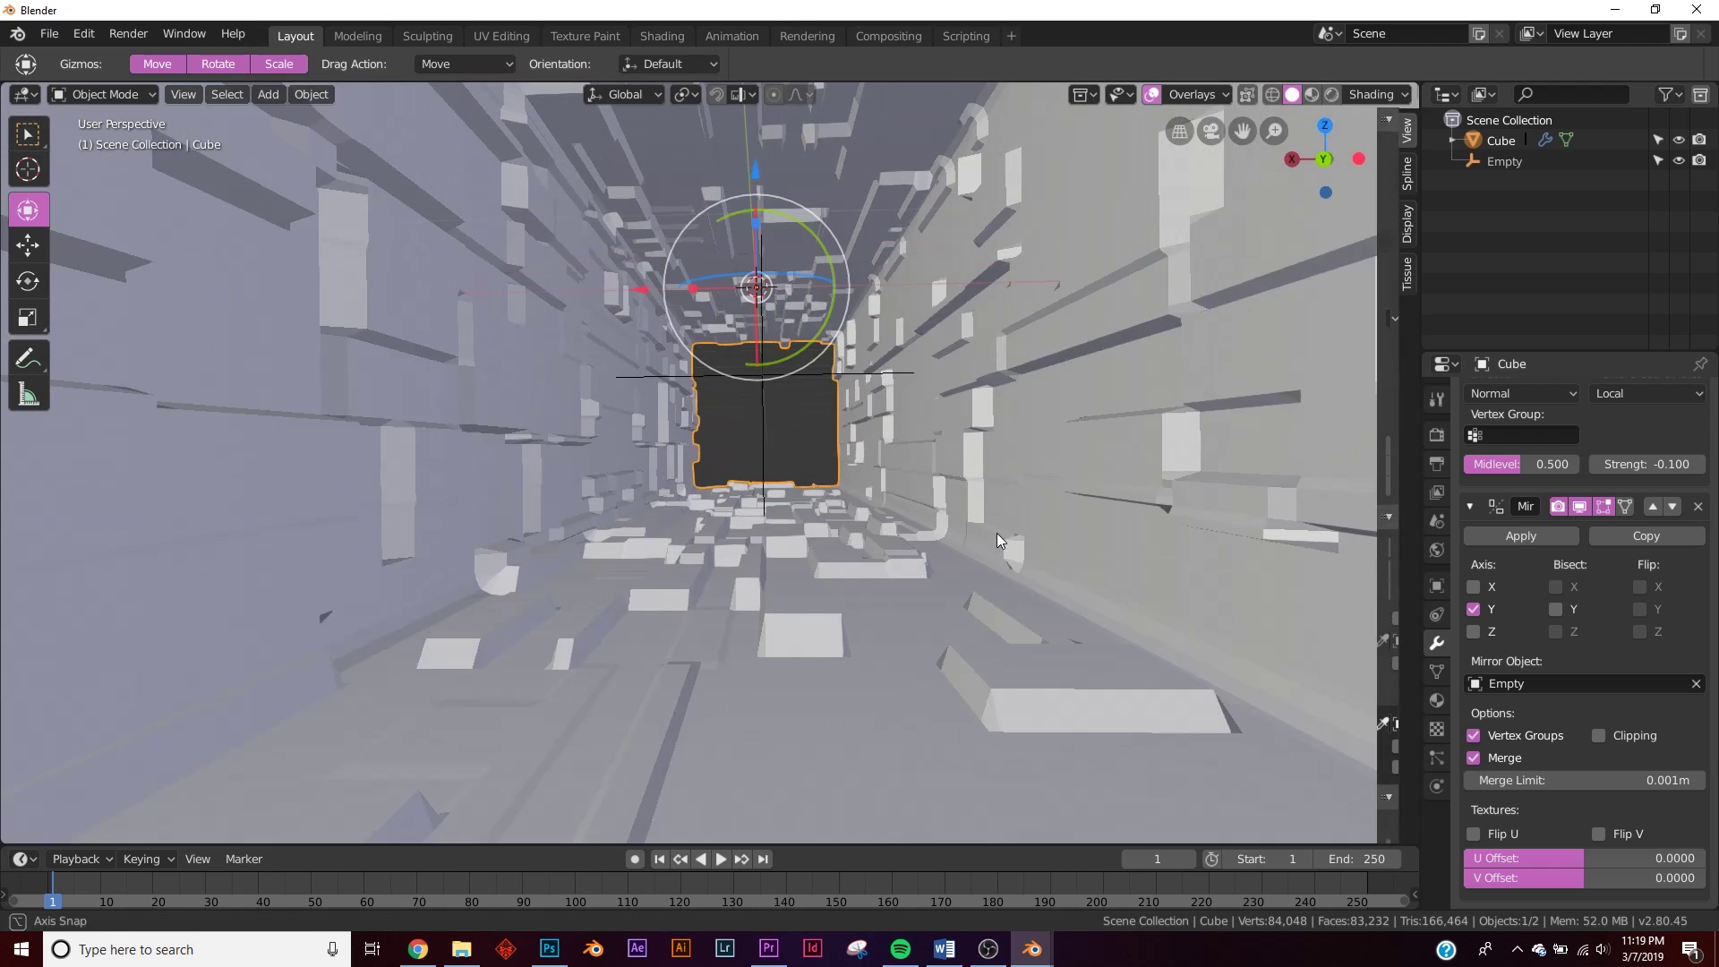
key("shift+a")
mouse_move(929, 451)
left_click(865, 555)
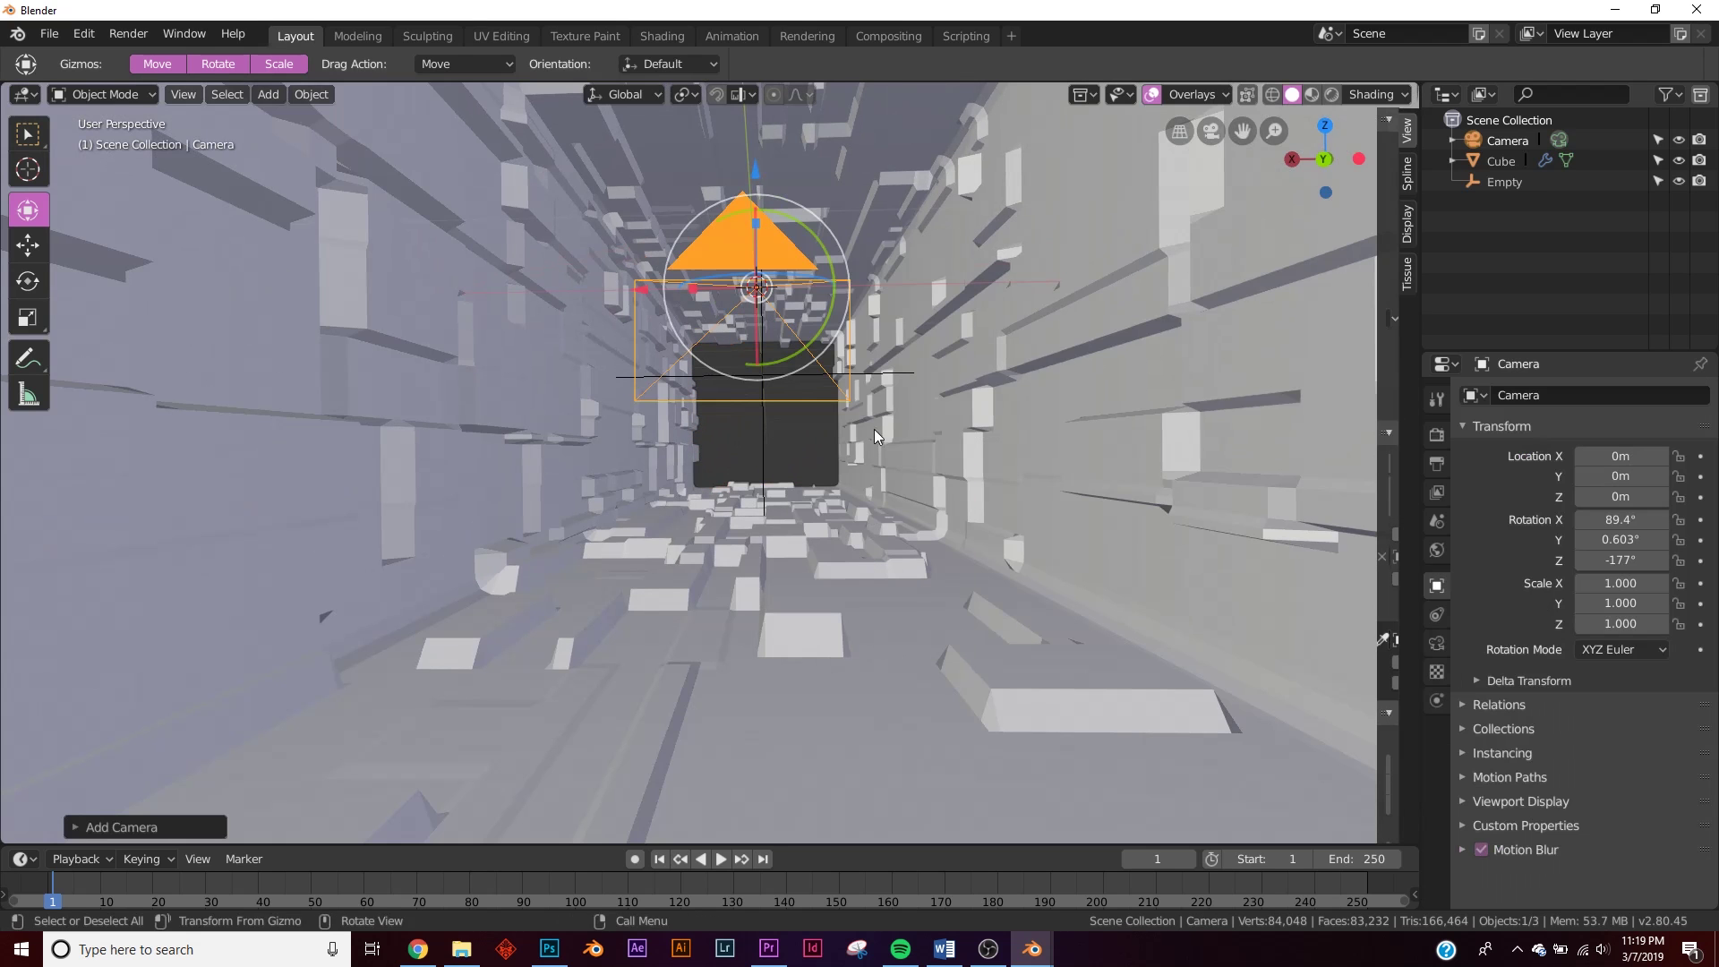
key("ctrl+alt+KP_0")
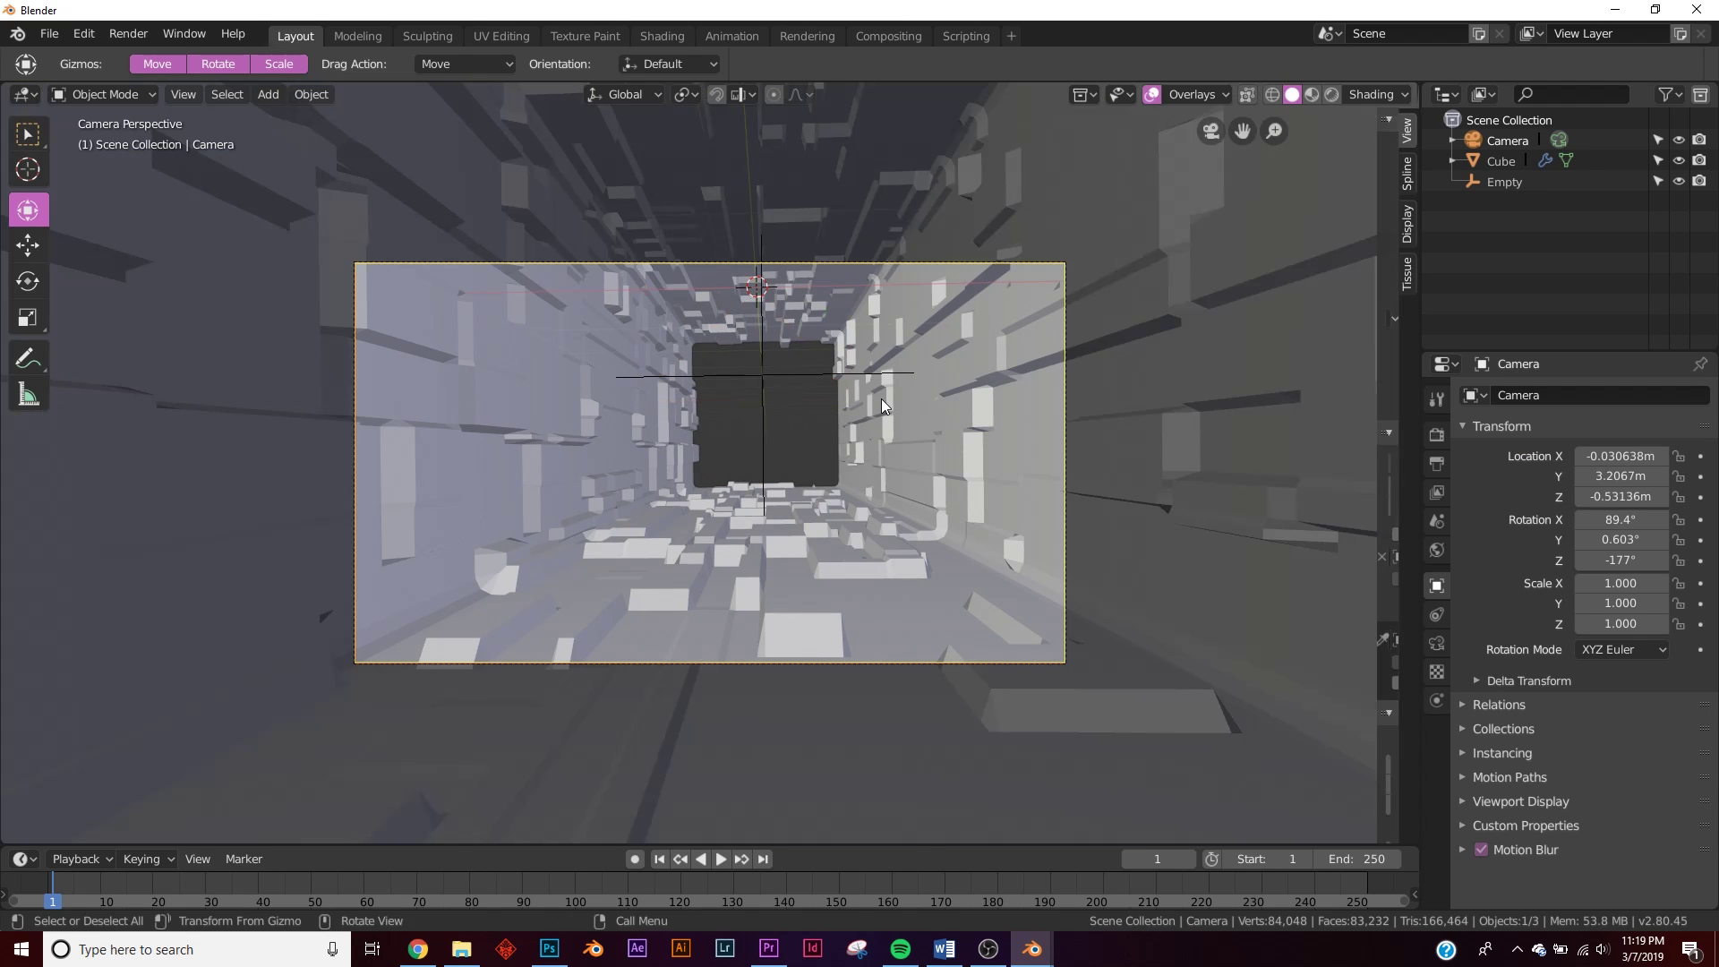
- Lower and tilt the camera near the tunnel floor, at about X 0.12 m, Y 3.21 m, Z -0.82 m with 92.8° X rotation
key("g")
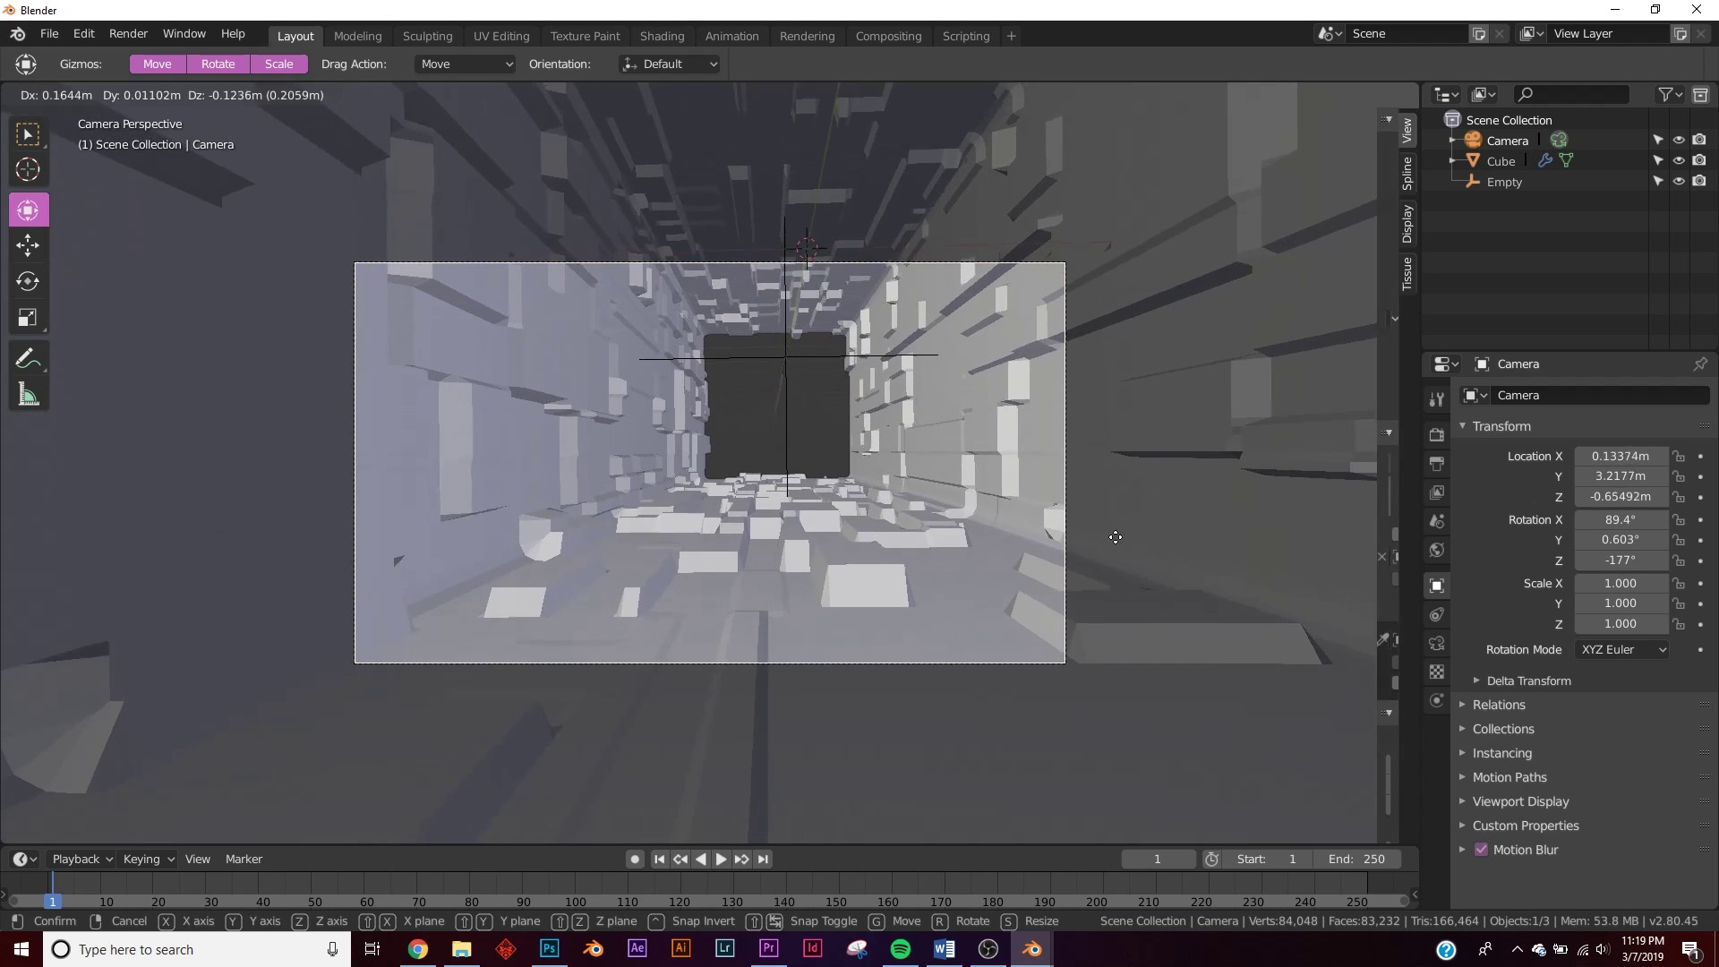
left_click(1116, 555)
key("r")
key("r")
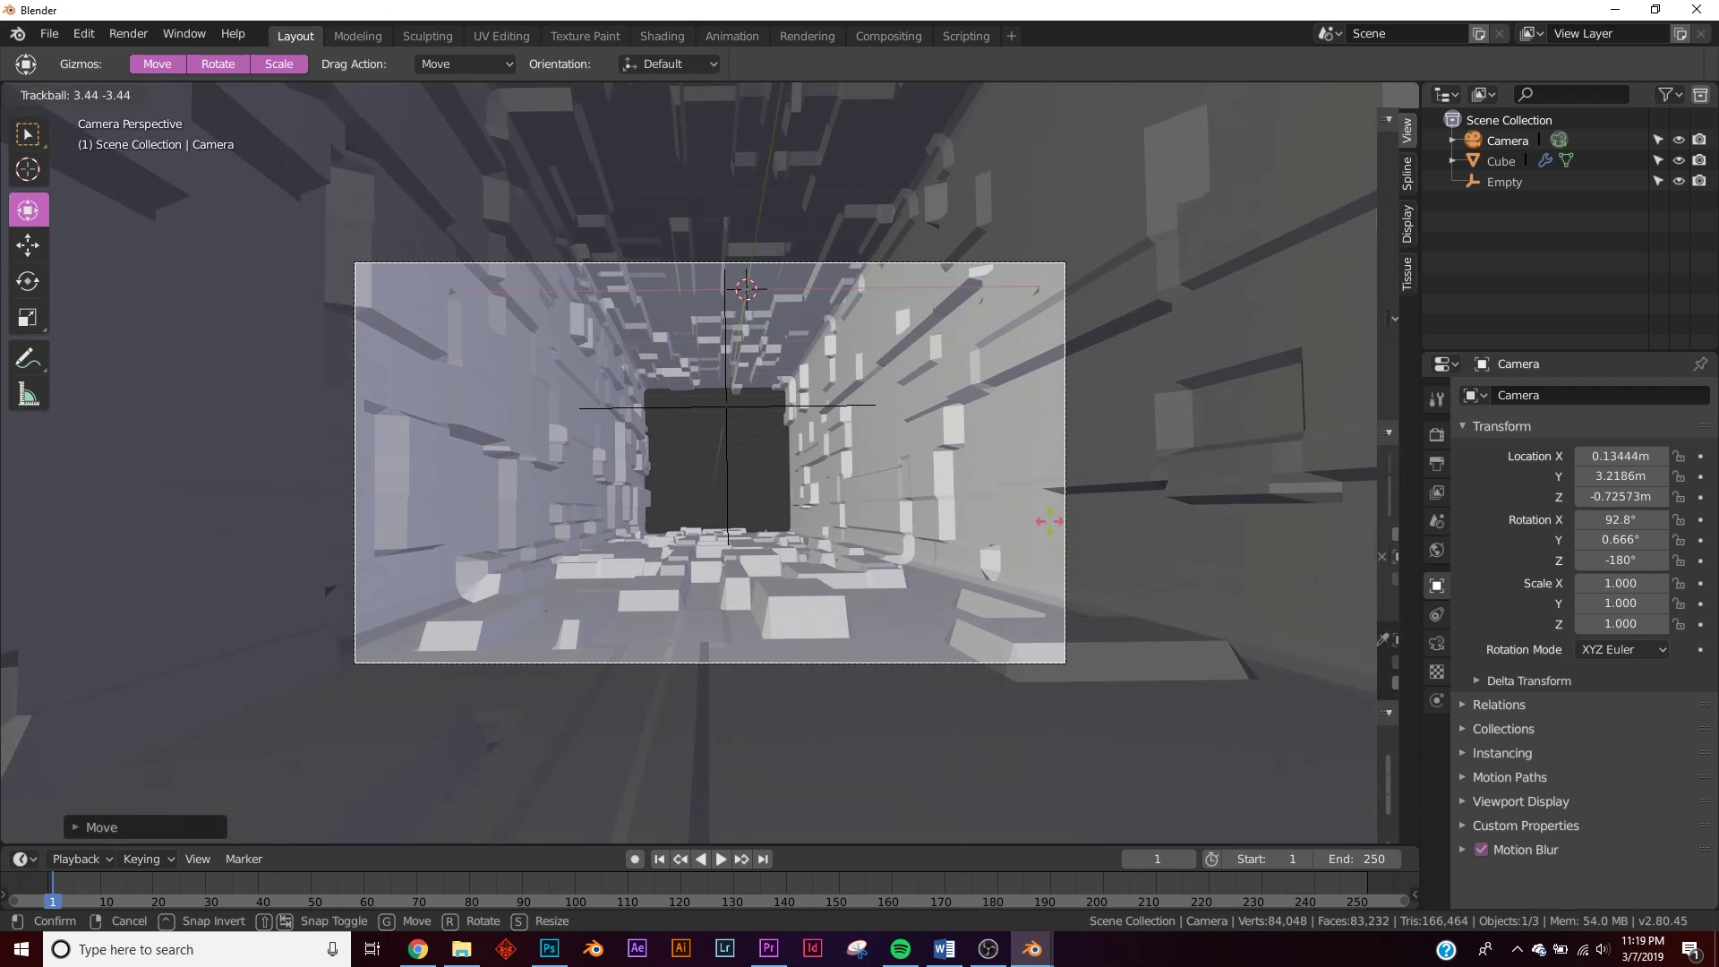
left_click(1049, 521)
key("g")
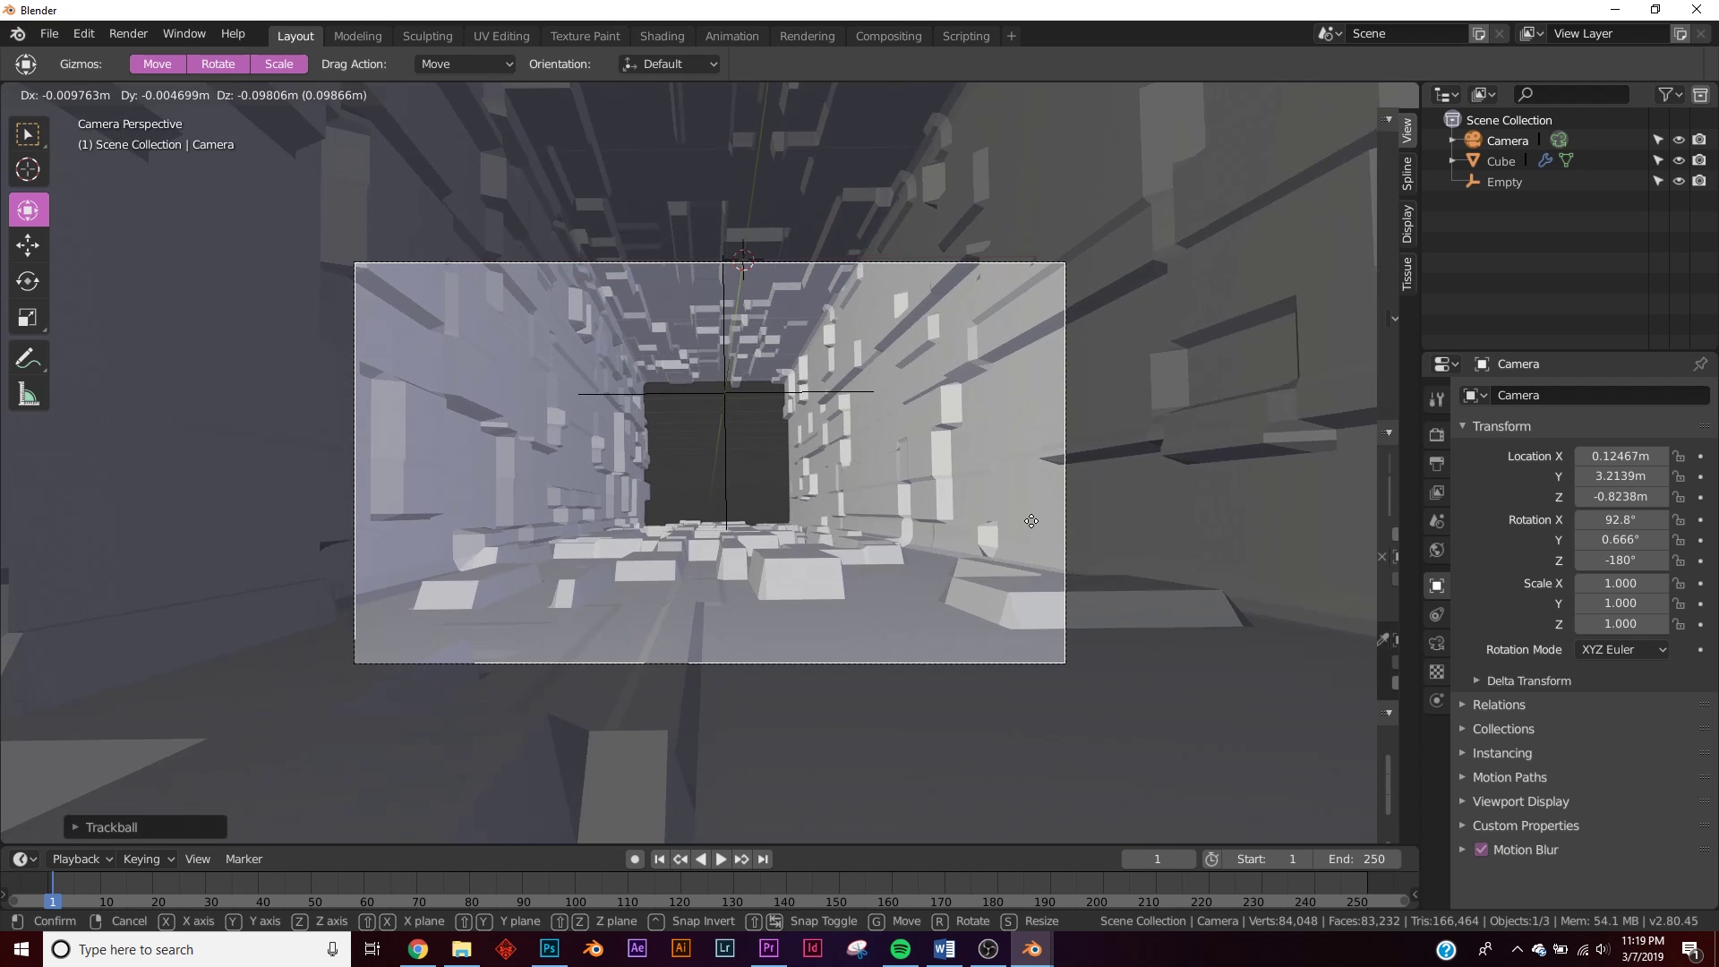
left_click(1031, 521)
scroll(1034, 504, "up", 2)
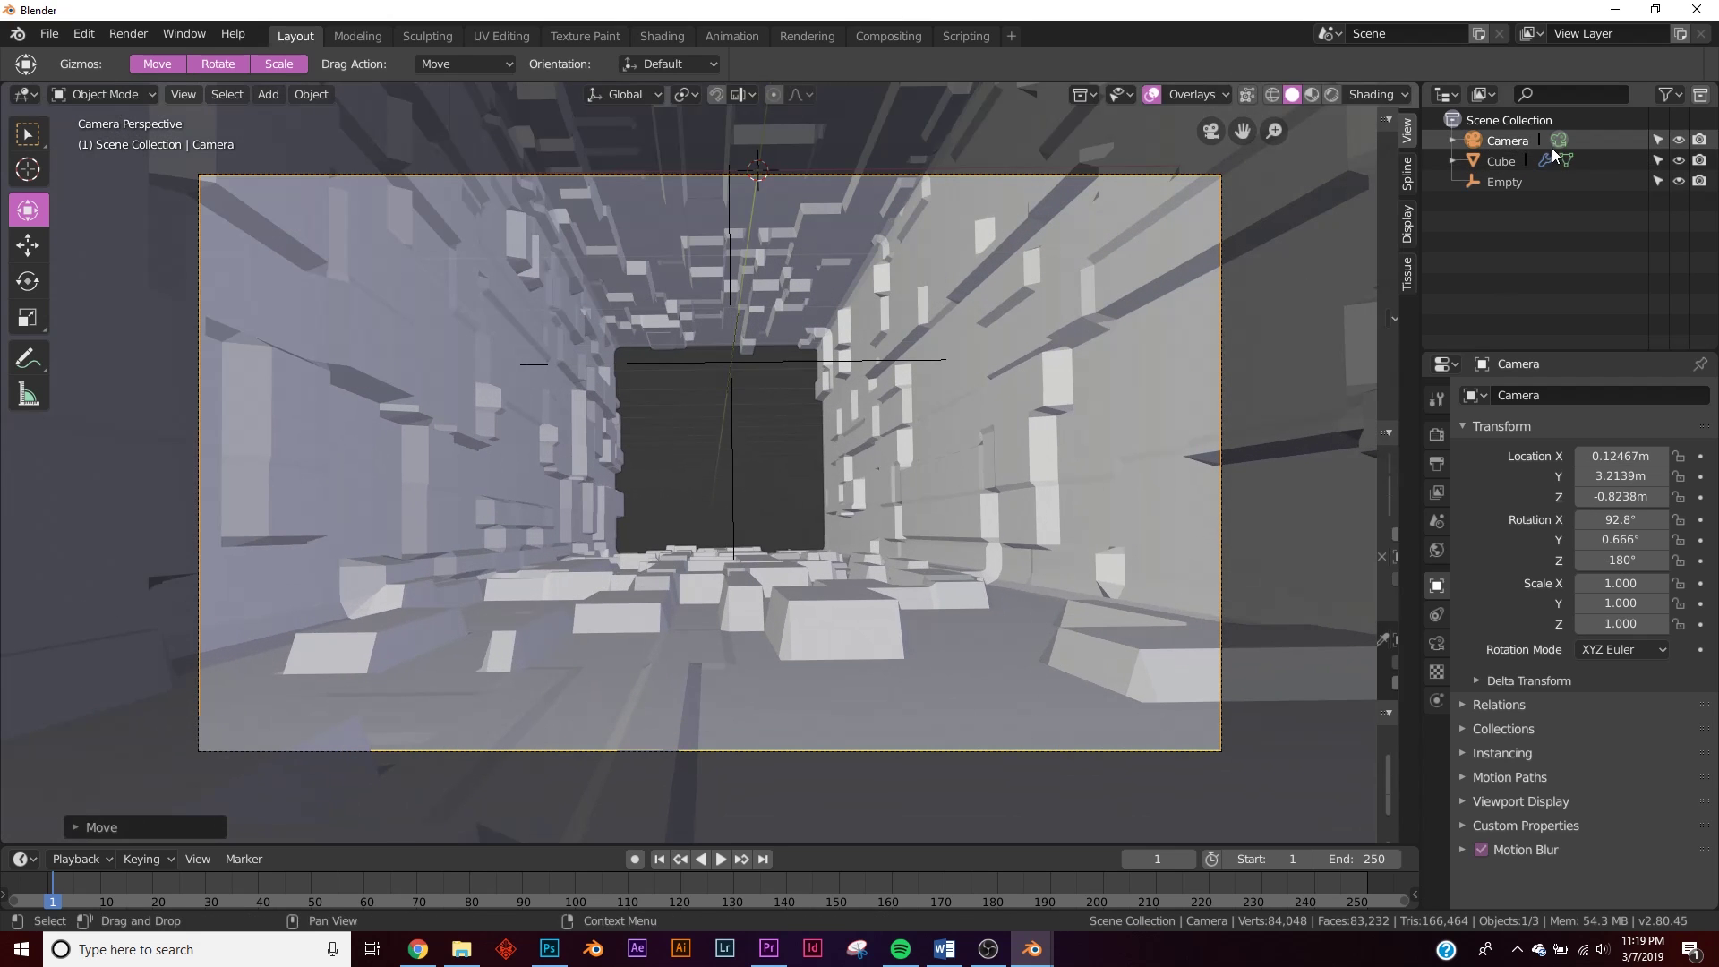
- Set the camera's focal length to 31 mm
left_click(1549, 141)
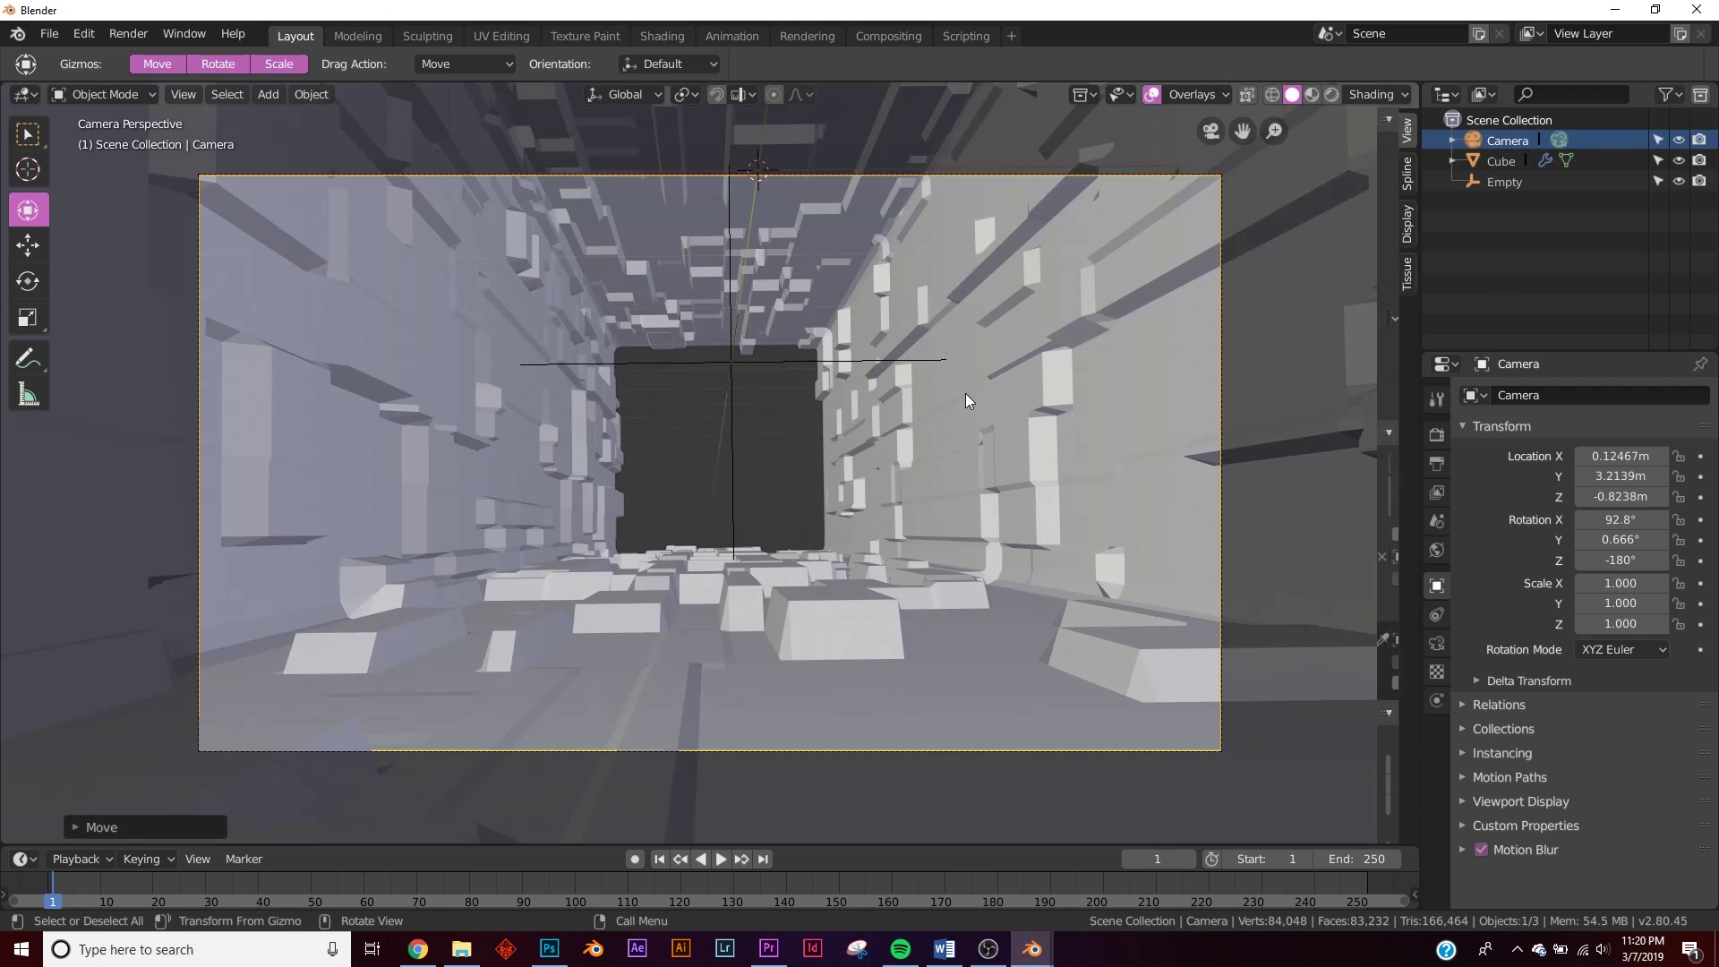
left_click(1436, 643)
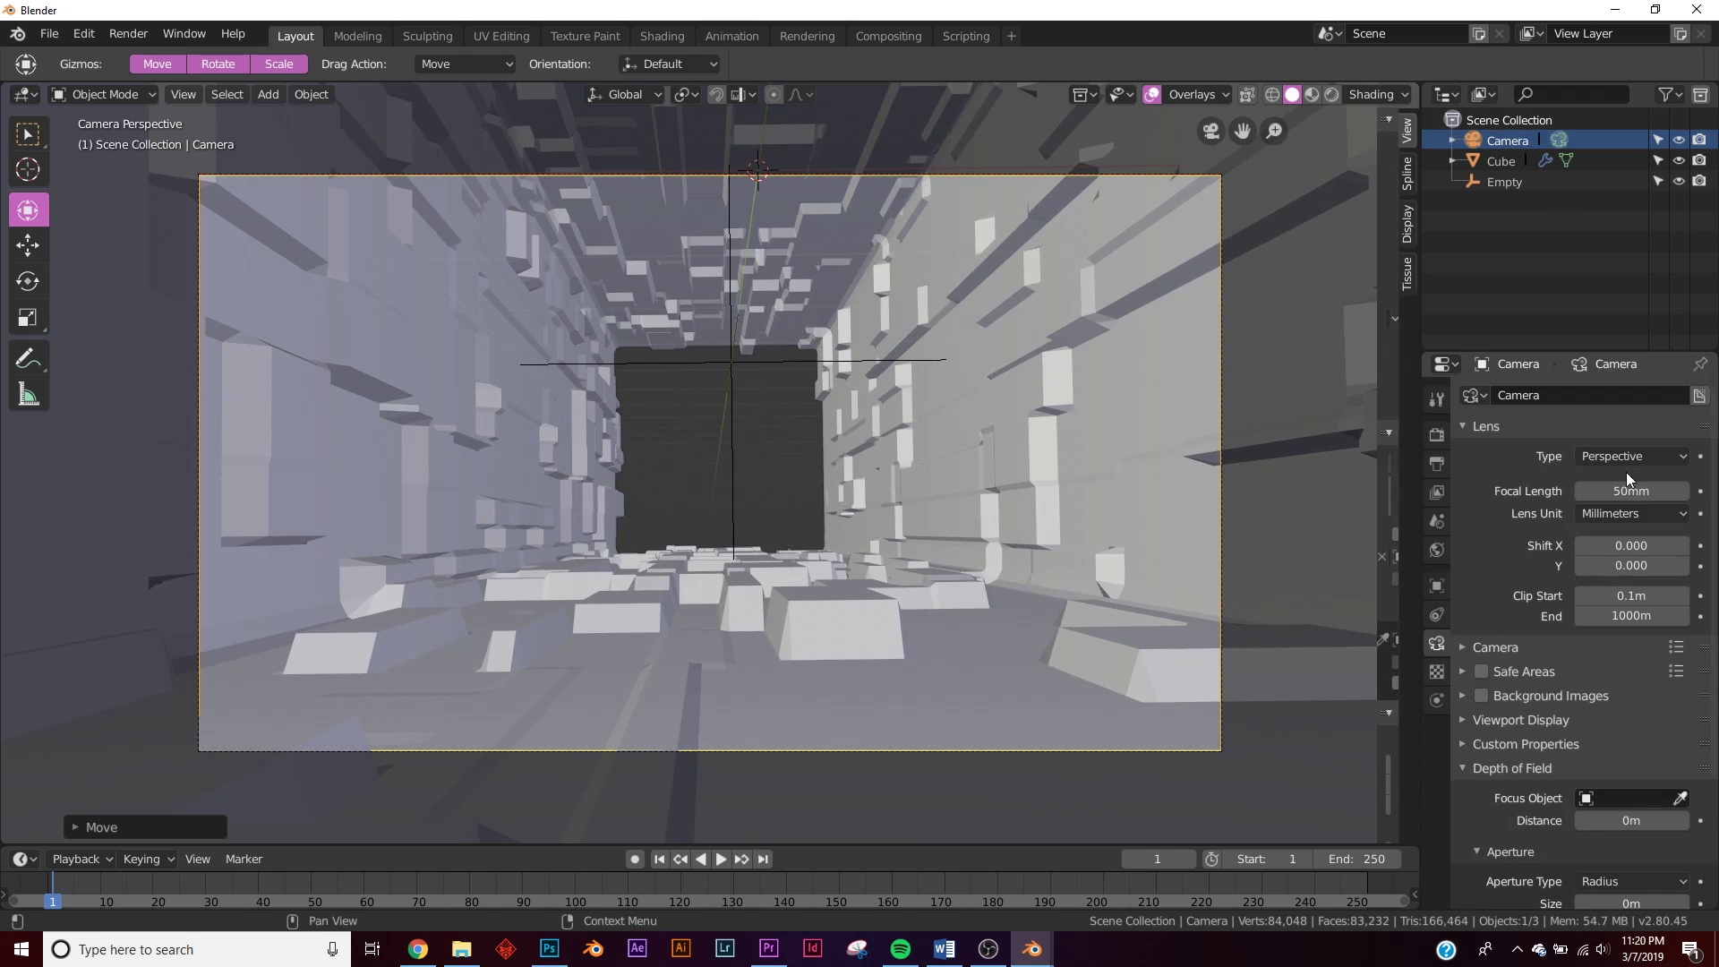
left_click_drag(1639, 491, 1567, 491)
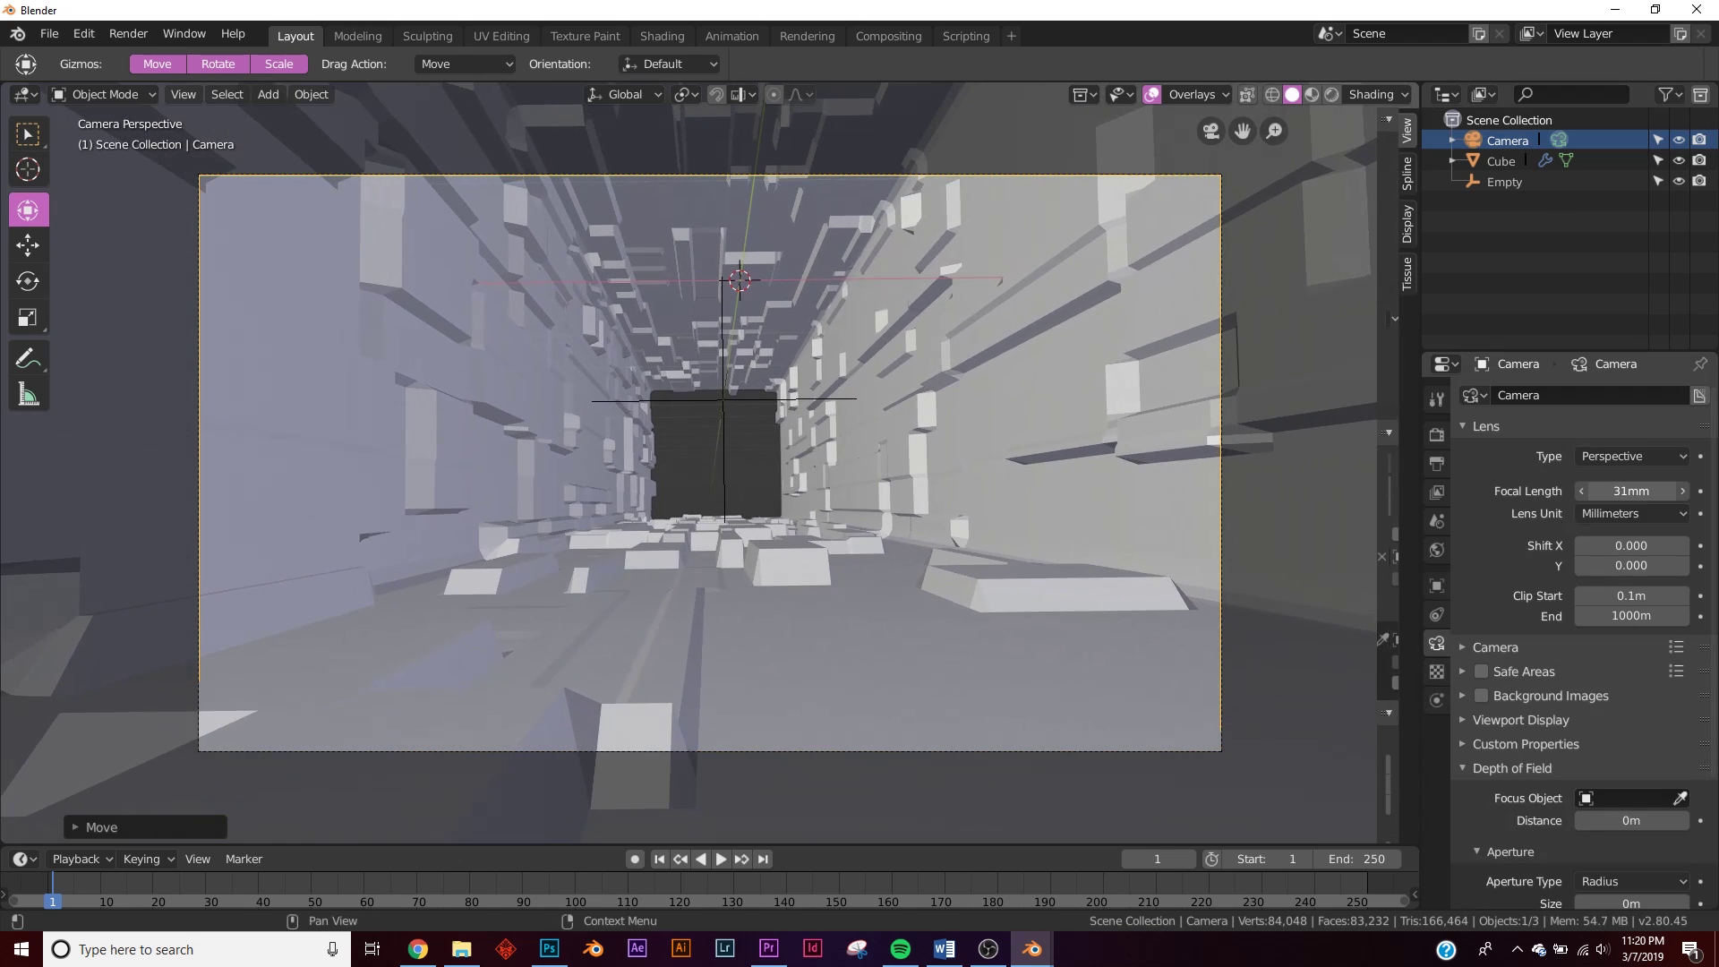
- Try a viewport subdivision level of 2 on the tunnel and set it back to 1
left_click(731, 574)
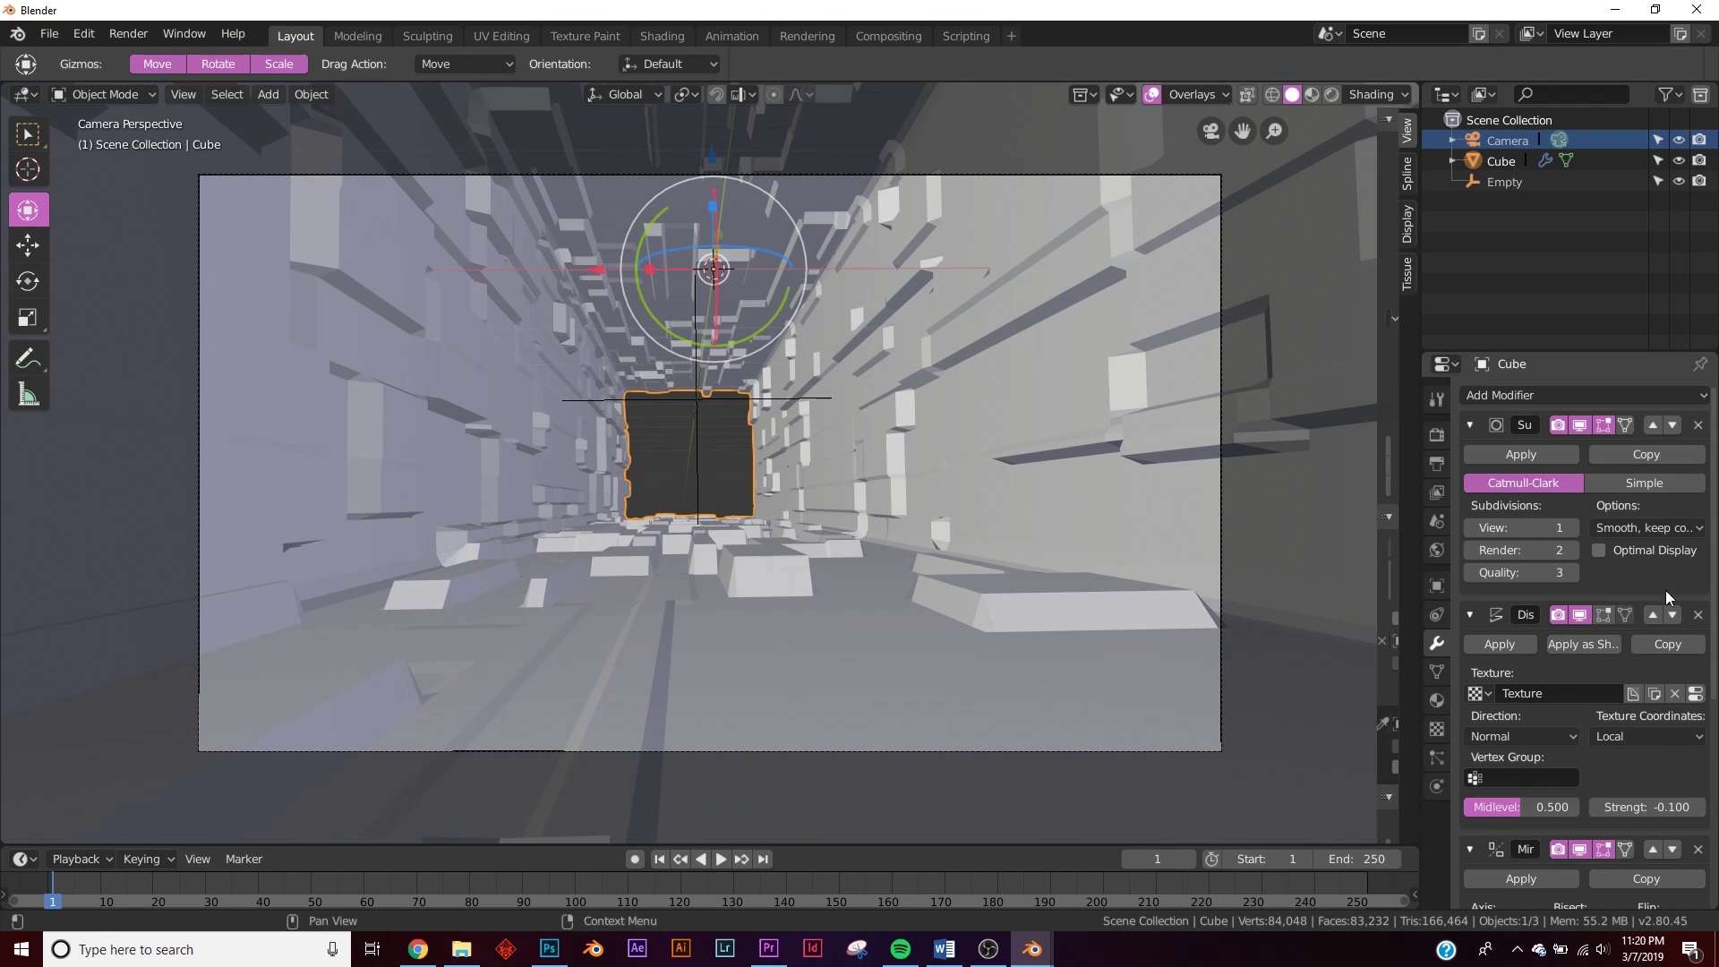
left_click(1573, 528)
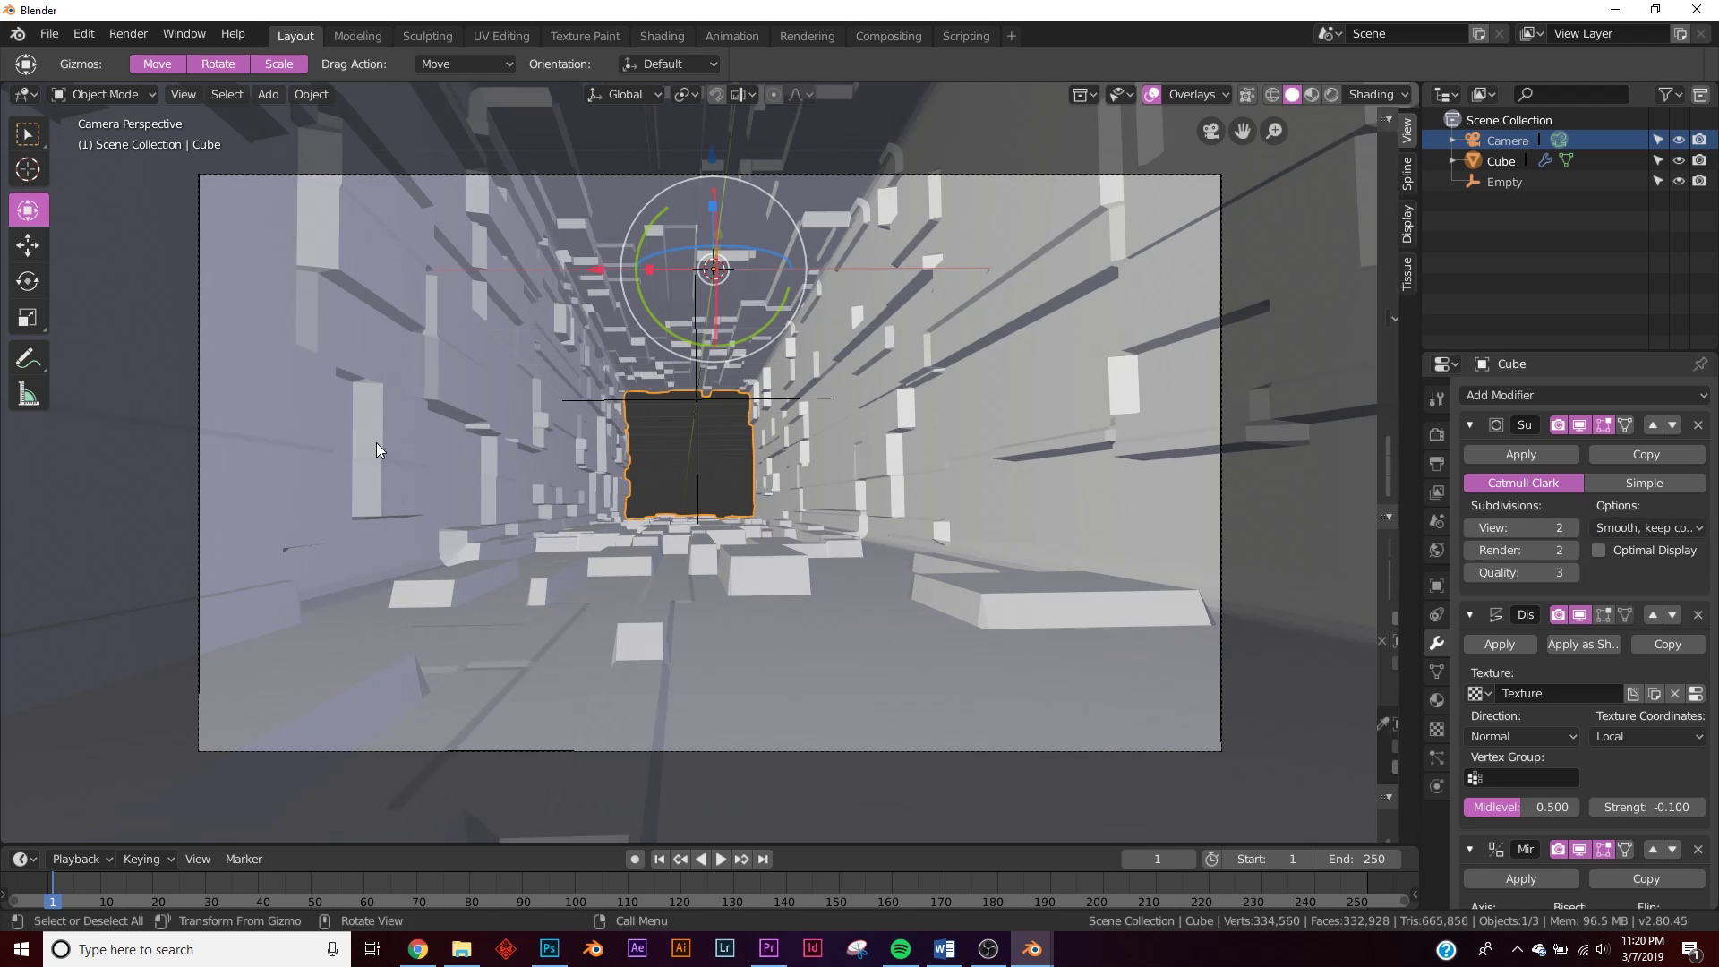
left_click(1472, 528)
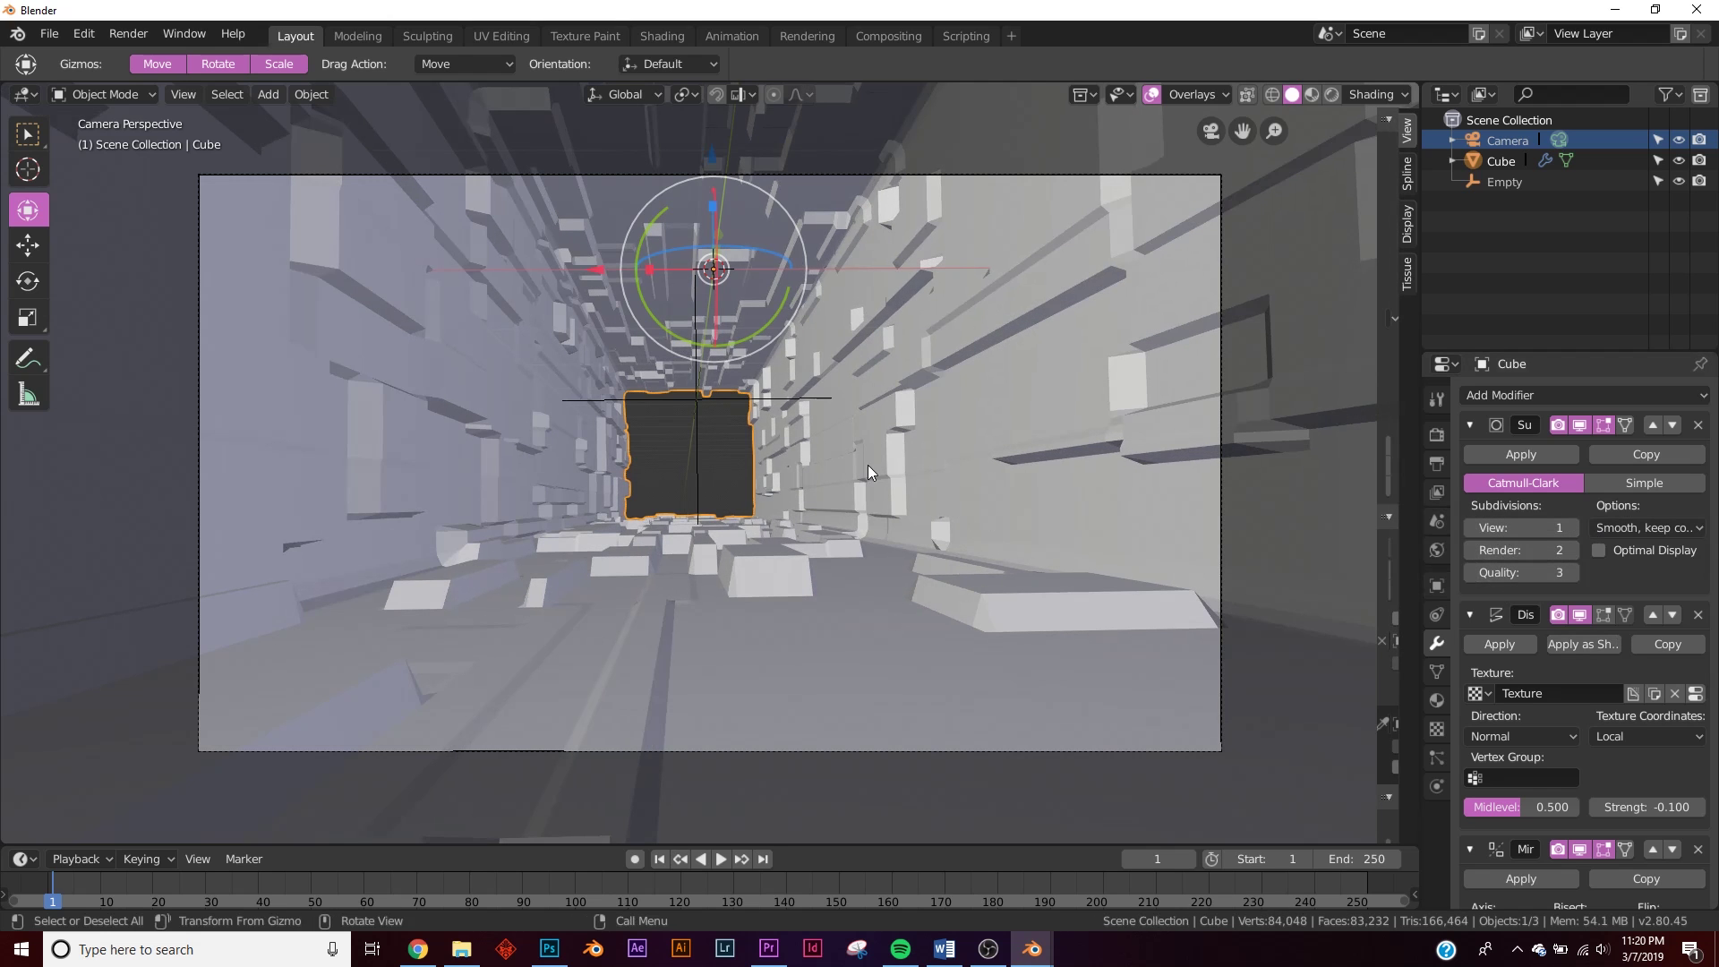
- Leave the camera view and add a mesh plane at the scene's origin
middle_click_drag(868, 464, 847, 481)
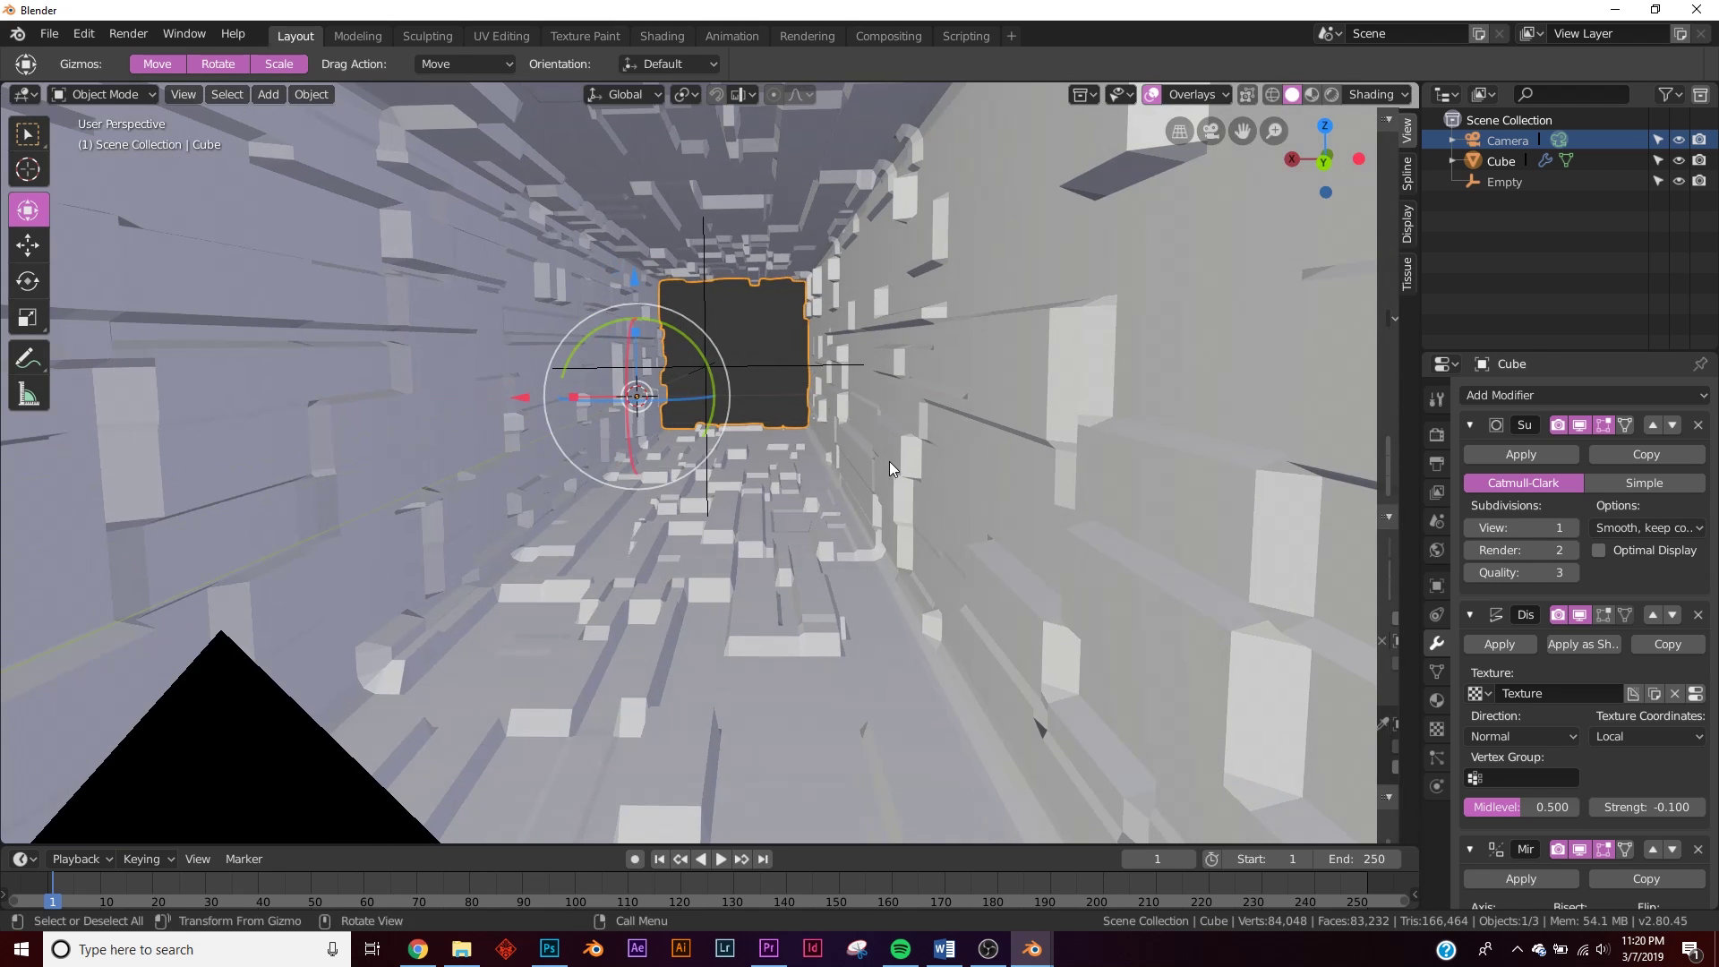
middle_click_drag(777, 411, 595, 427)
middle_click_drag(953, 448, 771, 253)
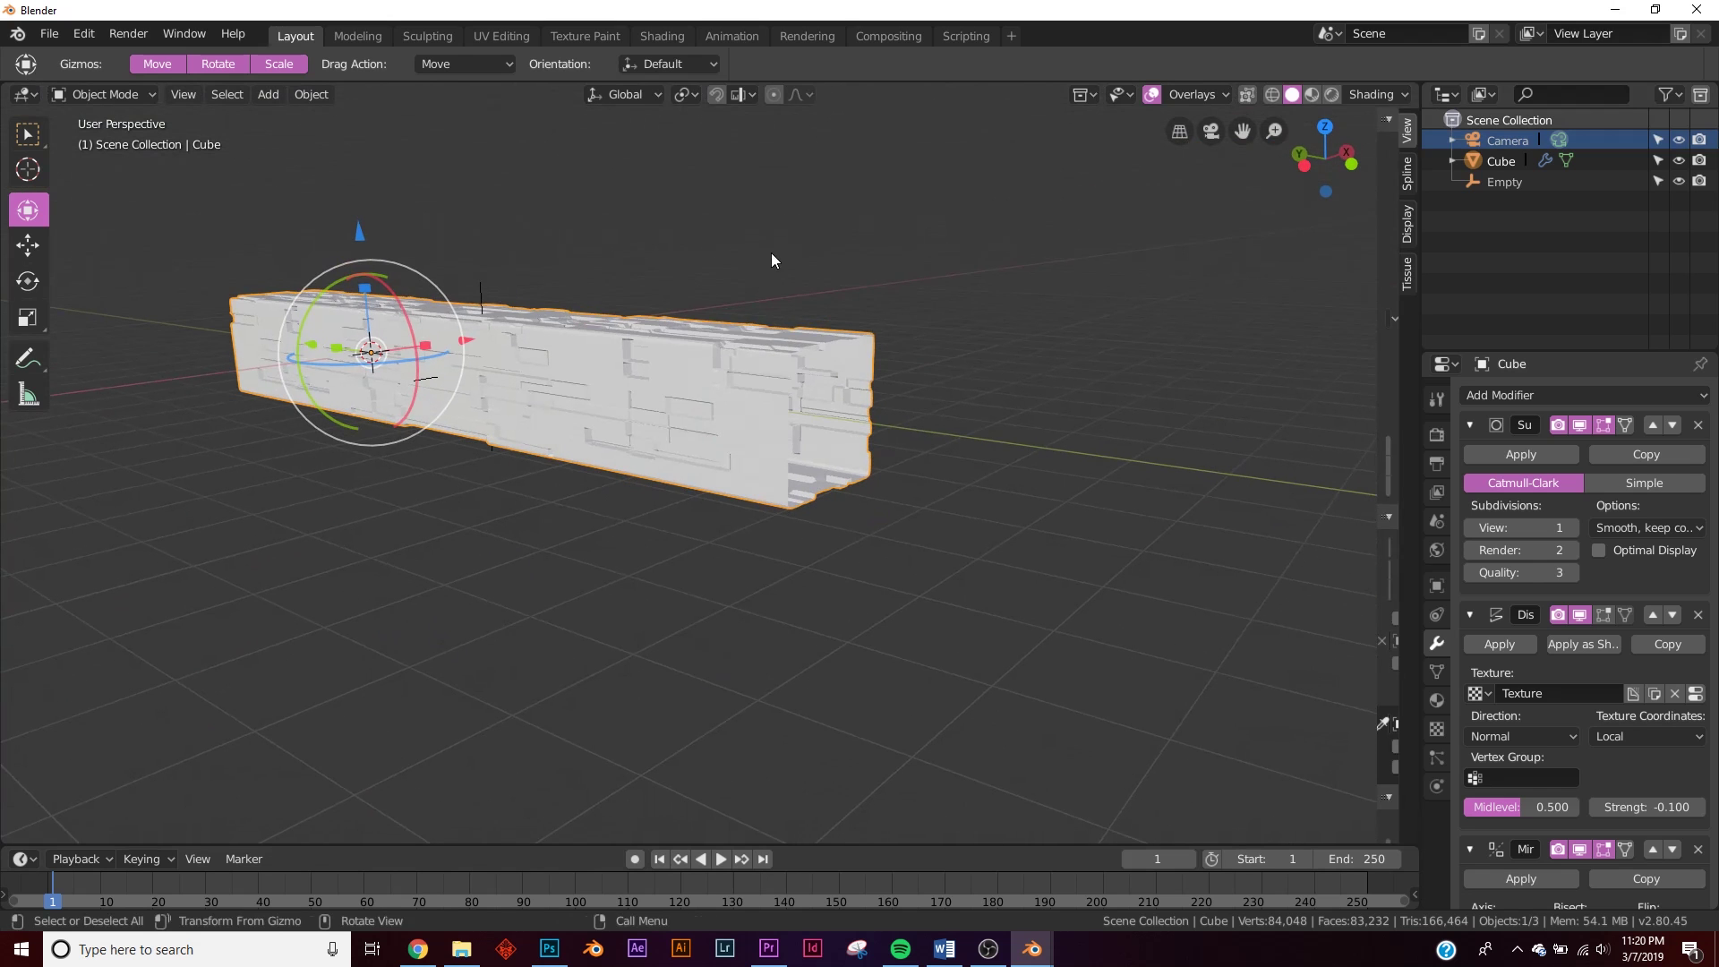
key("shift+a")
mouse_move(682, 79)
left_click(847, 74)
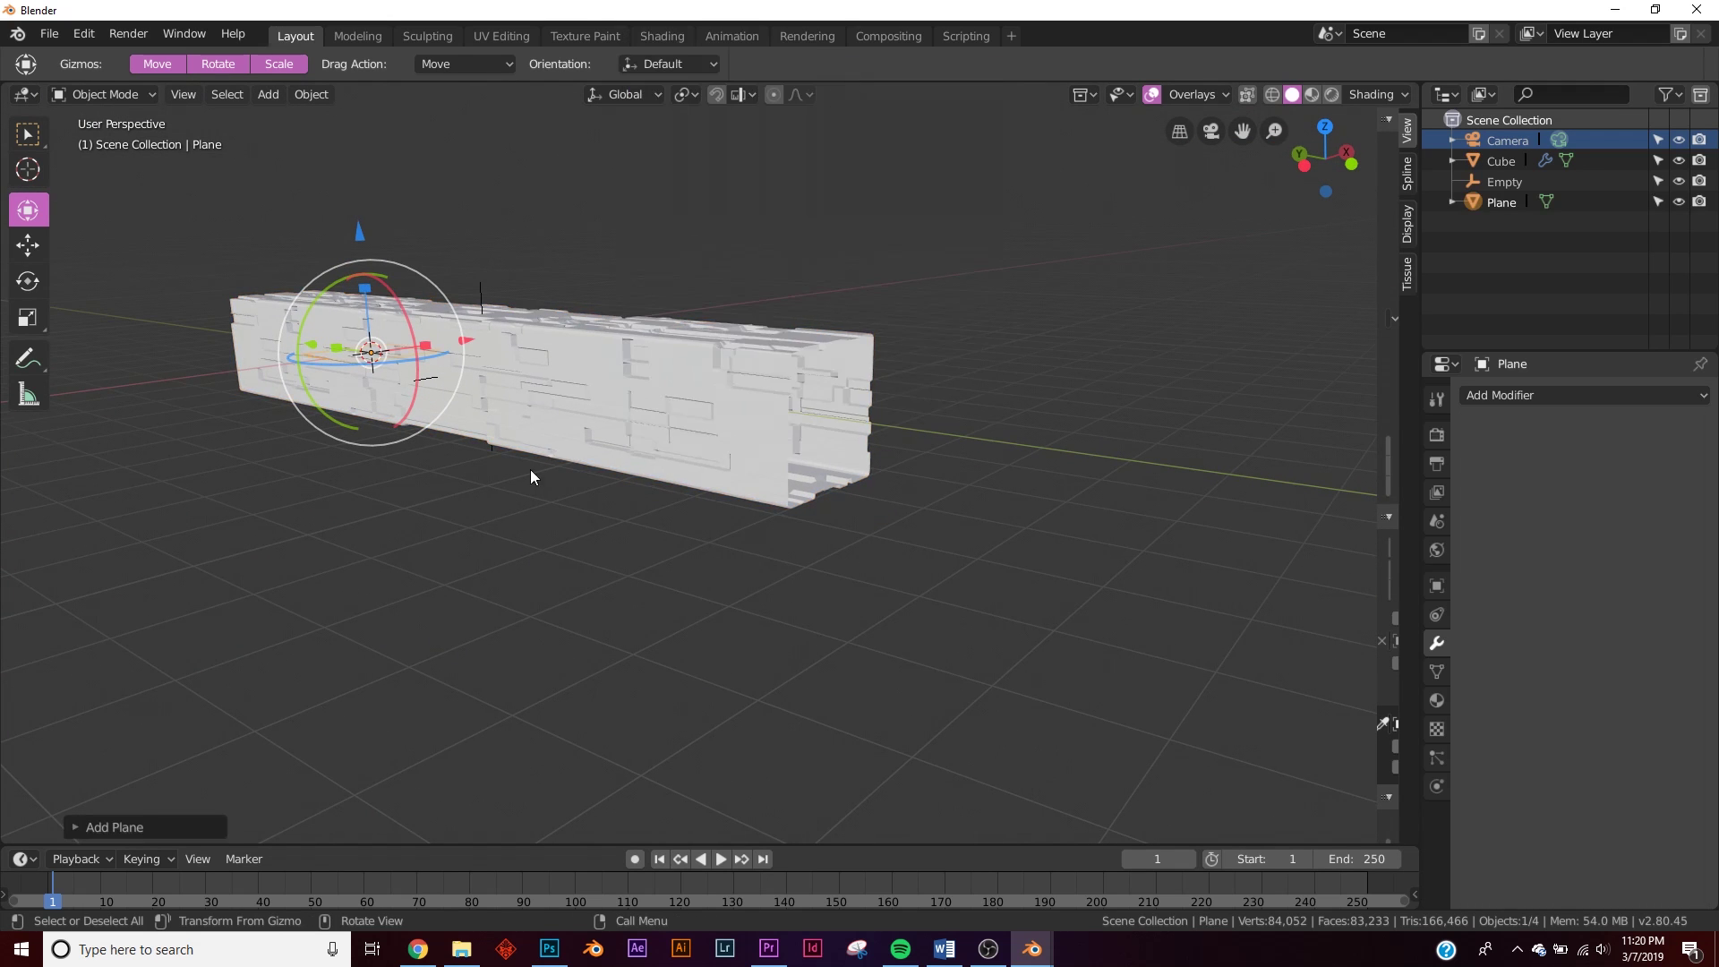
- Rotate the plane 90° around the X axis so it stands across the tunnel
middle_click_drag(529, 469, 794, 474)
scroll(791, 468, "up", 4)
scroll(788, 462, "down", 4)
type("r")
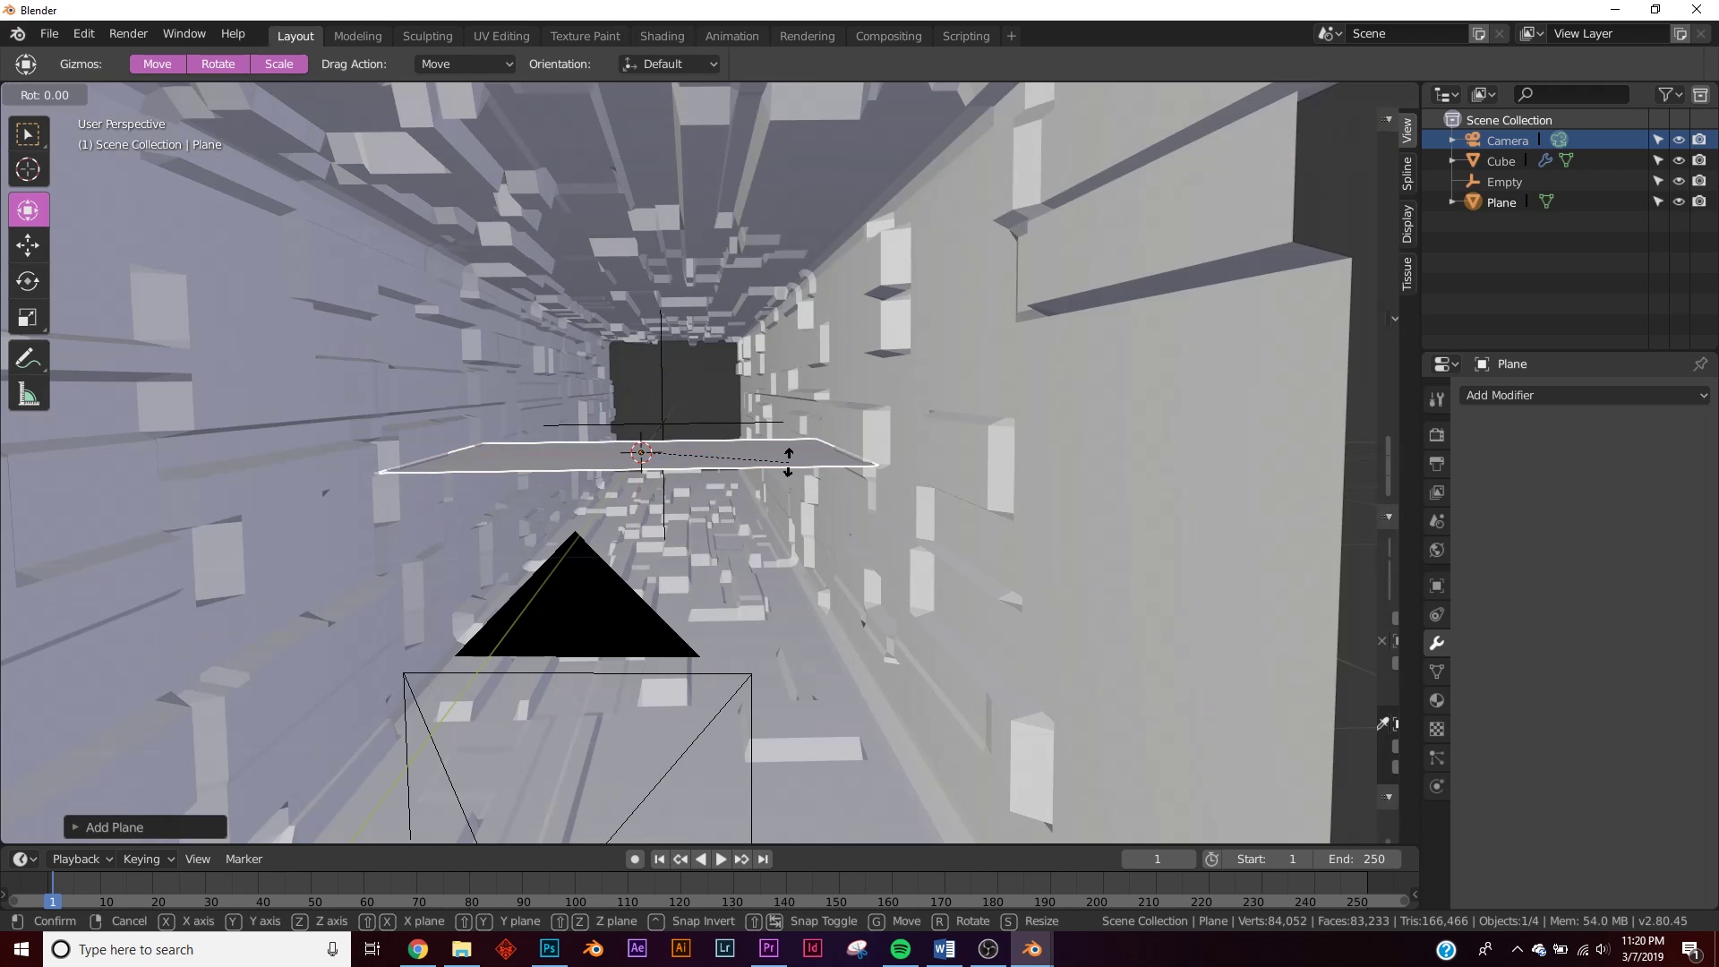
type("x90")
key("Return")
- Scale the plane up beyond the tunnel's cross-section and move it along Y to cap the tunnel's far end
scroll(788, 462, "down", 8)
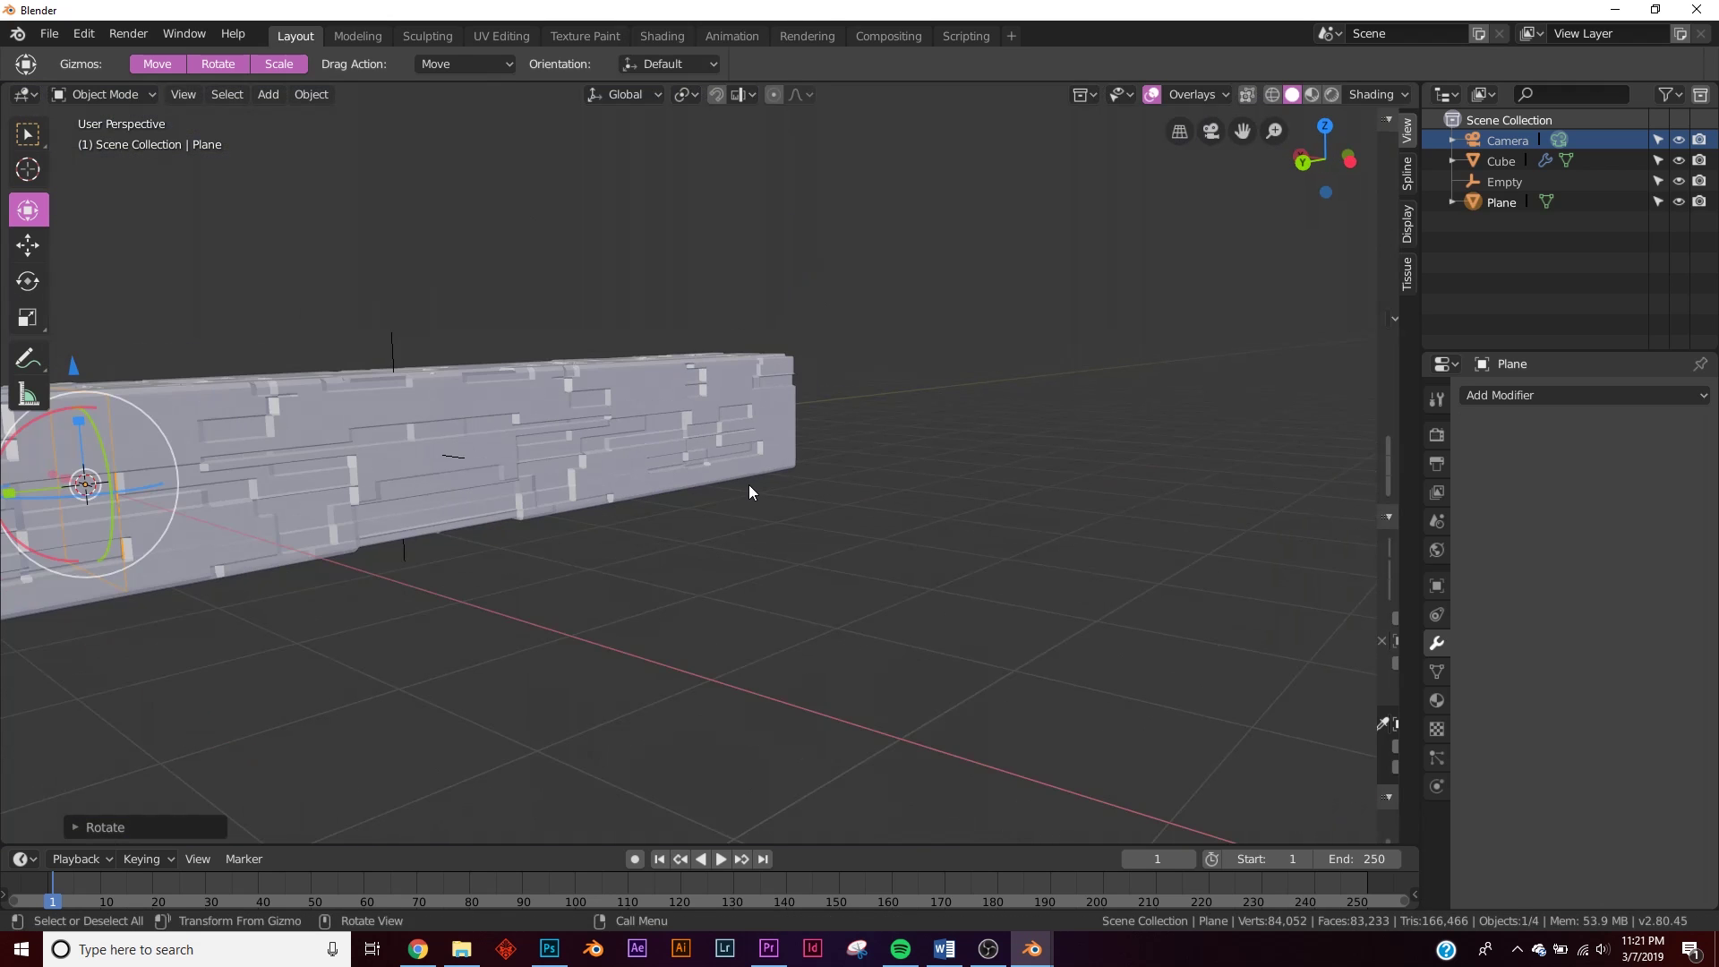
key("s")
left_click(689, 481)
middle_click_drag(691, 482, 643, 448)
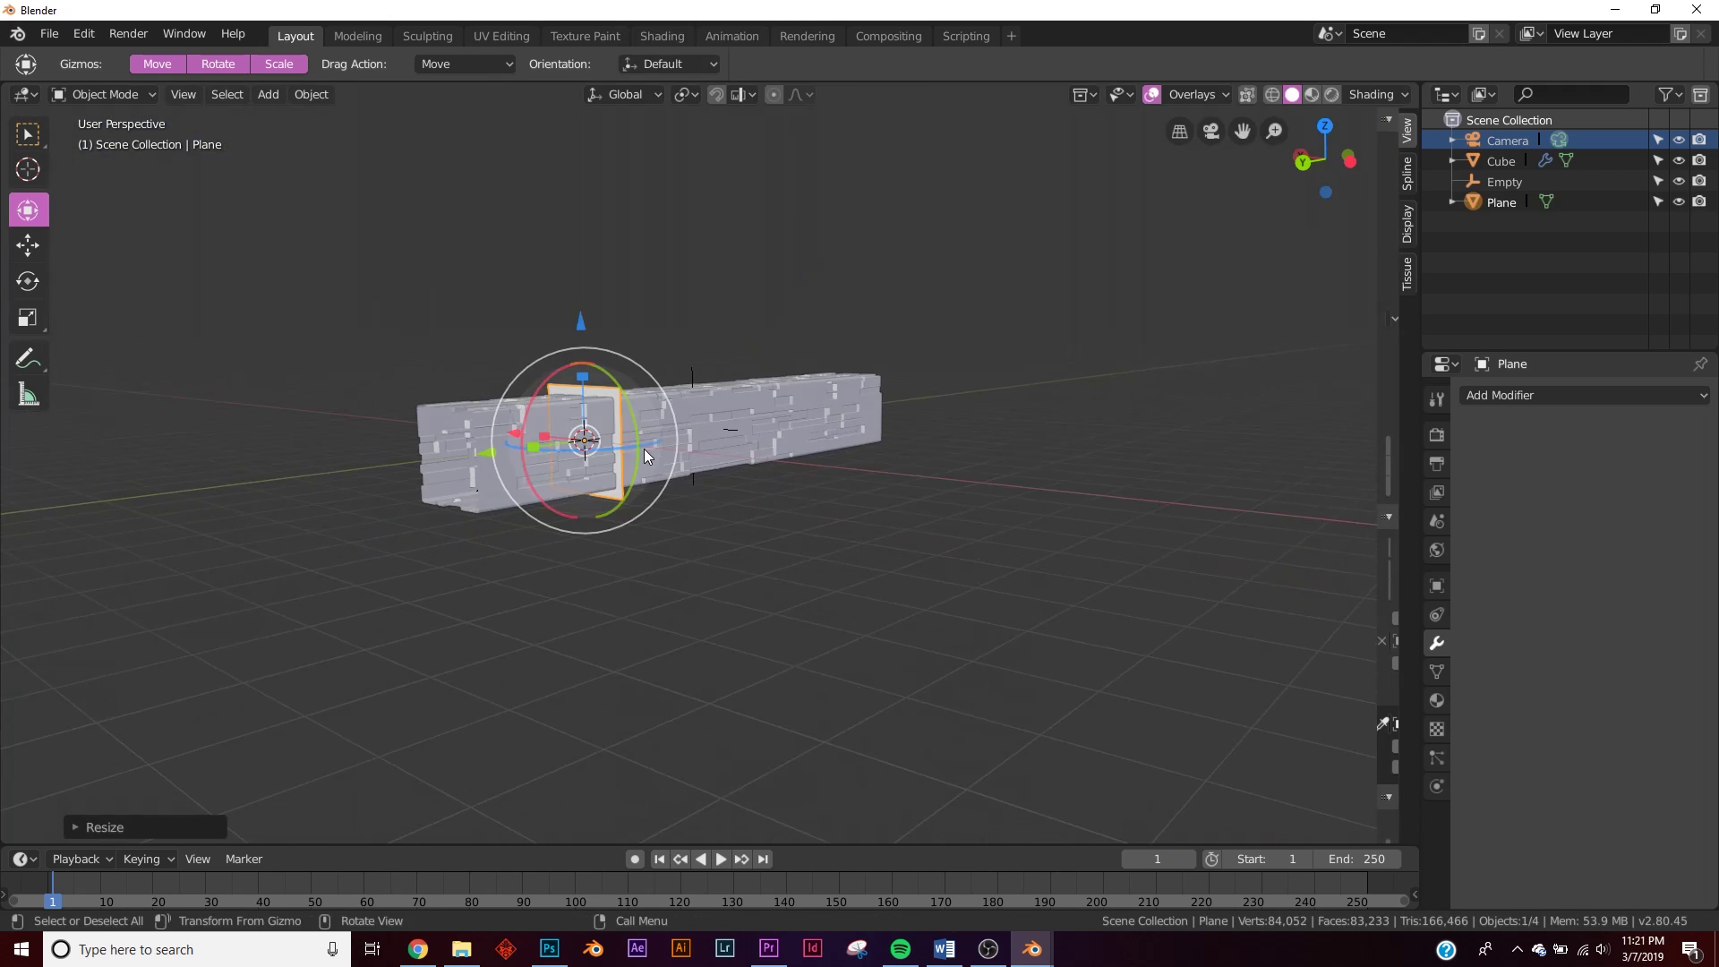
scroll(643, 448, "up", 5)
scroll(541, 395, "down", 4)
middle_click_drag(541, 394, 550, 427)
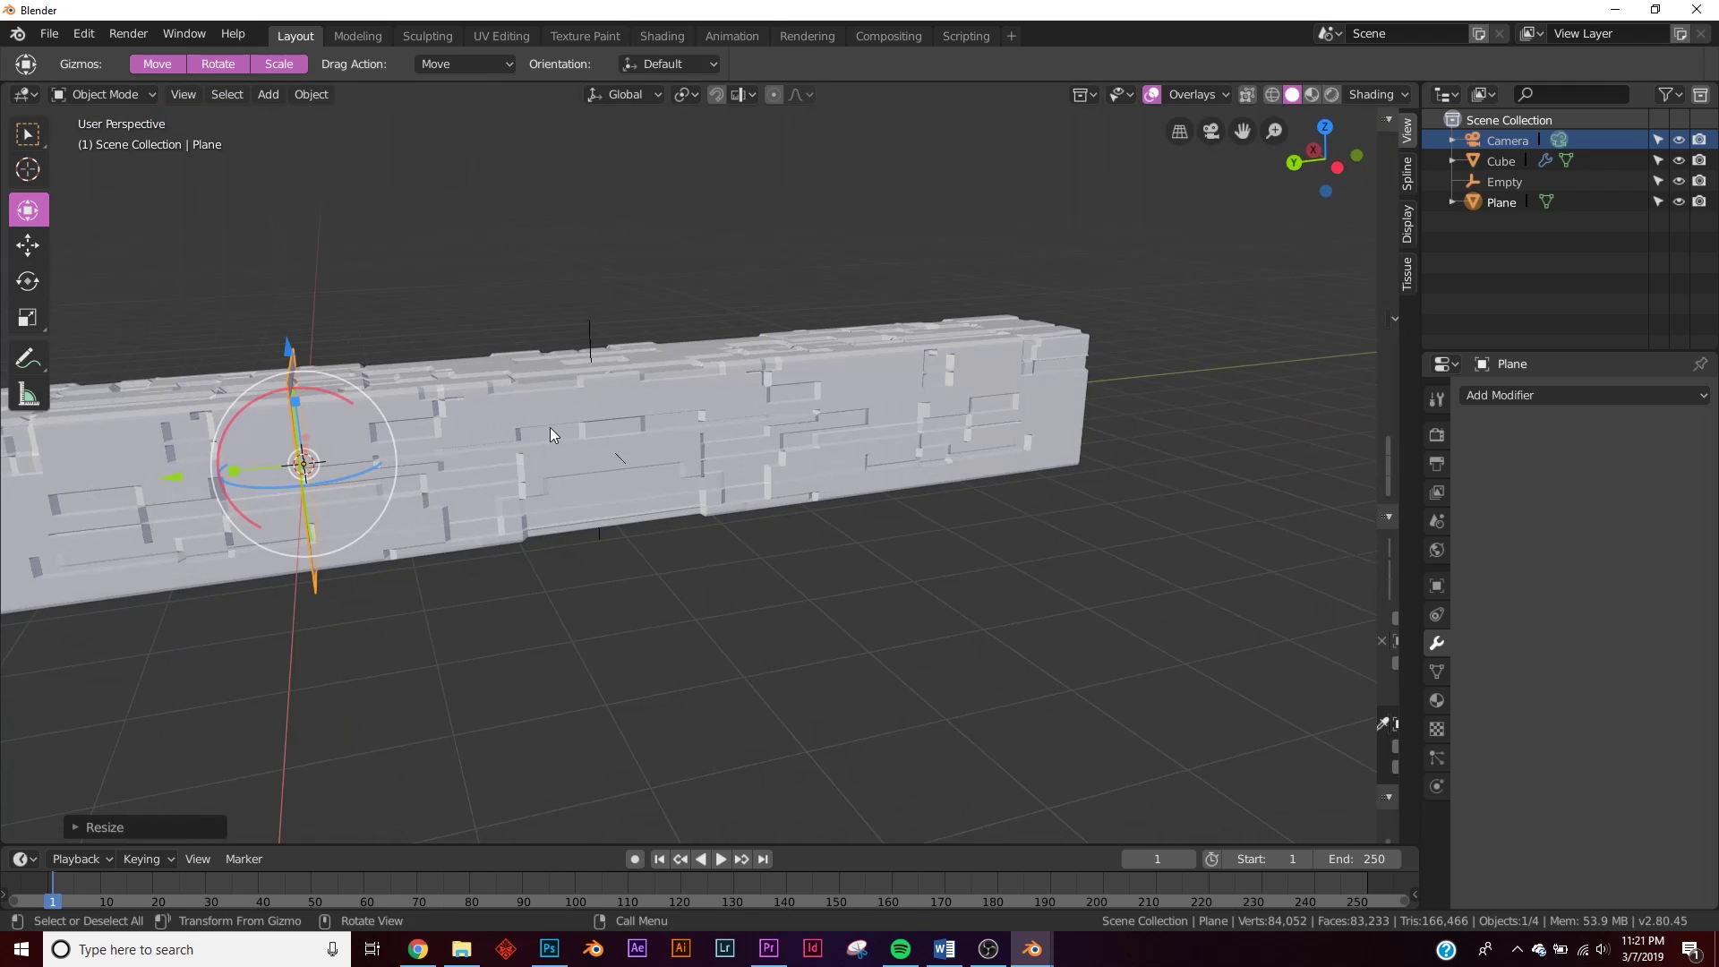
left_click_drag(249, 465, 908, 486)
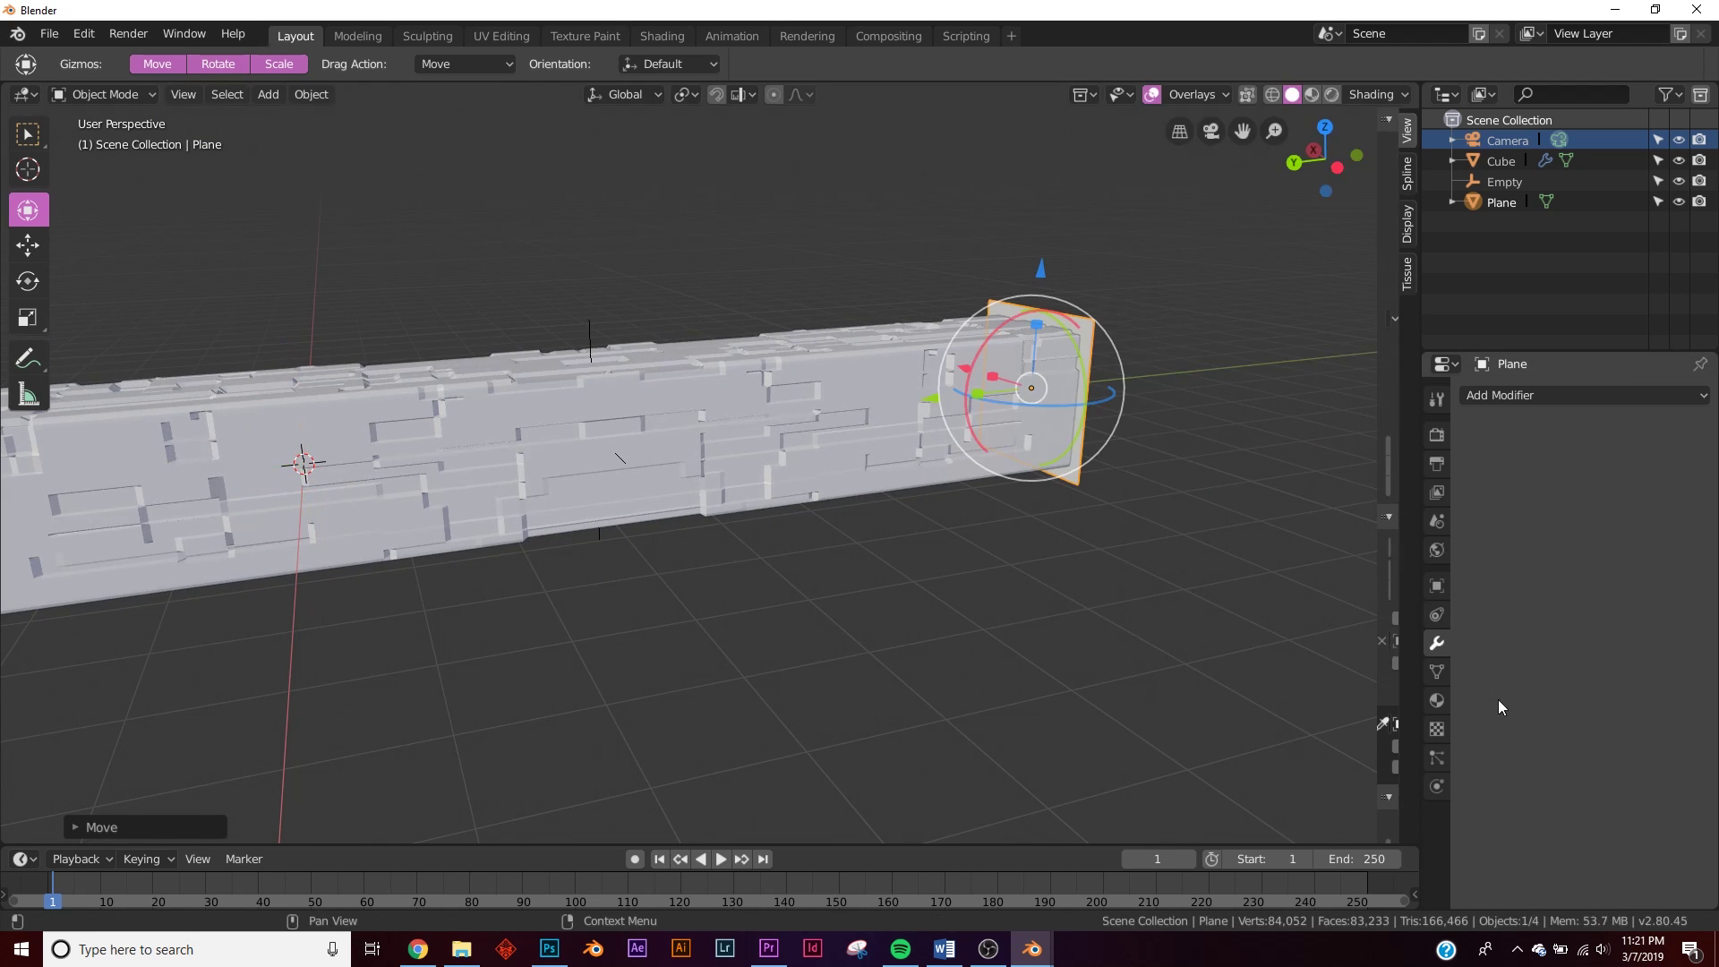
- Create a new material for the plane and use Emission as its surface shader
left_click(1439, 698)
left_click(1578, 473)
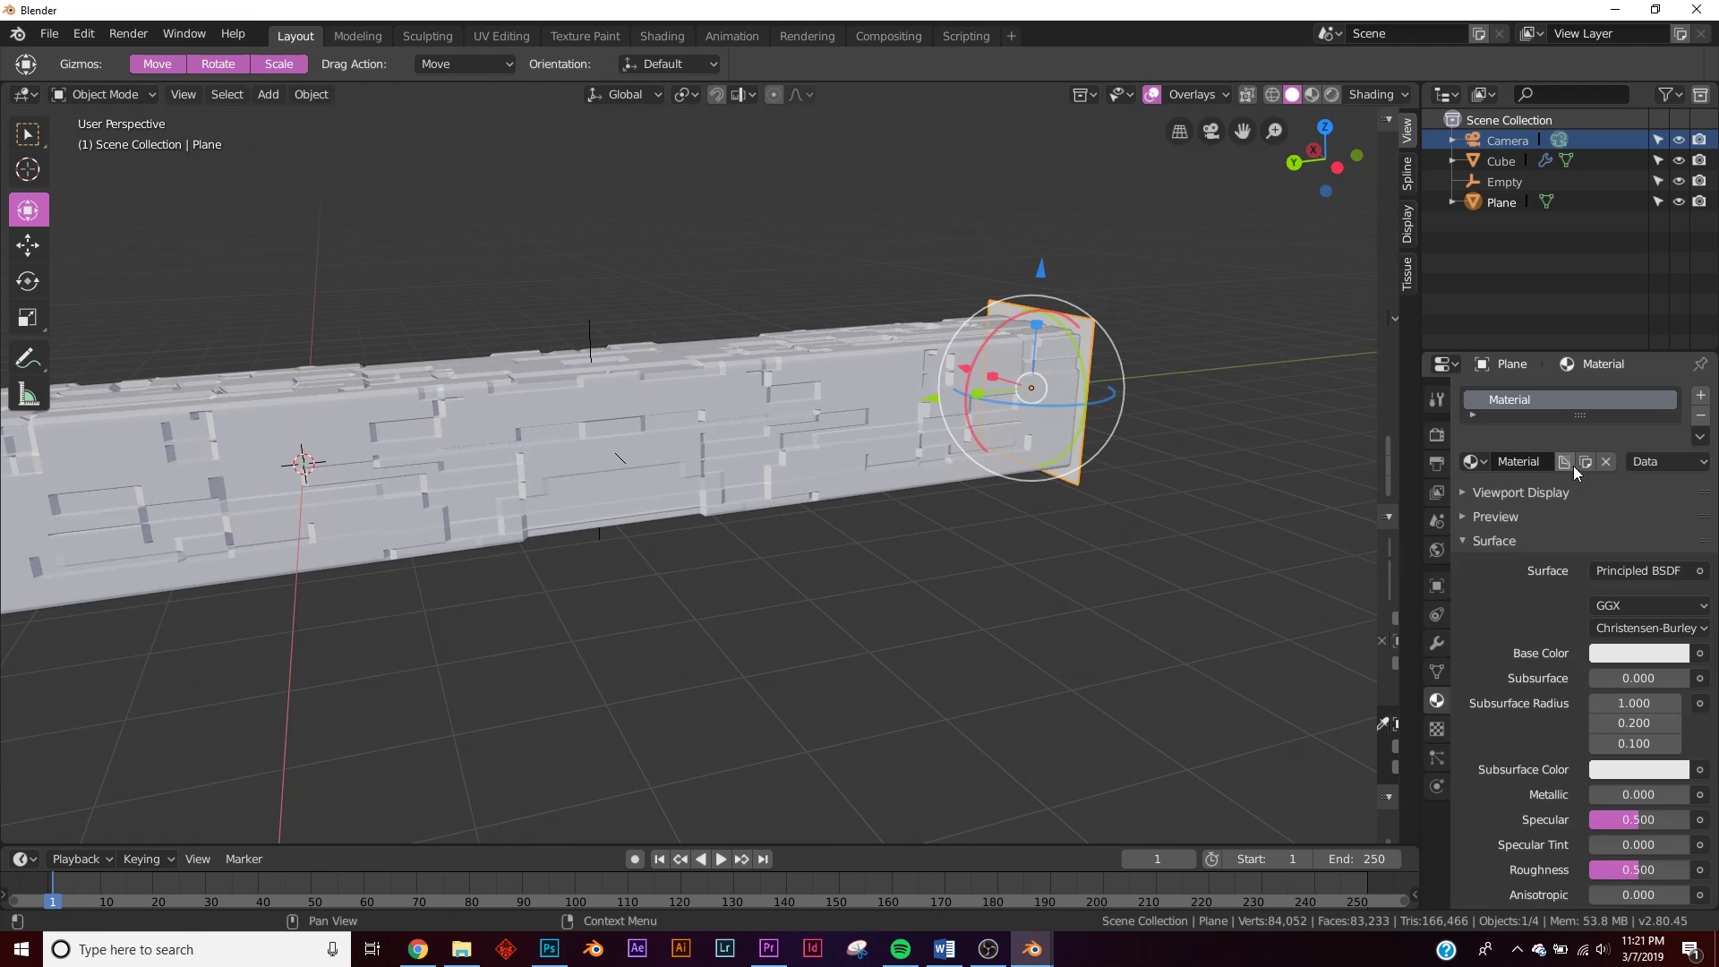
left_click(1642, 572)
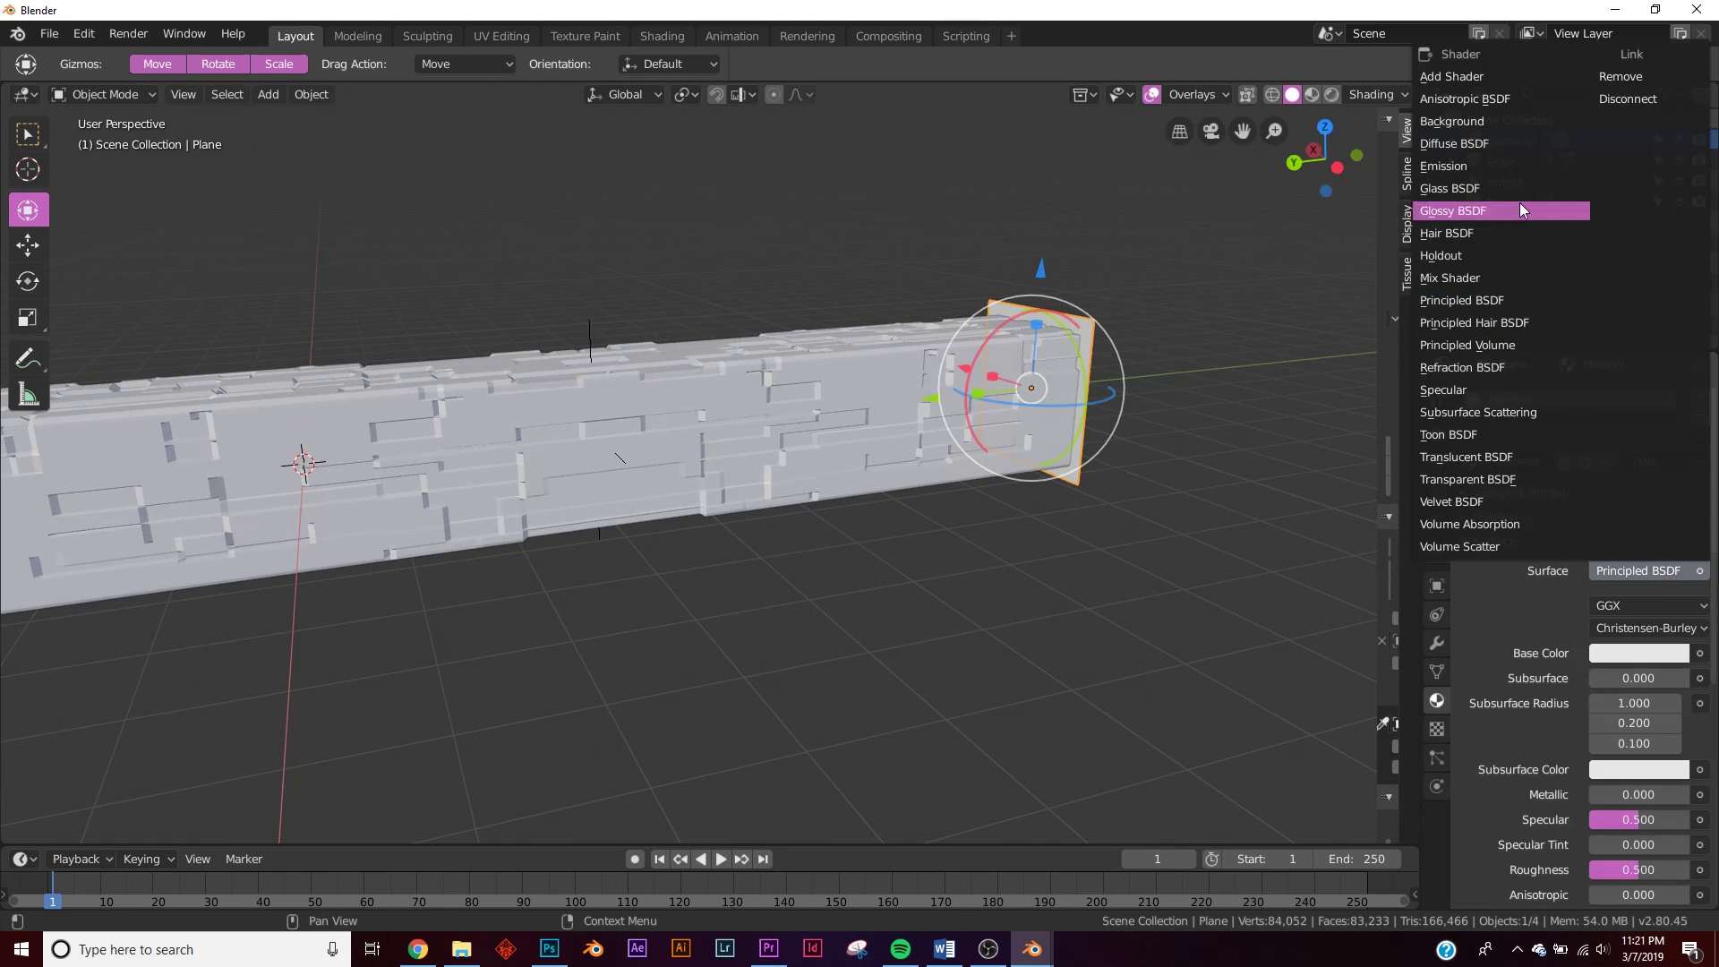
left_click(1509, 167)
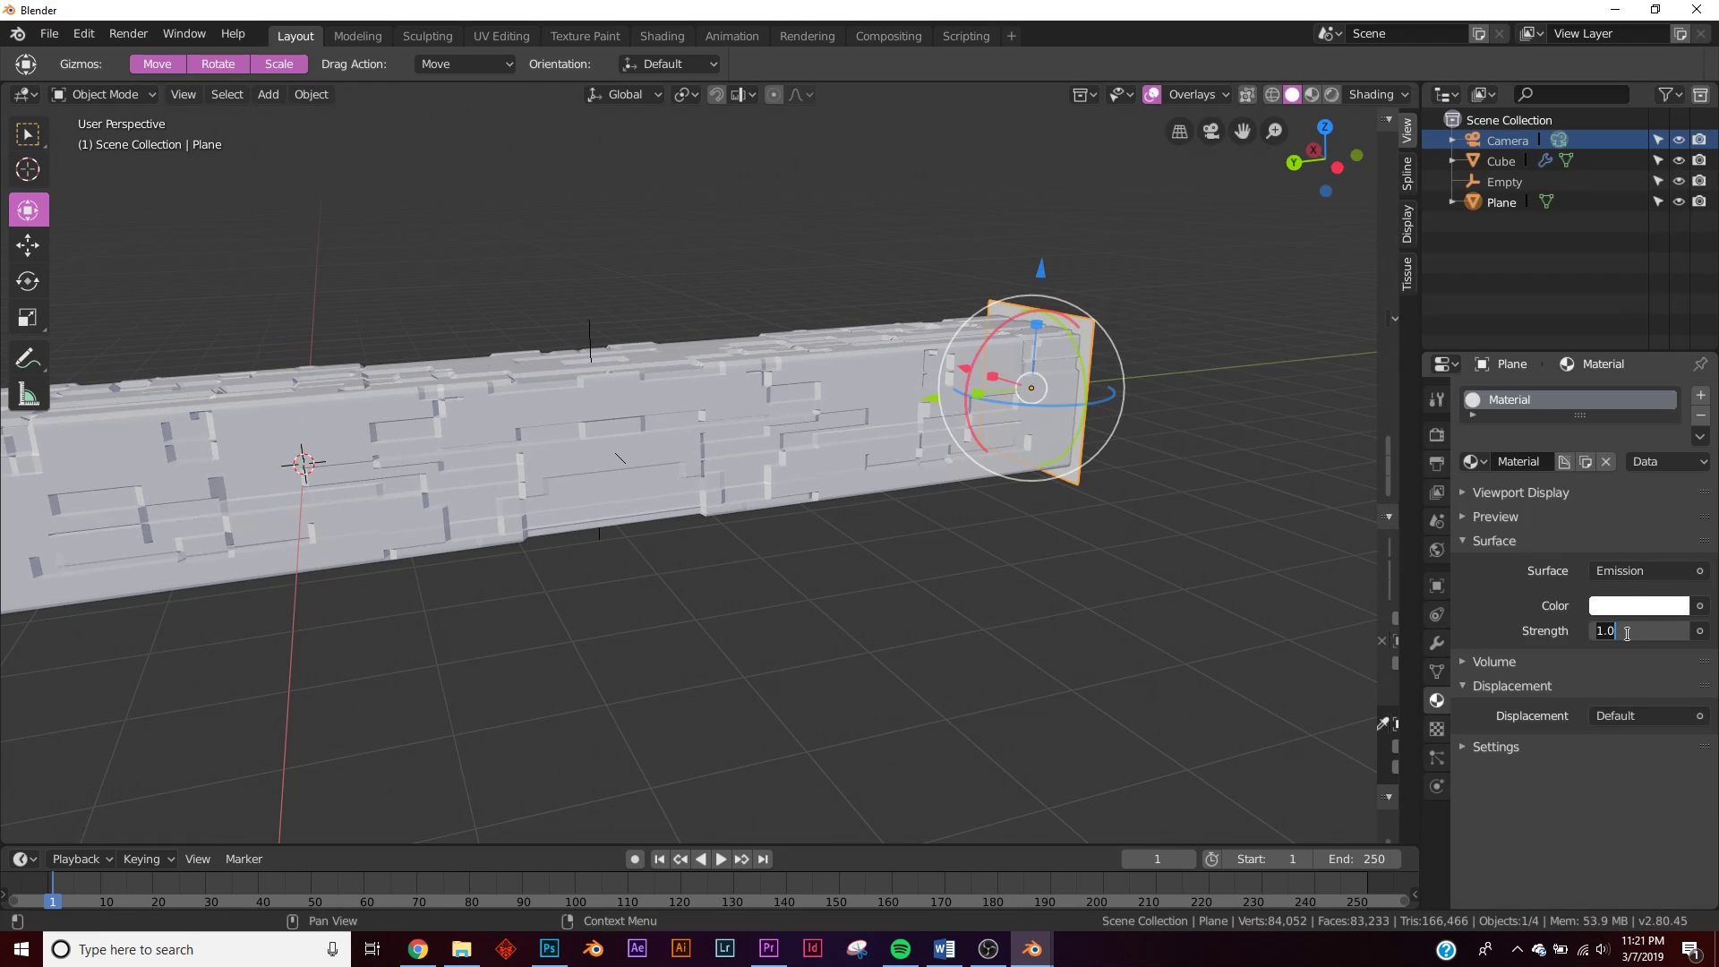
- Set the emission strength to 20 and its color to a saturated light blue with hue about 0.535
type("20")
key("Return")
left_click(1652, 612)
left_click_drag(1606, 310, 1601, 310)
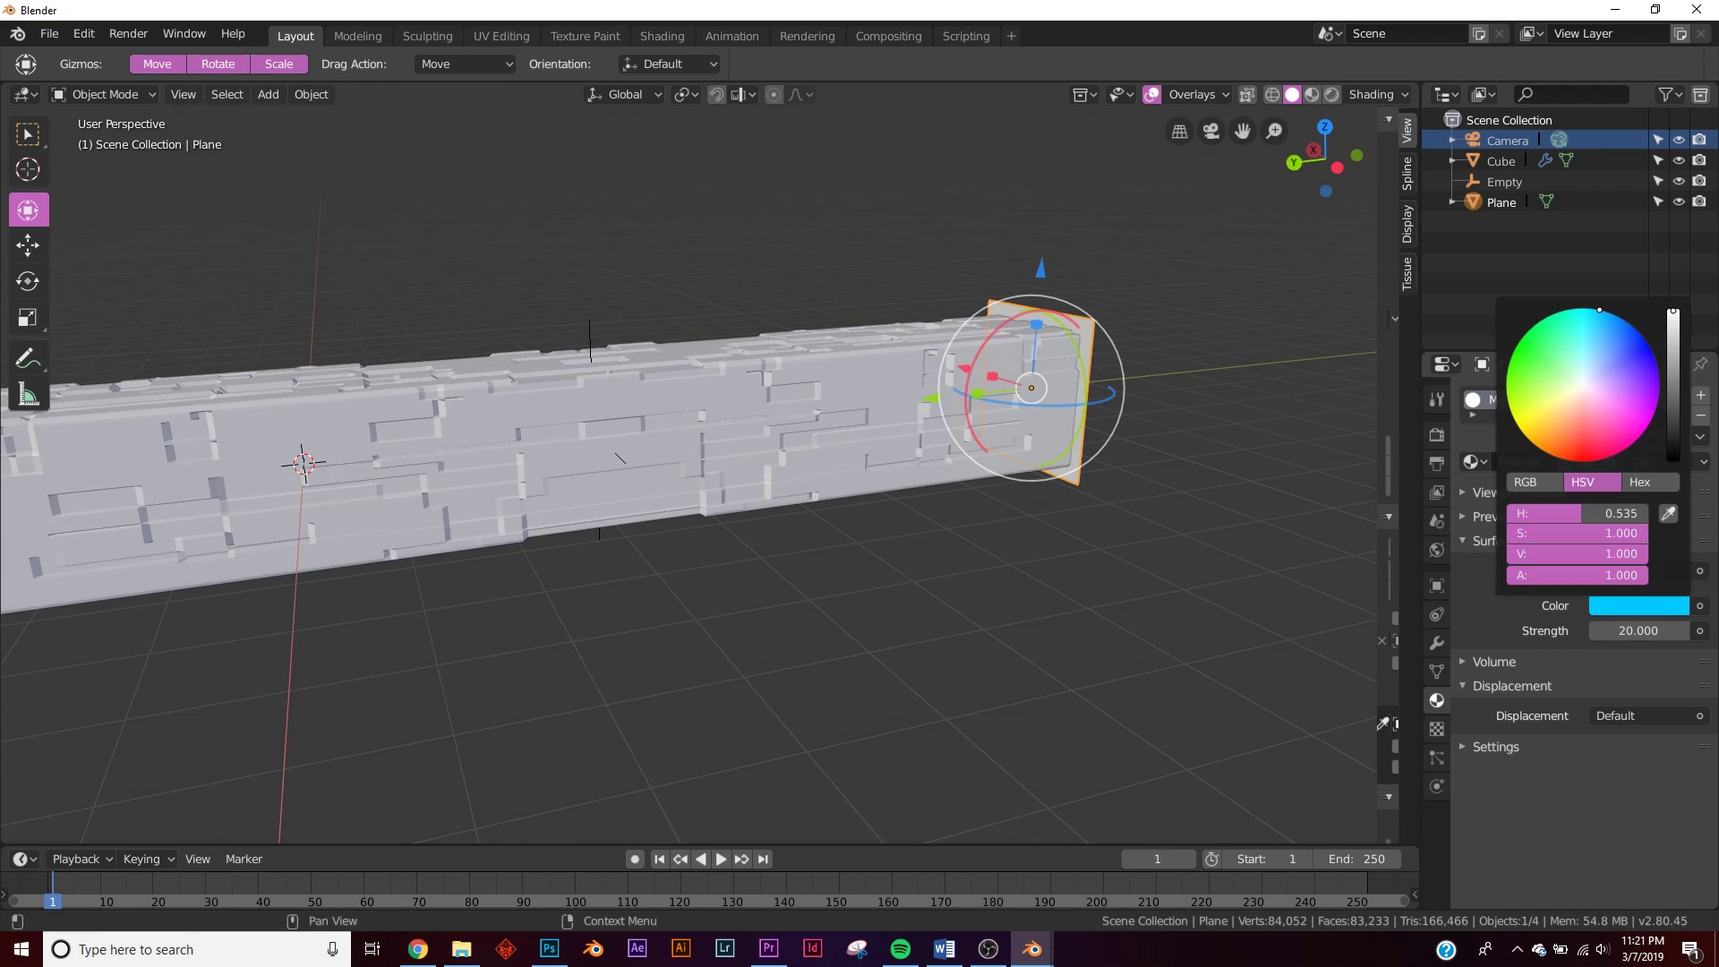
- View the scene through the camera, switch the render engine to Eevee, and preview it with rendered shading
key("KP_0")
left_click(1438, 436)
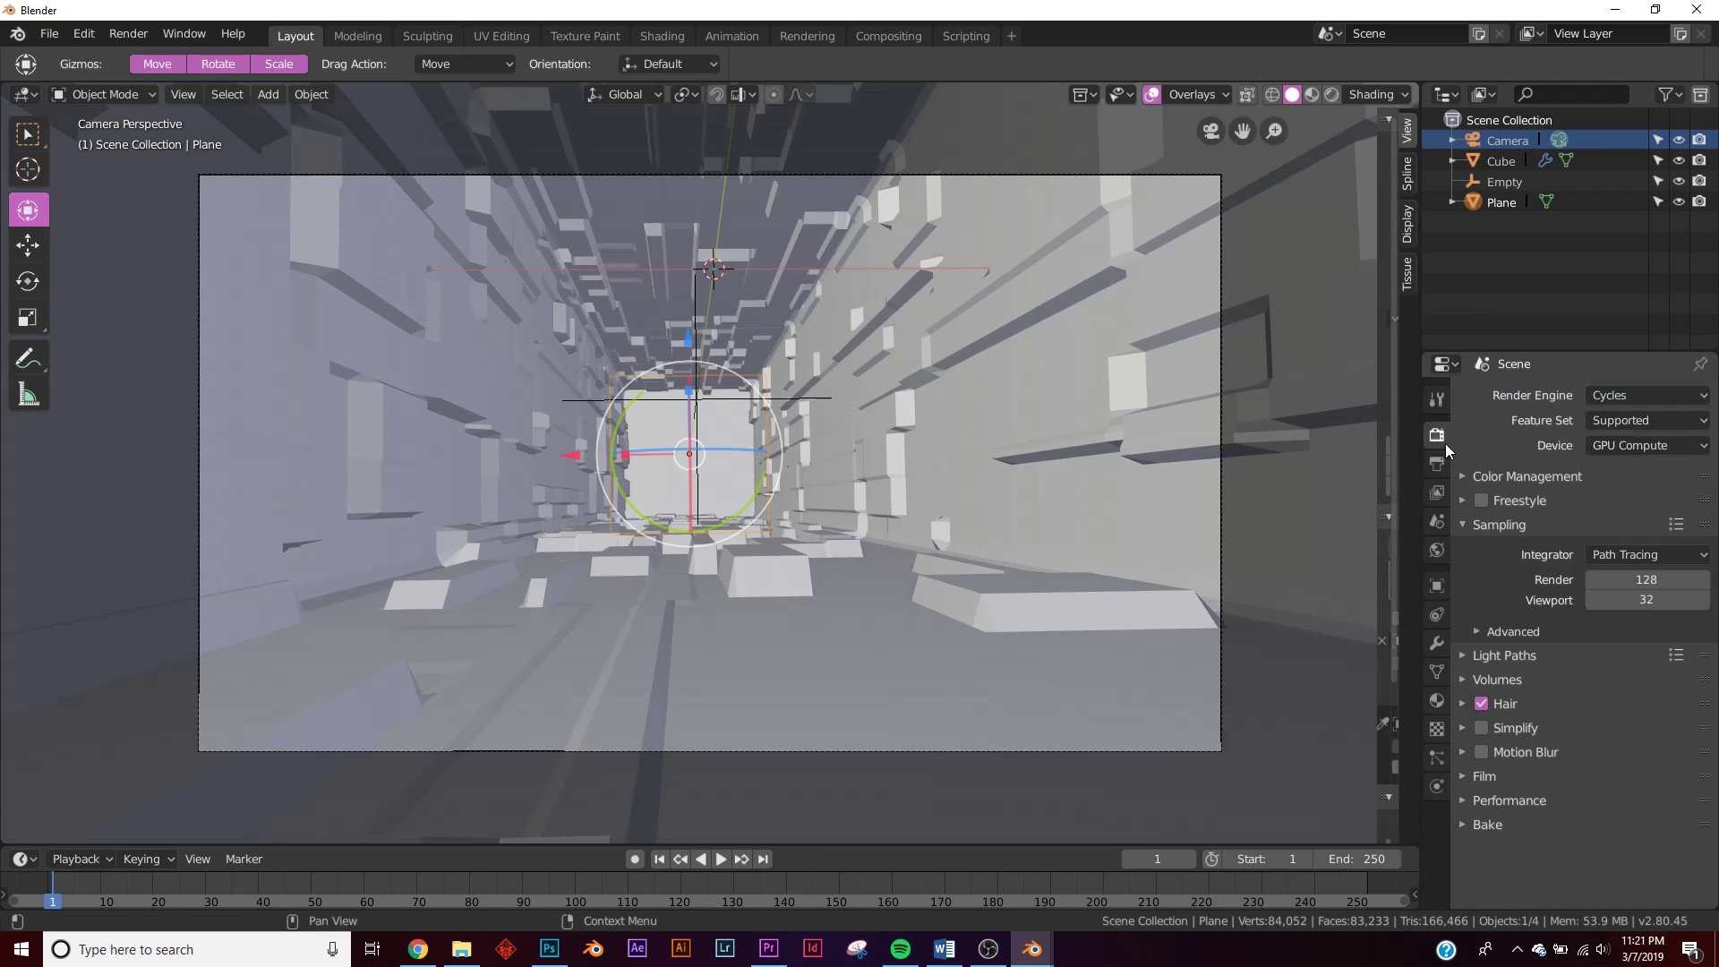
left_click(1638, 394)
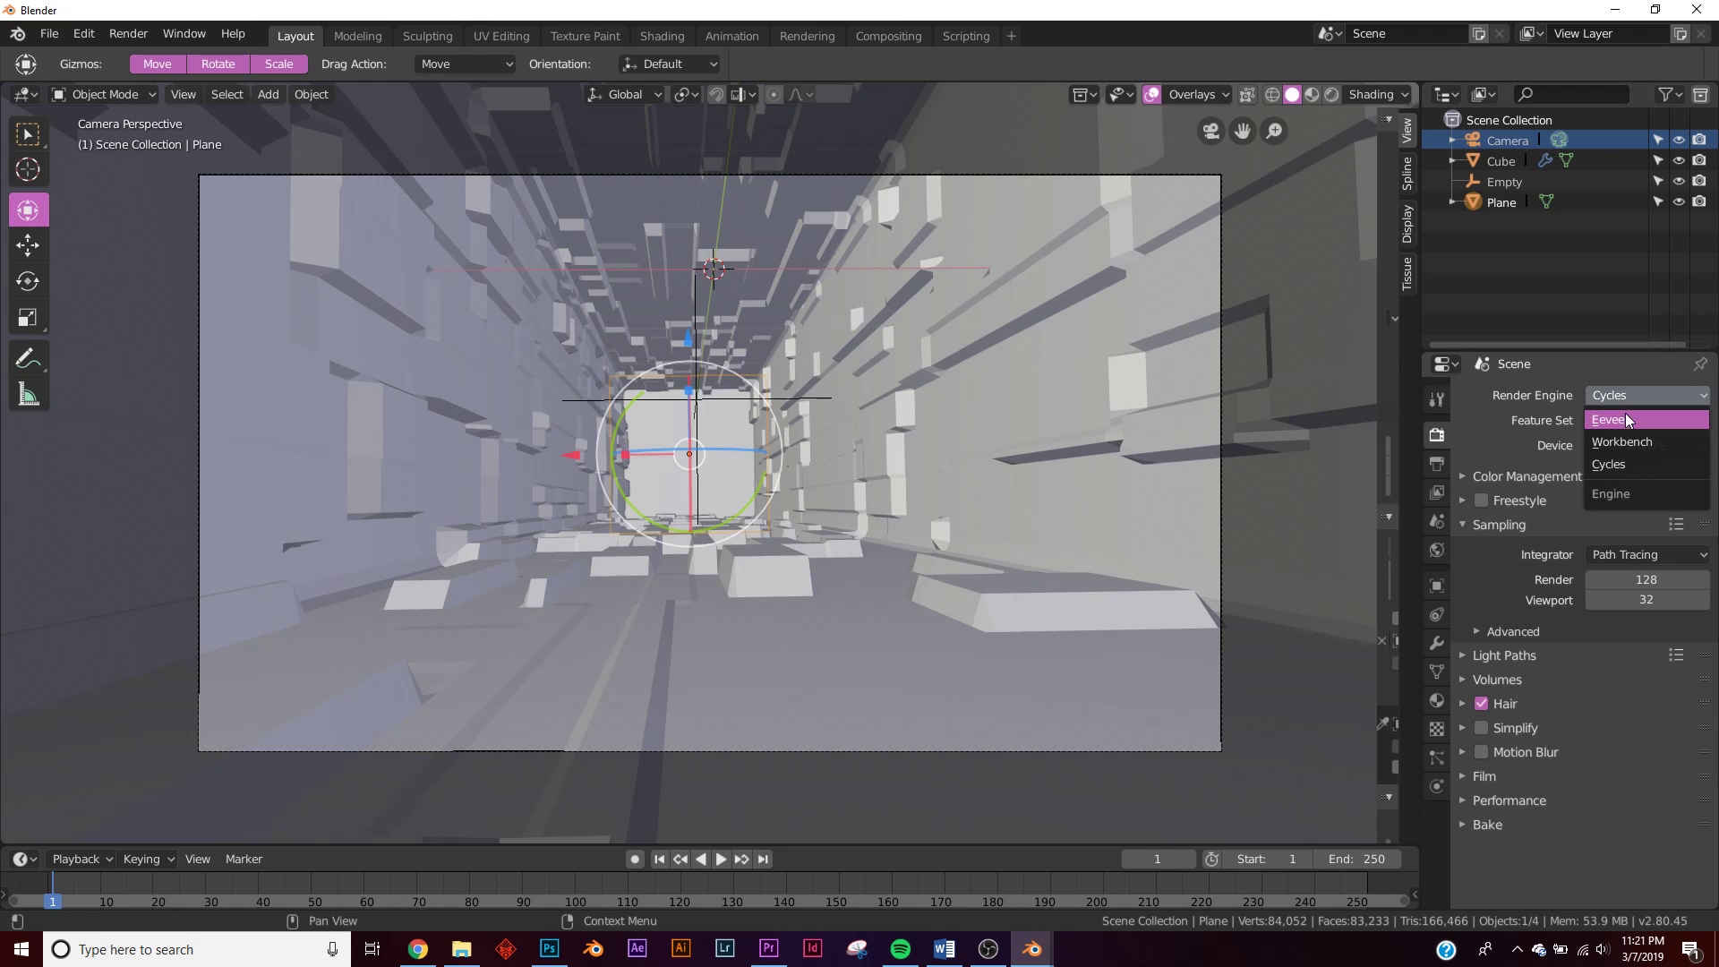
left_click(1622, 417)
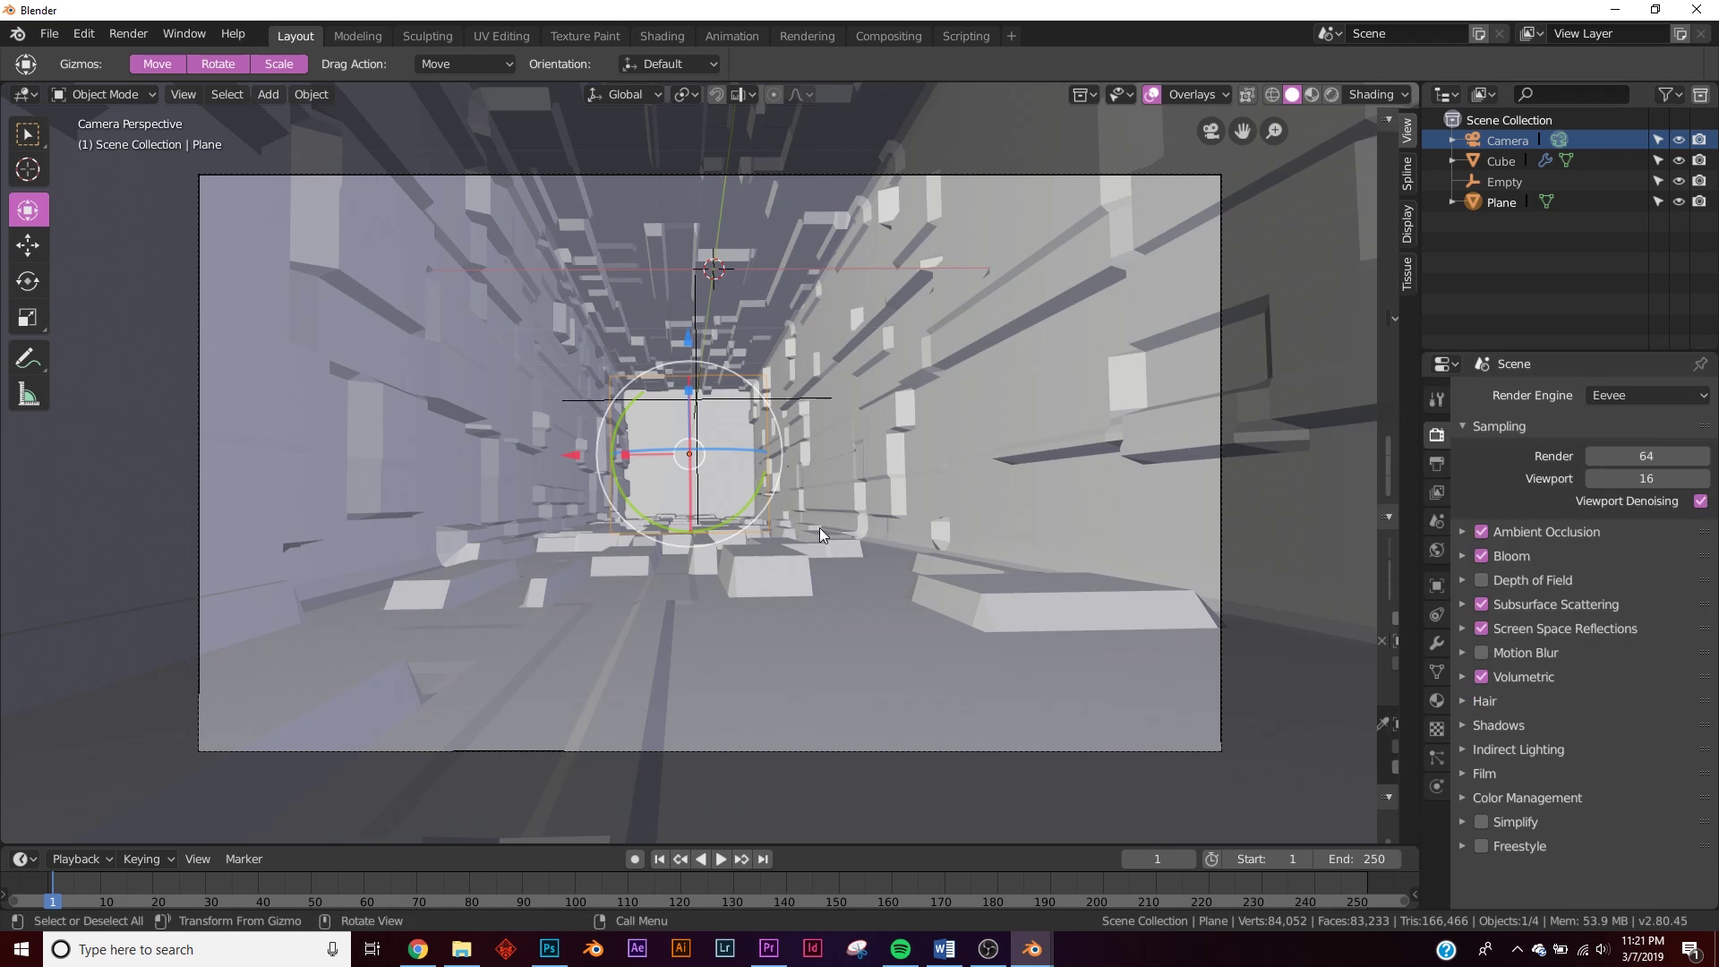
key("z")
left_click(804, 396)
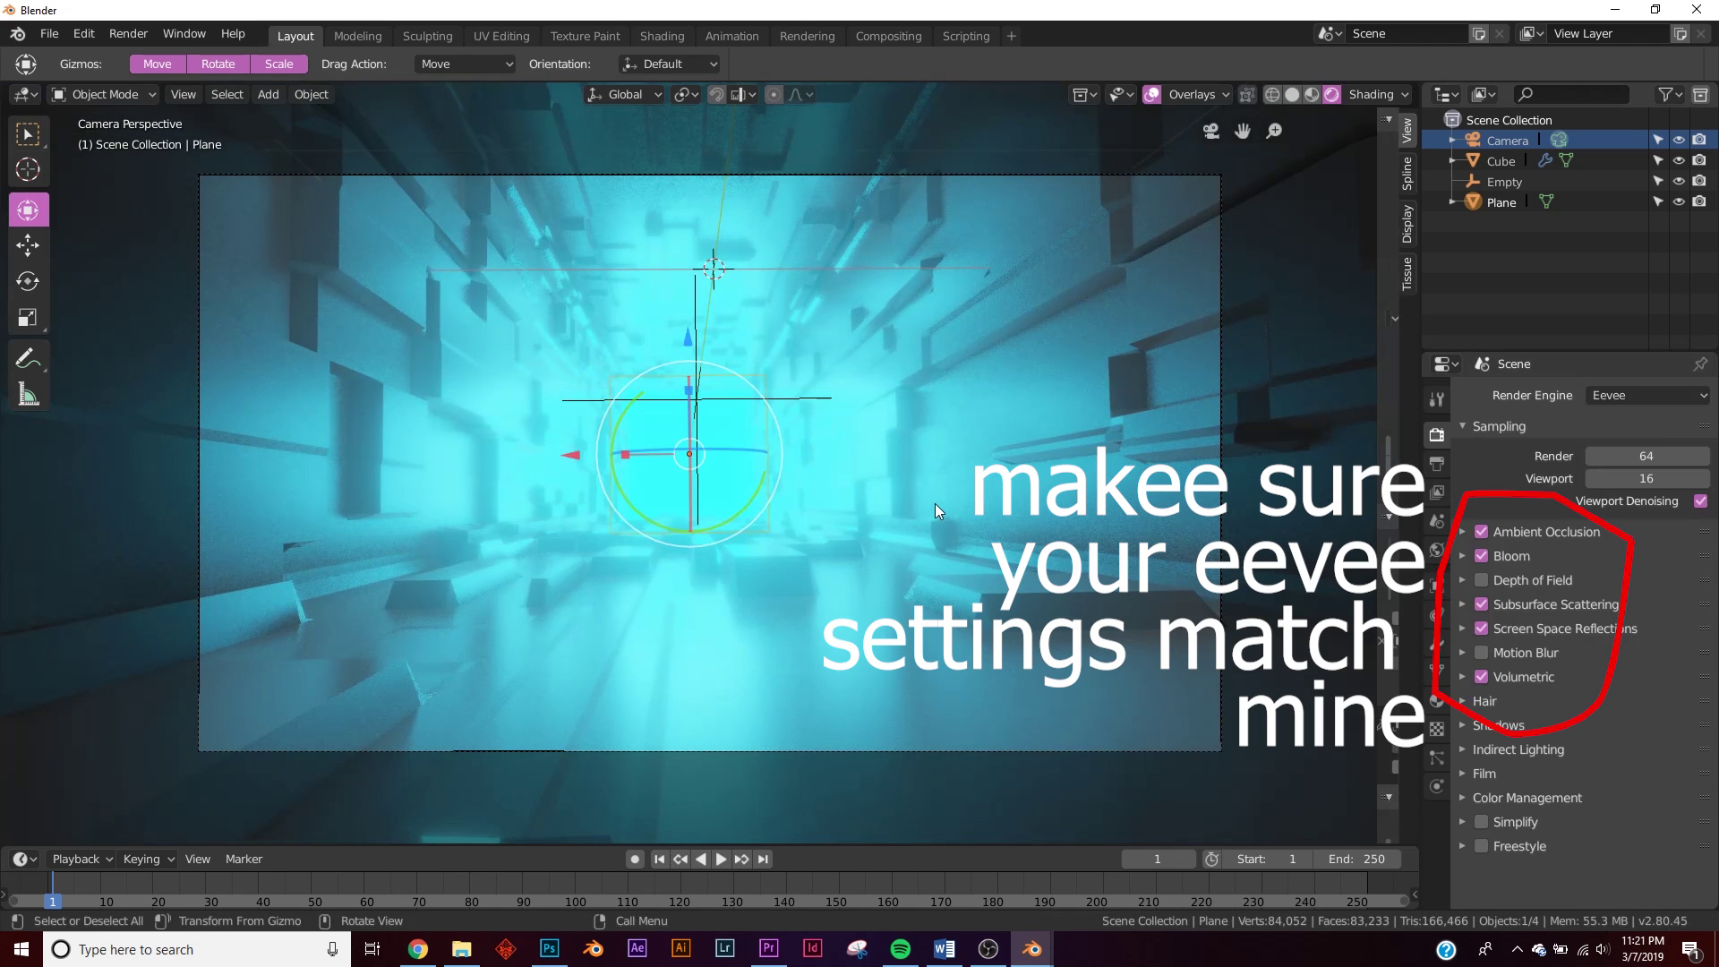
- Select the tunnel mesh and switch to the Shading workspace
left_click(862, 467)
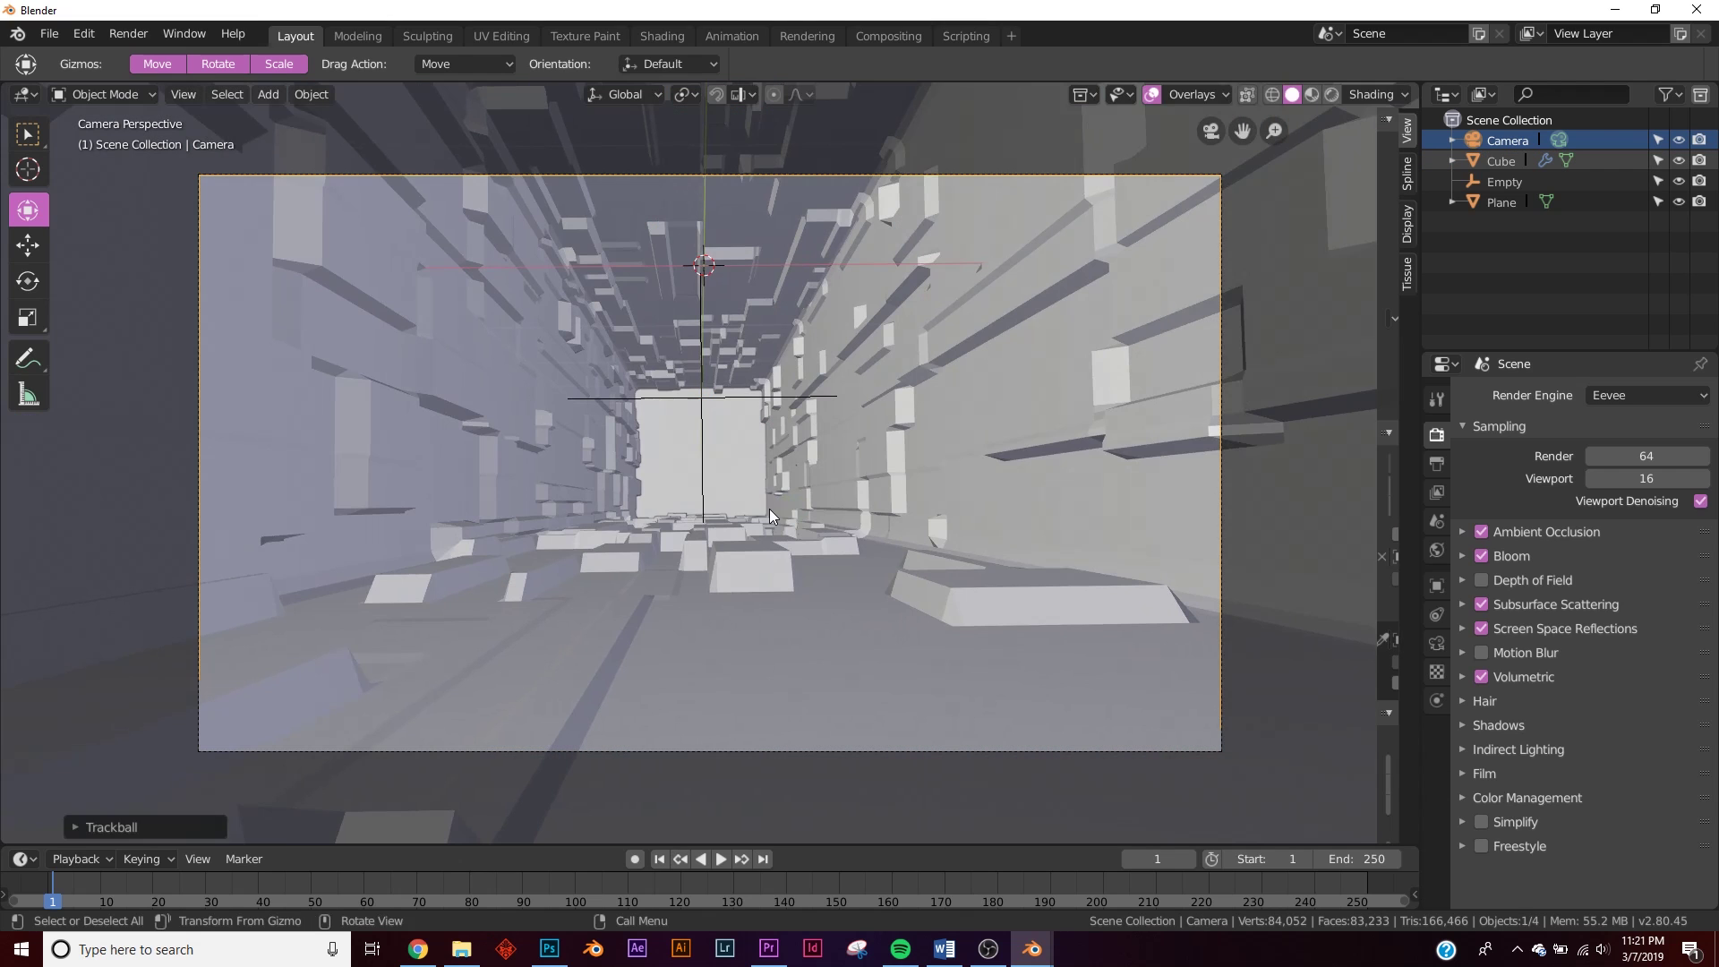
left_click(927, 450)
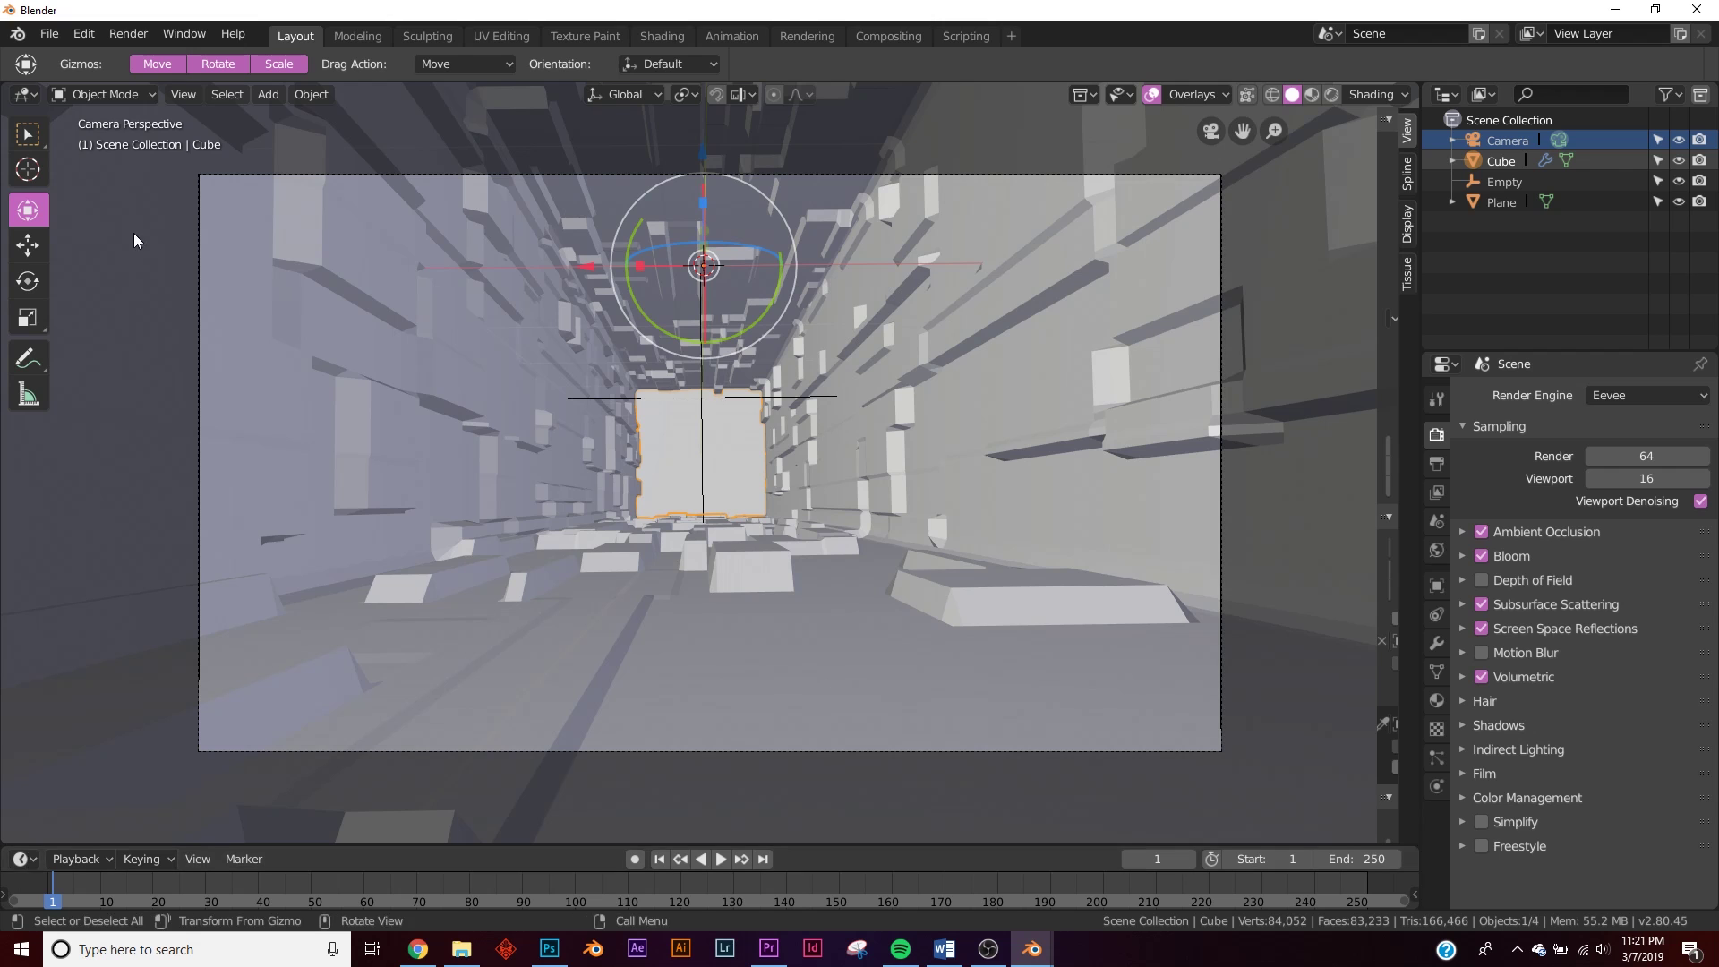
left_click(24, 94)
left_click(661, 36)
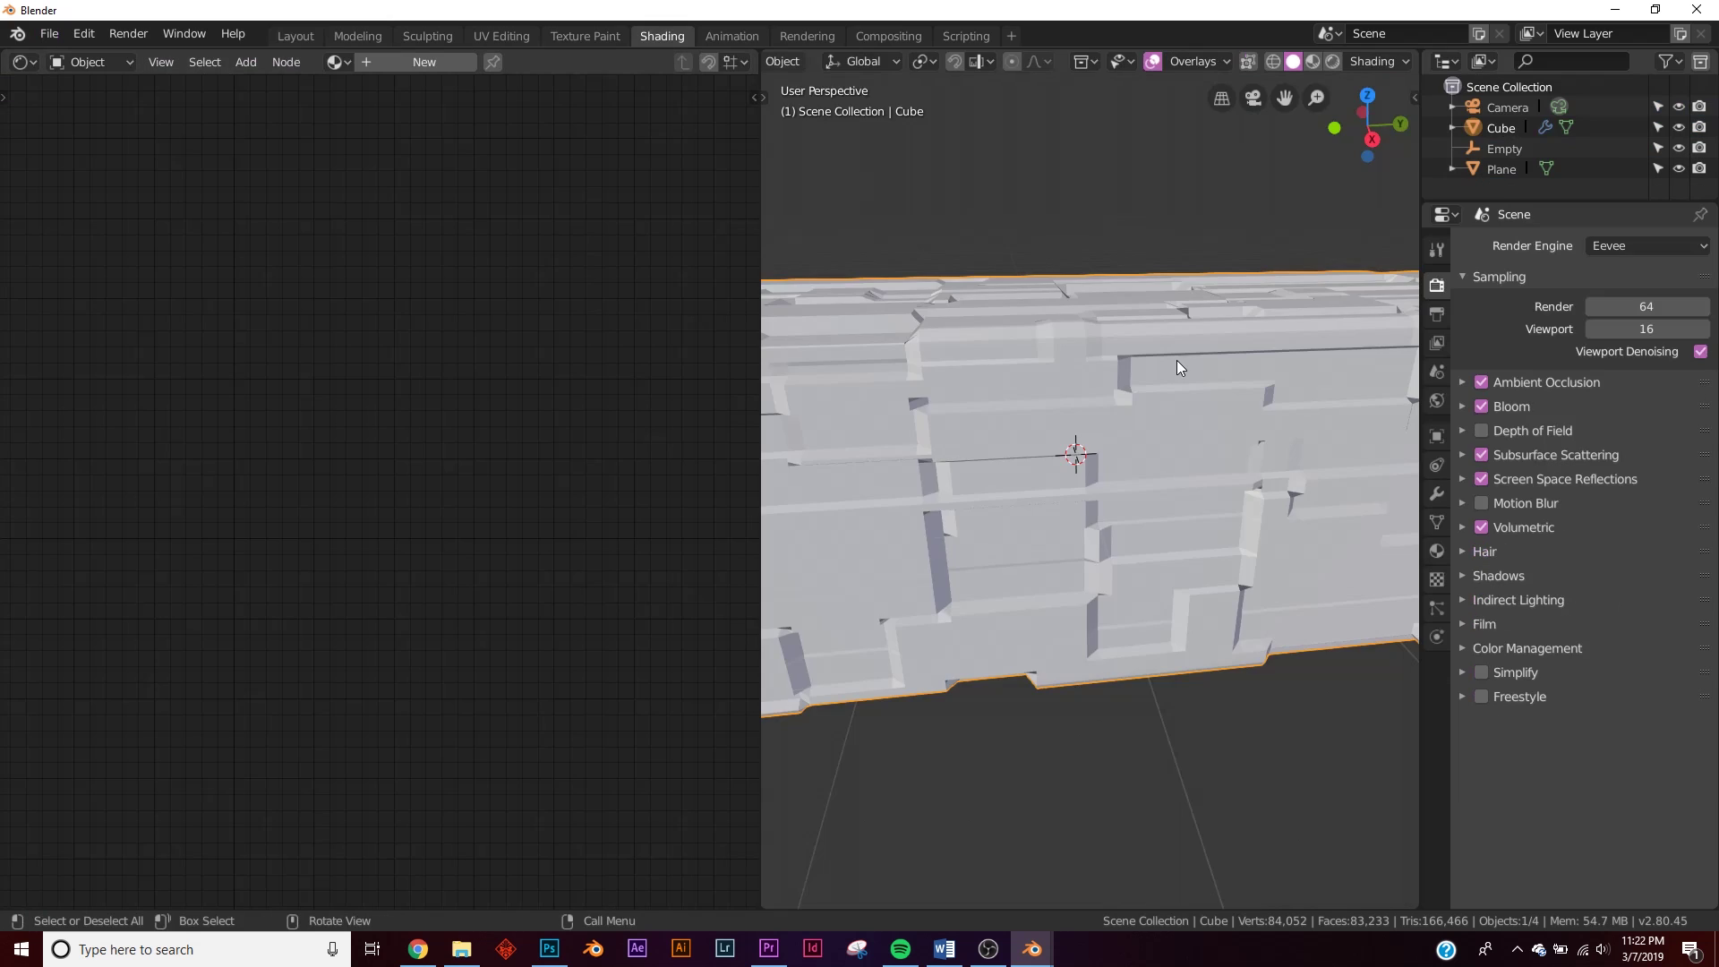
- Show the Shading workspace's 3D view through the camera with rendered shading
key("KP_0")
key("Home")
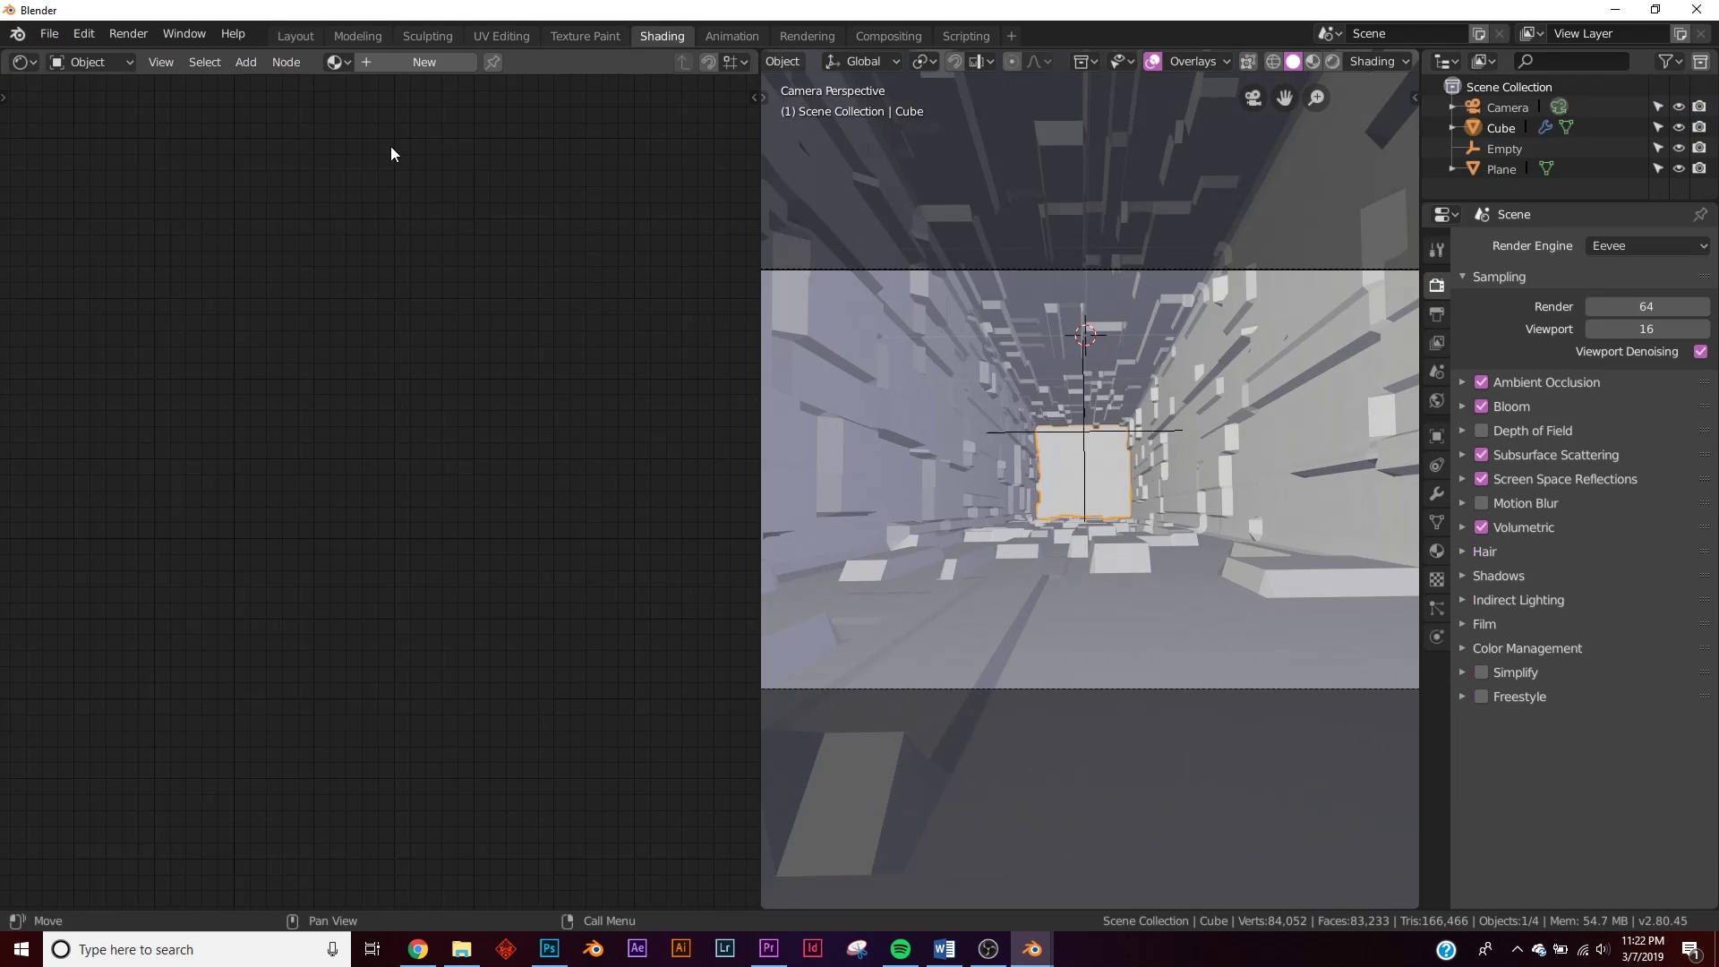
key("z")
left_click(1067, 431)
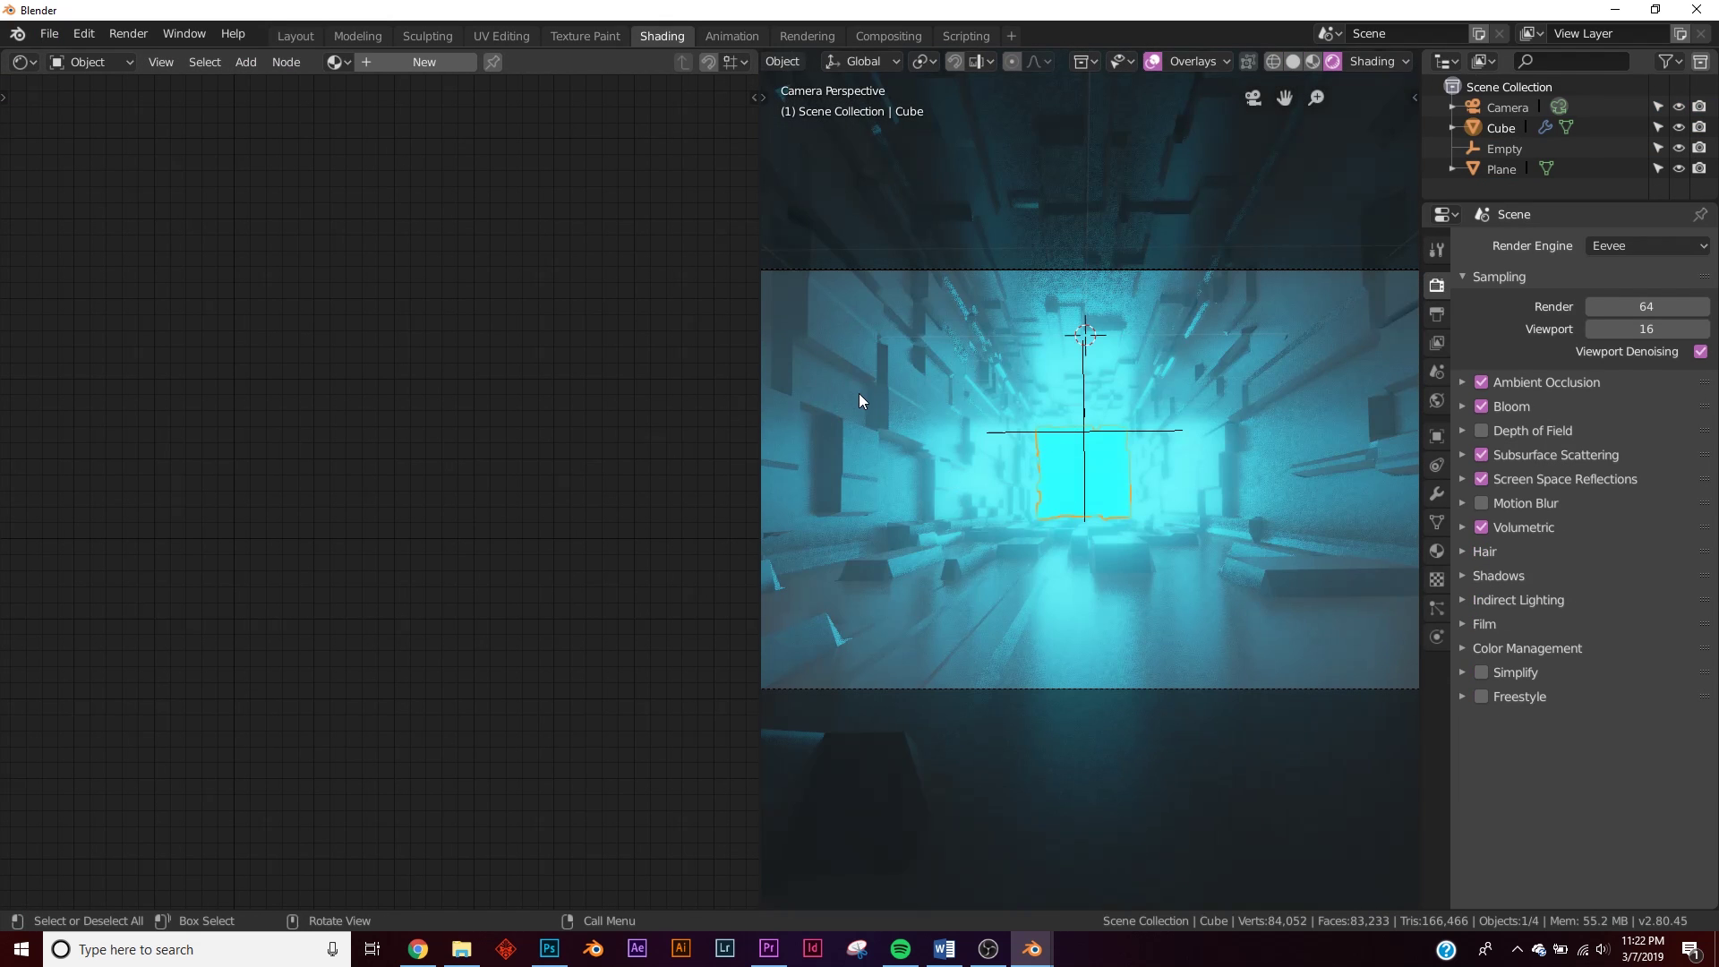
key("KP_0")
key("KP_0")
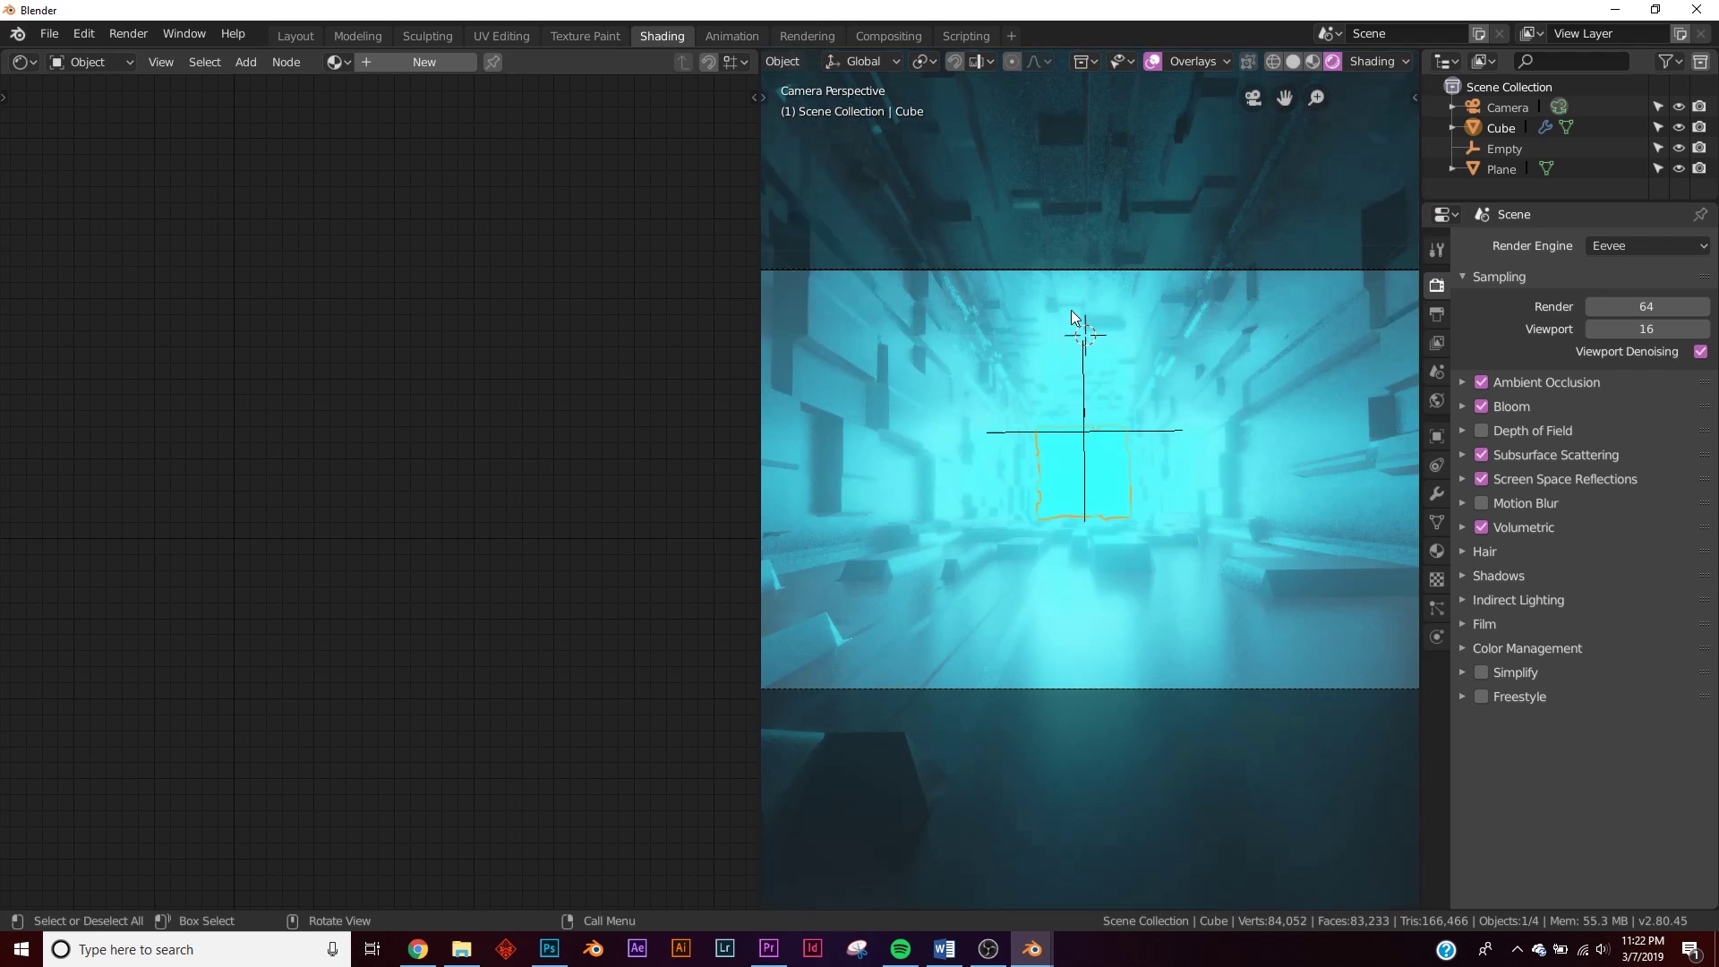
- Create a new material for the tunnel with Metallic at 1.000 and the base color darkened to grey
left_click(423, 63)
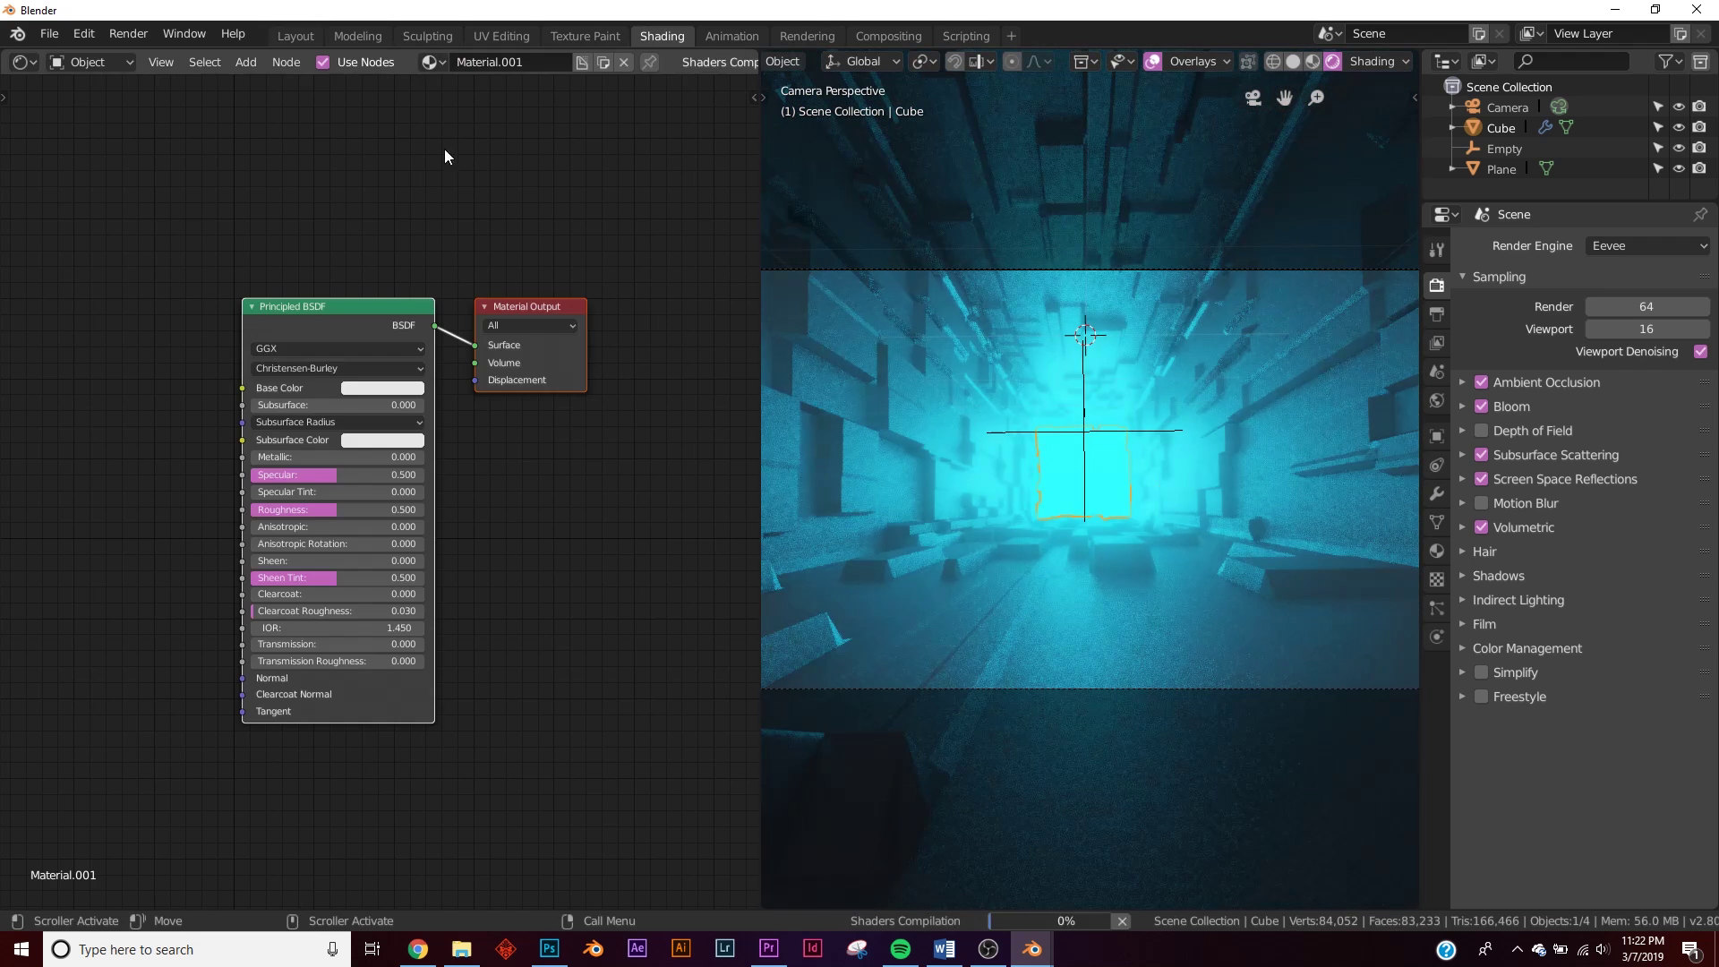
scroll(361, 347, "up", 3)
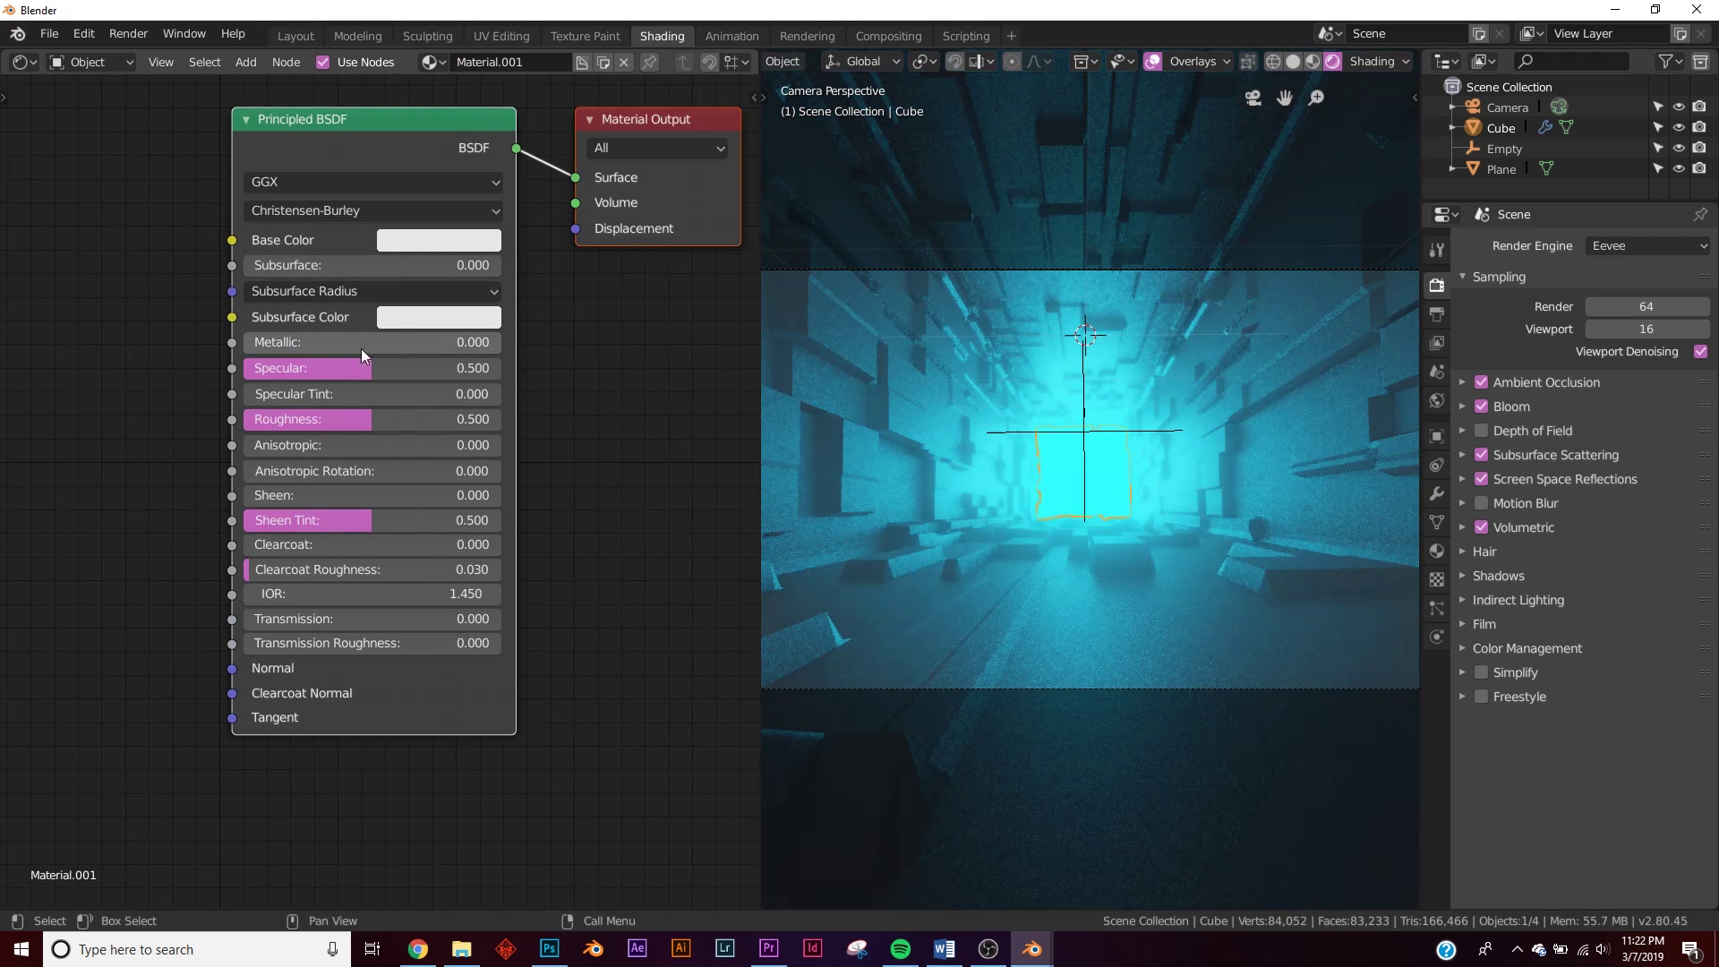
left_click_drag(362, 347, 503, 342)
left_click(410, 246)
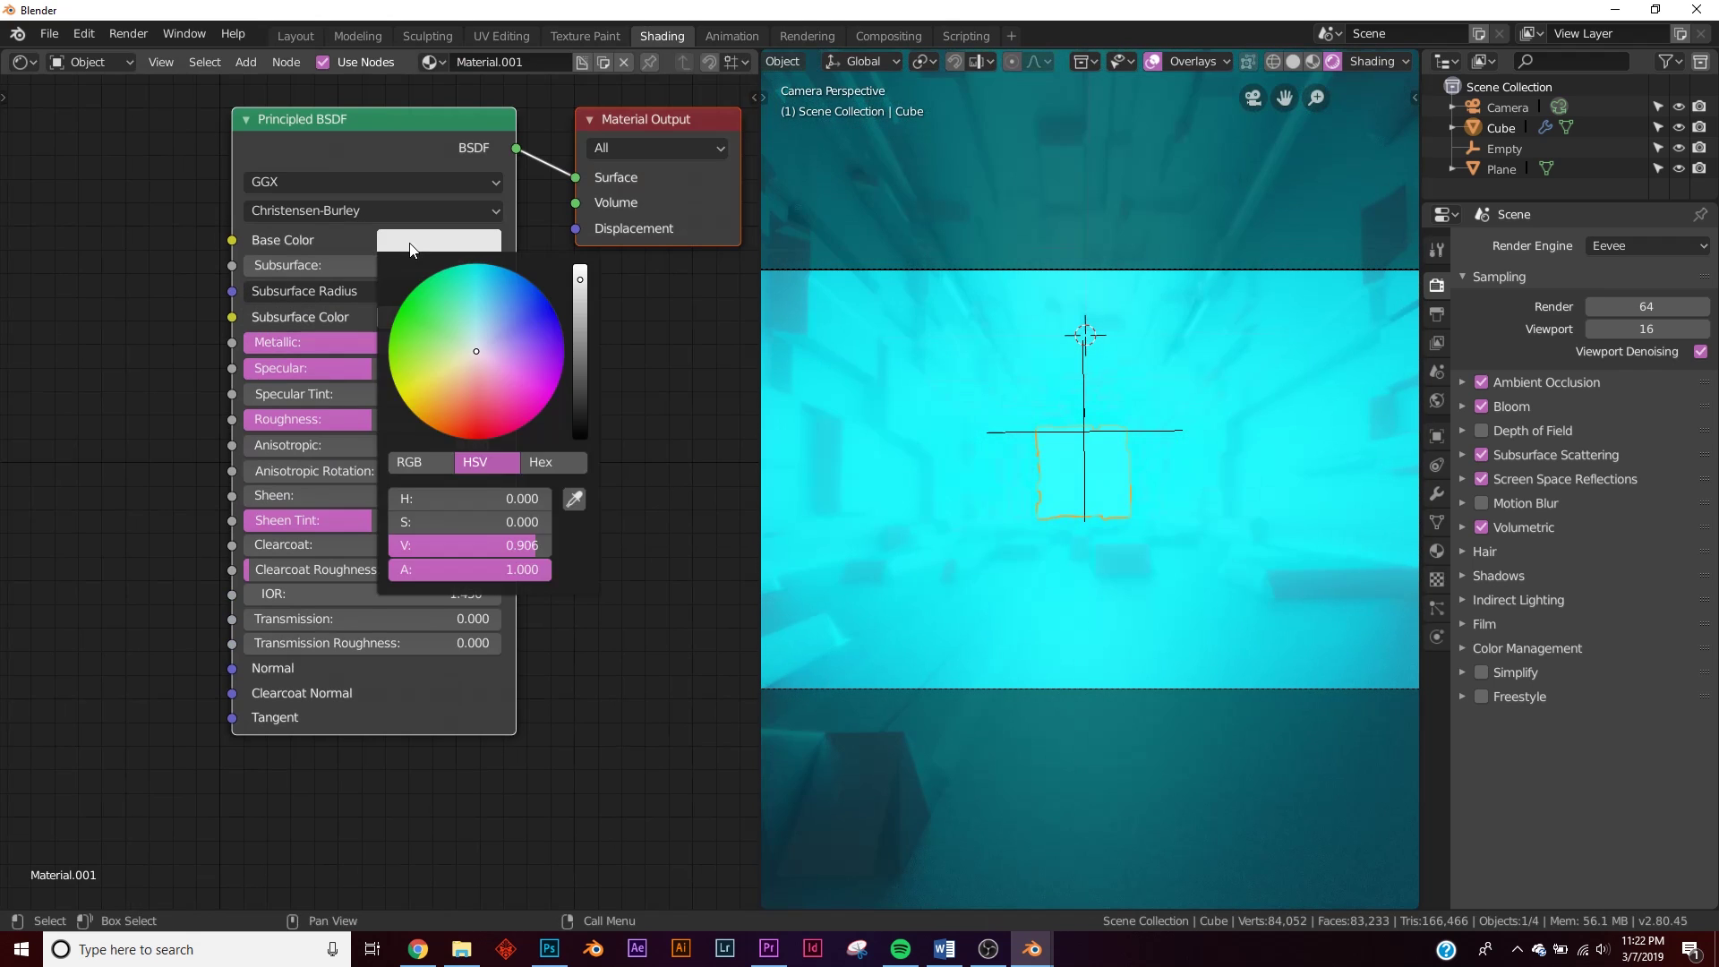
left_click(410, 242)
left_click_drag(580, 285, 580, 377)
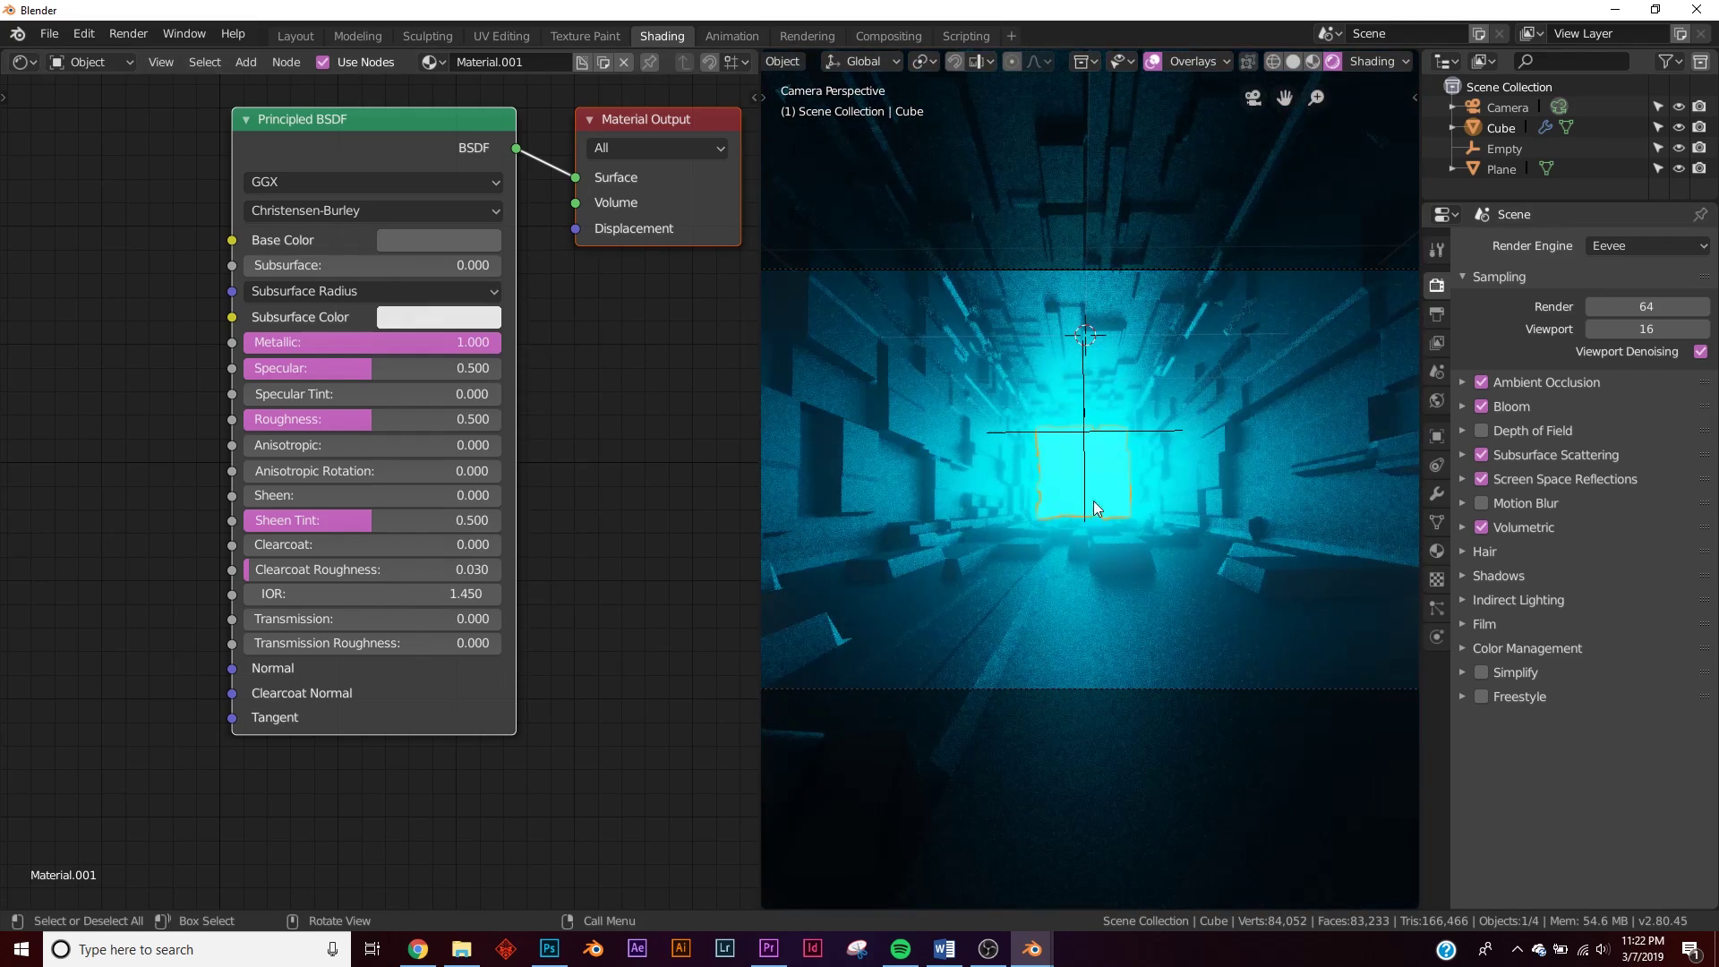
- Add a Checker Texture node and place it with free space before the Principled BSDF
middle_click_drag(184, 429, 341, 416)
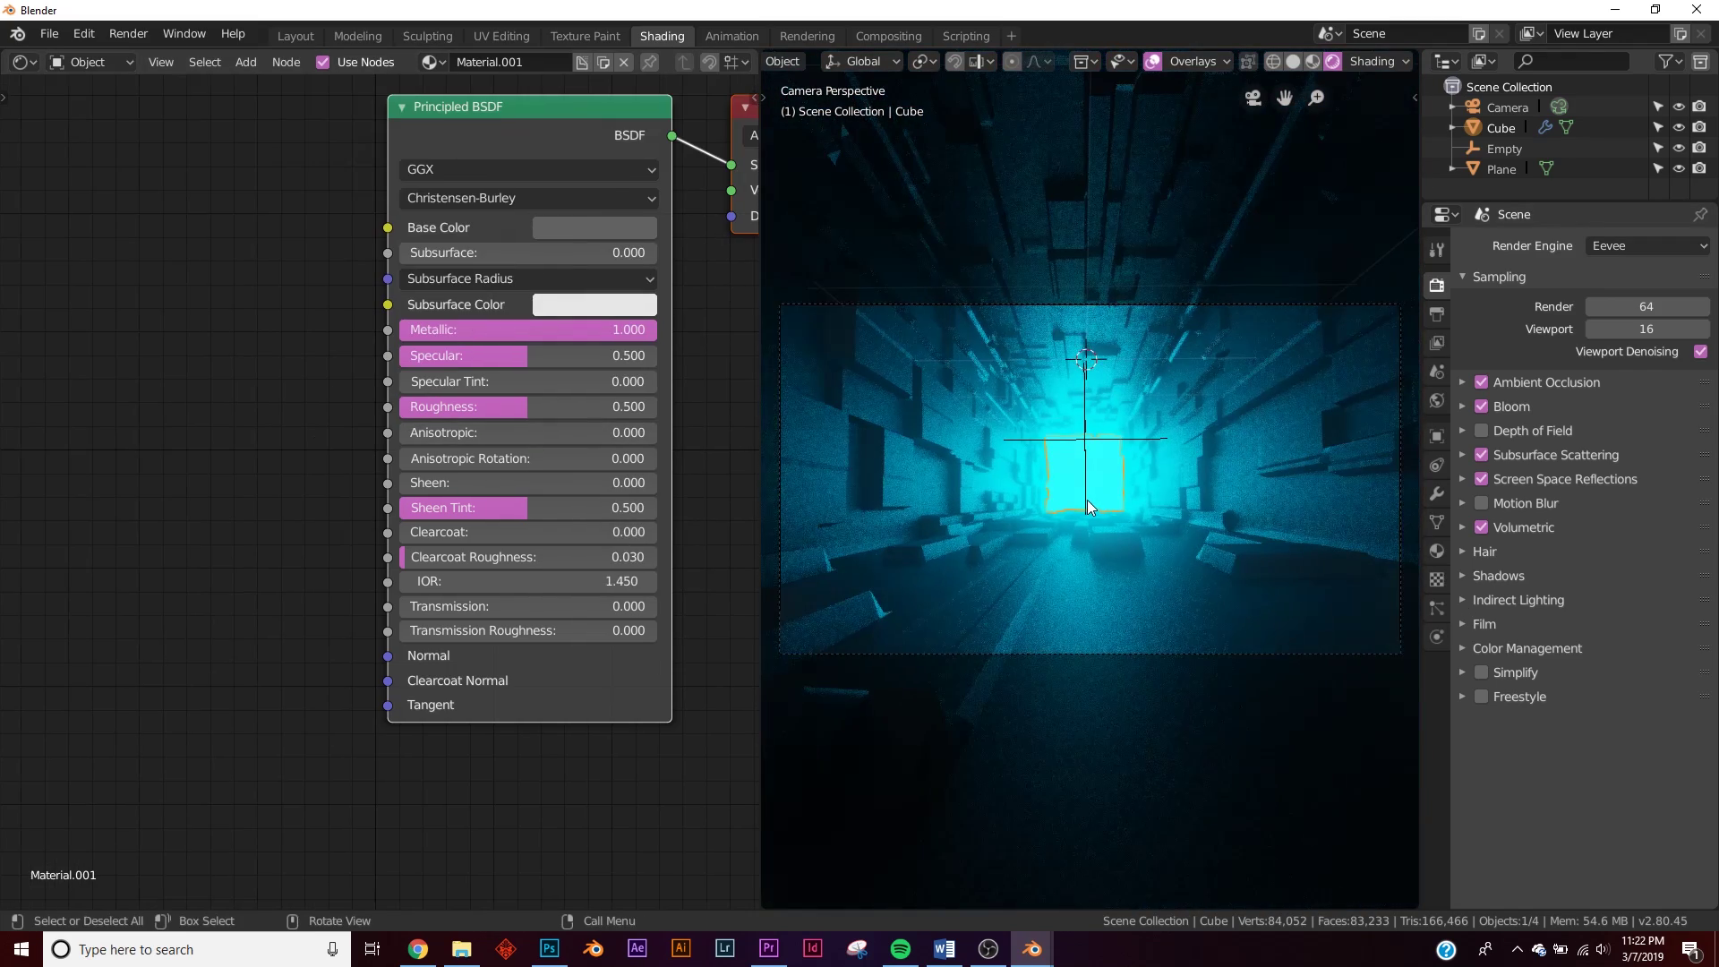
scroll(1088, 501, "up", 3)
middle_click_drag(1094, 507, 1270, 492, "shift")
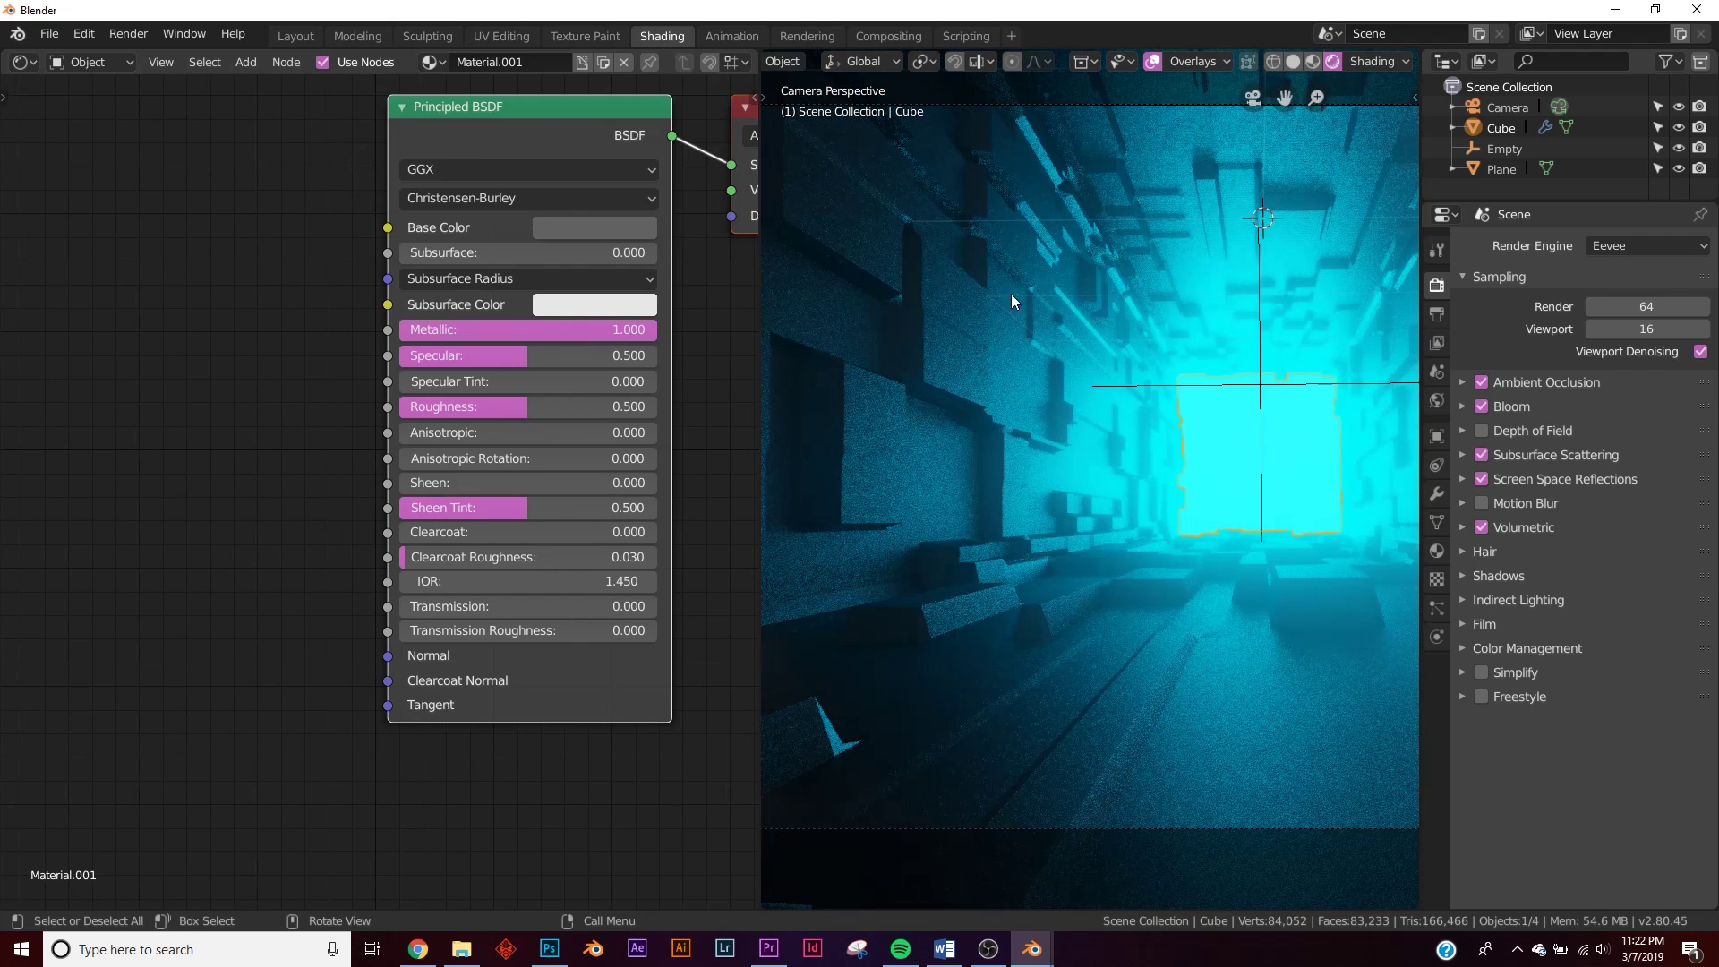
key("shift+a")
left_click(240, 449)
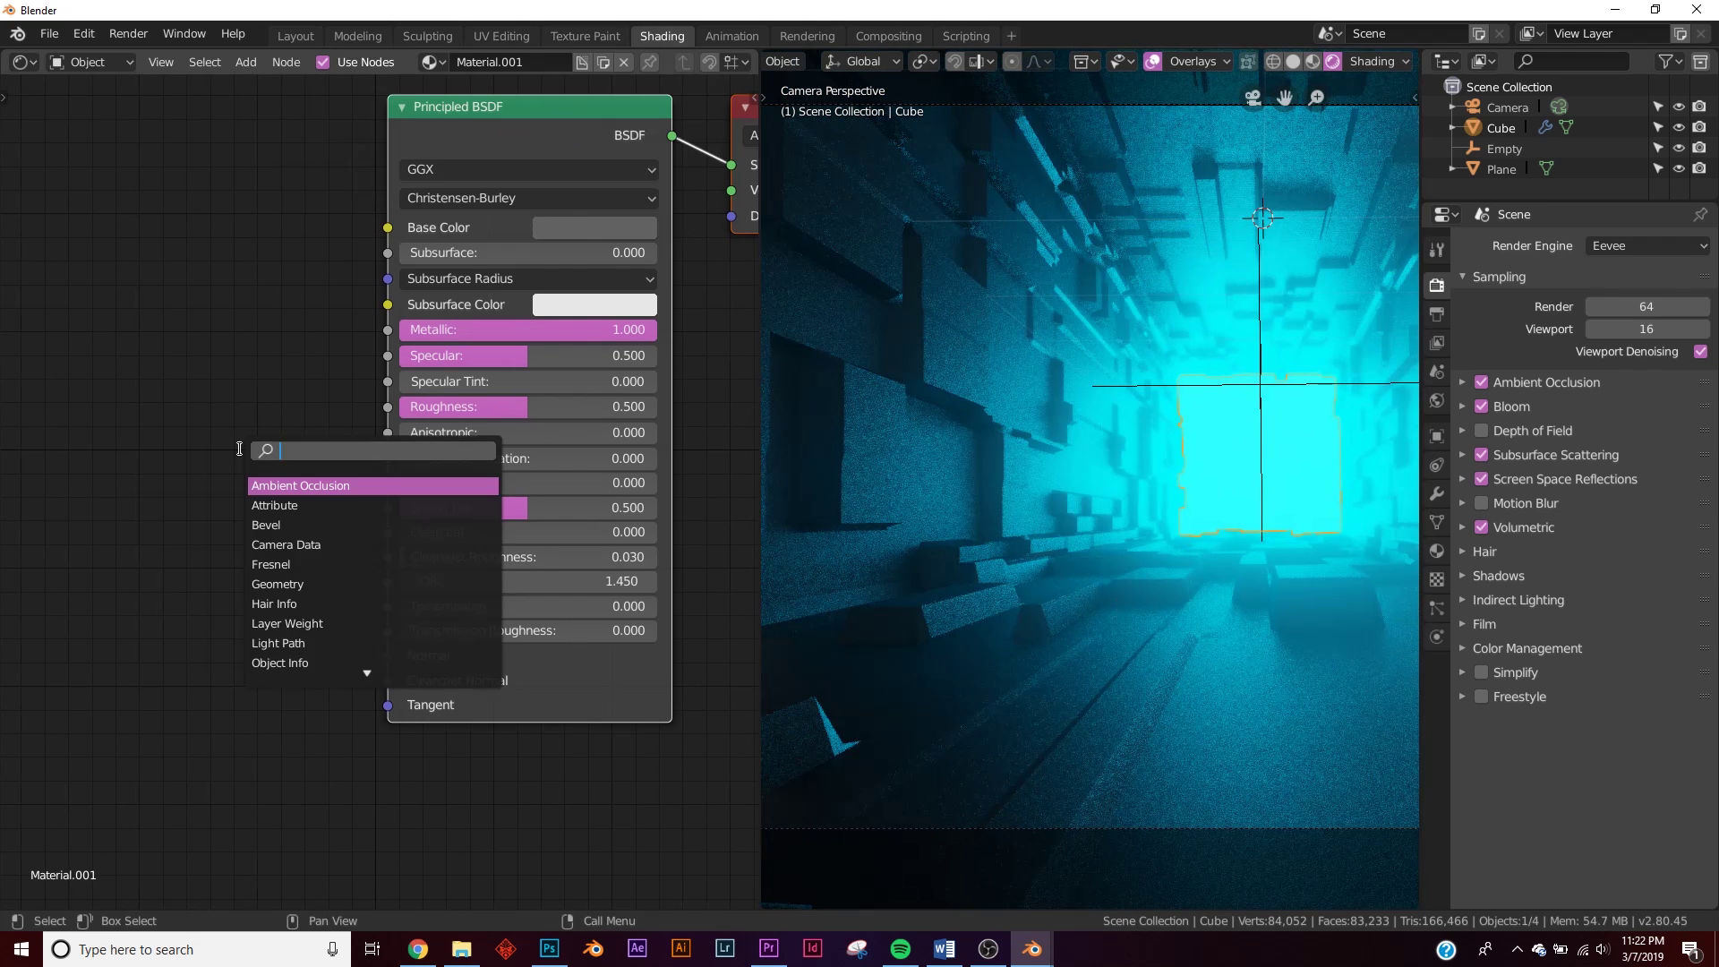
type("che")
left_click(294, 484)
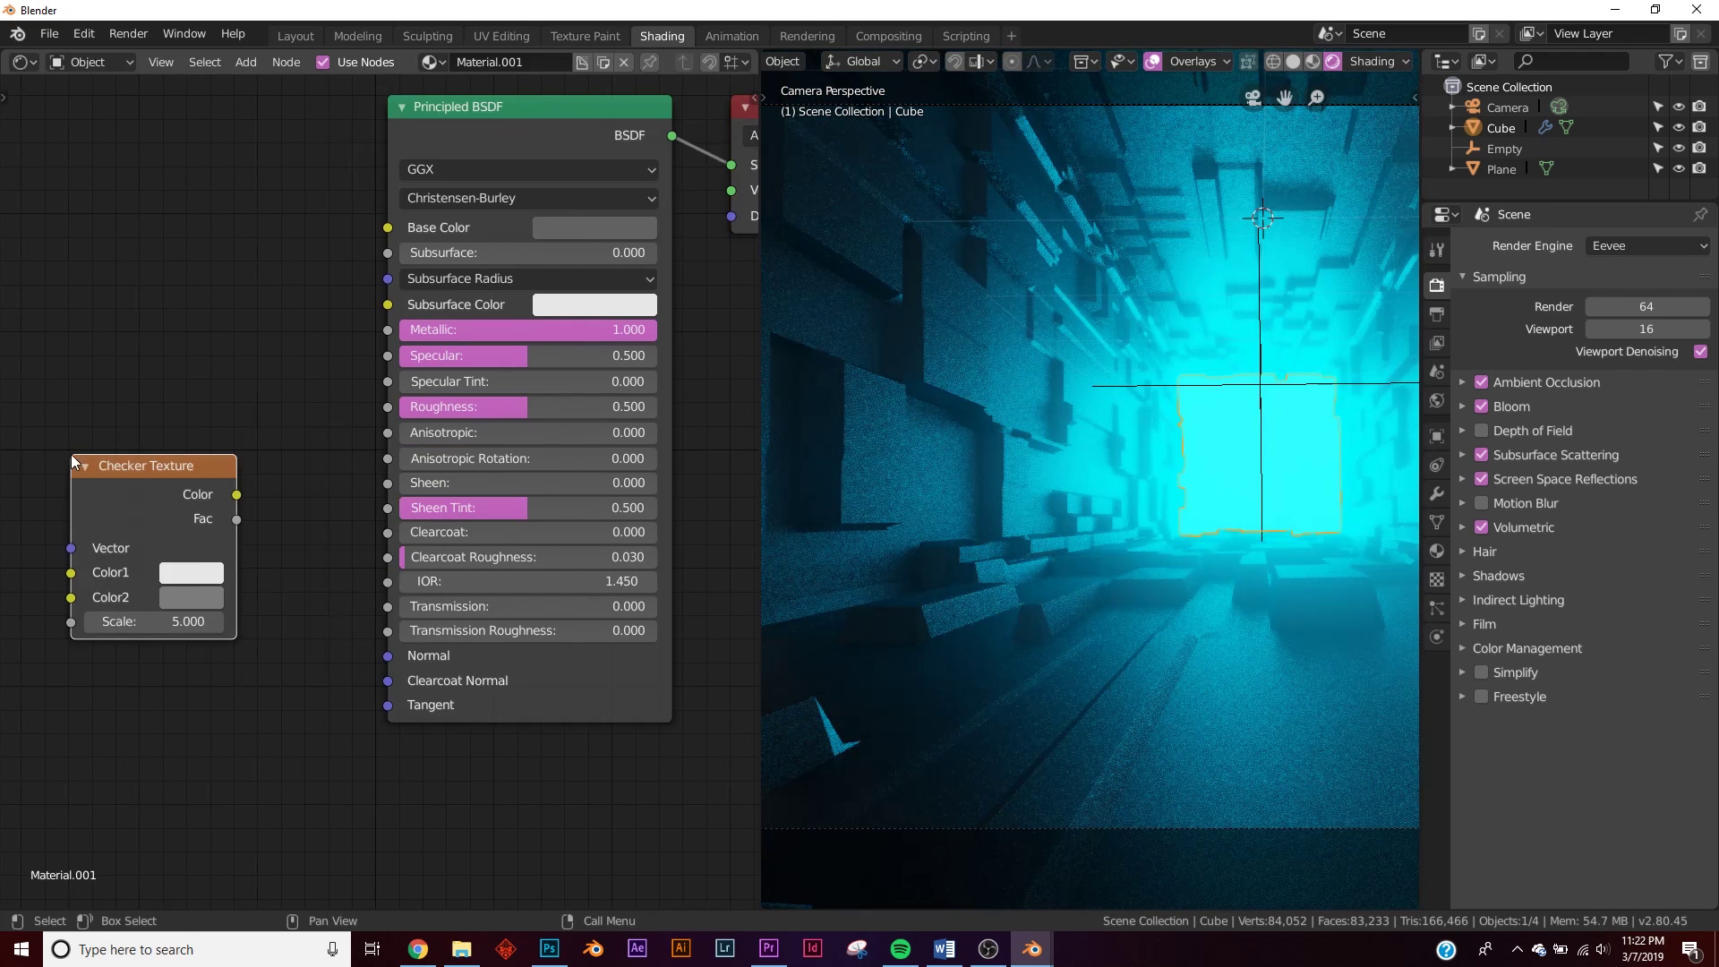
left_click(72, 454)
middle_click_drag(231, 494, 471, 457)
left_click_drag(408, 433, 228, 469)
- Add a Bump node, feeding the checker's Color into its Height and its Normal into the Principled BSDF's Normal
key("shift+s")
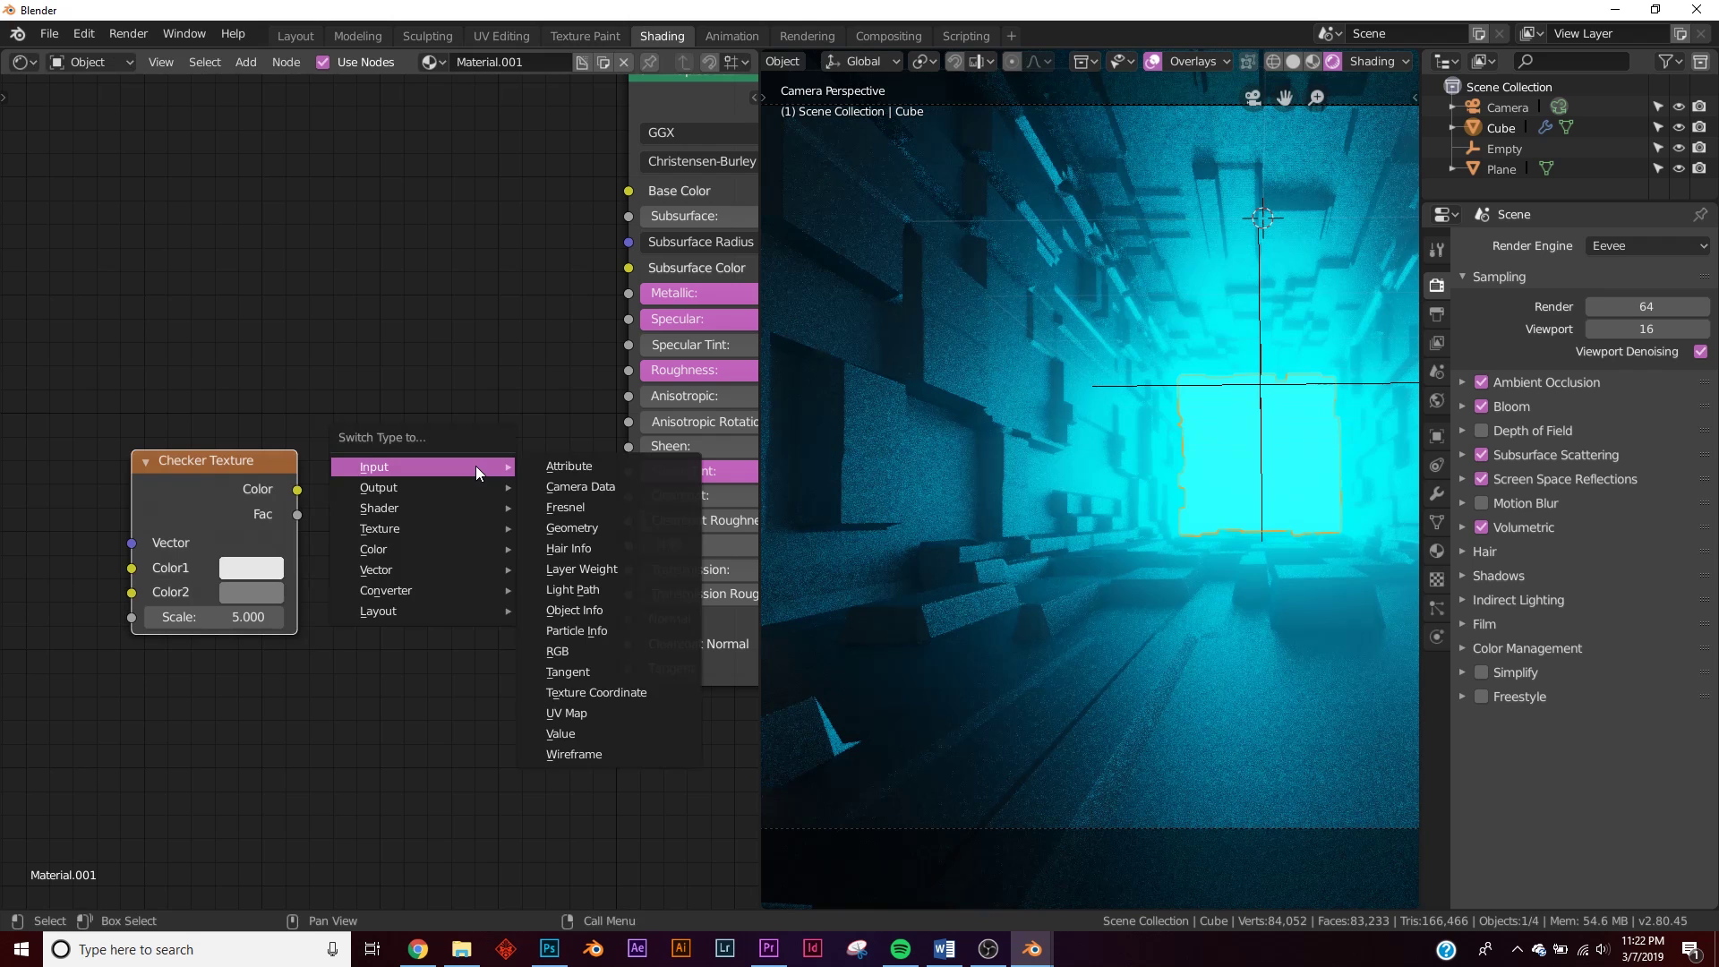
key("Escape")
key("shift+a")
left_click(438, 528)
type("bum")
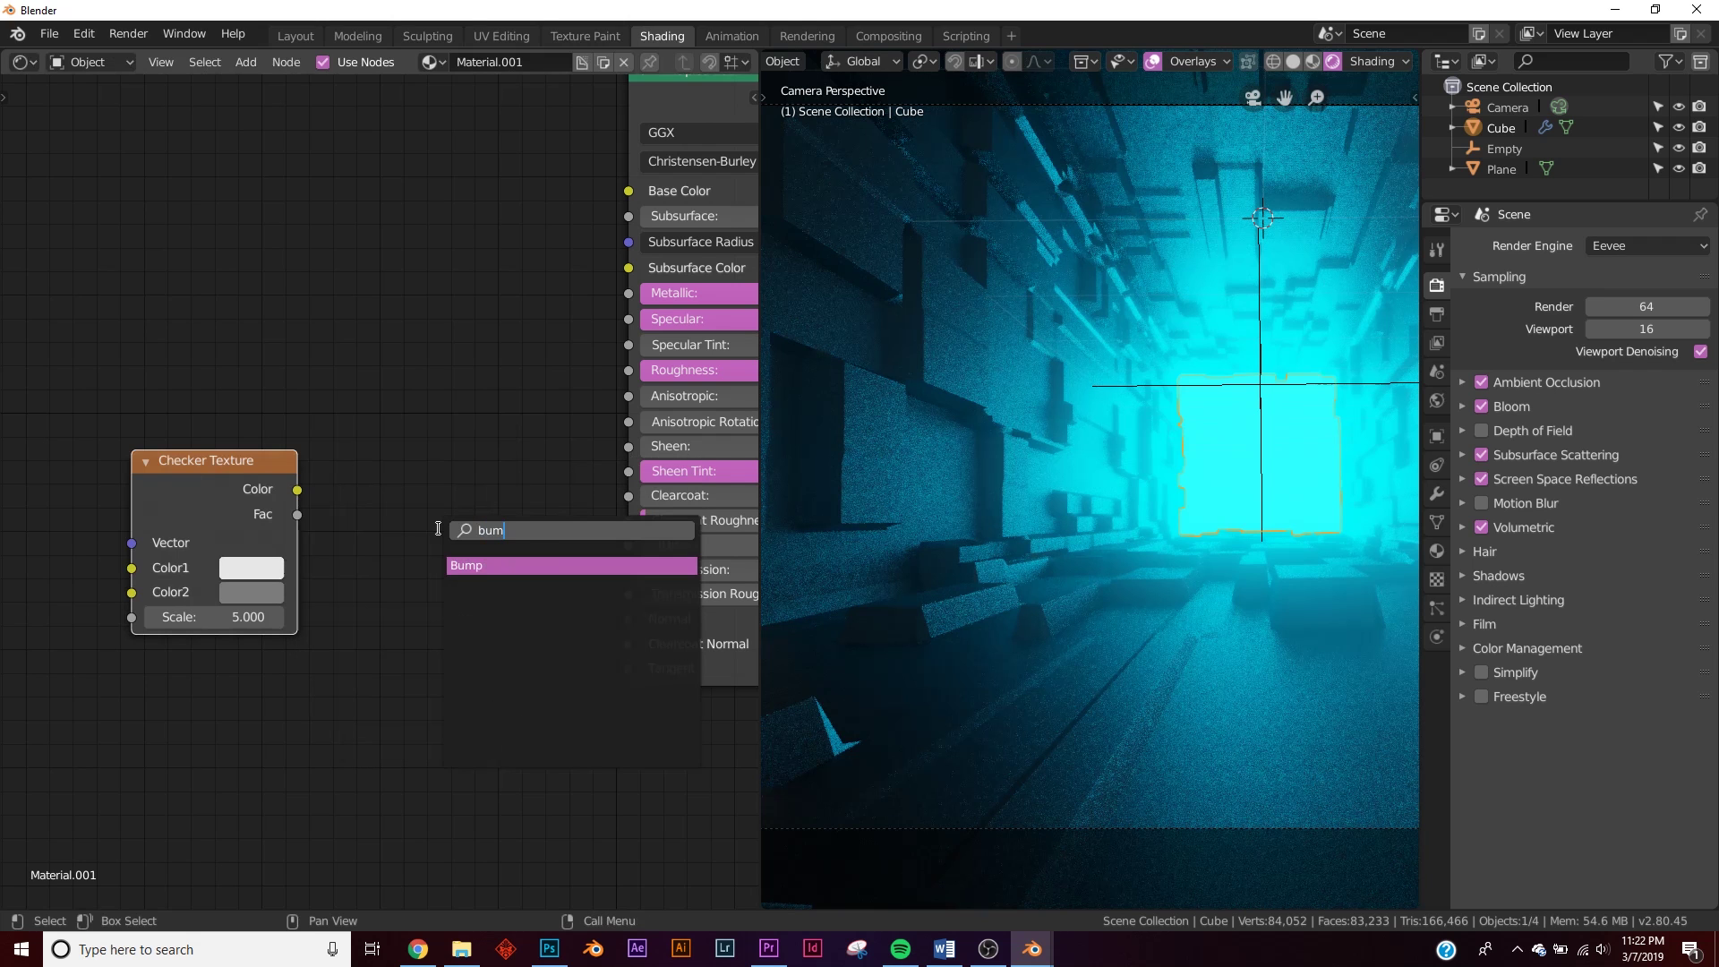
left_click(480, 564)
left_click(480, 564)
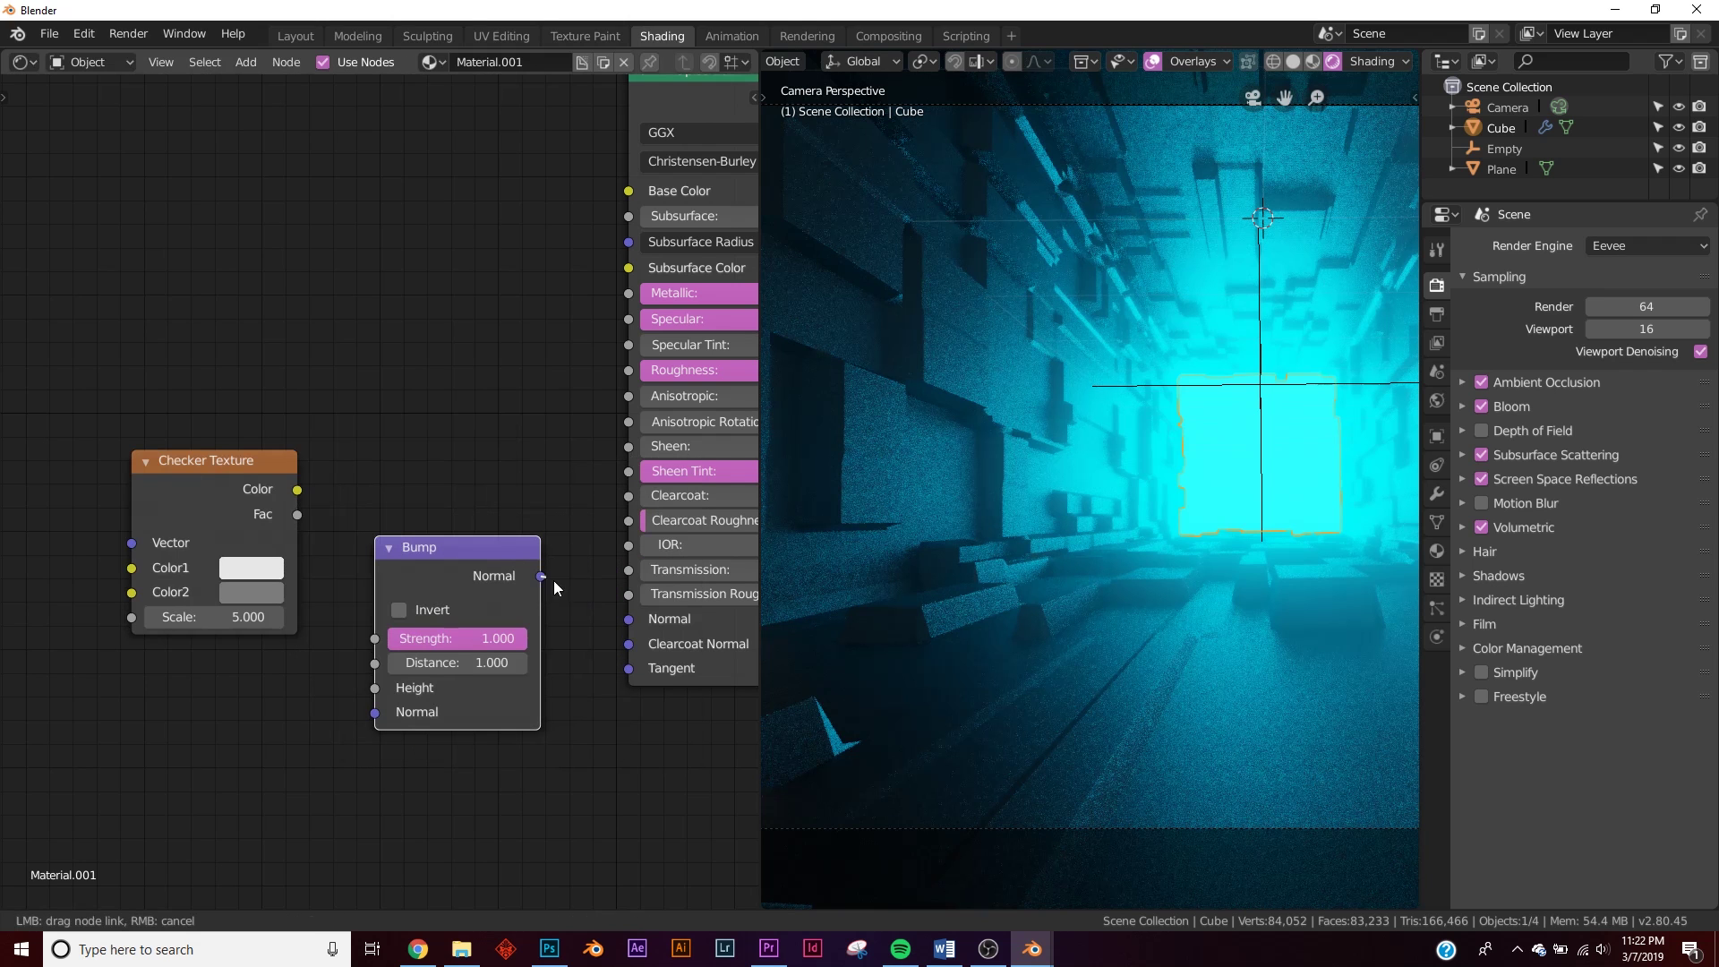
left_click_drag(541, 576, 628, 618)
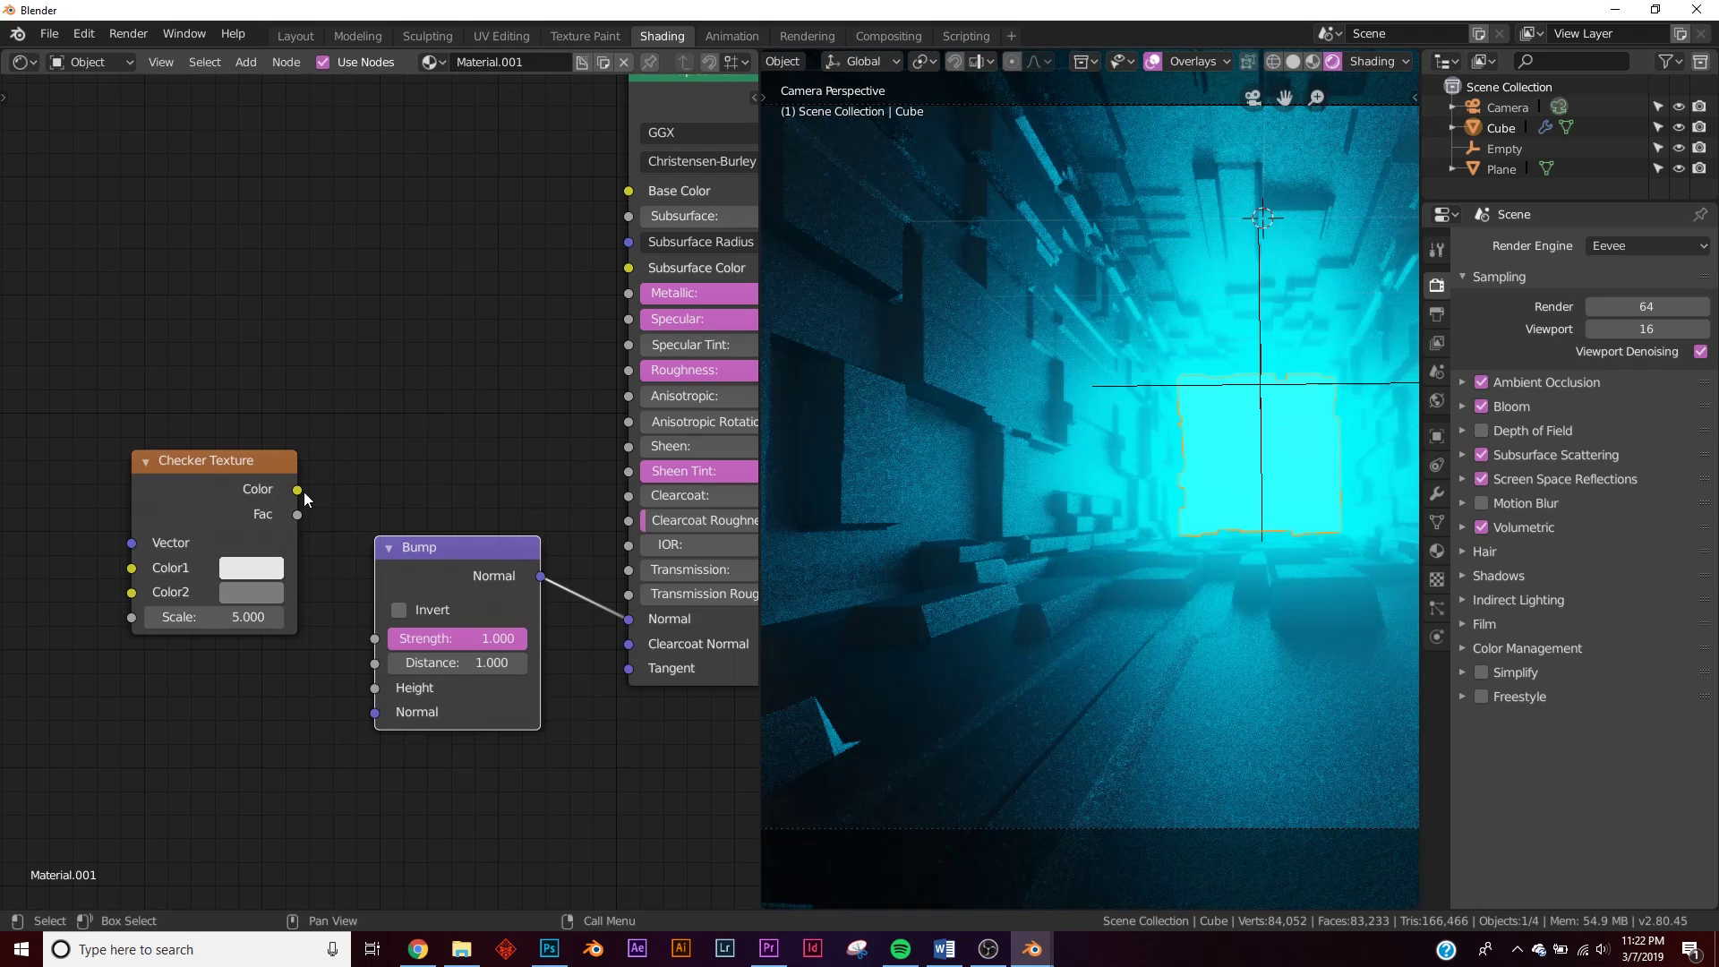
left_click_drag(297, 490, 375, 686)
- Set the Checker Texture's scale to 27.5 while checking the pattern on the tunnel walls
left_click_drag(192, 626, 277, 627)
middle_click_drag(1276, 537, 1058, 501, "shift")
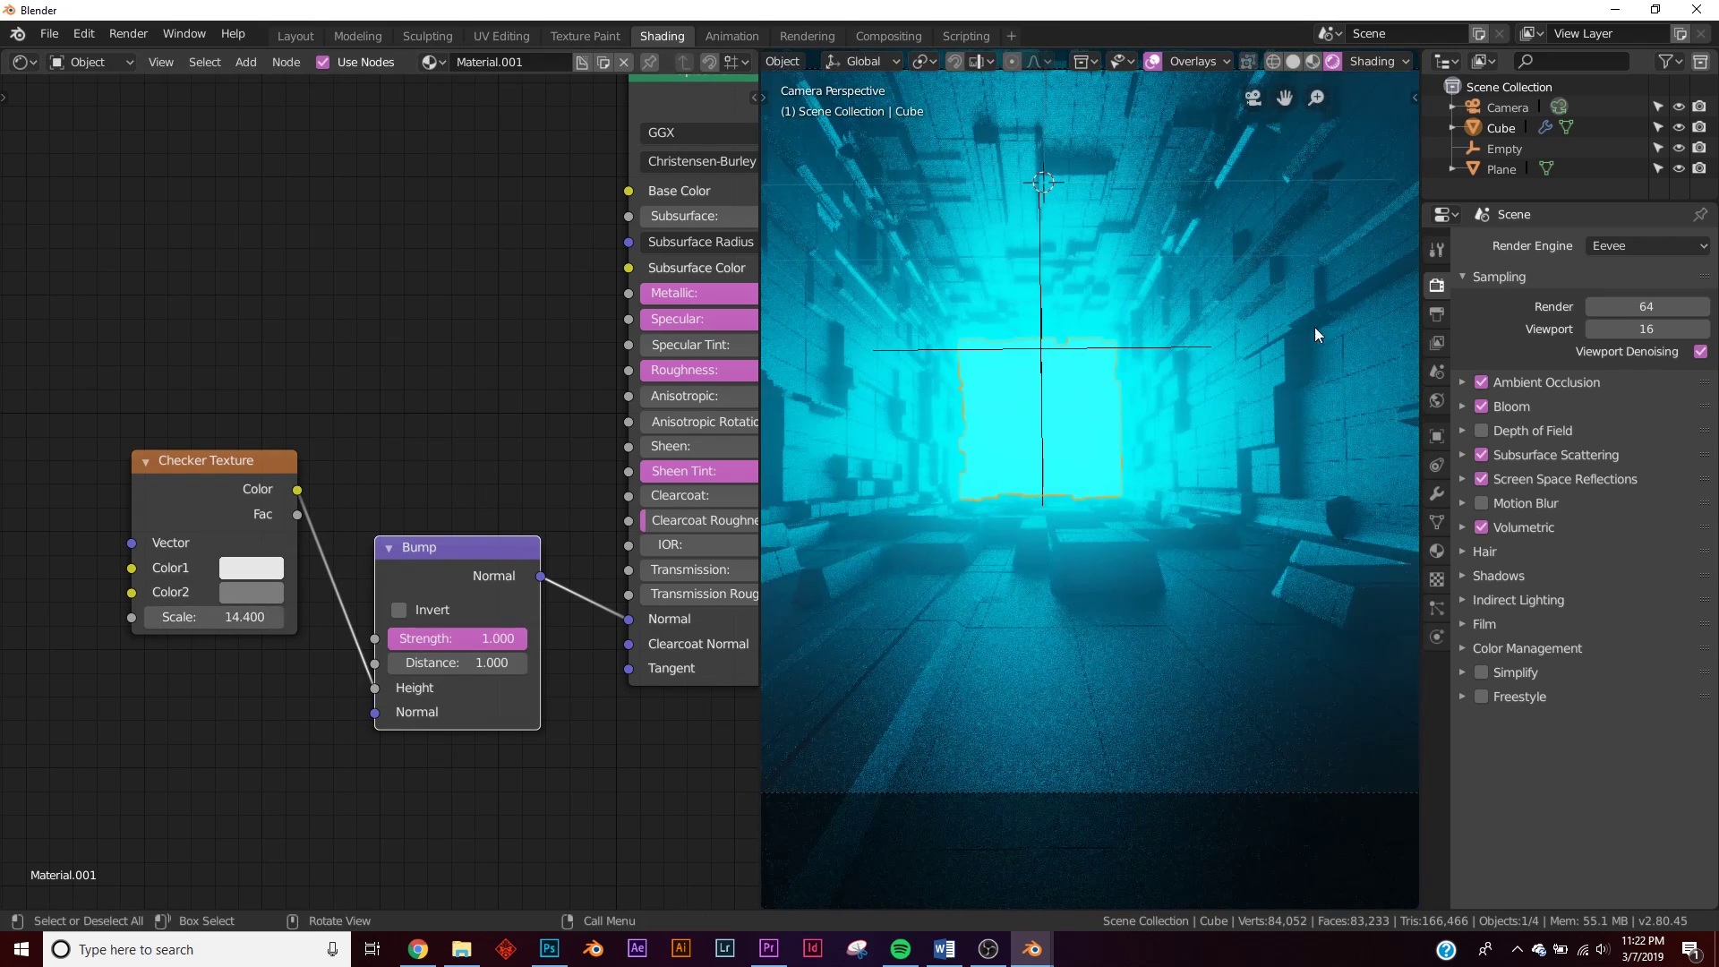
left_click_drag(243, 617, 453, 617)
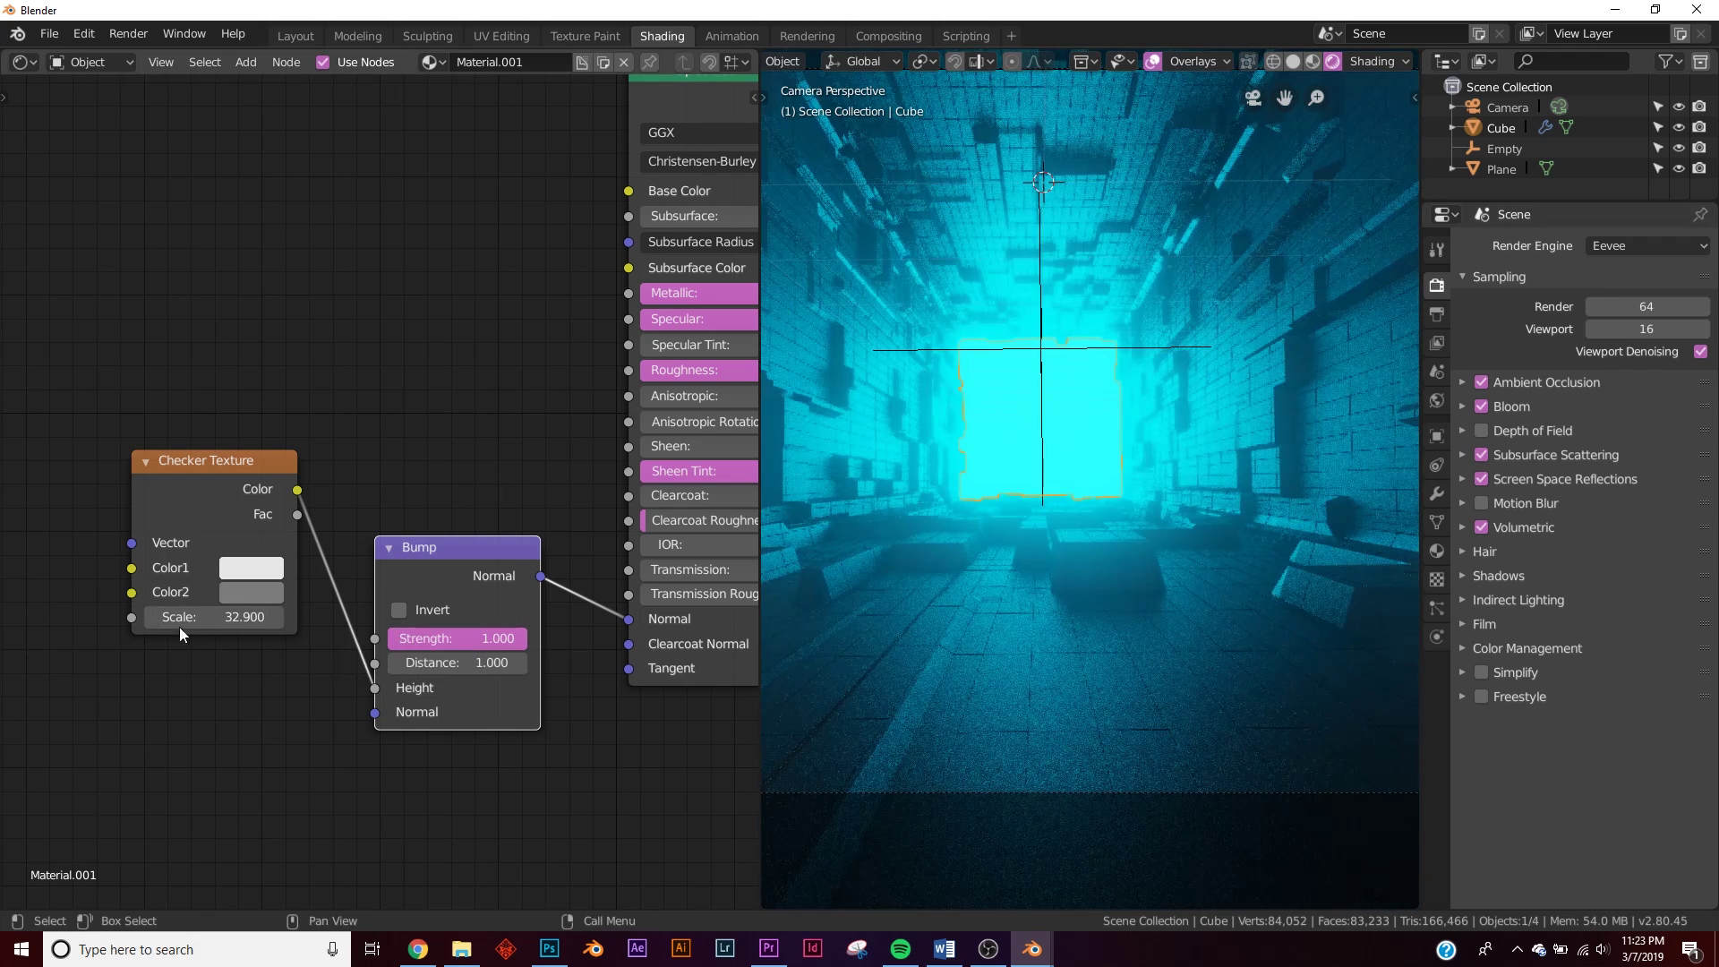
left_click_drag(179, 627, 131, 626)
- Add a Voronoi Texture node and connect its Color output to the Checker Texture's Vector input
middle_click_drag(288, 652, 436, 633)
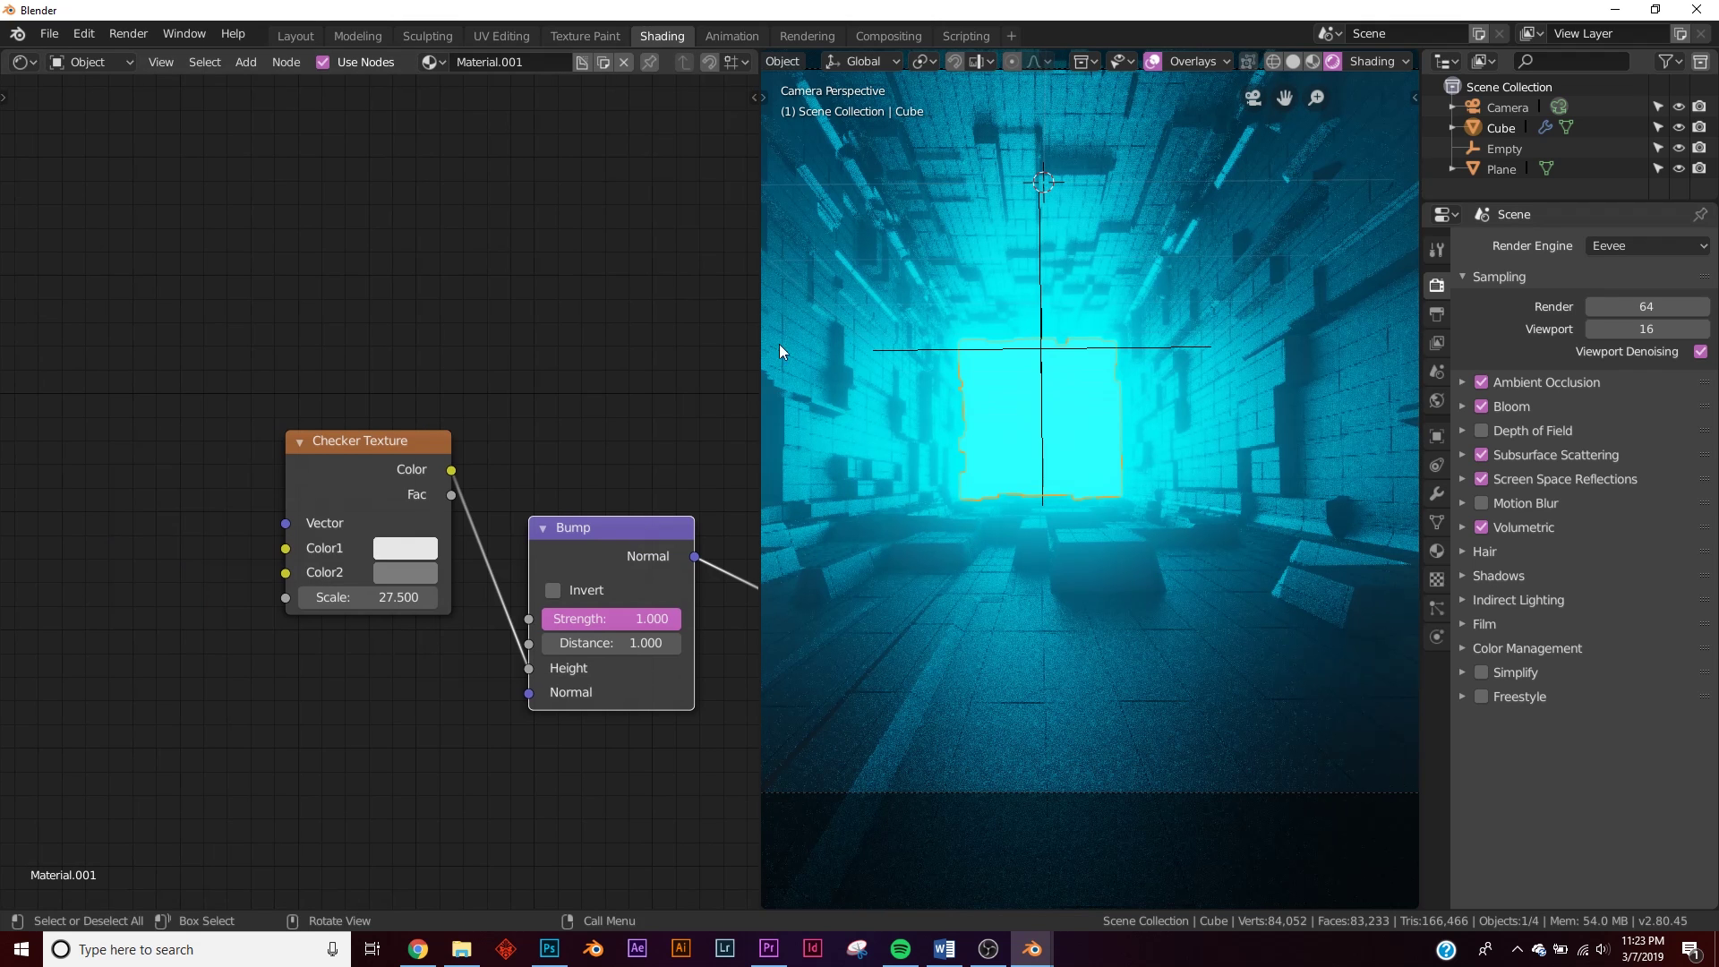
middle_click_drag(89, 653, 190, 647)
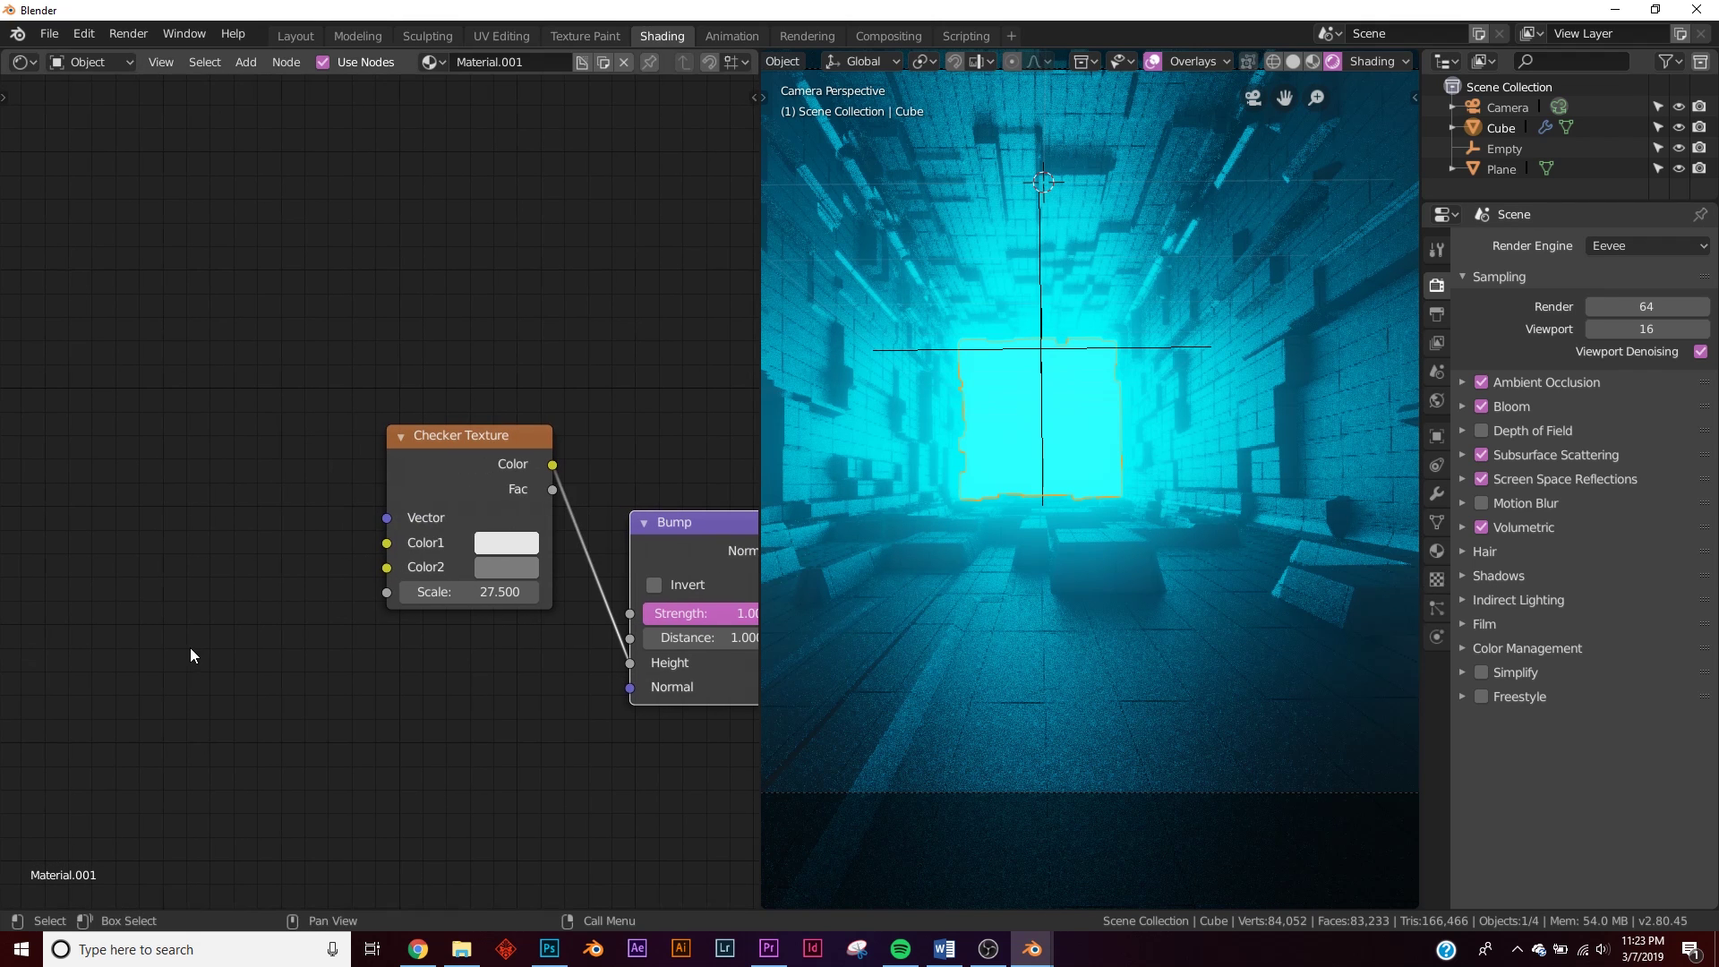
key("shift+a")
left_click(216, 480)
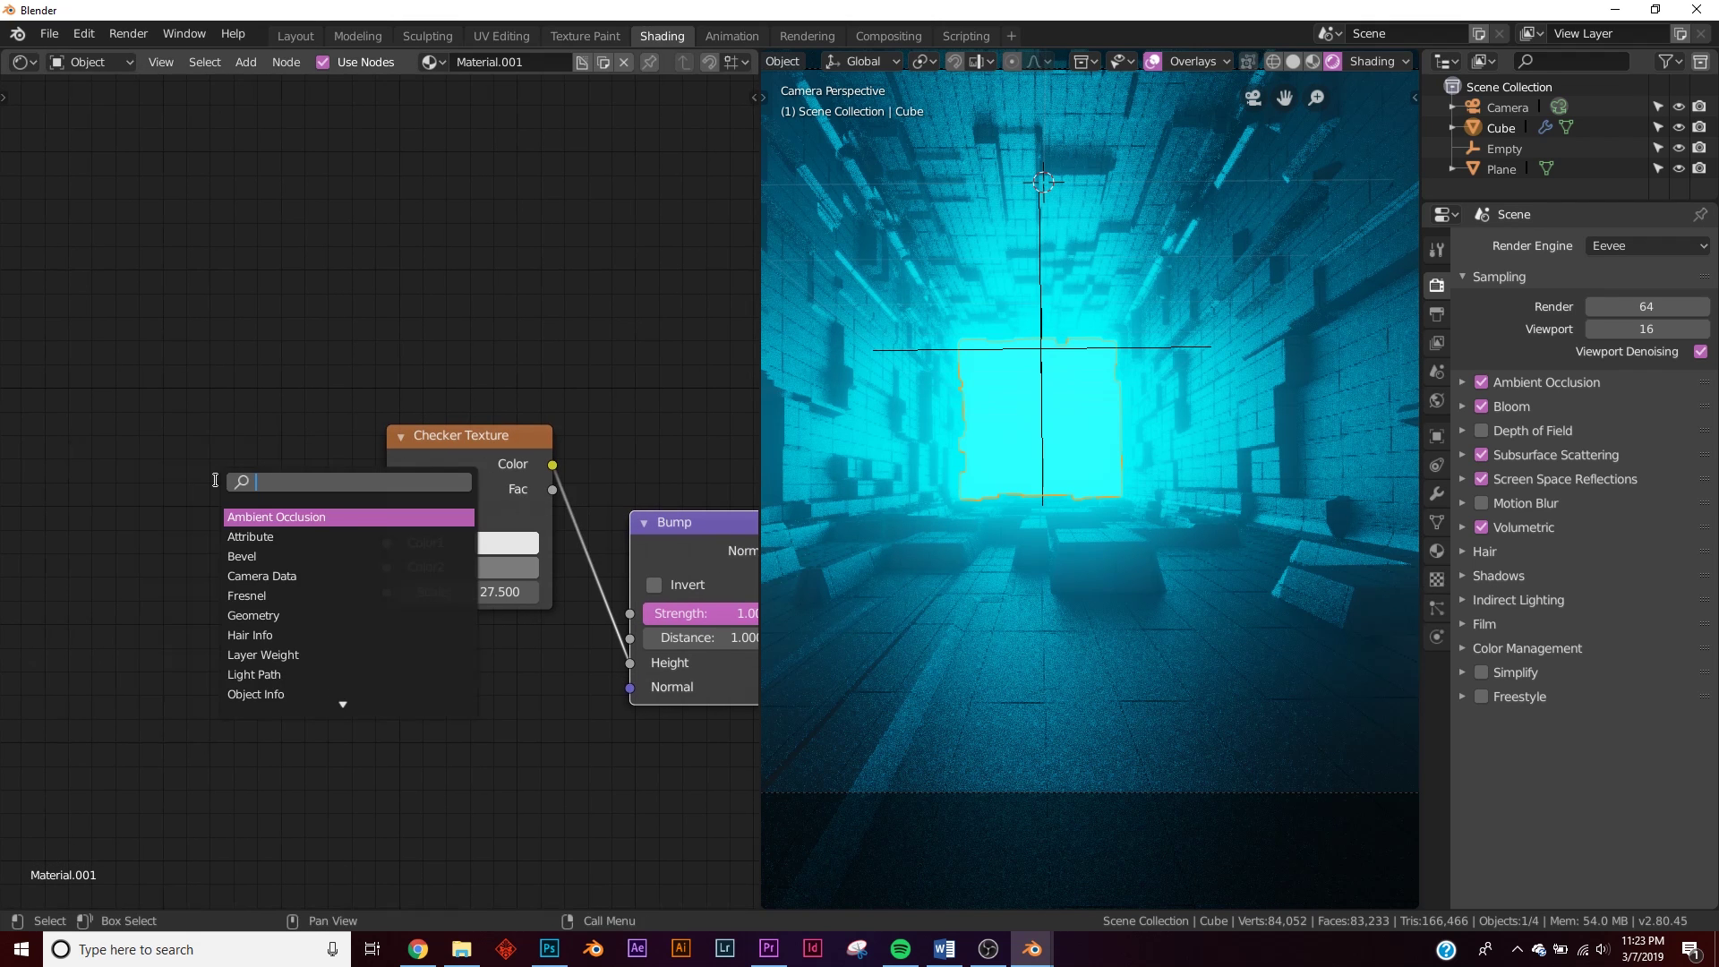
type("vor")
left_click(356, 519)
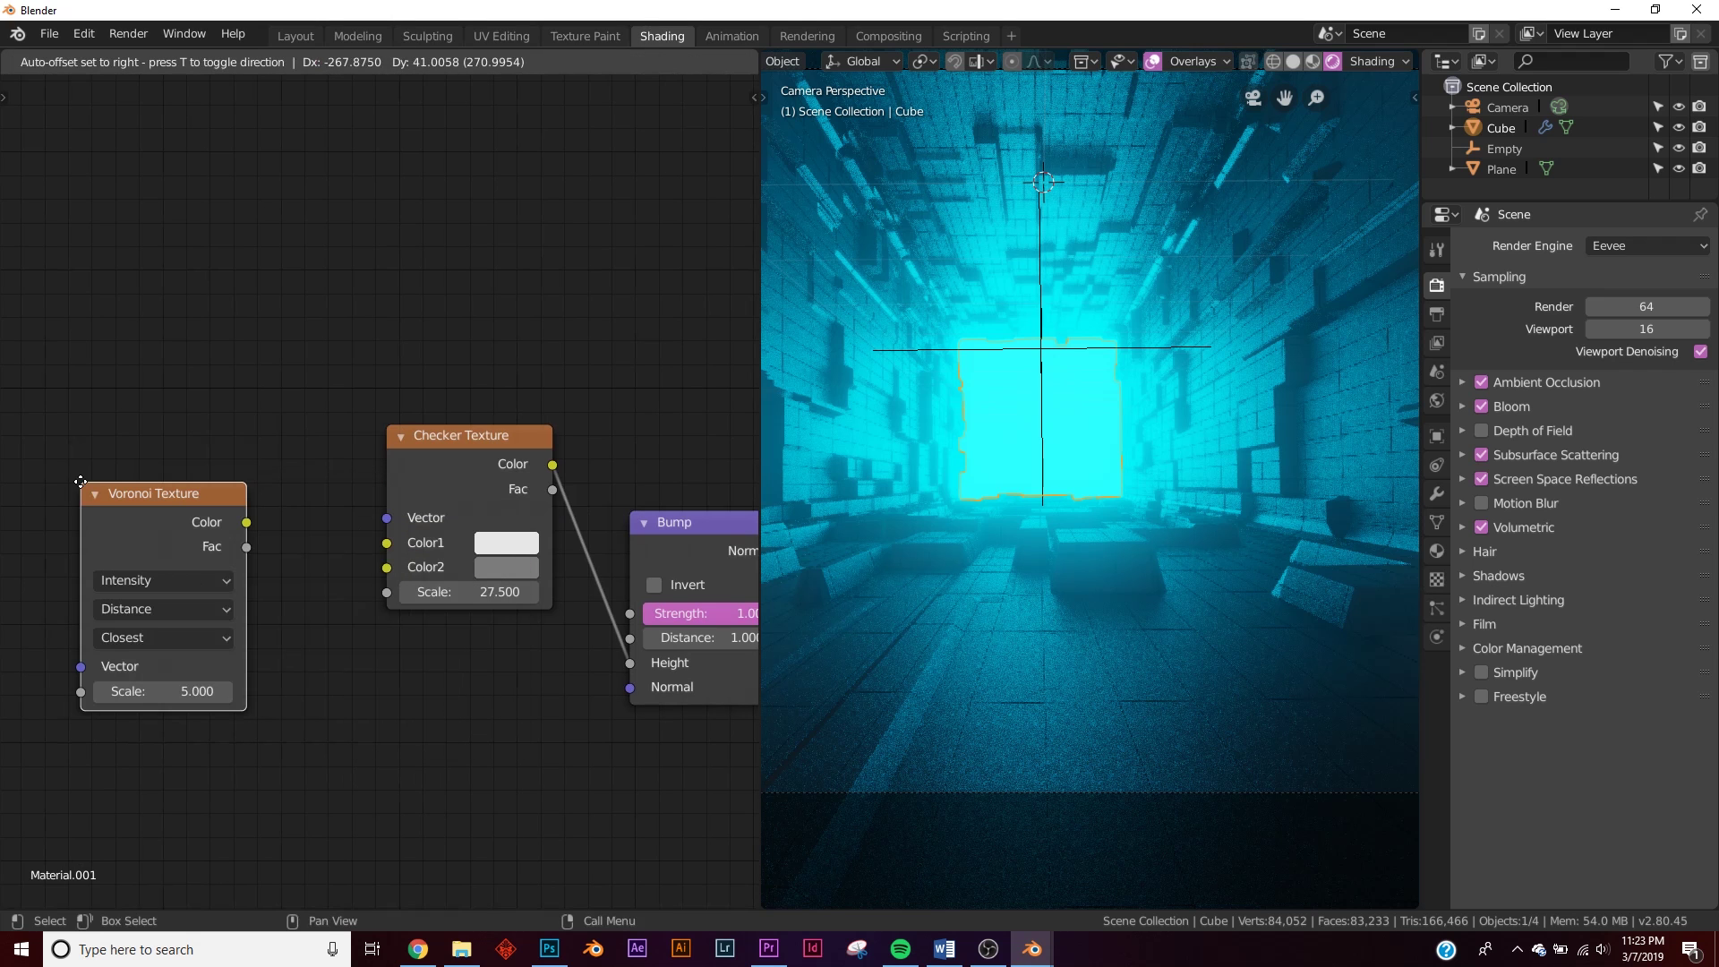
left_click(192, 517)
left_click_drag(248, 523, 386, 519)
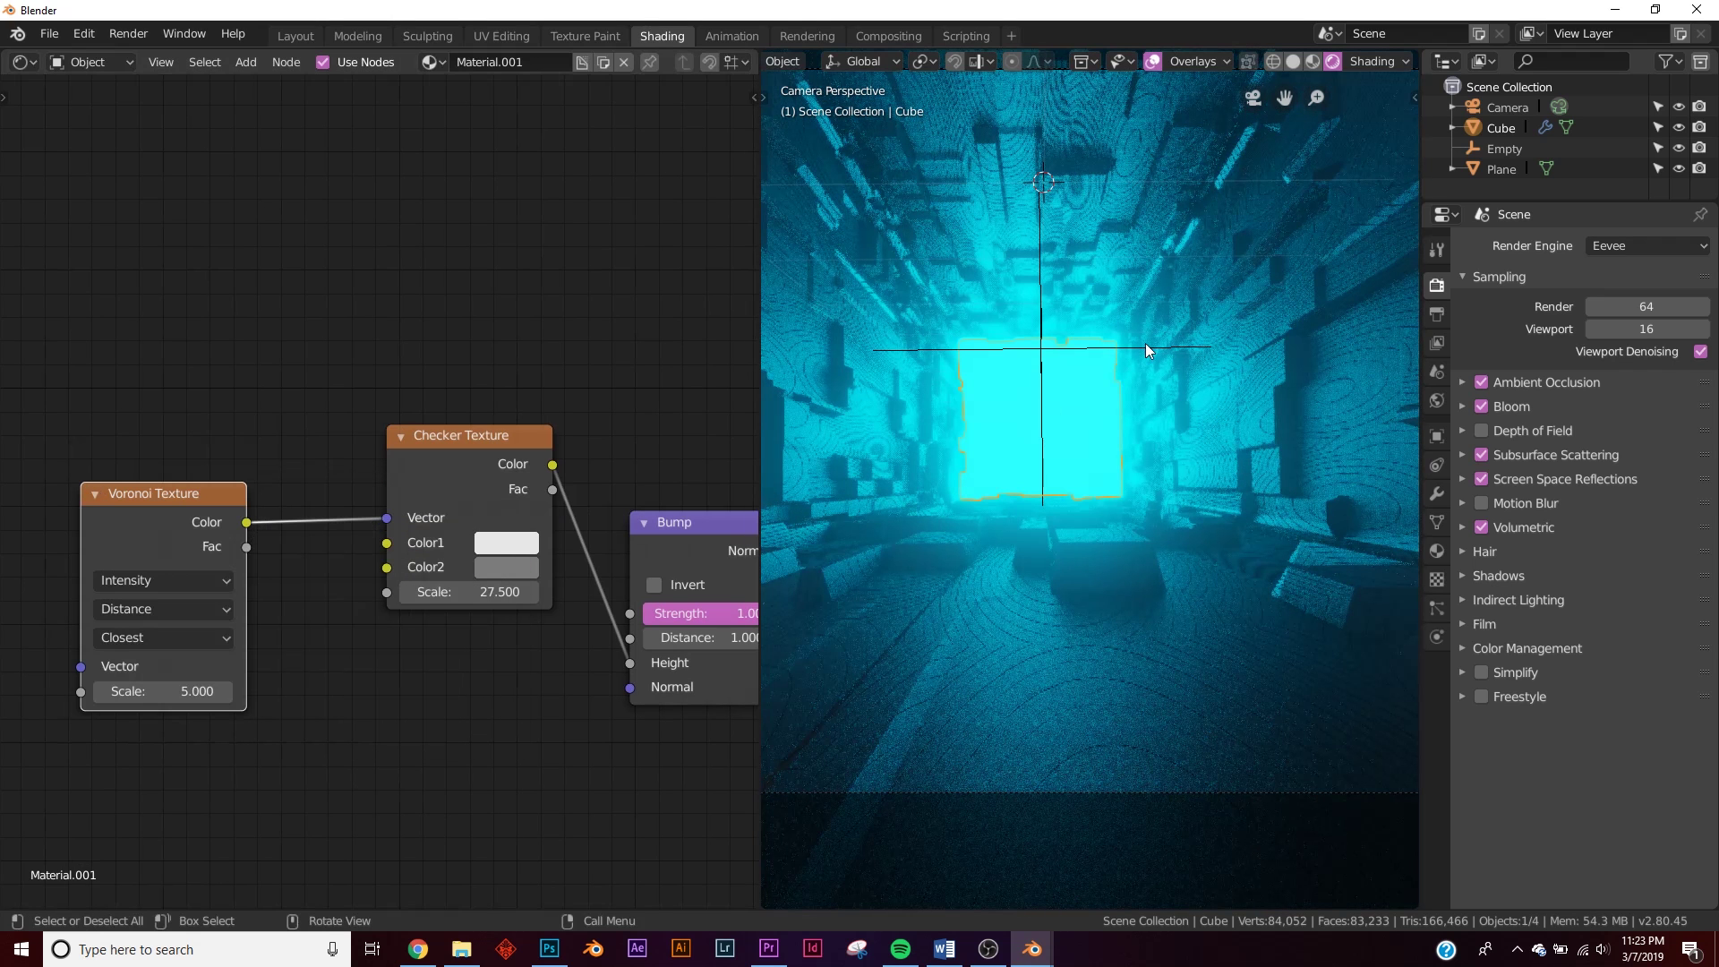
- Set the Voronoi Texture to the Chebychev metric with scale 2.7, and the Checker Texture's scale to 50.7
left_click(176, 607)
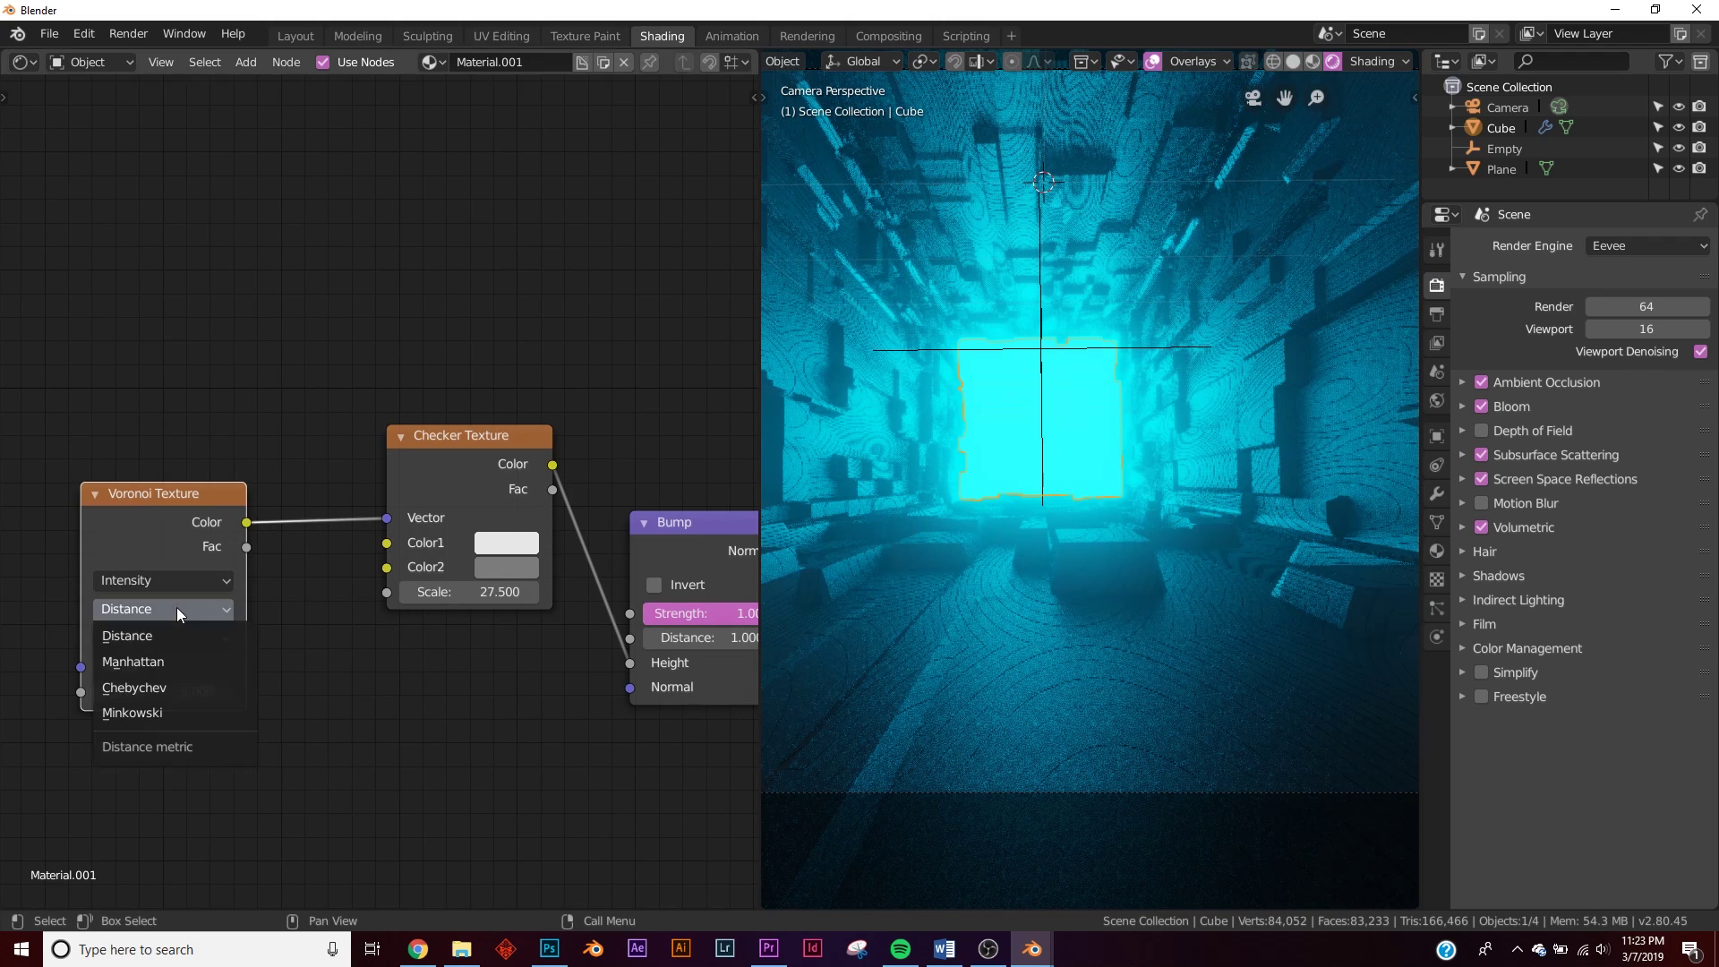
left_click(169, 688)
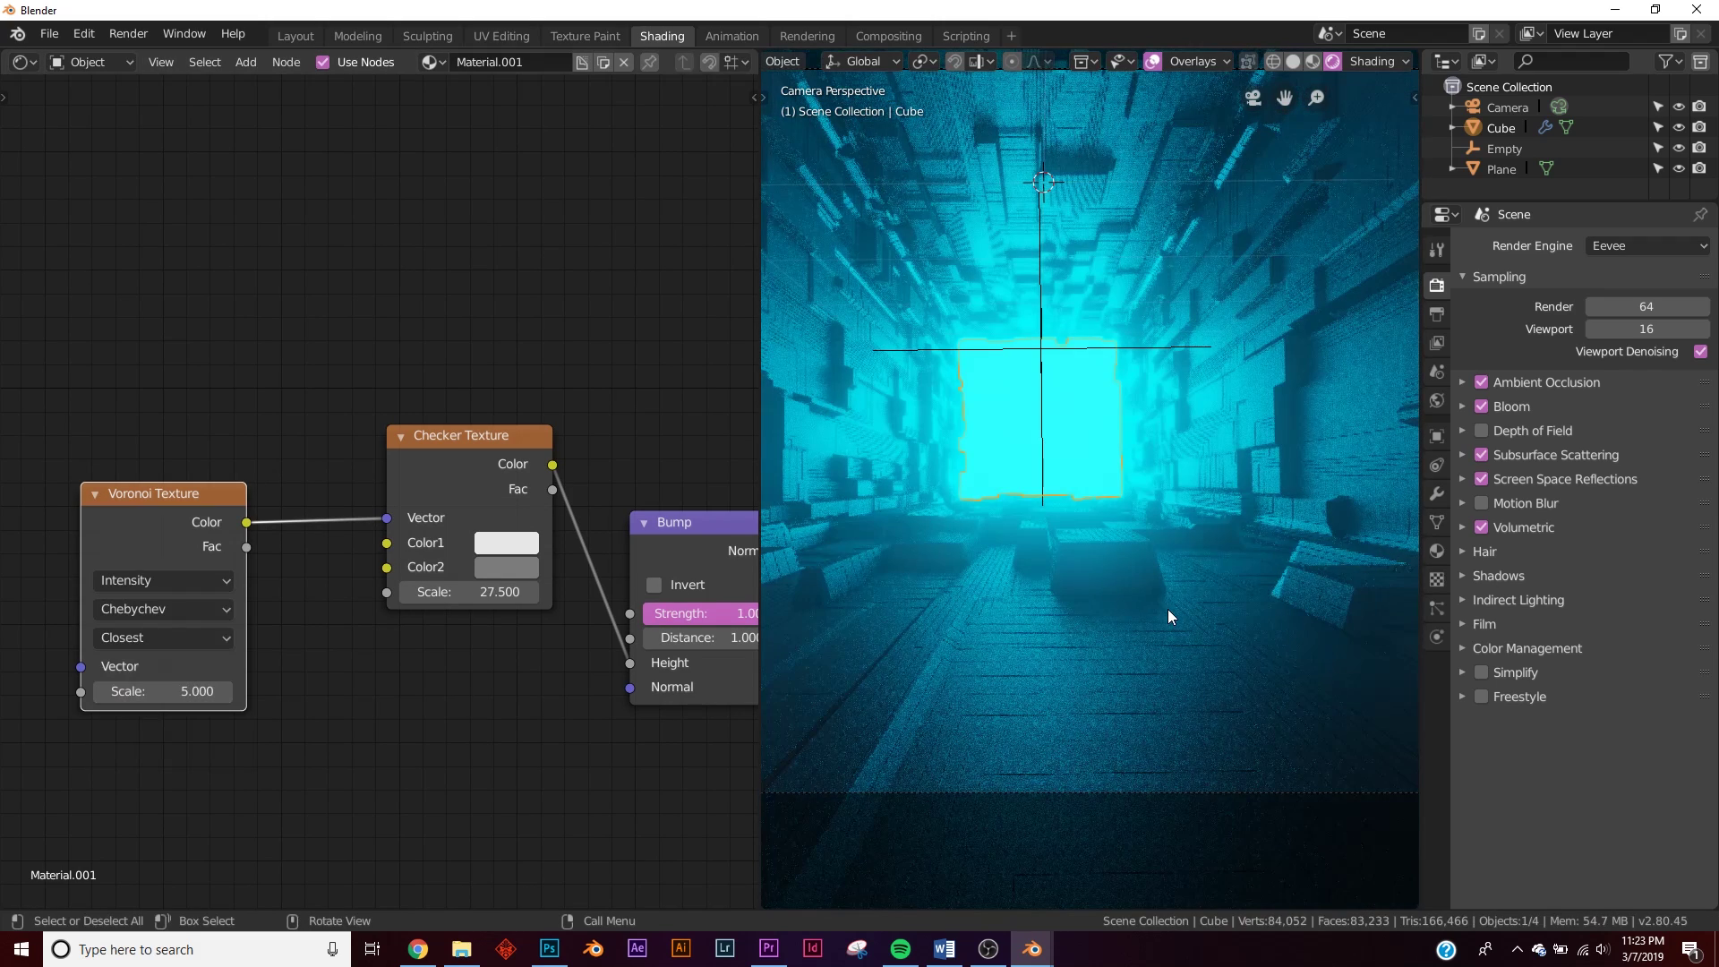
left_click_drag(479, 588, 412, 588)
middle_click_drag(1043, 562, 1231, 572, "shift")
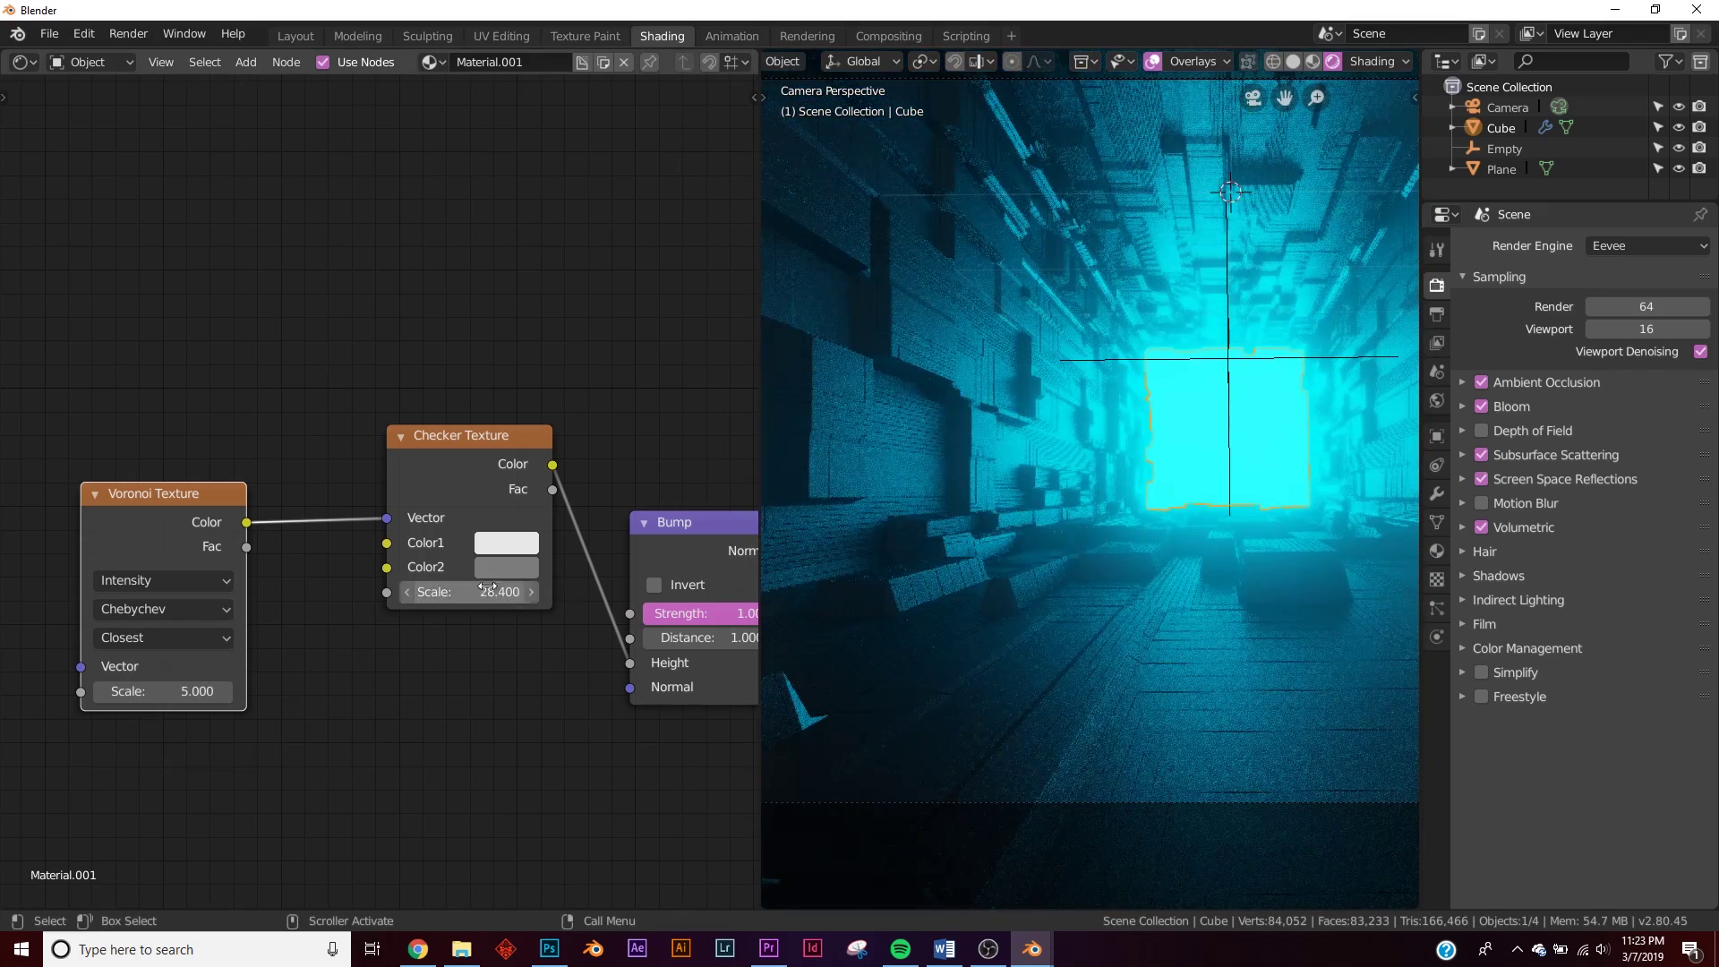
mouse_move(483, 590)
left_mouse_down()
mouse_move(538, 590)
mouse_move(501, 592)
left_mouse_up()
mouse_move(161, 691)
left_mouse_down()
mouse_move(211, 691)
mouse_move(146, 692)
left_mouse_up()
middle_click_drag(1404, 430, 1269, 422, "shift")
- Add a ColorRamp node and connect its Color output to the Principled BSDF's Roughness
middle_click_drag(438, 614, 224, 670)
scroll(384, 415, "down", 5)
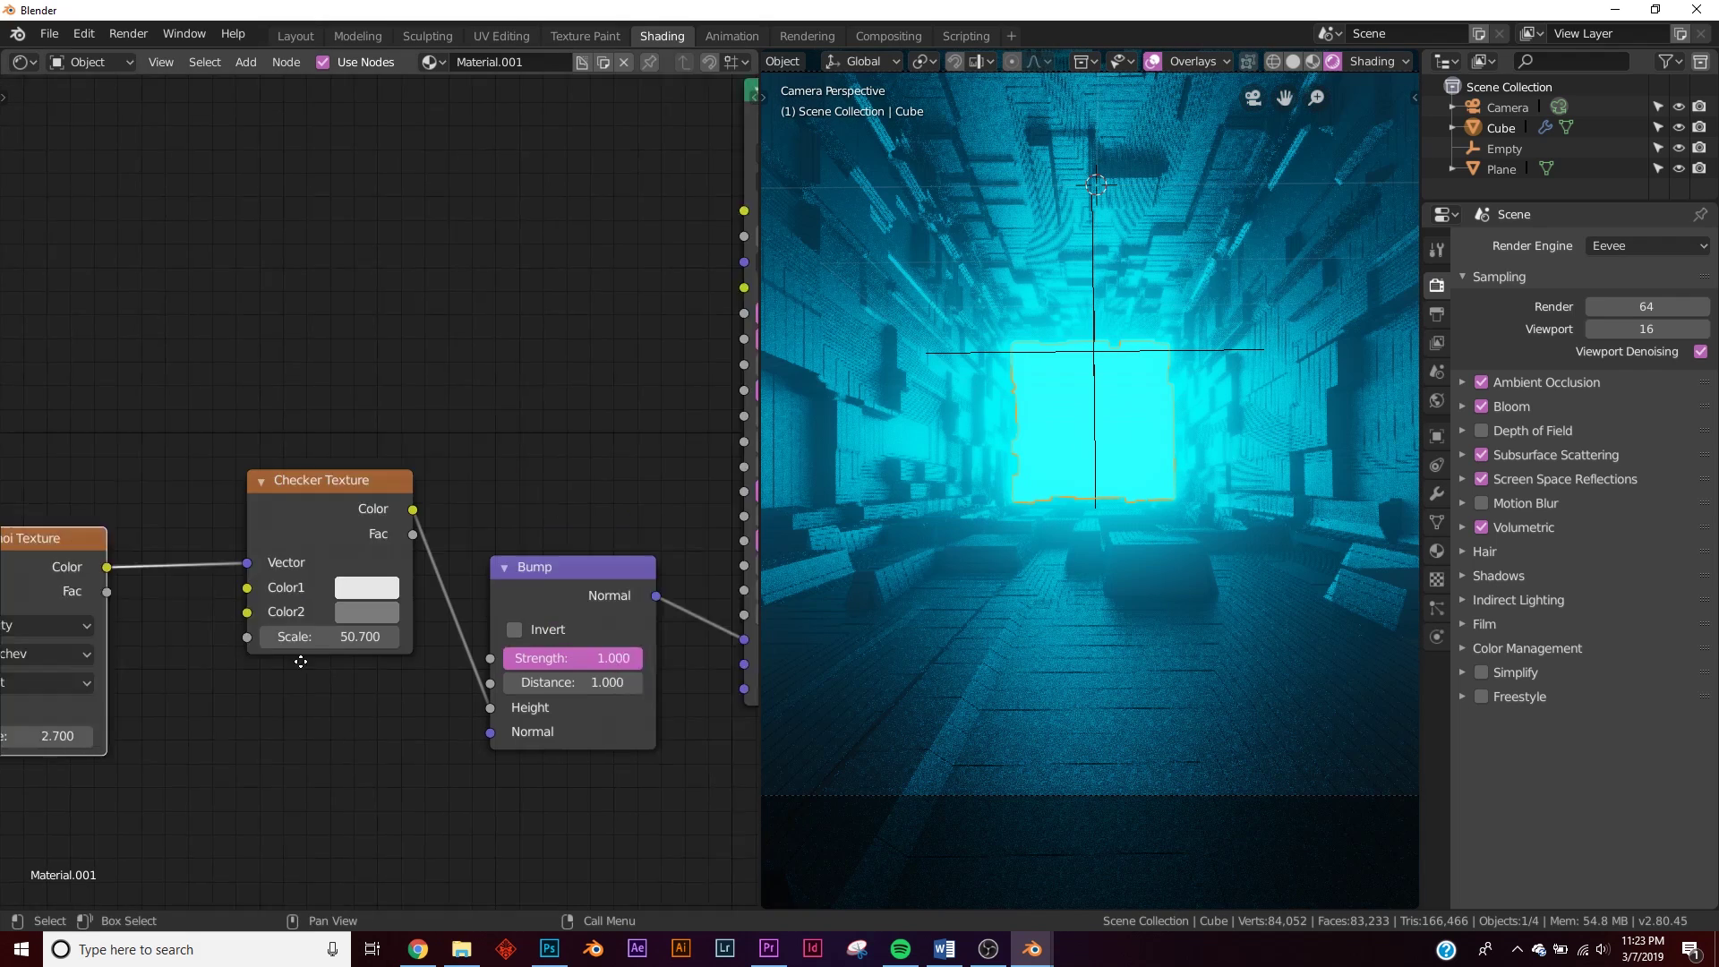
key("shift+a")
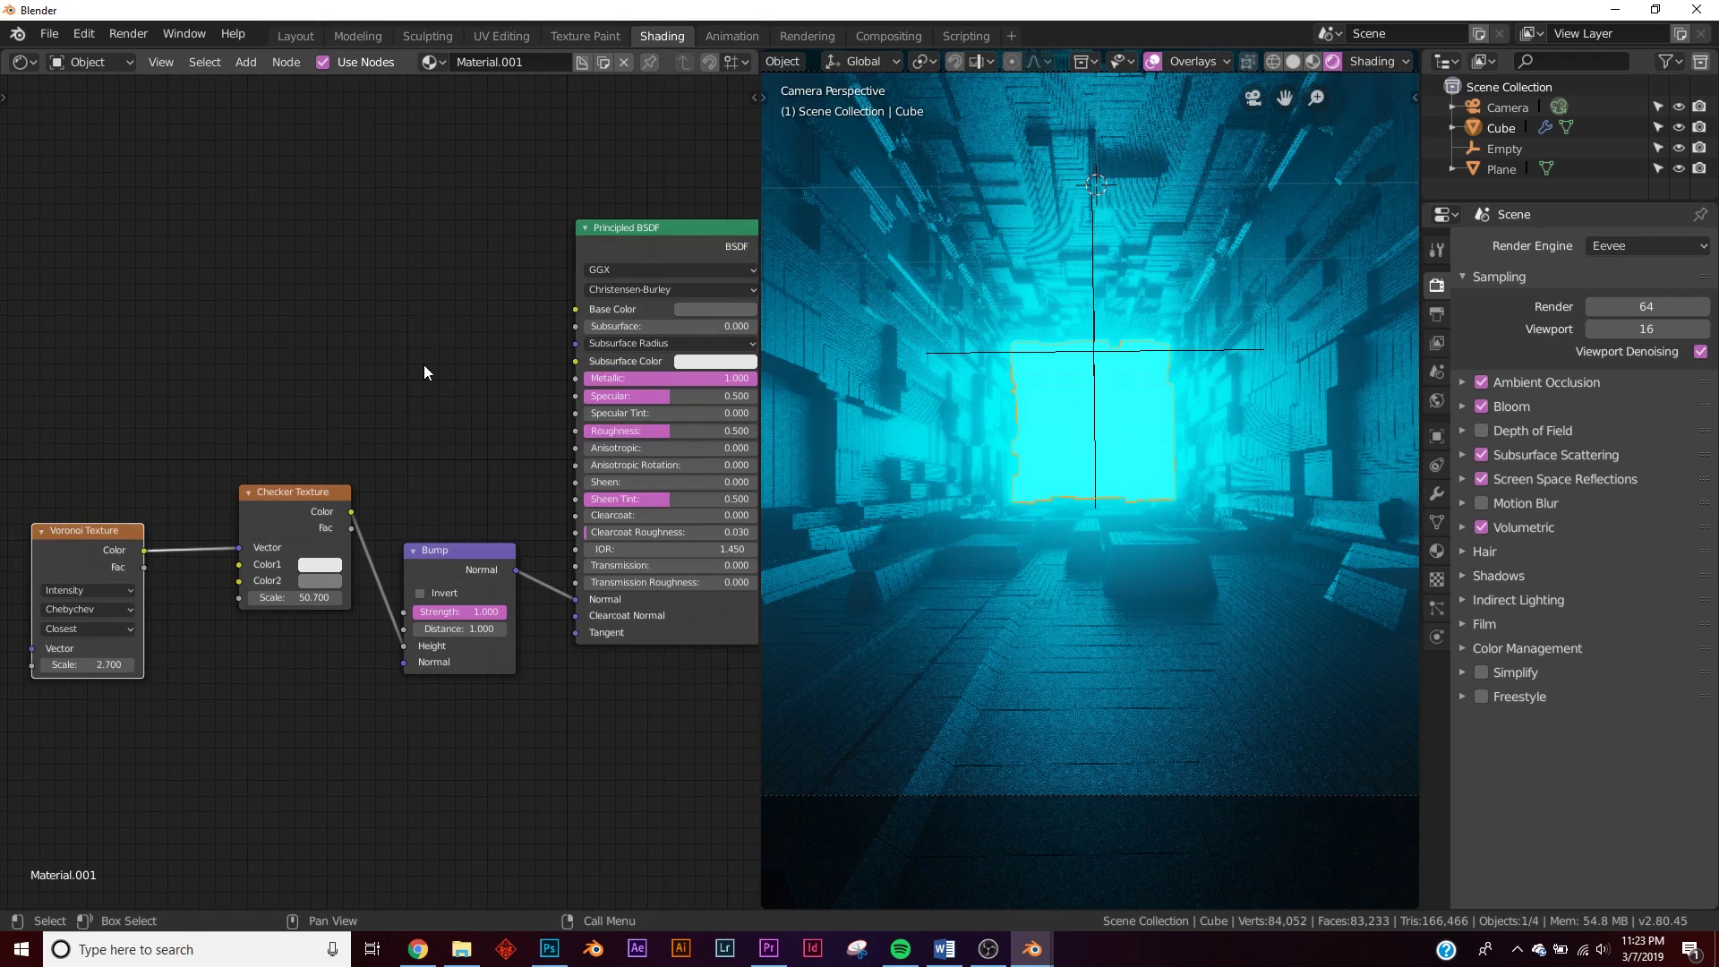
left_click(425, 367)
type("colorr")
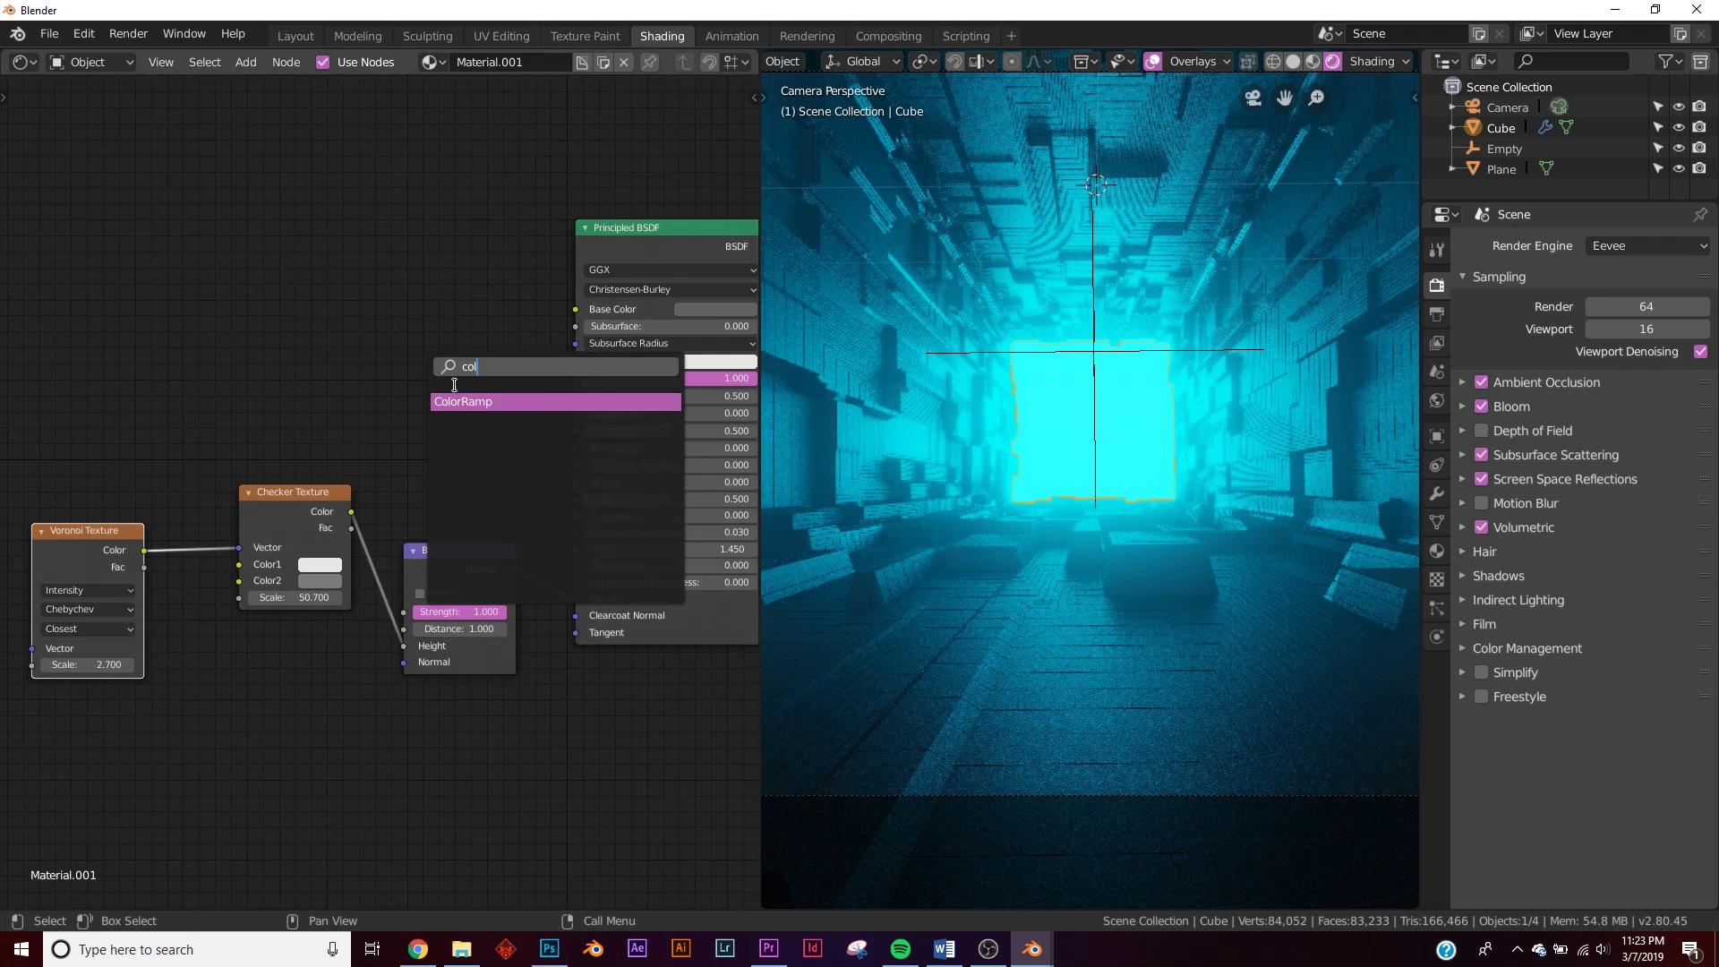
key("Return")
left_click(324, 314)
left_click_drag(256, 509, 225, 538)
left_click_drag(532, 346, 575, 431)
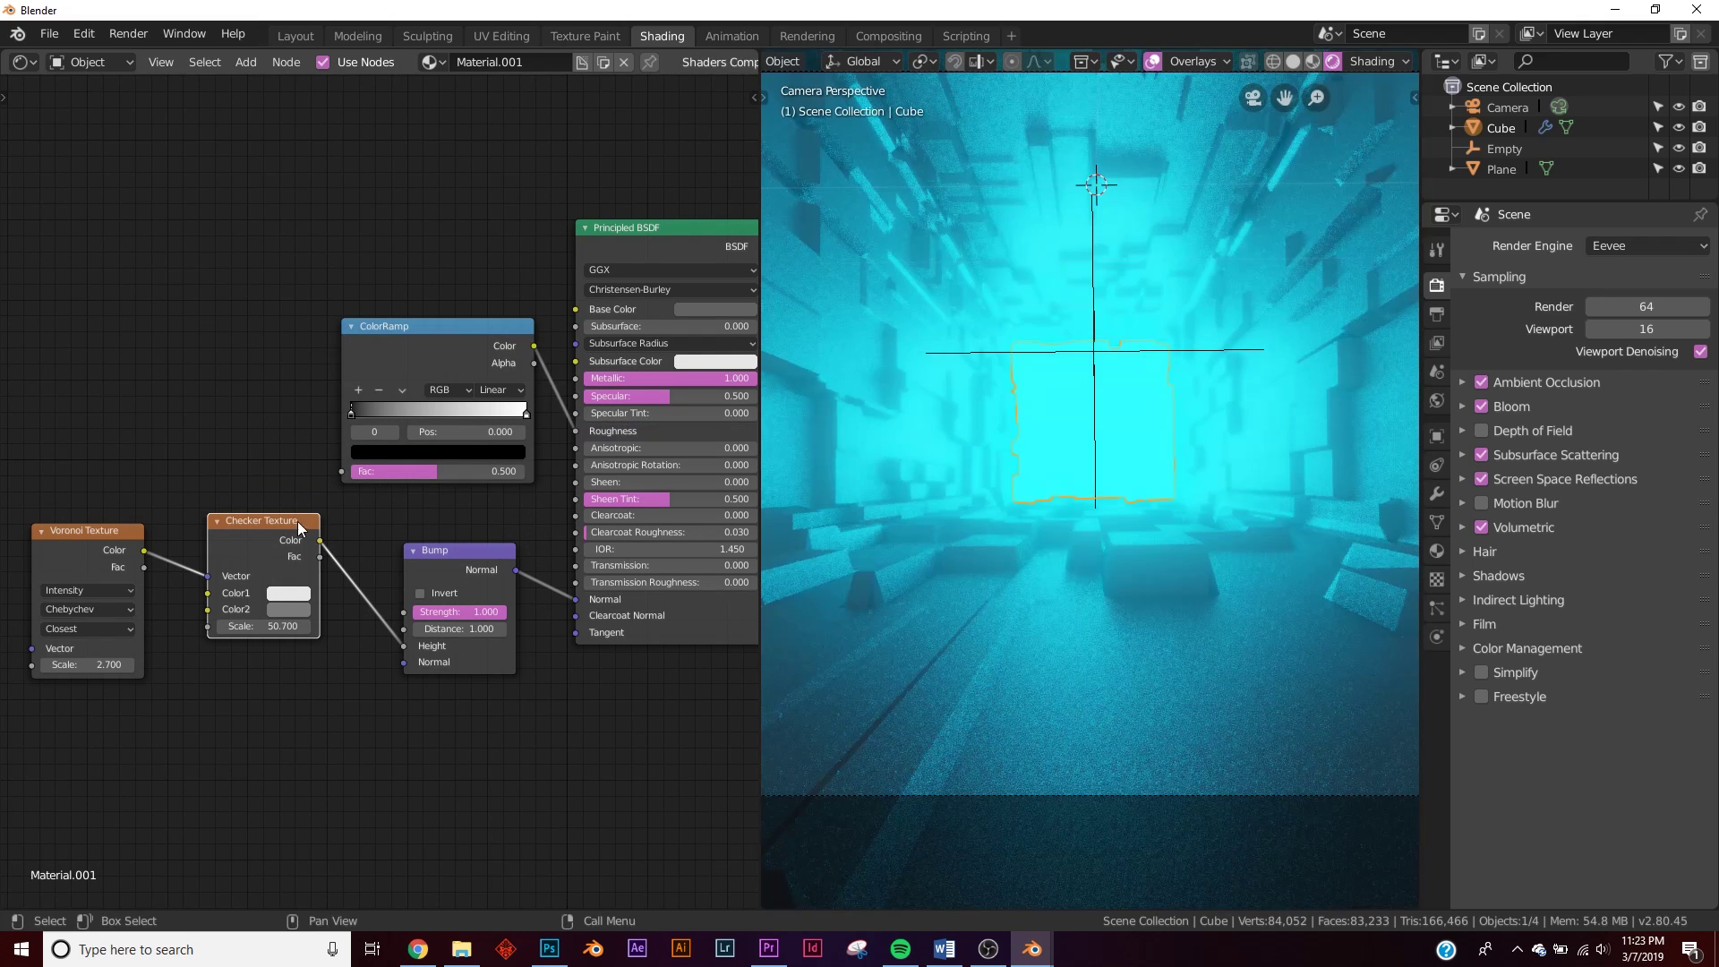
- Connect the Checker Texture's Color to the ColorRamp's Fac and set the checker scale to 18
left_click_drag(321, 541, 344, 470)
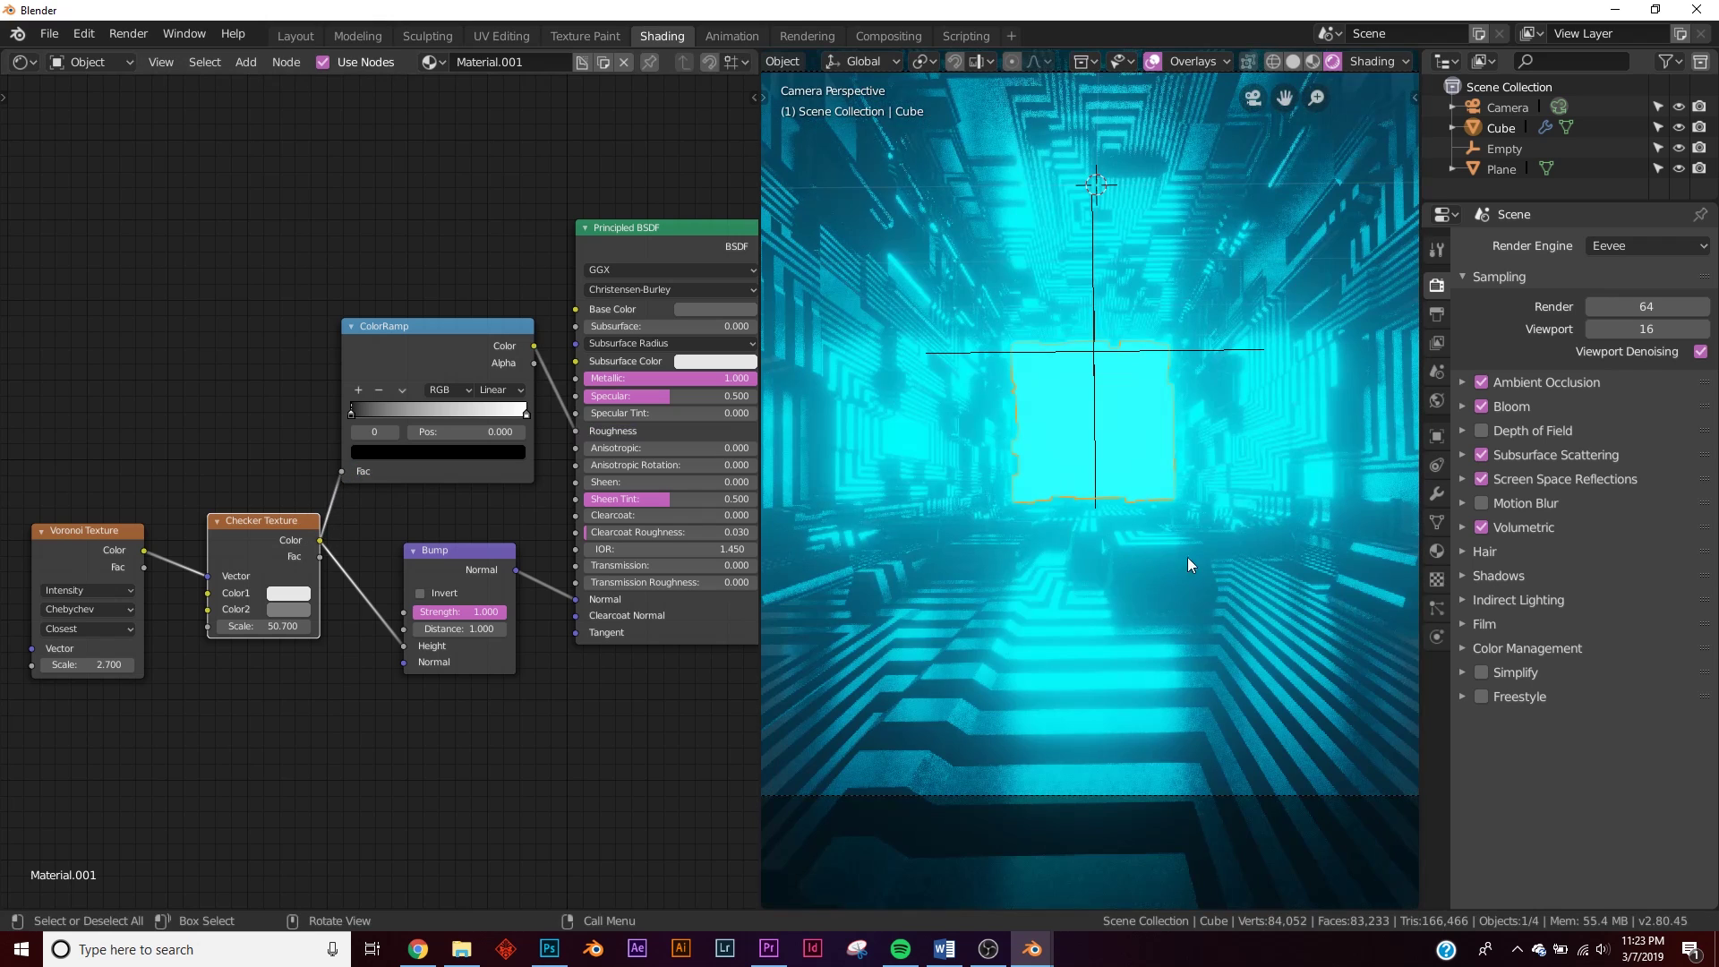
scroll(1188, 557, "down", 1)
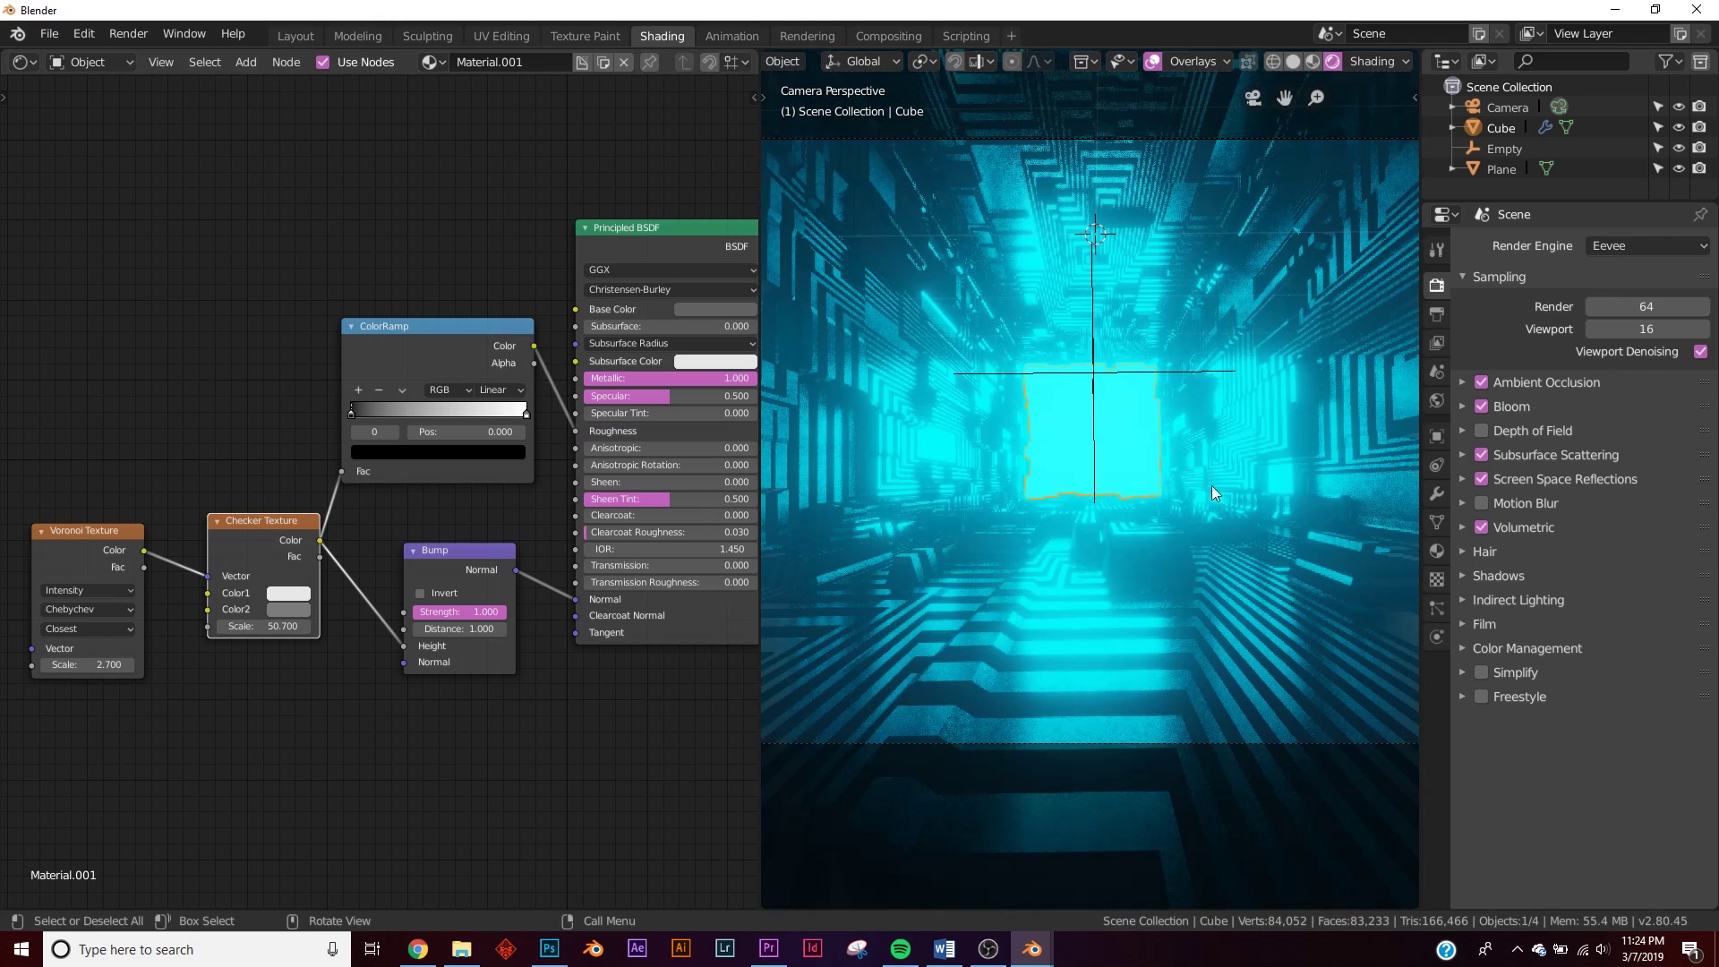
left_click_drag(268, 625, 103, 626)
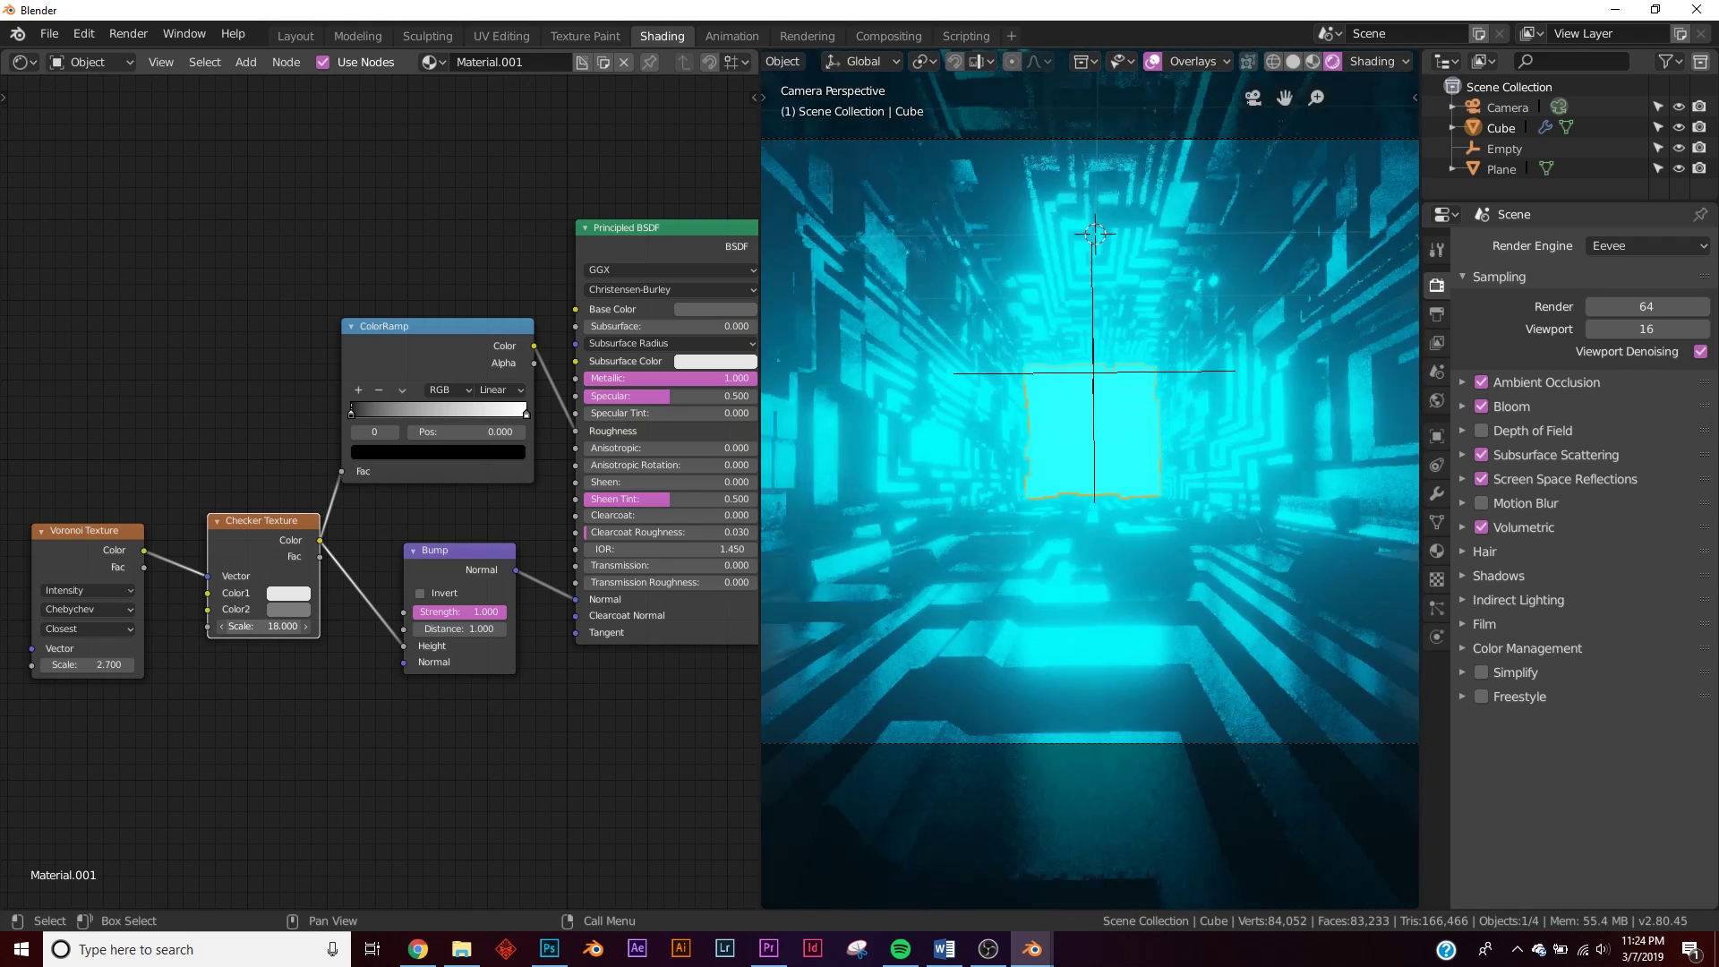
- Darken the ColorRamp's white stop at position 1.000 to a light grey
scroll(381, 492, "up", 3)
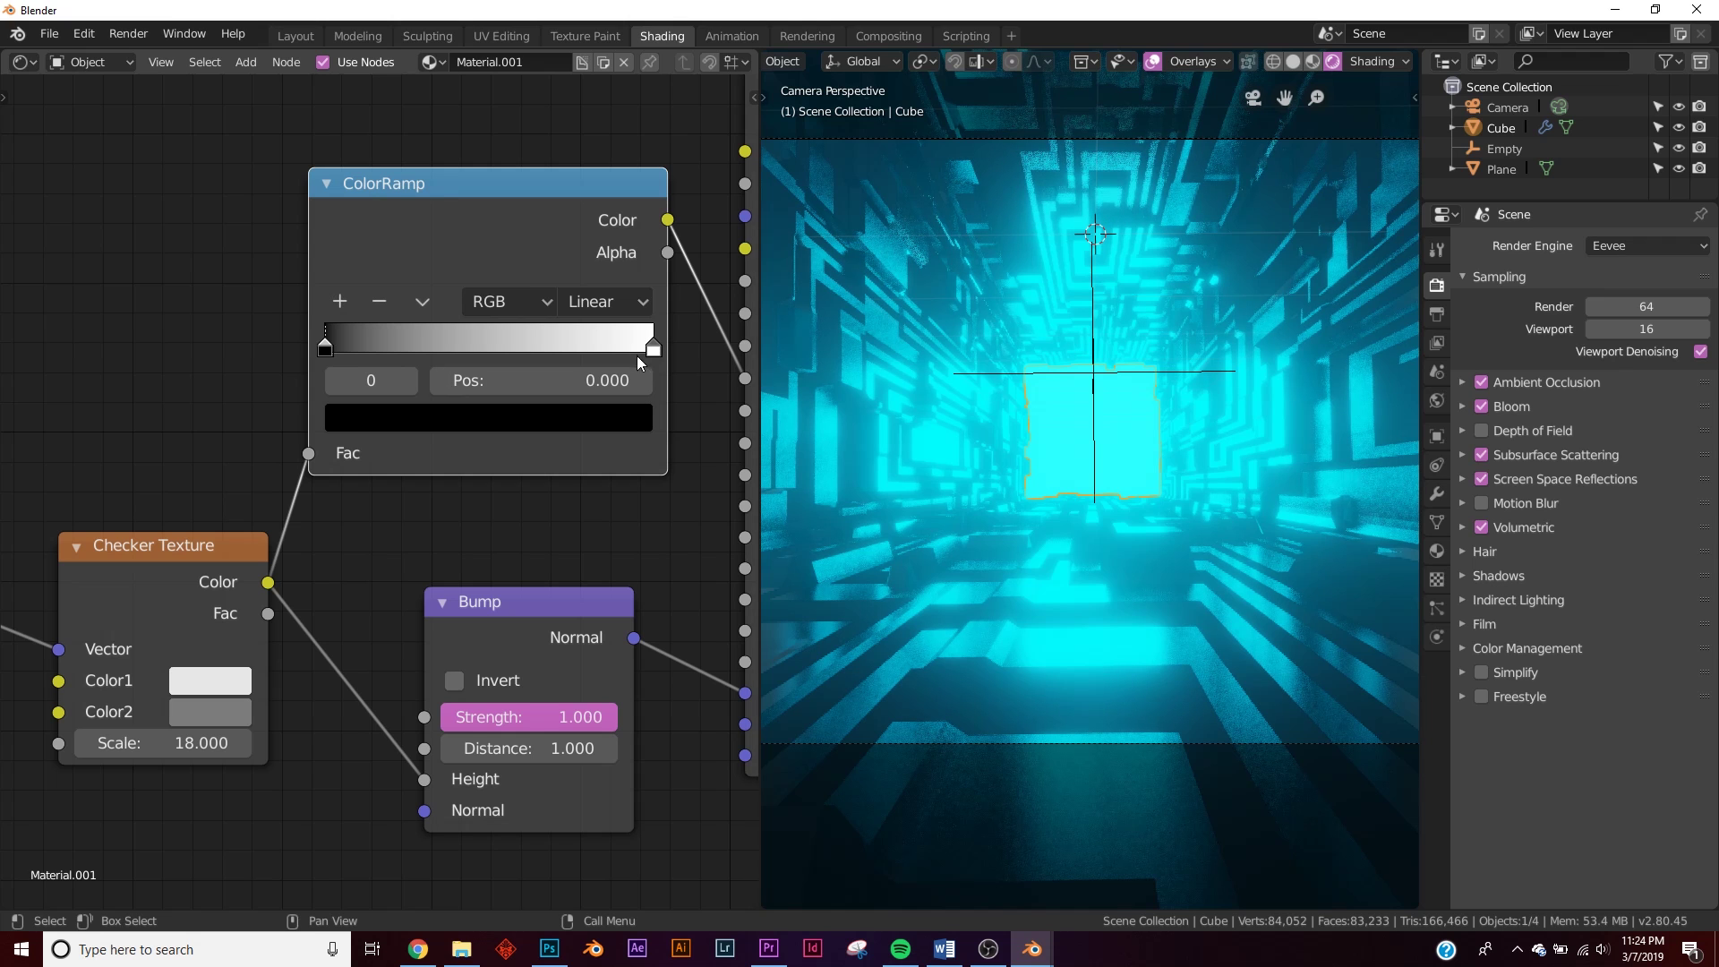
left_click(408, 380)
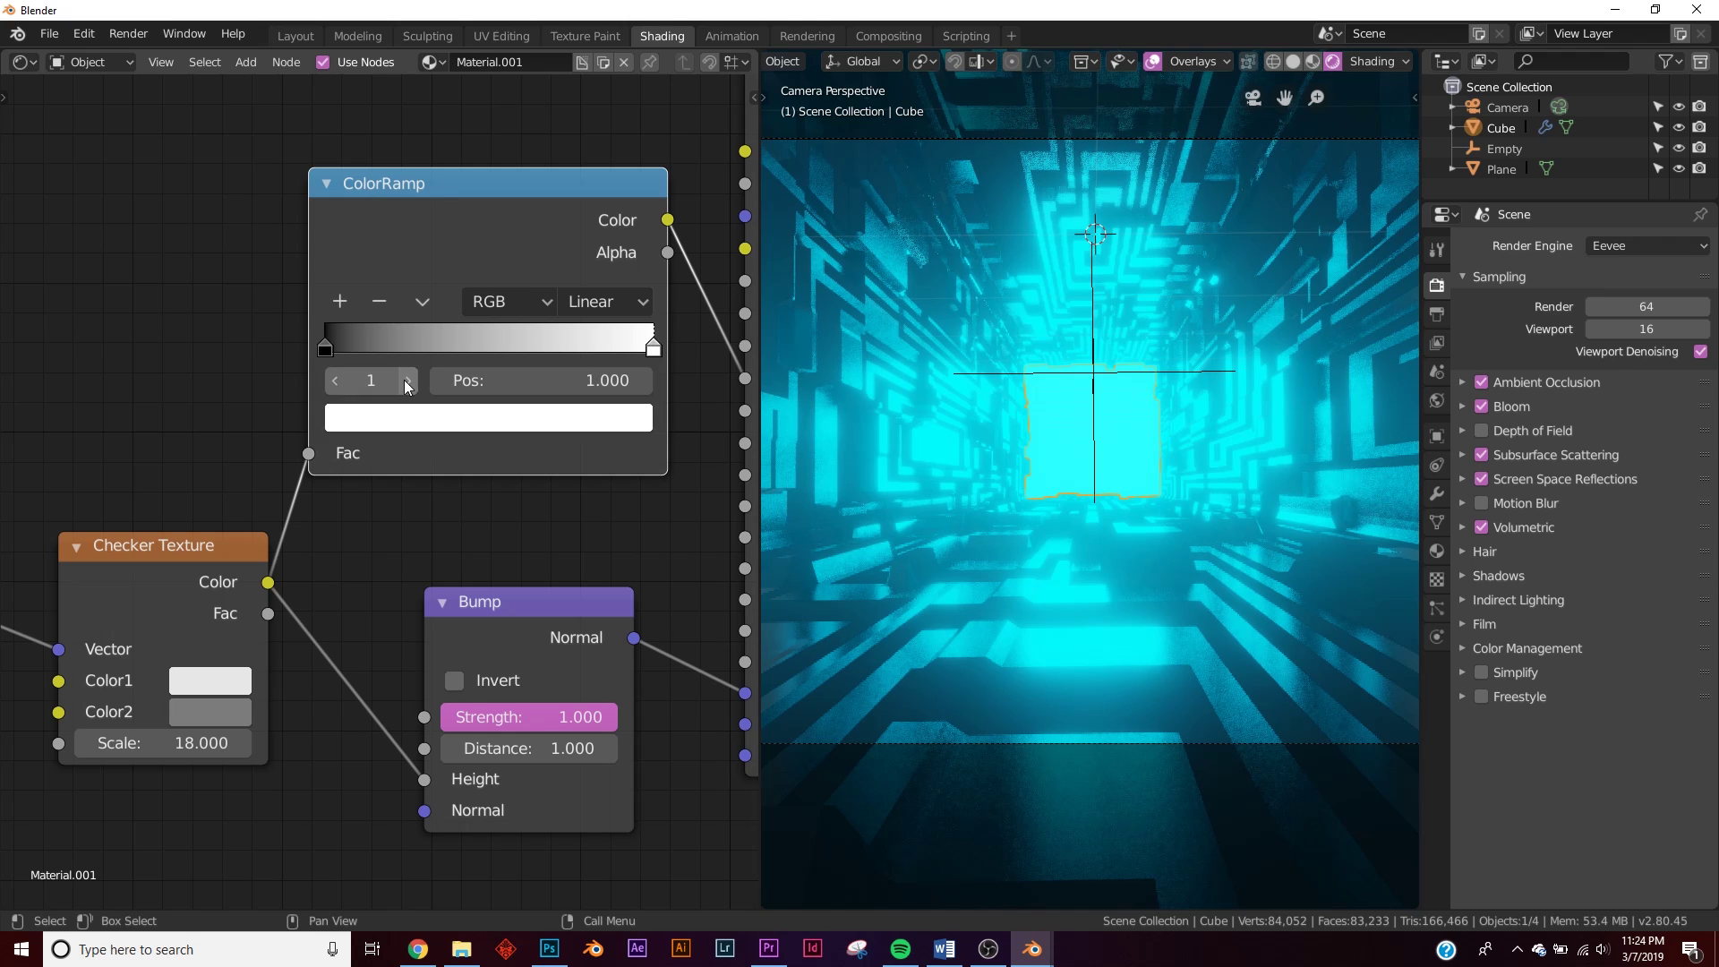
left_click(582, 422)
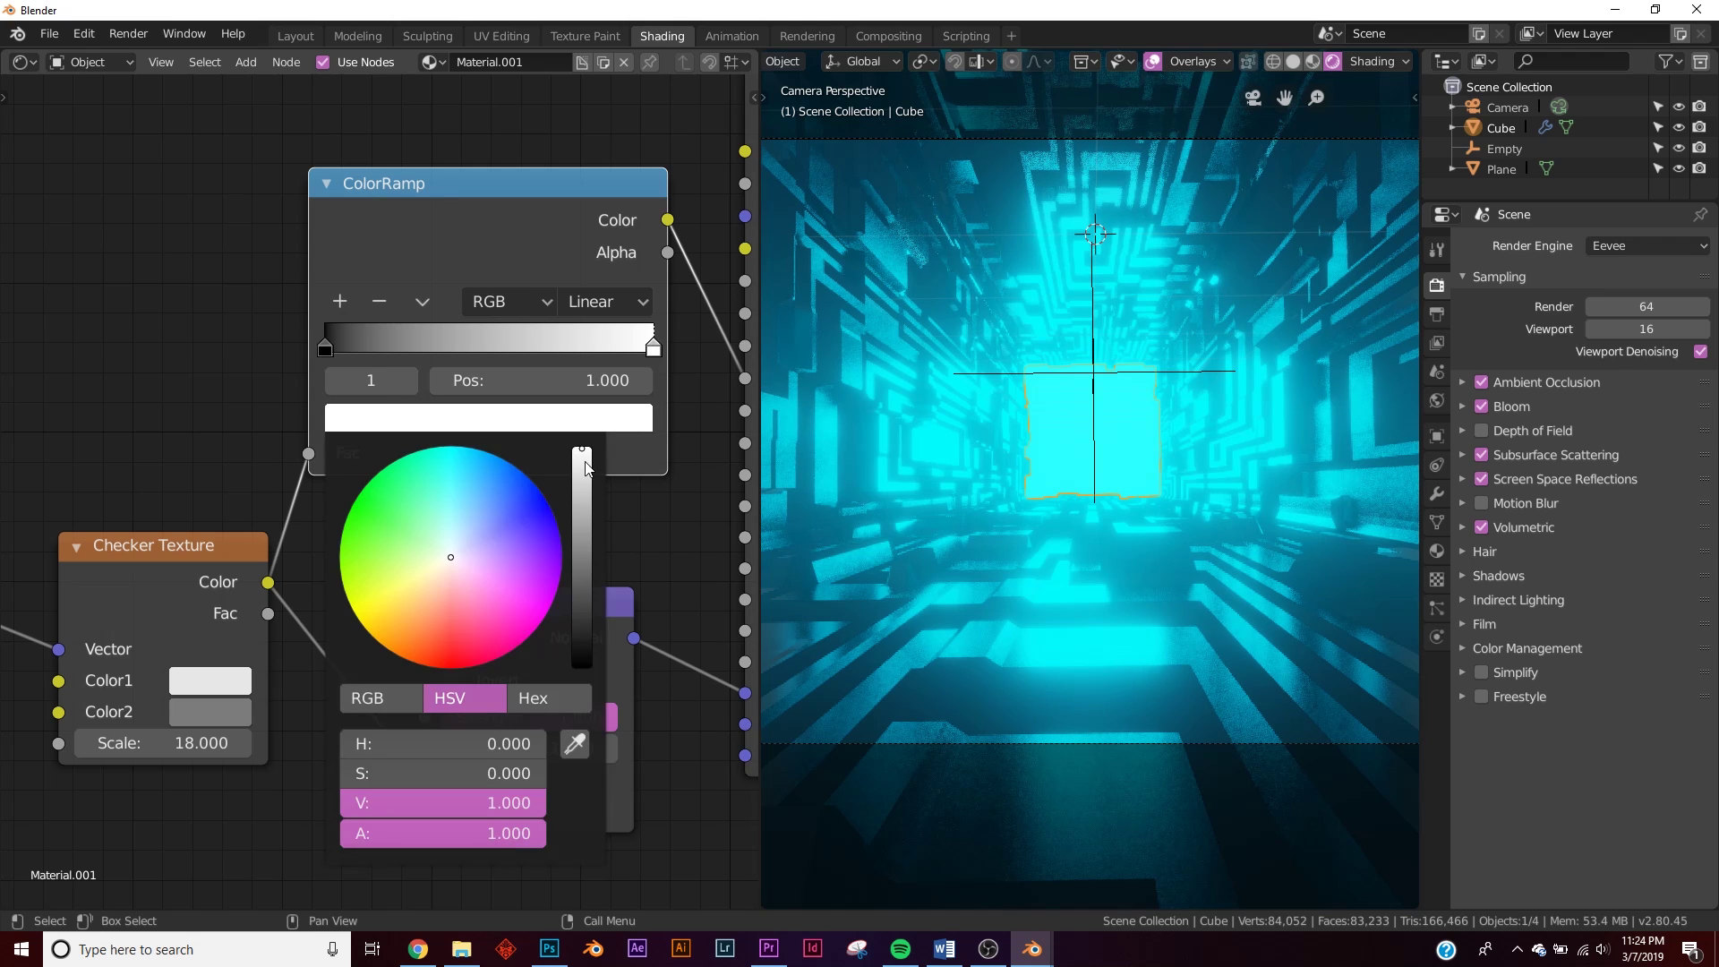
left_click(582, 504)
mouse_move(582, 504)
left_mouse_down()
mouse_move(582, 525)
mouse_move(582, 478)
left_mouse_up()
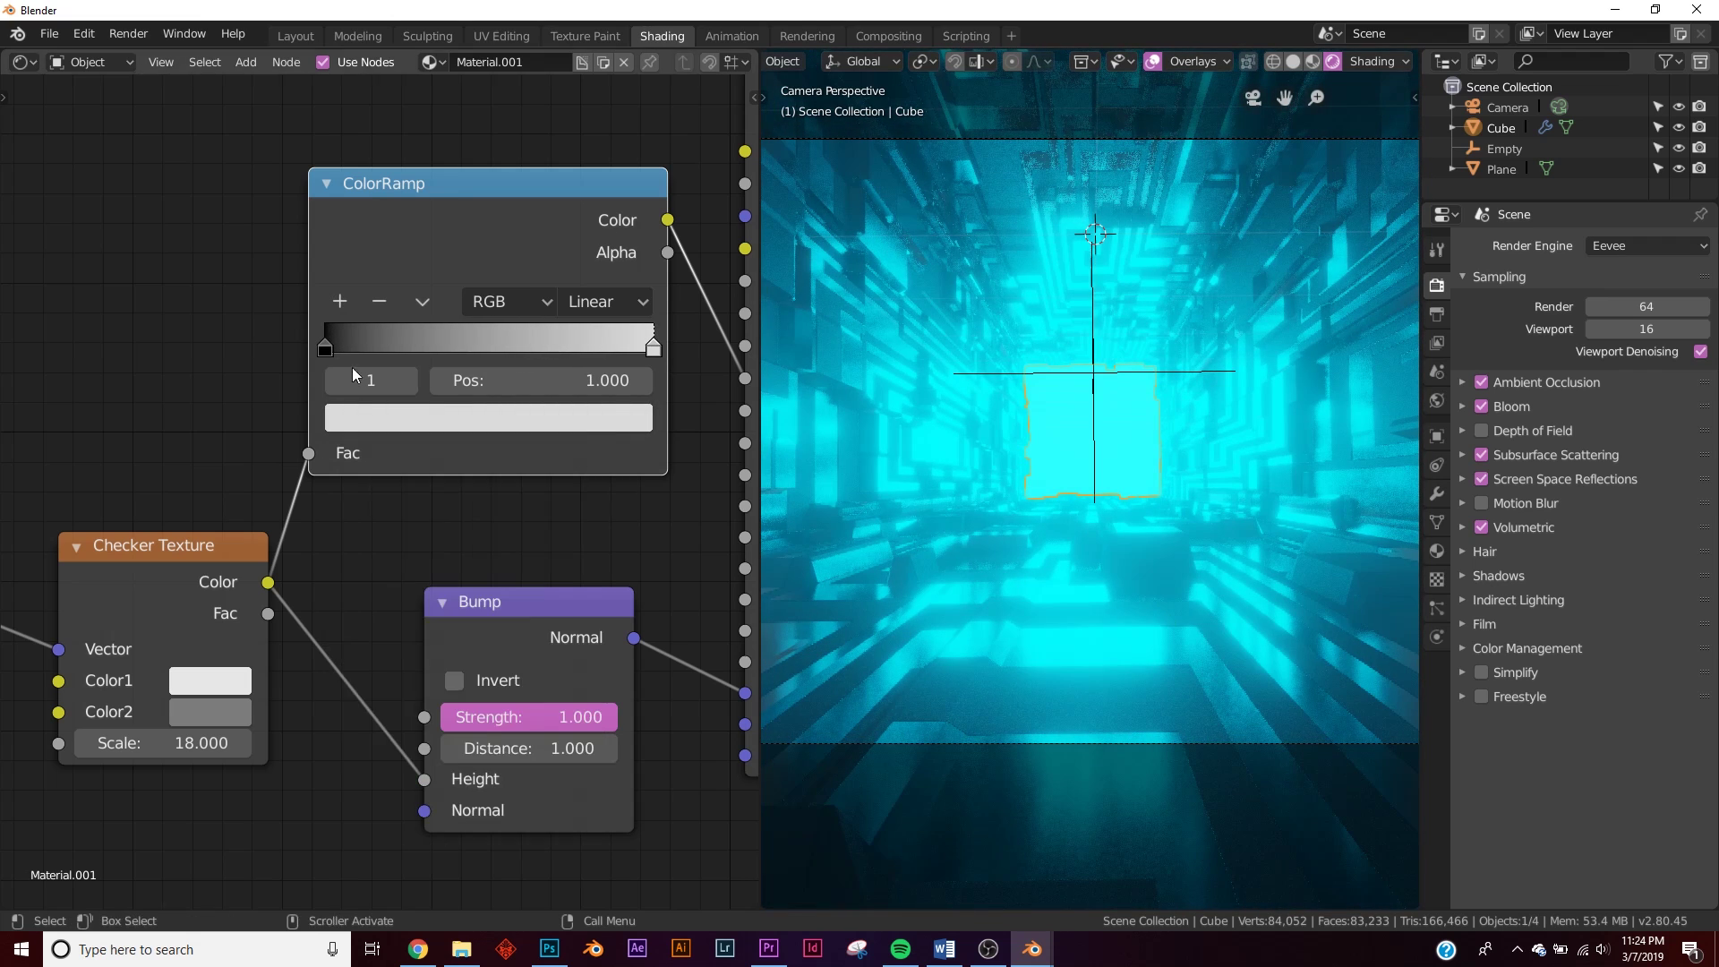
- Lighten the ColorRamp's black stop at position 0.000 to a medium grey
left_click(327, 349)
left_click(394, 419)
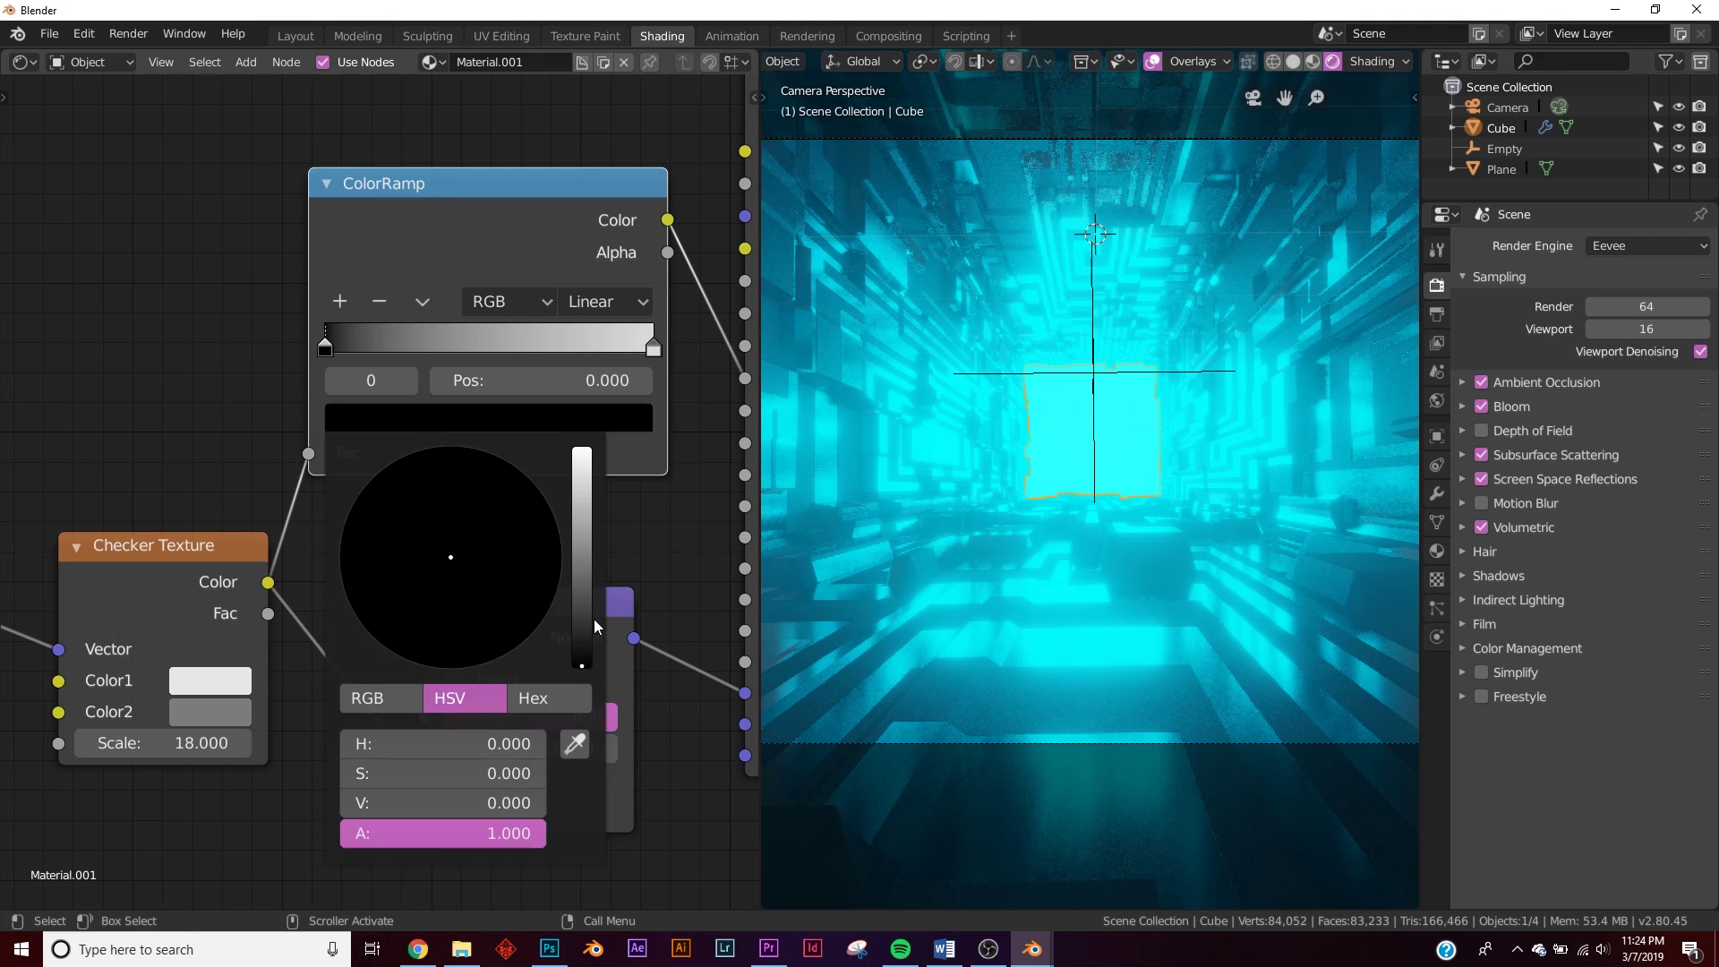
left_click_drag(582, 662, 582, 598)
scroll(1205, 572, "down", 3)
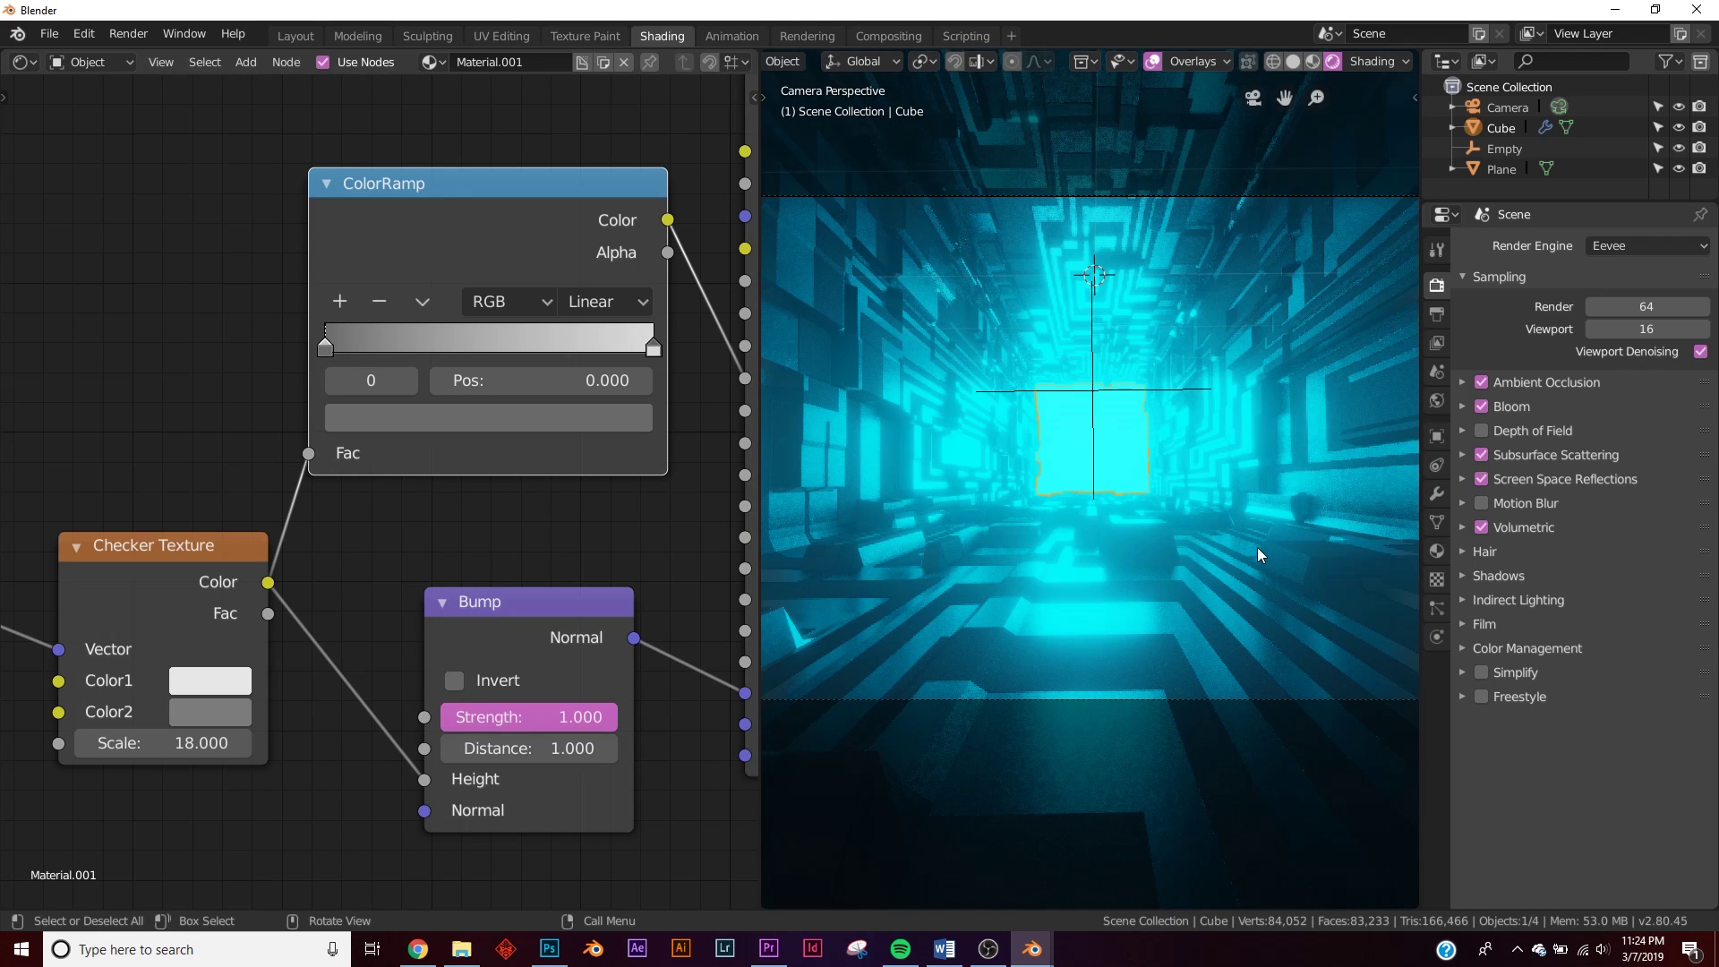
scroll(1253, 551, "down", 1)
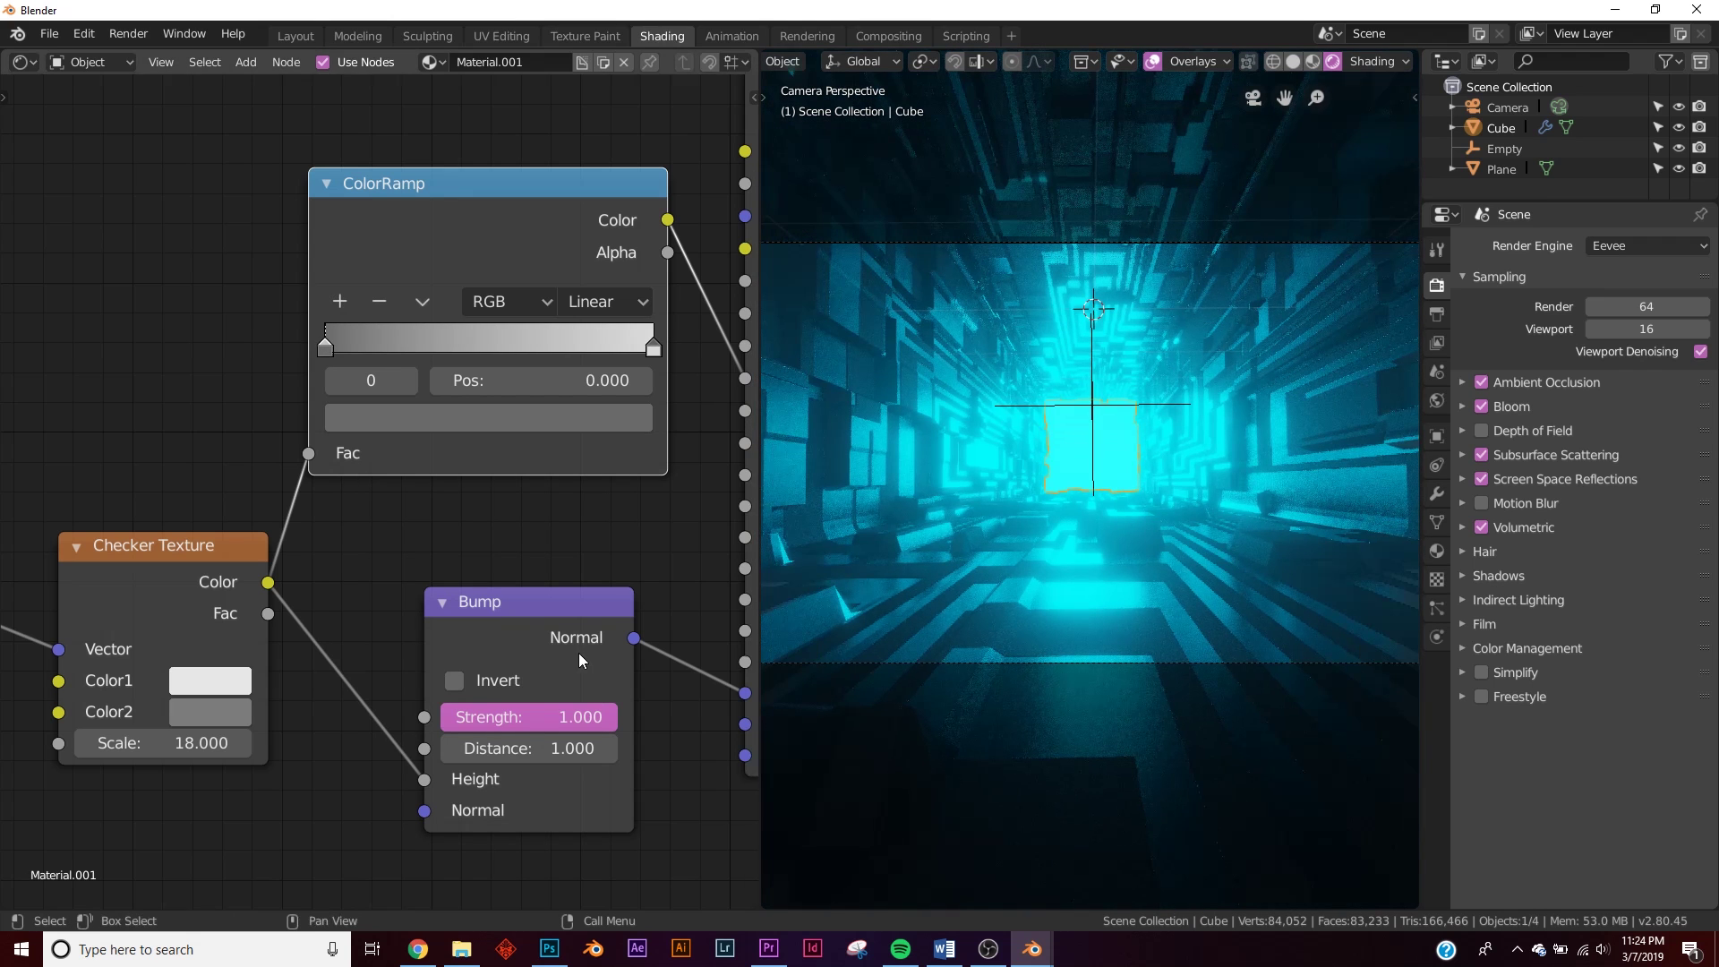
- Duplicate the Bump node and place the copy below the Checker Texture node
scroll(573, 644, "down", 2)
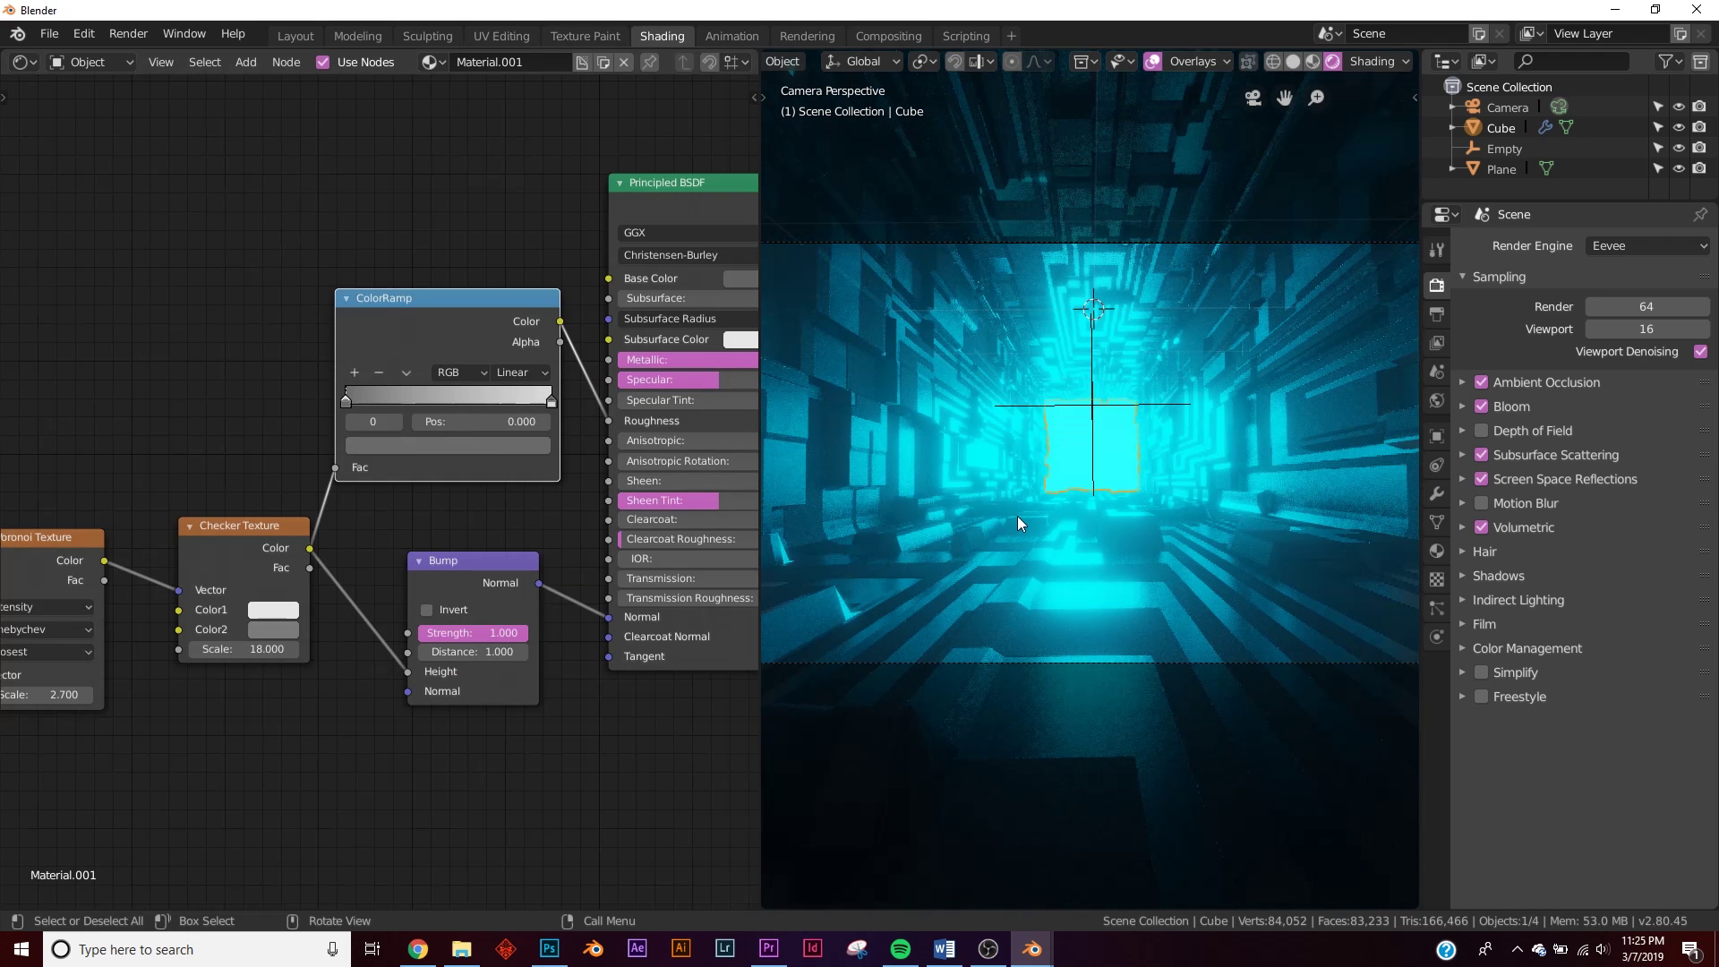
middle_click_drag(463, 534, 464, 331)
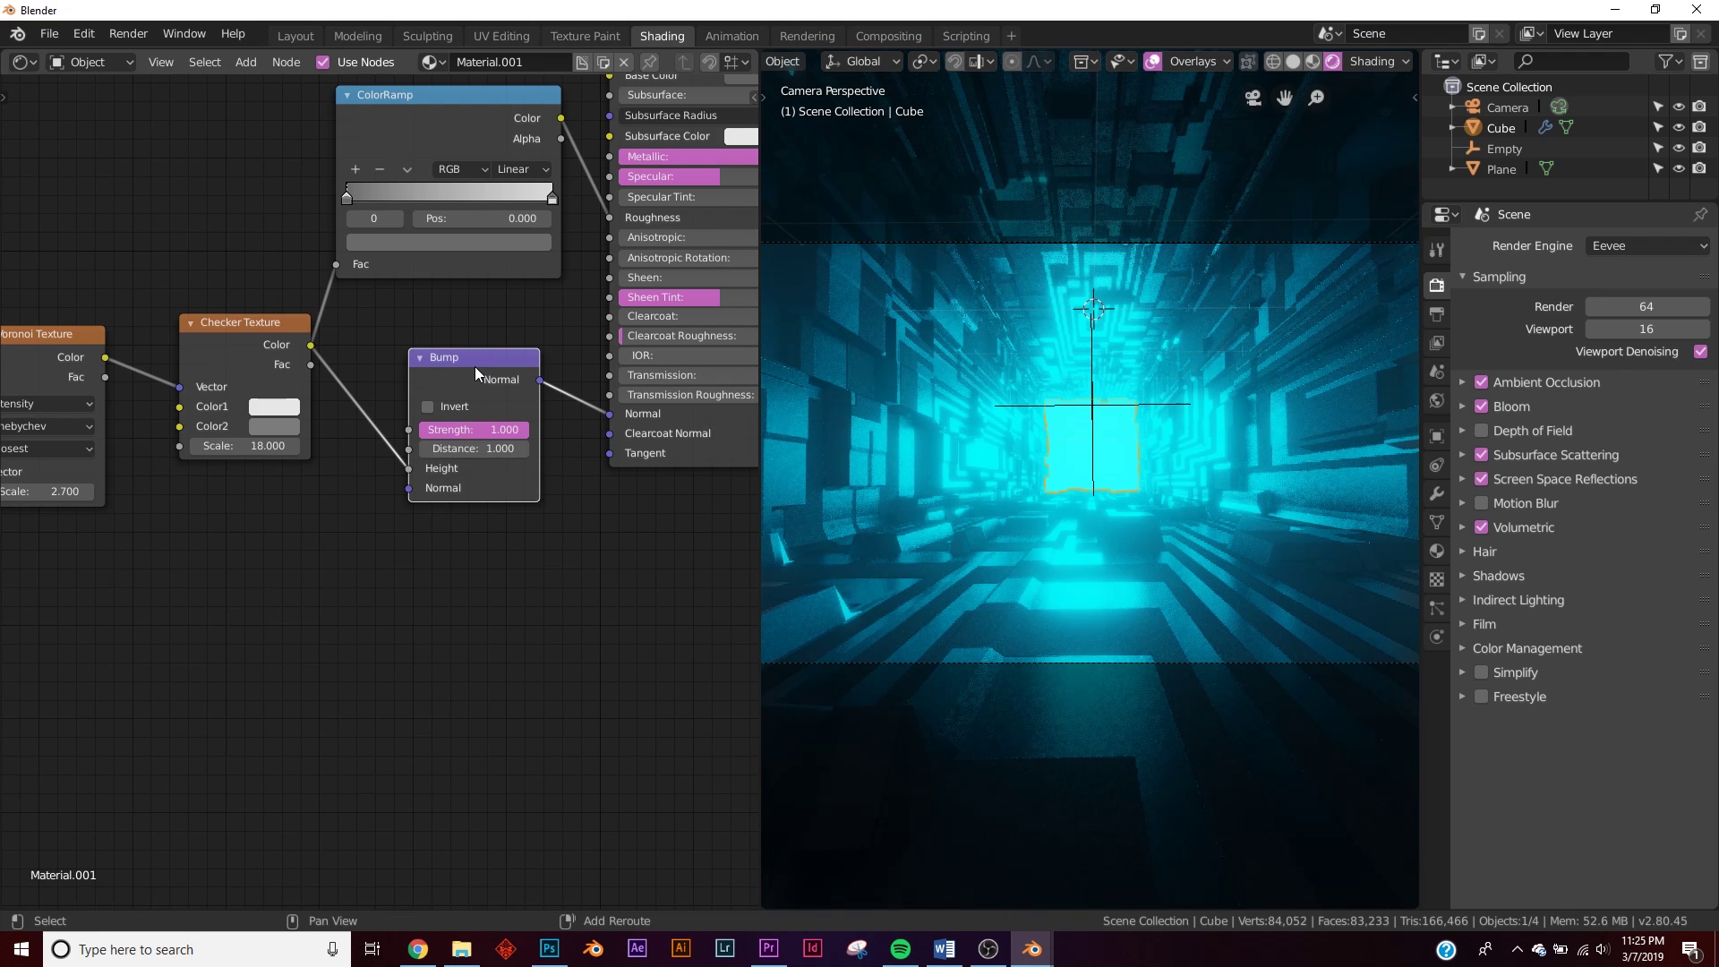
key("shift+d")
left_click(258, 564)
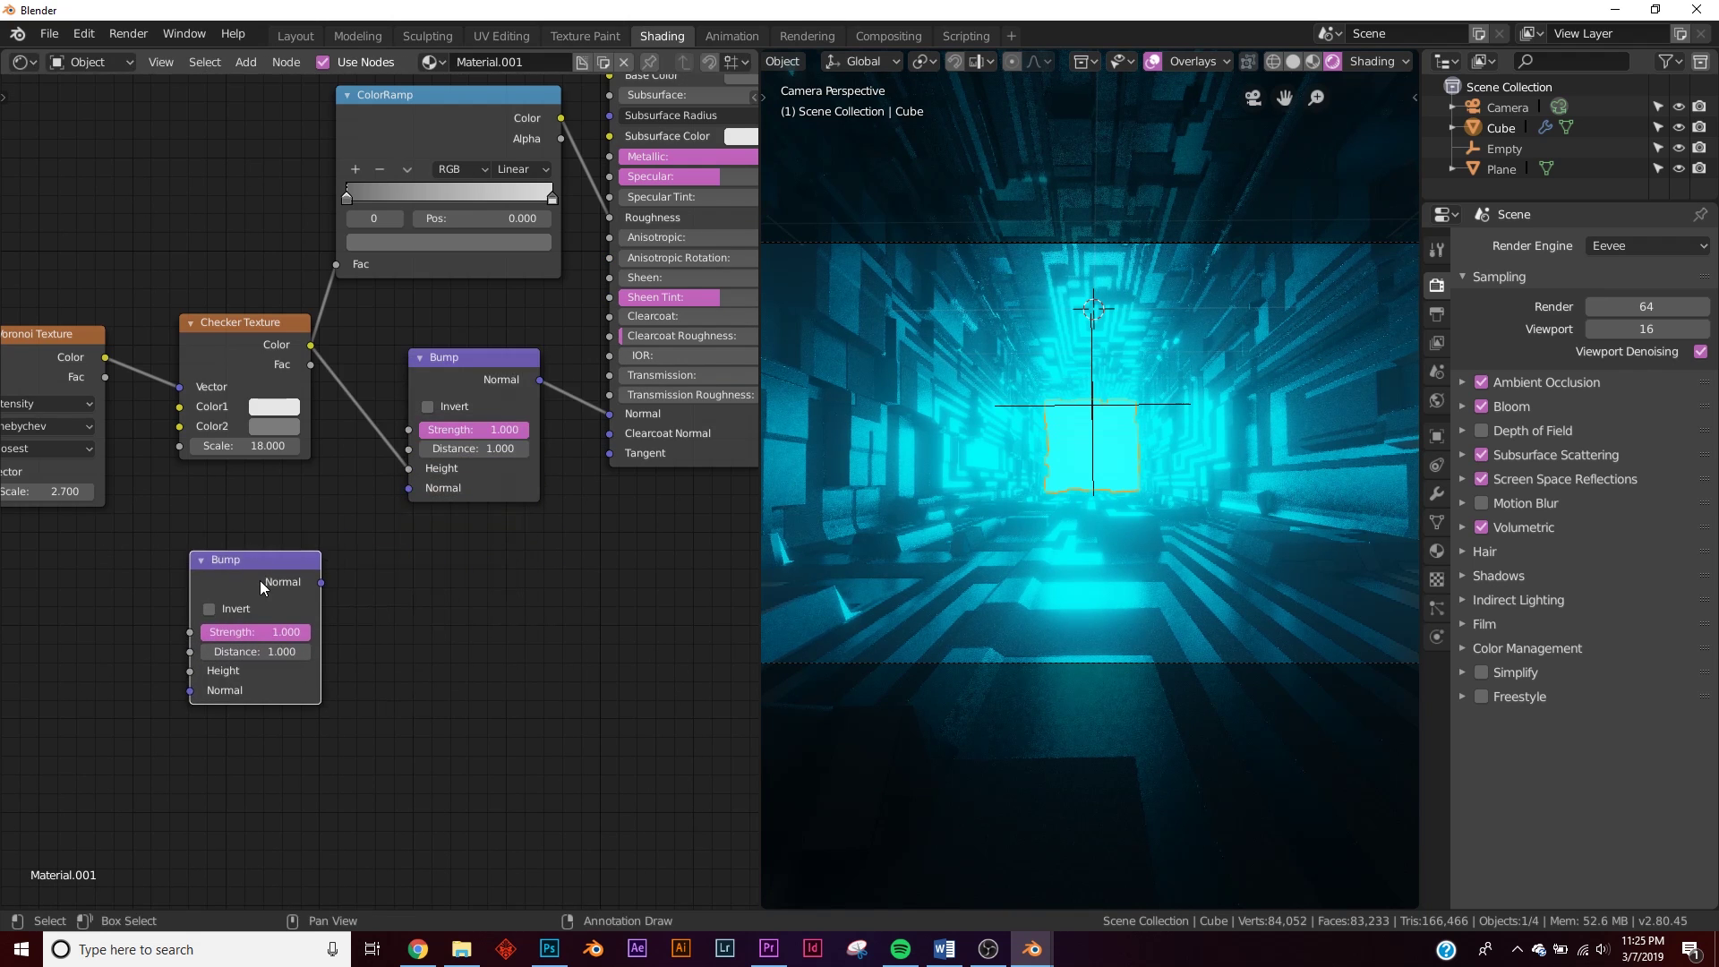
middle_click_drag(259, 580, 566, 412)
left_click(379, 442)
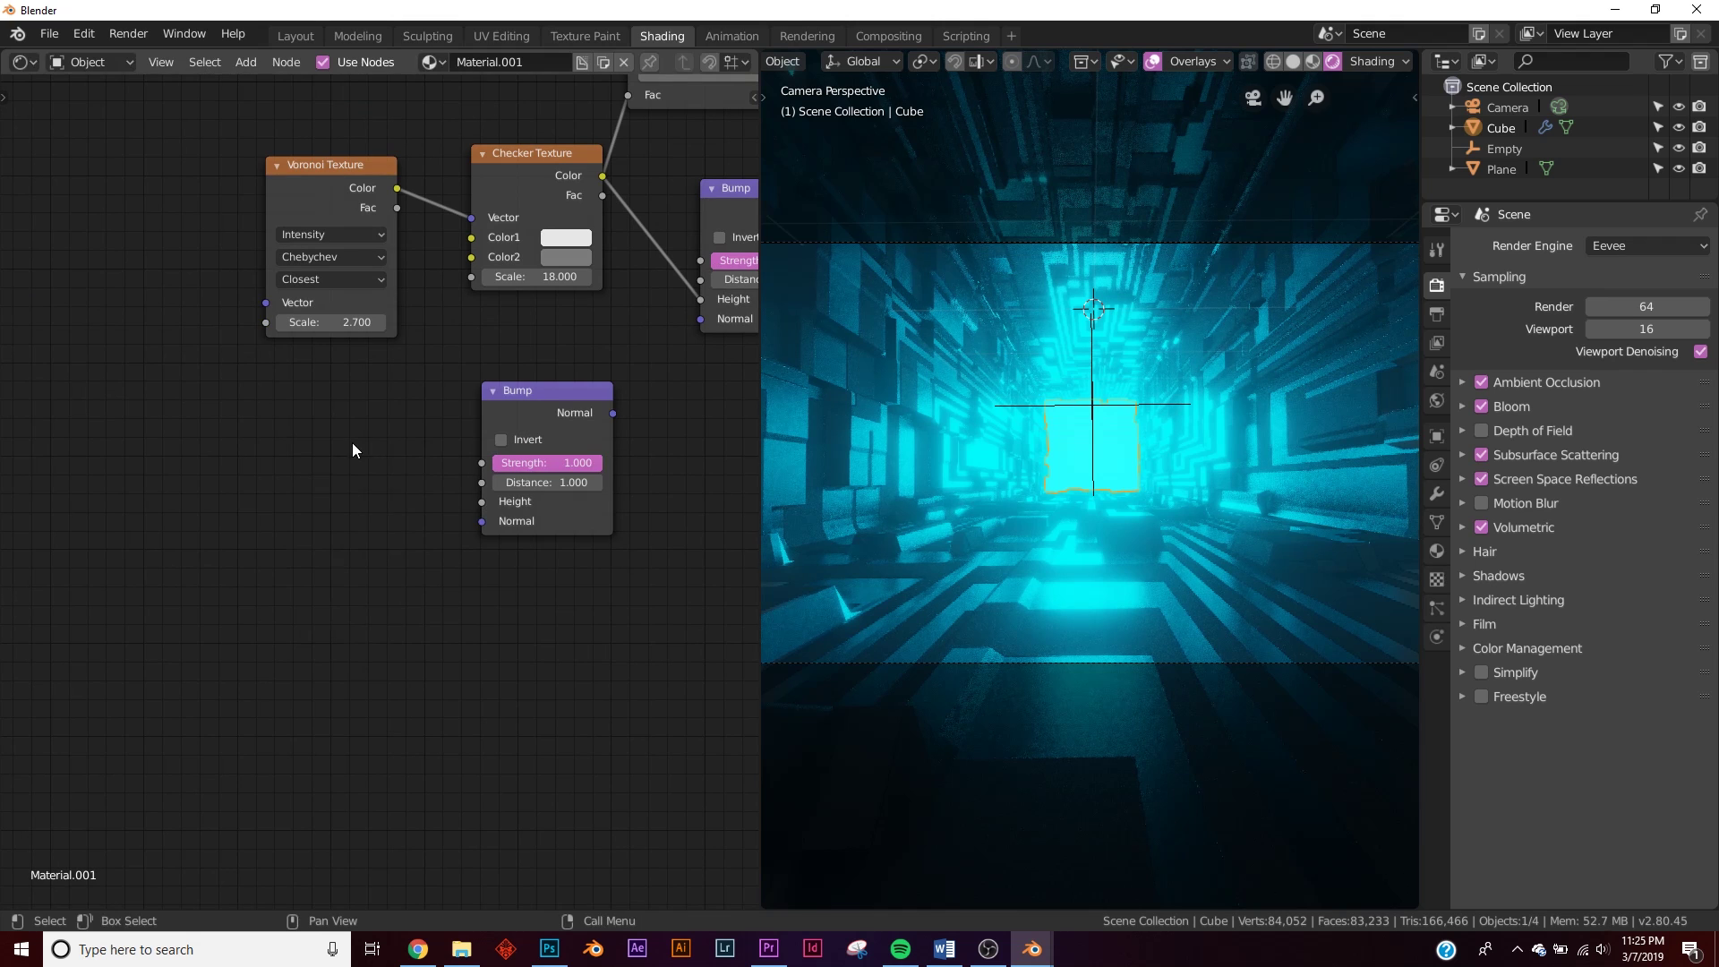
- Add a Noise Texture node and connect its Color output to the duplicated Bump's Height
key("shift+a")
left_click(353, 476)
type("noi")
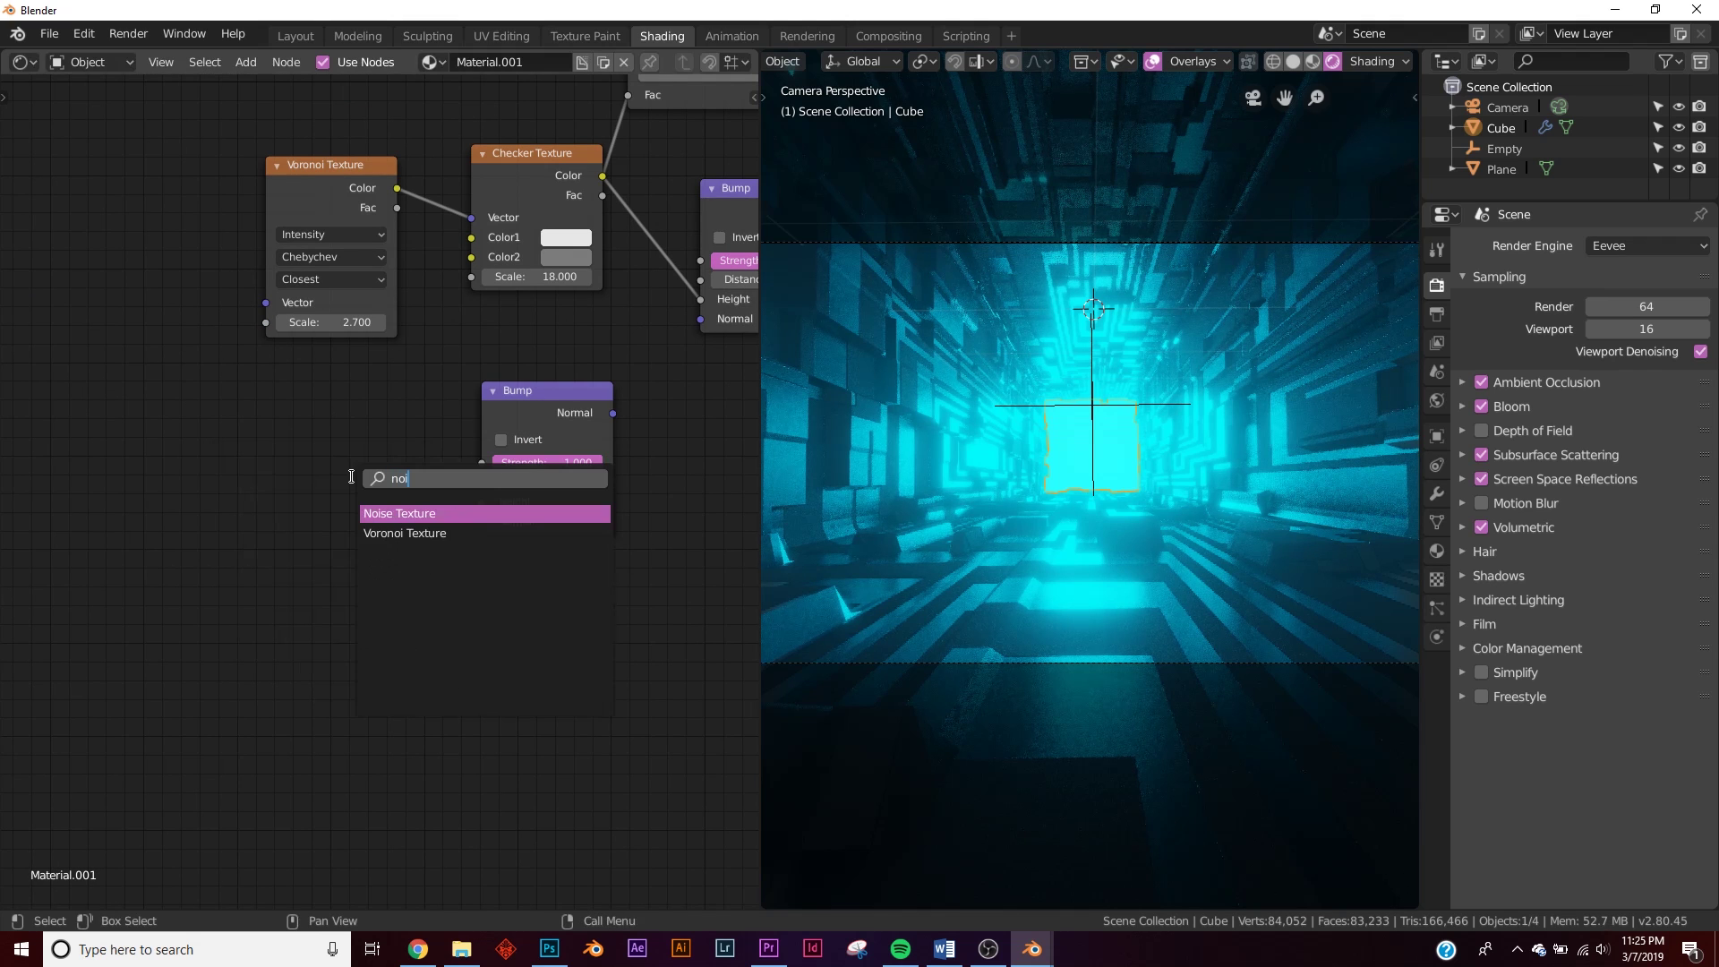
key("Return")
left_click(385, 495)
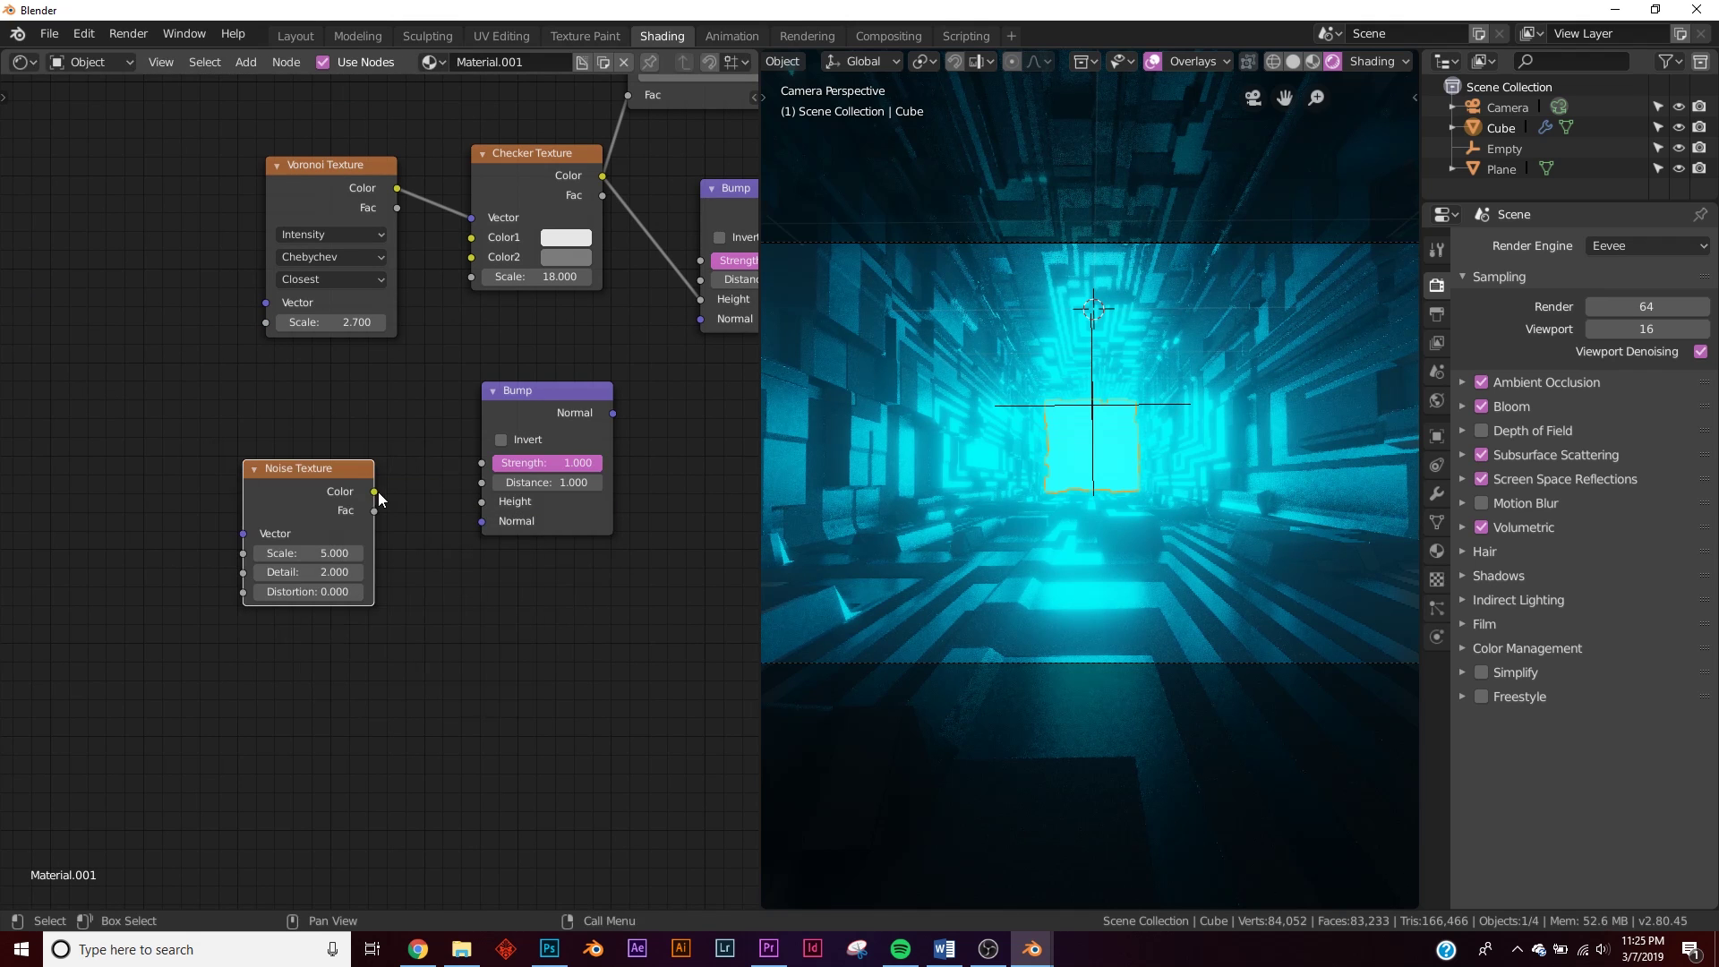
left_click_drag(375, 491, 482, 501)
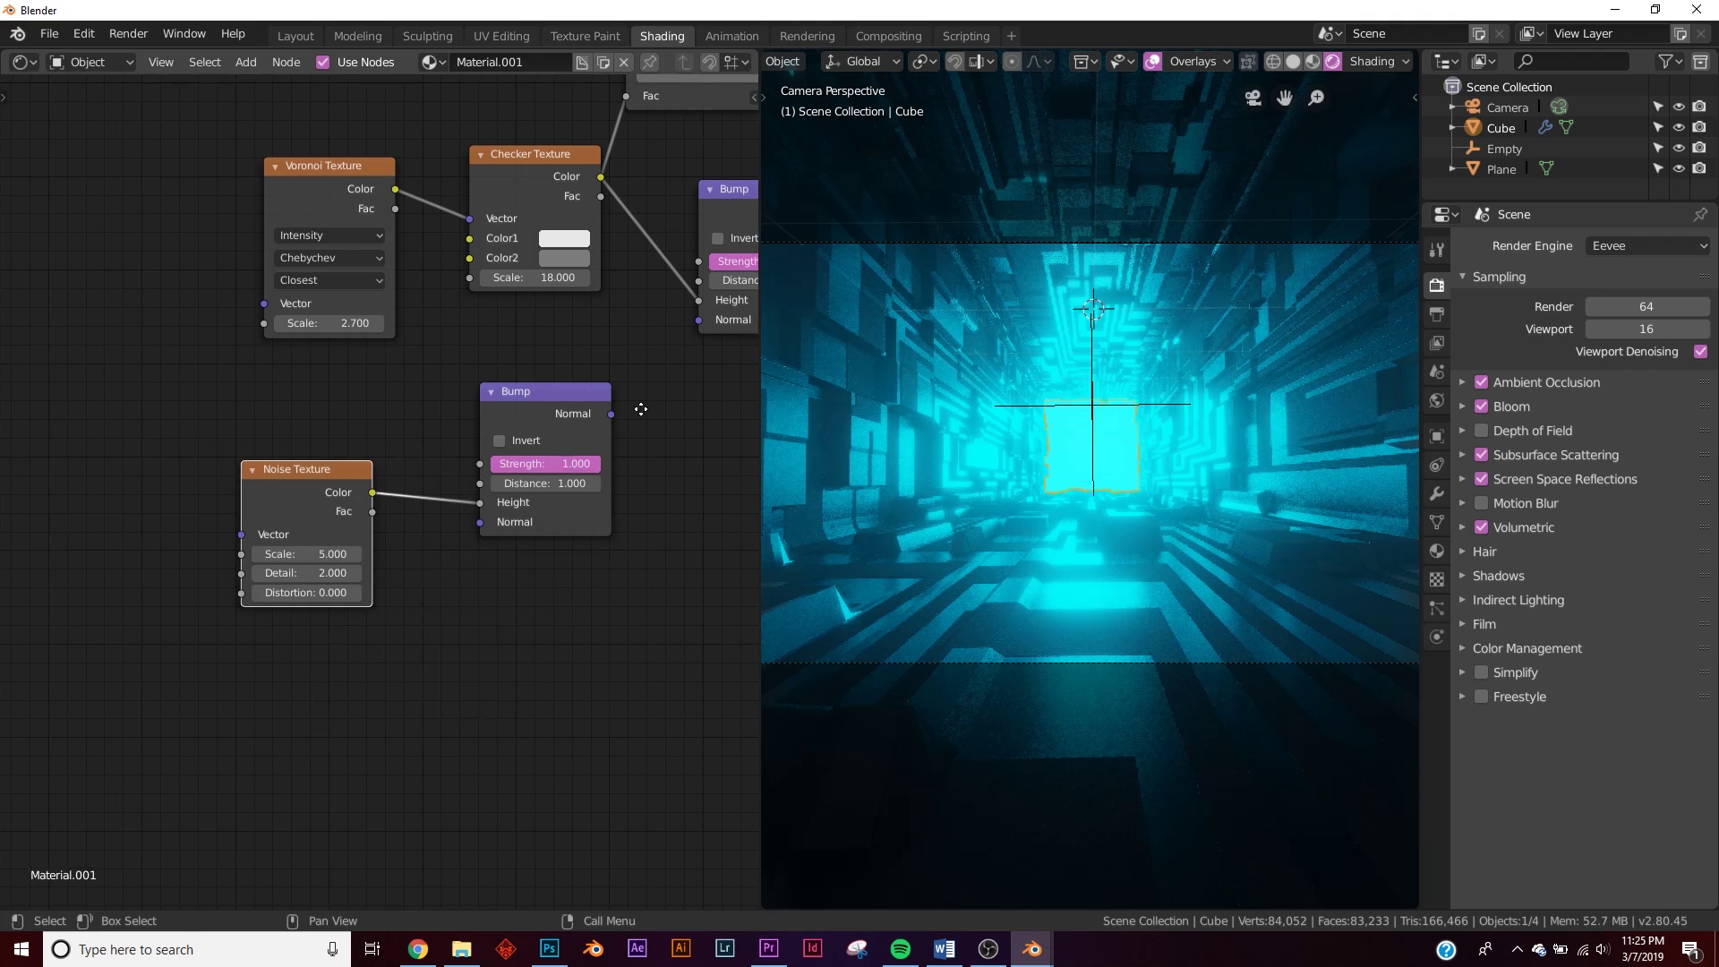
- Connect the duplicated Bump's Normal output to the original Bump's Normal input
middle_click_drag(641, 410, 469, 458)
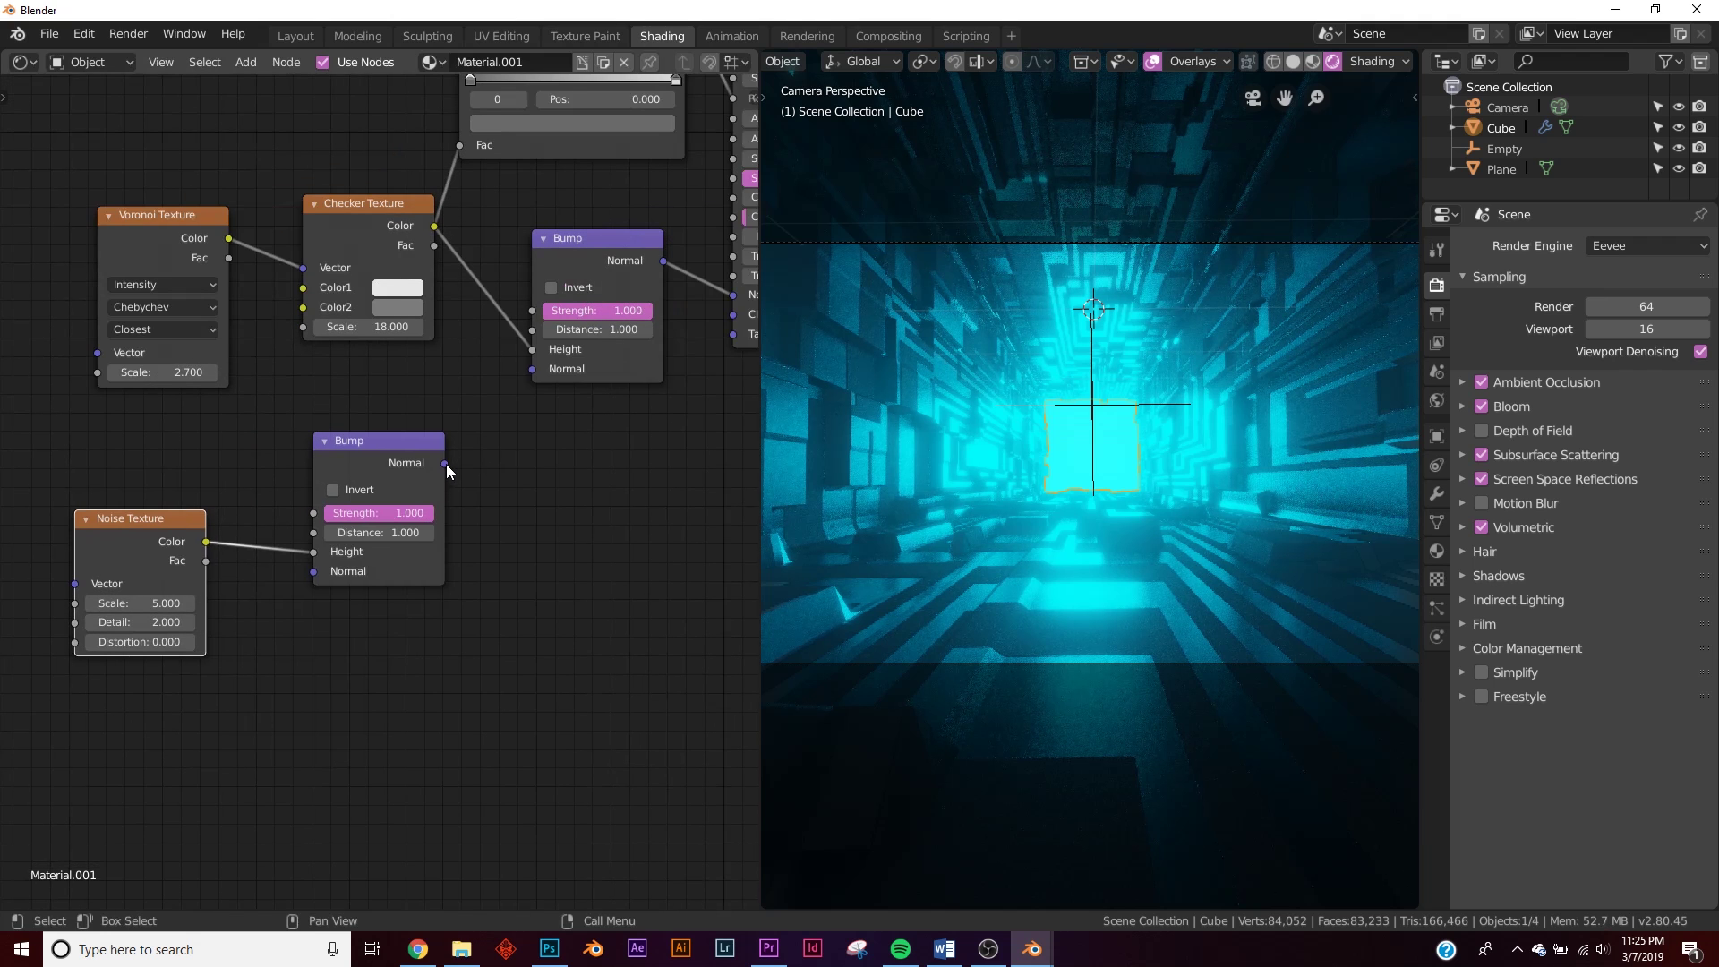
left_click_drag(446, 464, 539, 367)
key("Home")
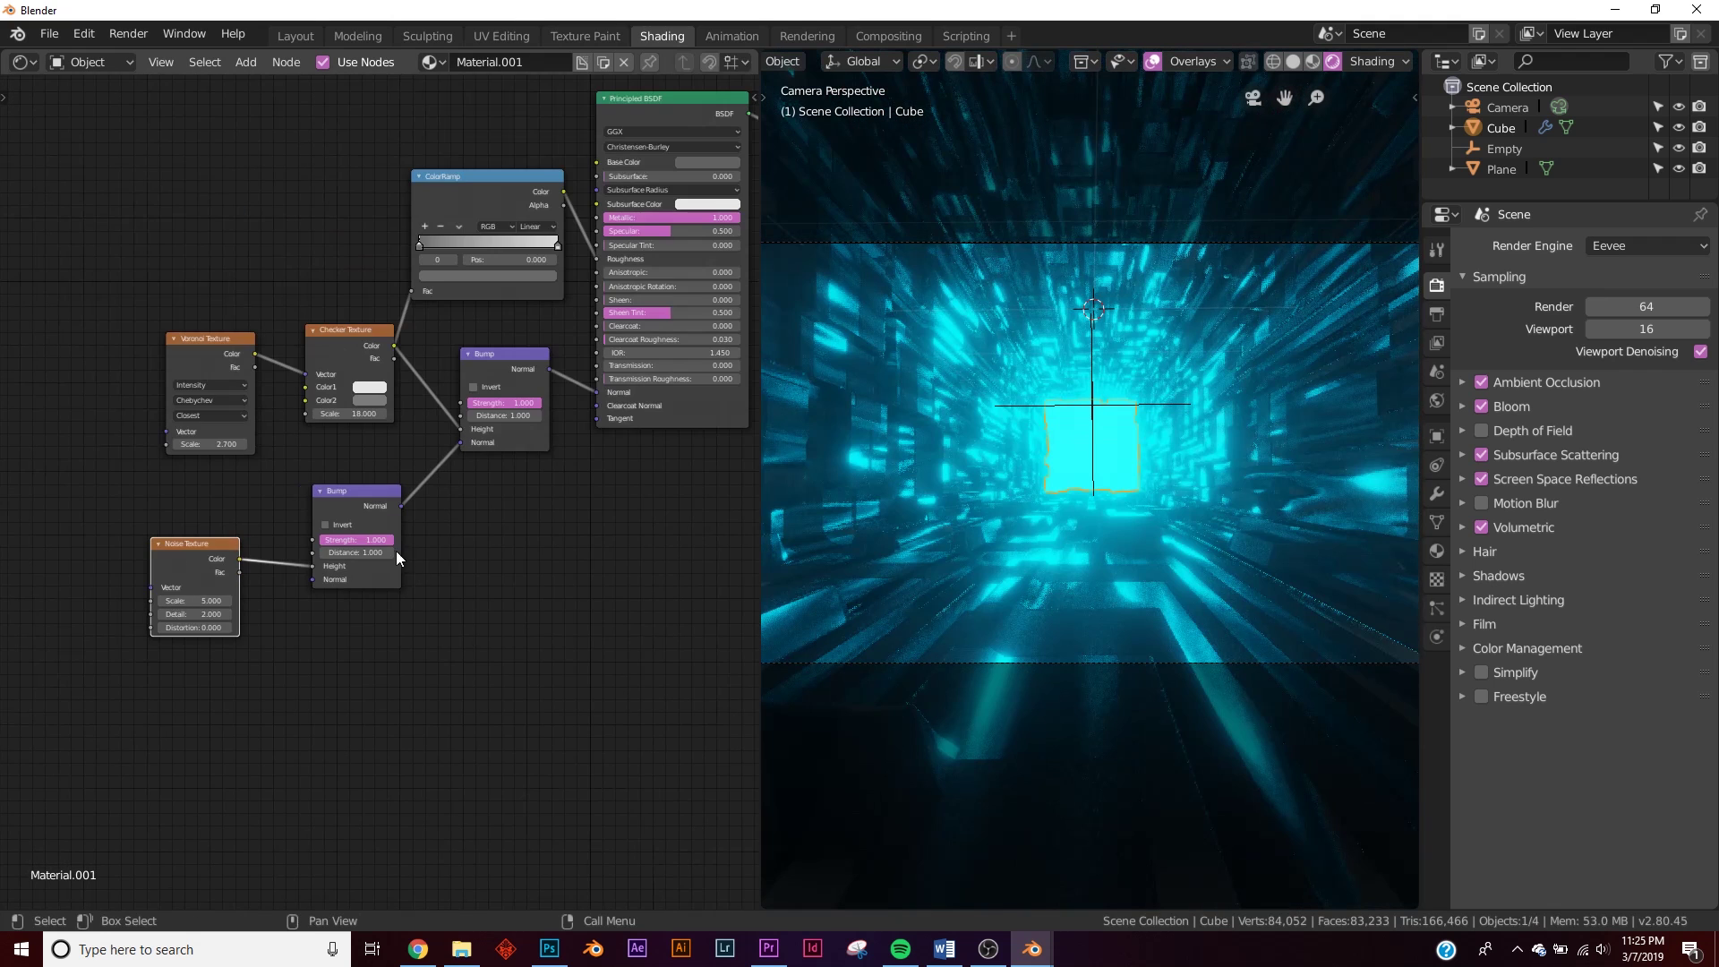
- Add a Mapping node in front of the Noise Texture node
scroll(351, 529, "up", 3)
middle_click_drag(483, 473, 484, 301)
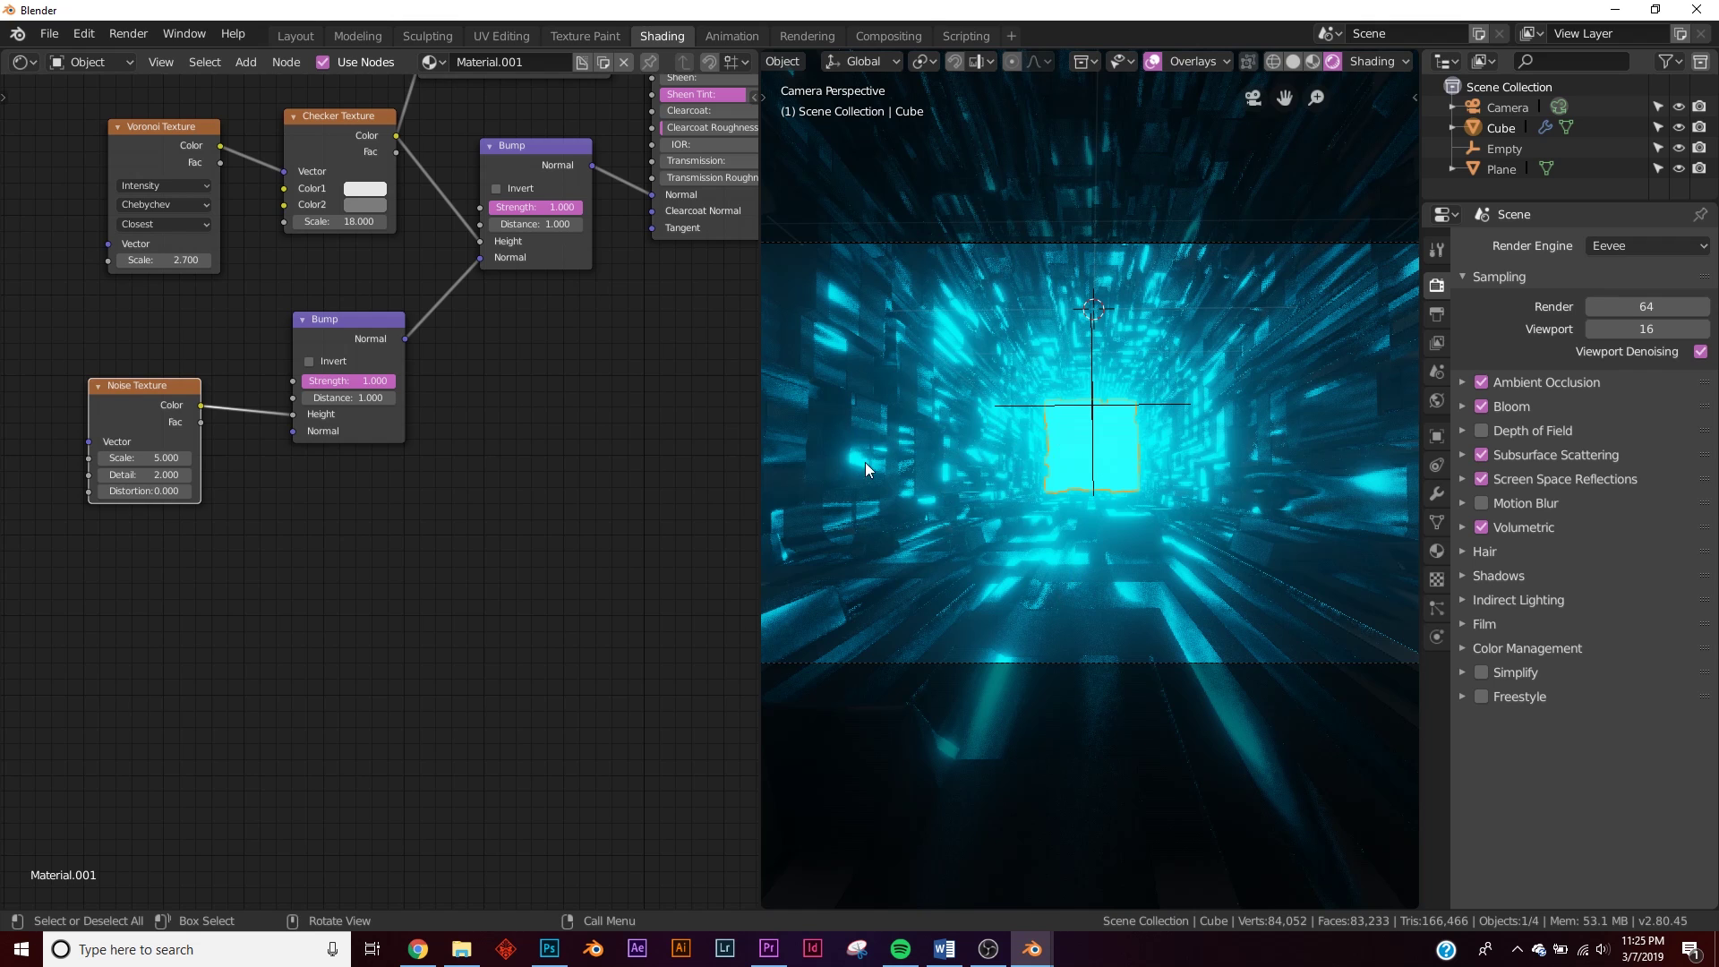
middle_click_drag(318, 586, 596, 570)
key("shift+a")
left_click(194, 426)
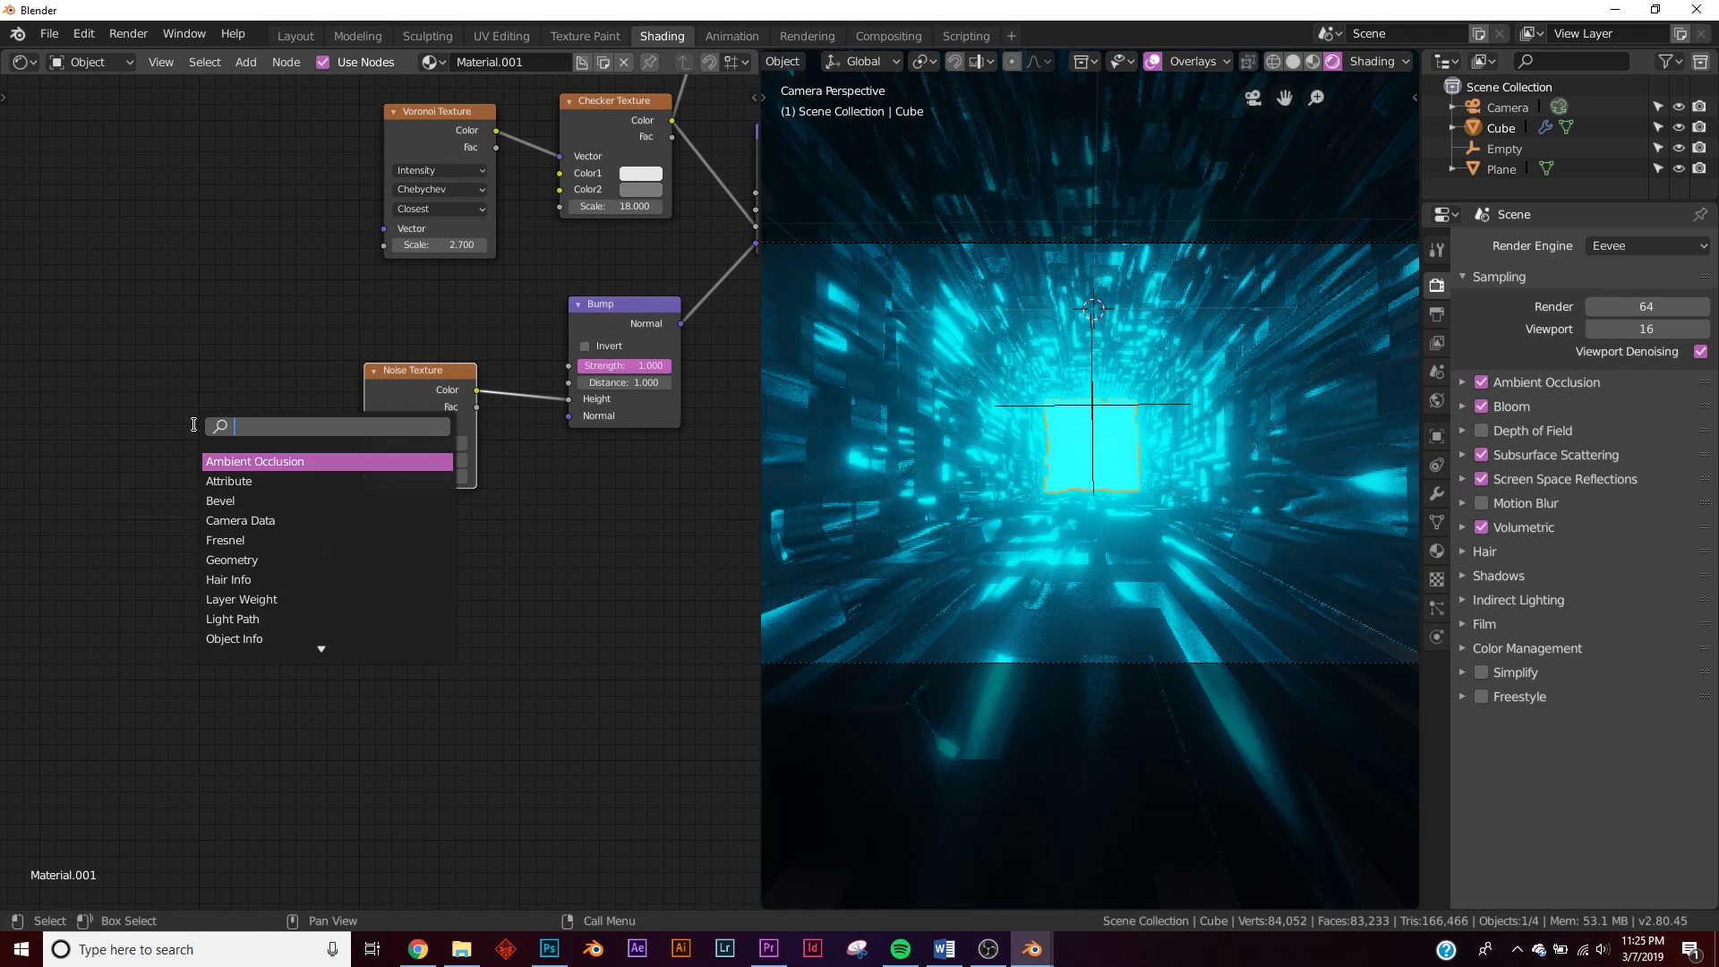
type("mao")
key("BackSpace")
type("p")
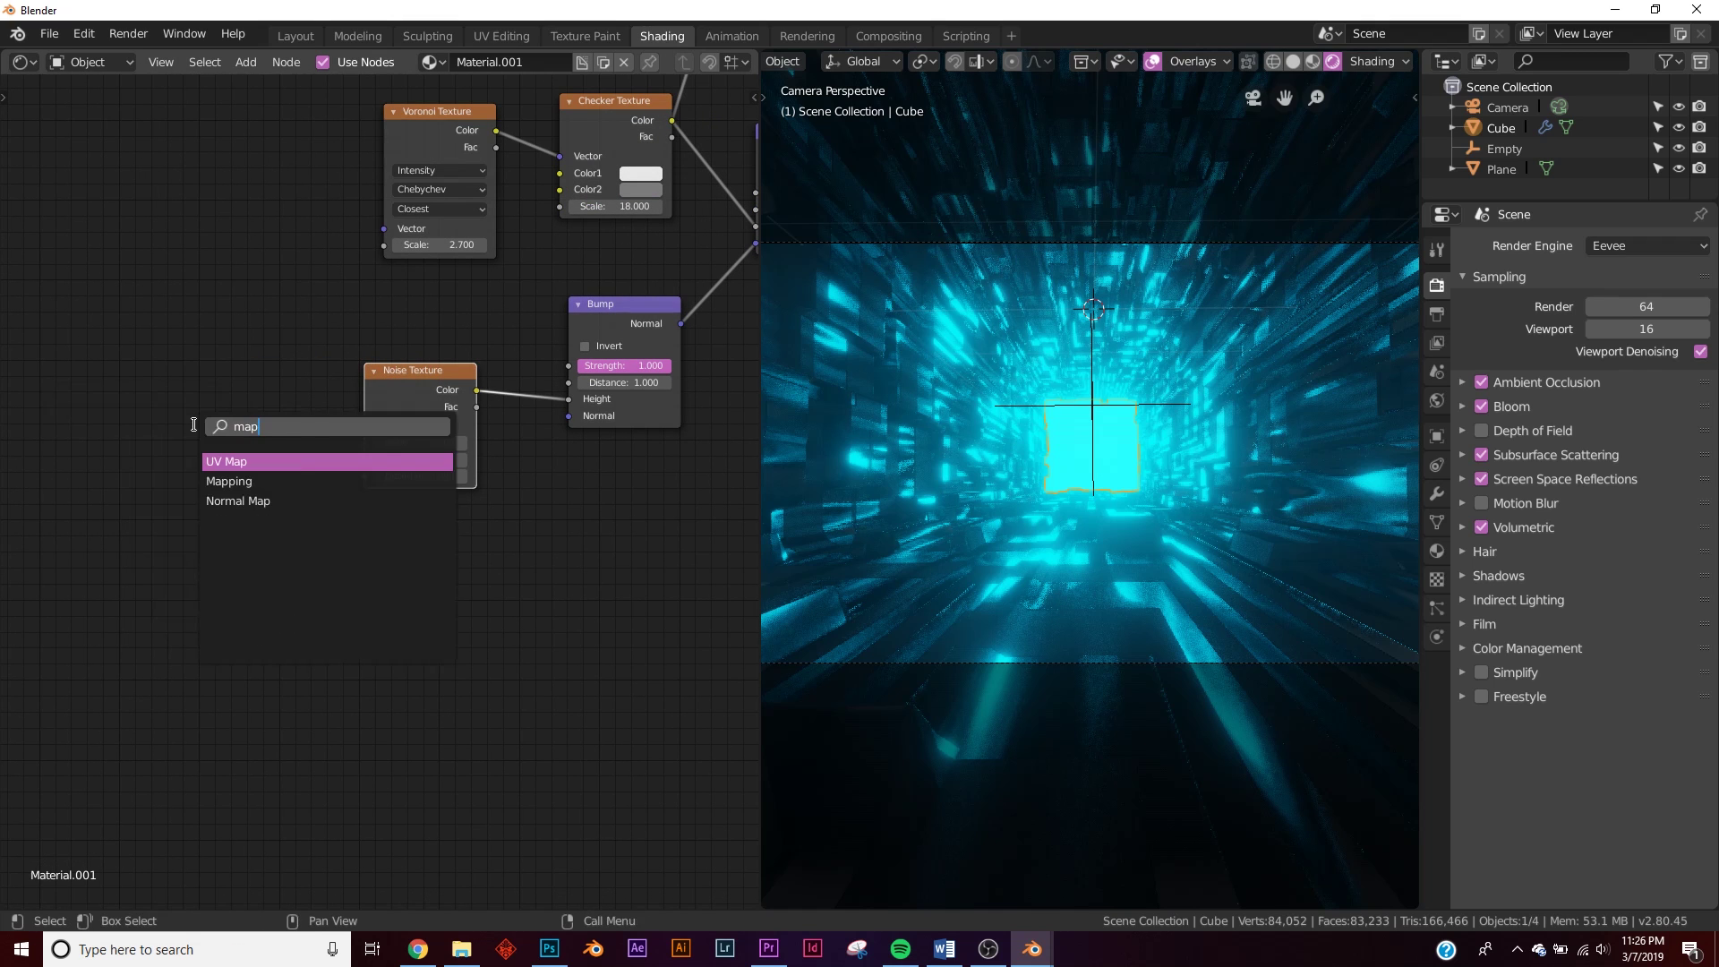
left_click(228, 481)
left_click(68, 387)
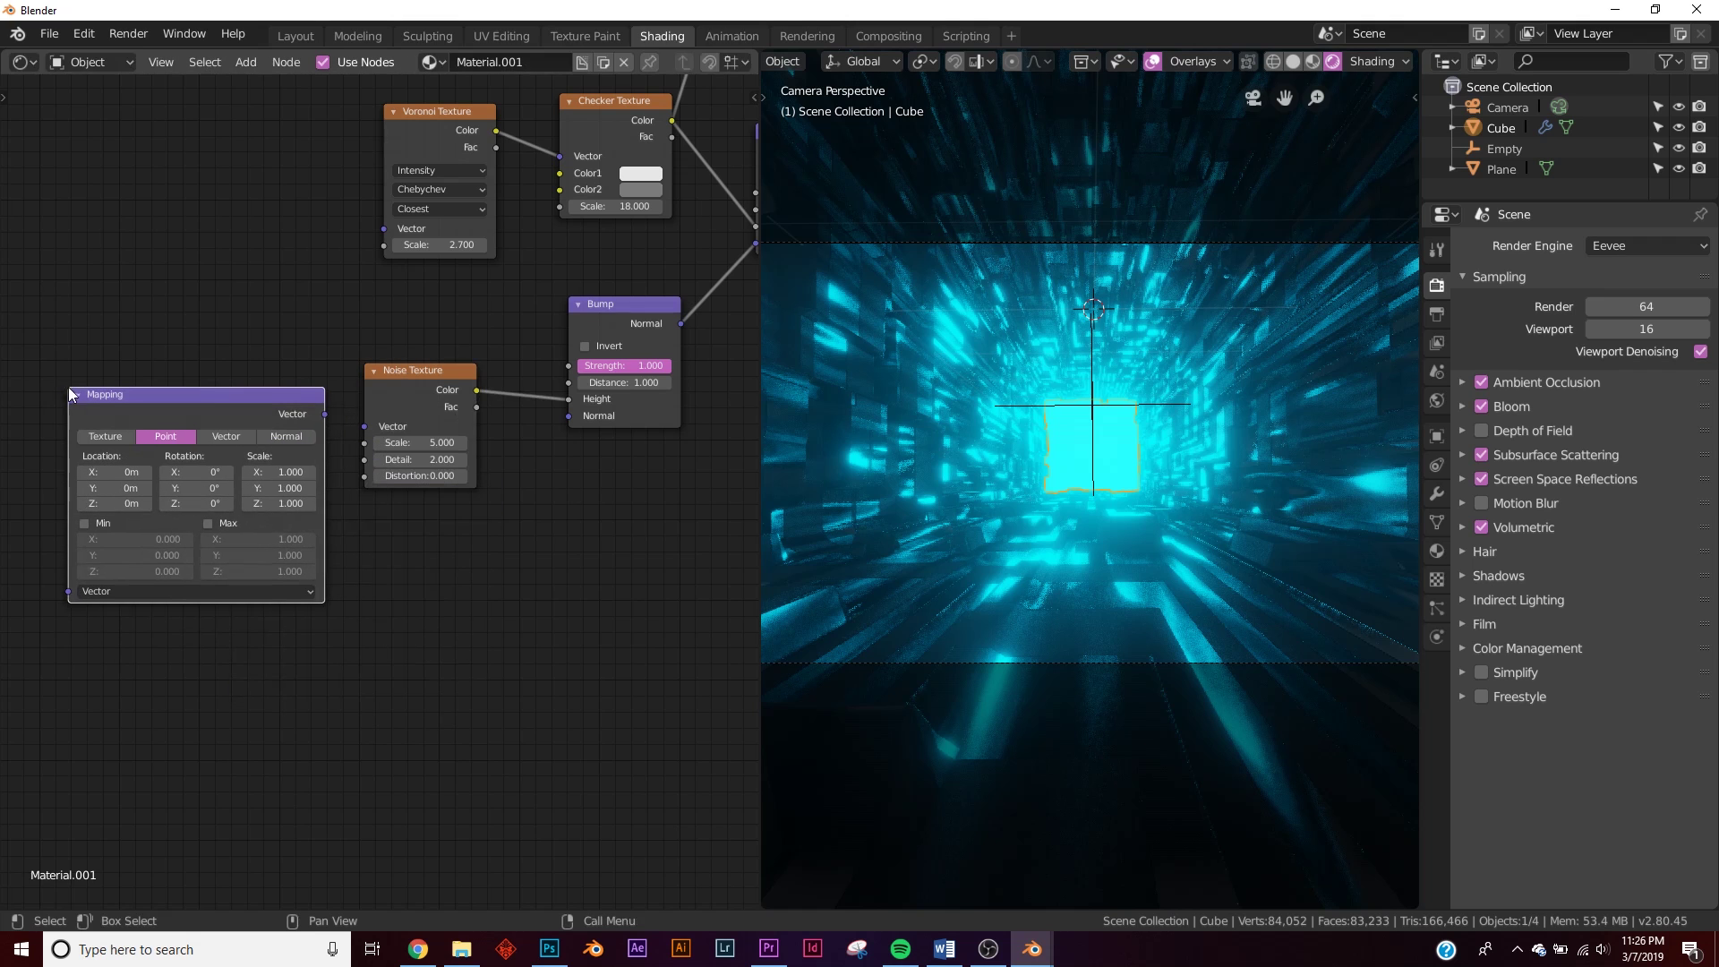
- Add a Texture Coordinate node in front of the Mapping node
middle_click_drag(68, 387, 272, 354)
key("shift+a")
left_click(117, 405)
type("tex")
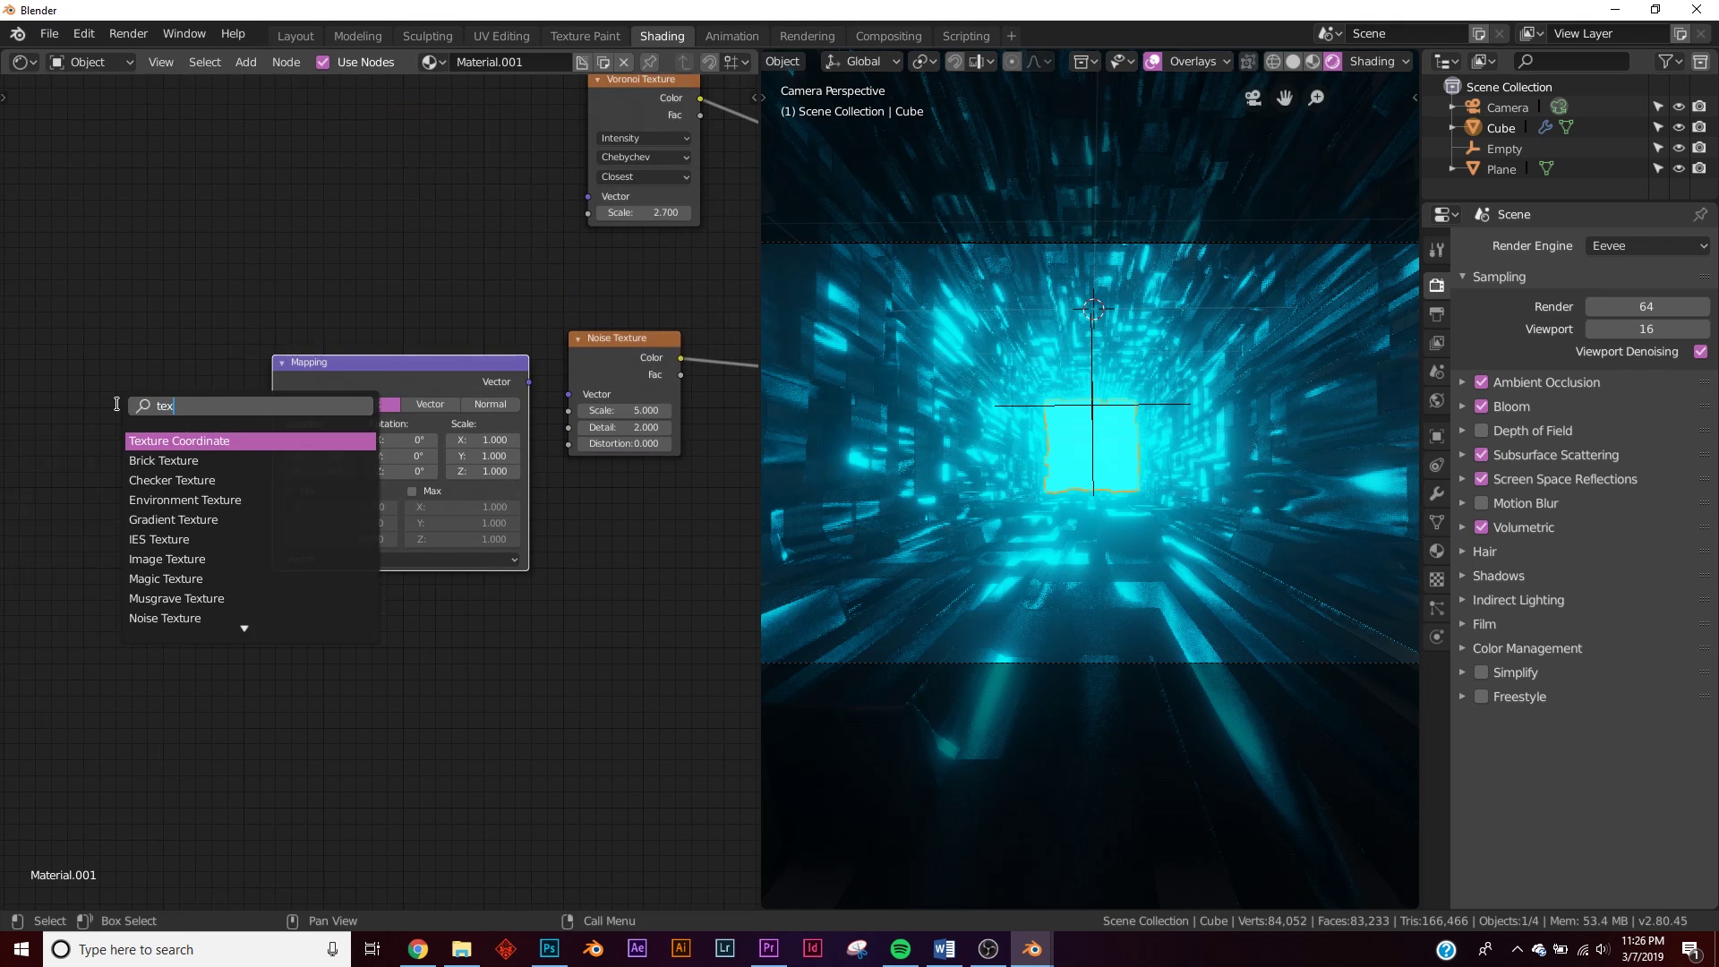
left_click(186, 441)
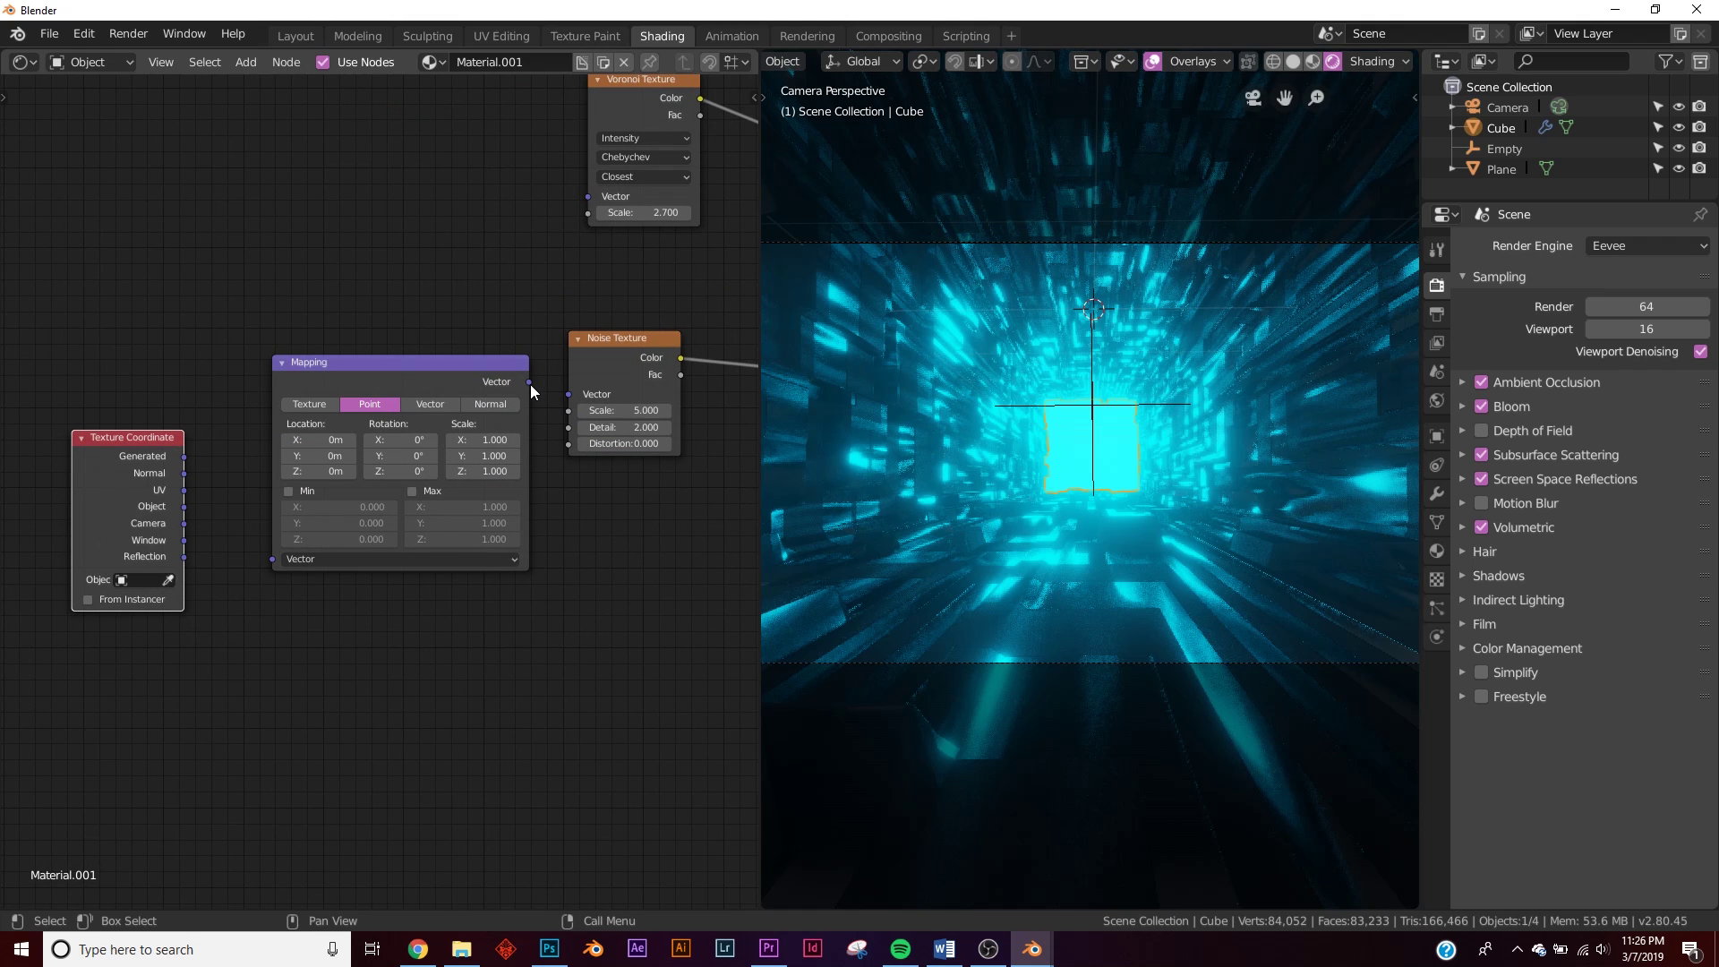
- Connect the Mapping's Vector output to the Noise Texture's Vector, and the Texture Coordinate's Object output to the Mapping's Vector input
left_click_drag(529, 382, 567, 394)
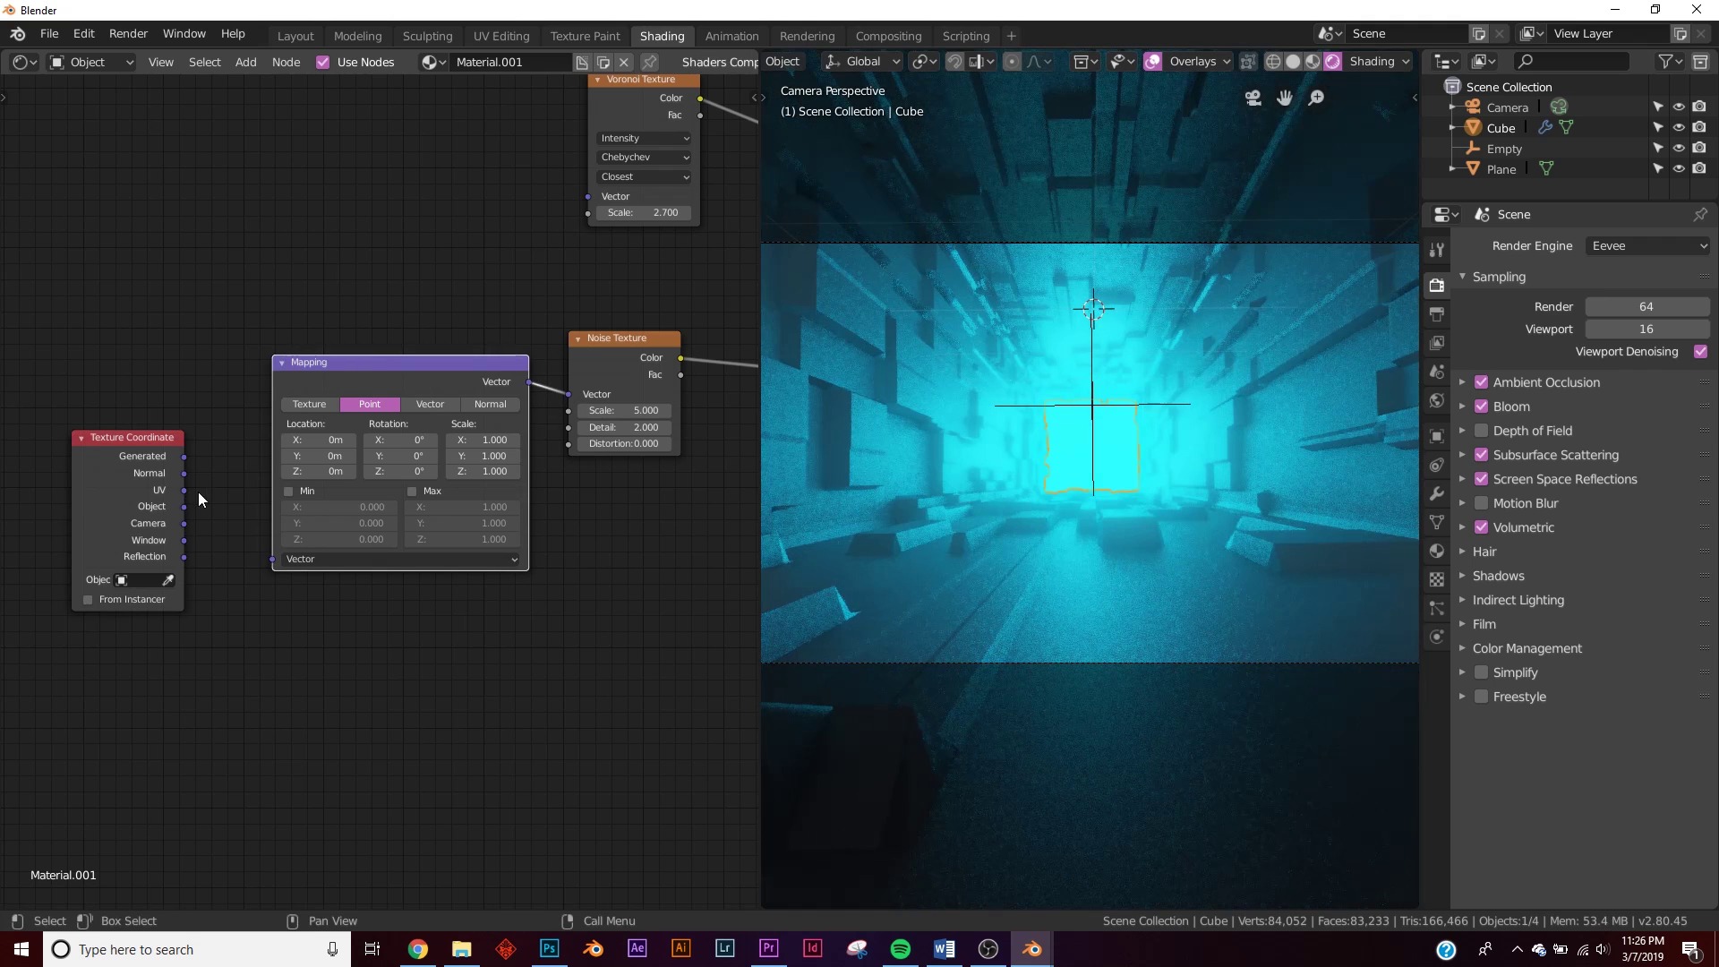
middle_click_drag(197, 492, 270, 412)
scroll(271, 412, "up", 2)
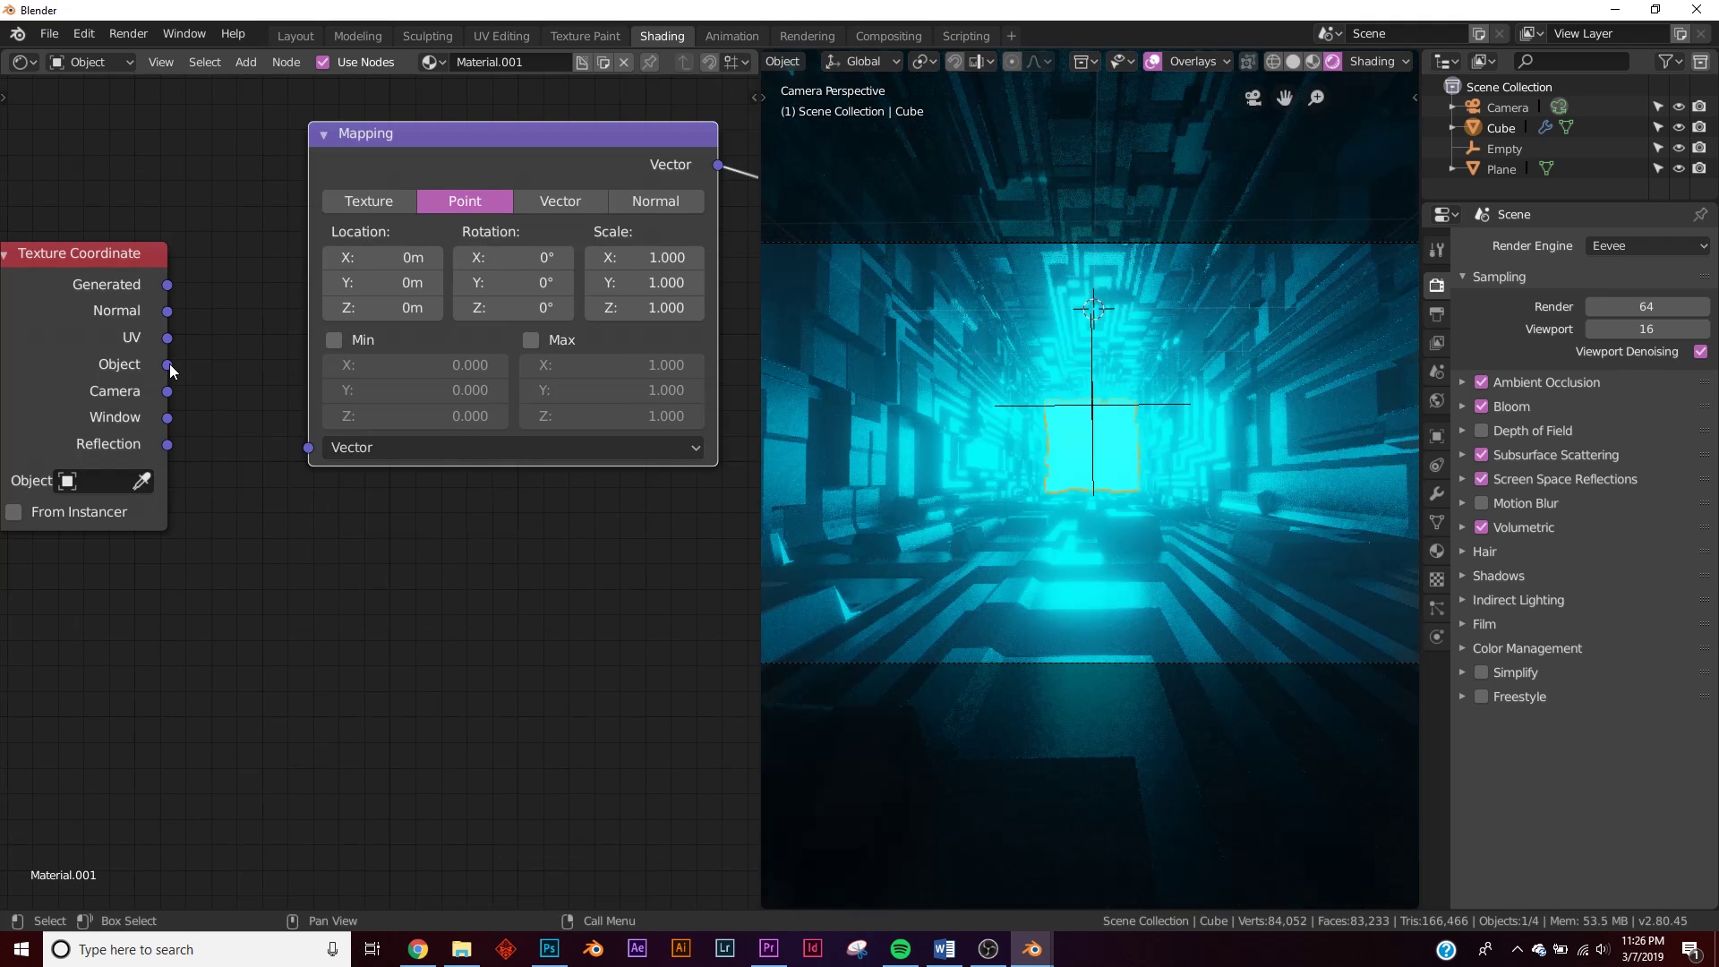
left_click_drag(169, 363, 308, 446)
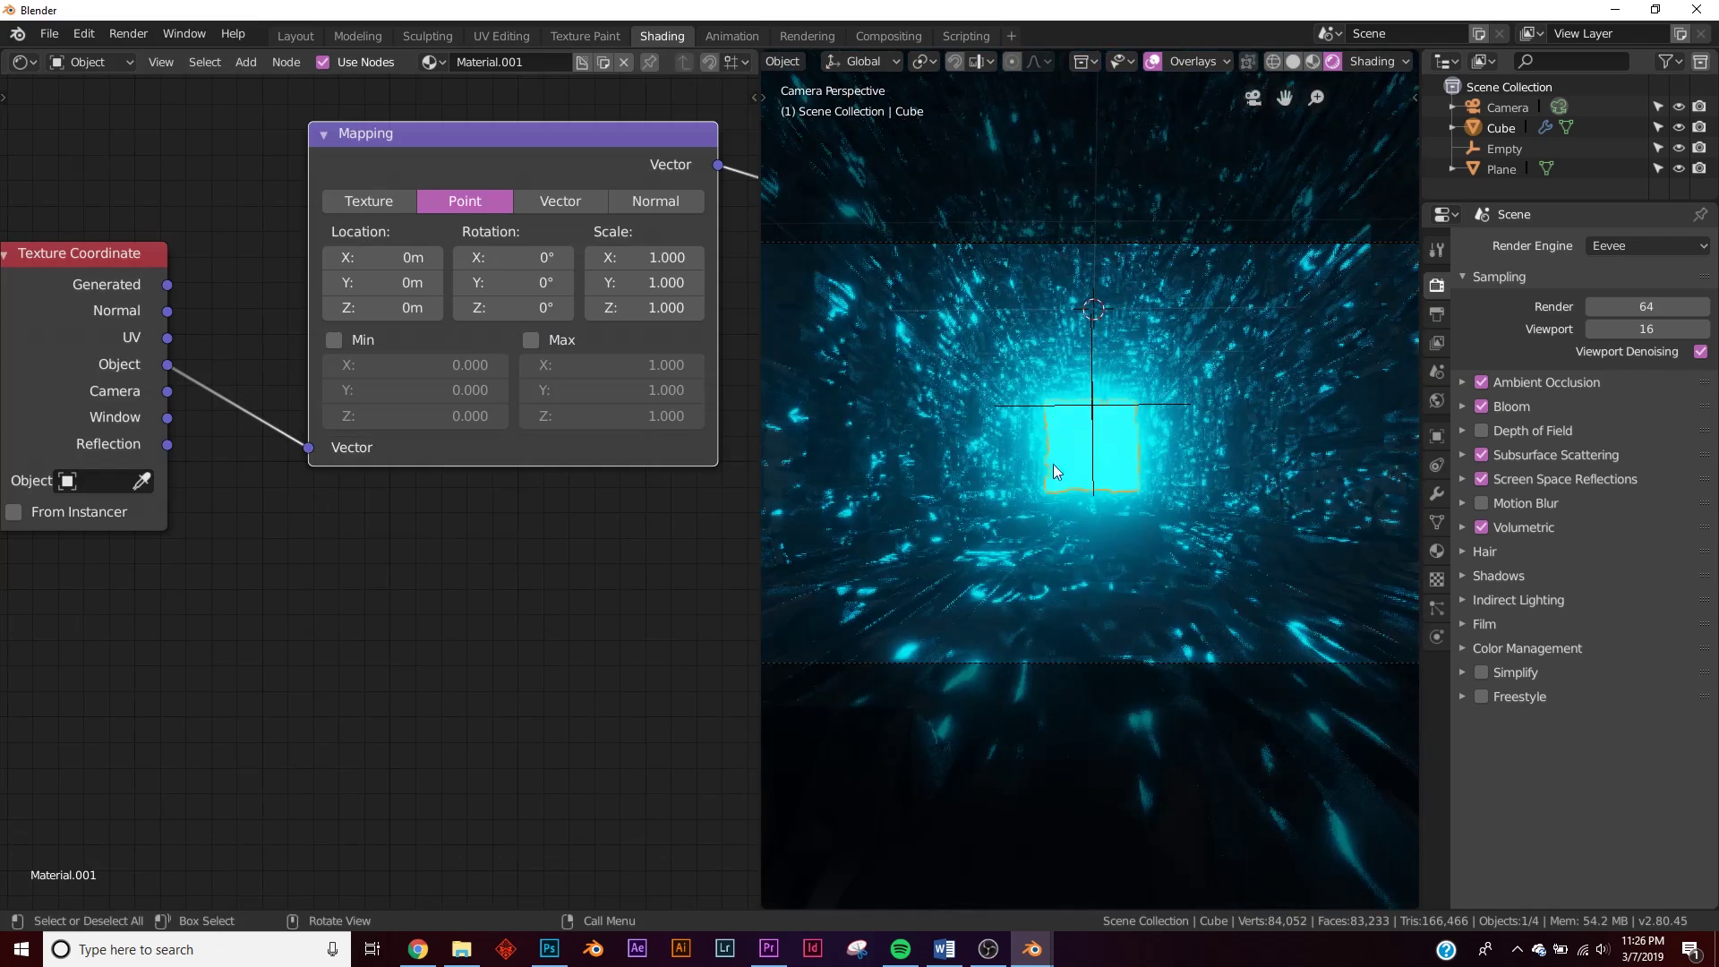
middle_click_drag(1053, 464, 995, 480)
scroll(996, 480, "down", 2)
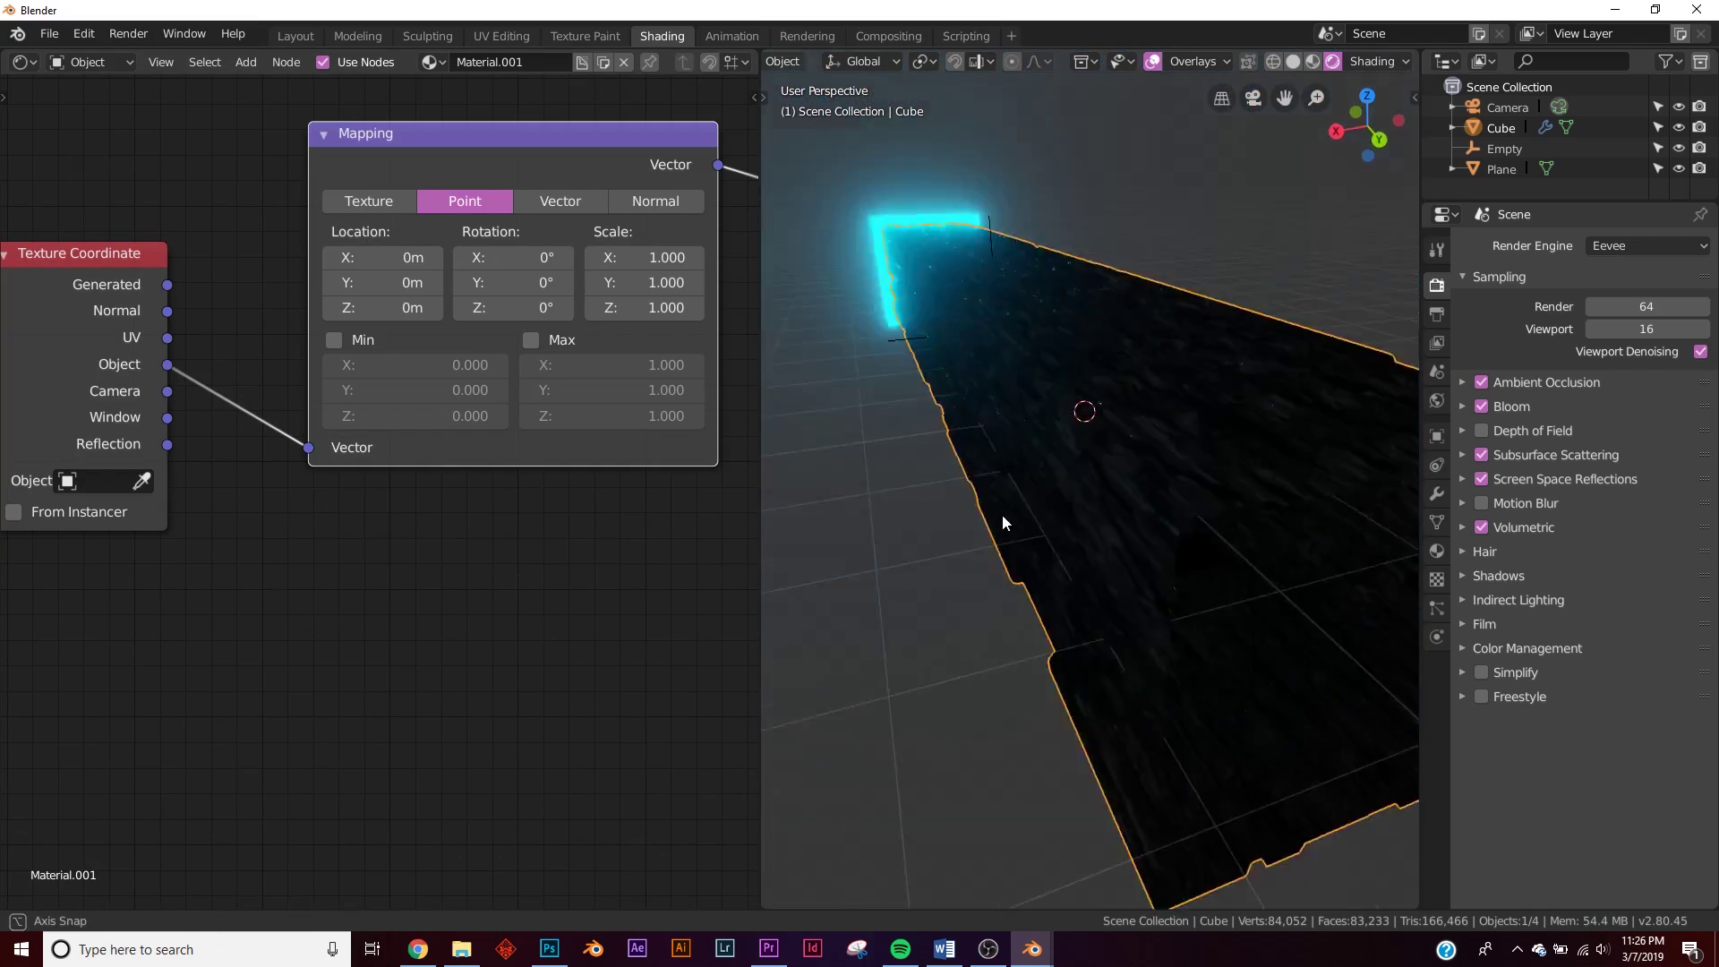
middle_click_drag(1002, 518, 1124, 354)
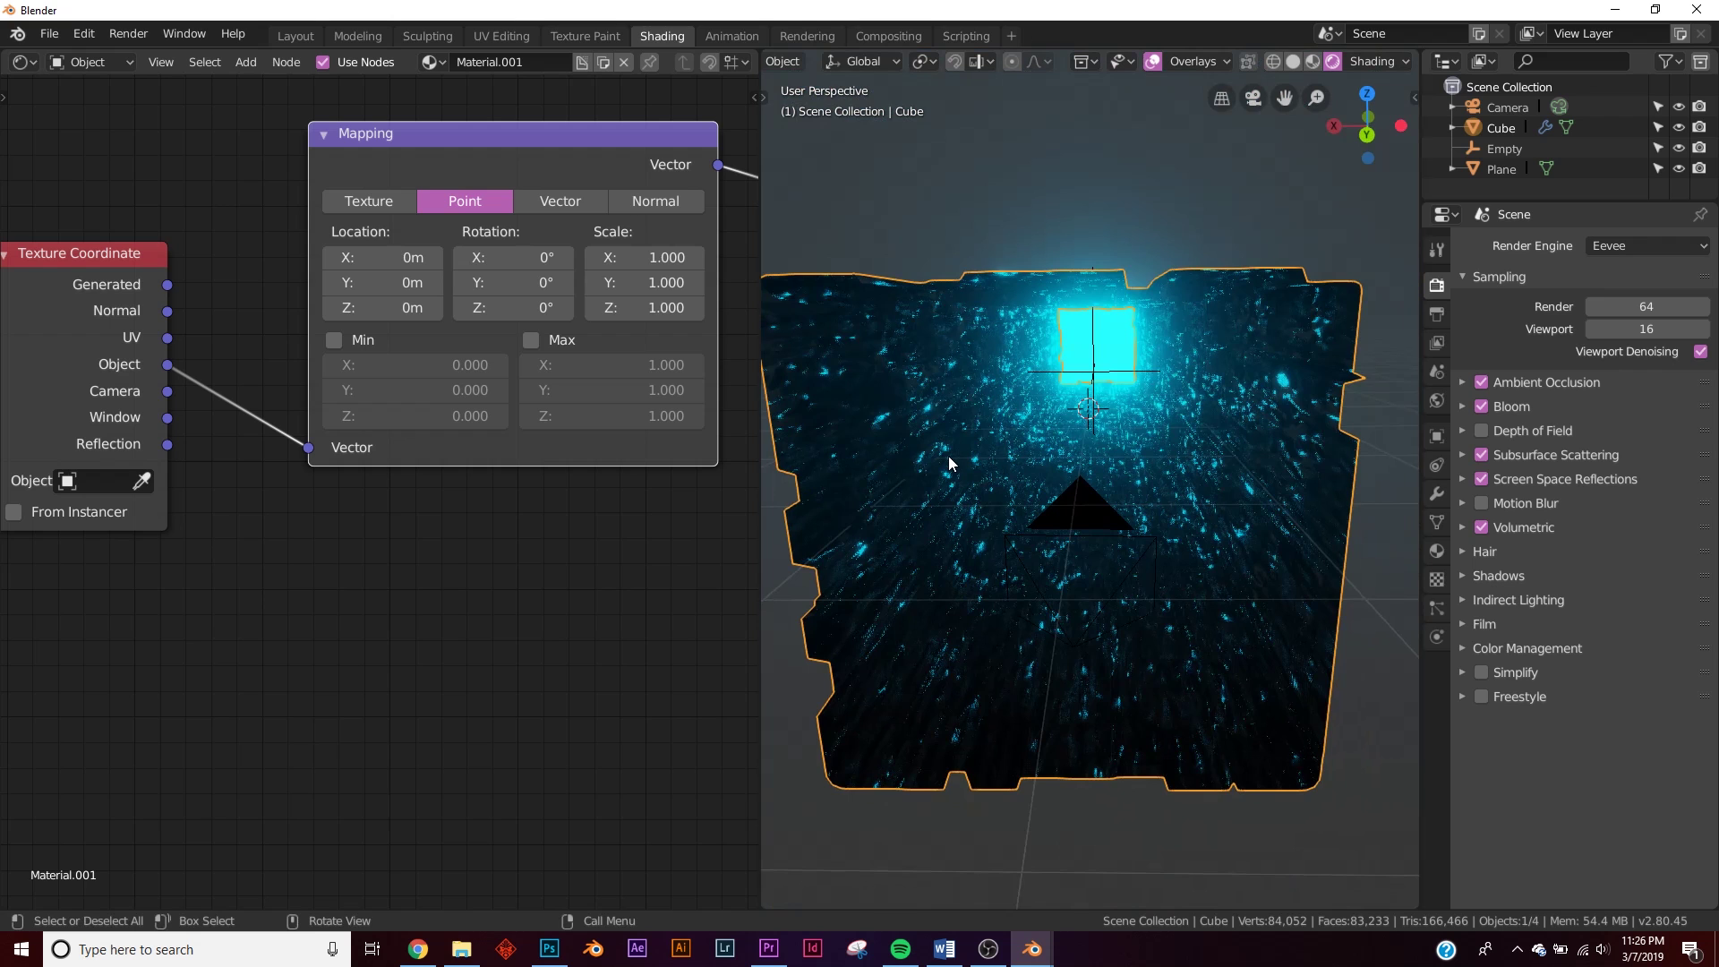
key("KP_0")
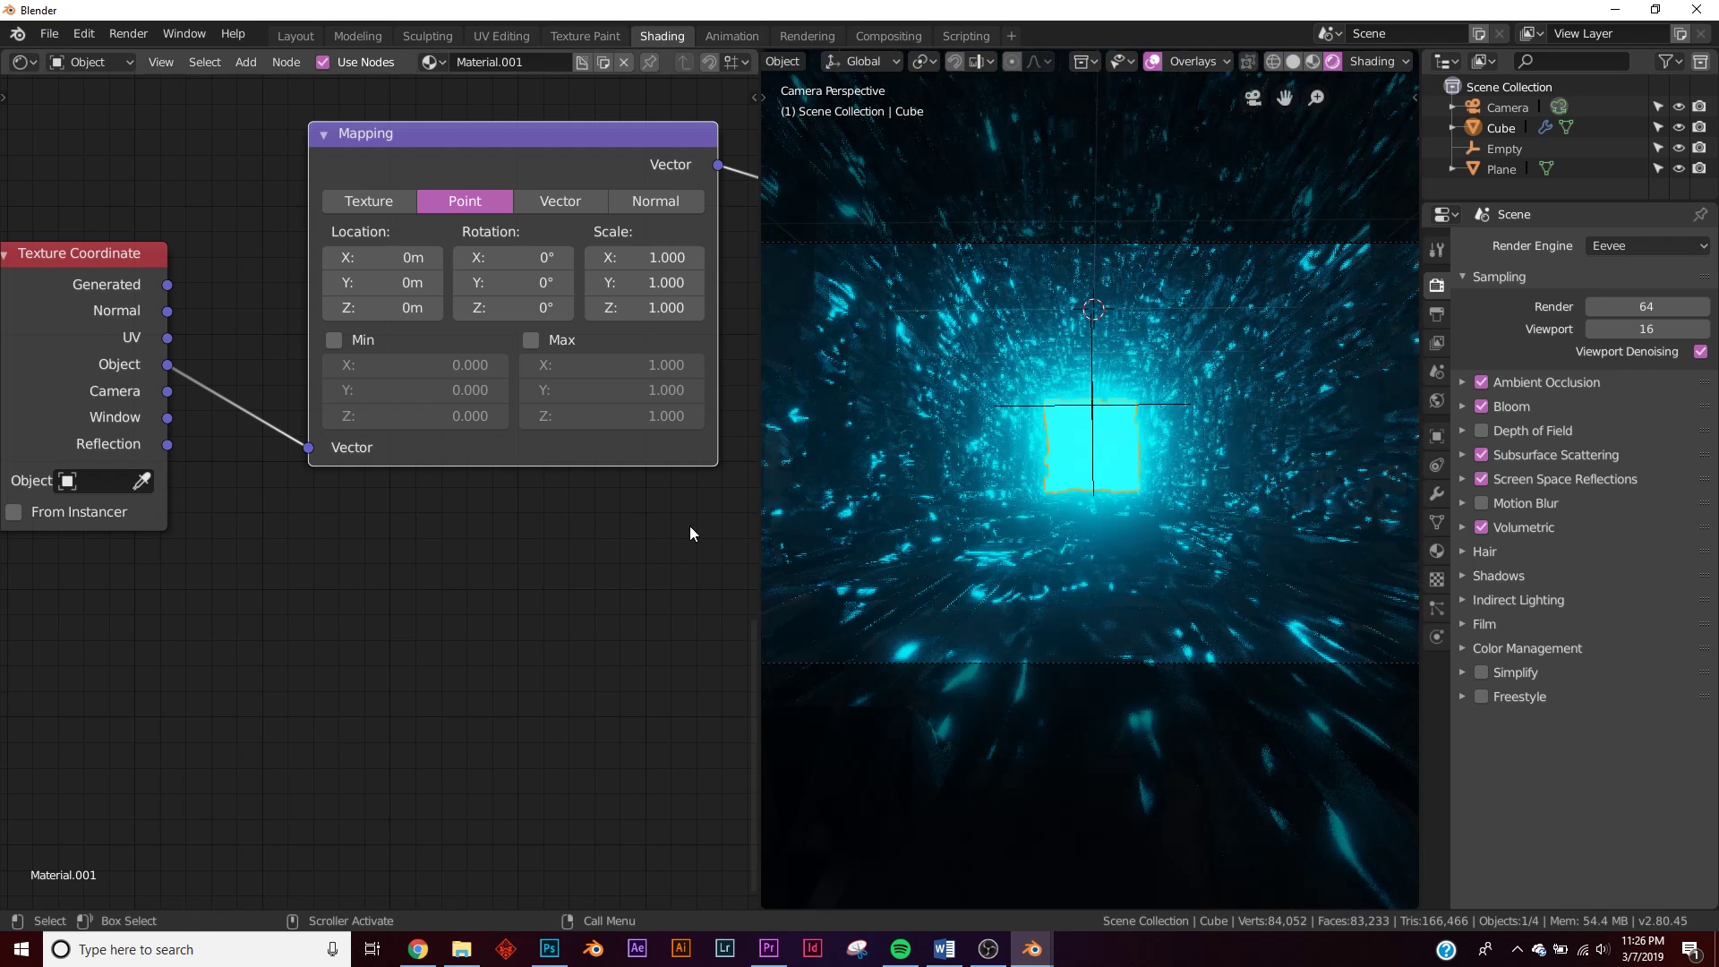
- Lower the strength of the Bump node fed by the Noise Texture to 0.079
middle_click_drag(482, 431, 87, 495)
middle_click_drag(633, 412, 308, 486)
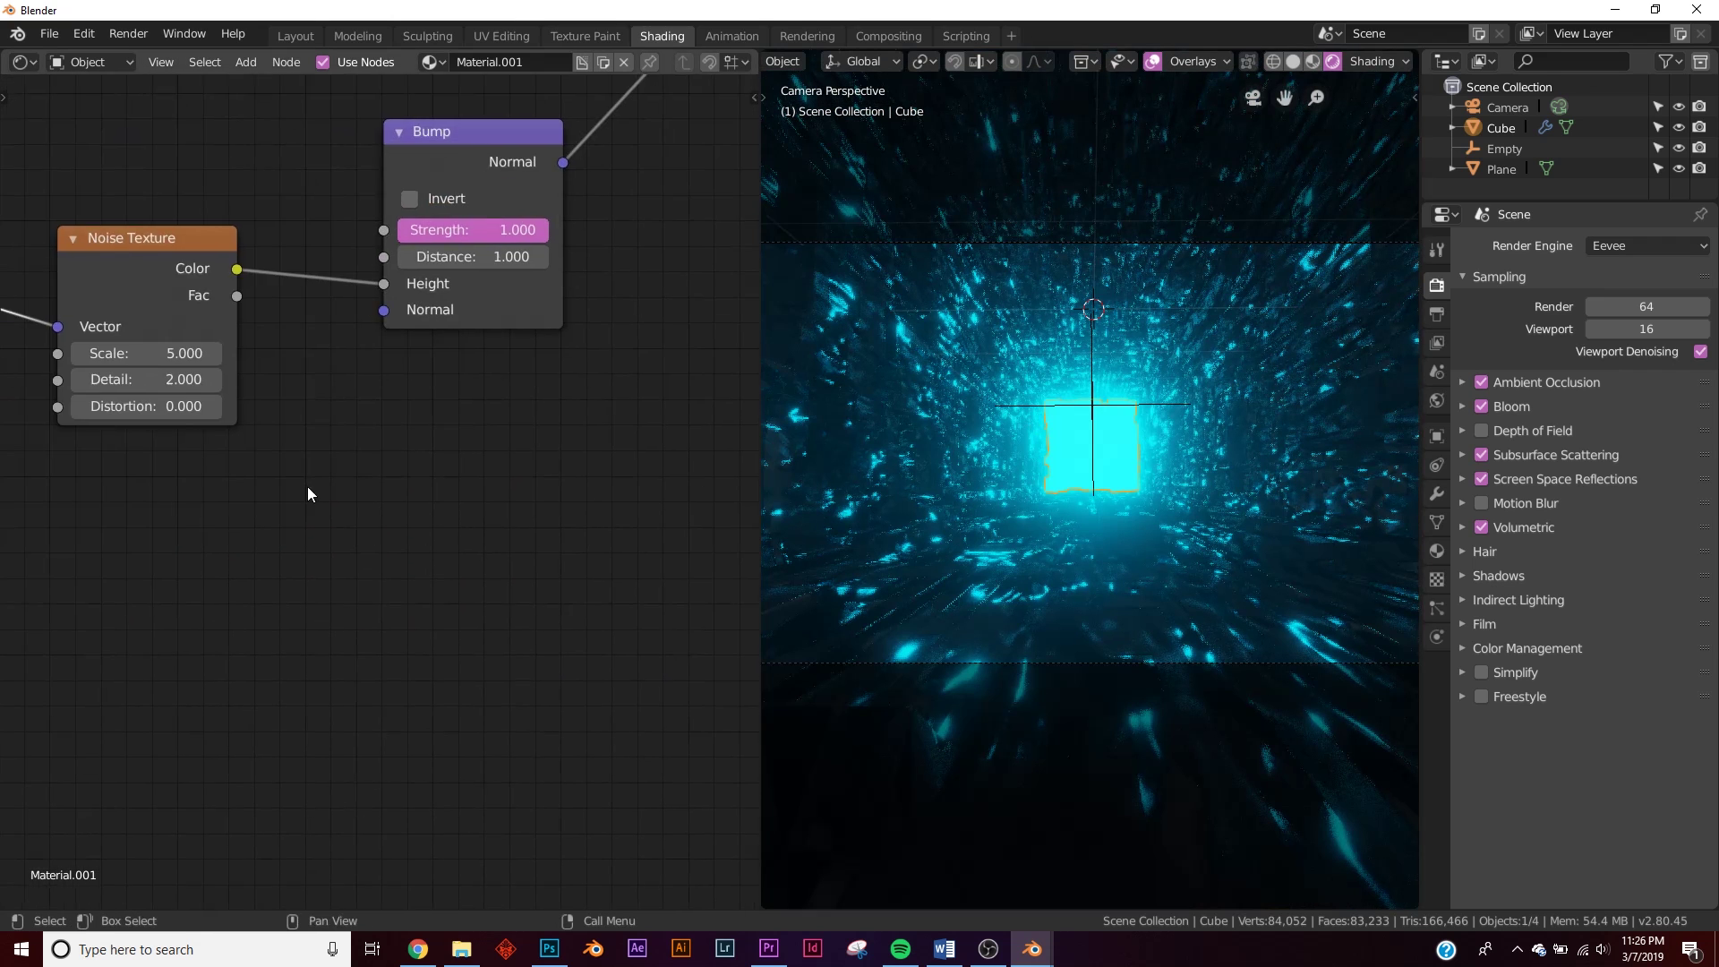
middle_click_drag(506, 428, 439, 553)
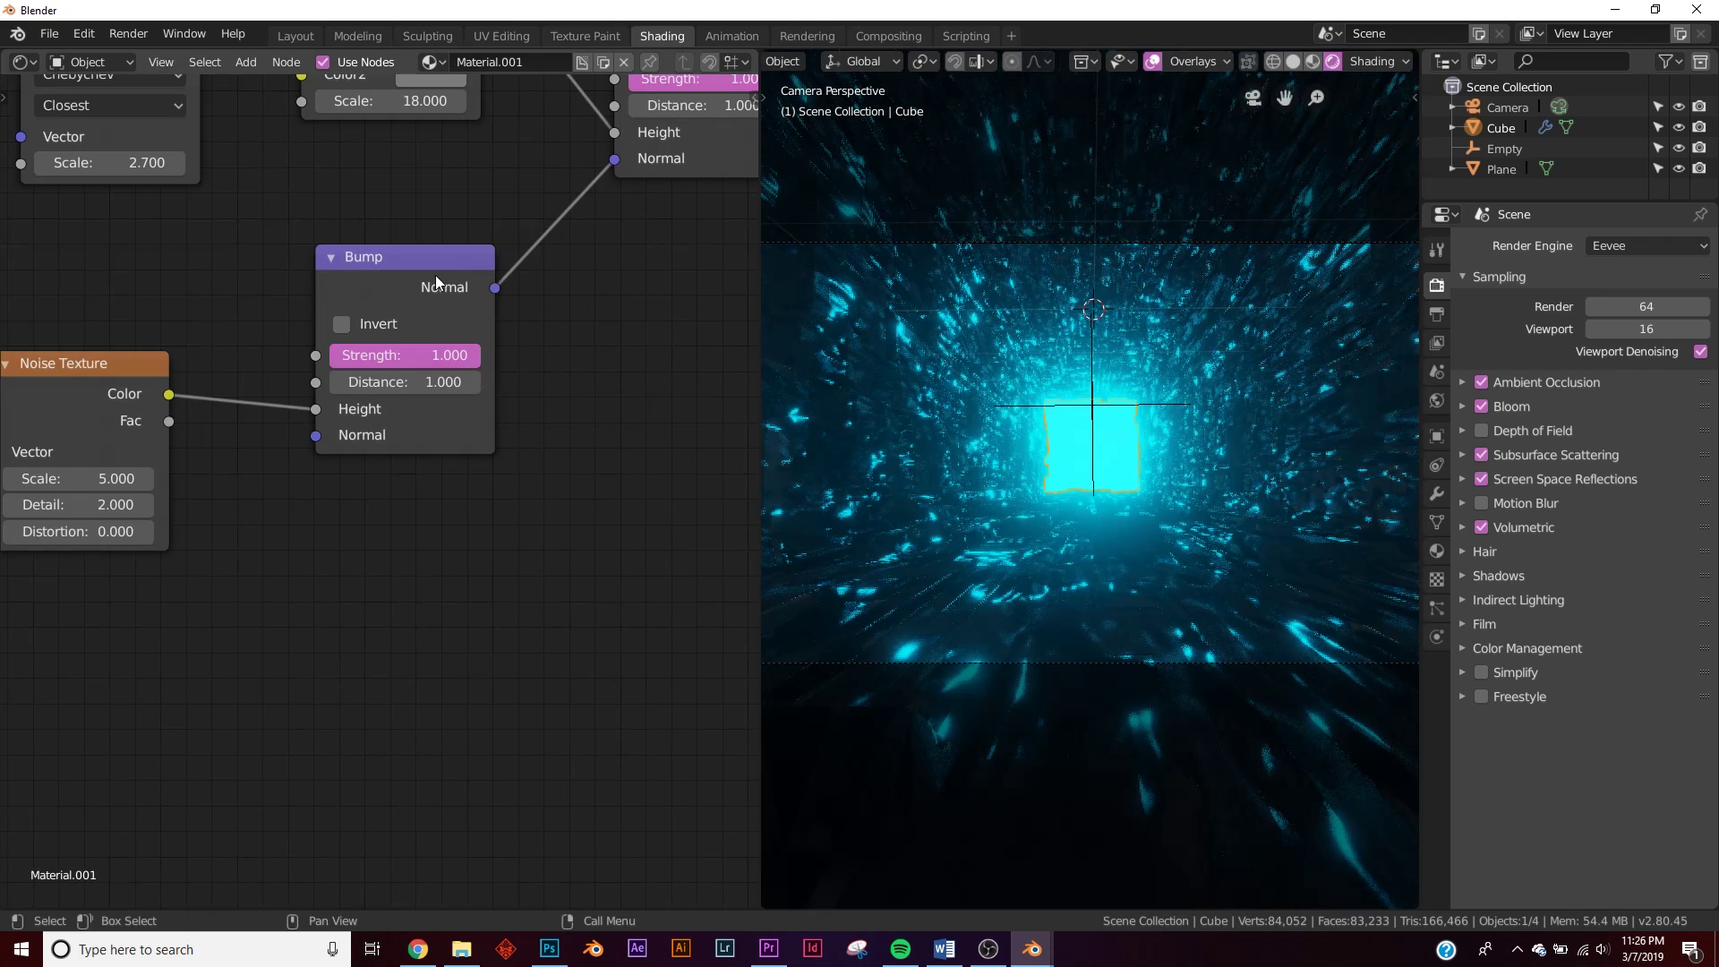
scroll(452, 421, "down", 2)
scroll(474, 421, "up", 2)
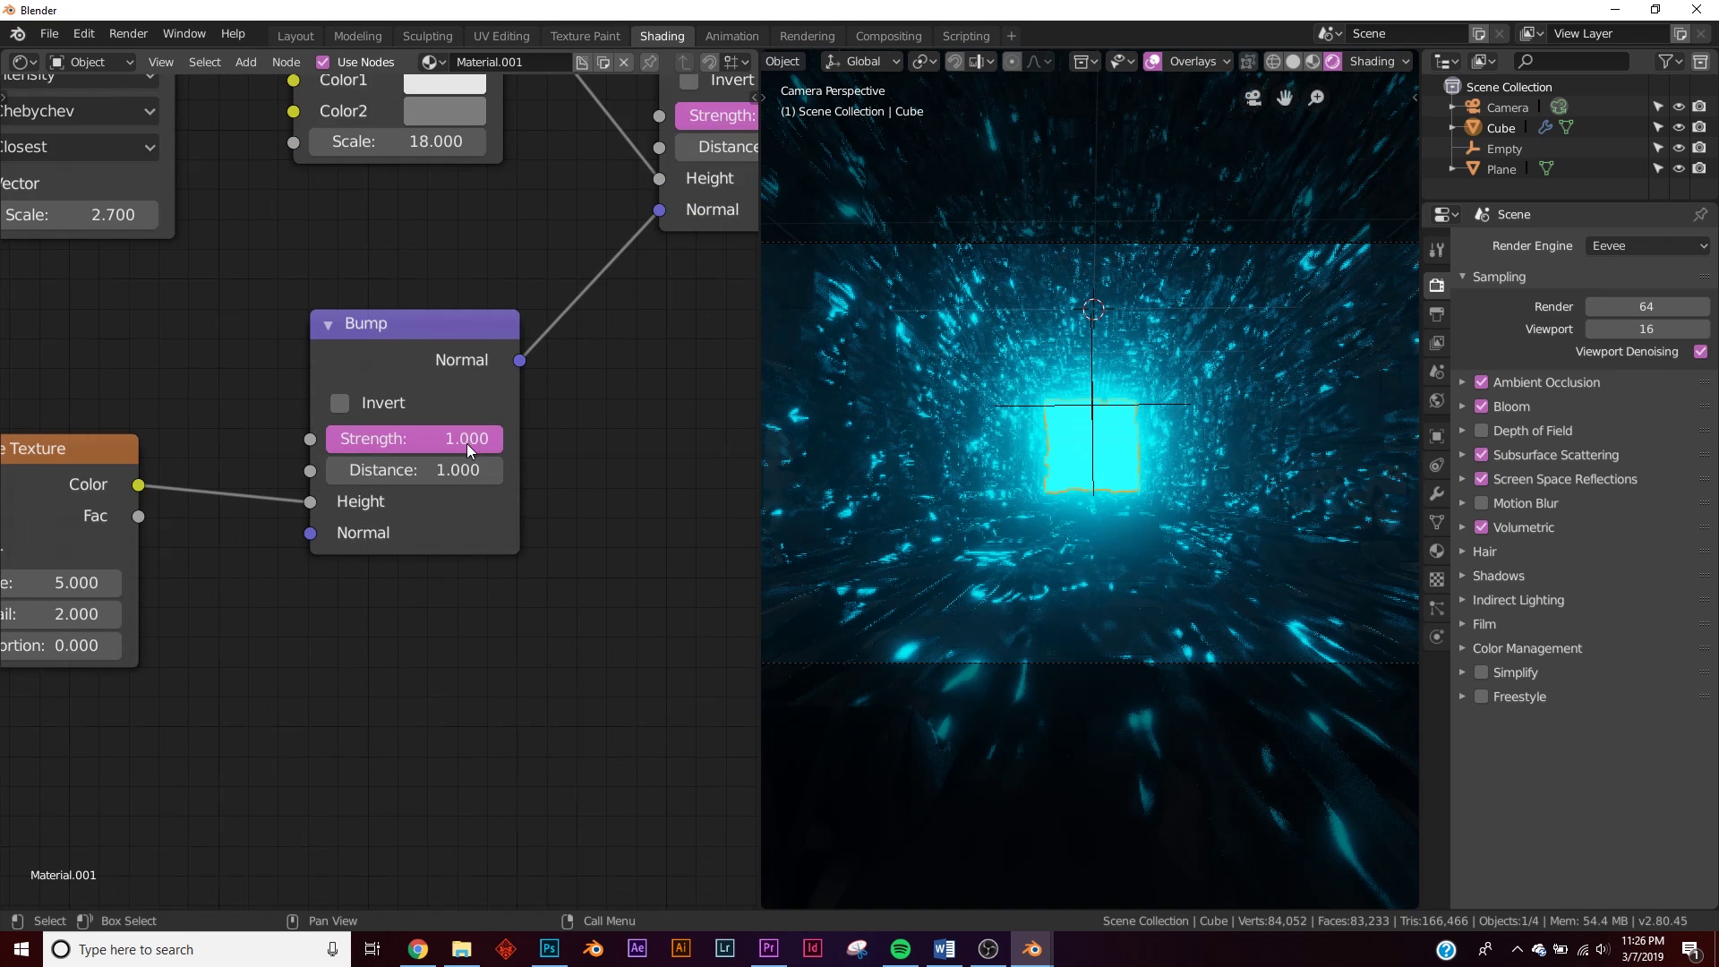
left_click_drag(465, 444, 363, 415)
scroll(401, 444, "up", 2)
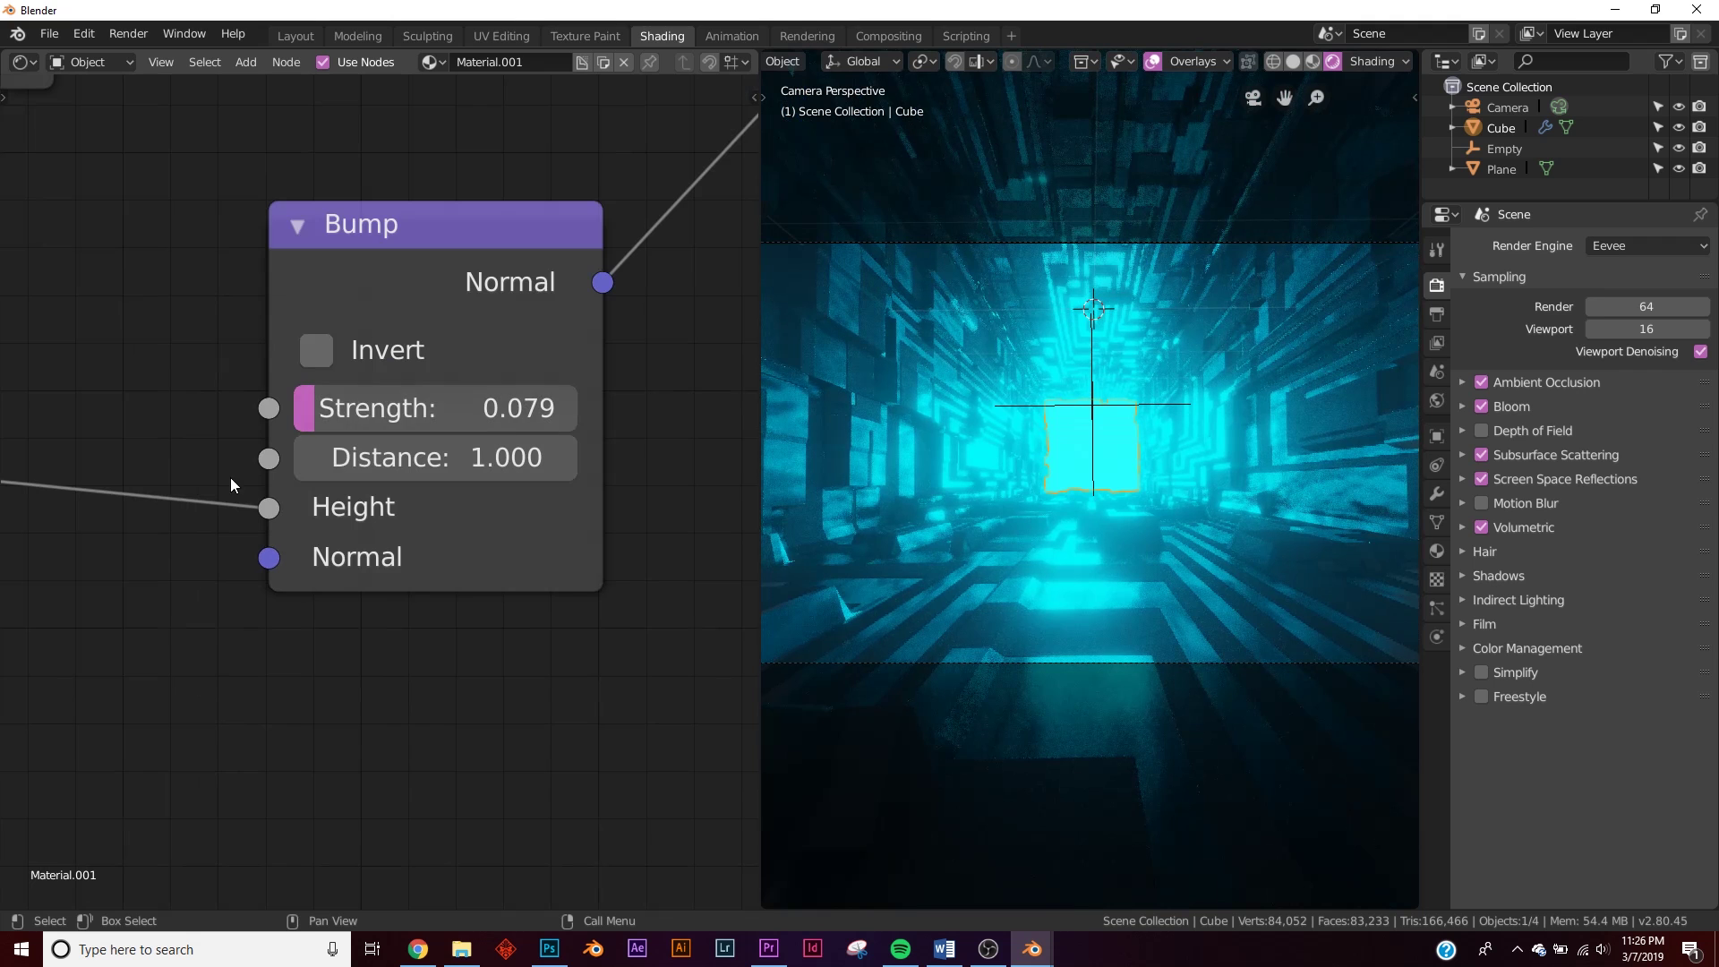
- Set the Noise Texture's detail to 16 and its scale to 39.9
middle_click_drag(104, 498, 643, 417)
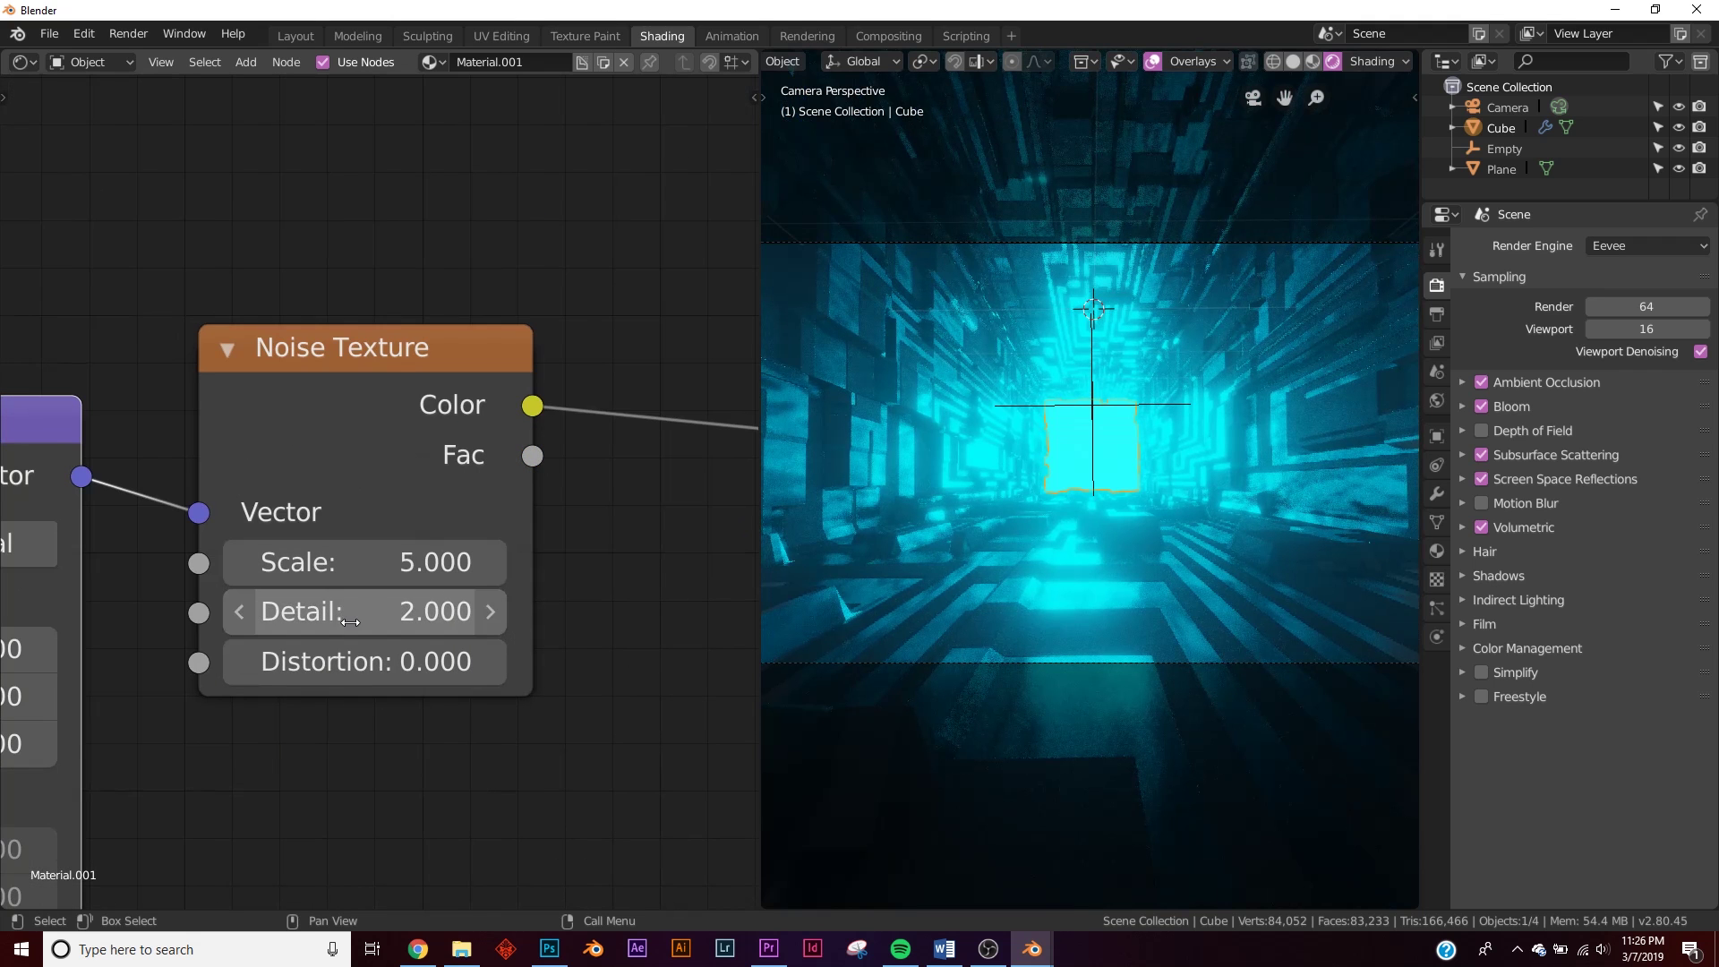
left_click_drag(350, 621, 412, 622)
left_click_drag(358, 562, 441, 562)
- Set the strength of the Bump node fed by the Noise Texture to 0.032
middle_click_drag(536, 549, 0, 573)
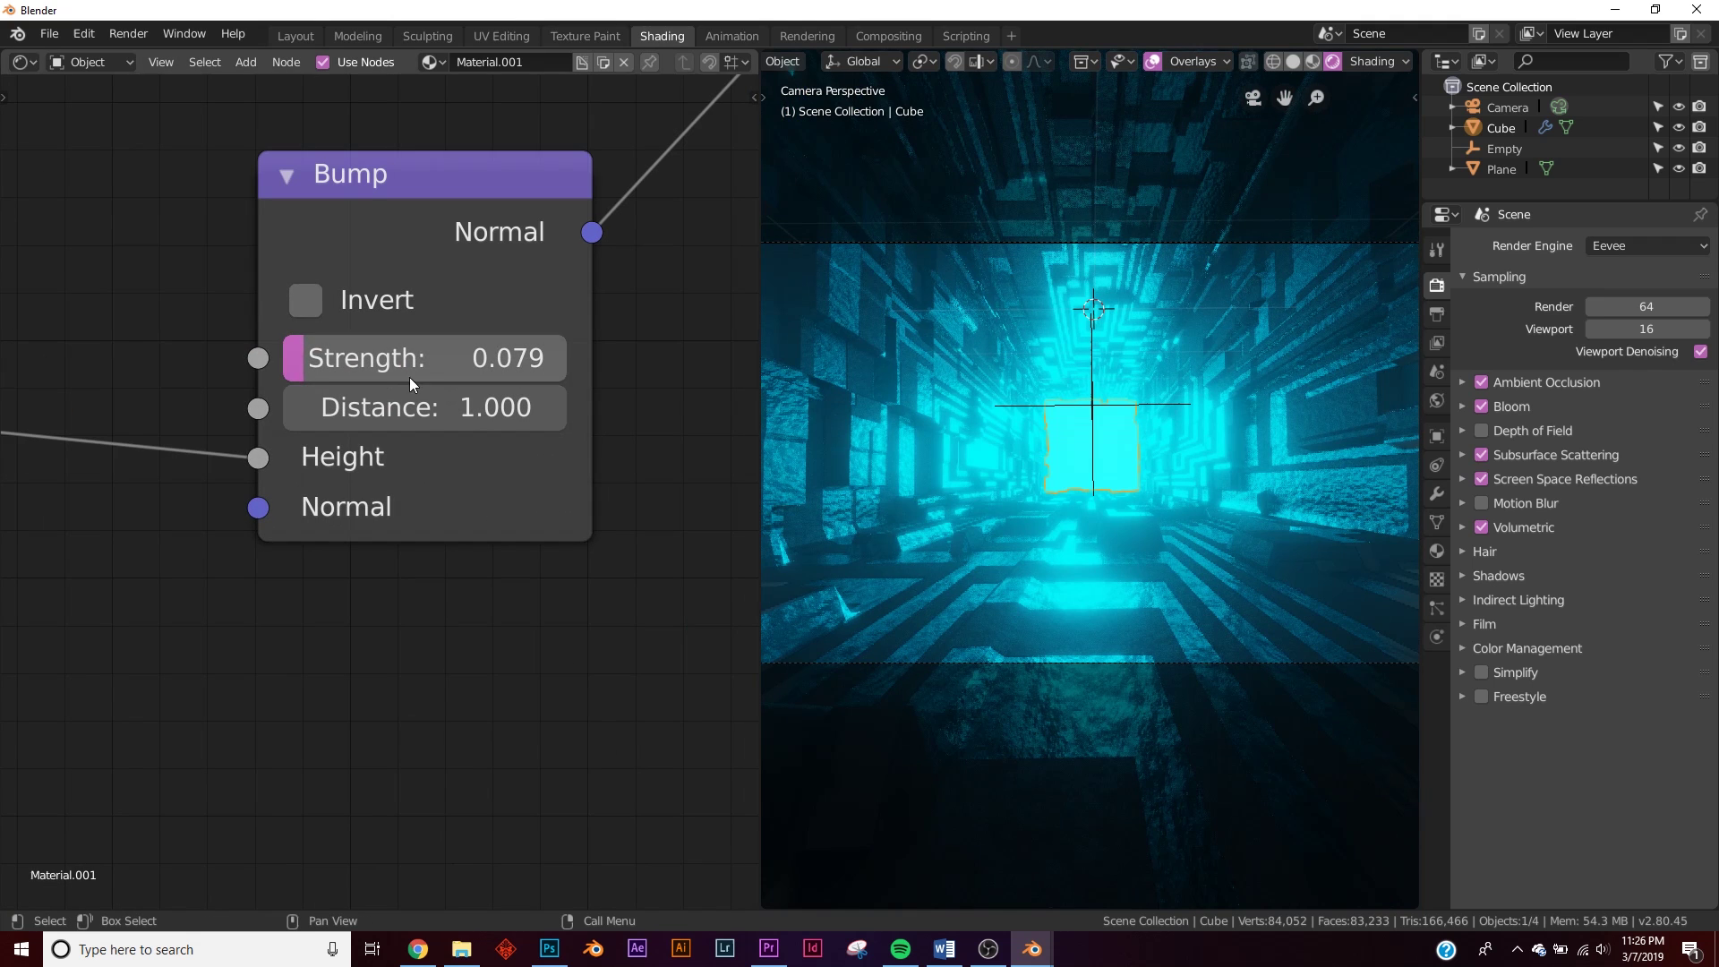
left_click_drag(410, 378, 380, 378)
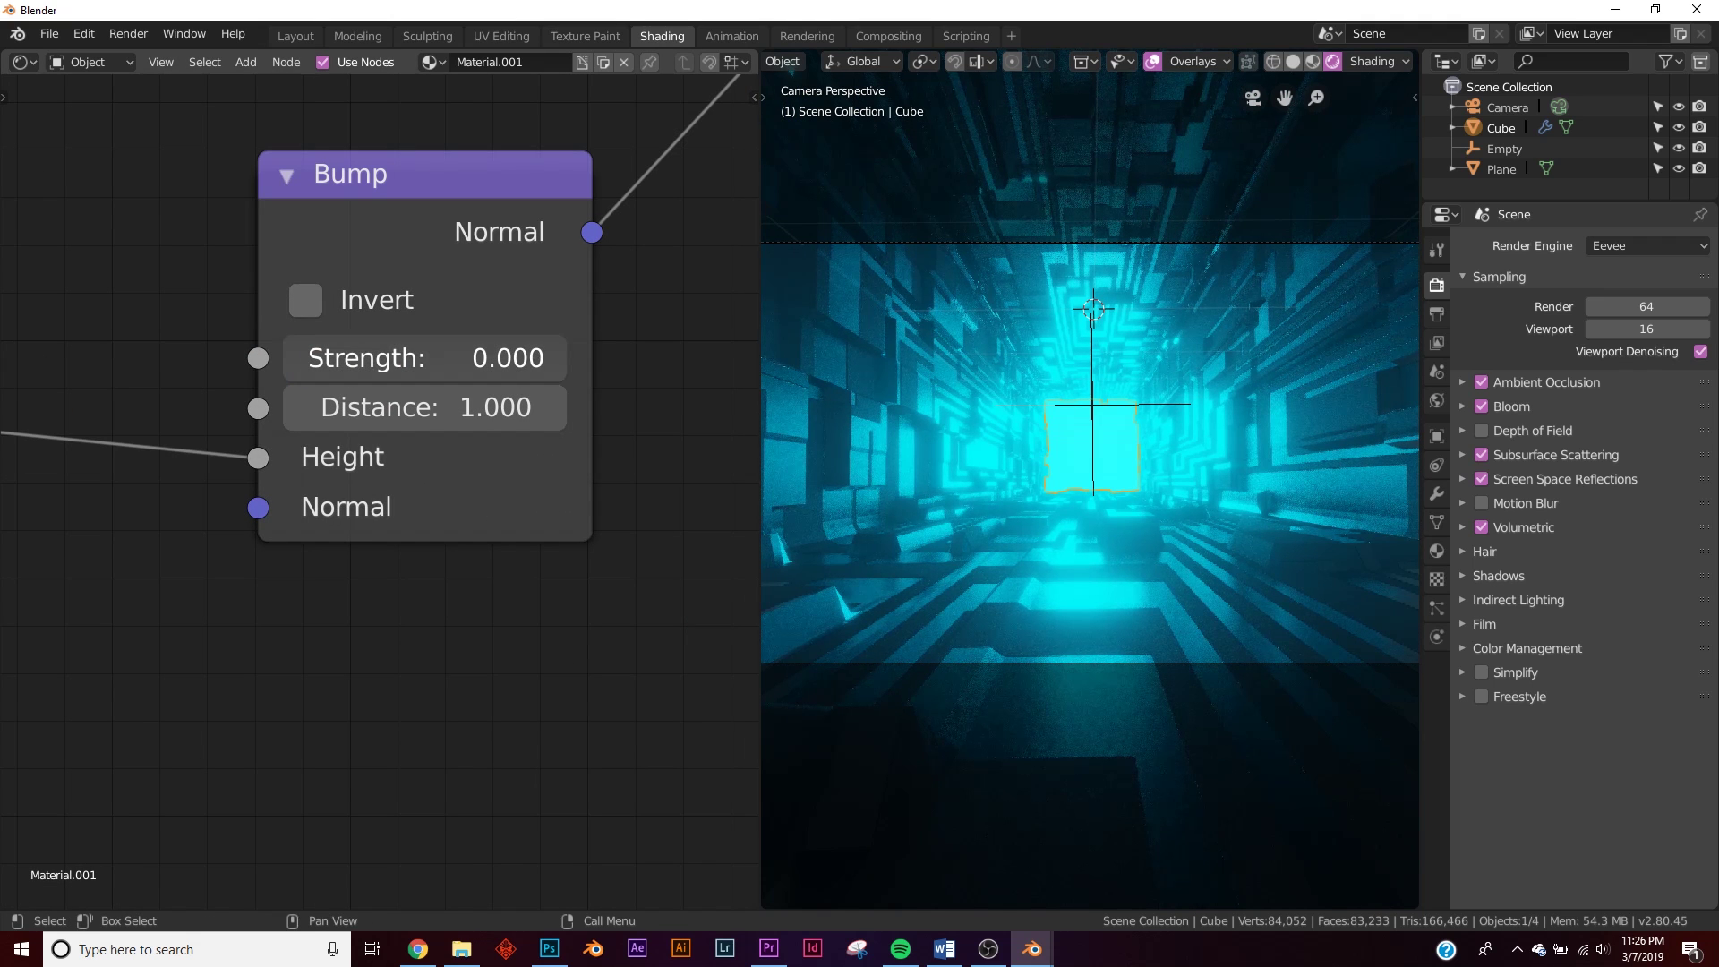
left_click_drag(426, 358, 314, 358)
- Duplicate the main Bump node and place the copy below the Noise Texture node
scroll(458, 532, "down", 8)
middle_click_drag(382, 598, 353, 508)
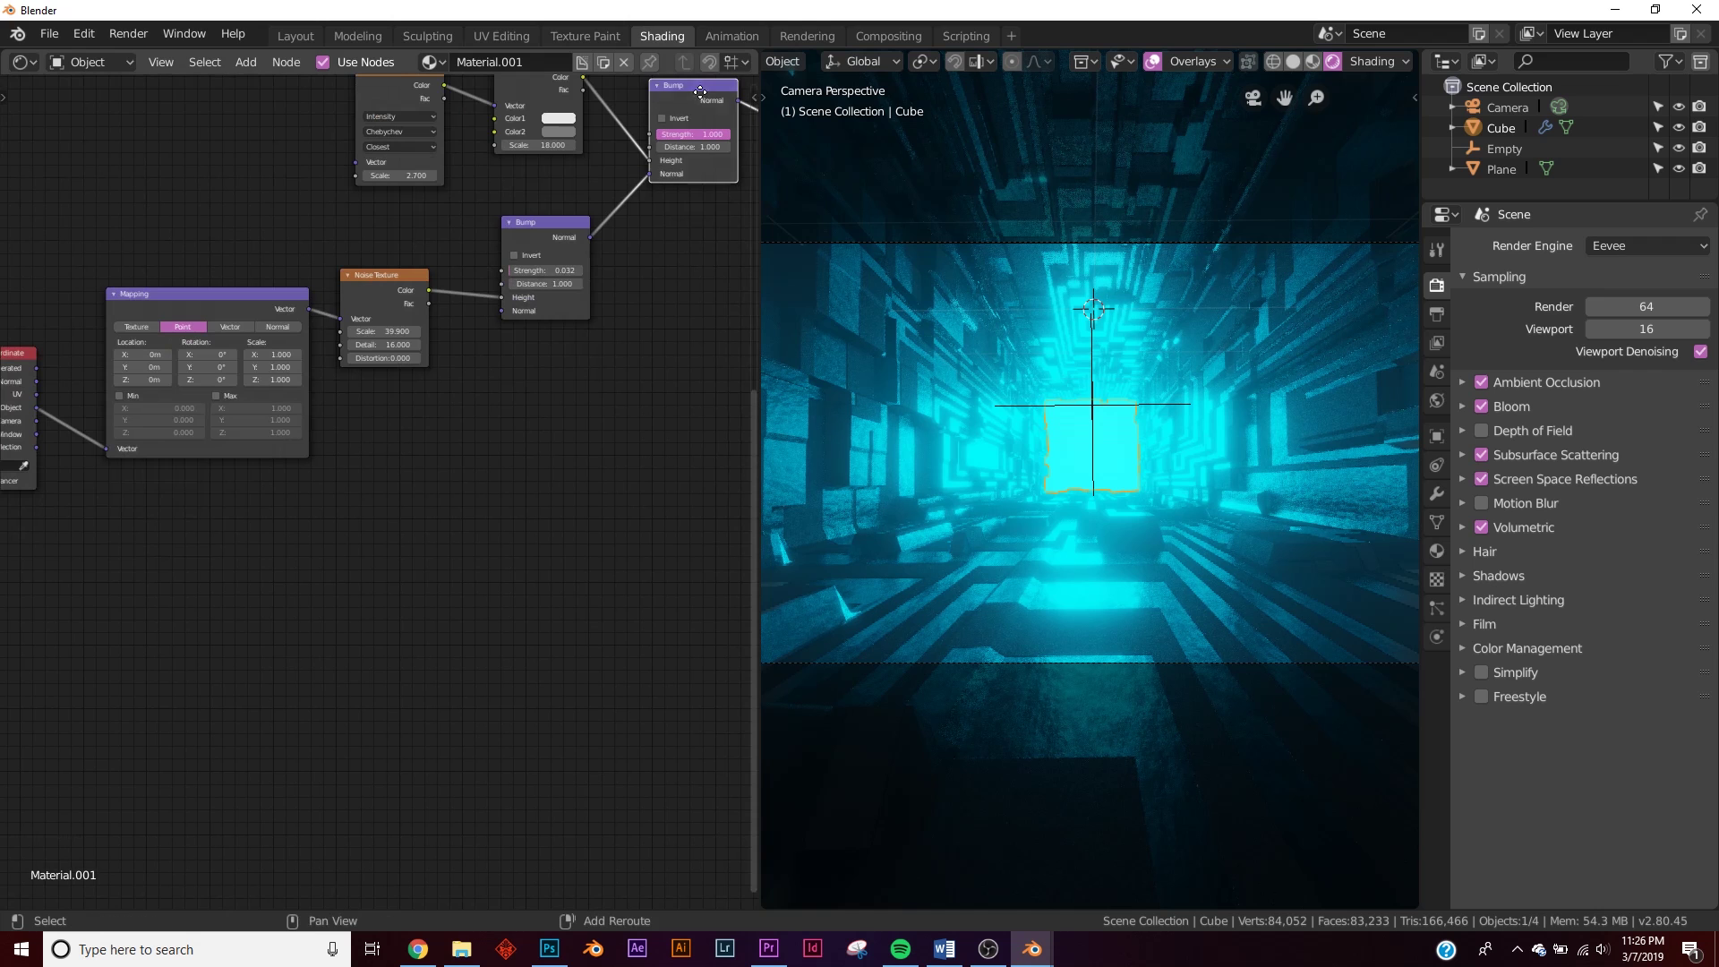
key("shift+d")
left_click(444, 433)
- Add a Brick Texture node in front of the newly duplicated Bump node
middle_click_drag(444, 433, 558, 309)
key("shift+a")
left_click(444, 432)
type("br")
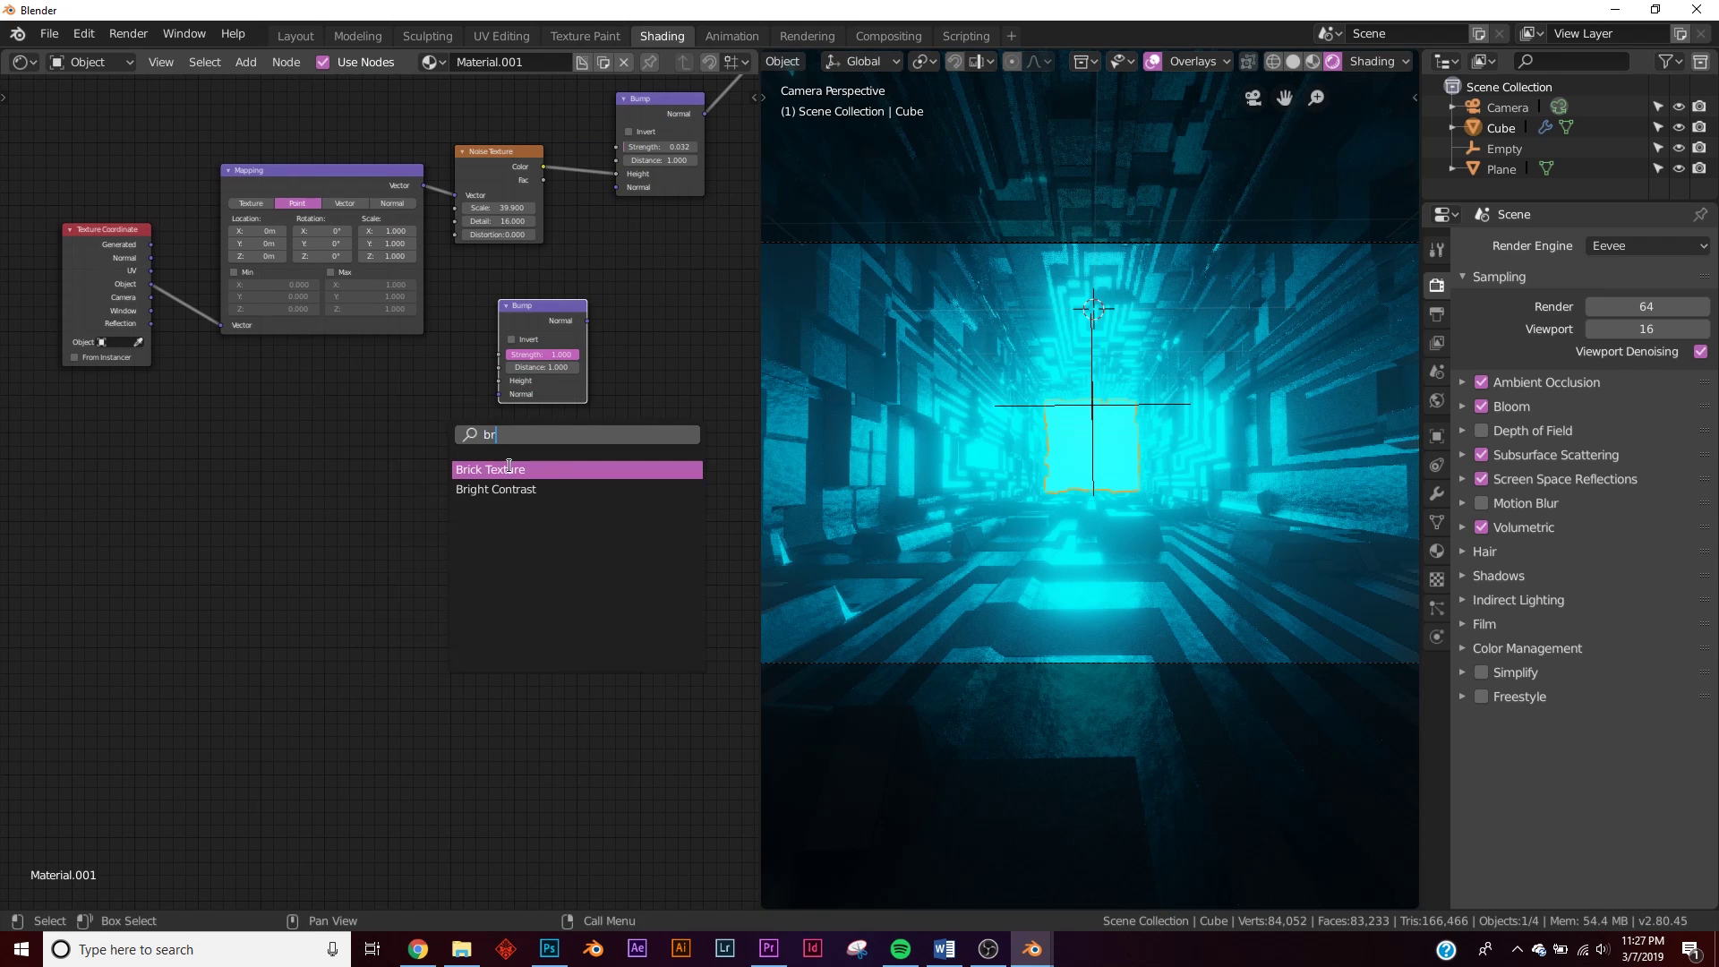
left_click(509, 465)
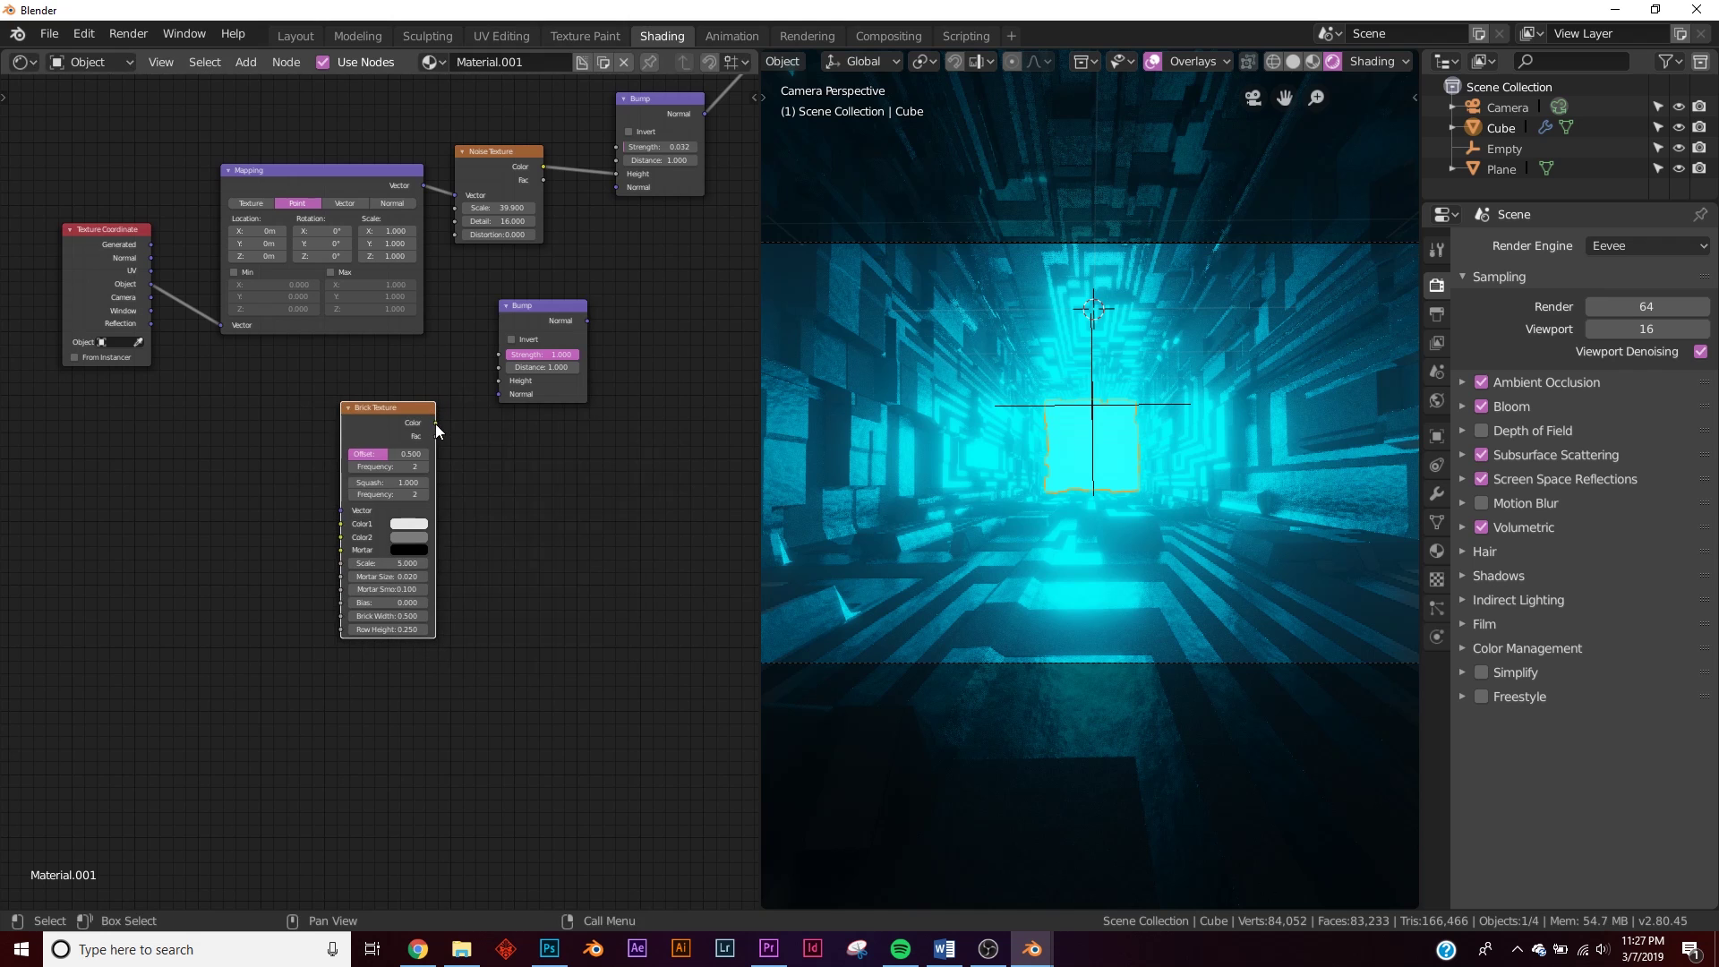
- Connect the Brick Texture's Color to the new Bump's Height, and that Bump's Normal output to the noise Bump's Normal input
scroll(435, 423, "up", 3)
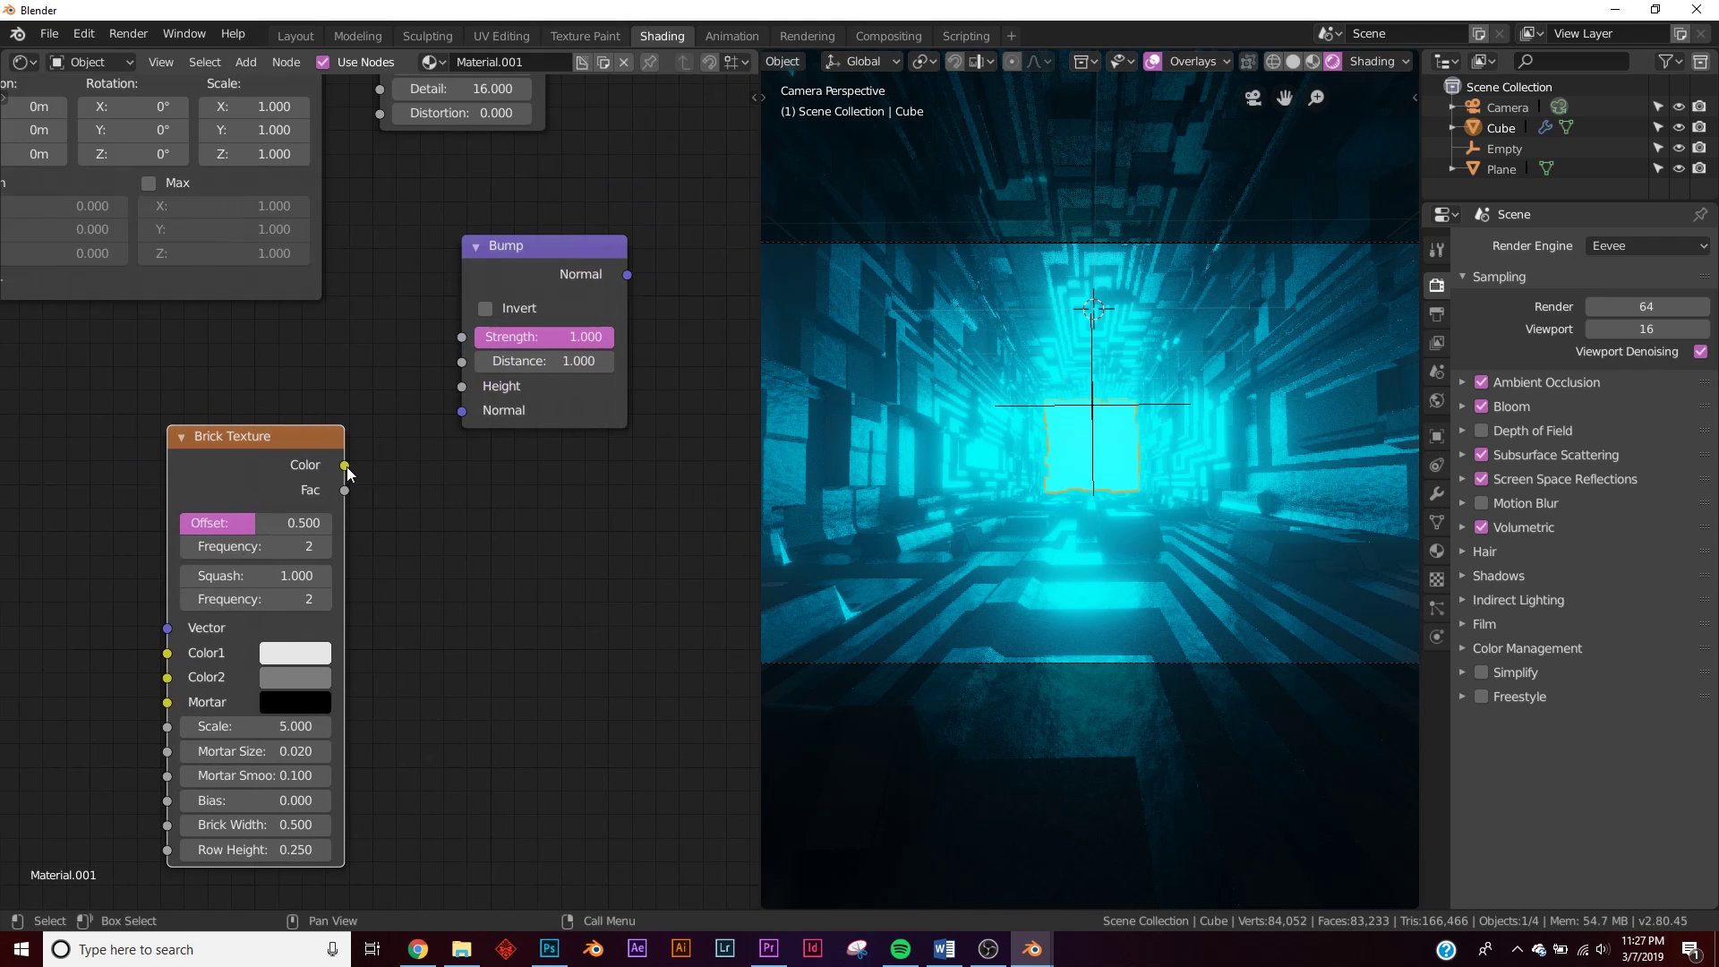
left_click_drag(455, 392, 459, 388)
middle_click_drag(589, 371, 240, 652)
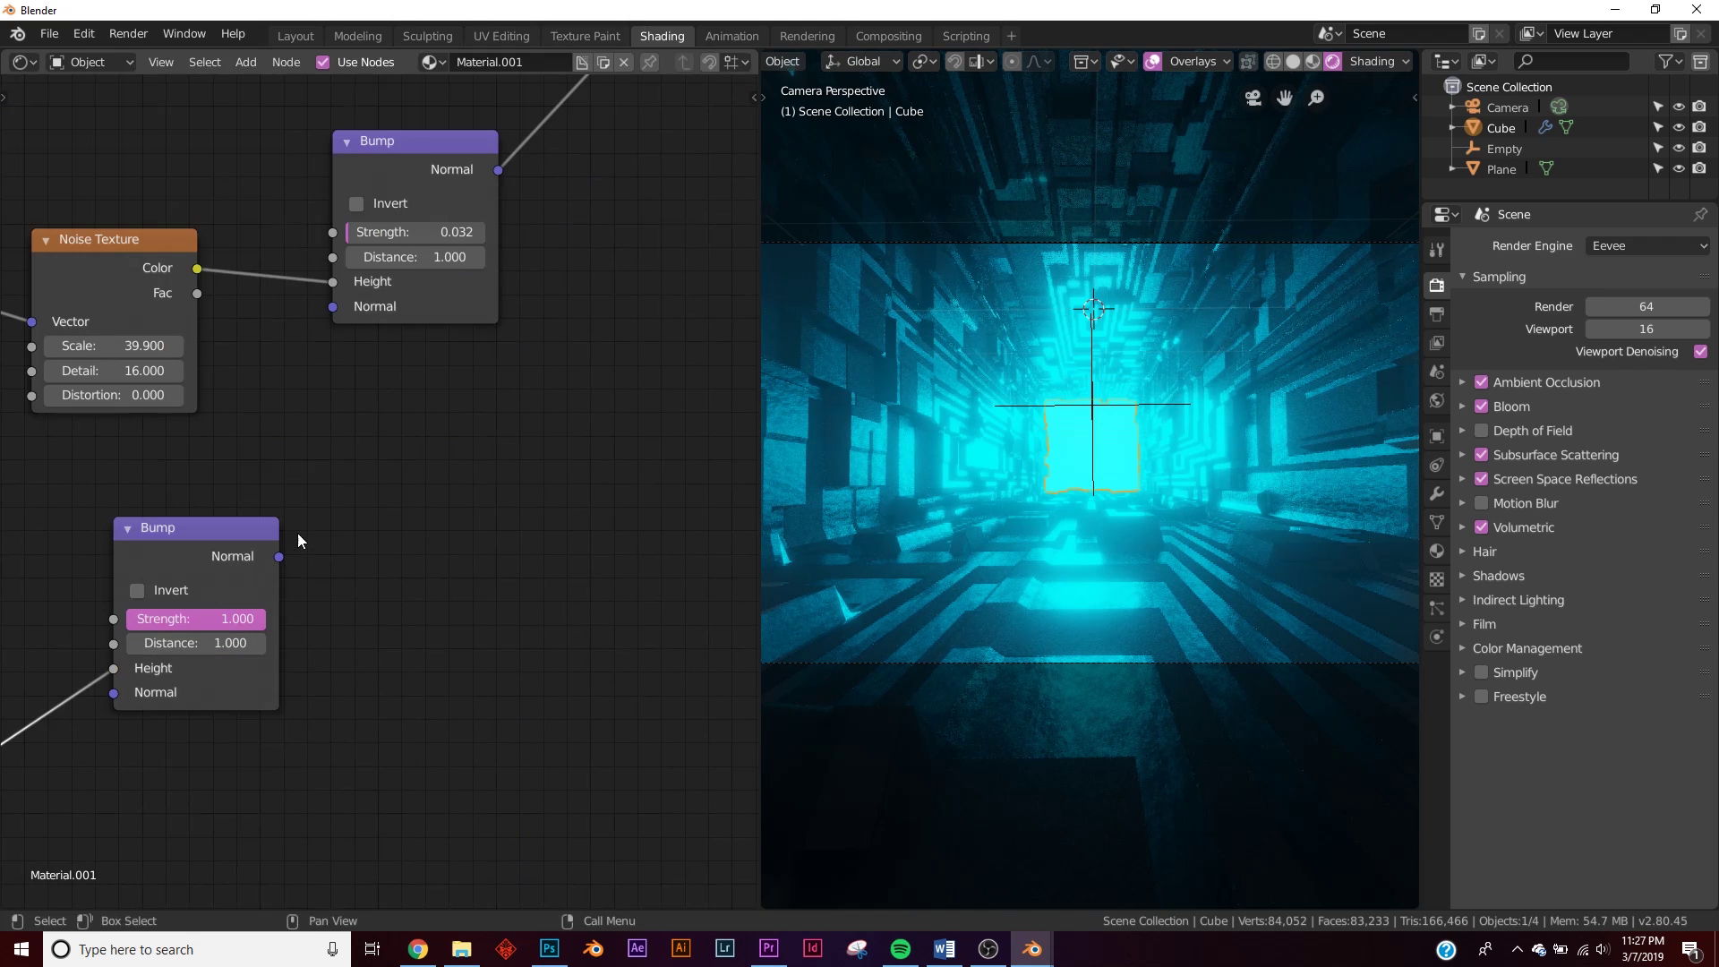
left_click_drag(352, 329, 341, 304)
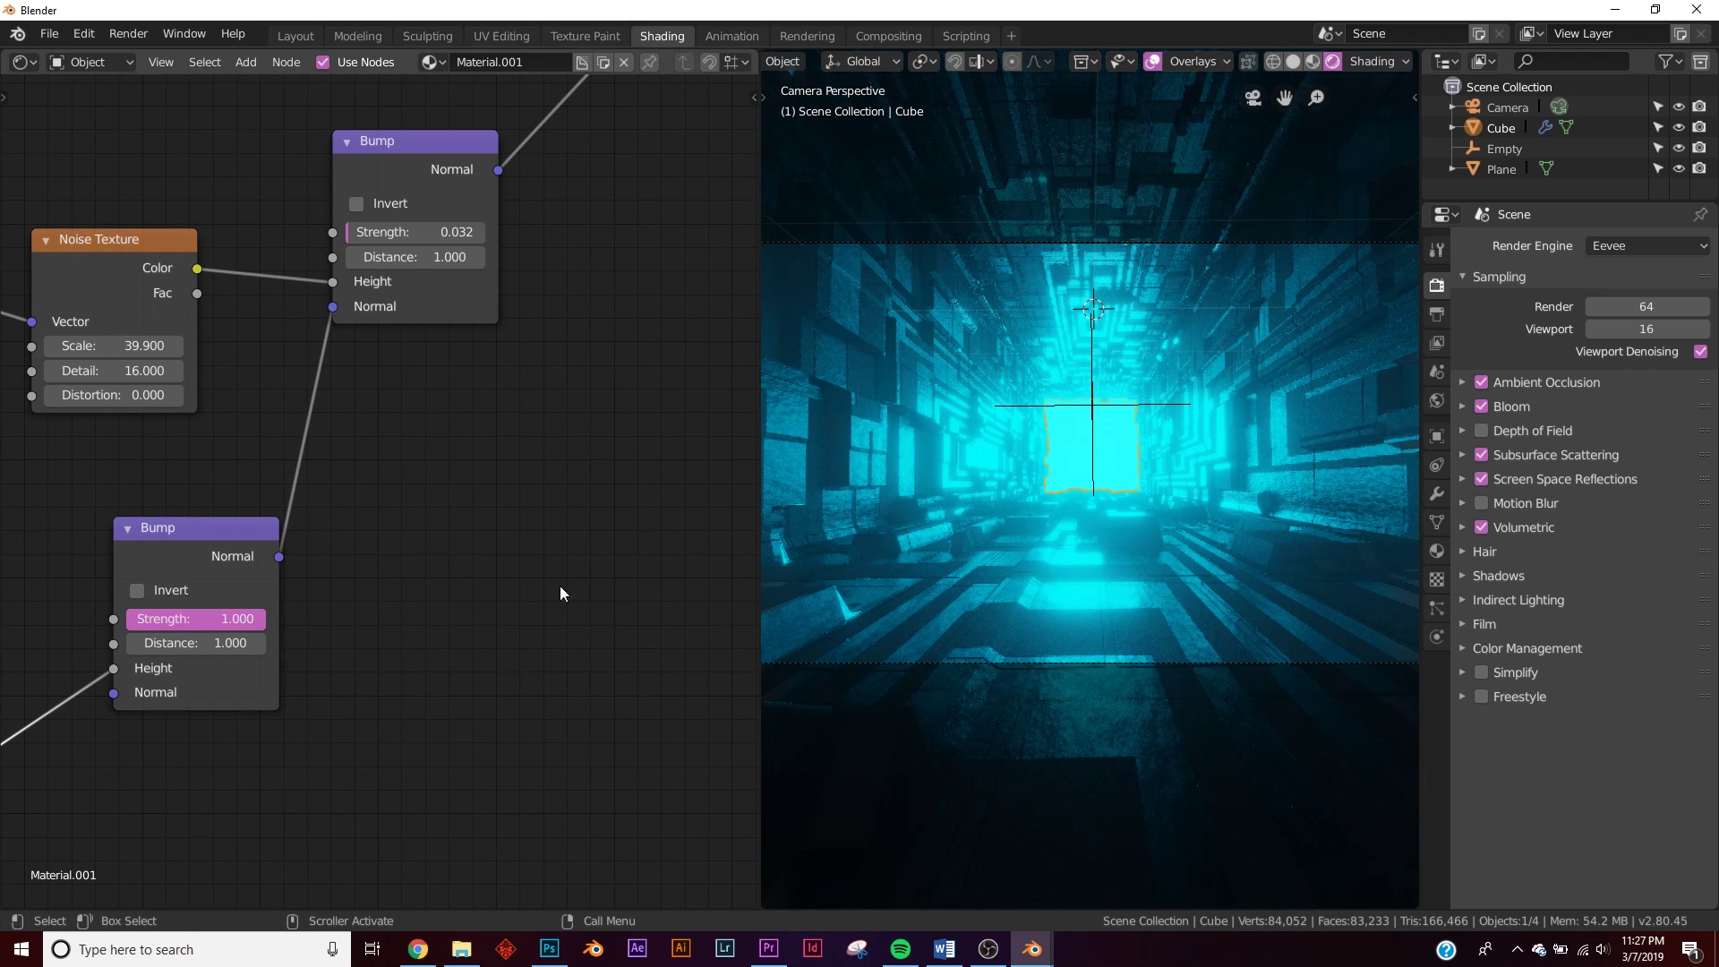
- Set the Brick Texture's scale to -2.480 and its Mapping node's Y scale to 3.700, checking the tunnel from another angle
middle_click_drag(85, 779, 611, 442)
left_click_drag(423, 669, 586, 669)
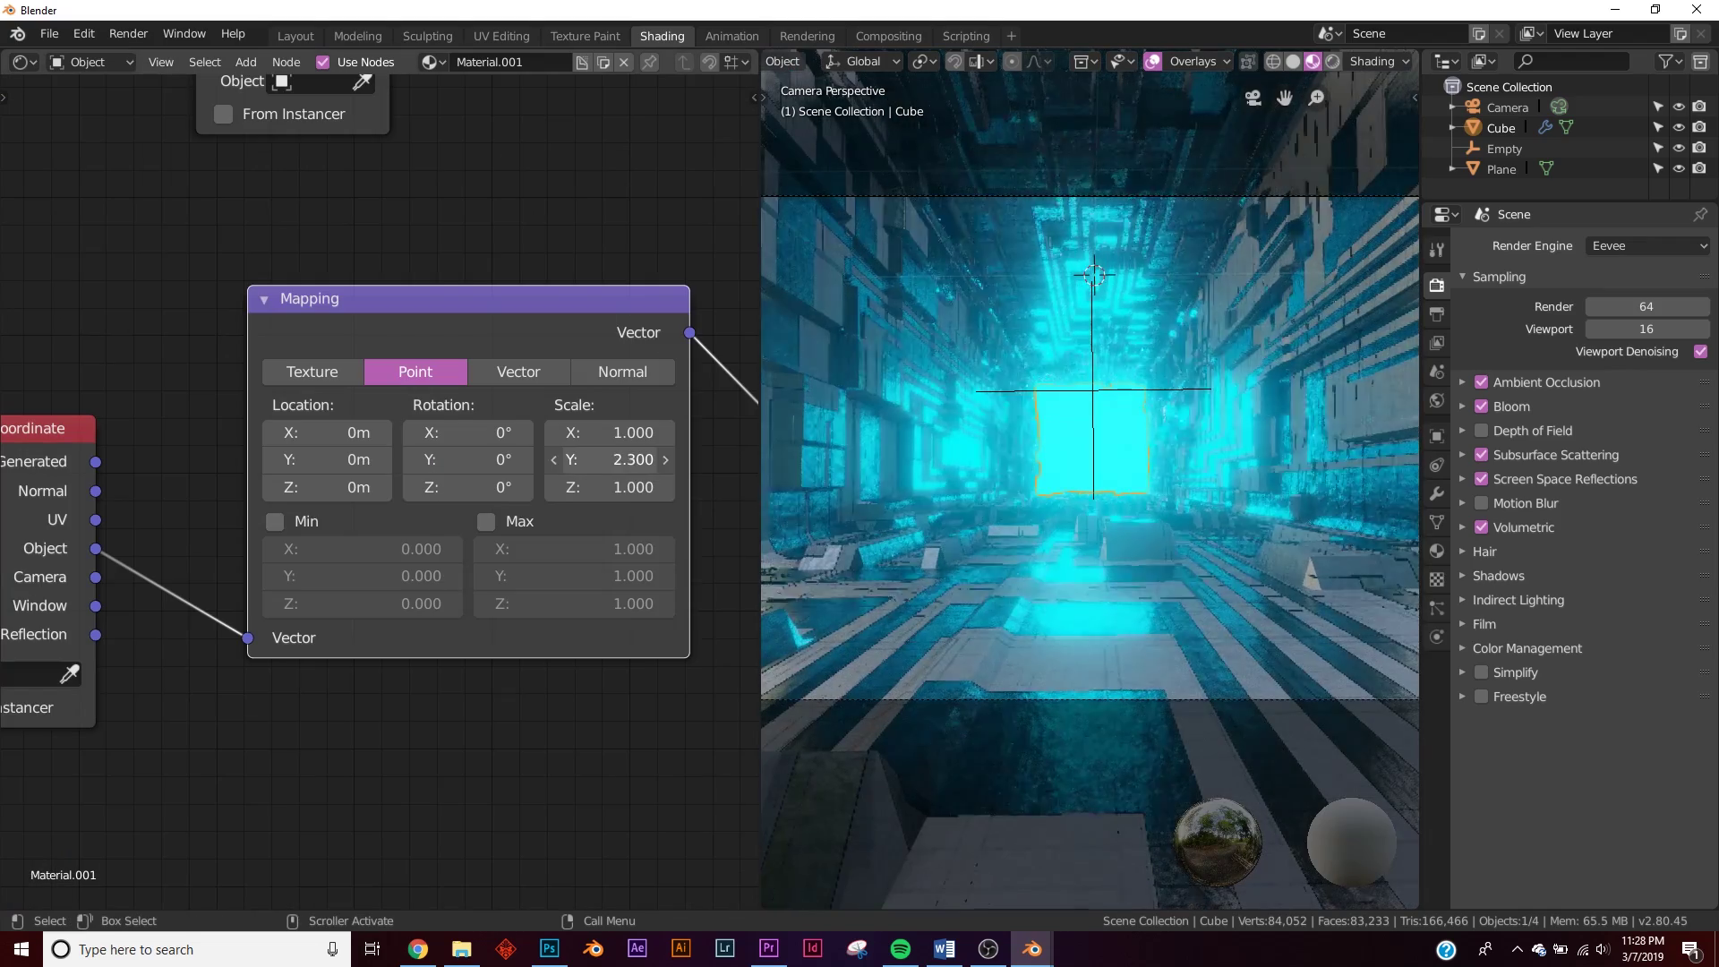
left_click_drag(617, 460, 681, 459)
mouse_move(1144, 555)
middle_mouse_down()
mouse_move(1092, 572)
mouse_move(1121, 556)
middle_mouse_up()
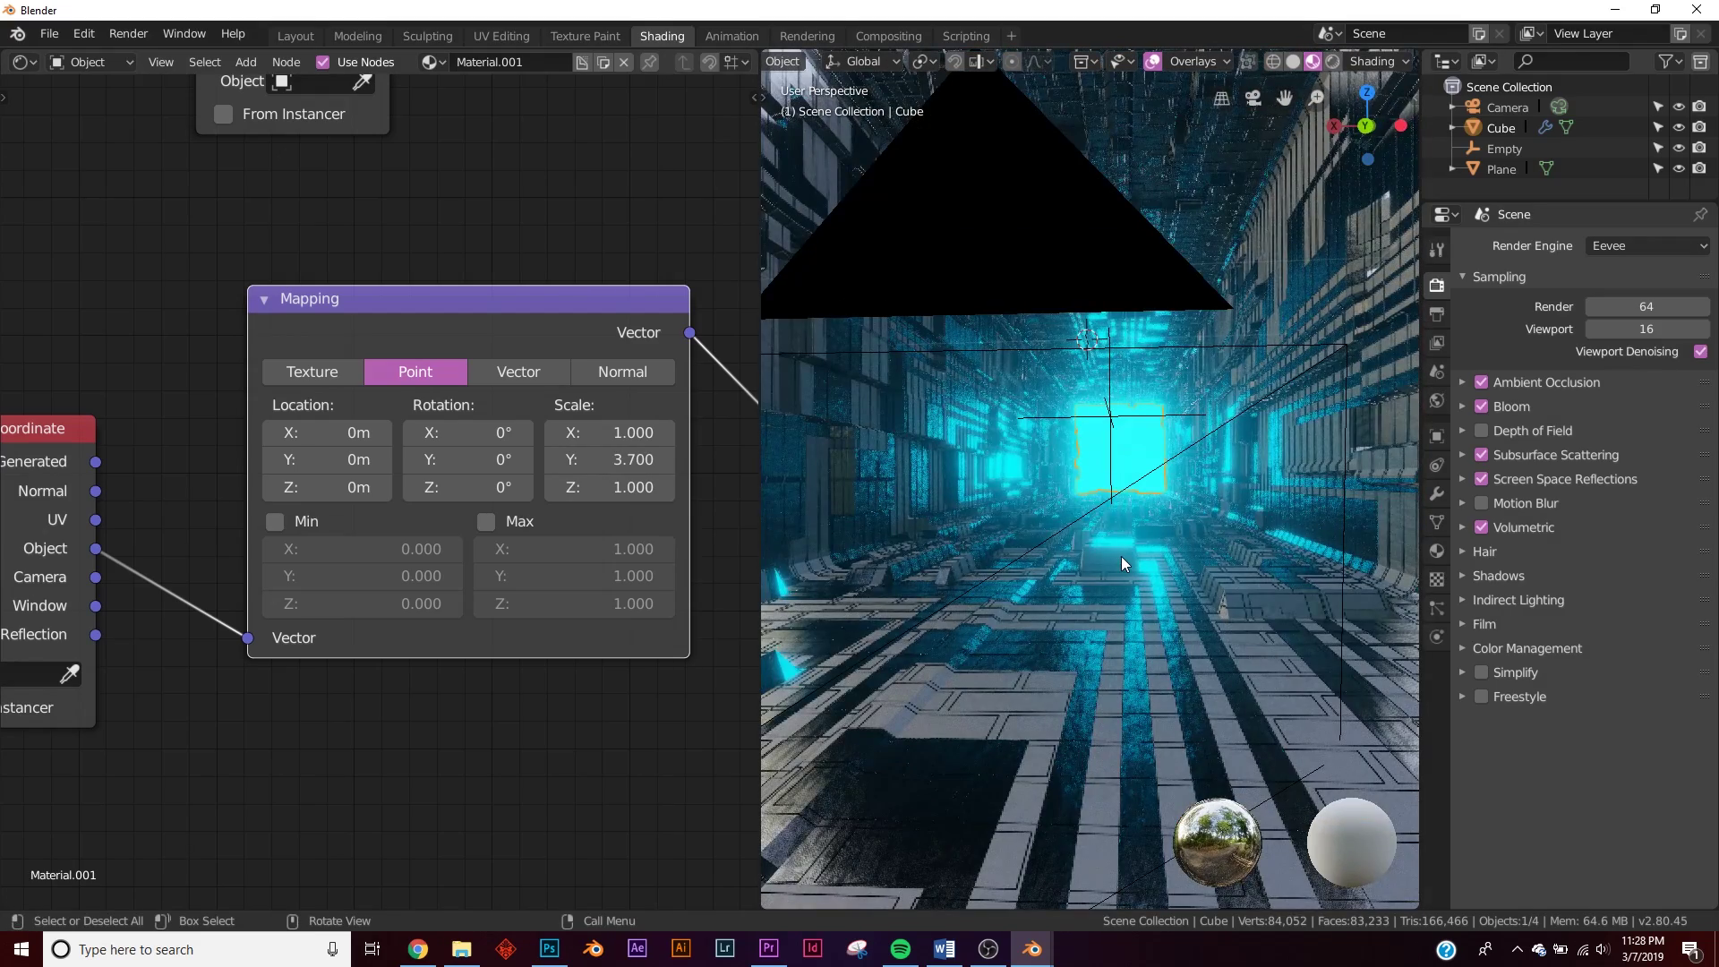
key("KP_0")
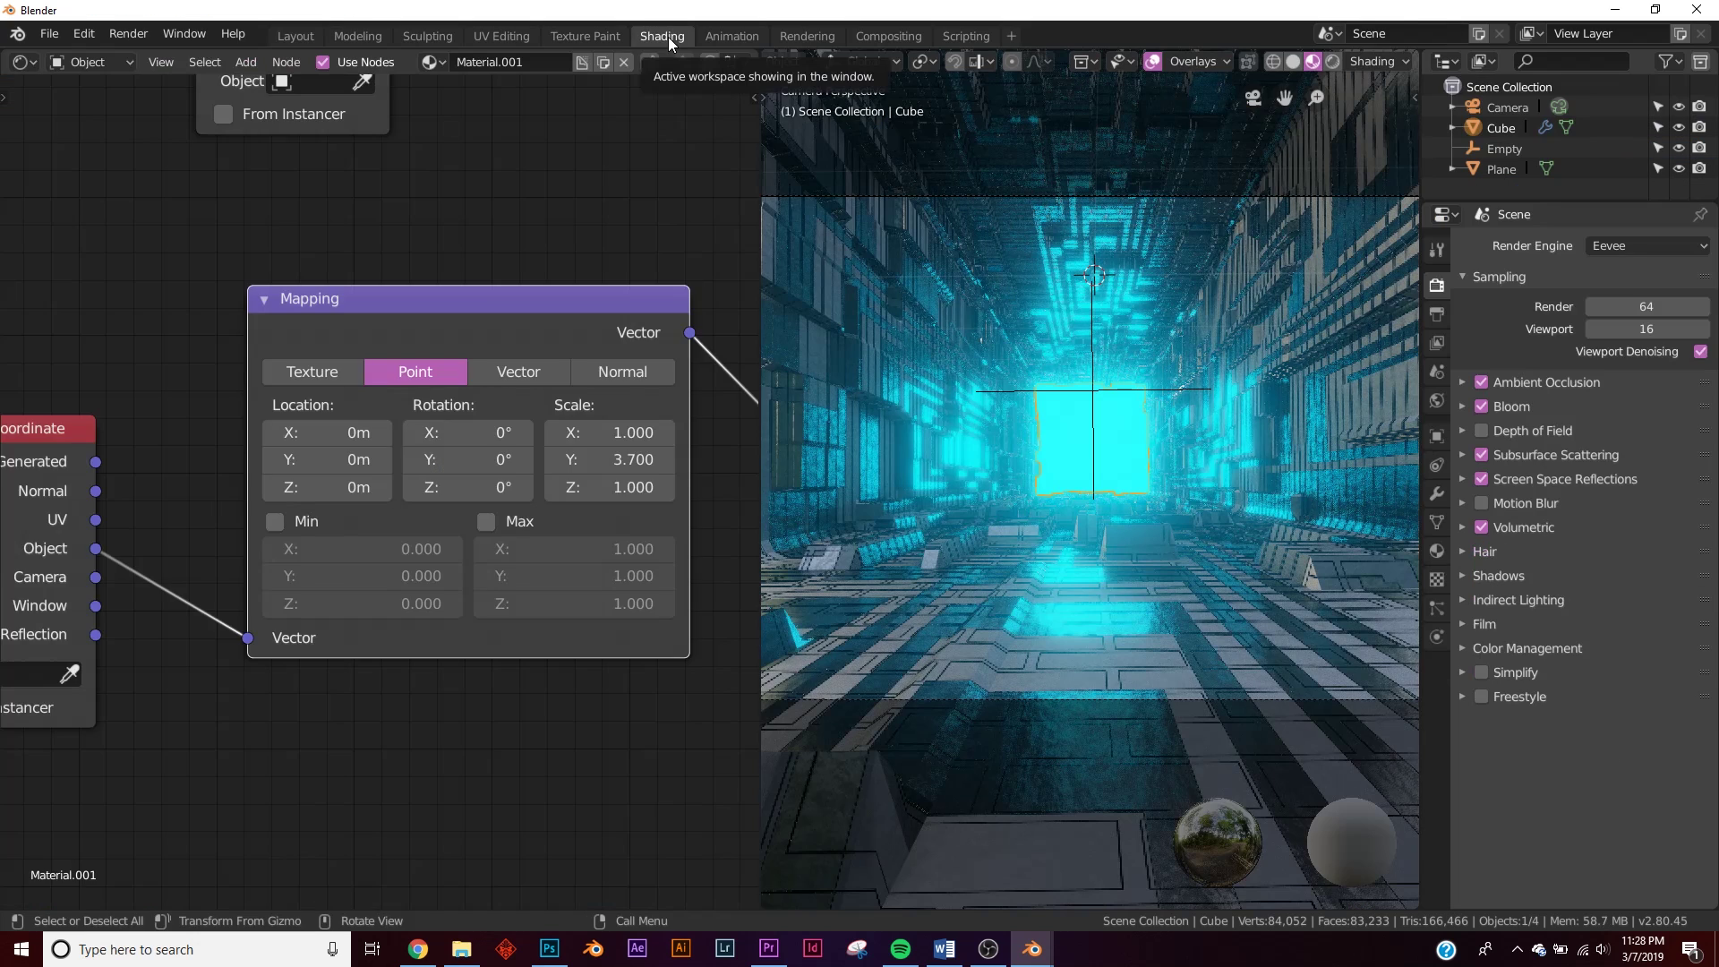
- Move the Material Output away and insert a Mix Shader between it and the Principled BSDF
scroll(449, 371, "down", 6)
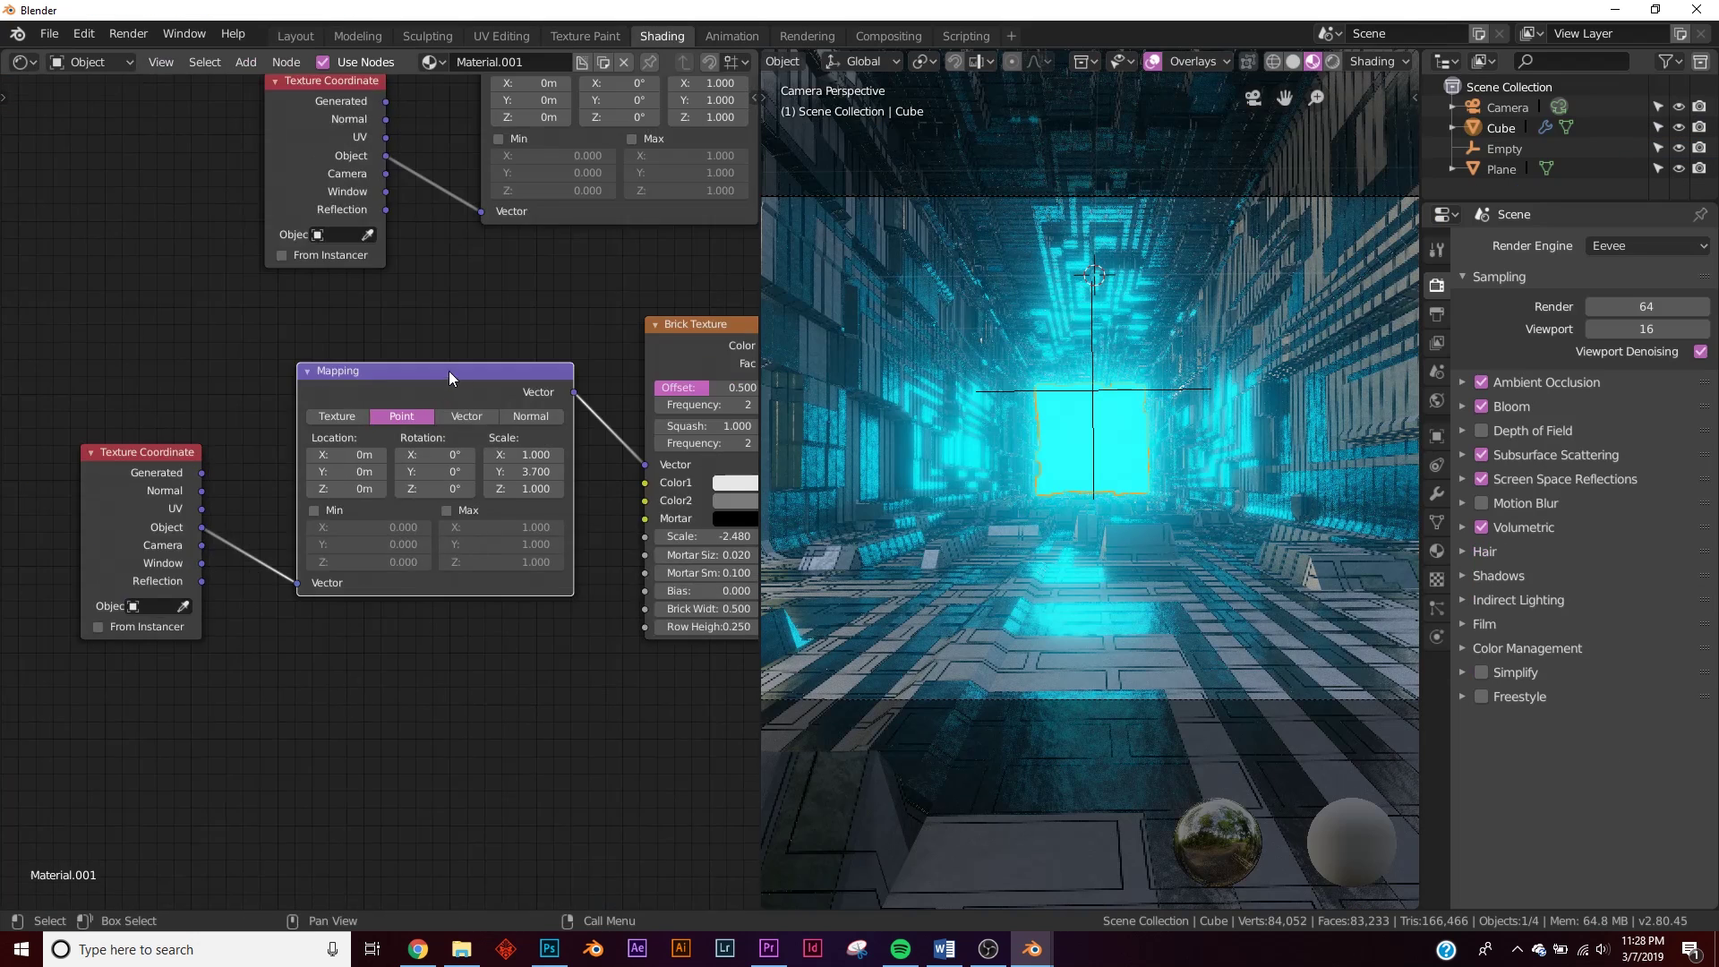
middle_click_drag(228, 521, 261, 454)
middle_click_drag(504, 490, 395, 577)
scroll(550, 485, "up", 9)
middle_click_drag(613, 85, 346, 341)
left_click_drag(347, 329, 574, 298)
key("shift+a")
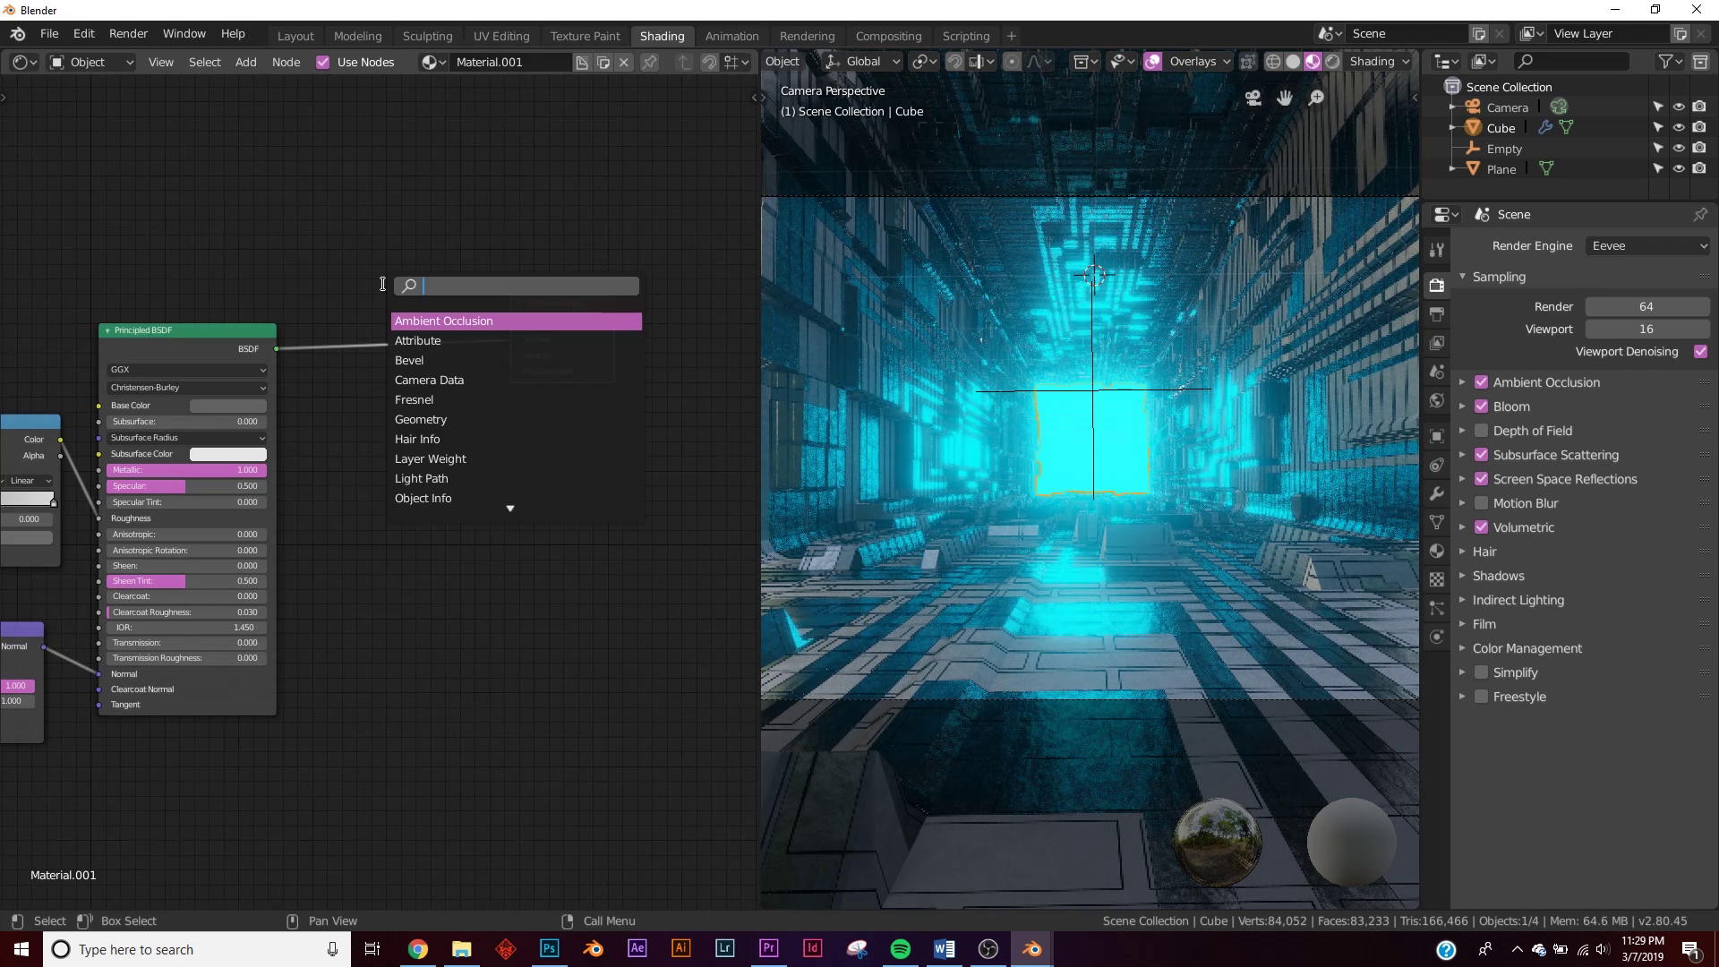
type("mix")
key("Return")
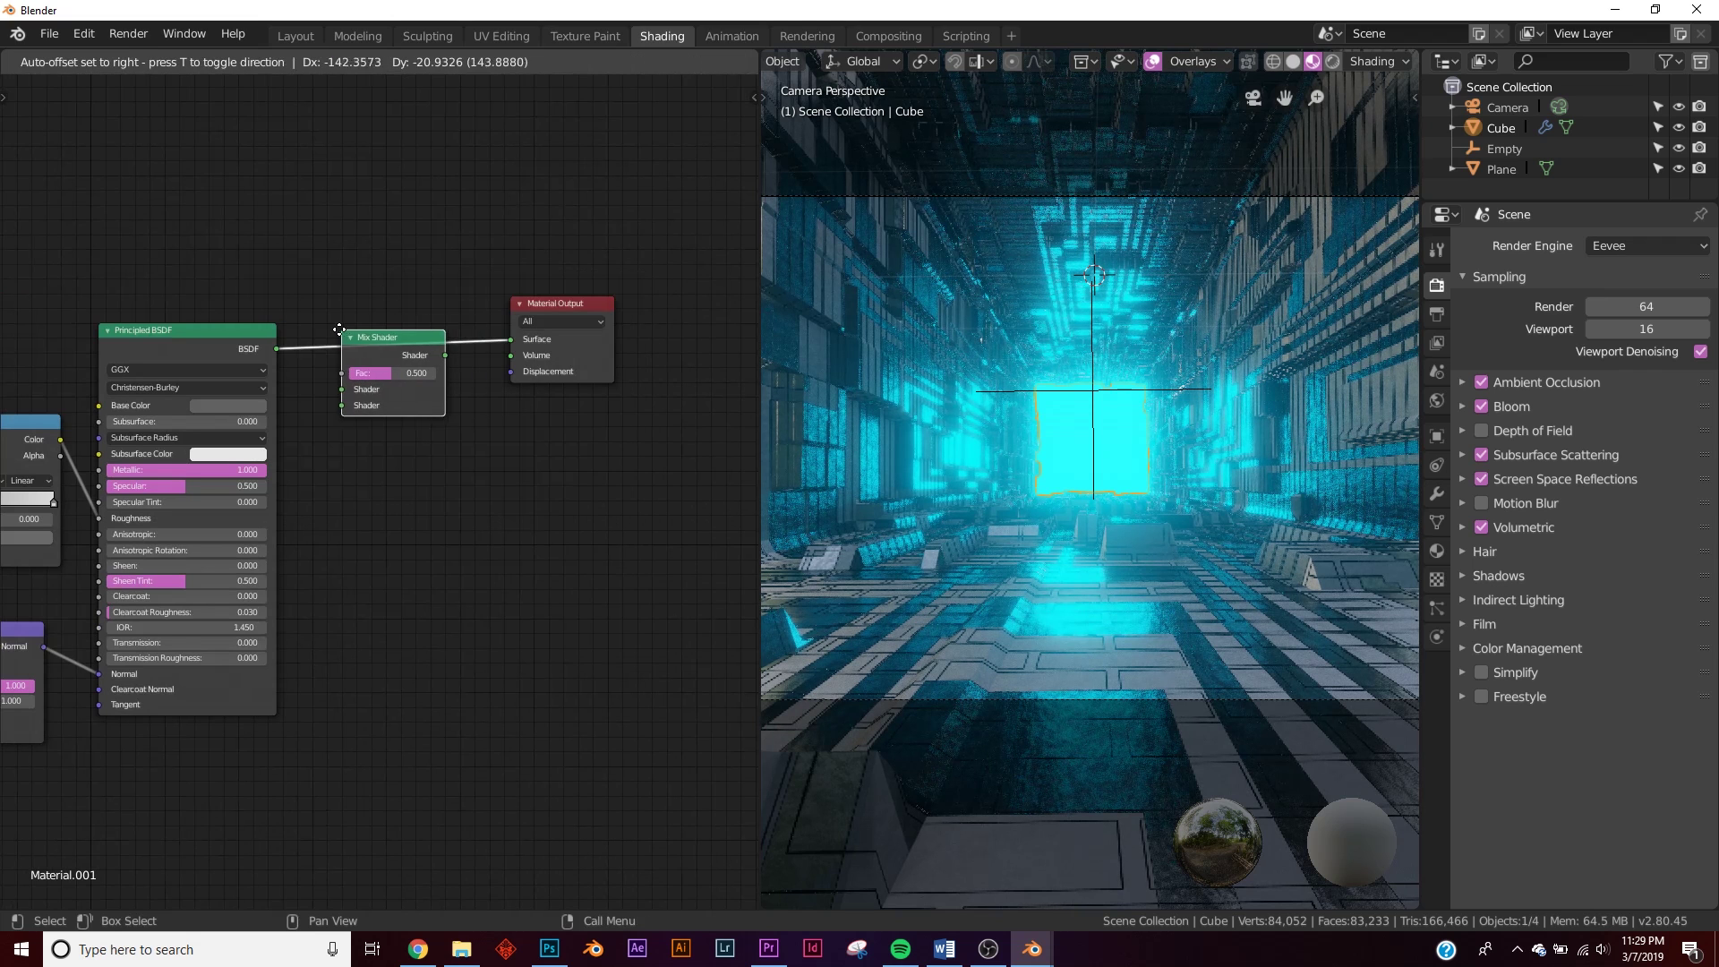
left_click(348, 327)
- Add an Emission node below the Principled BSDF and connect it to the Mix Shader's second Shader input
middle_click_drag(316, 626, 400, 457)
key("shift+a")
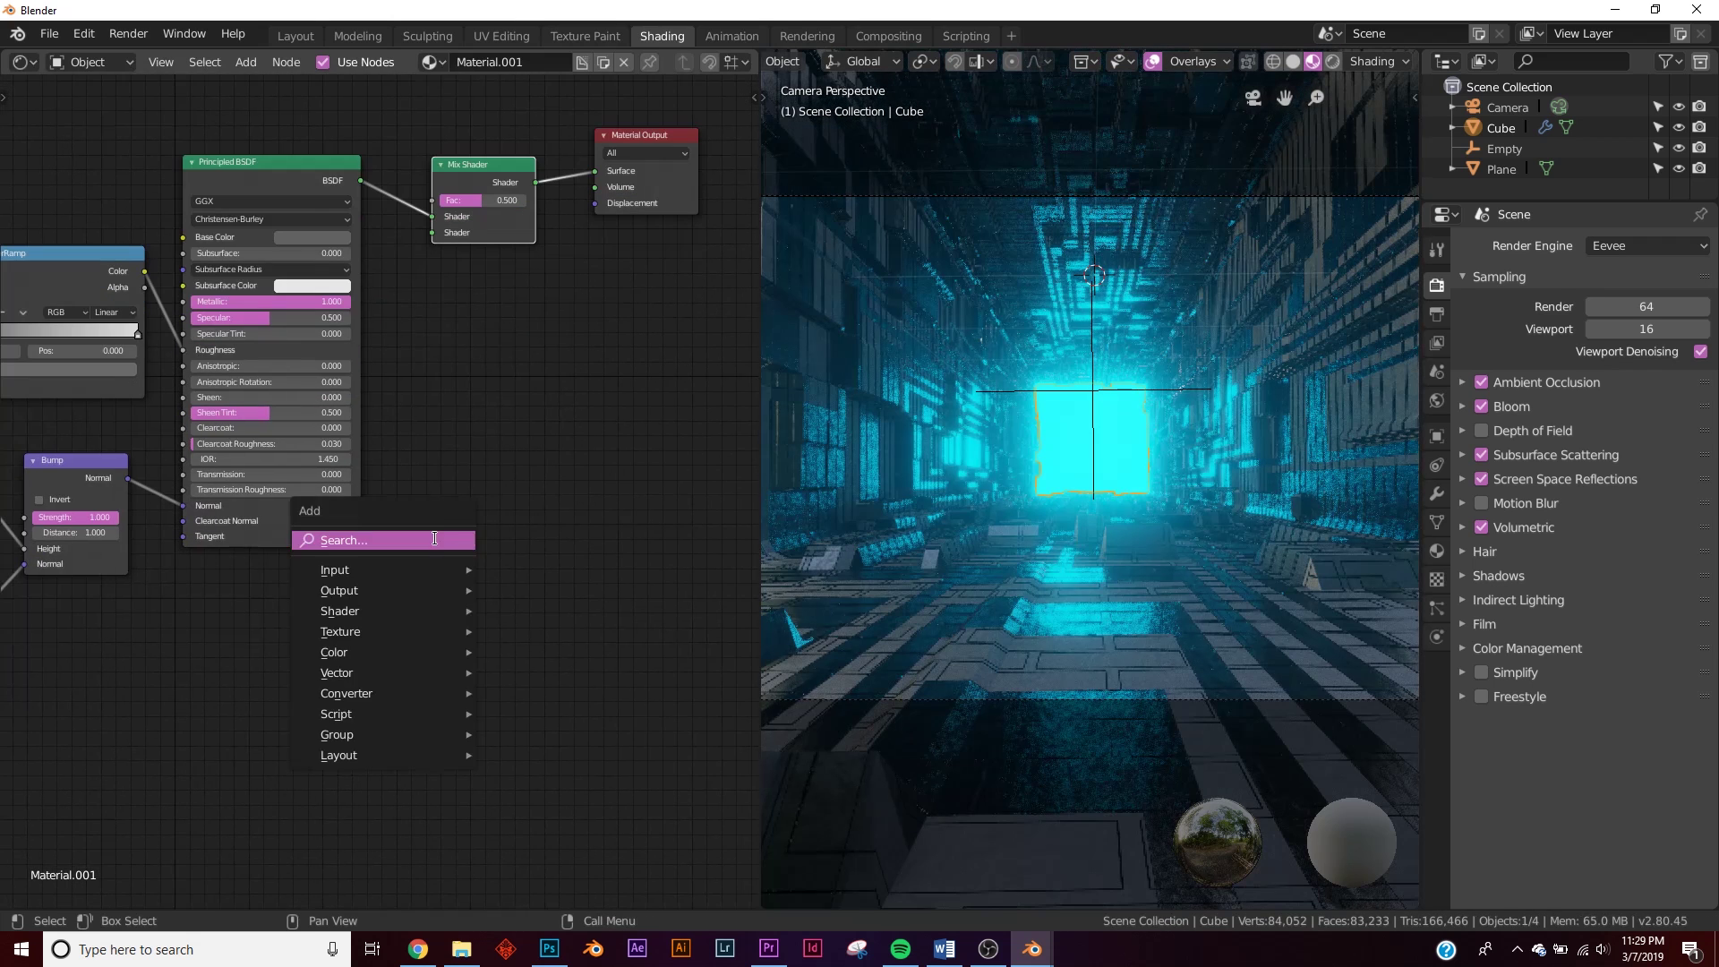
left_click(434, 535)
type("em")
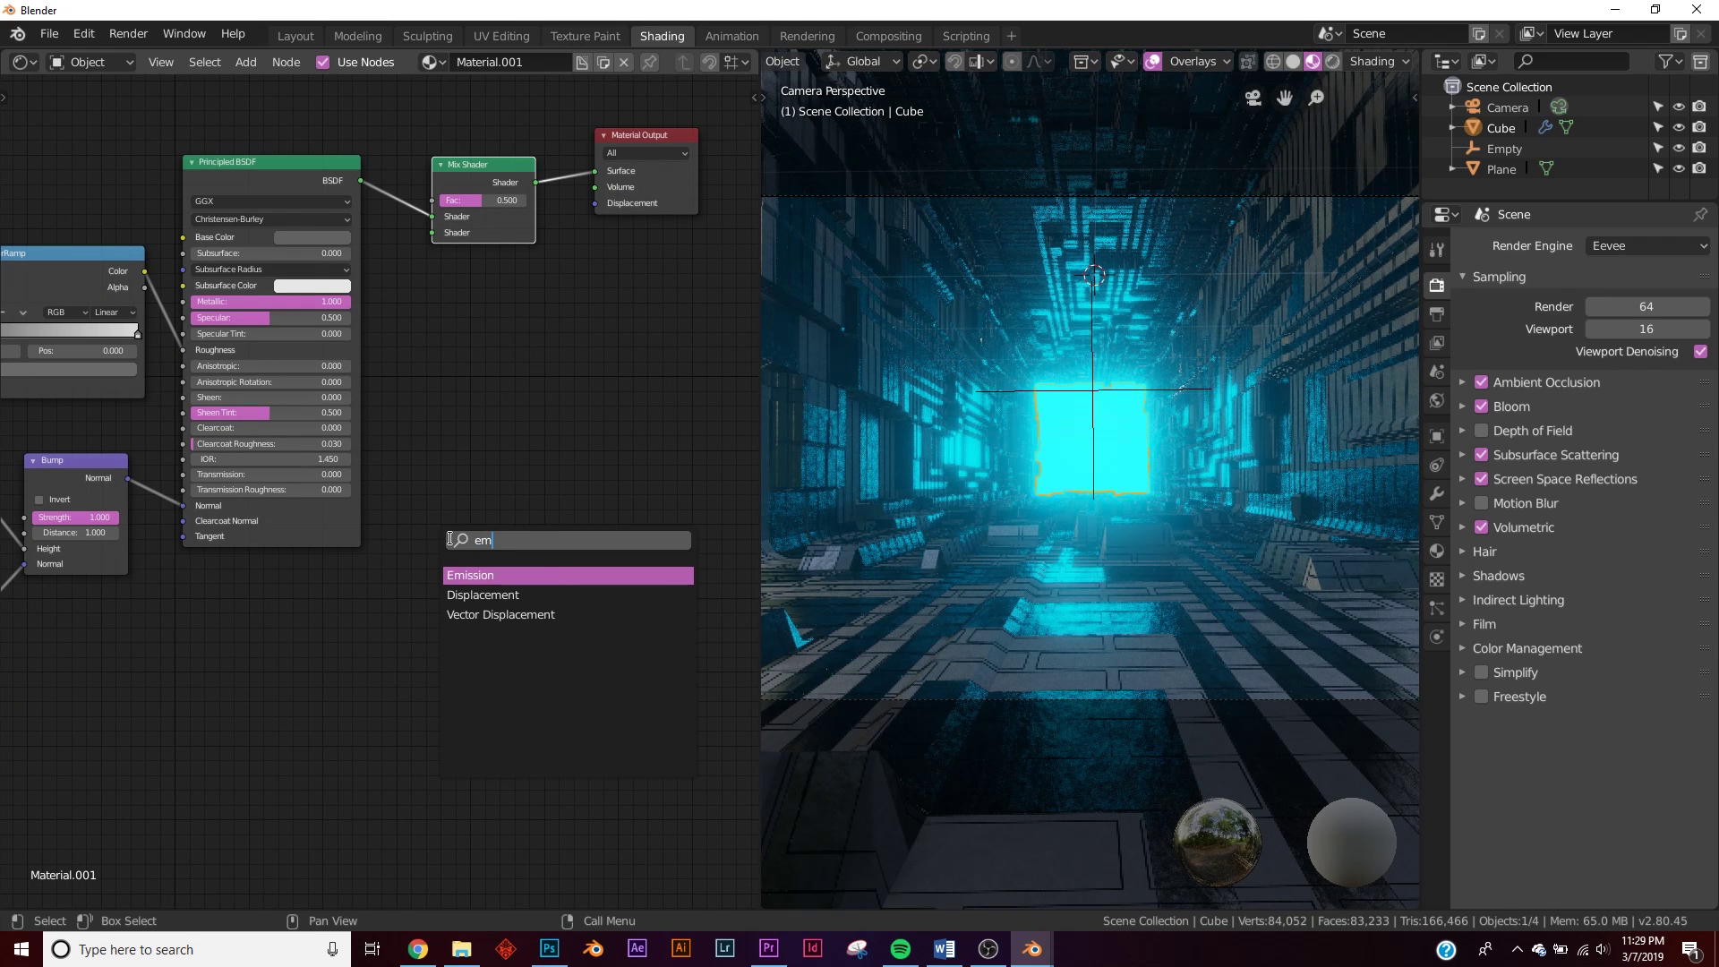
key("Return")
left_click_drag(338, 620, 486, 491)
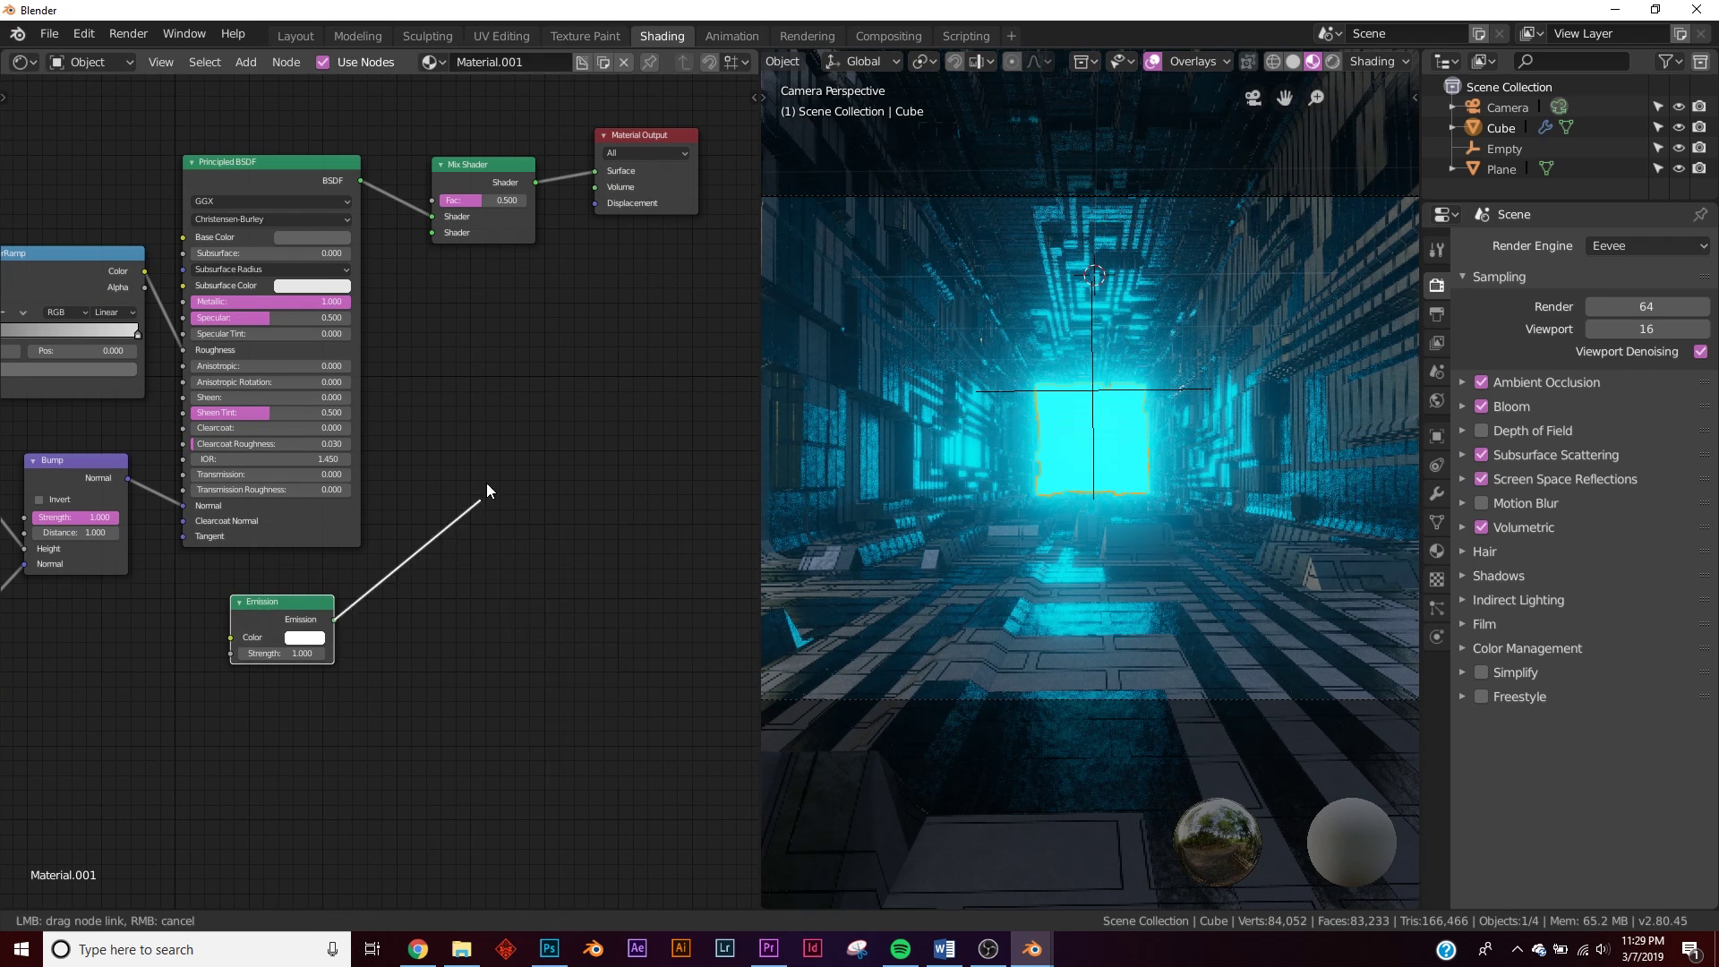
left_click_drag(449, 238, 438, 231)
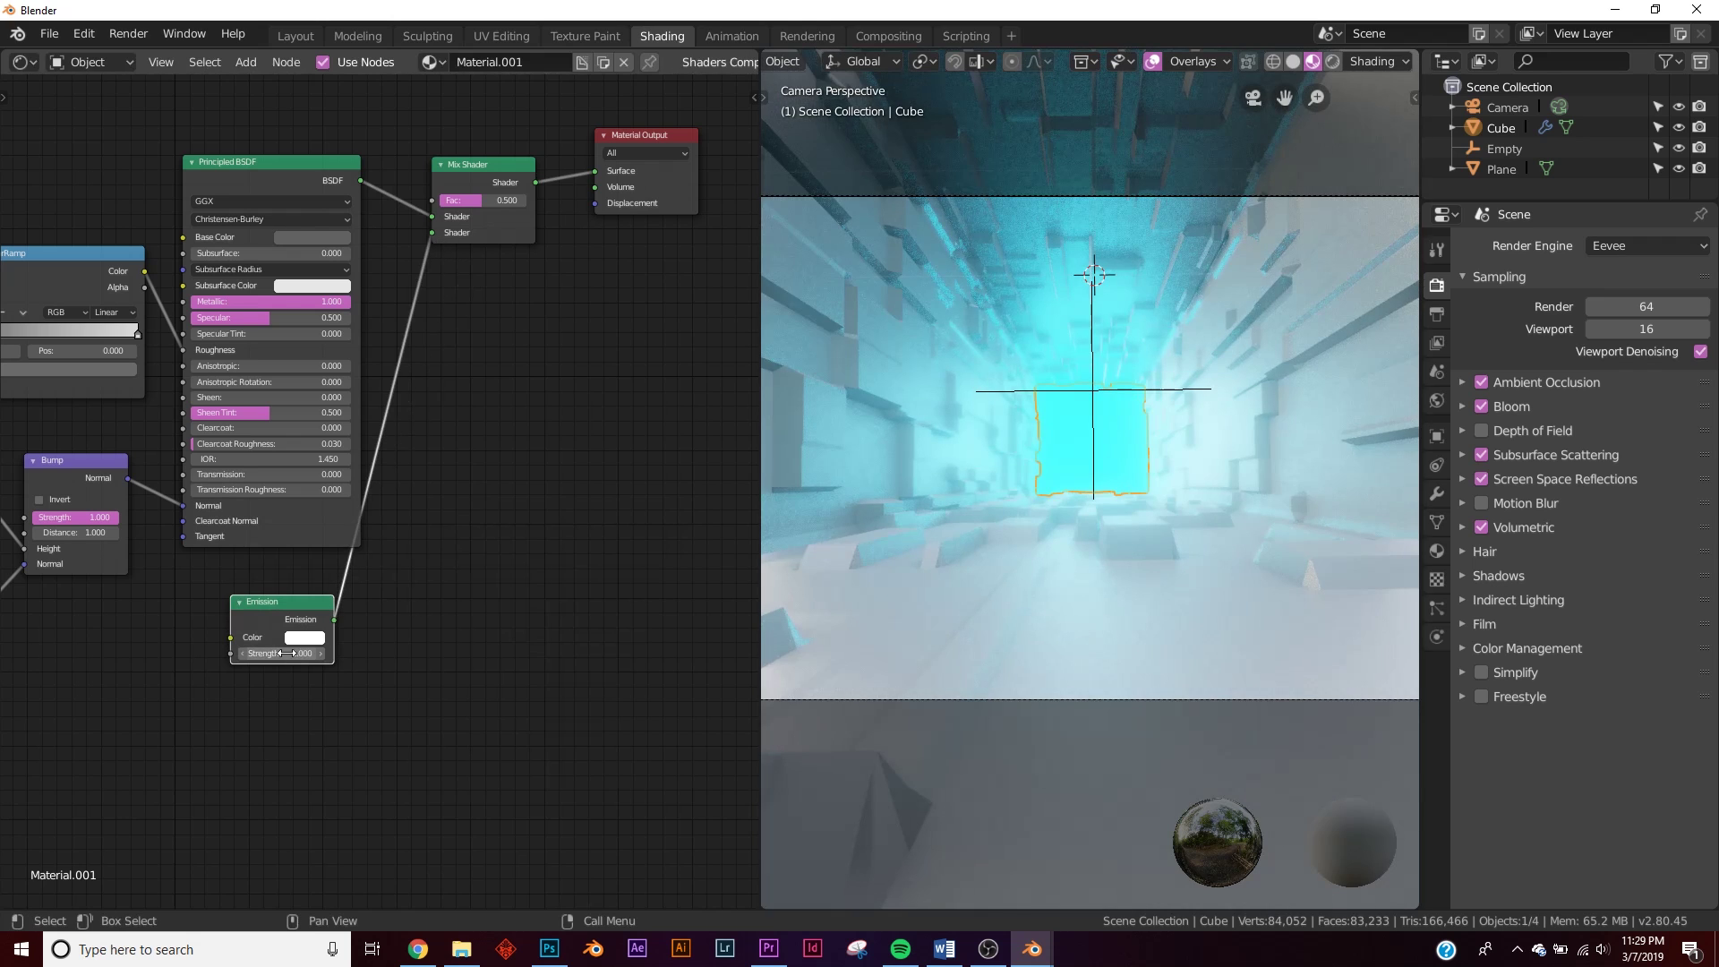
- Set the Emission node's strength to 50 and its color to orange-red
left_click(281, 654)
type("50")
key("Return")
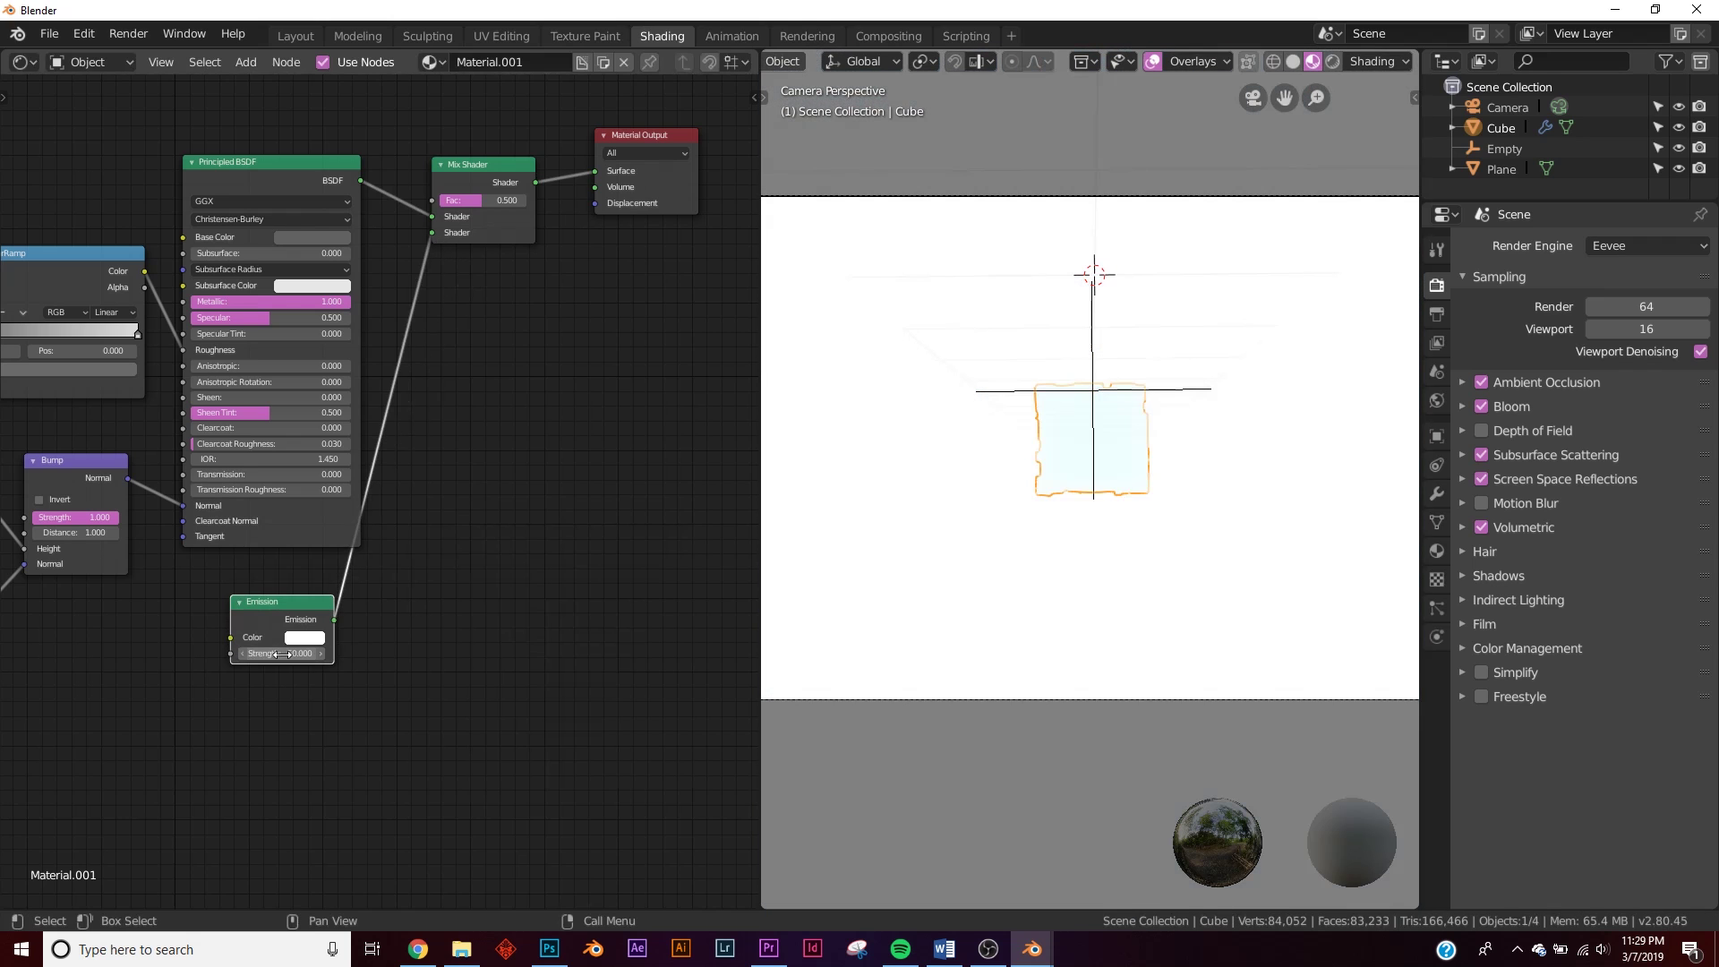
left_click(288, 639)
left_click_drag(346, 478, 332, 534)
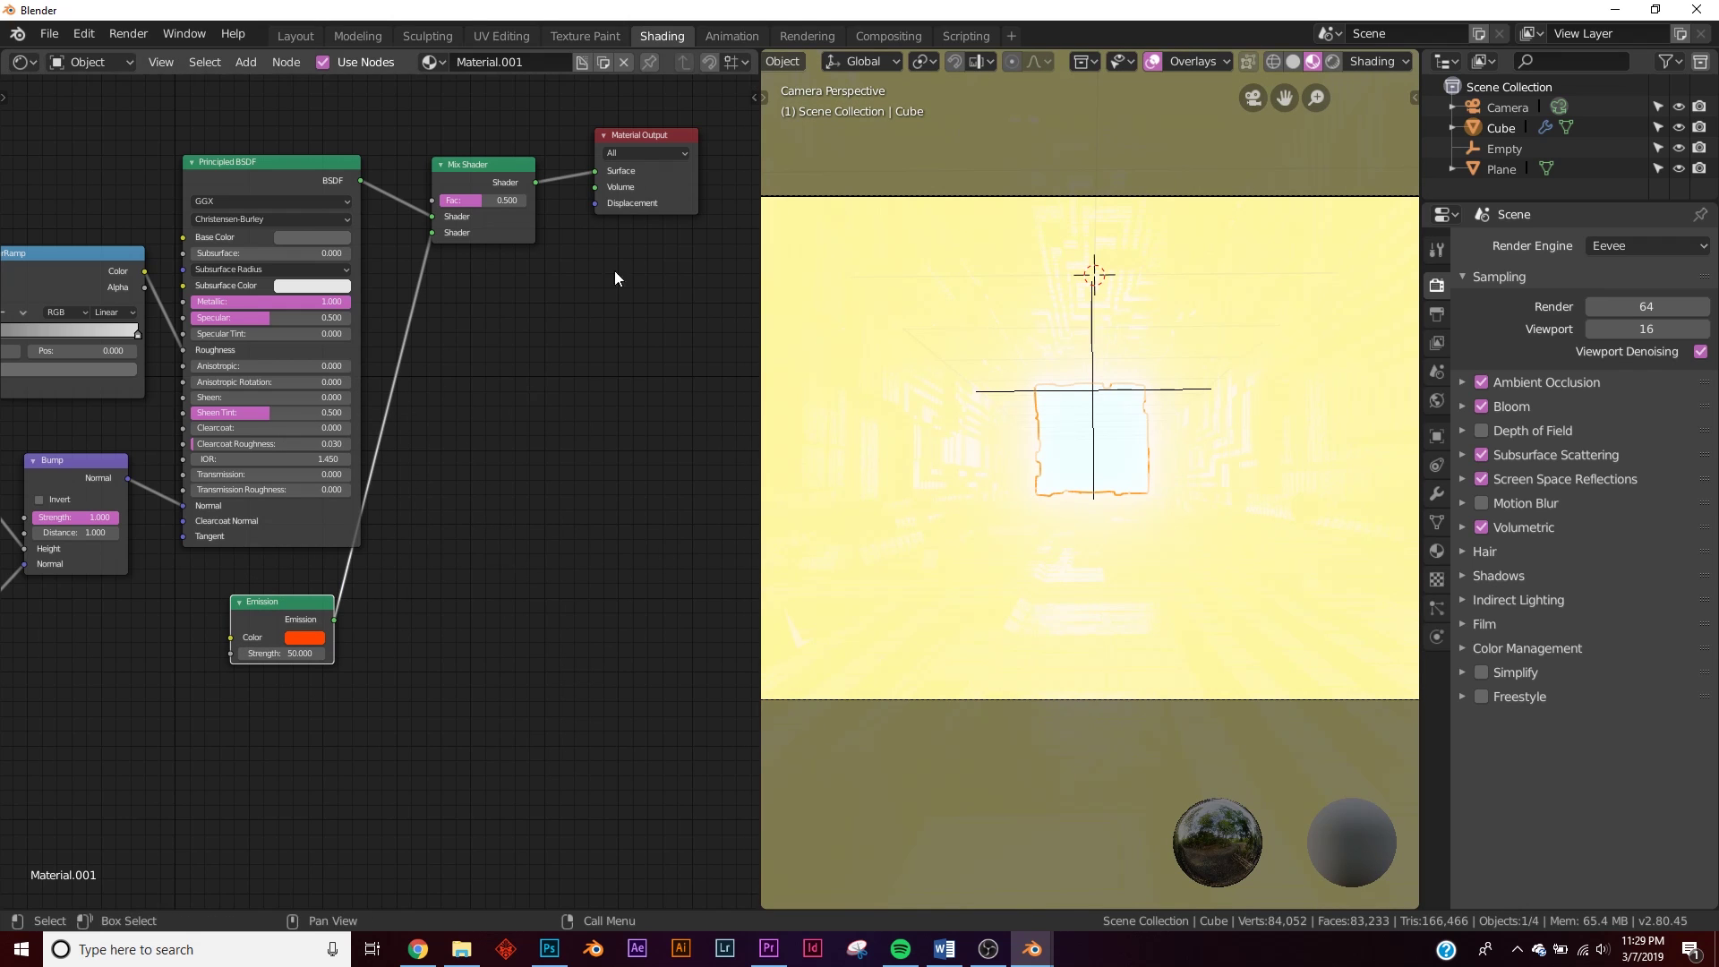
- Add a ColorRamp node above the Principled BSDF
middle_click_drag(296, 241, 333, 529)
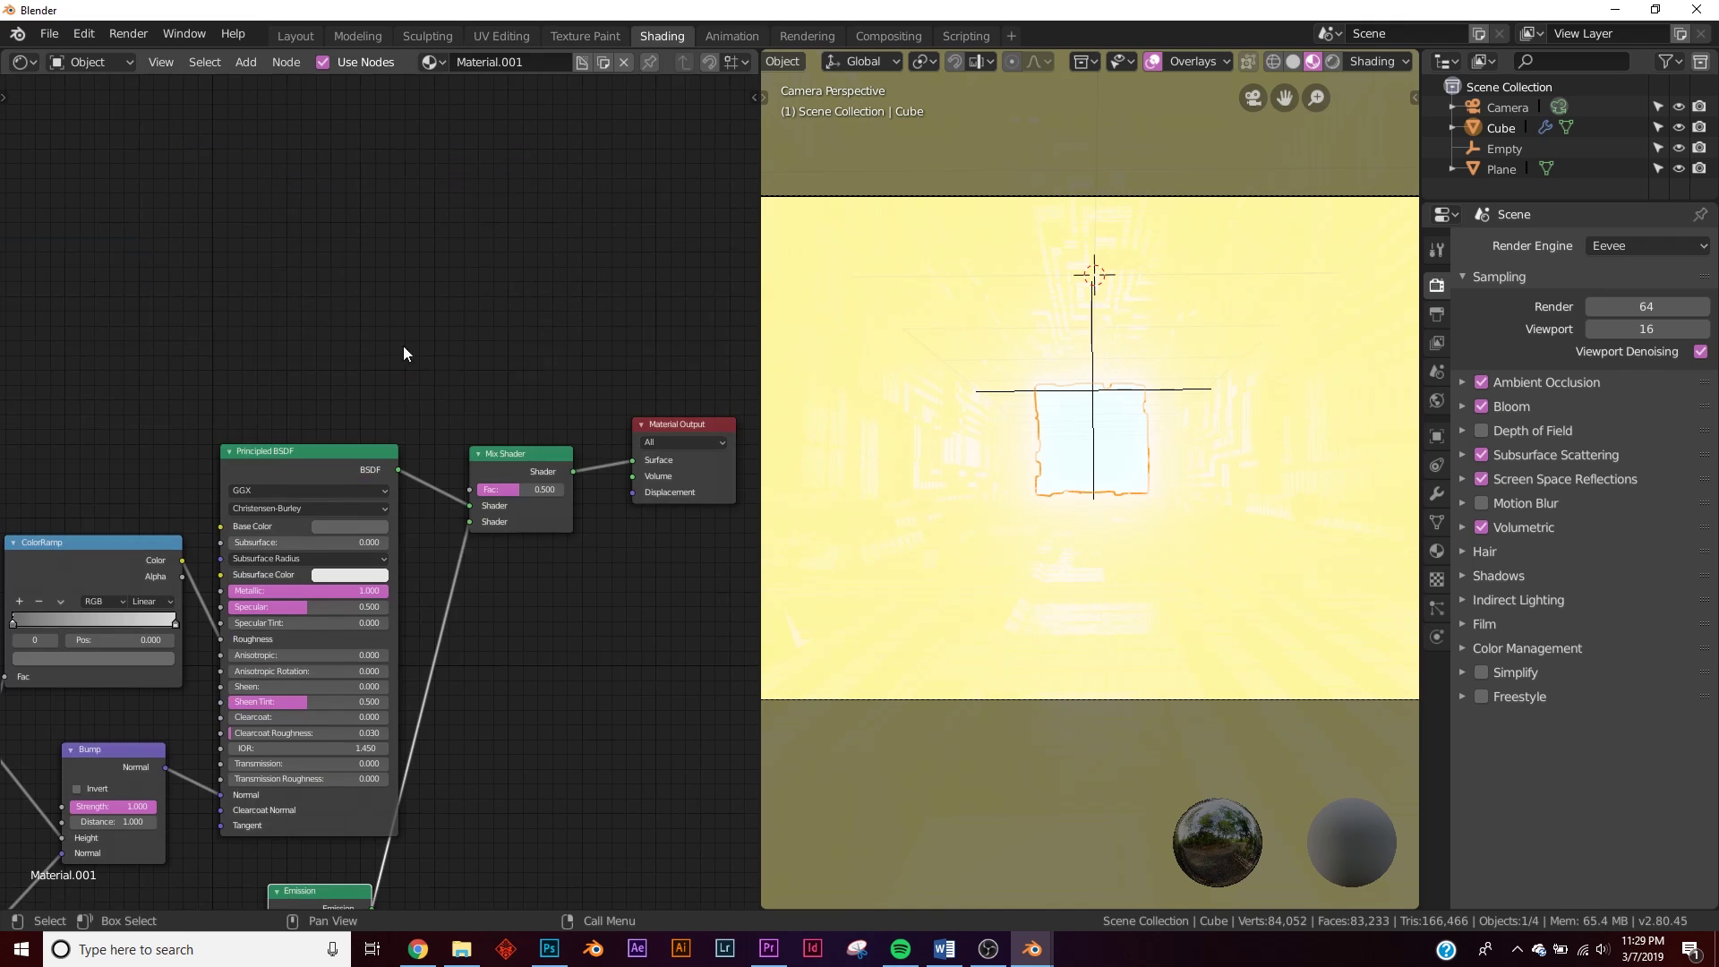
key("shift+a")
left_click(367, 315)
type("col")
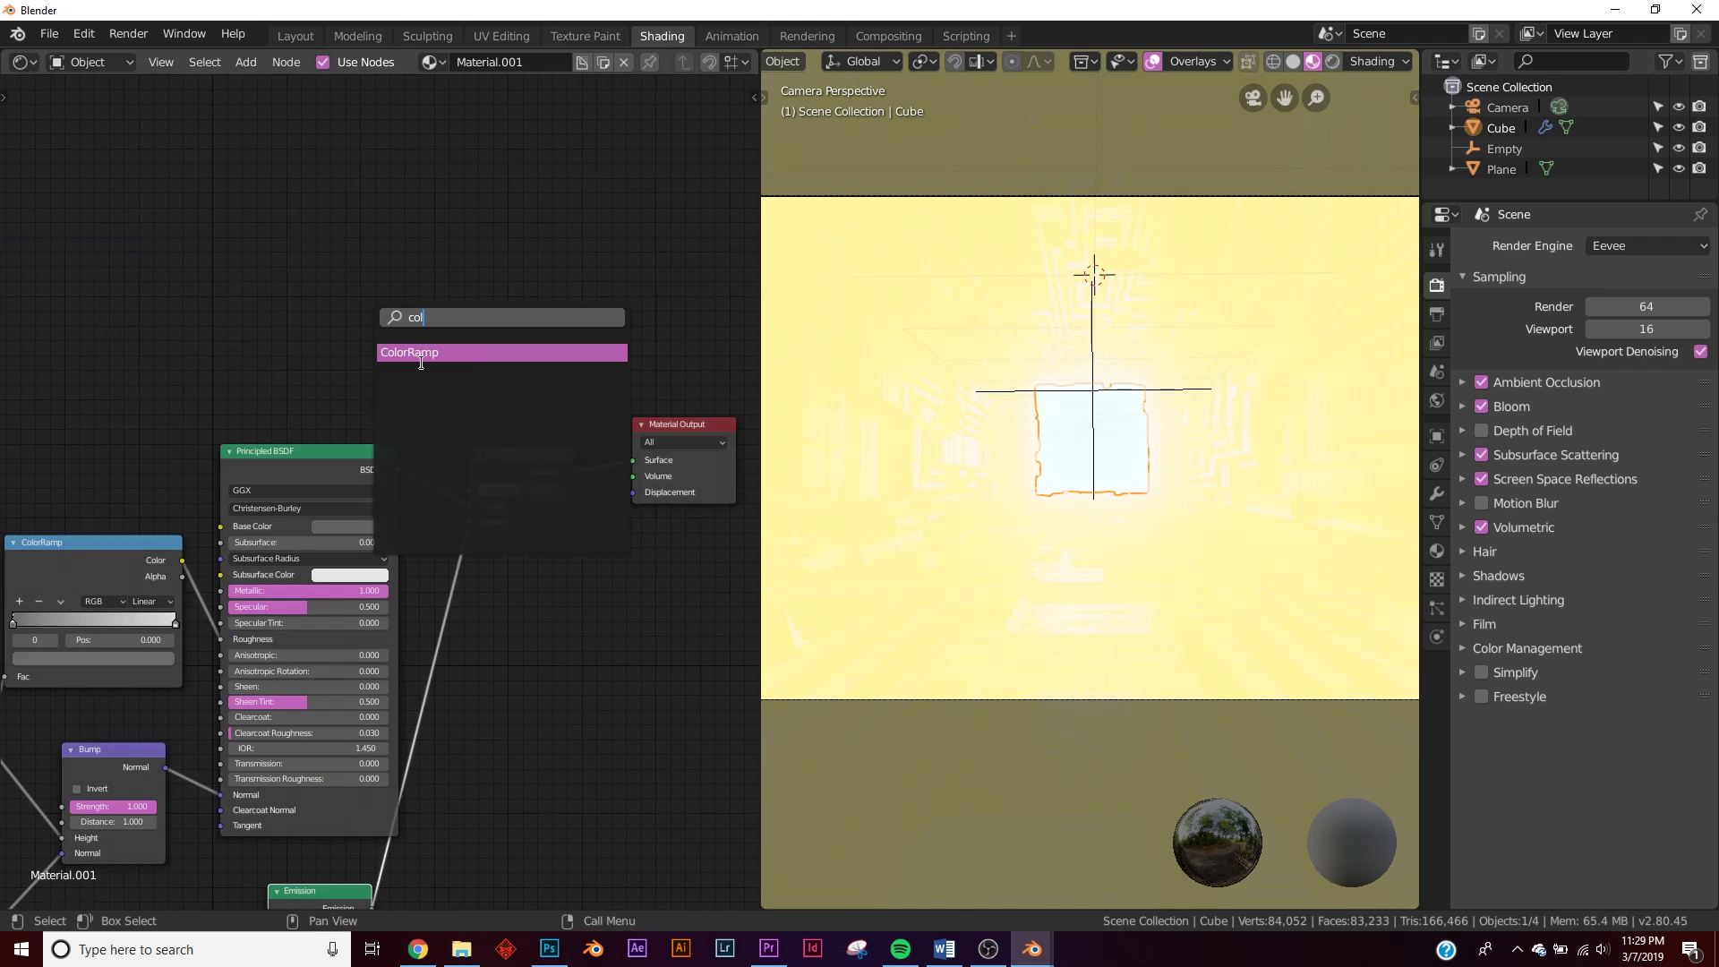
left_click(421, 353)
left_click(218, 266)
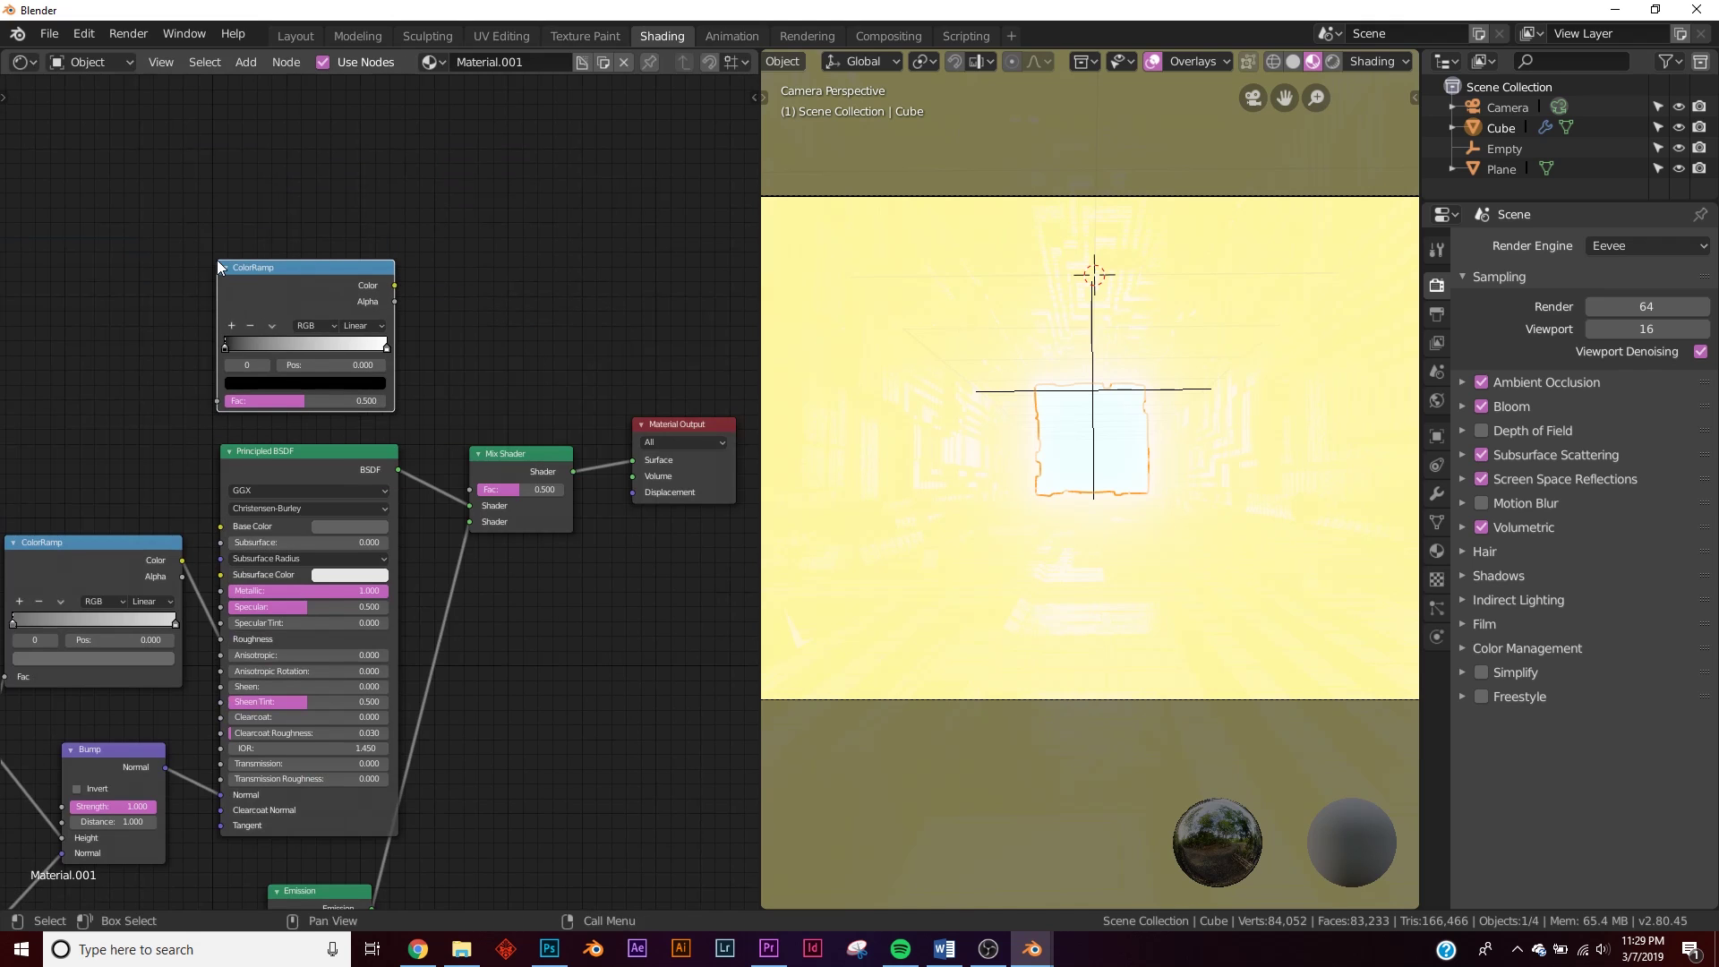
- Add a Noise Texture node in front of the new ColorRamp and connect its Color output to the ramp's Fac input
middle_click_drag(174, 343, 276, 345)
key("shift+a")
left_click(222, 303)
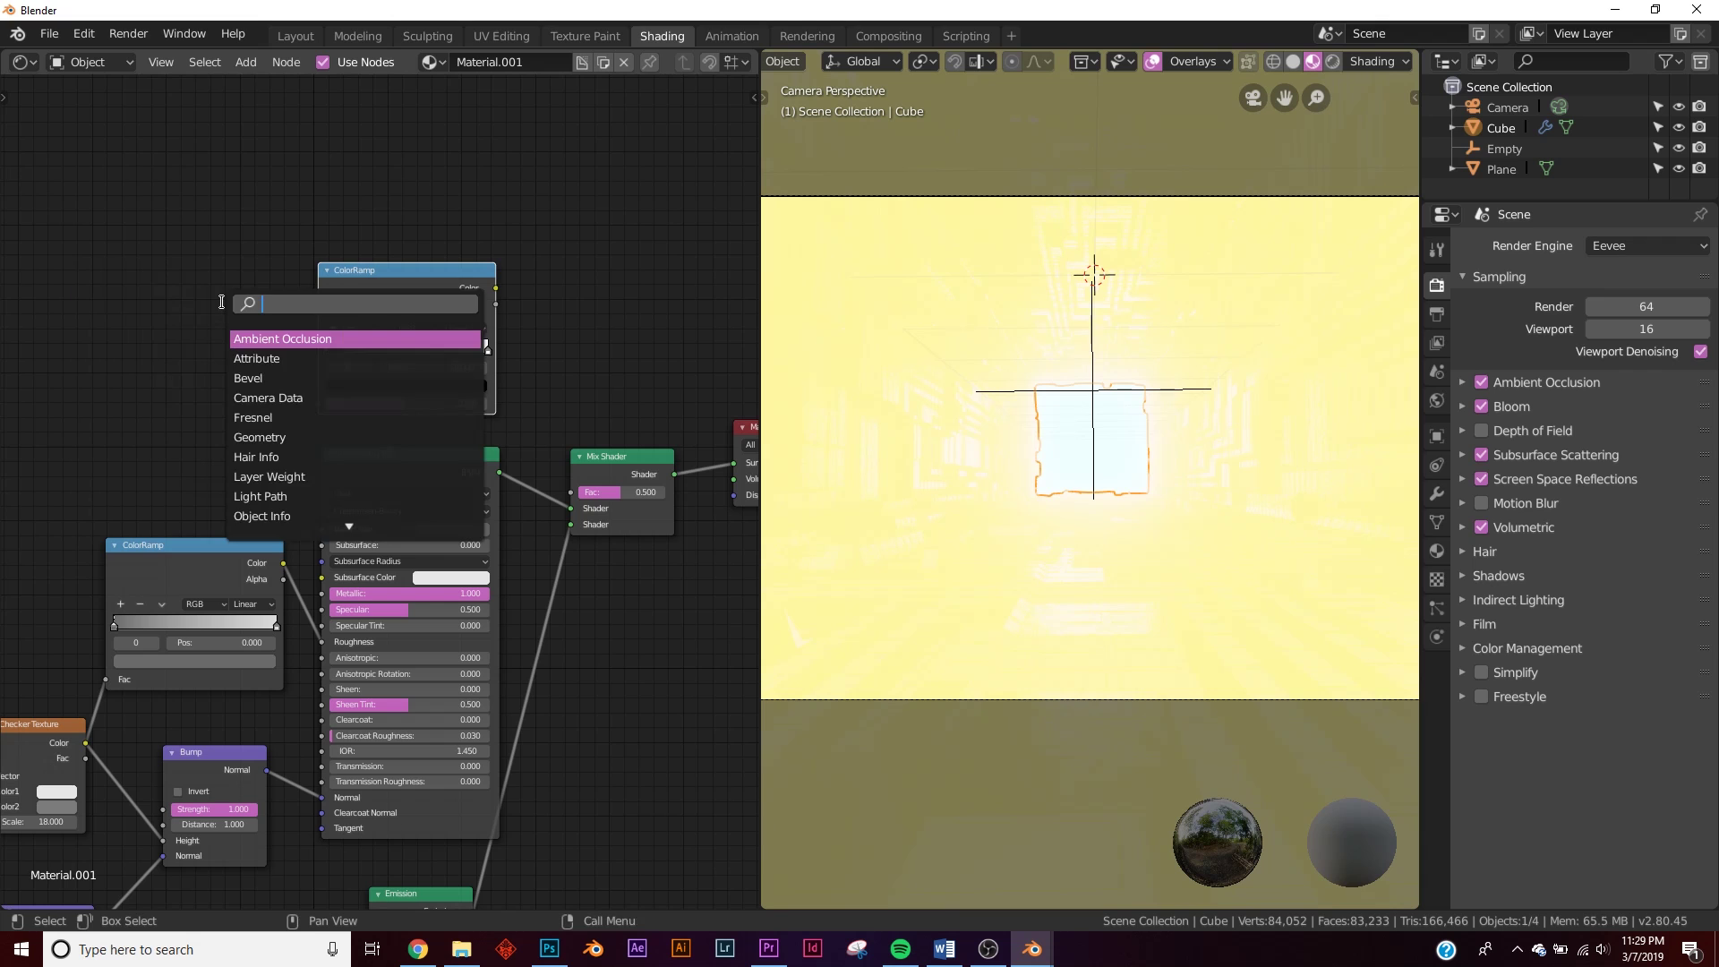
type("noi")
left_click(270, 340)
left_click(229, 366)
middle_click_drag(229, 366, 428, 340)
left_click_drag(427, 340, 517, 377)
- Add a Mapping node in front of the new Noise Texture and connect its Vector output to the texture's Vector input
middle_click_drag(392, 398, 472, 383)
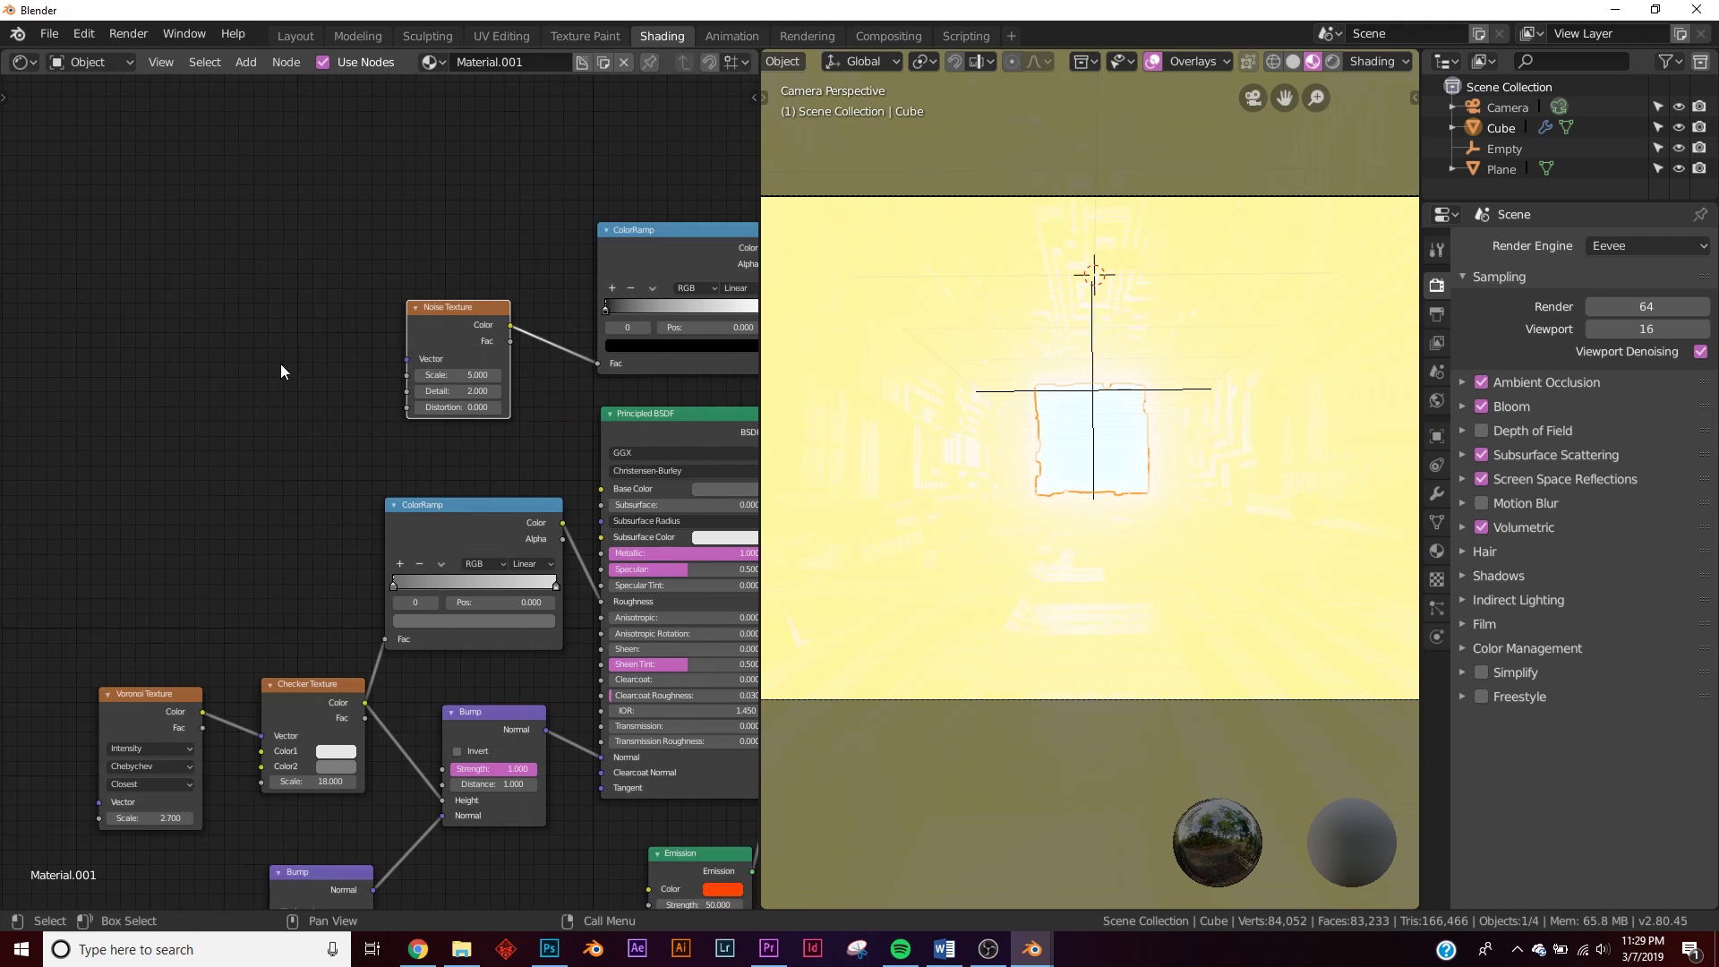
middle_click_drag(300, 364, 345, 363)
key("shift+a")
left_click(363, 308)
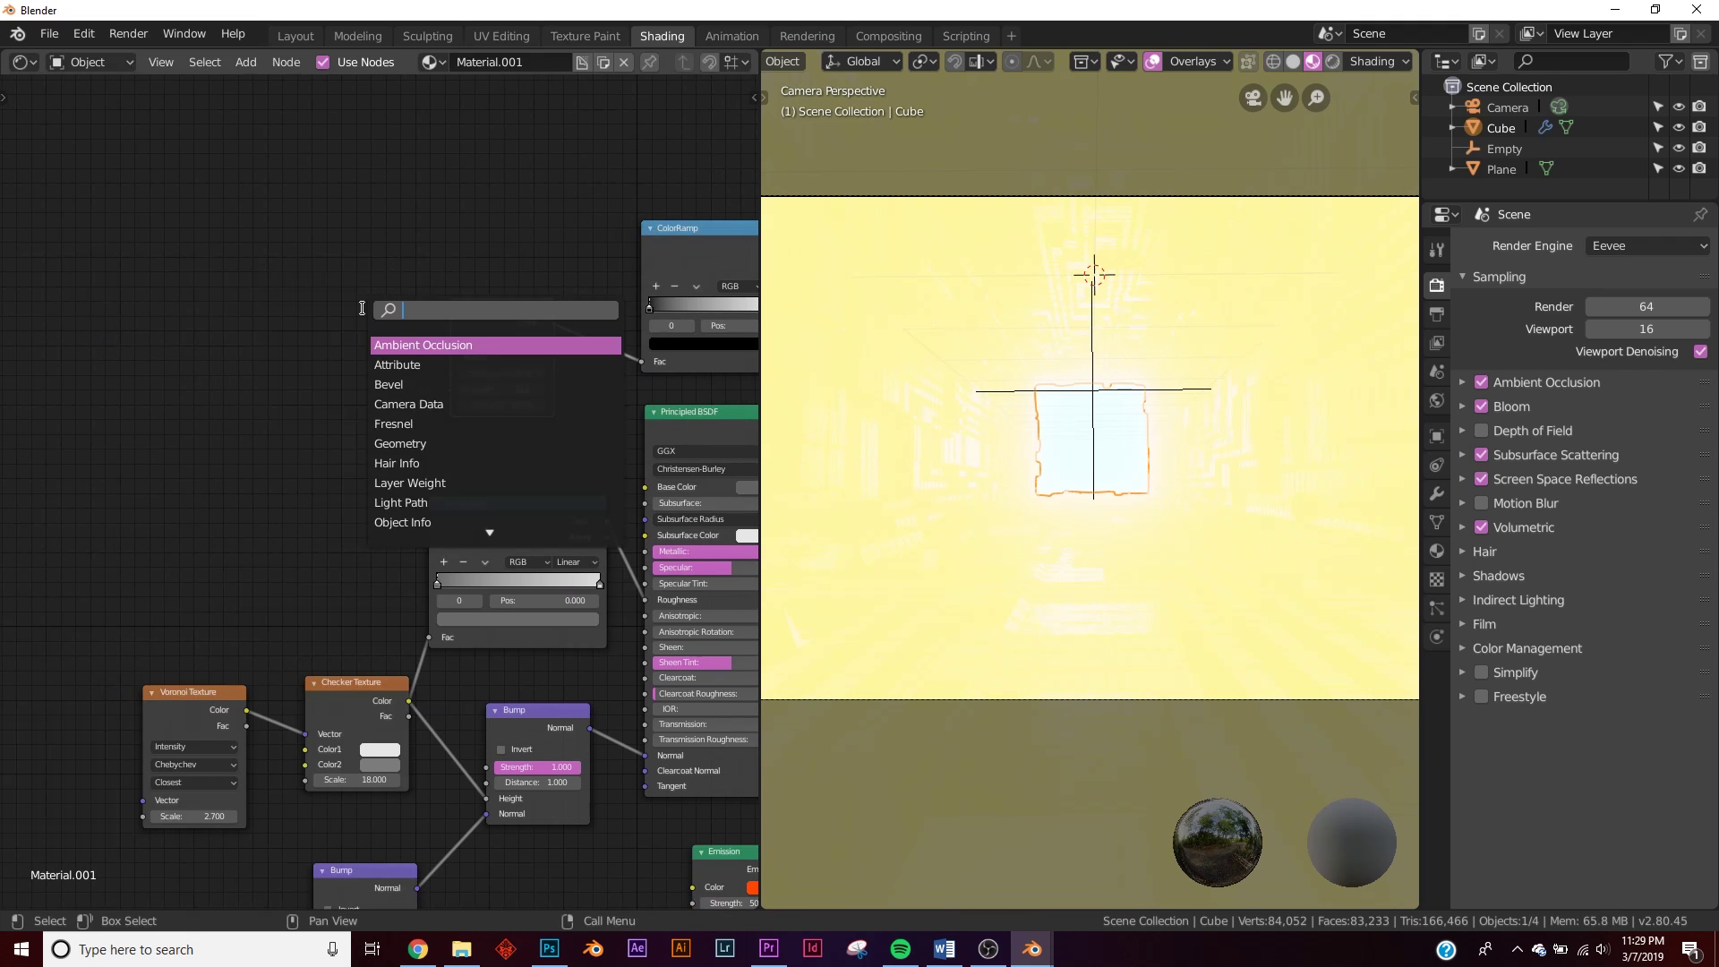
type("map")
left_click(398, 365)
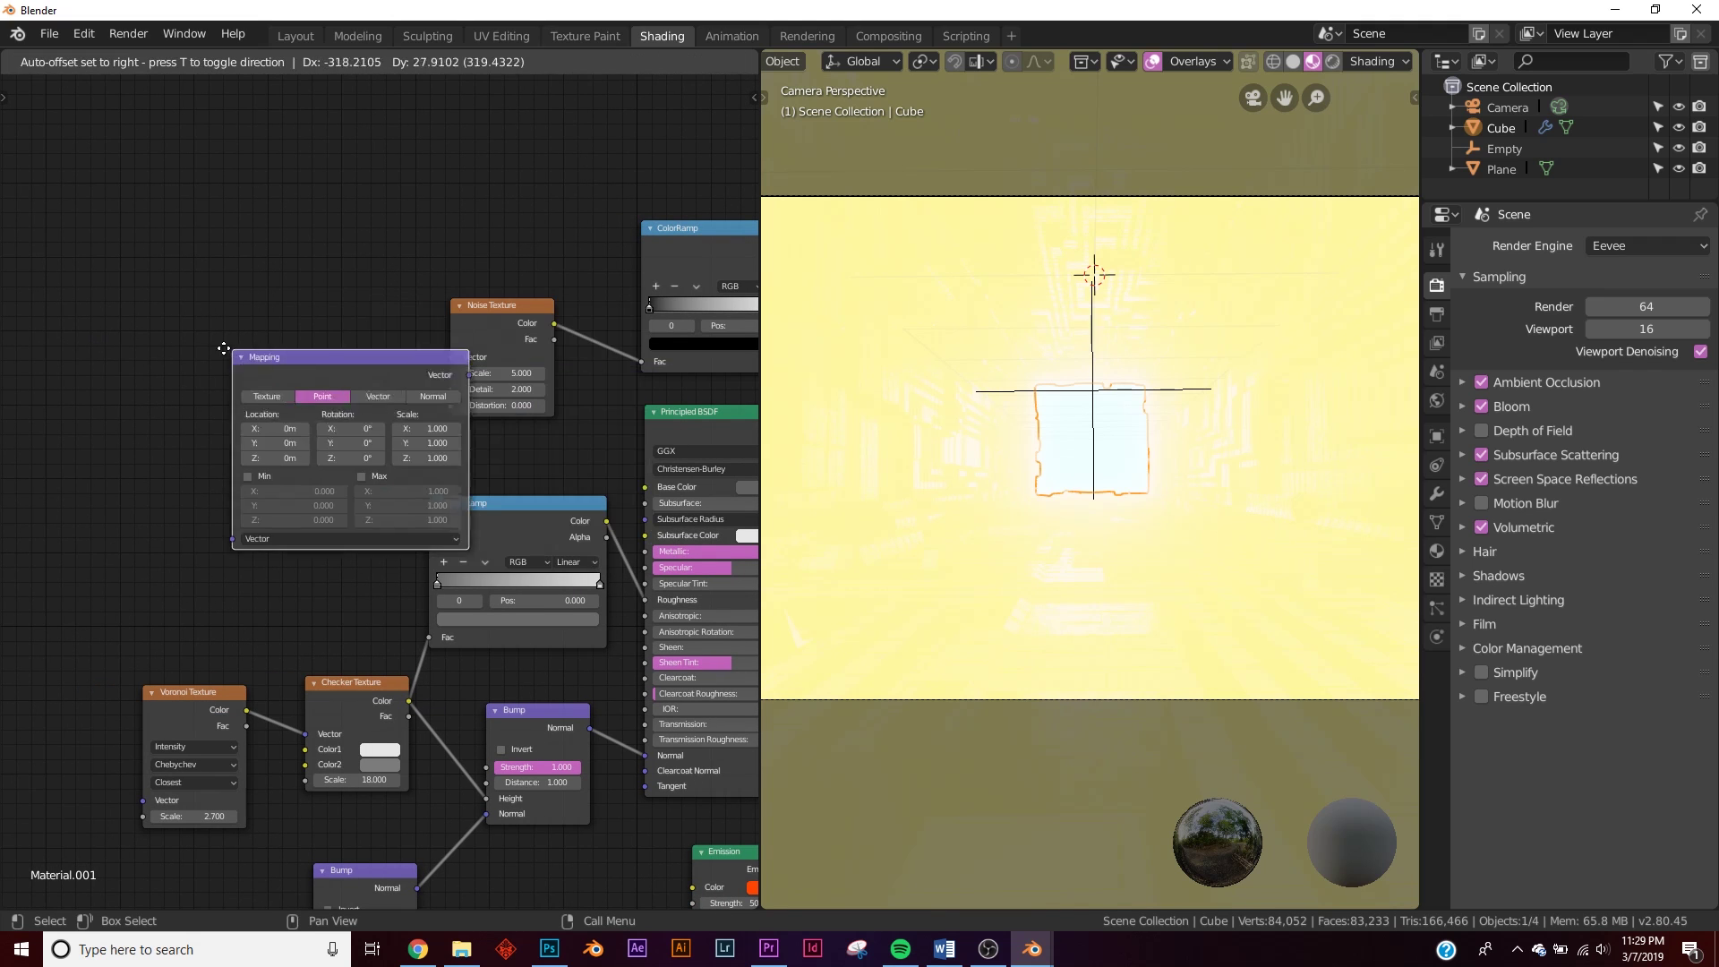
left_click(215, 344)
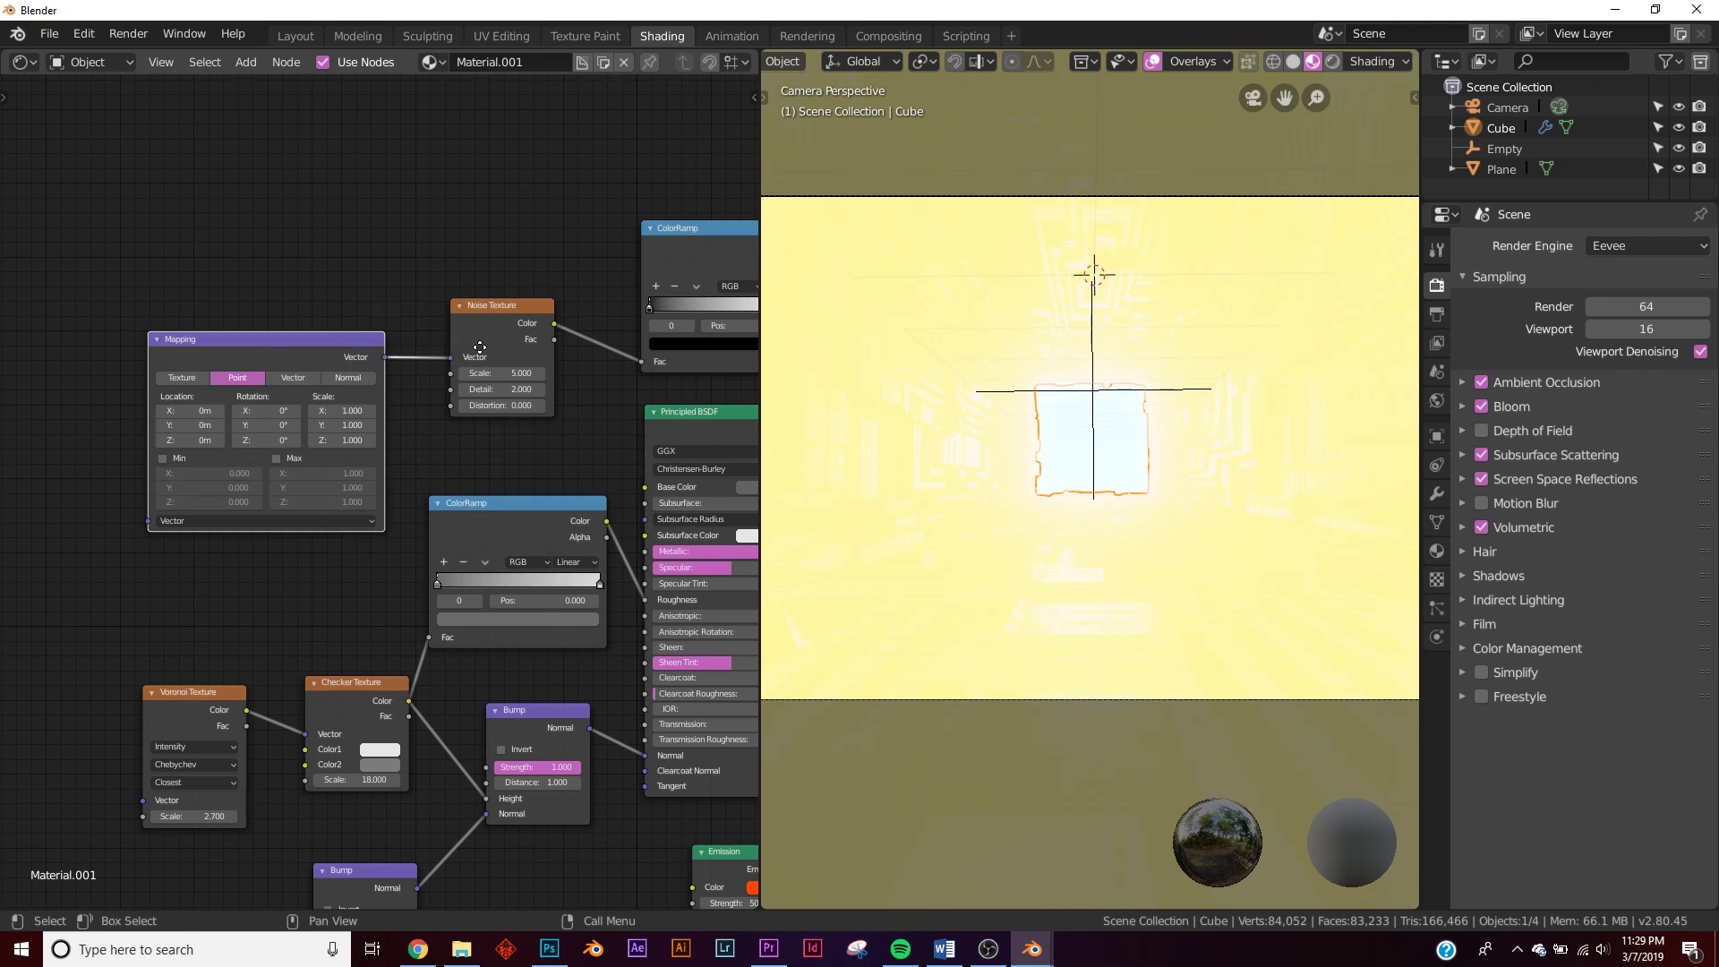
- Add a Geometry node in front of the new Mapping node
middle_click_drag(480, 347, 702, 280)
key("shift+a")
left_click(204, 299)
type("ge")
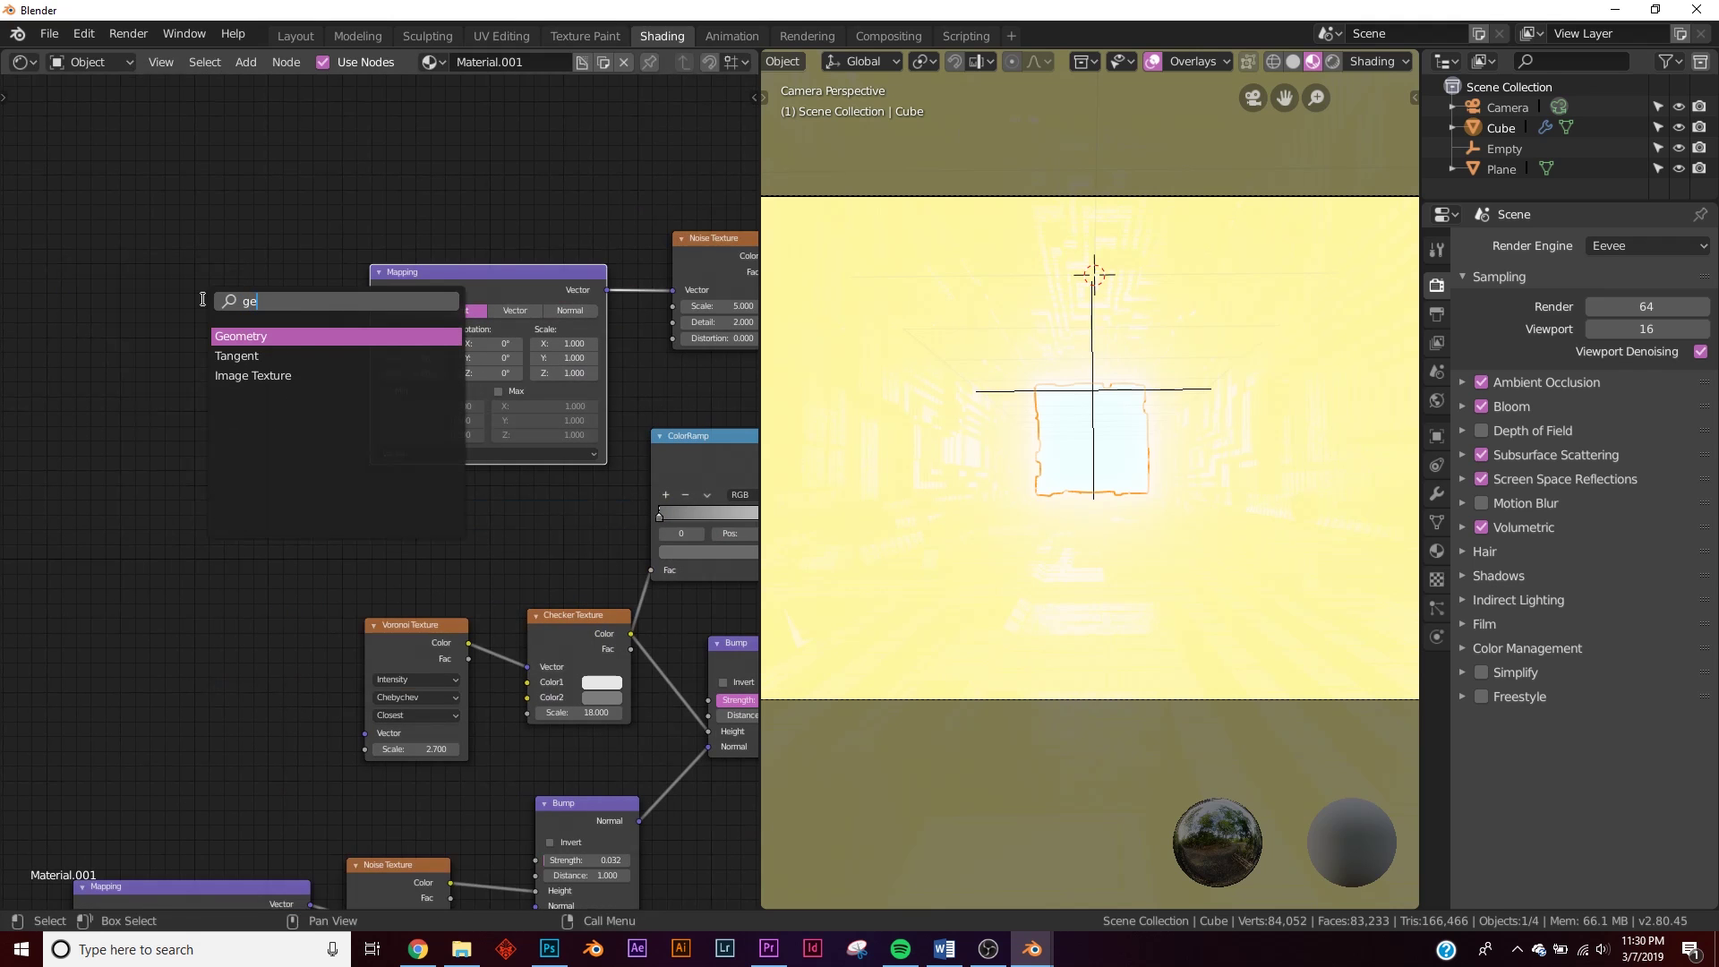
left_click(230, 336)
left_click(180, 334)
middle_click_drag(196, 710, 398, 298)
scroll(398, 297, "down", 1)
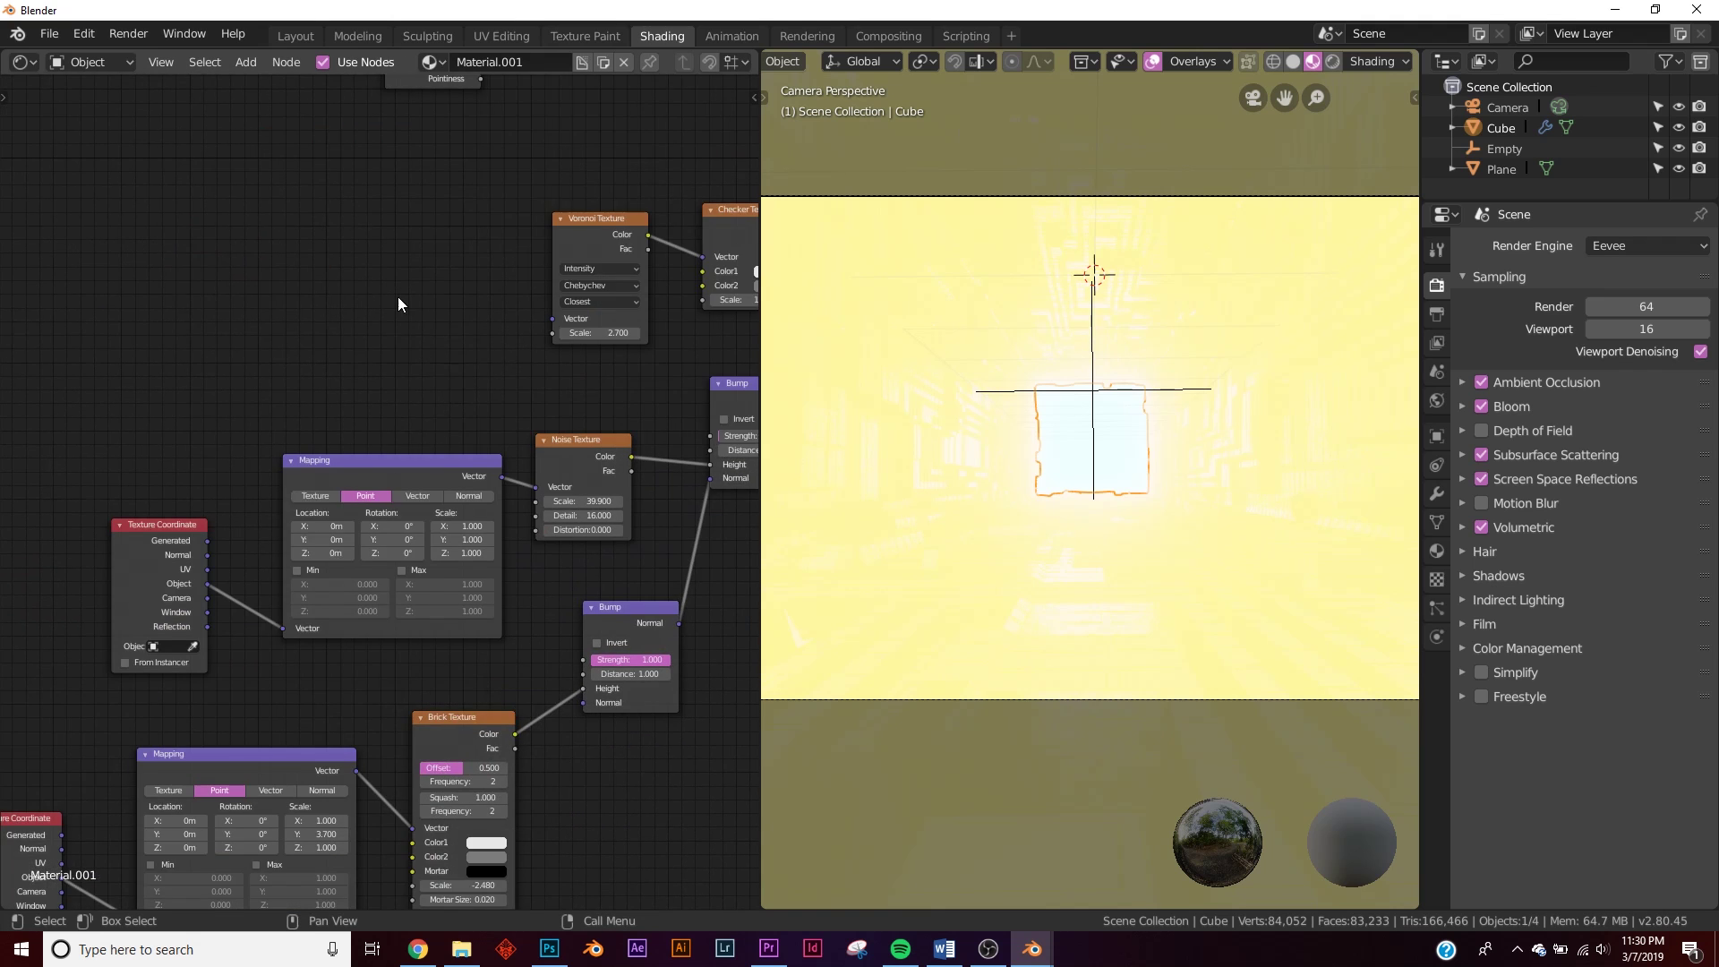
- Raise the Mix Shader clear of the Principled BSDF and connect the new ColorRamp's Color output to its Fac input
middle_click_drag(218, 609, 299, 442)
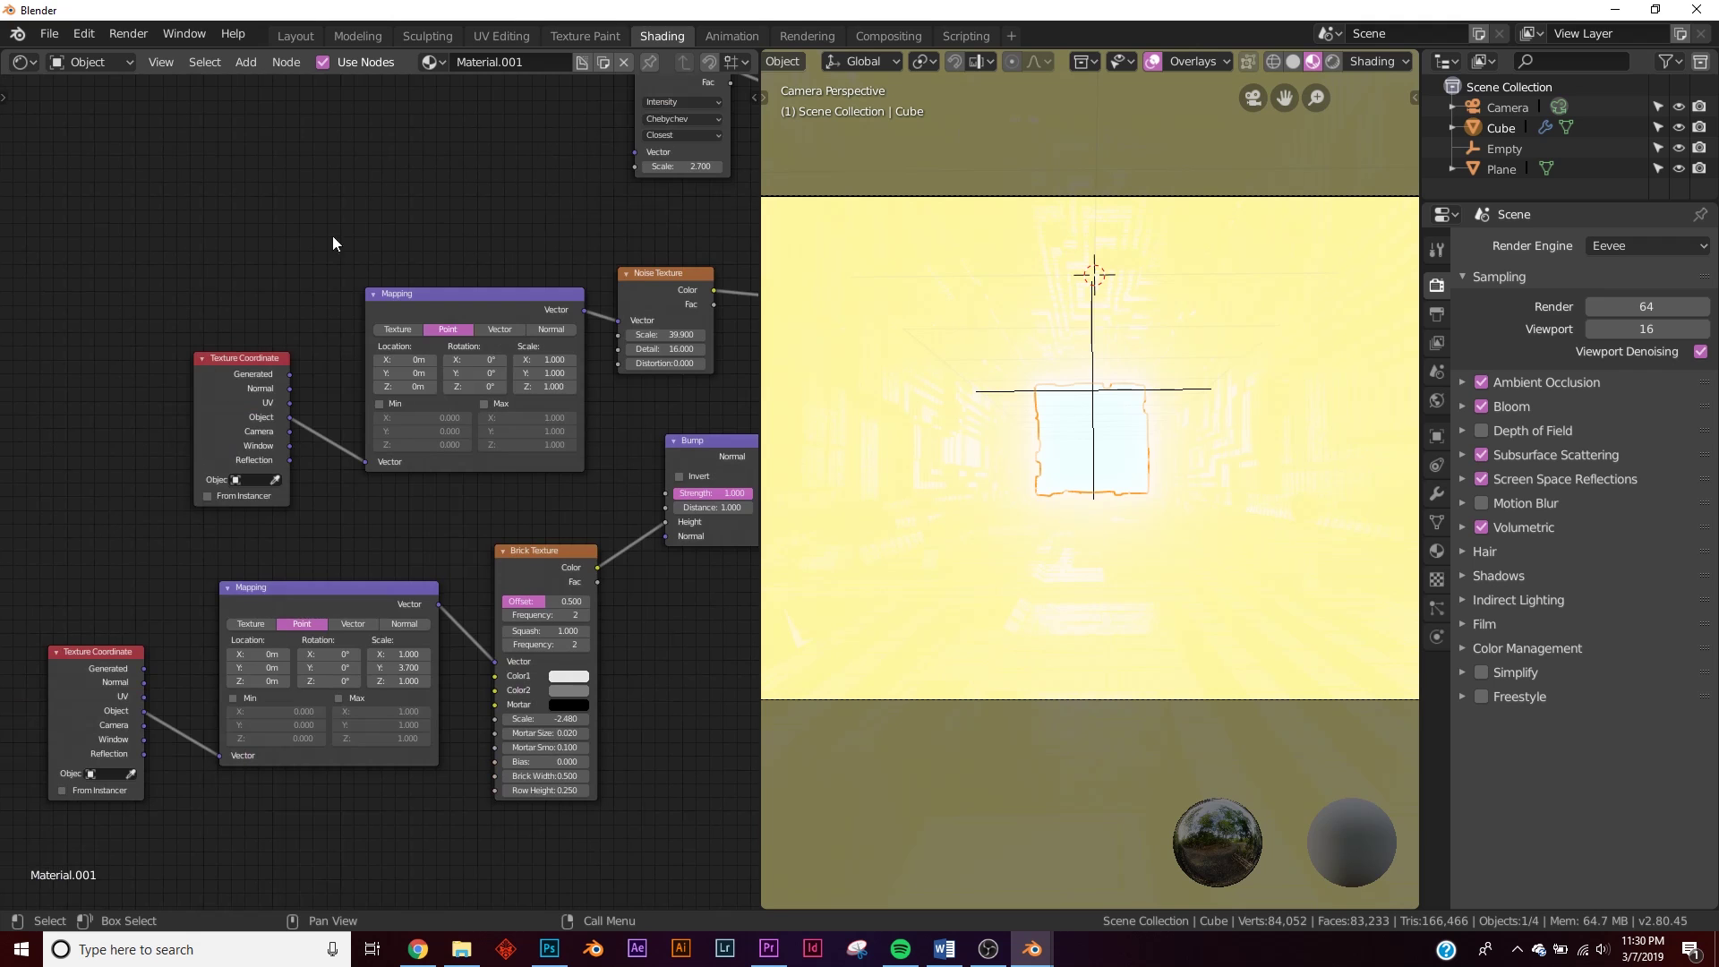
middle_click_drag(333, 243, 183, 689)
scroll(337, 422, "down", 1)
middle_click_drag(365, 437, 314, 529)
scroll(314, 529, "up", 9)
middle_click_drag(356, 179, 281, 310)
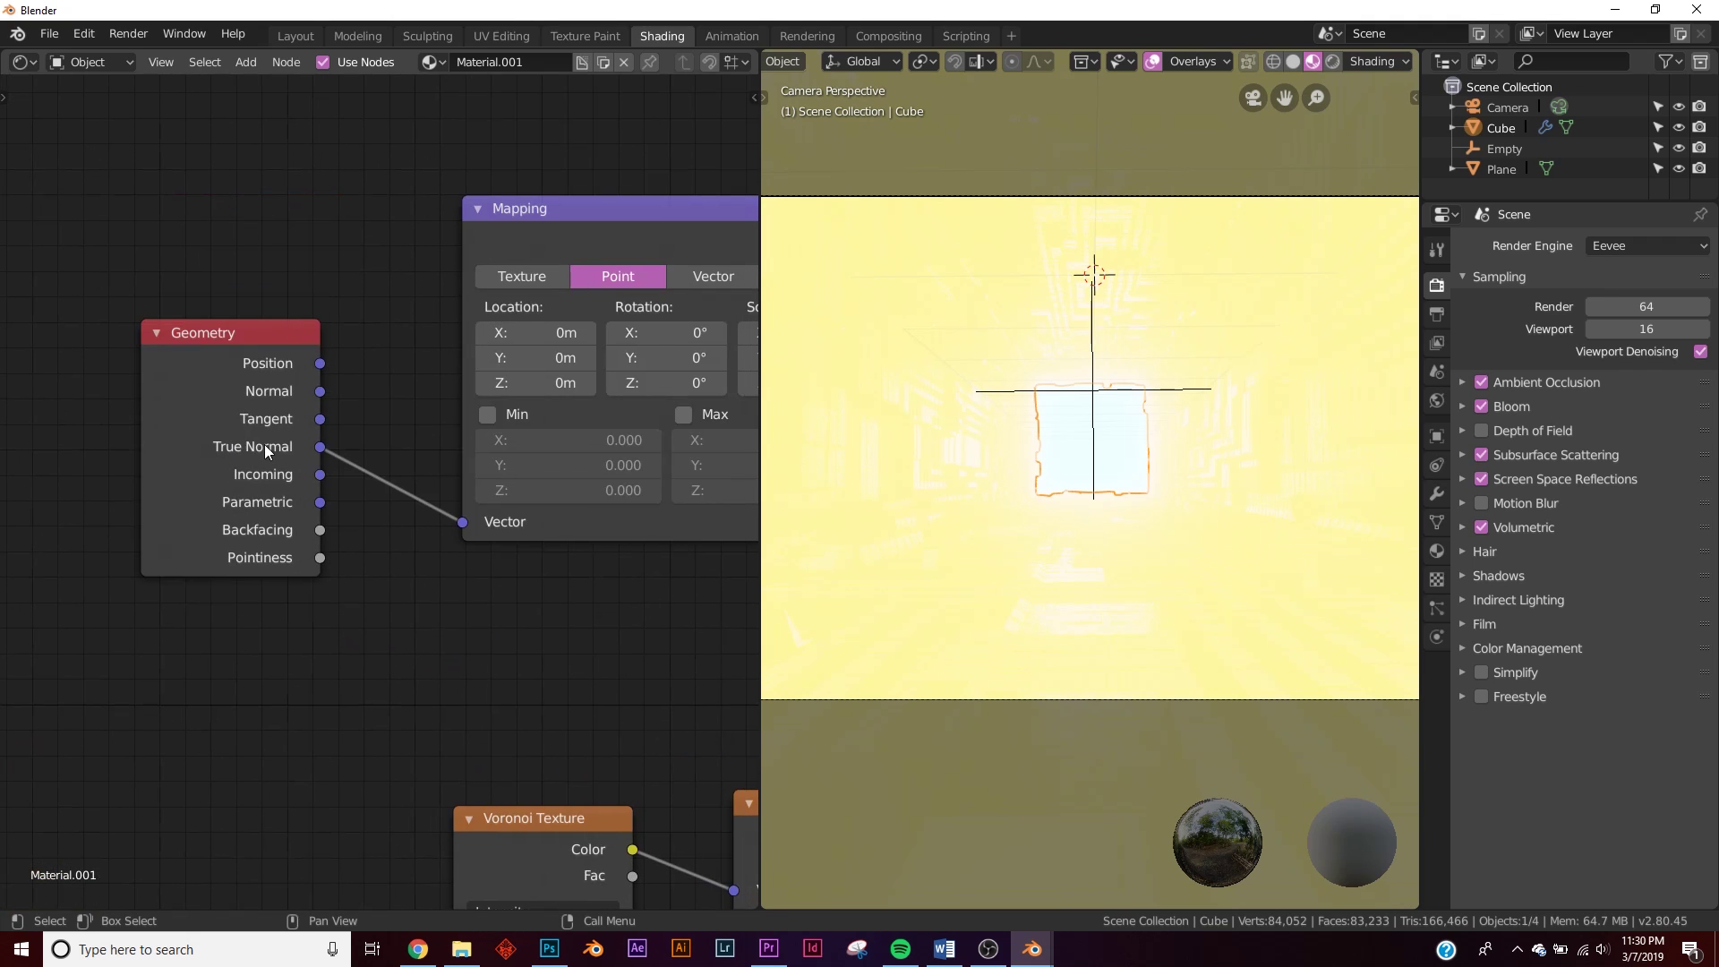
middle_click_drag(538, 338, 50, 668)
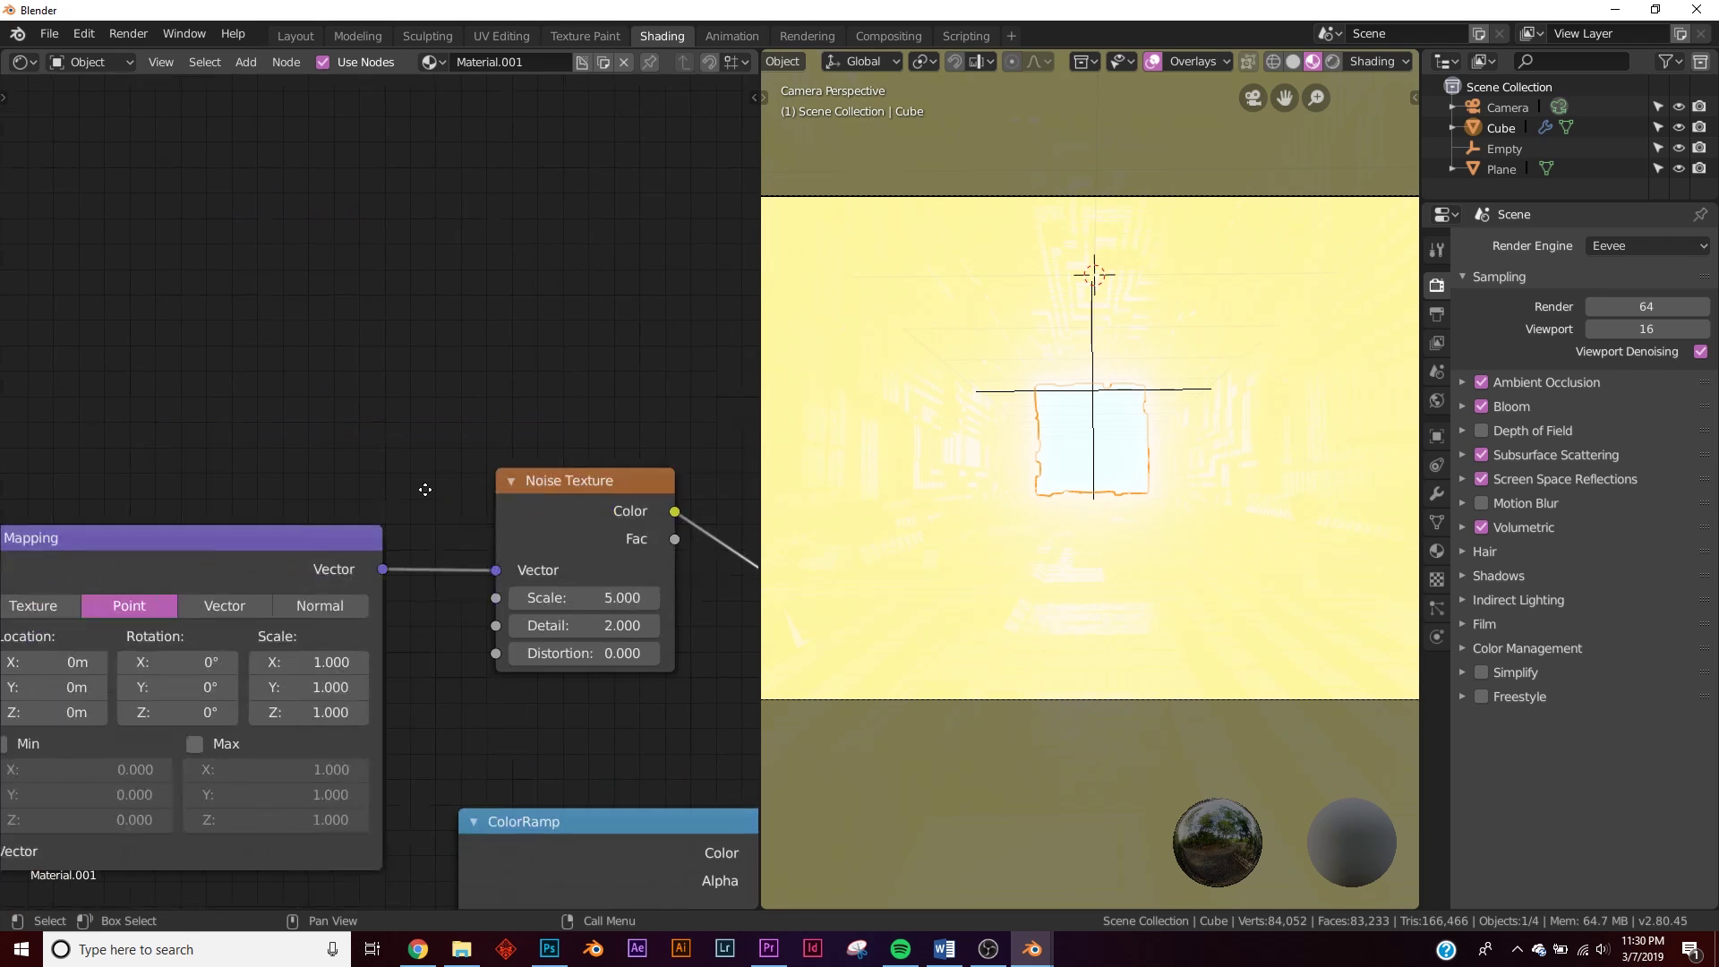
middle_click_drag(422, 487, 0, 528)
middle_click_drag(480, 354, 258, 278)
scroll(367, 346, "down", 5)
middle_click_drag(441, 433, 464, 351)
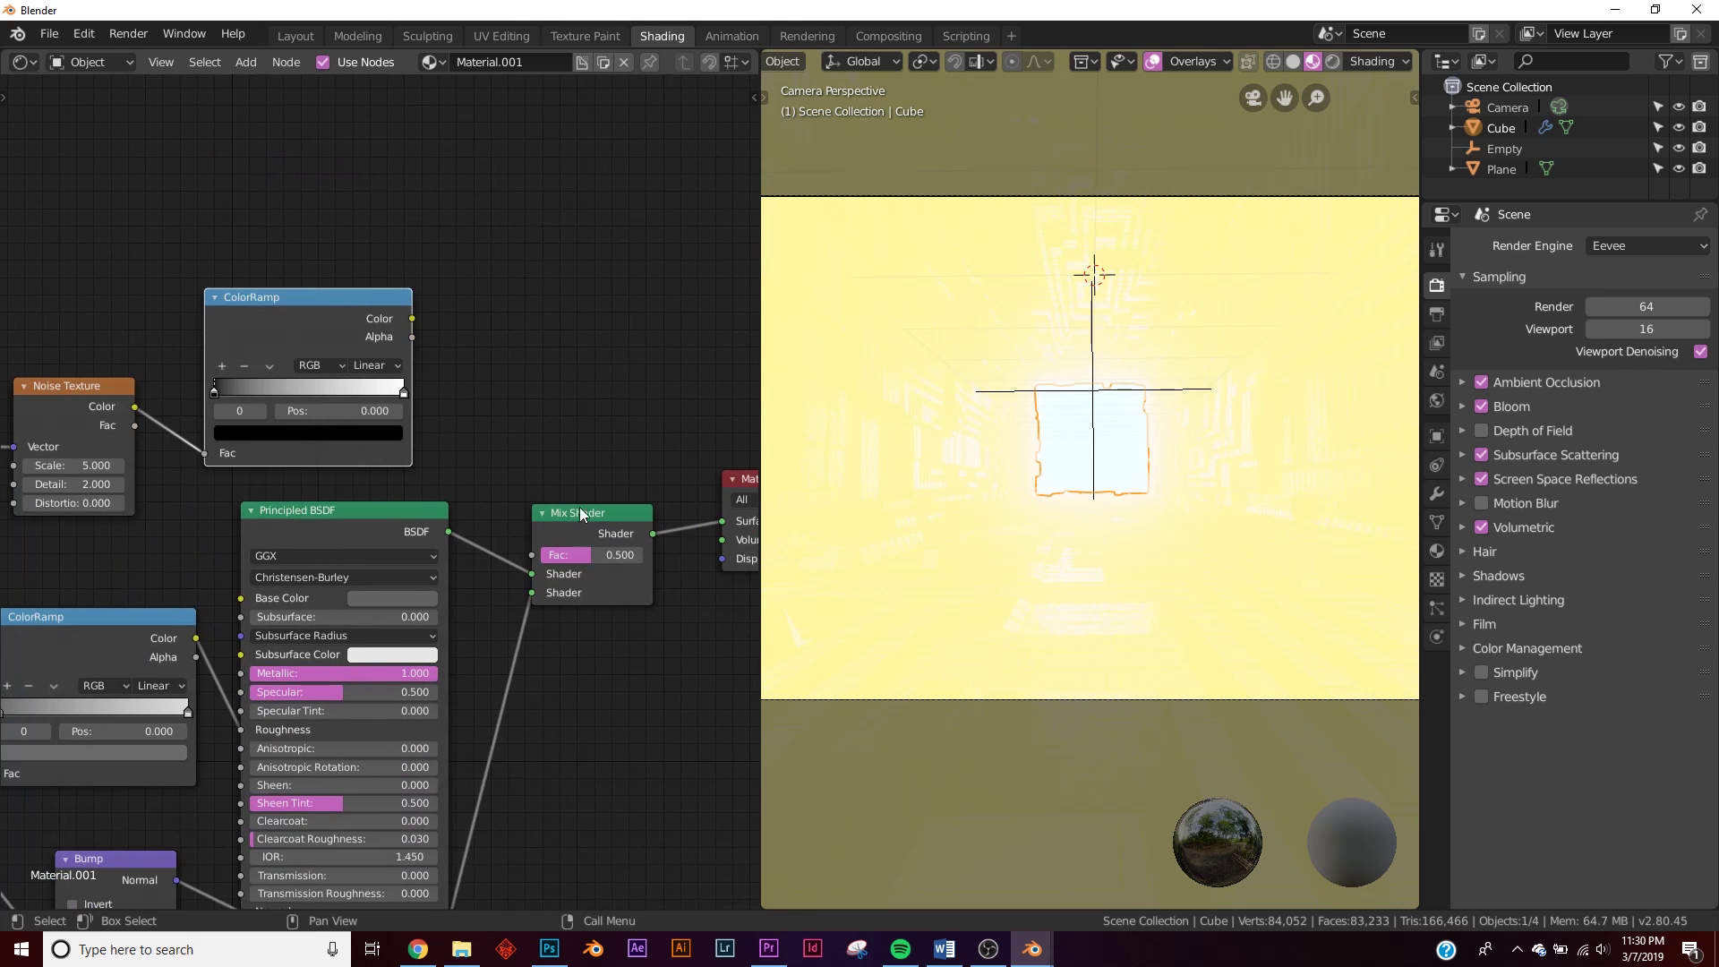
left_click_drag(578, 514, 578, 430)
left_click_drag(411, 318, 534, 491)
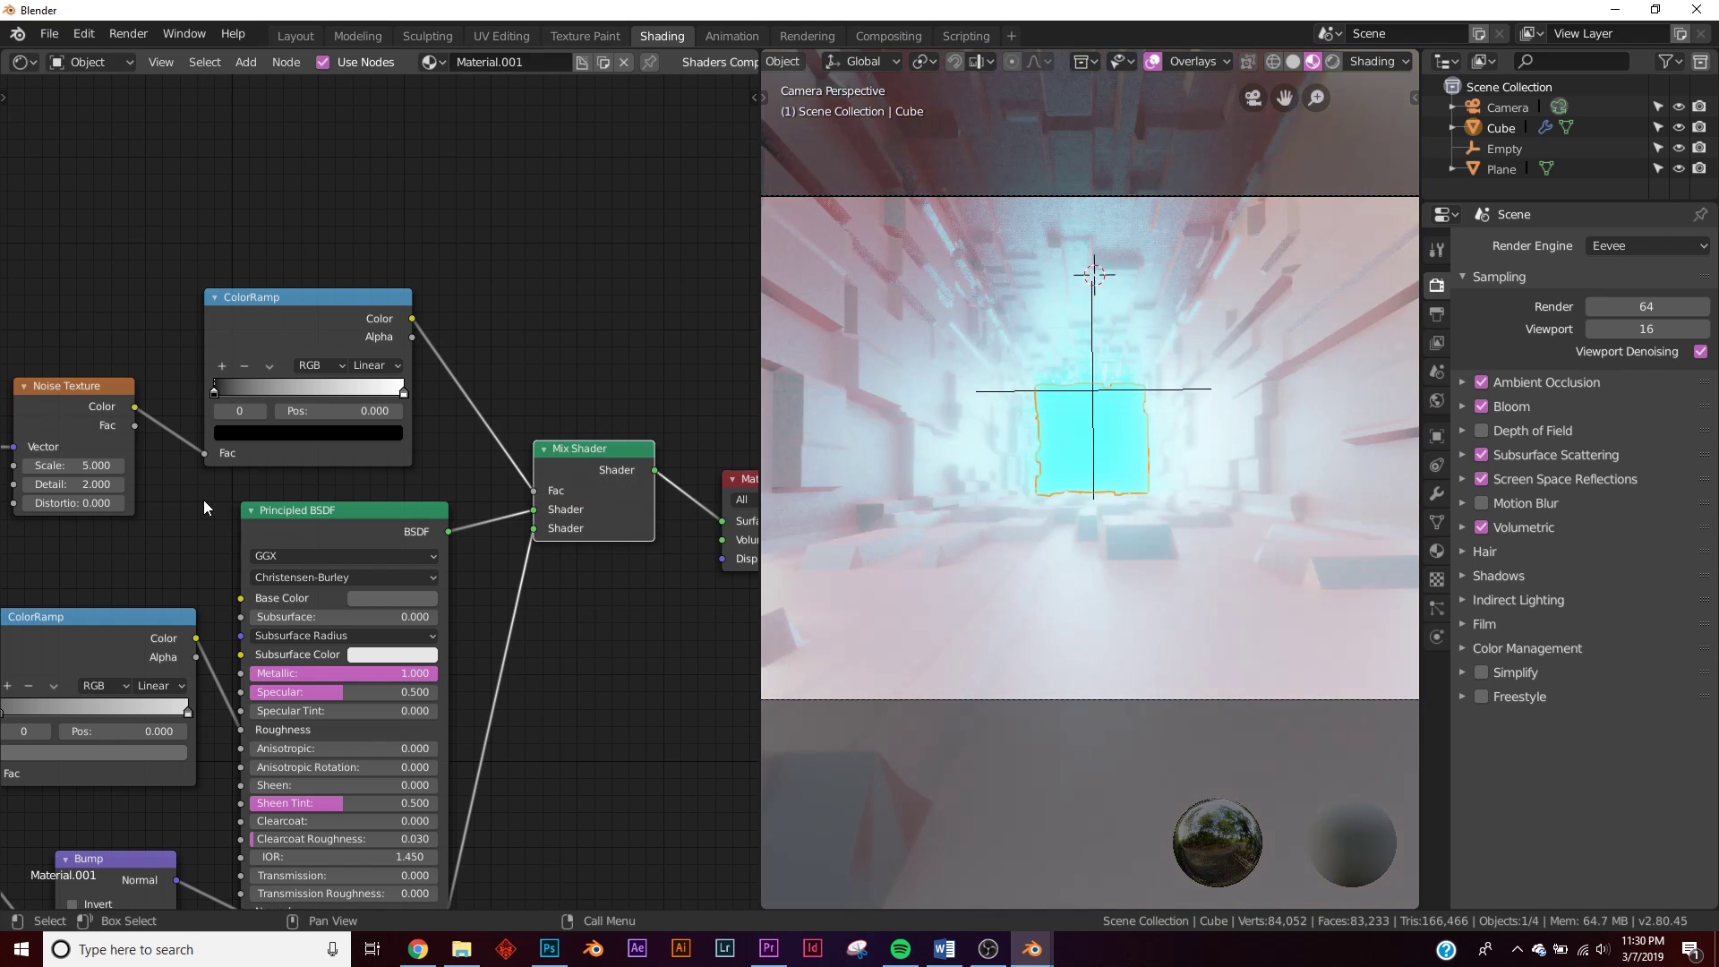
- Move the black stop of the mask ColorRamp to position 0.571 and switch the viewport to Rendered shading
mouse_move(214, 392)
left_mouse_down()
mouse_move(385, 394)
mouse_move(213, 390)
left_mouse_up()
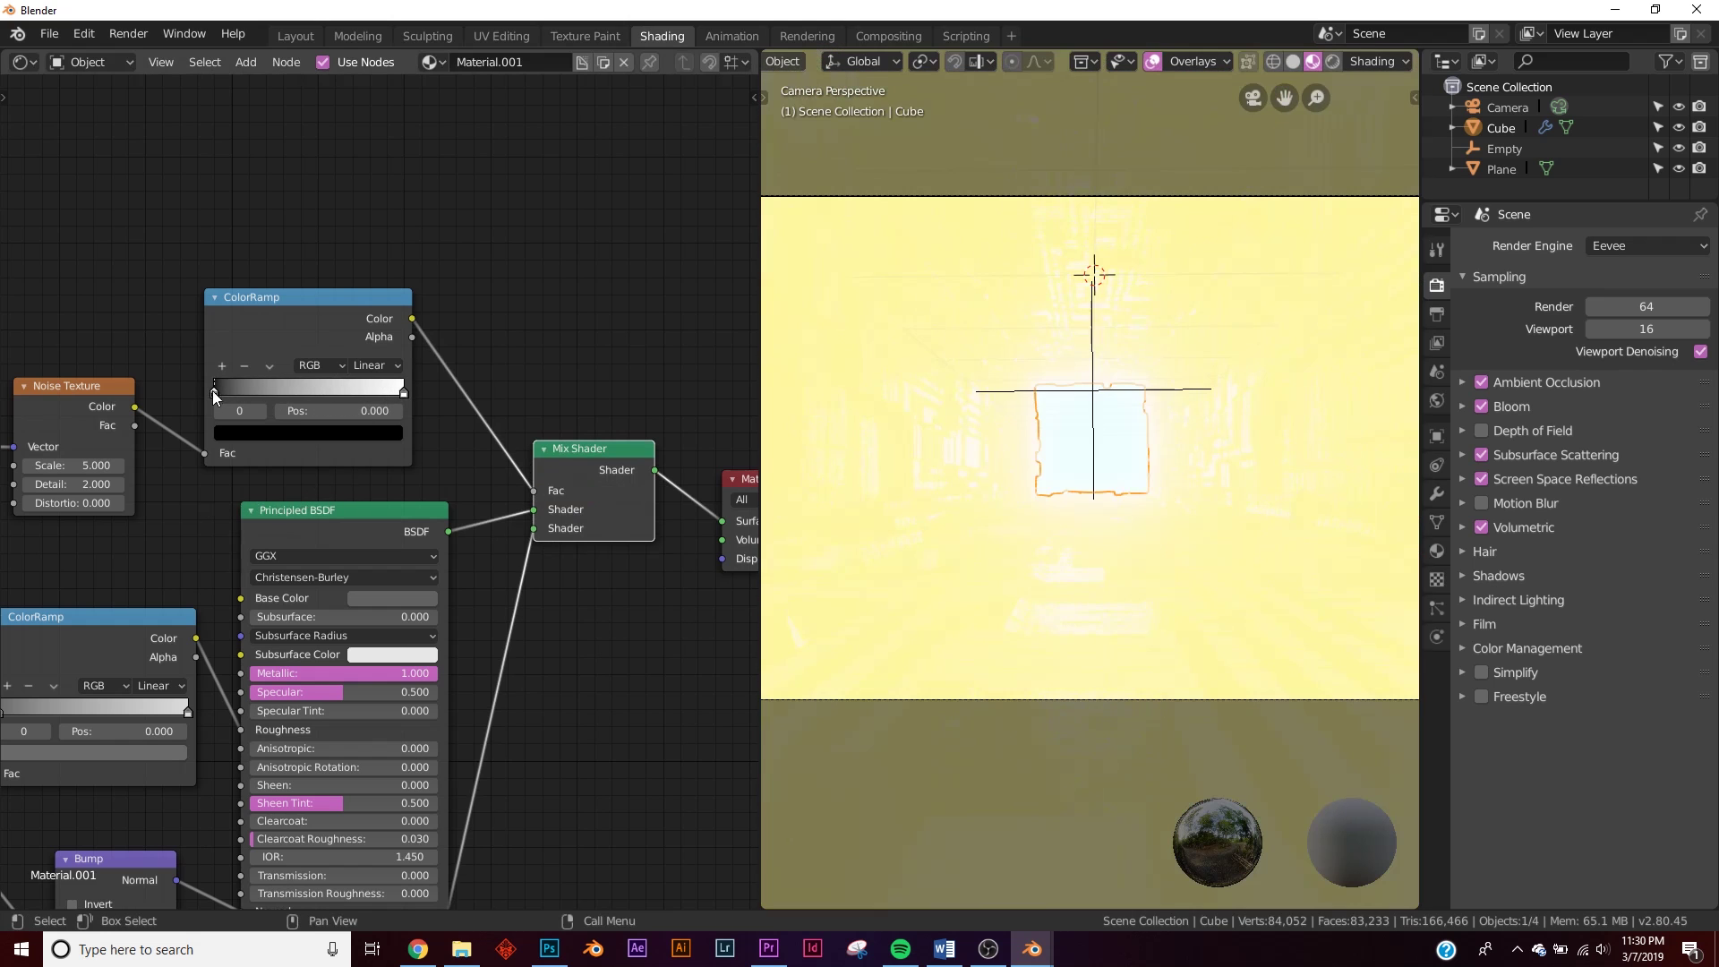
scroll(274, 422, "up", 3)
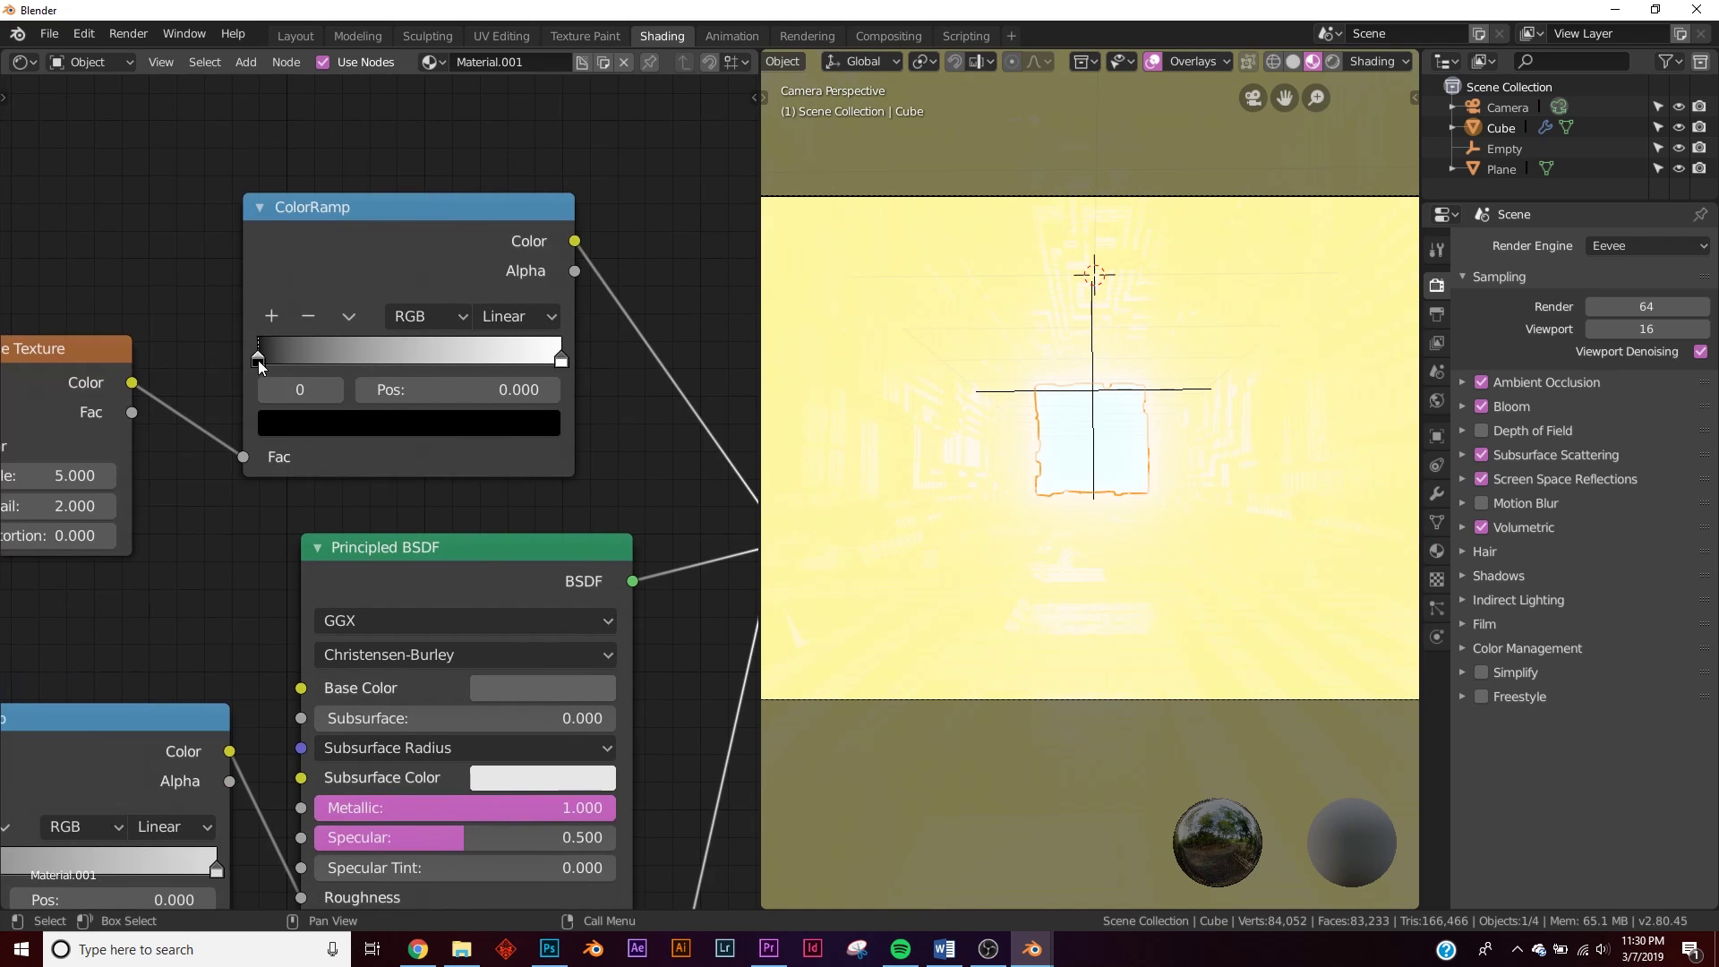
left_click_drag(258, 360, 457, 385)
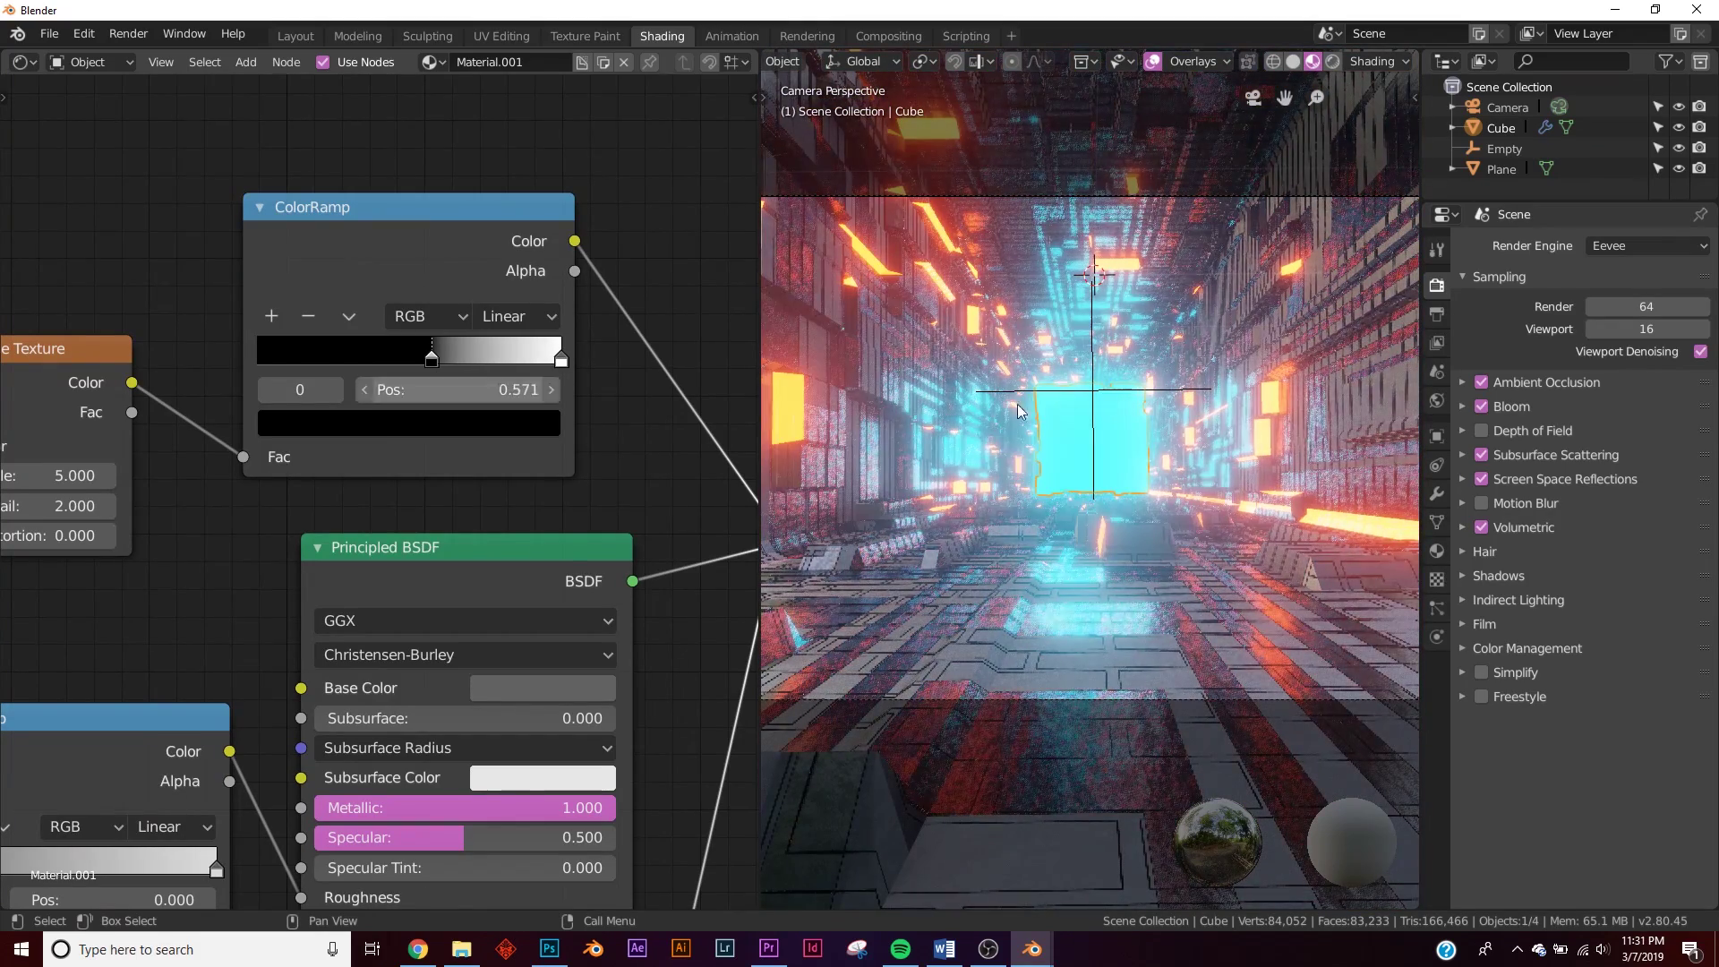
key("z")
left_click(1008, 373)
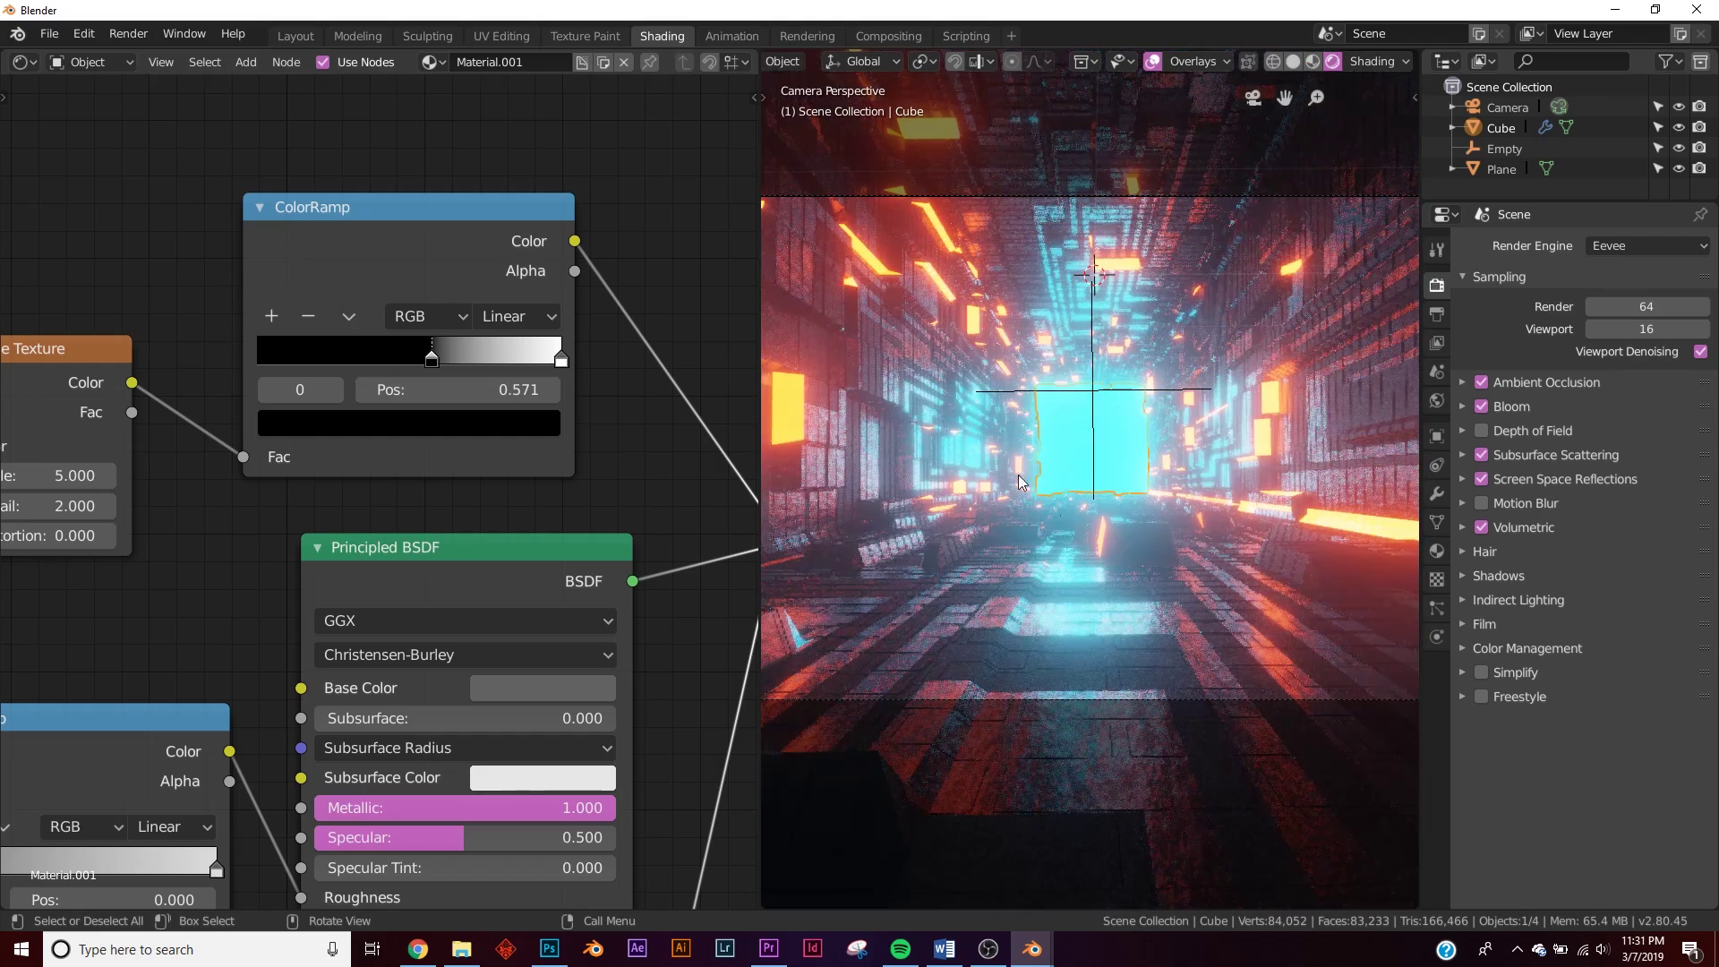
left_click_drag(446, 369, 430, 373)
- Set the mask Noise Texture's Scale to 42.9 and rotate its Mapping node 52.8° on X
middle_click_drag(324, 493, 461, 415)
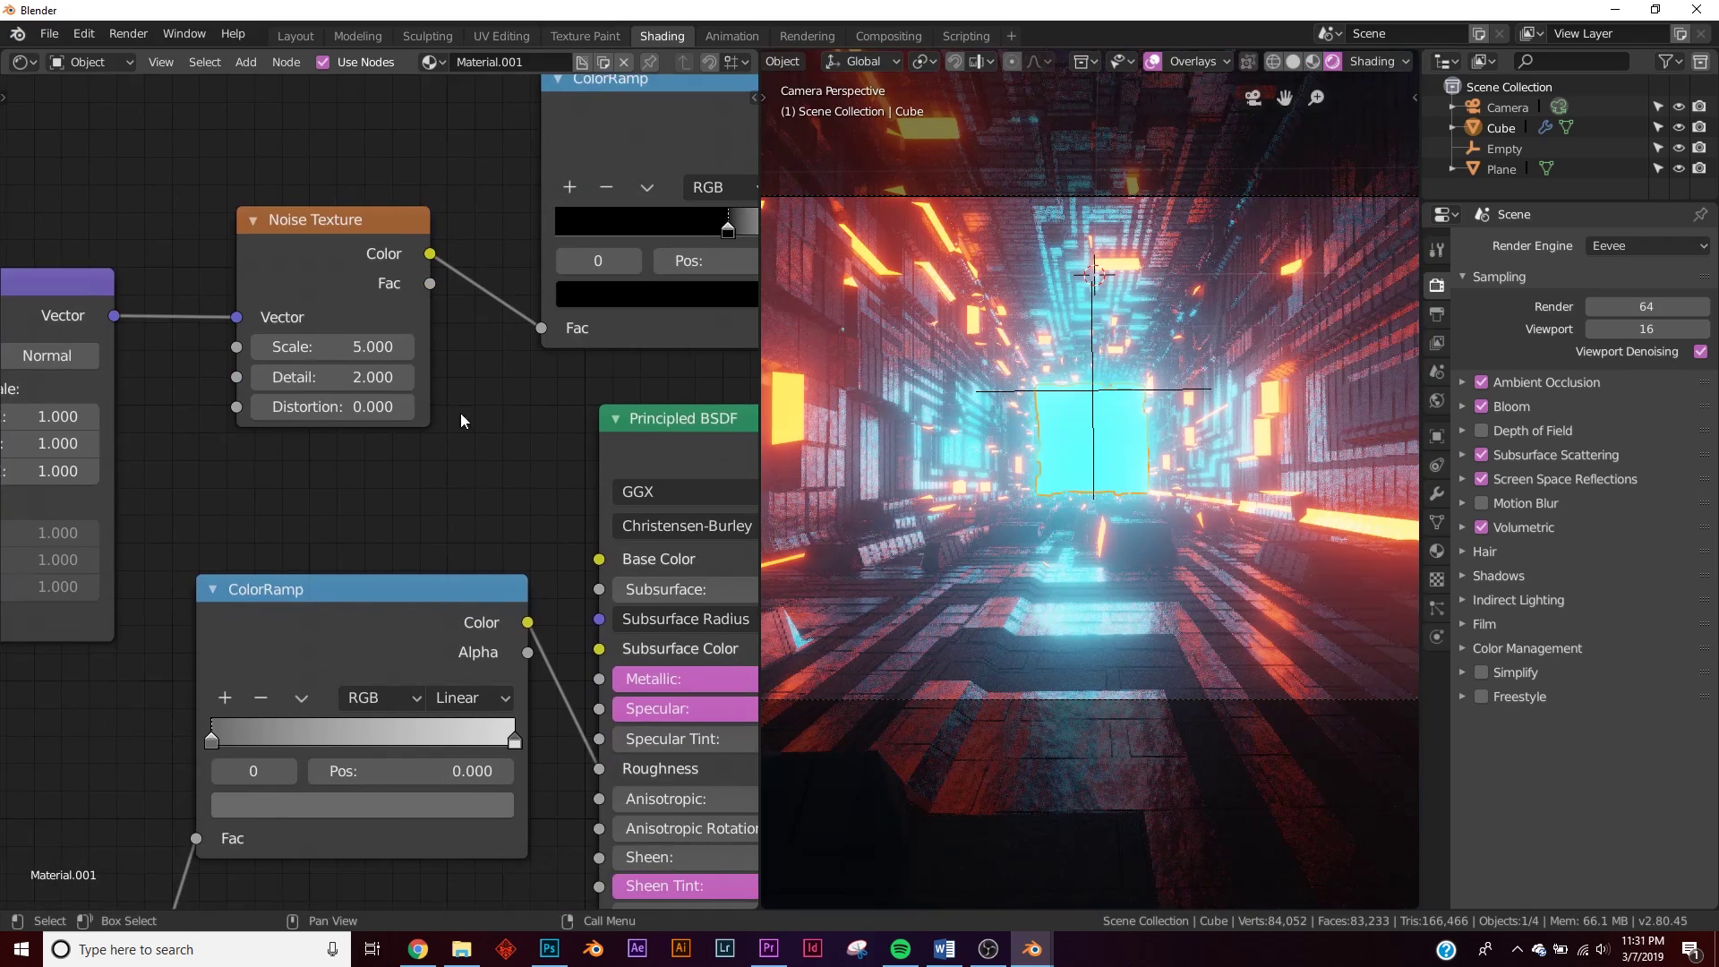
left_click_drag(308, 350, 506, 353)
middle_click_drag(115, 438, 465, 359)
middle_click_drag(161, 386, 272, 360)
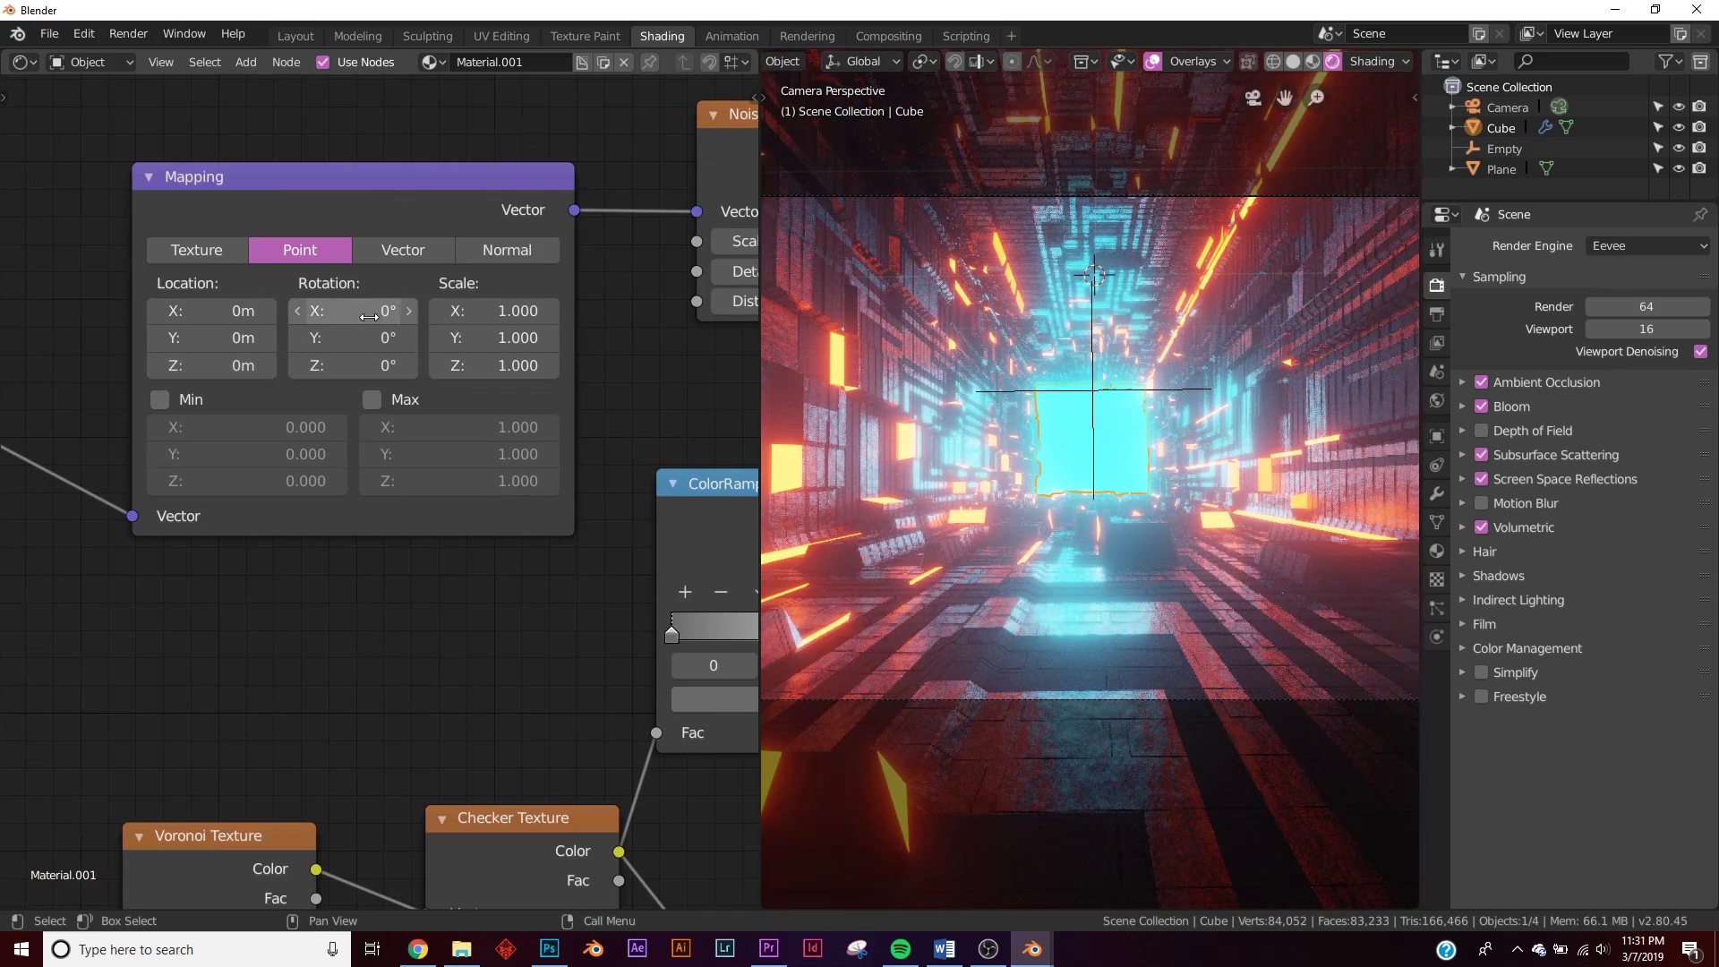
left_click_drag(358, 310, 487, 310)
- Refine the mask noise with Scale 44.6 and Detail 16, and set its Mapping node's Y rotation to 26.7°
middle_click_drag(495, 335, 179, 400)
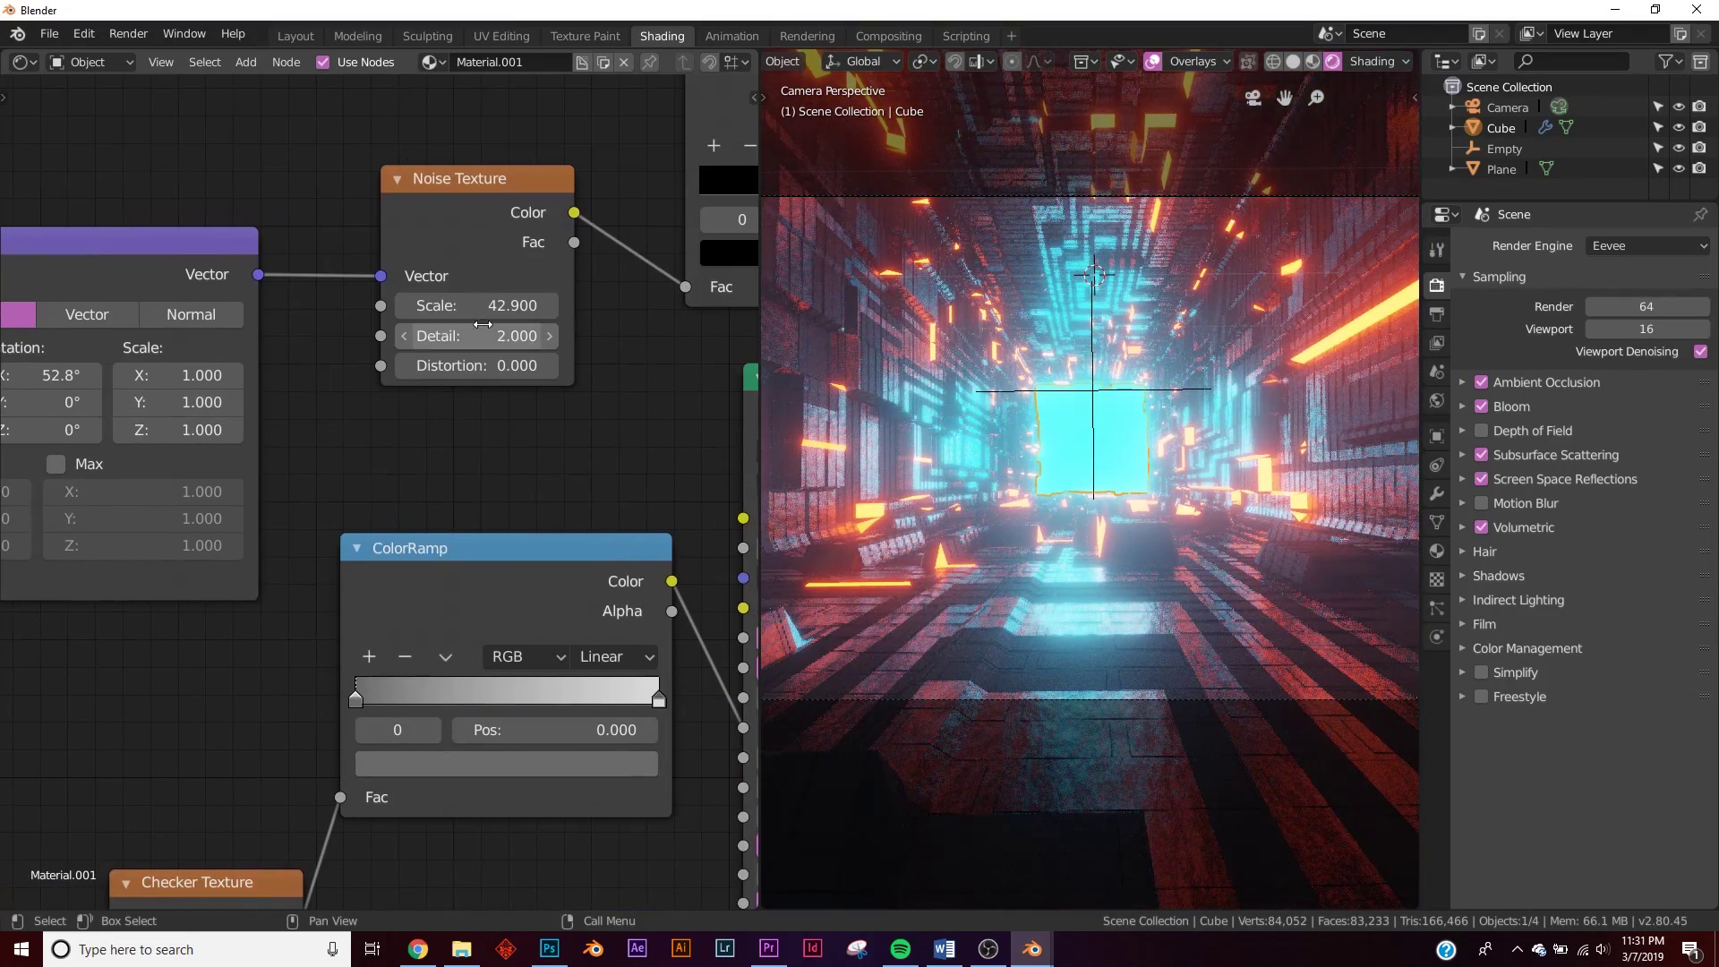
mouse_move(474, 305)
left_mouse_down()
mouse_move(421, 305)
mouse_move(531, 305)
mouse_move(457, 308)
mouse_move(555, 337)
mouse_move(464, 310)
left_mouse_up()
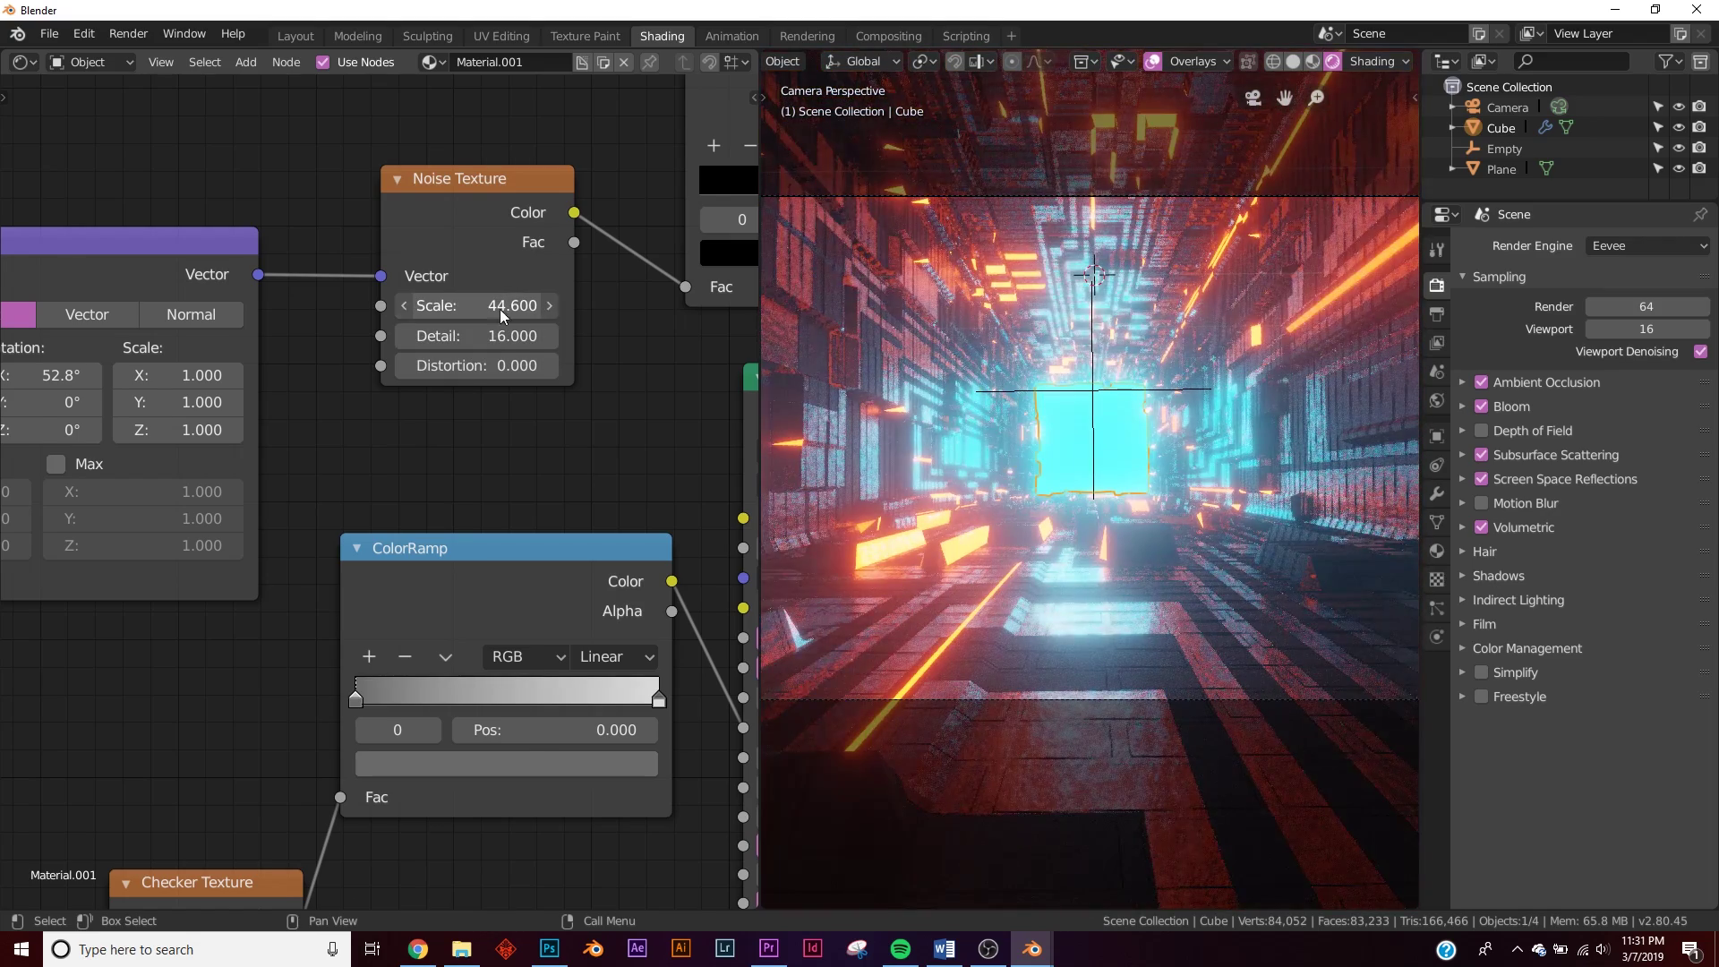
middle_click_drag(737, 553, 913, 508)
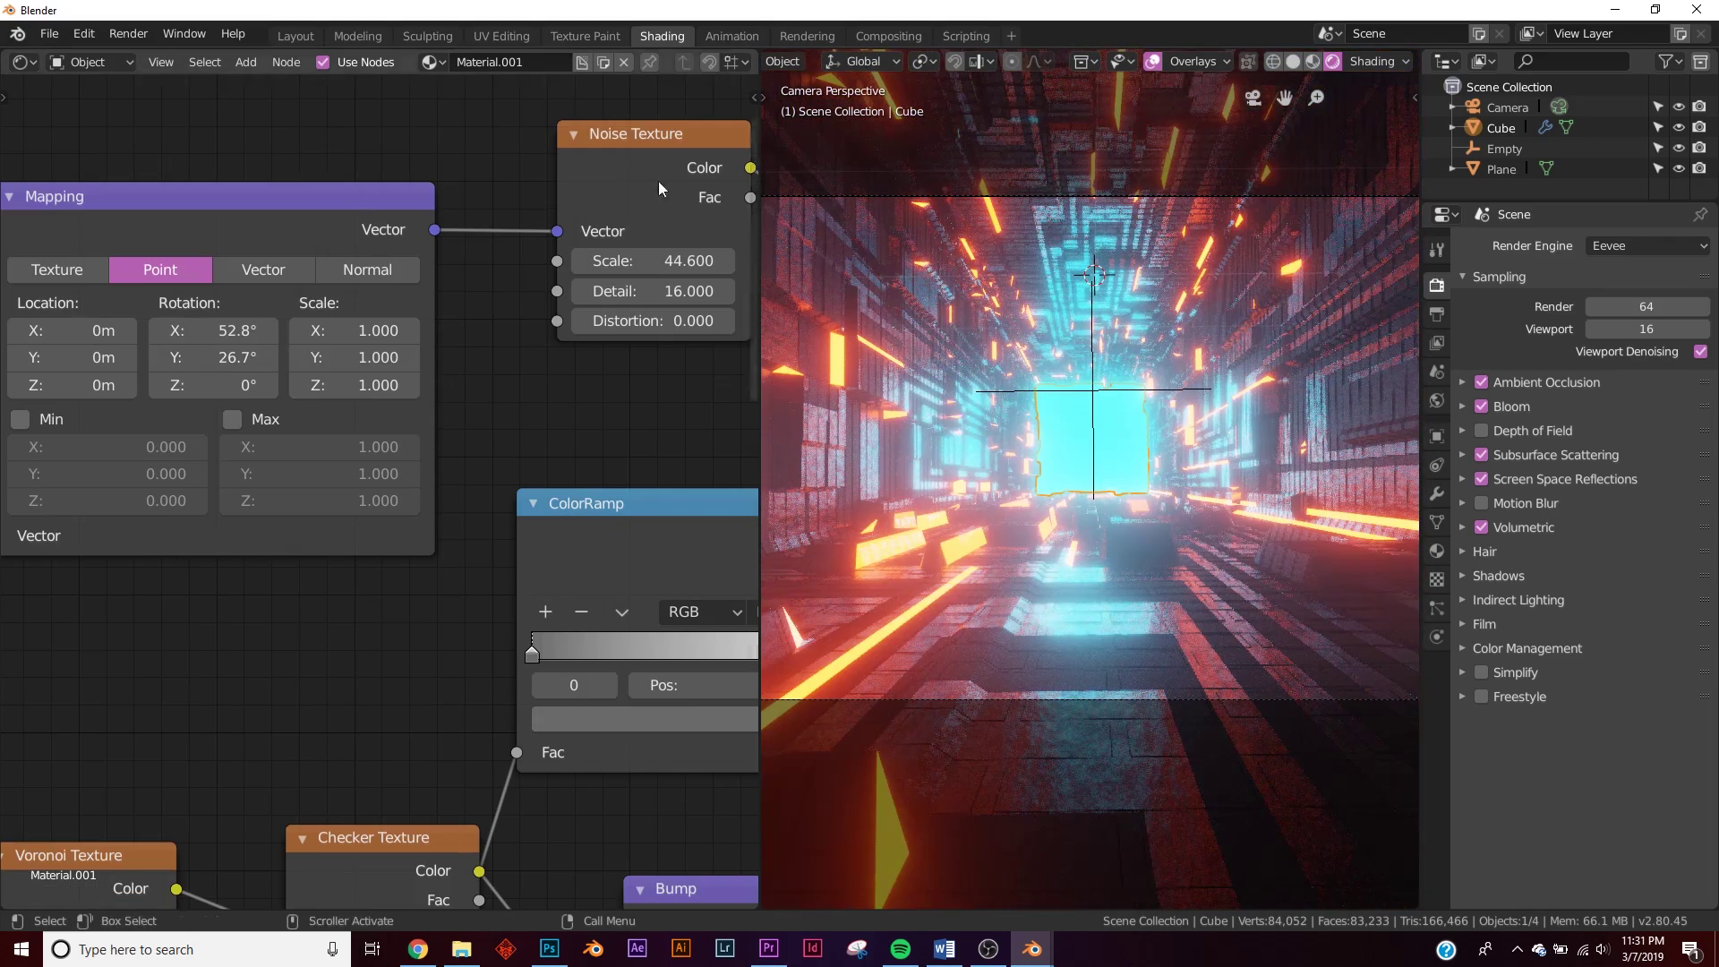
- Switch to the Layout workspace and show its camera view in Rendered shading
left_click(295, 36)
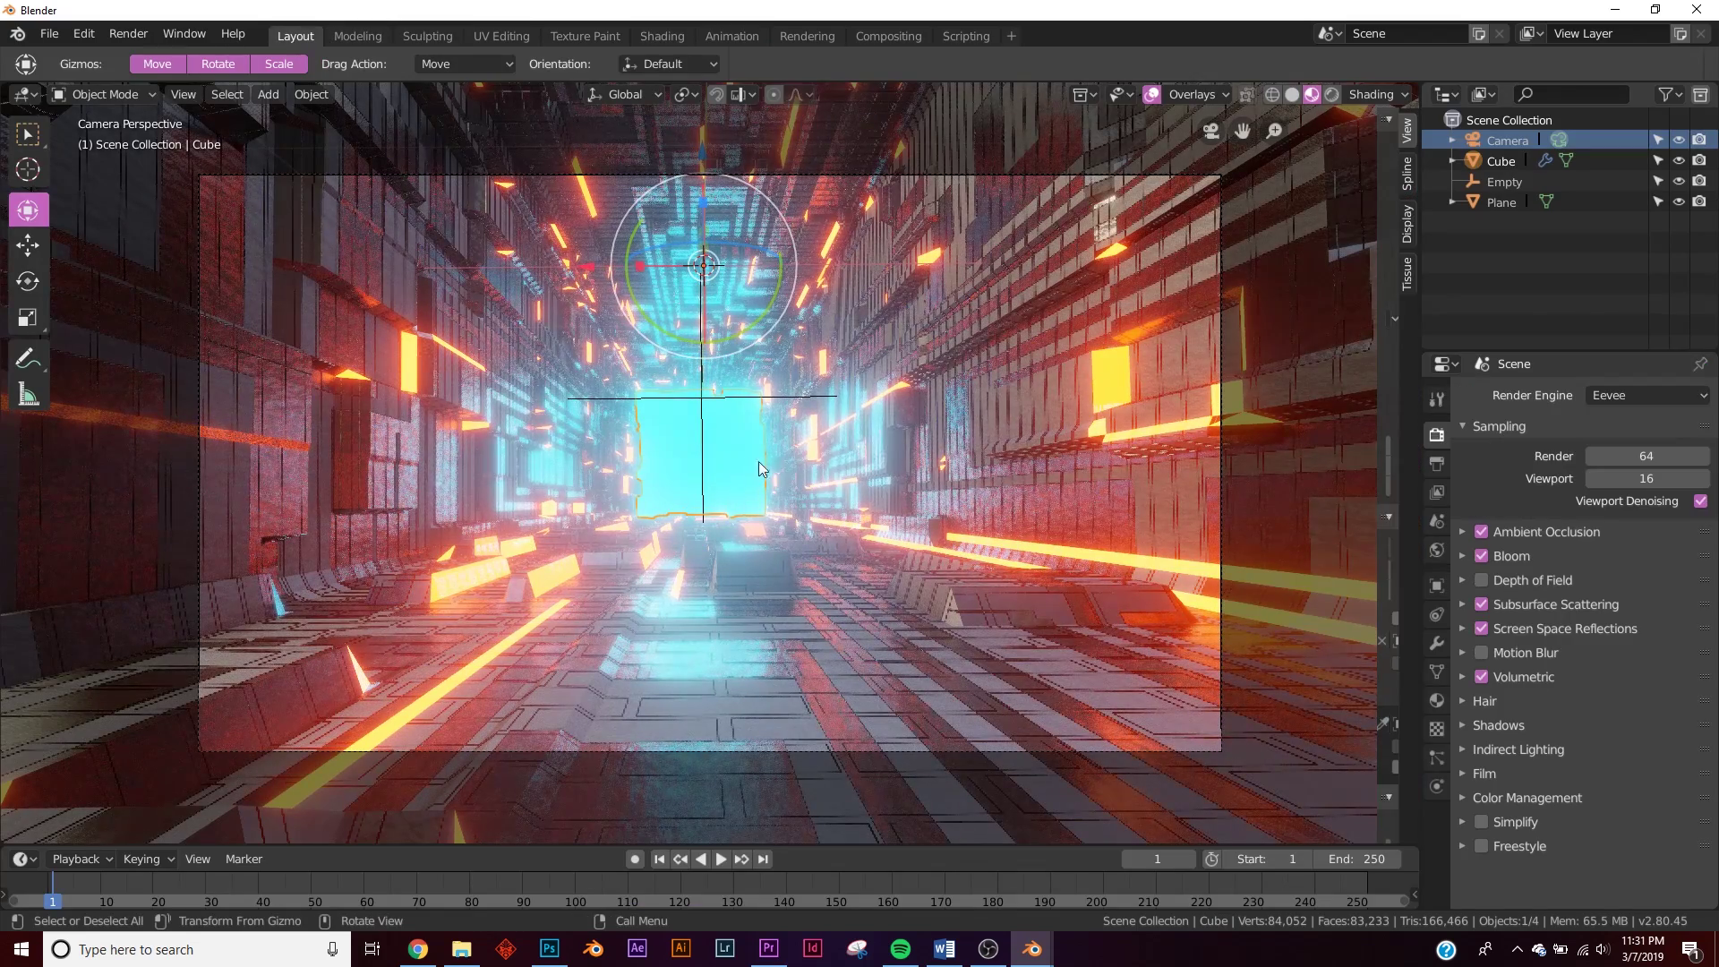
key("z")
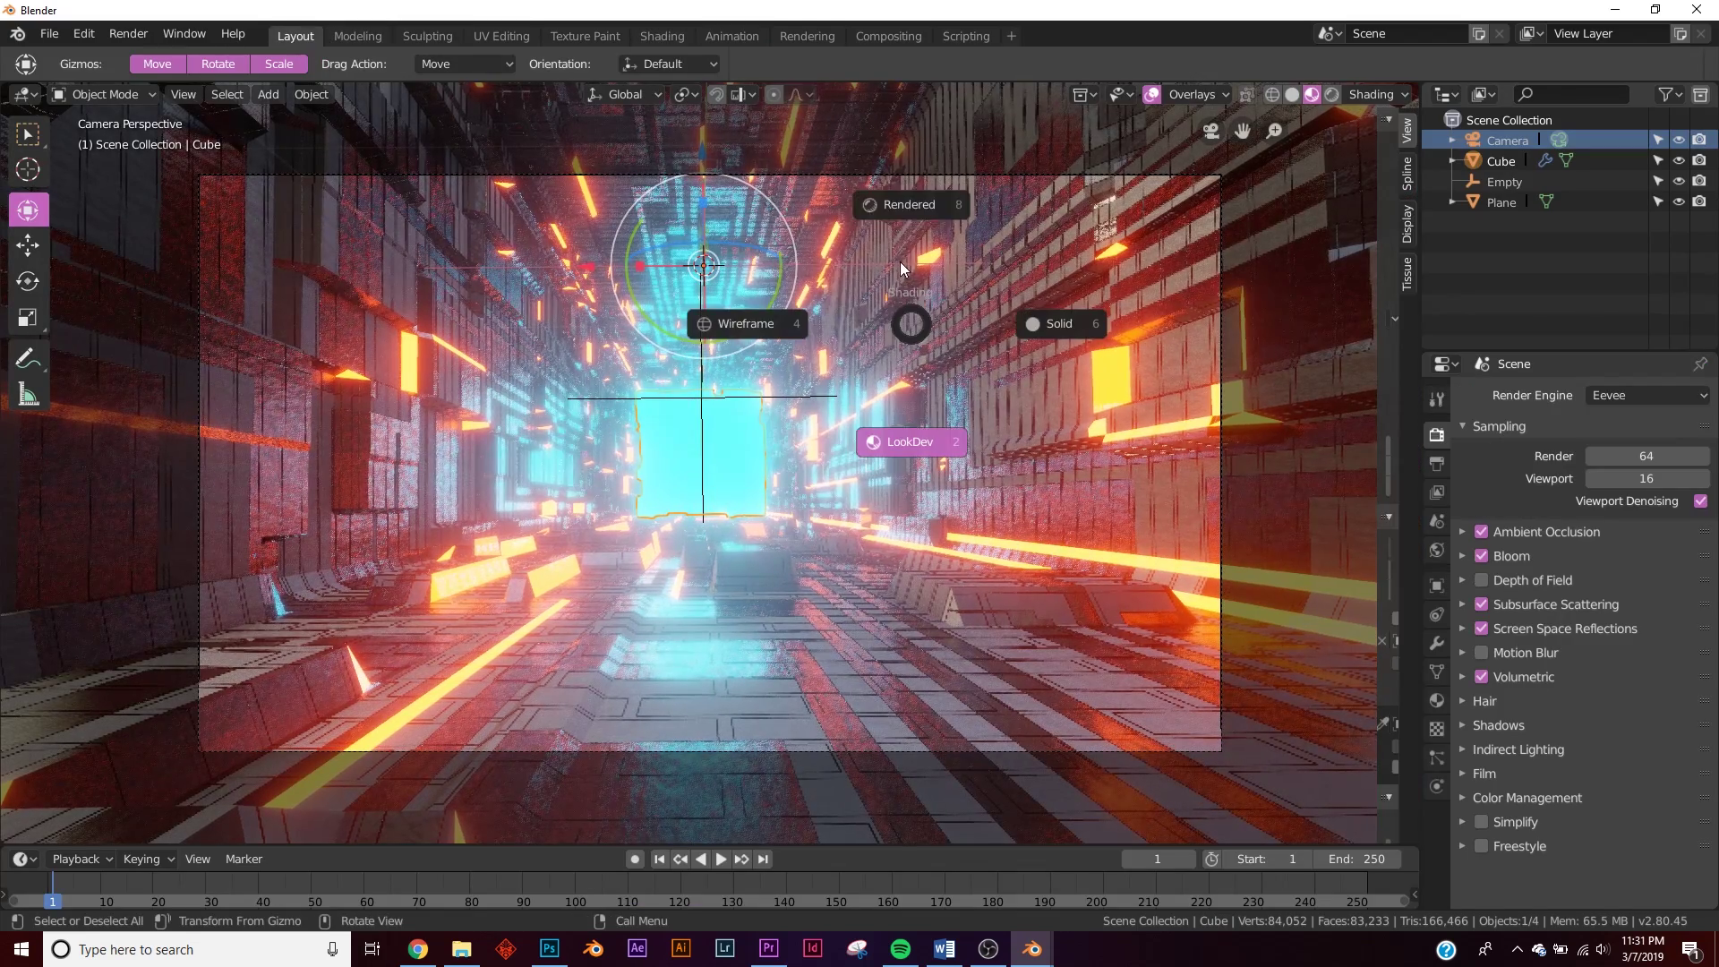
left_click(900, 184)
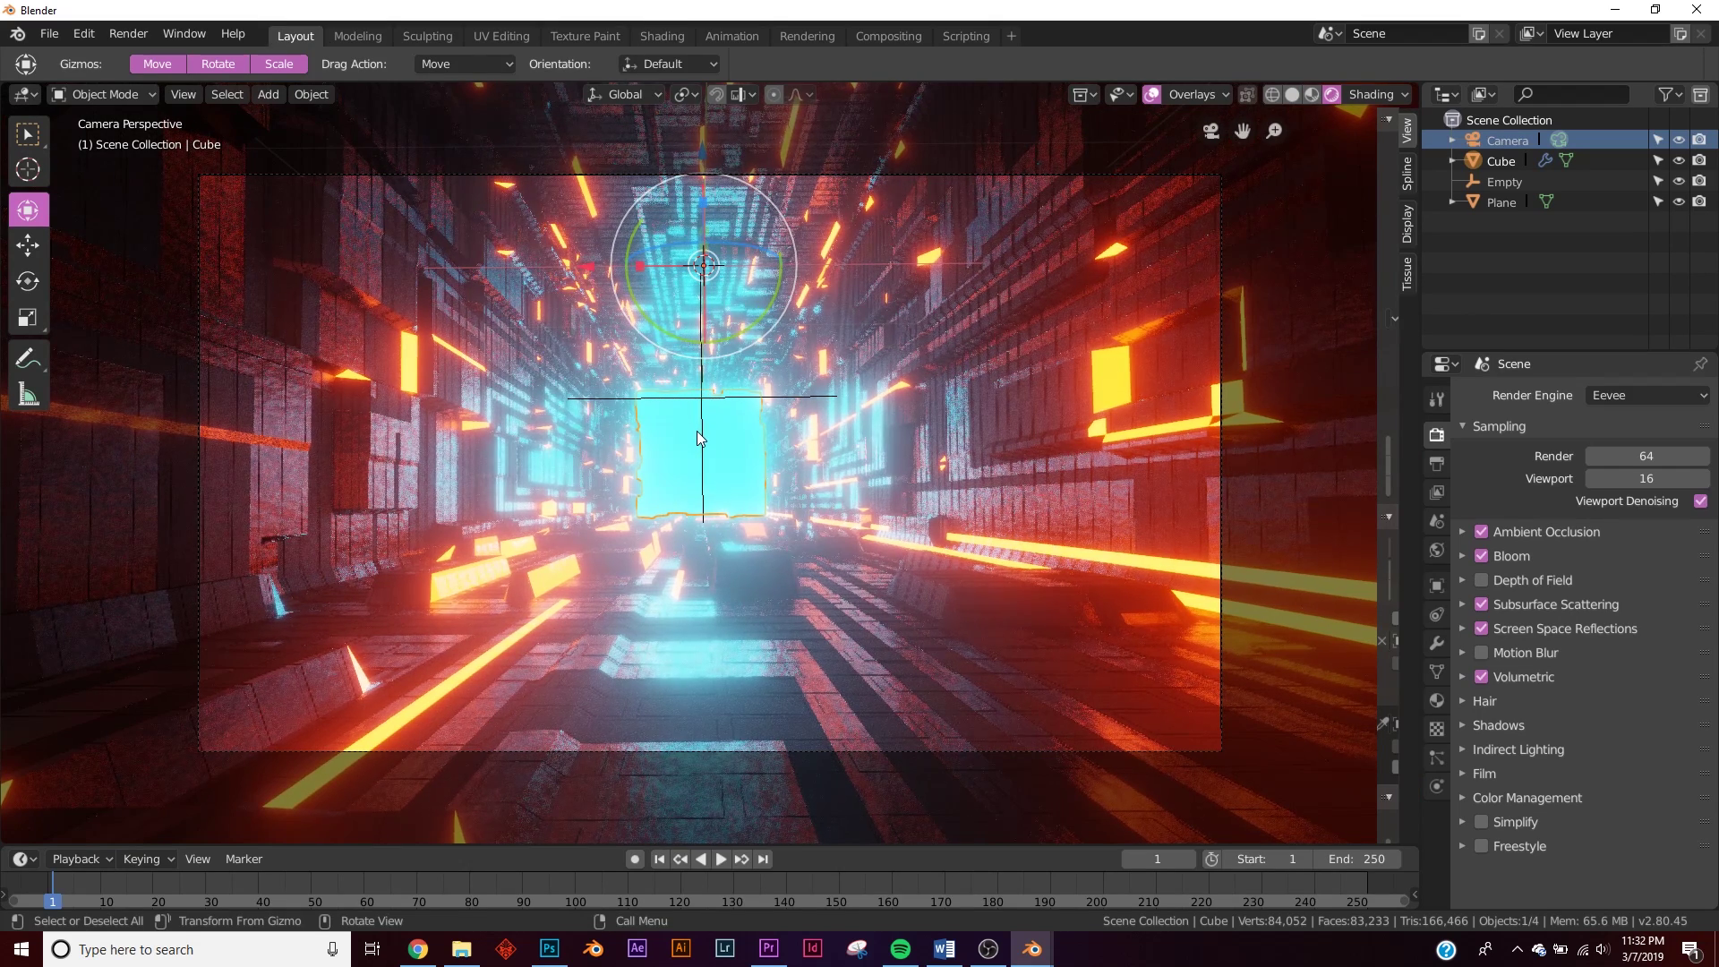
- Add a Point light to the scene
key("shift+a")
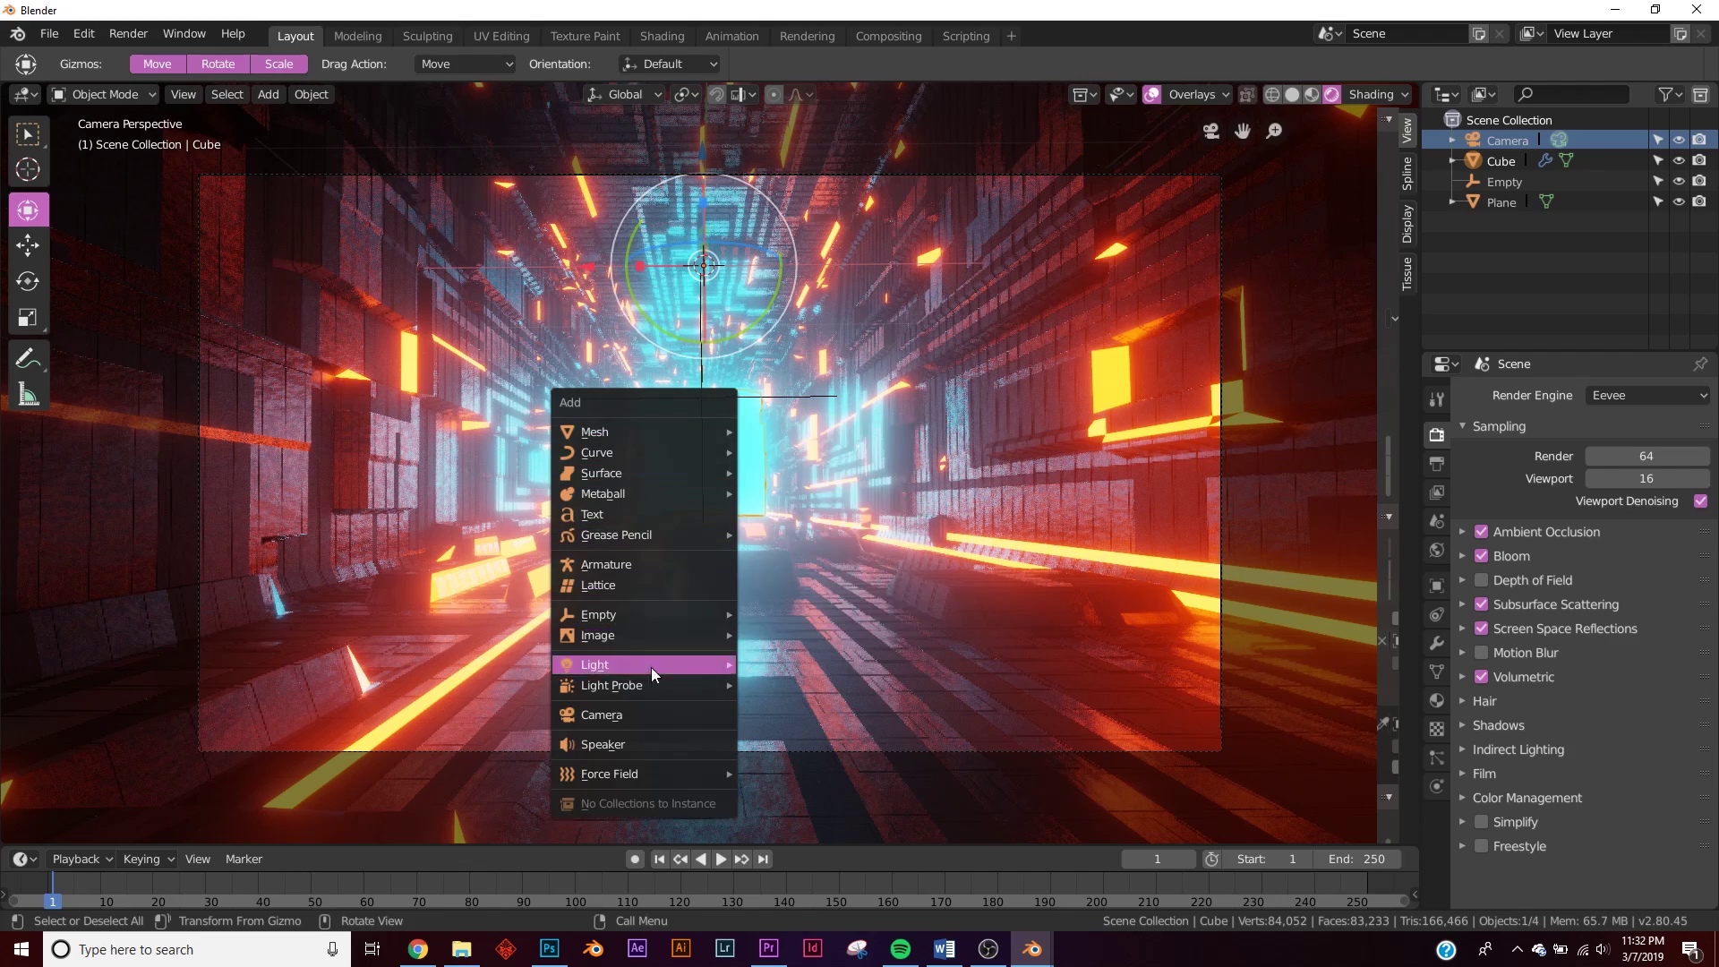
mouse_move(643, 664)
left_click(781, 666)
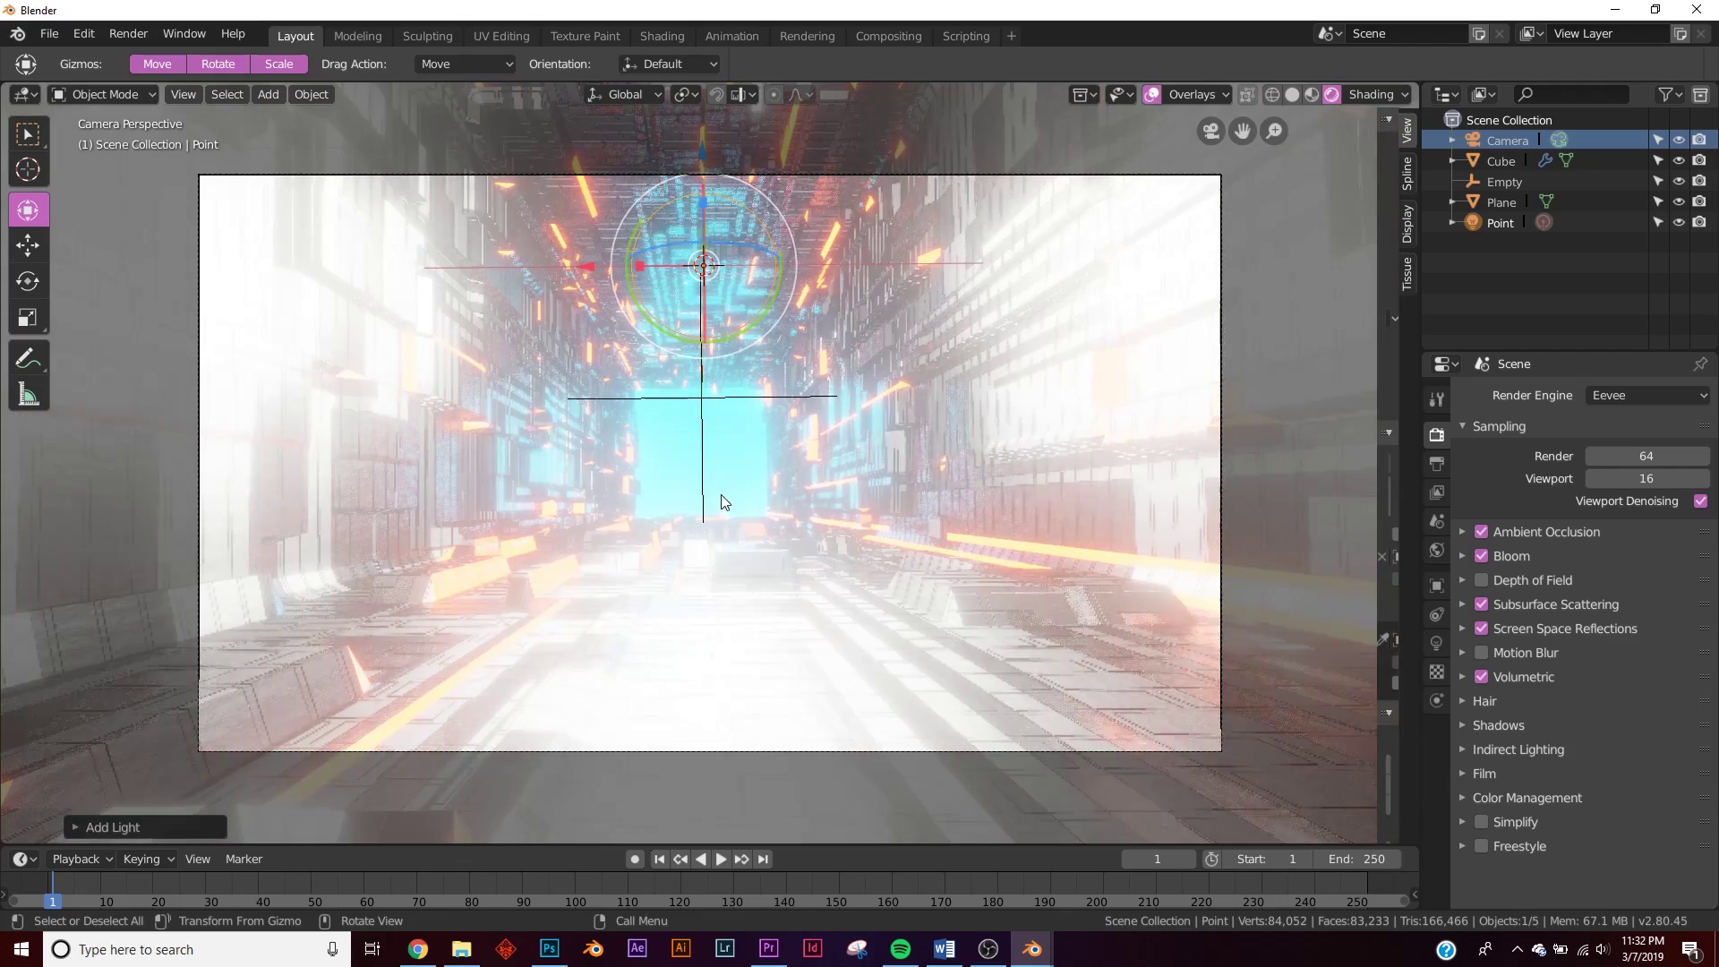
- In a wireframe side view, move the Point light along the Y axis to the glowing end of the tunnel
key("z")
left_click(609, 486)
middle_click_drag(609, 486, 776, 475)
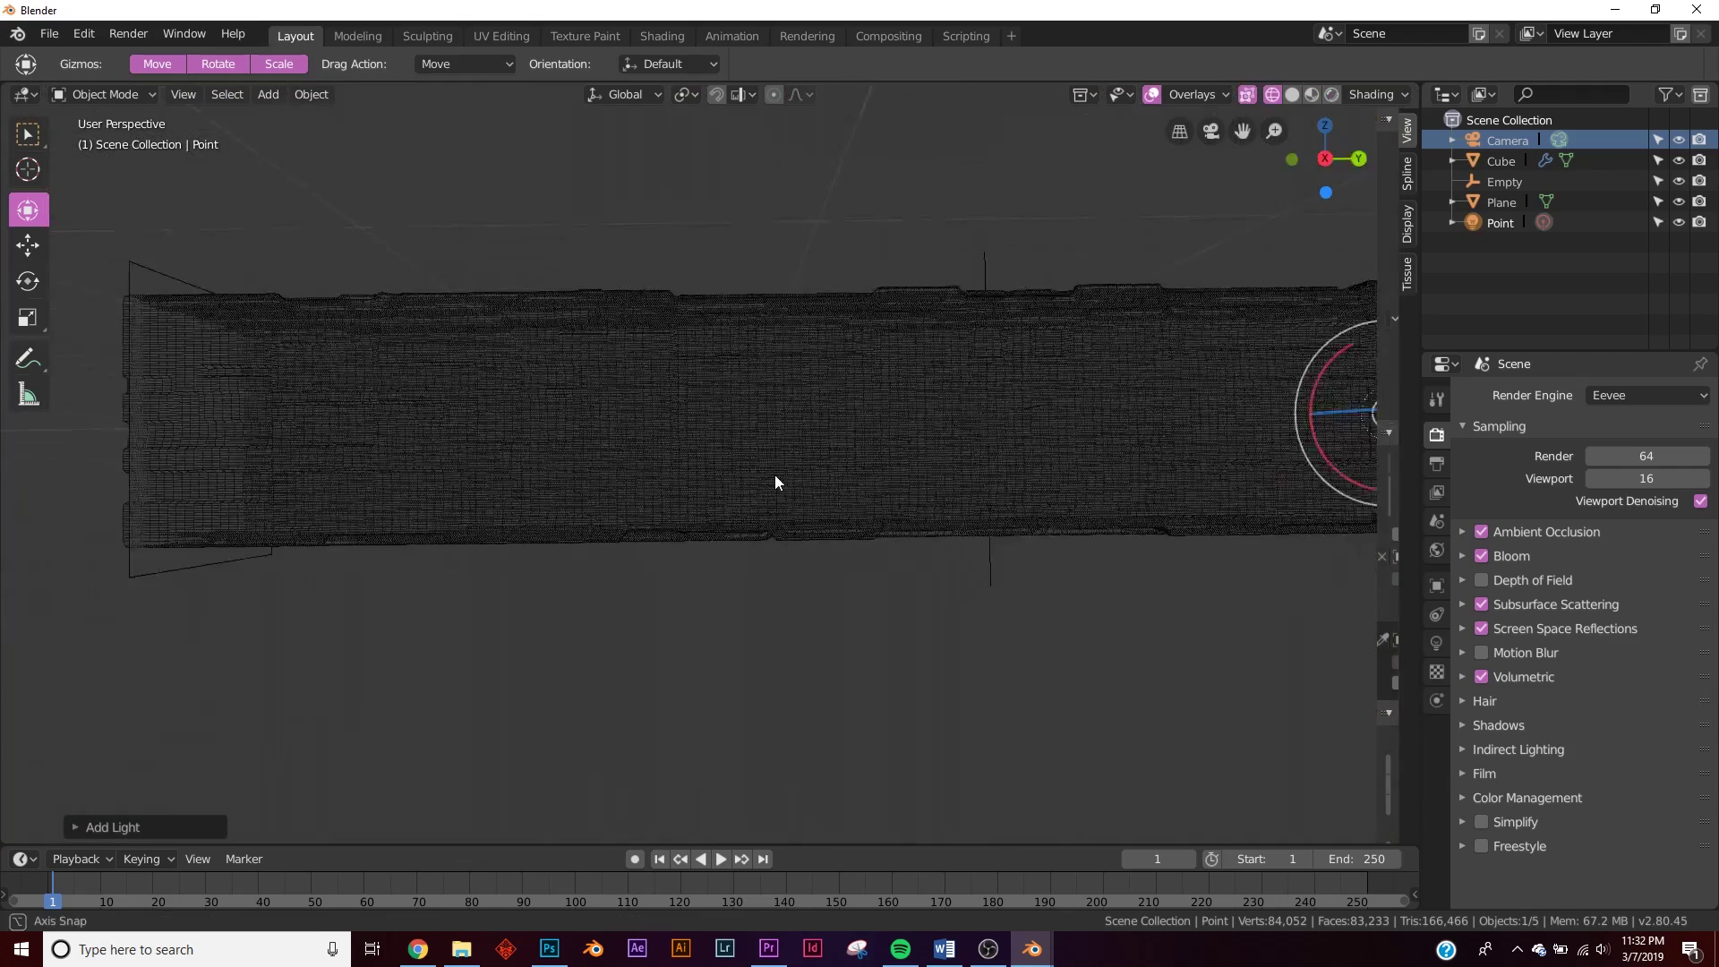
scroll(775, 475, "down", 4)
scroll(964, 492, "up", 3)
middle_click_drag(1002, 496, 788, 500, "shift")
left_click_drag(1171, 422, 1093, 421)
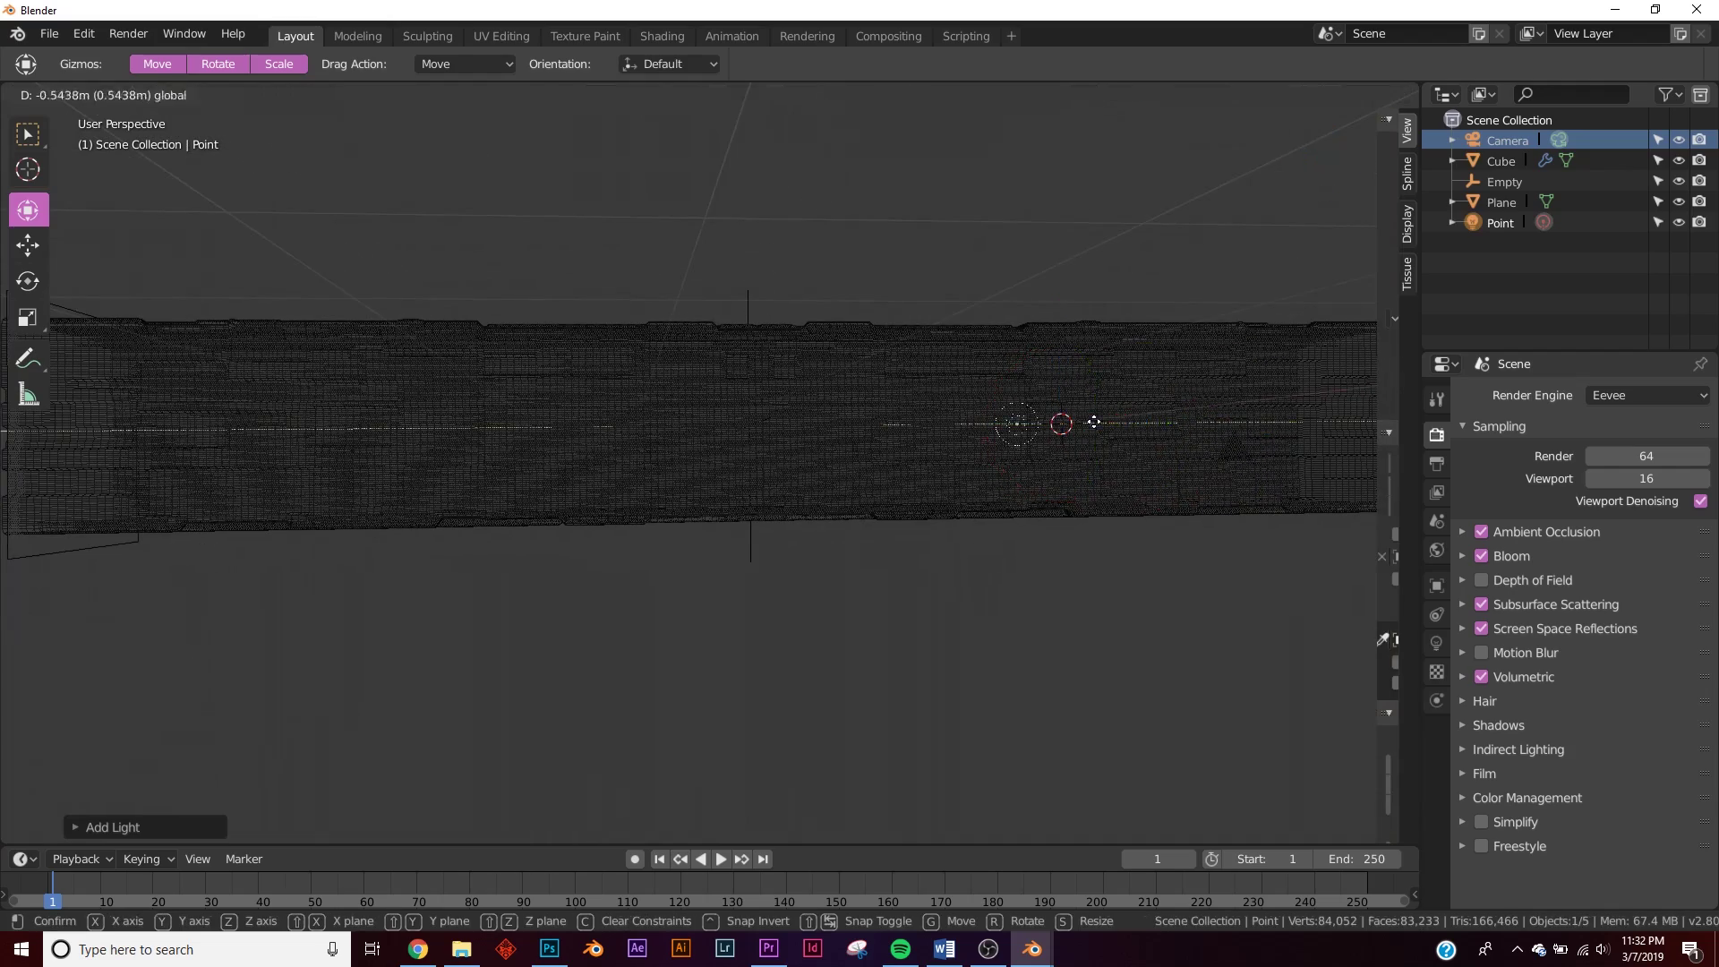
left_click_drag(359, 444, 328, 444)
middle_click_drag(423, 449, 606, 434, "shift")
left_click_drag(530, 410, 513, 415)
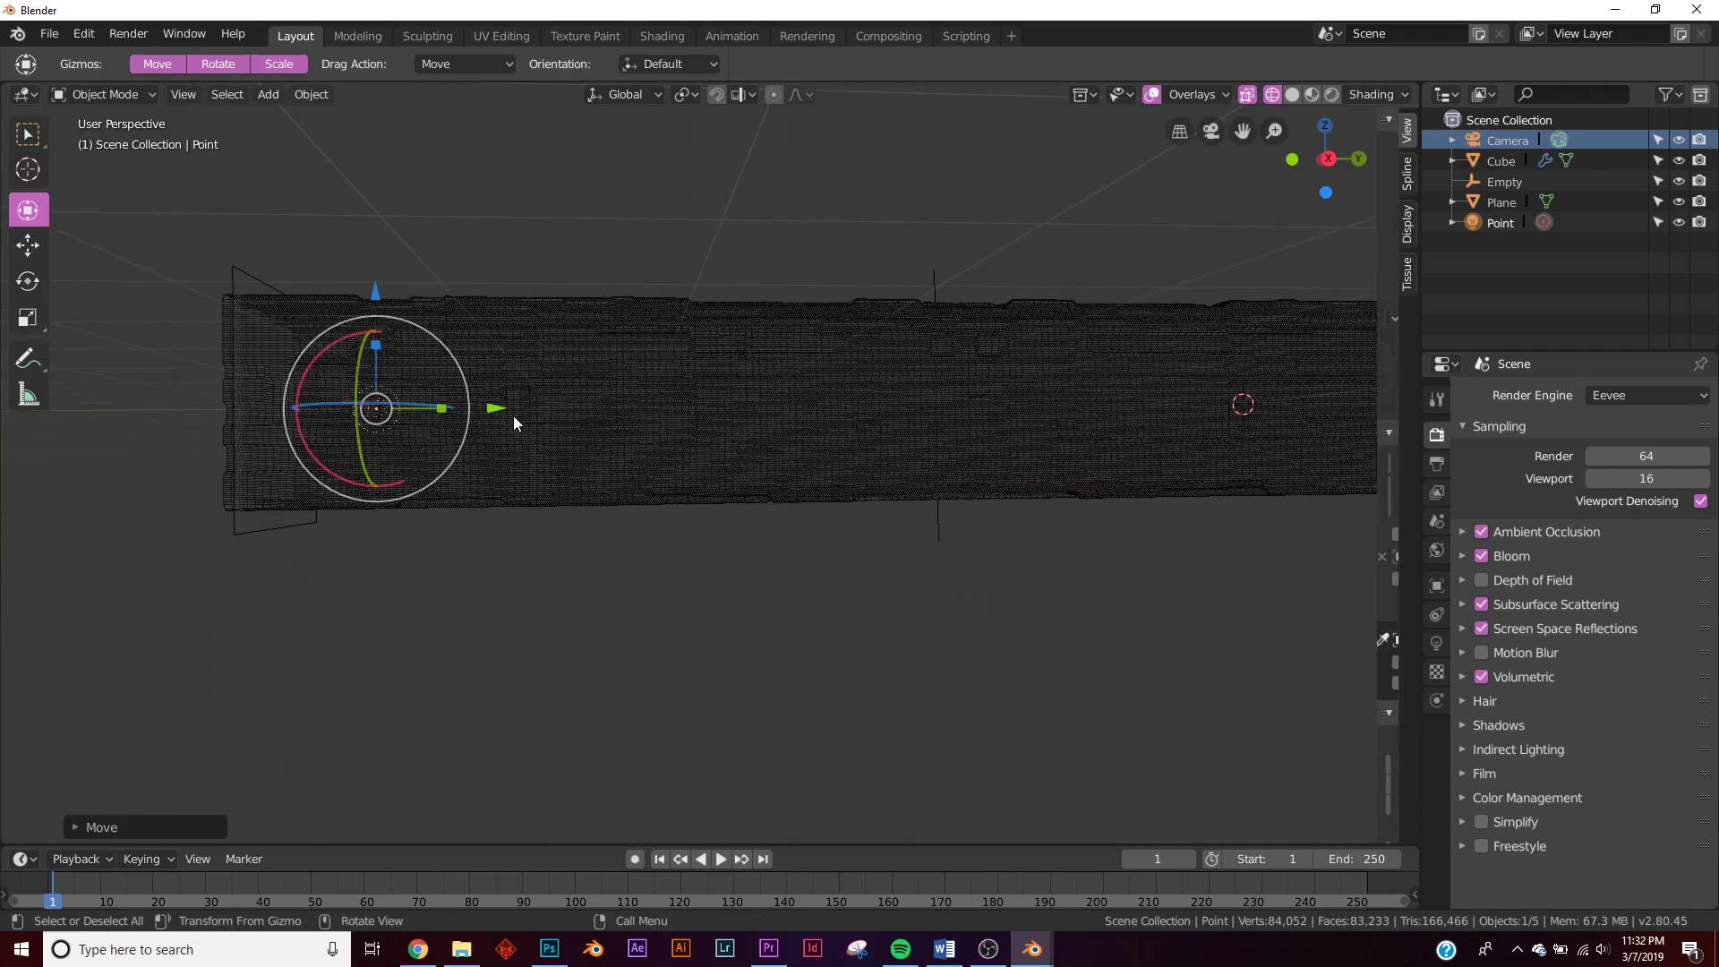
- Return to the camera view in Rendered shading
key("KP_0")
key("z")
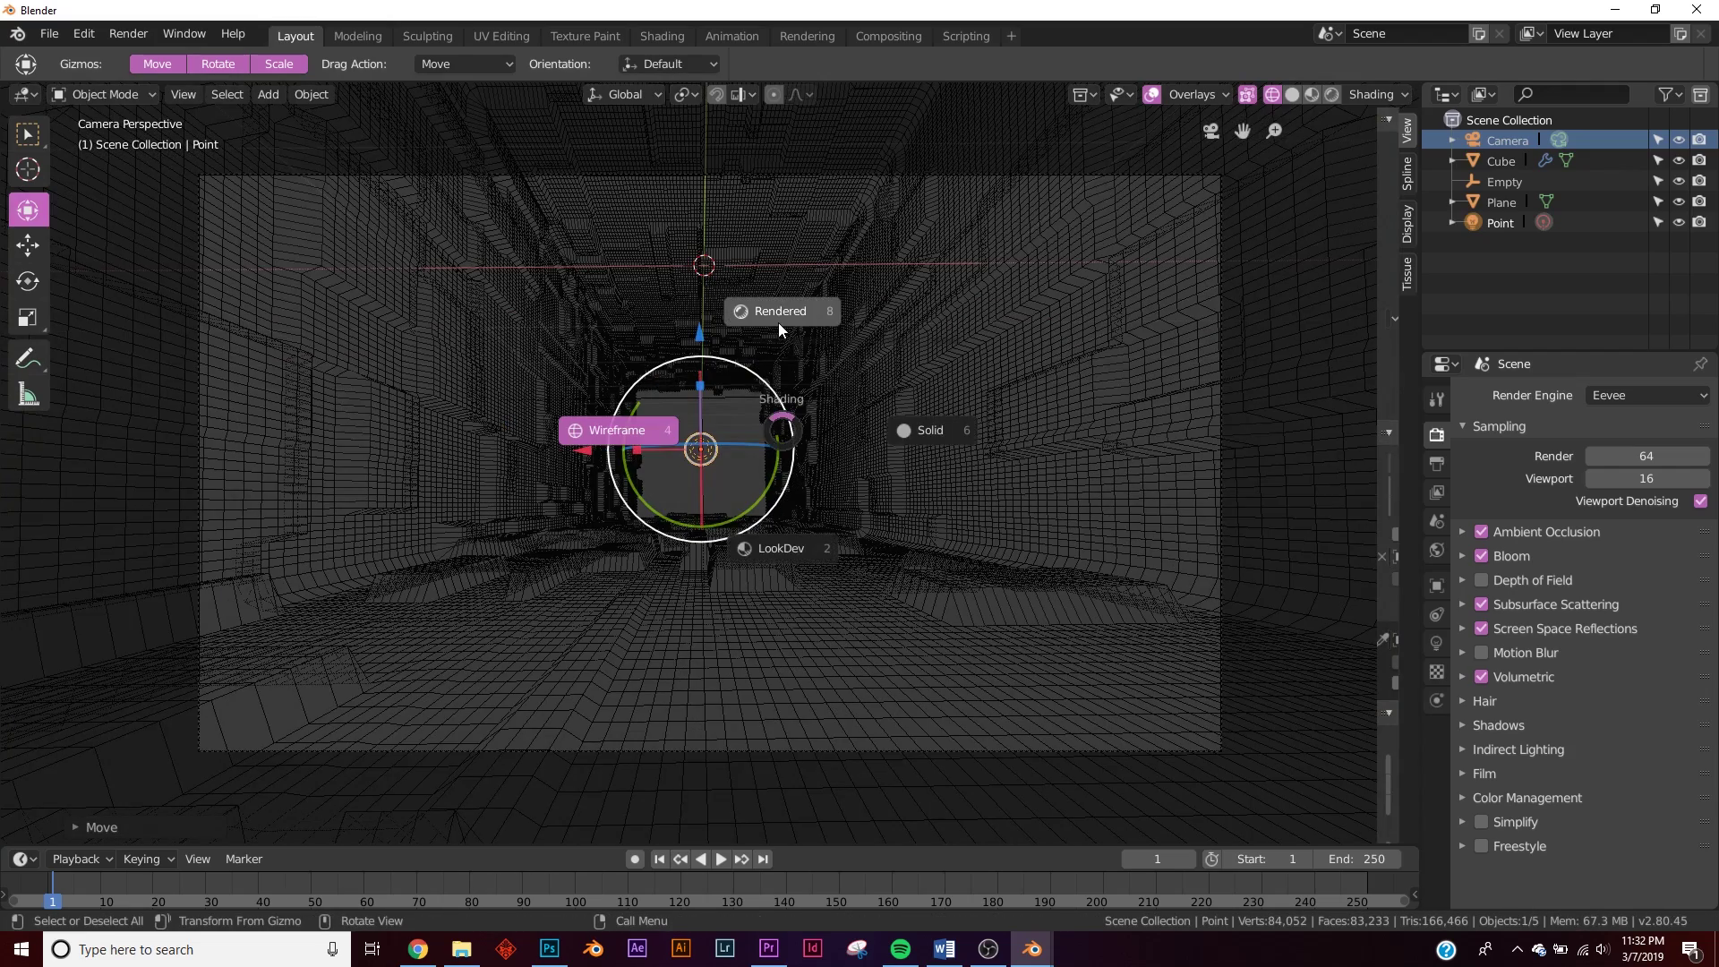
left_click(777, 323)
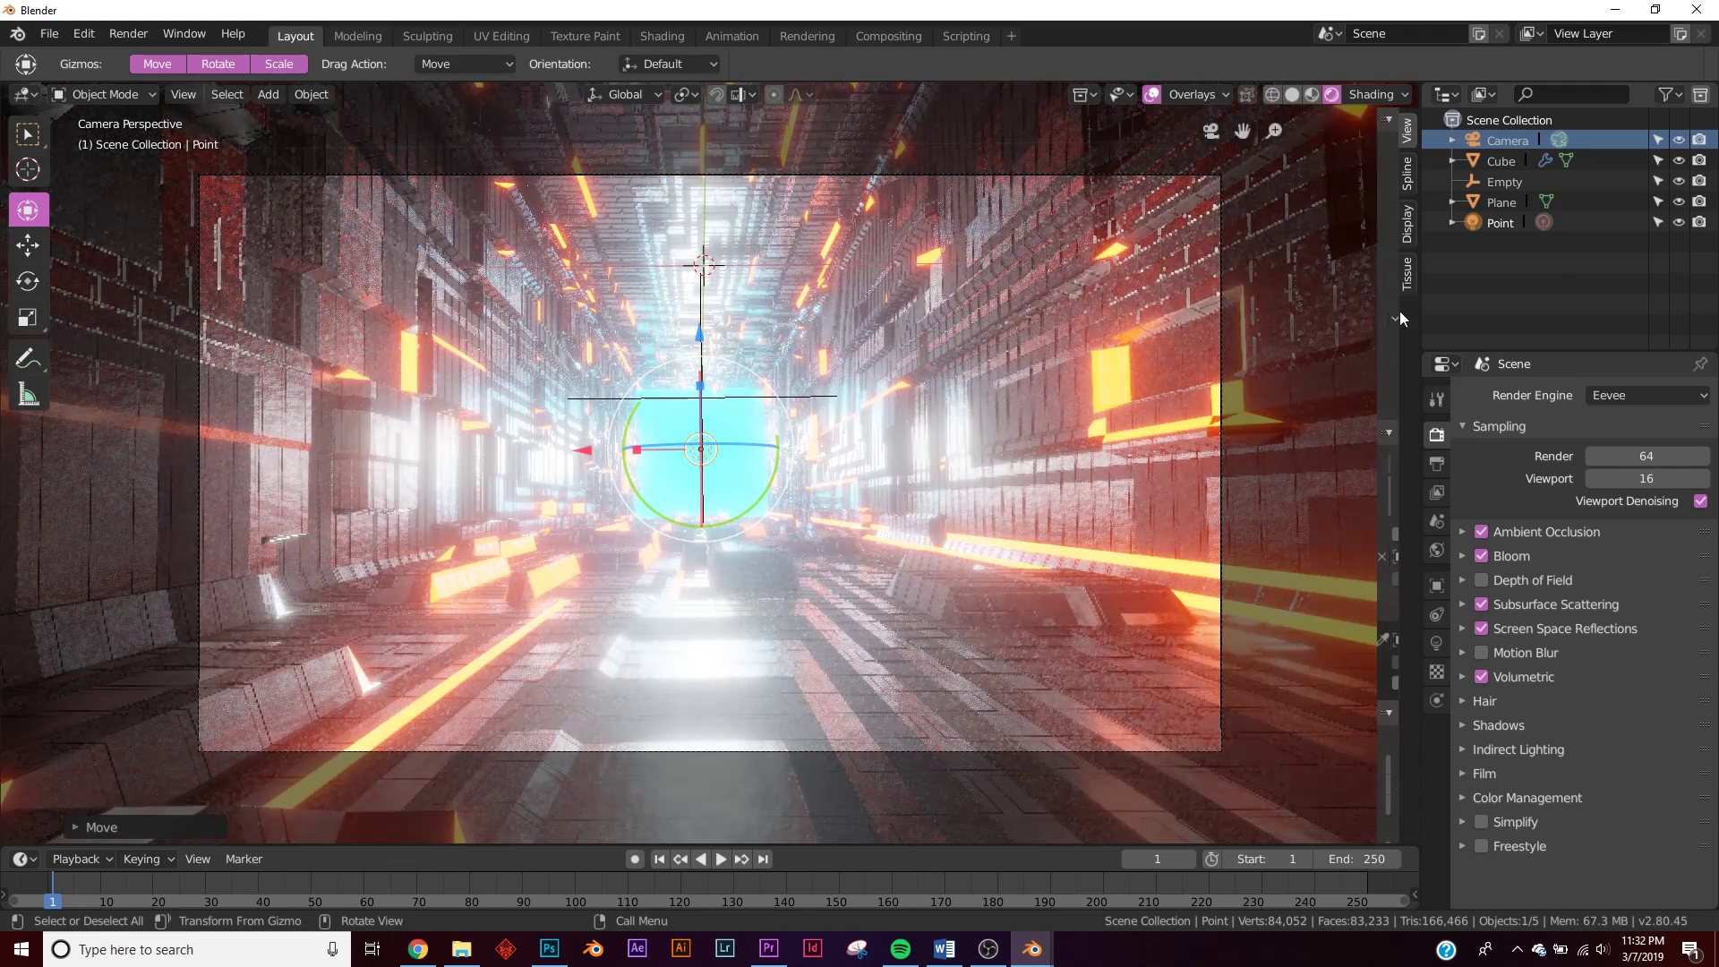
- Change the Point light's color to cyan
left_click(1506, 221)
left_click(1436, 642)
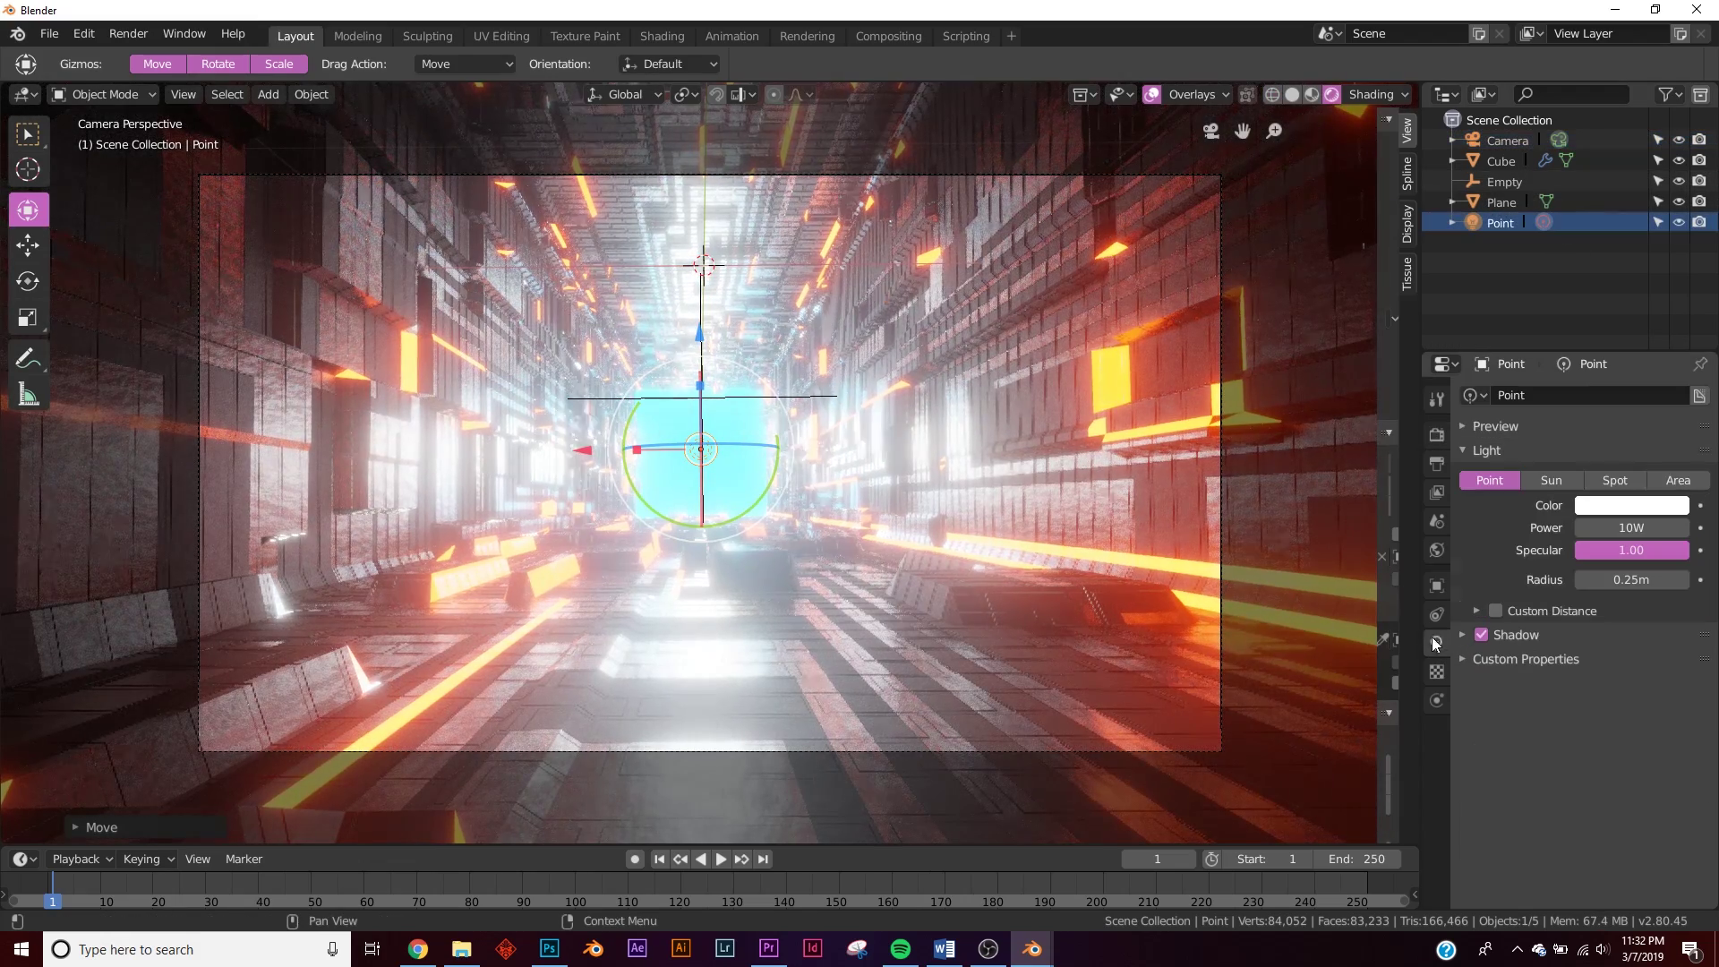
left_click(1631, 505)
left_click_drag(1608, 303, 1591, 230)
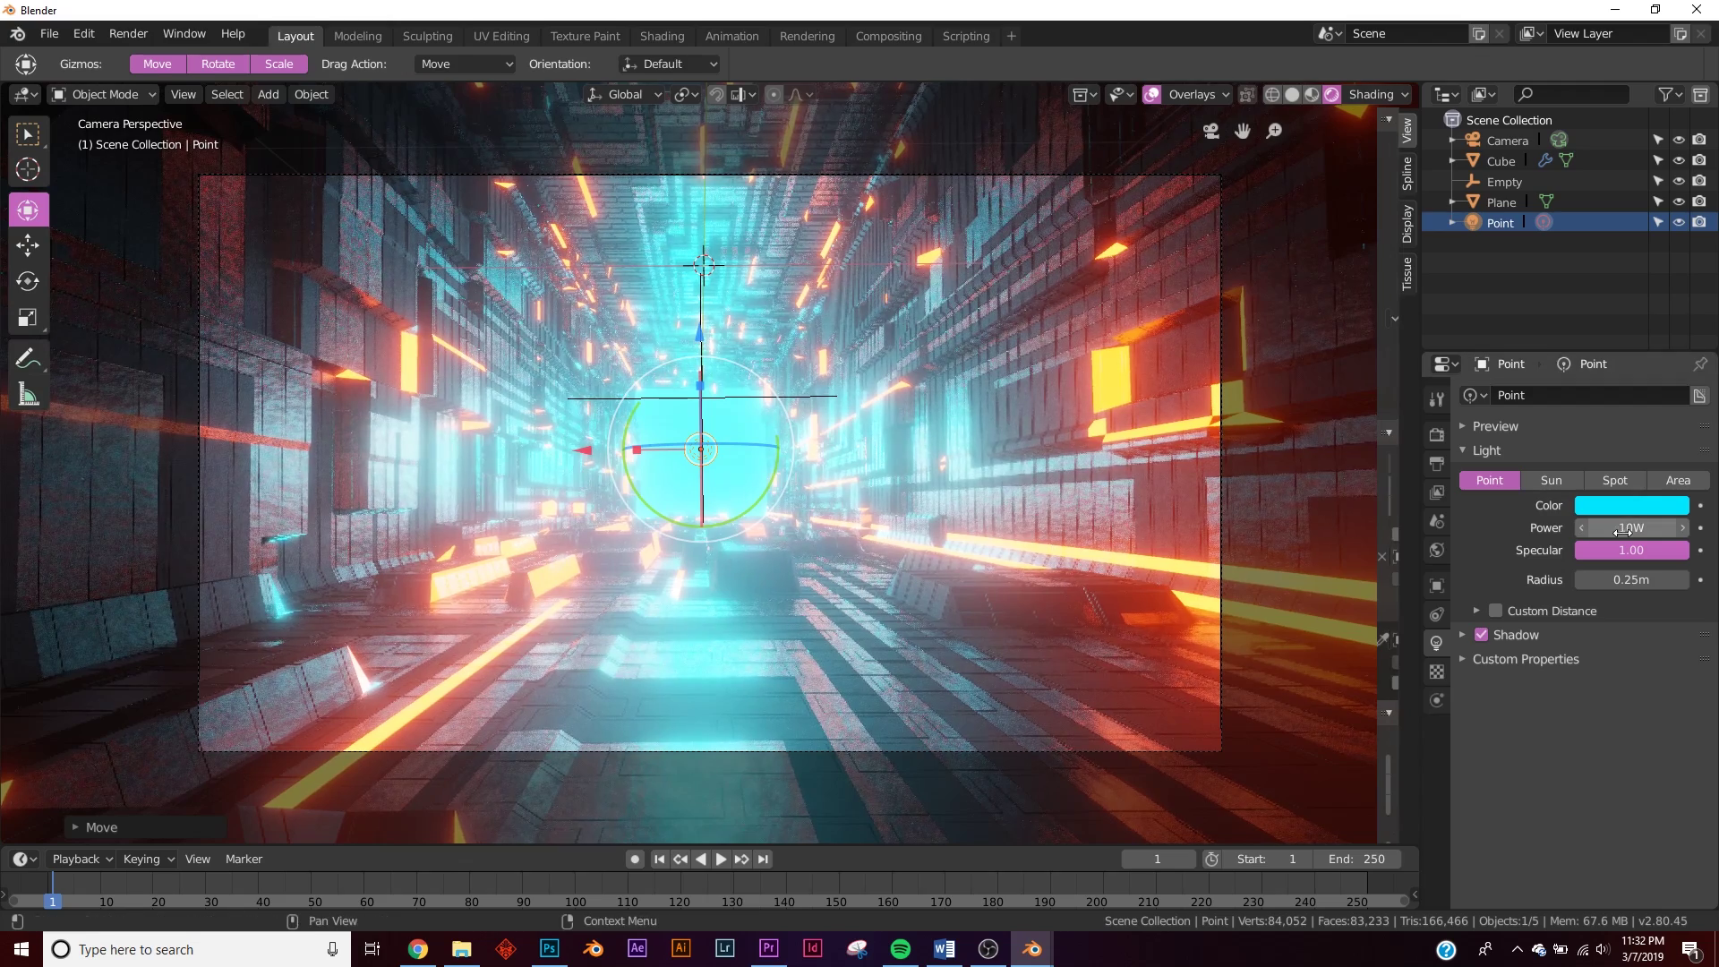
- Set the tunnel cube's Displace strength to -0.05 and raise its viewport subdivision by one level
left_click(891, 517)
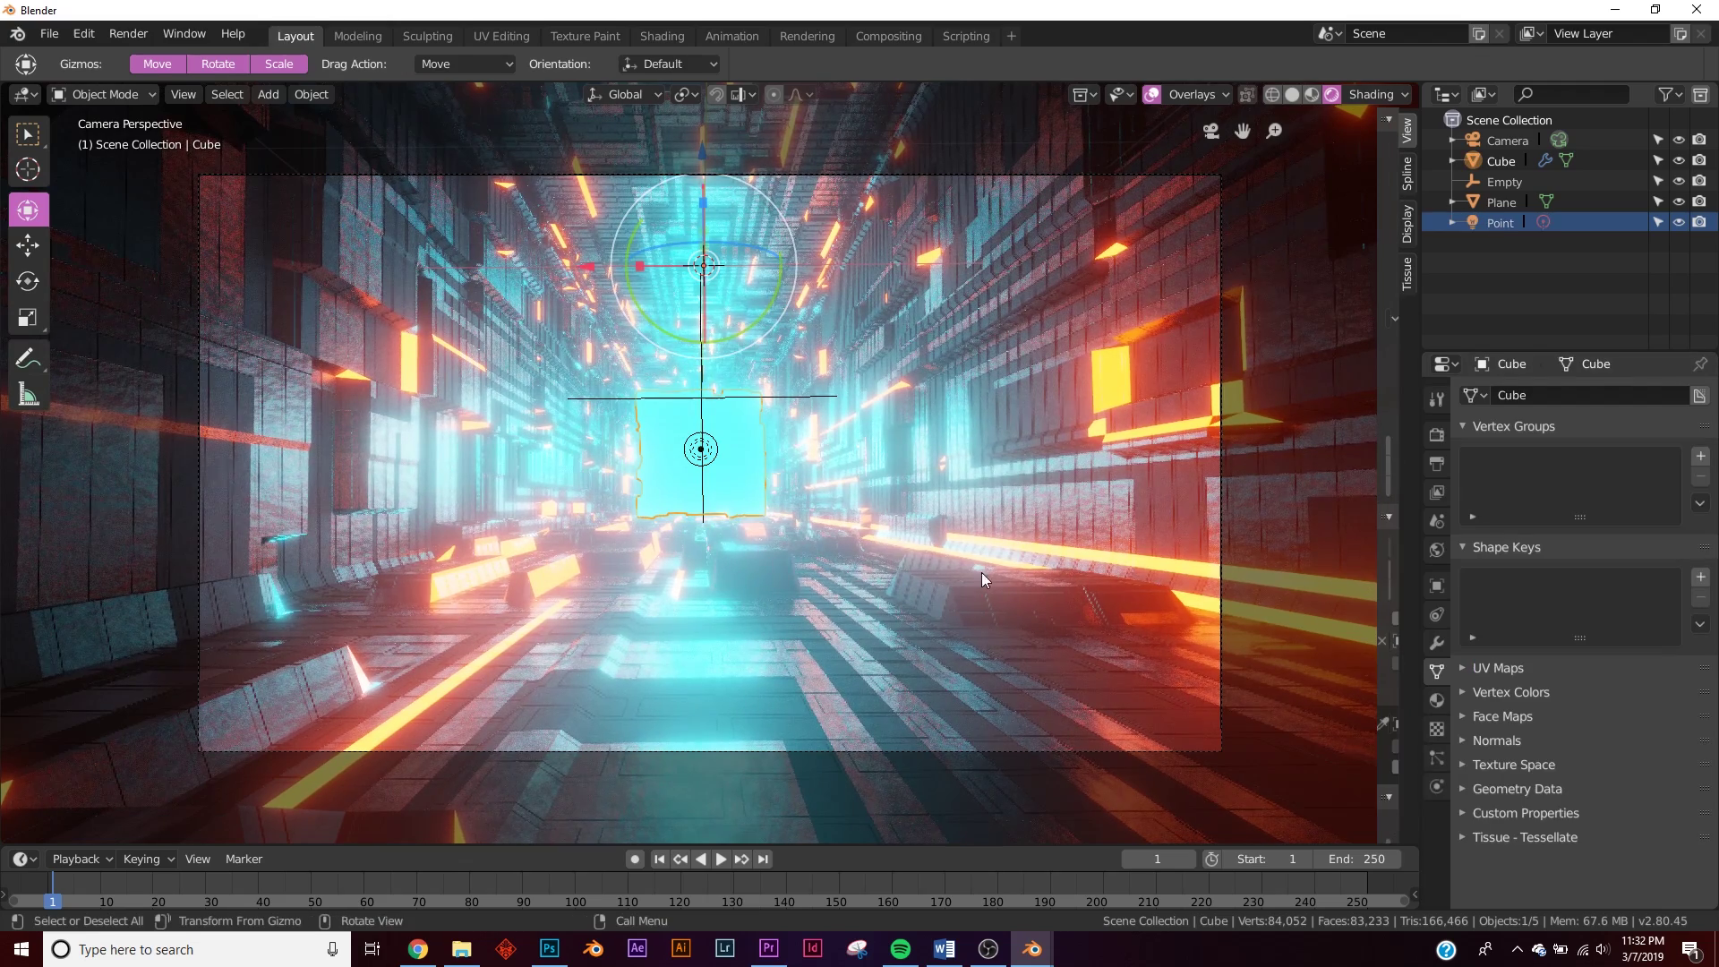
left_click(1437, 643)
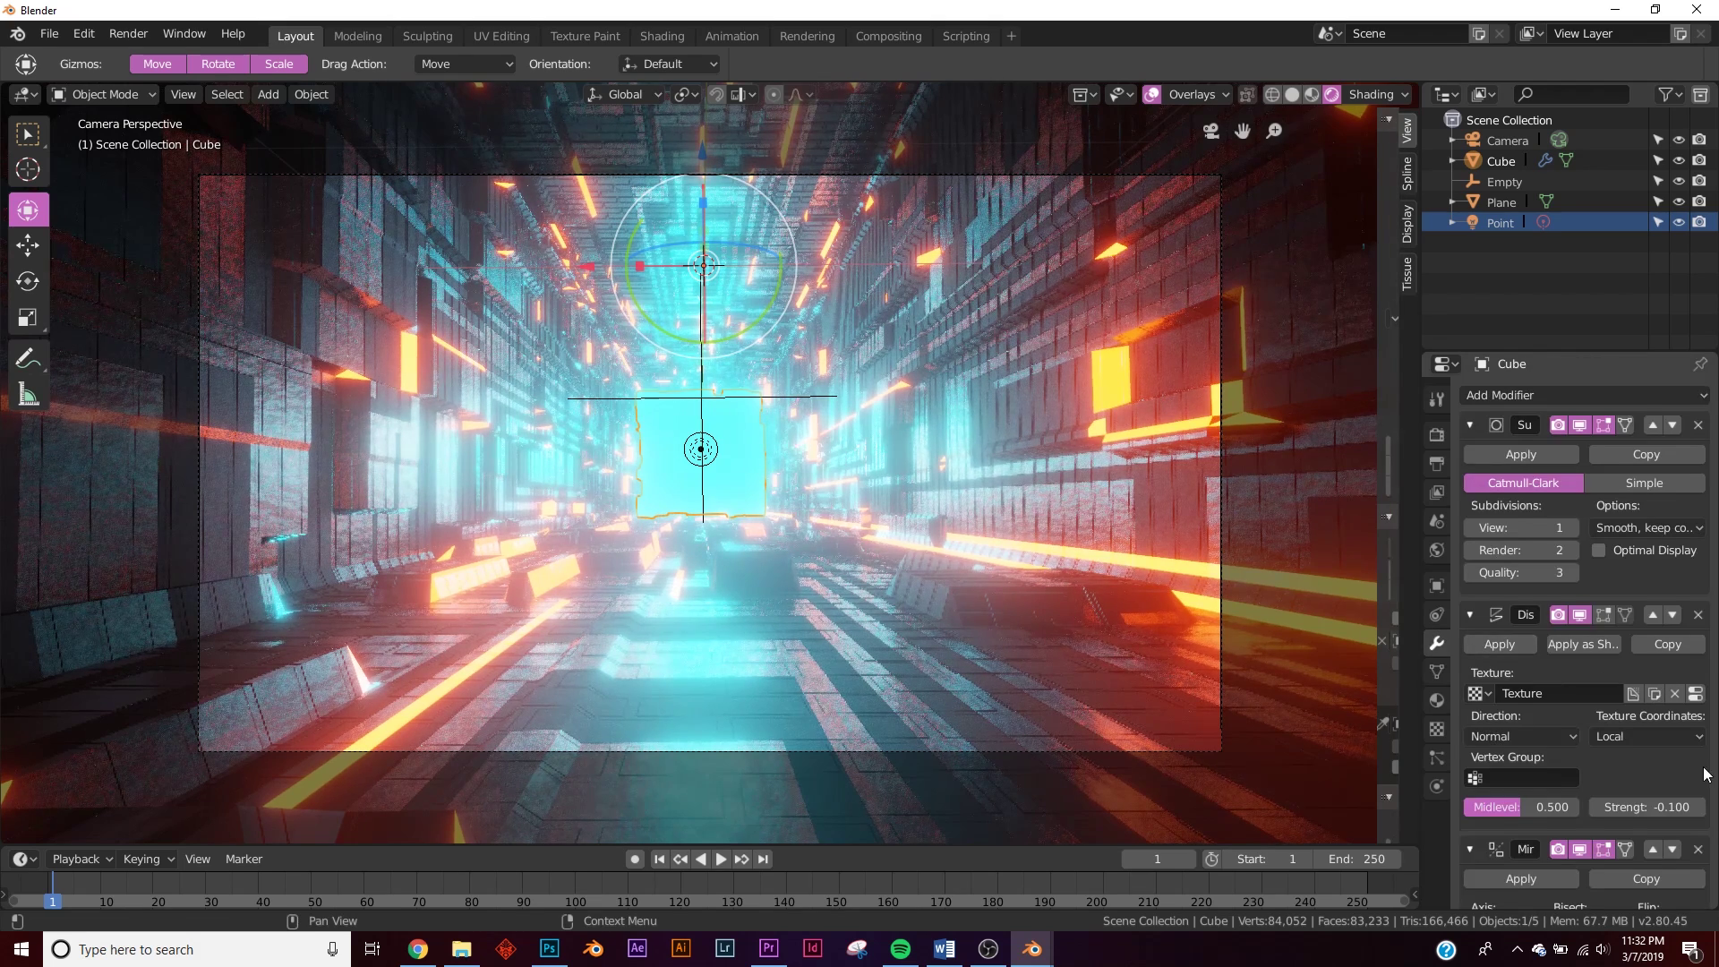
scroll(1637, 766, "down", 1)
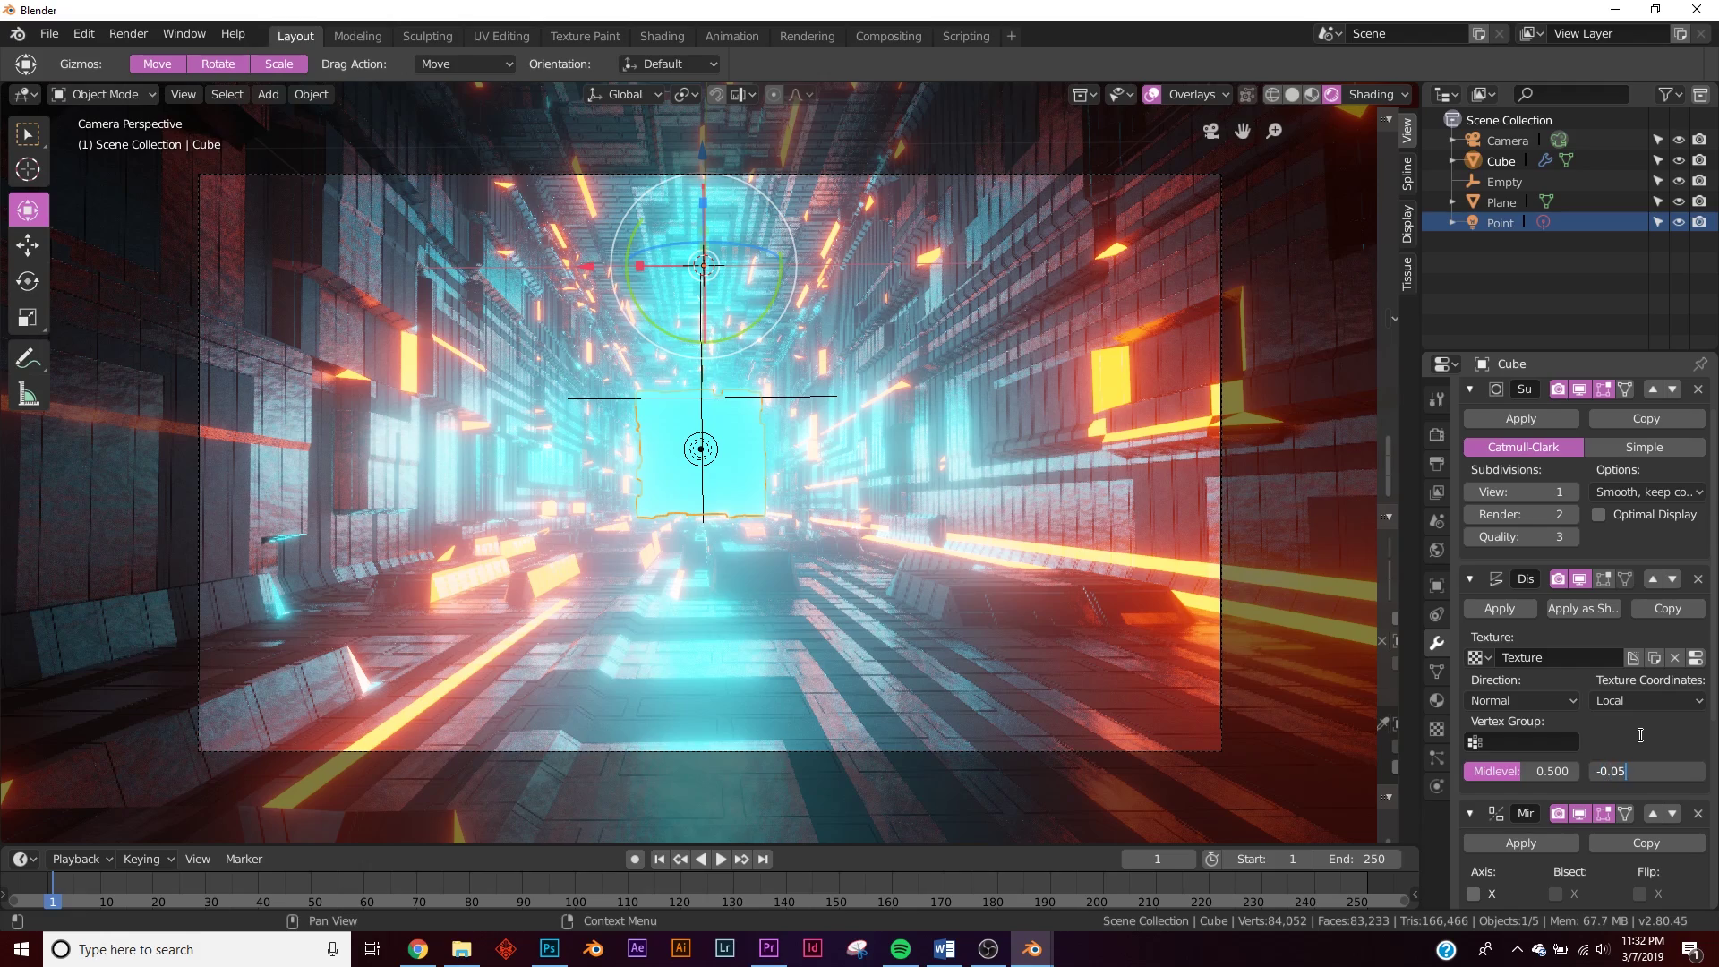
key("Return")
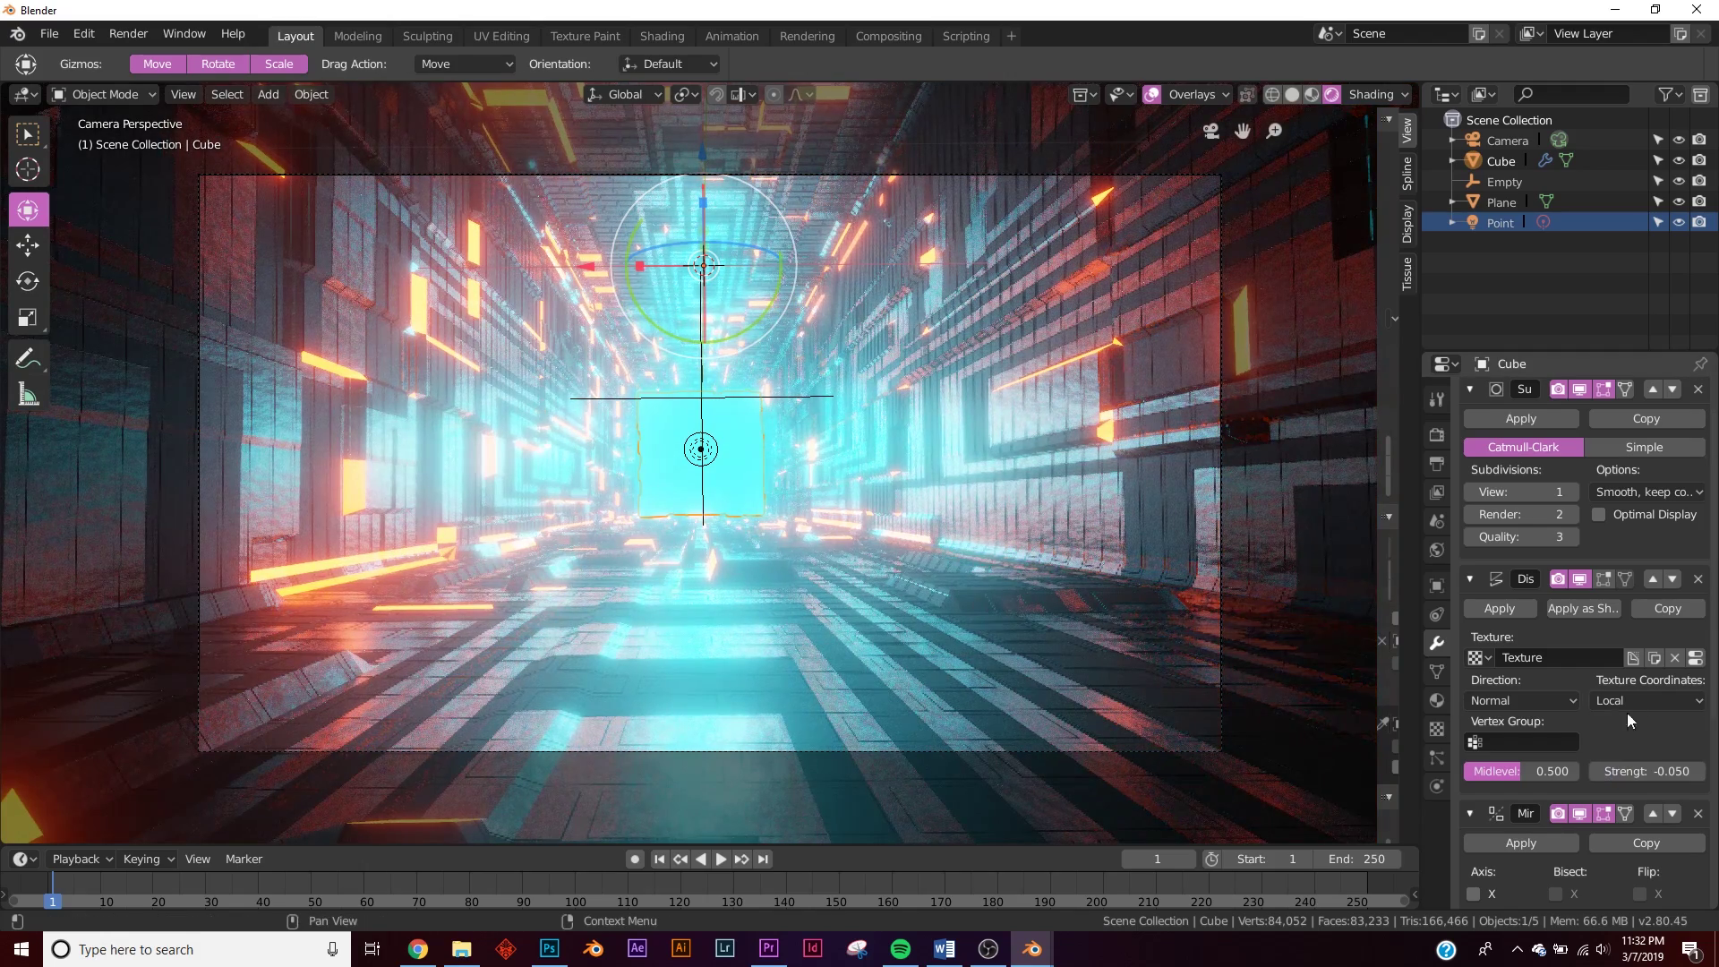
left_click(1573, 492)
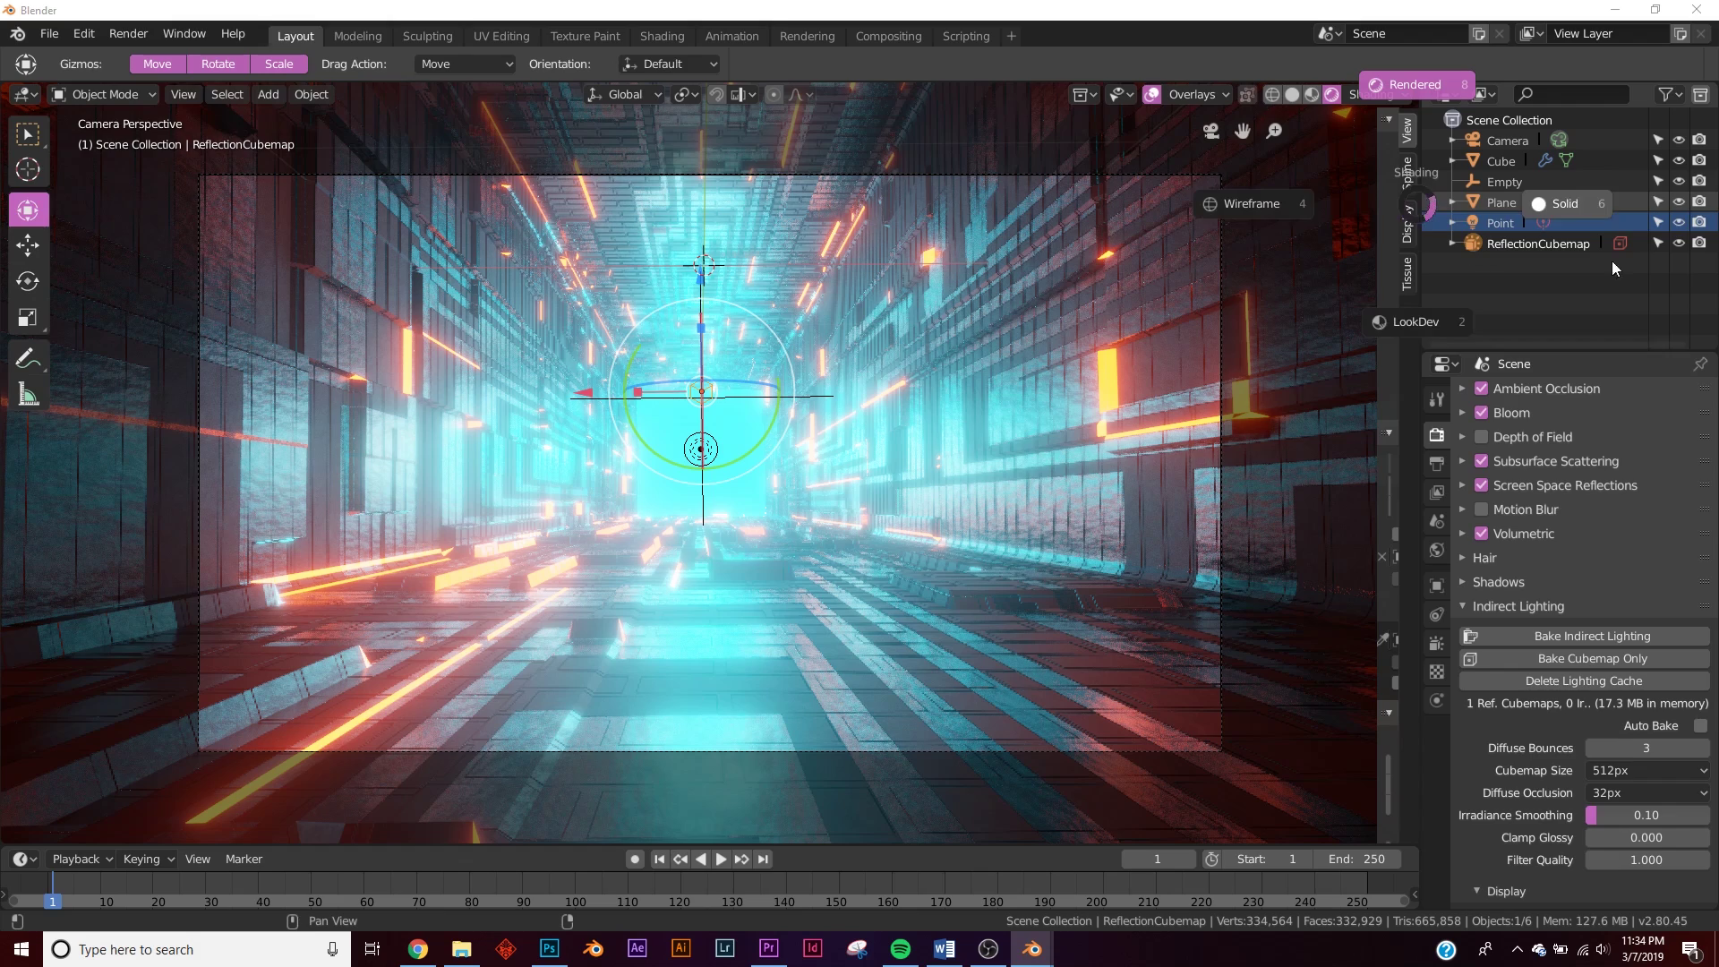
- Change the Point light's color to a saturated deep blue with hue 0.633
left_click(1411, 206)
left_click(1504, 224)
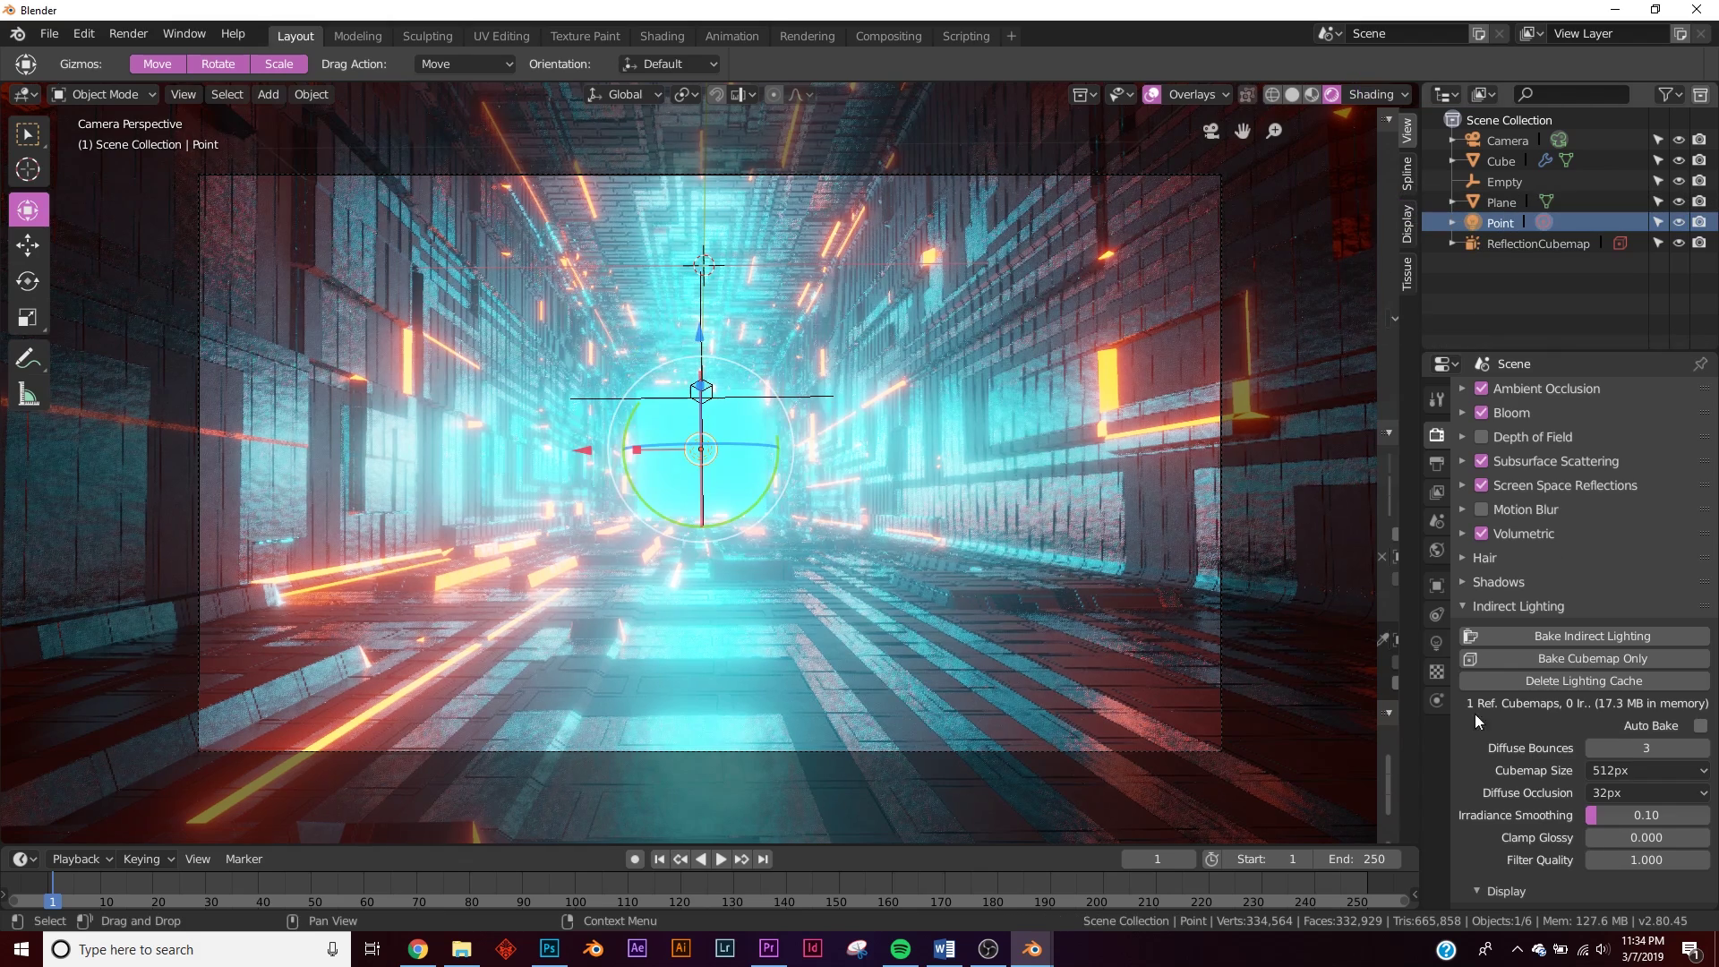
left_click(1450, 643)
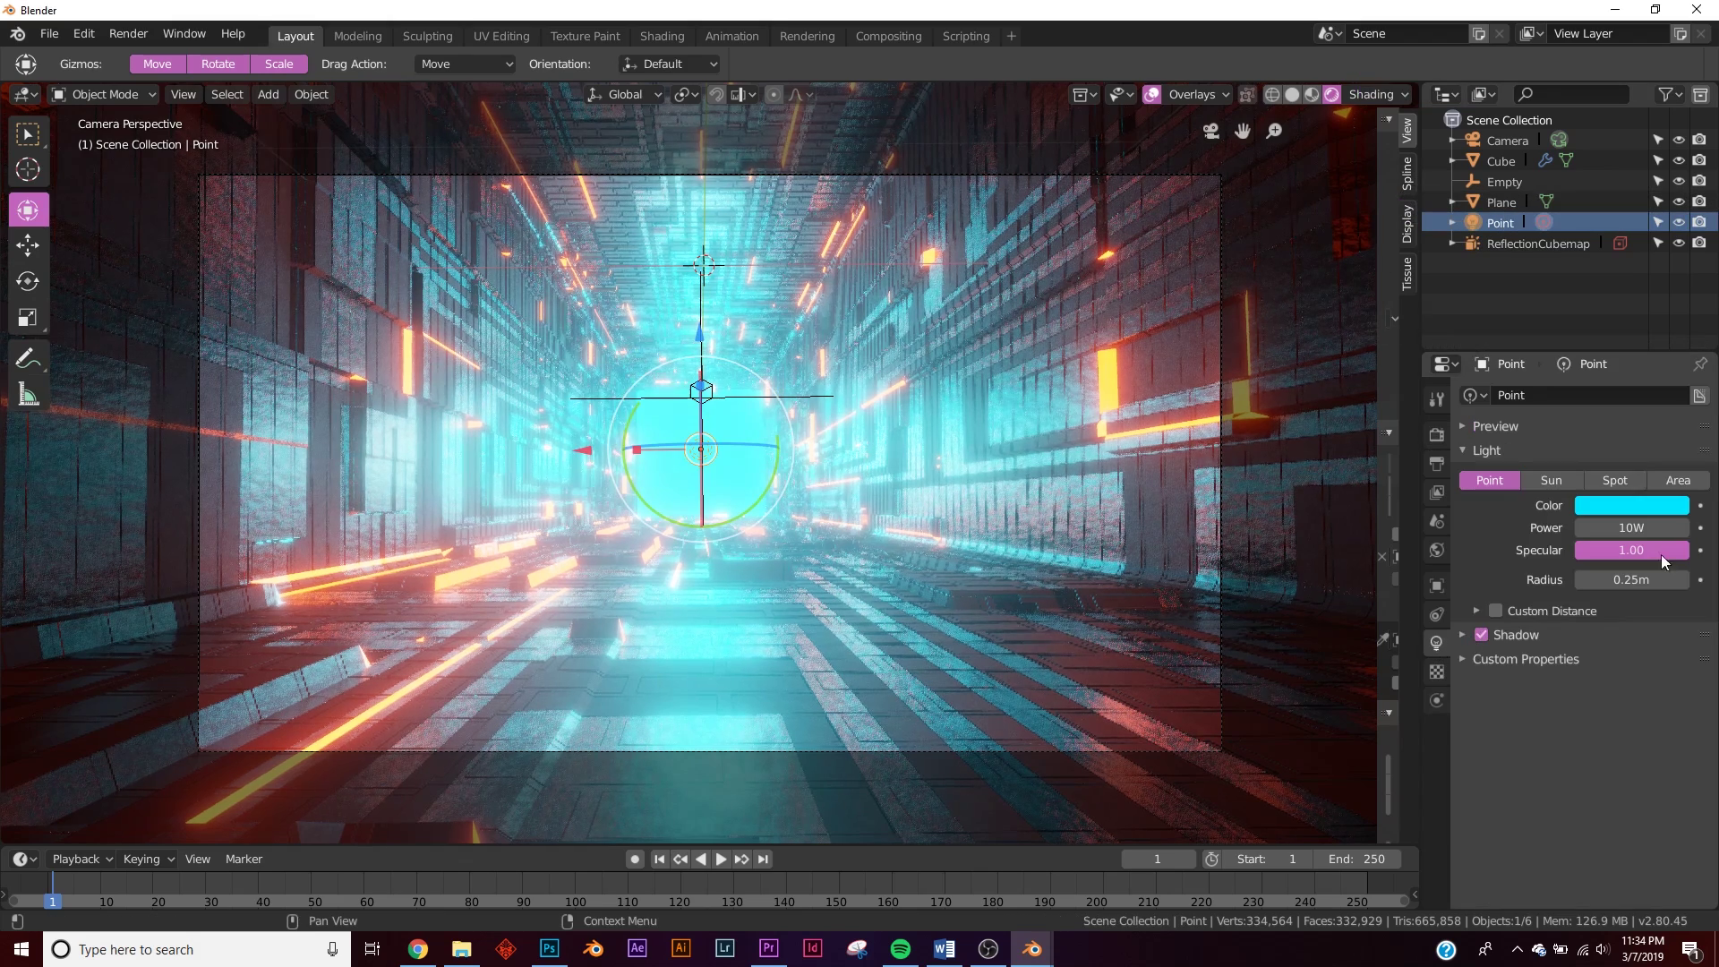
left_click(1630, 507)
left_click_drag(1621, 258, 1640, 254)
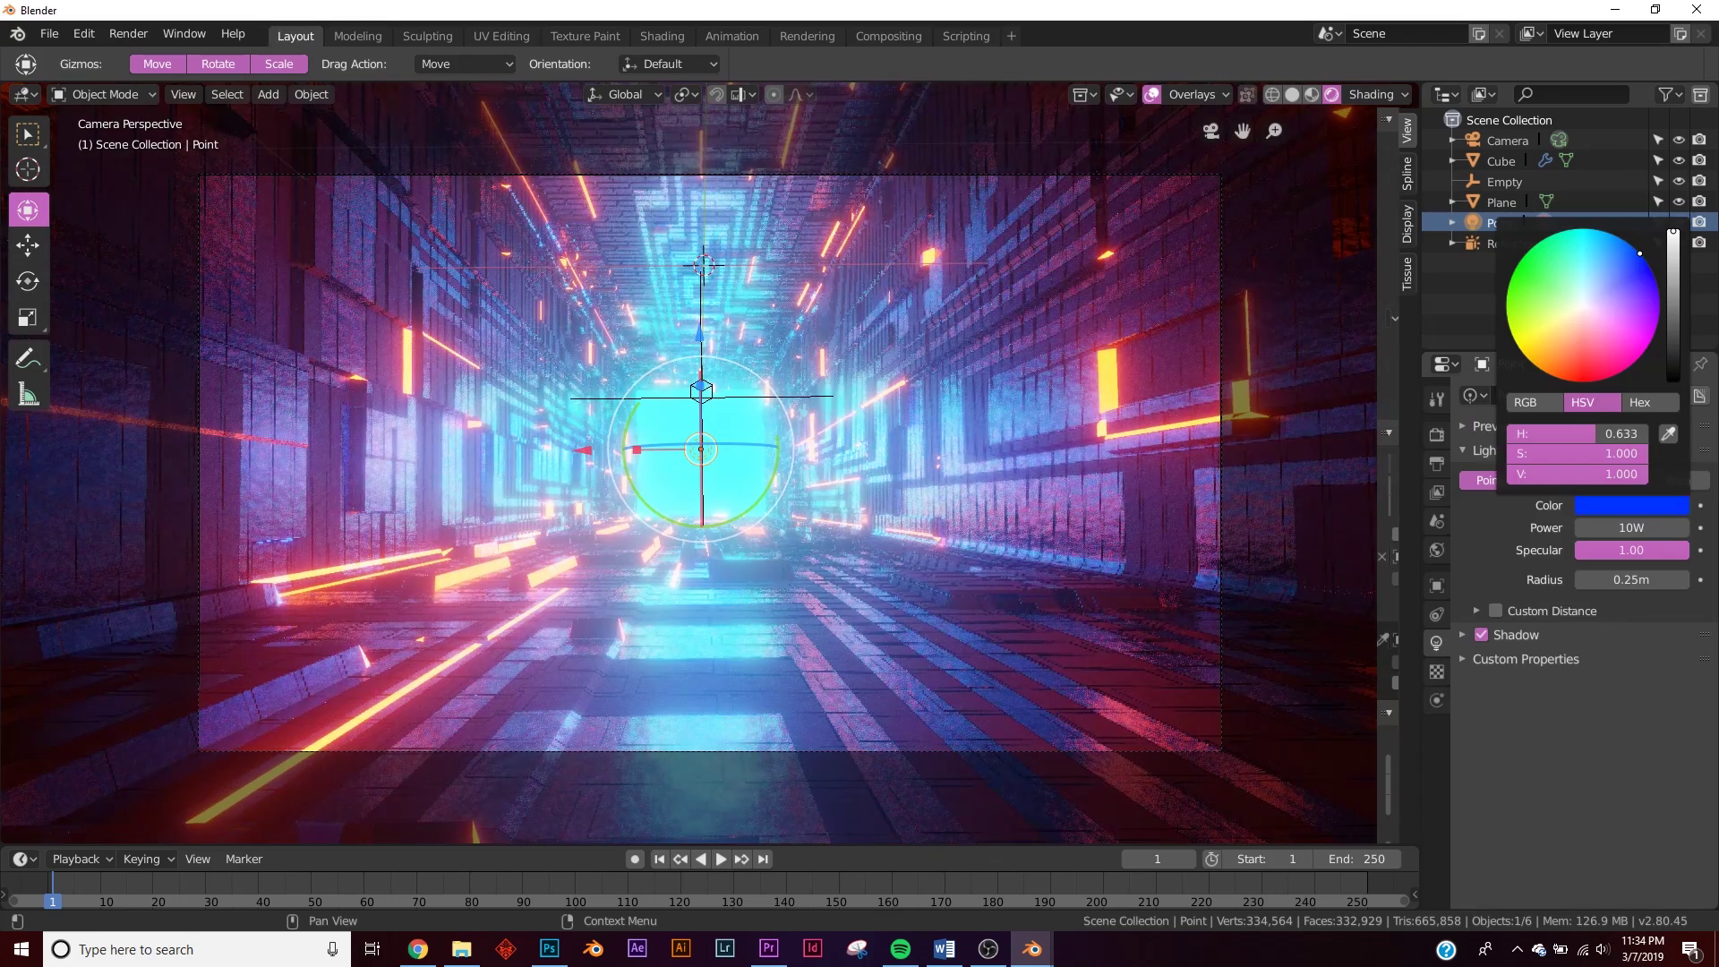
- Change the emission color of the plane at the tunnel's end from cyan to a deeper blue
left_click(1501, 203)
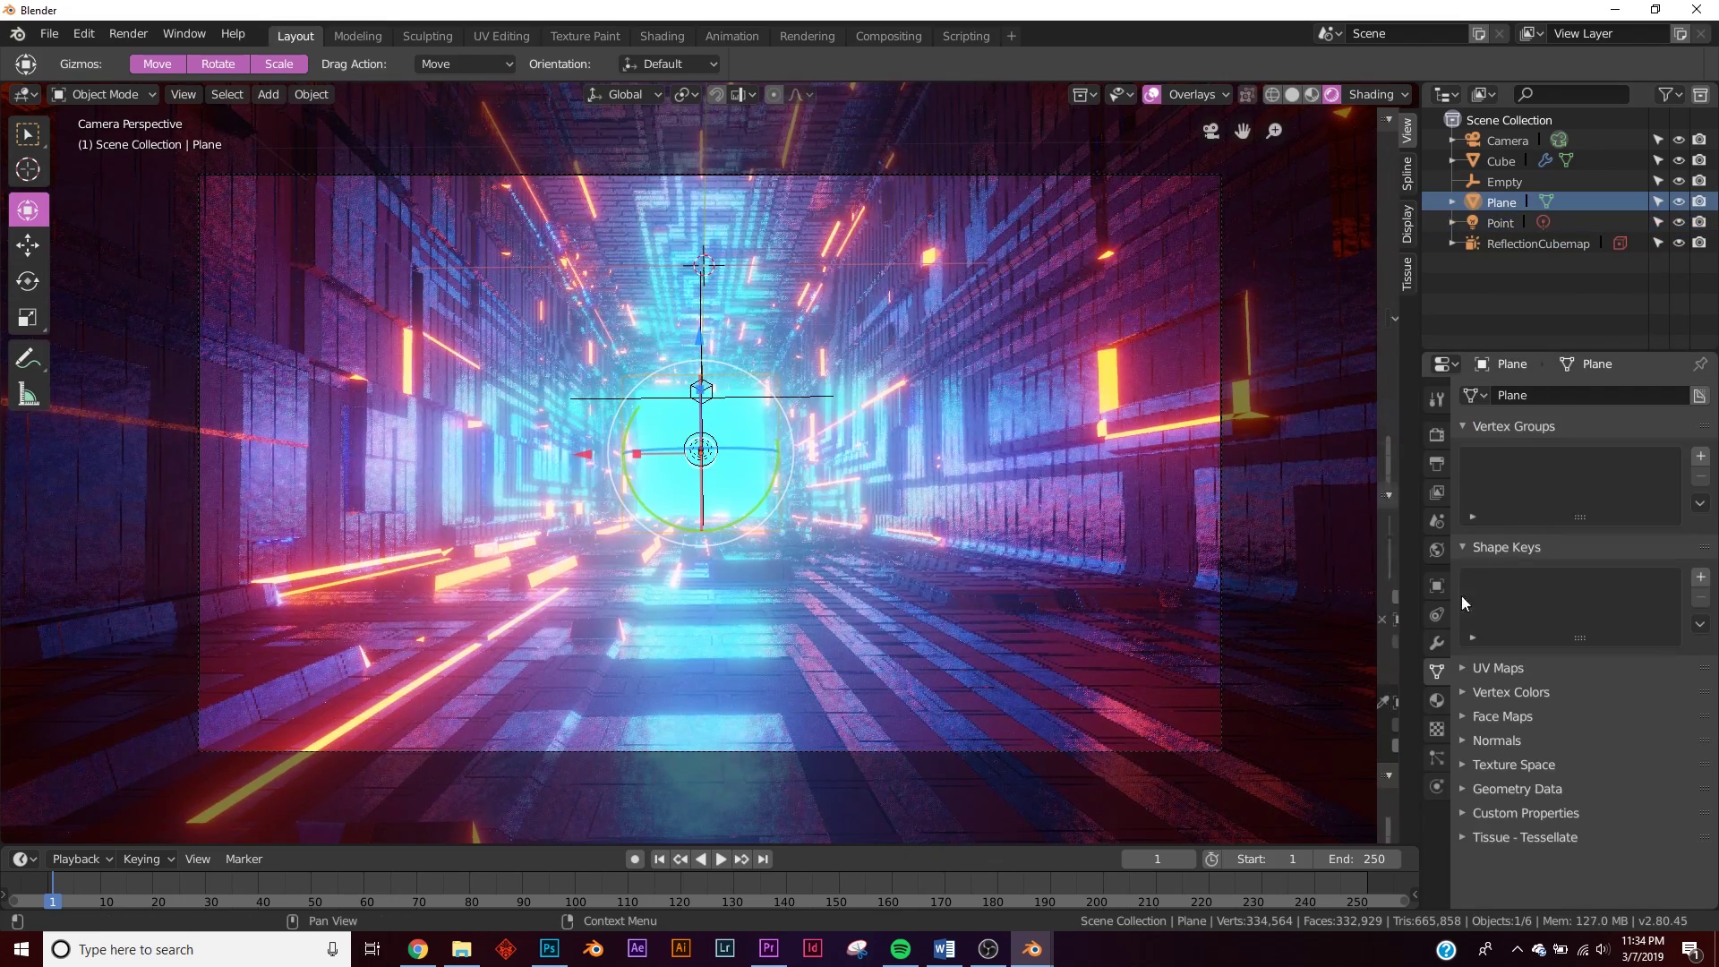
left_click(1436, 700)
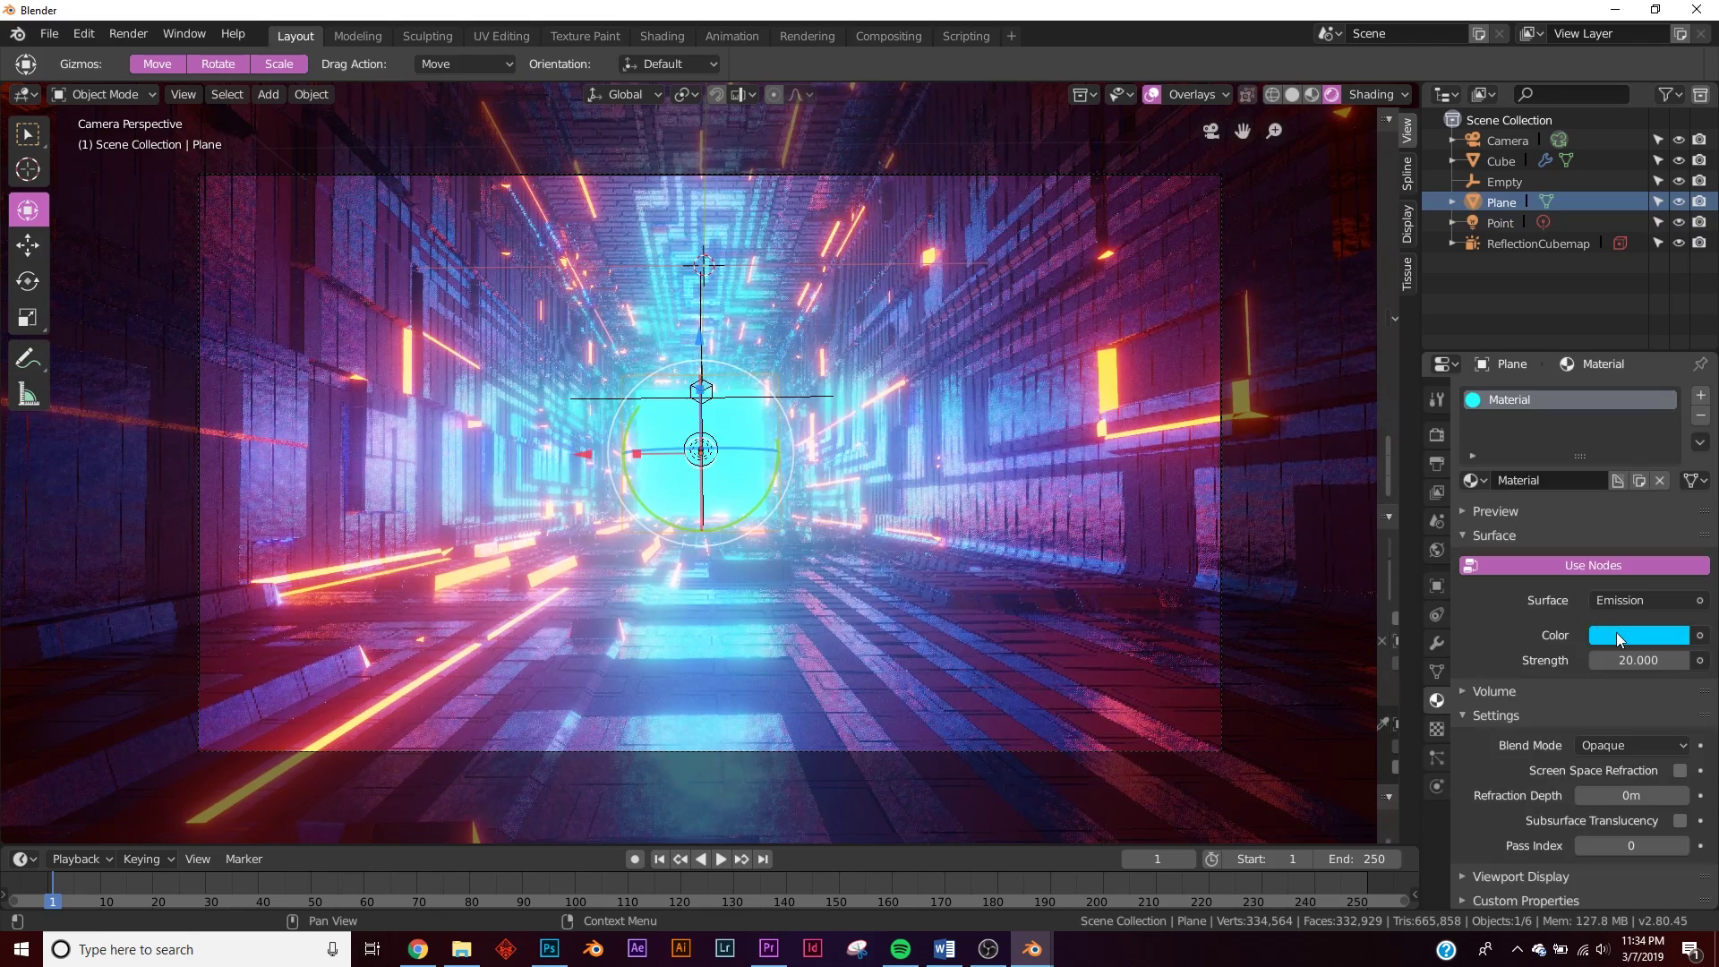
left_click(1638, 634)
left_click_drag(1624, 361, 1635, 358)
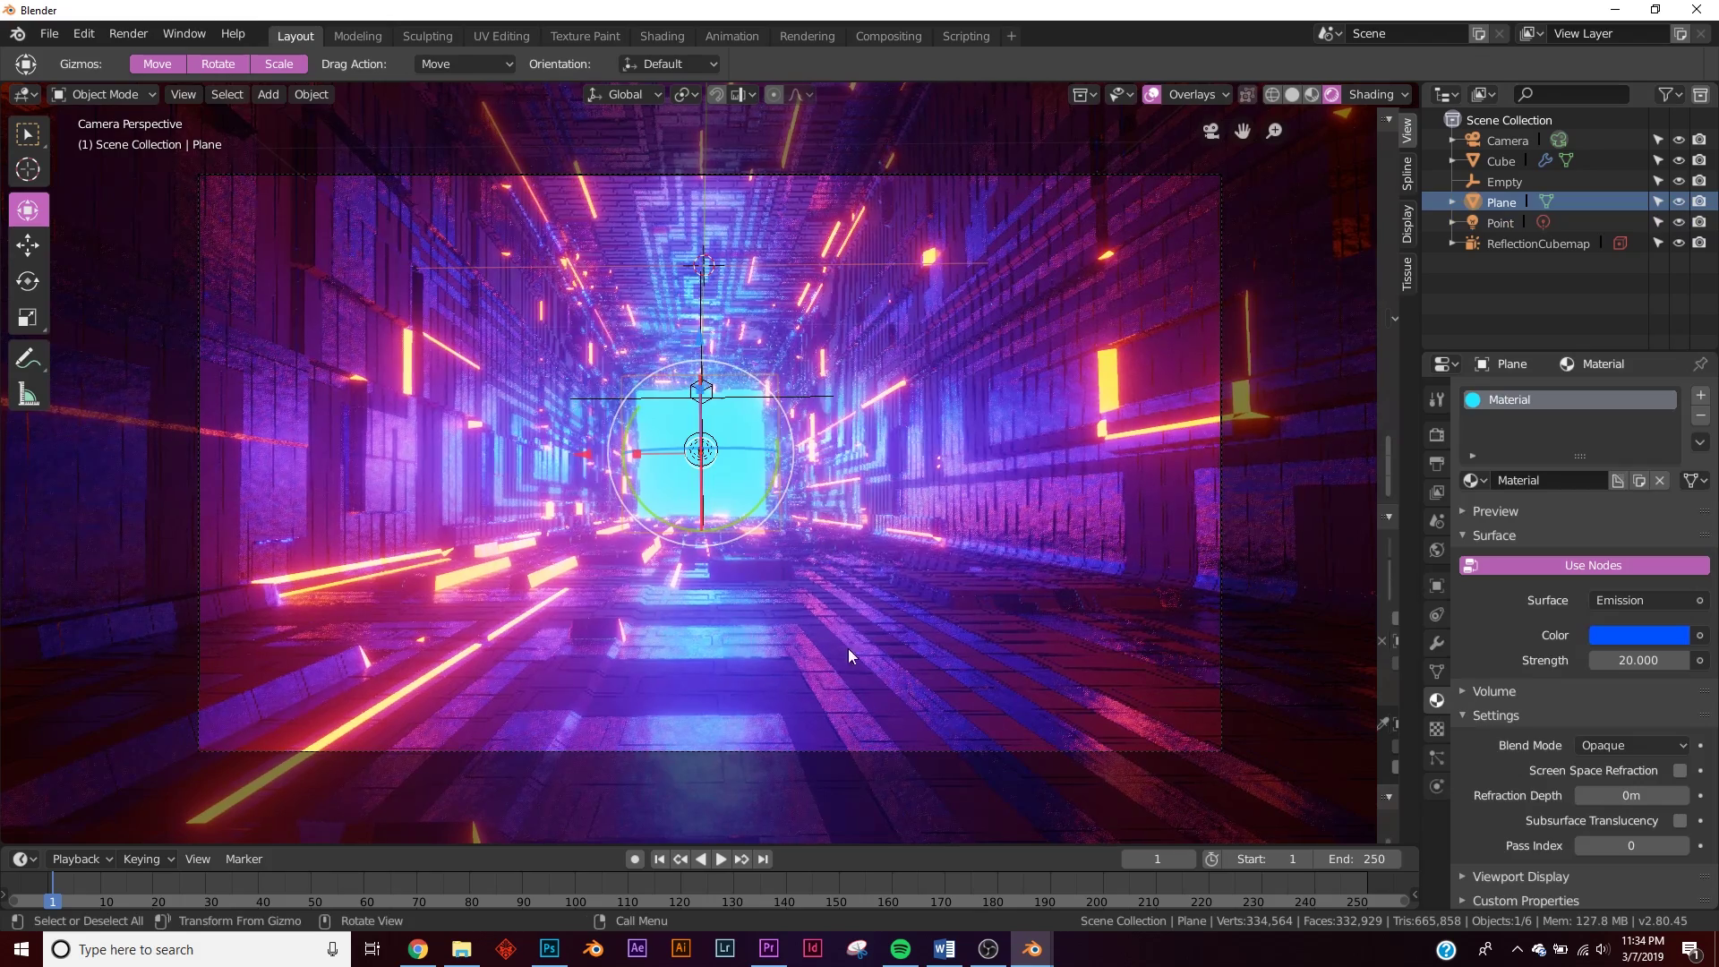
- In the tunnel cube's material nodes, shift the Emission node's color to a redder orange
left_click(701, 439)
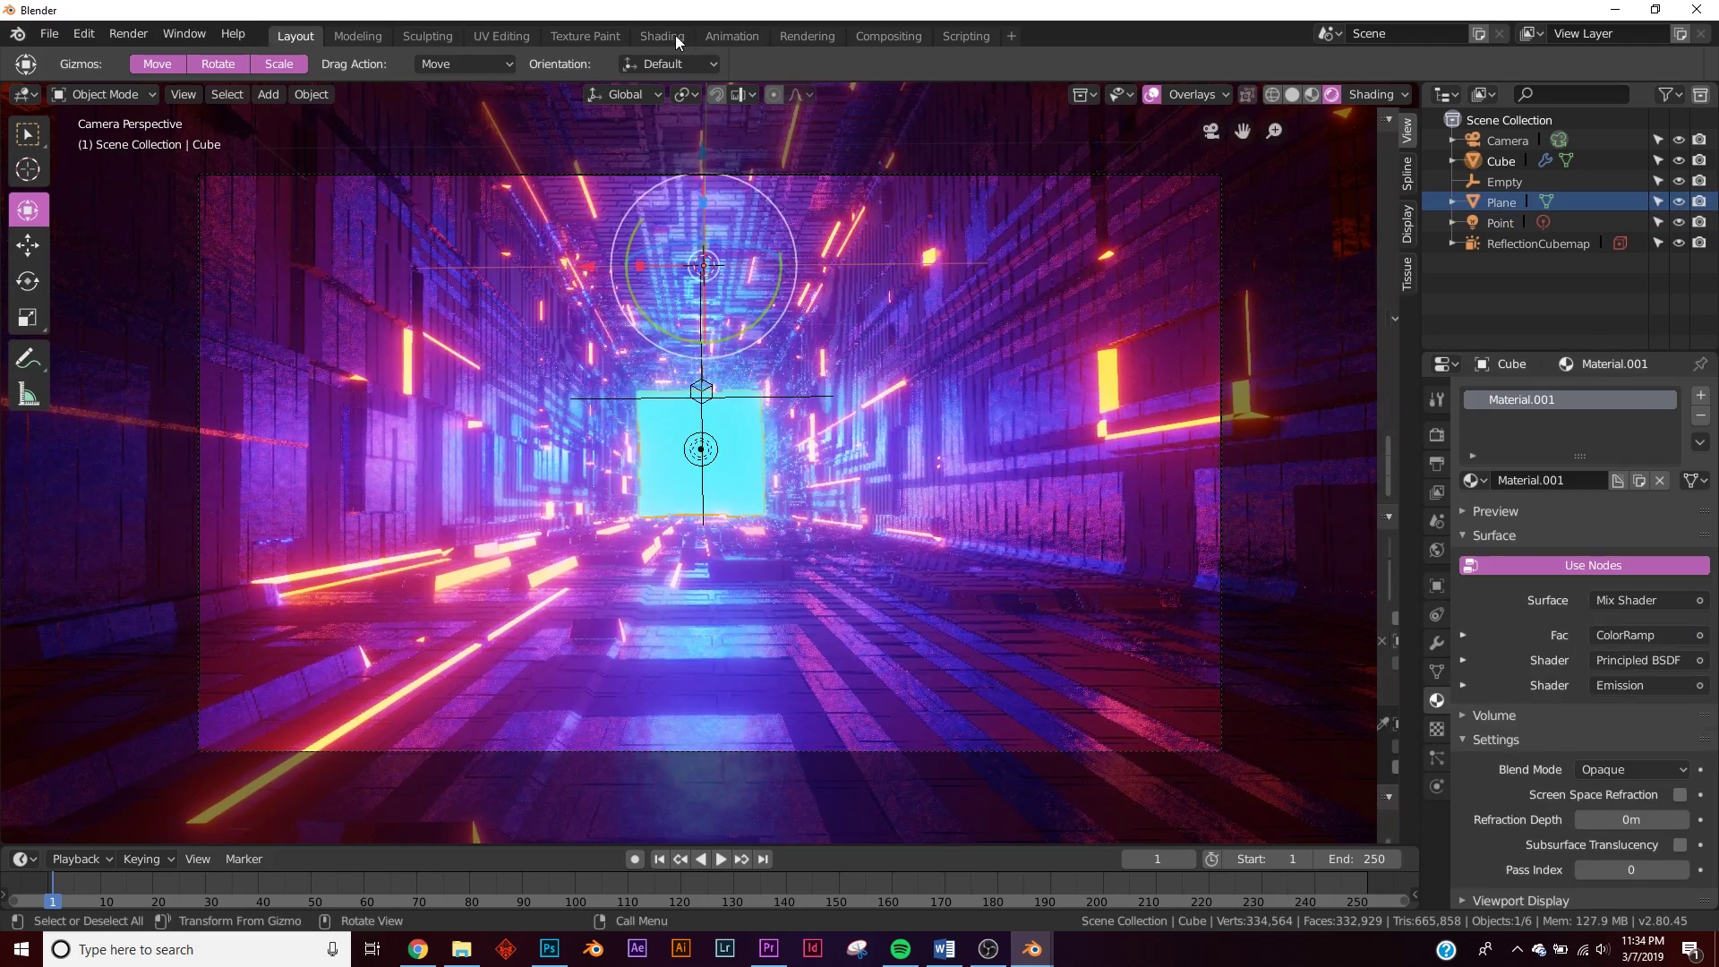
left_click(663, 36)
scroll(429, 547, "down", 4)
middle_click_drag(655, 812, 253, 411)
scroll(466, 542, "up", 8)
scroll(469, 549, "down", 1)
left_click(469, 548)
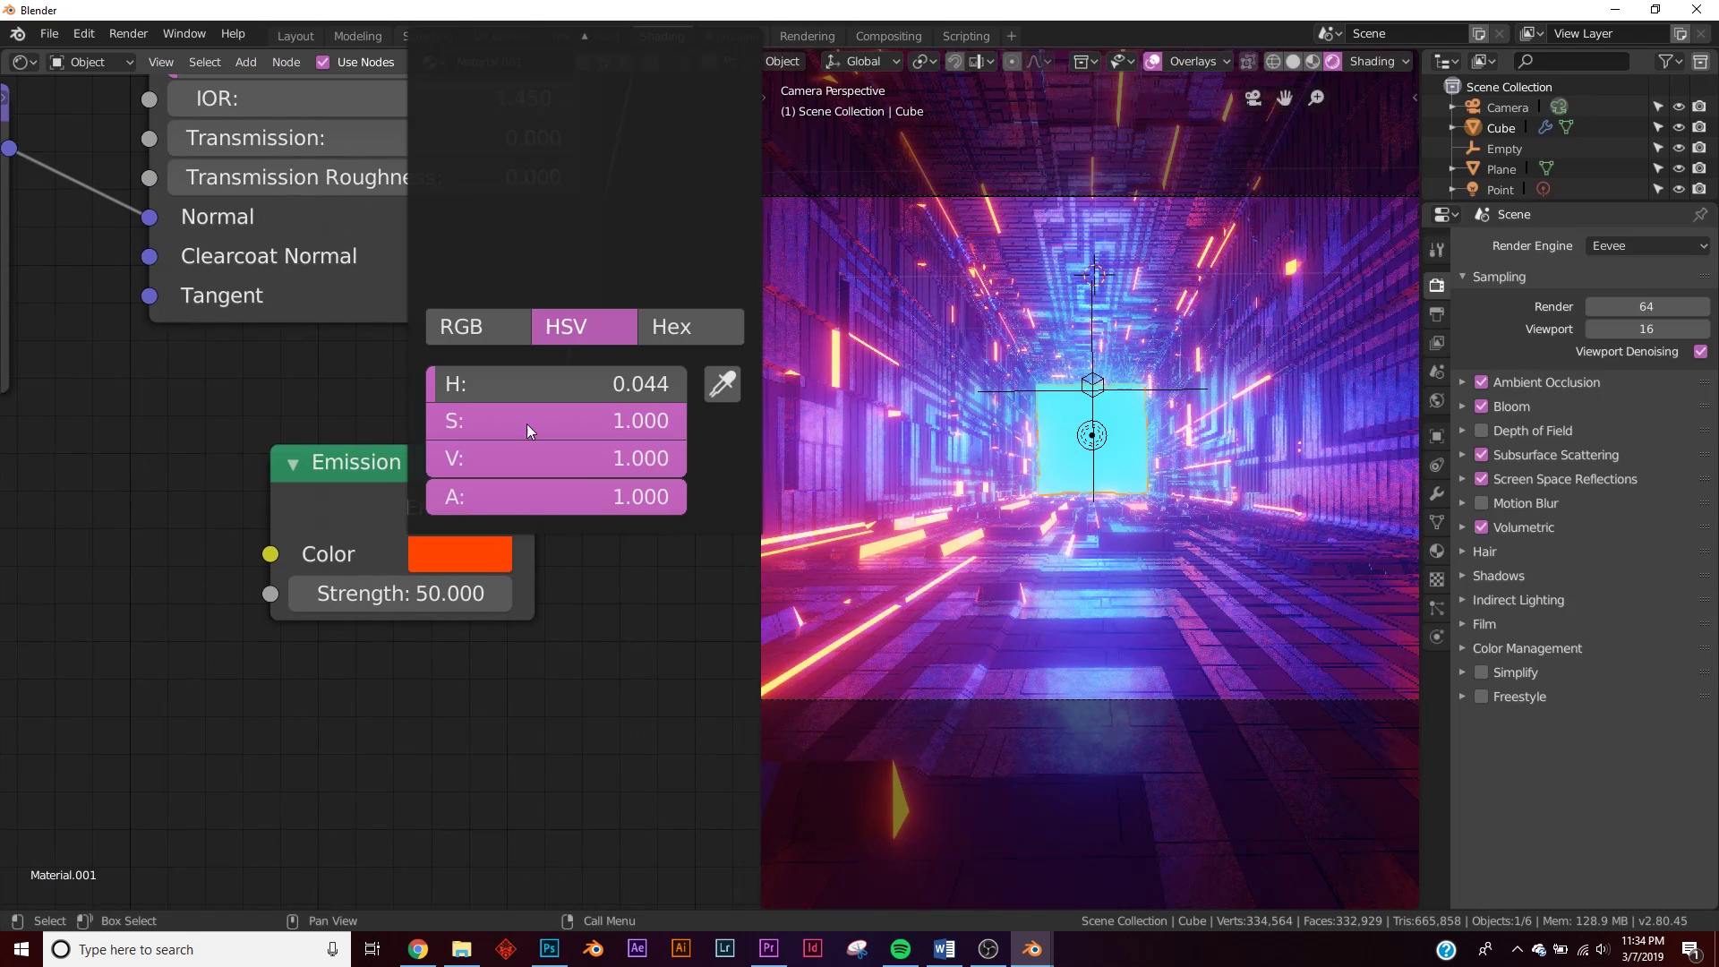
scroll(537, 732, "down", 2)
scroll(466, 707, "down", 2)
left_click(394, 592)
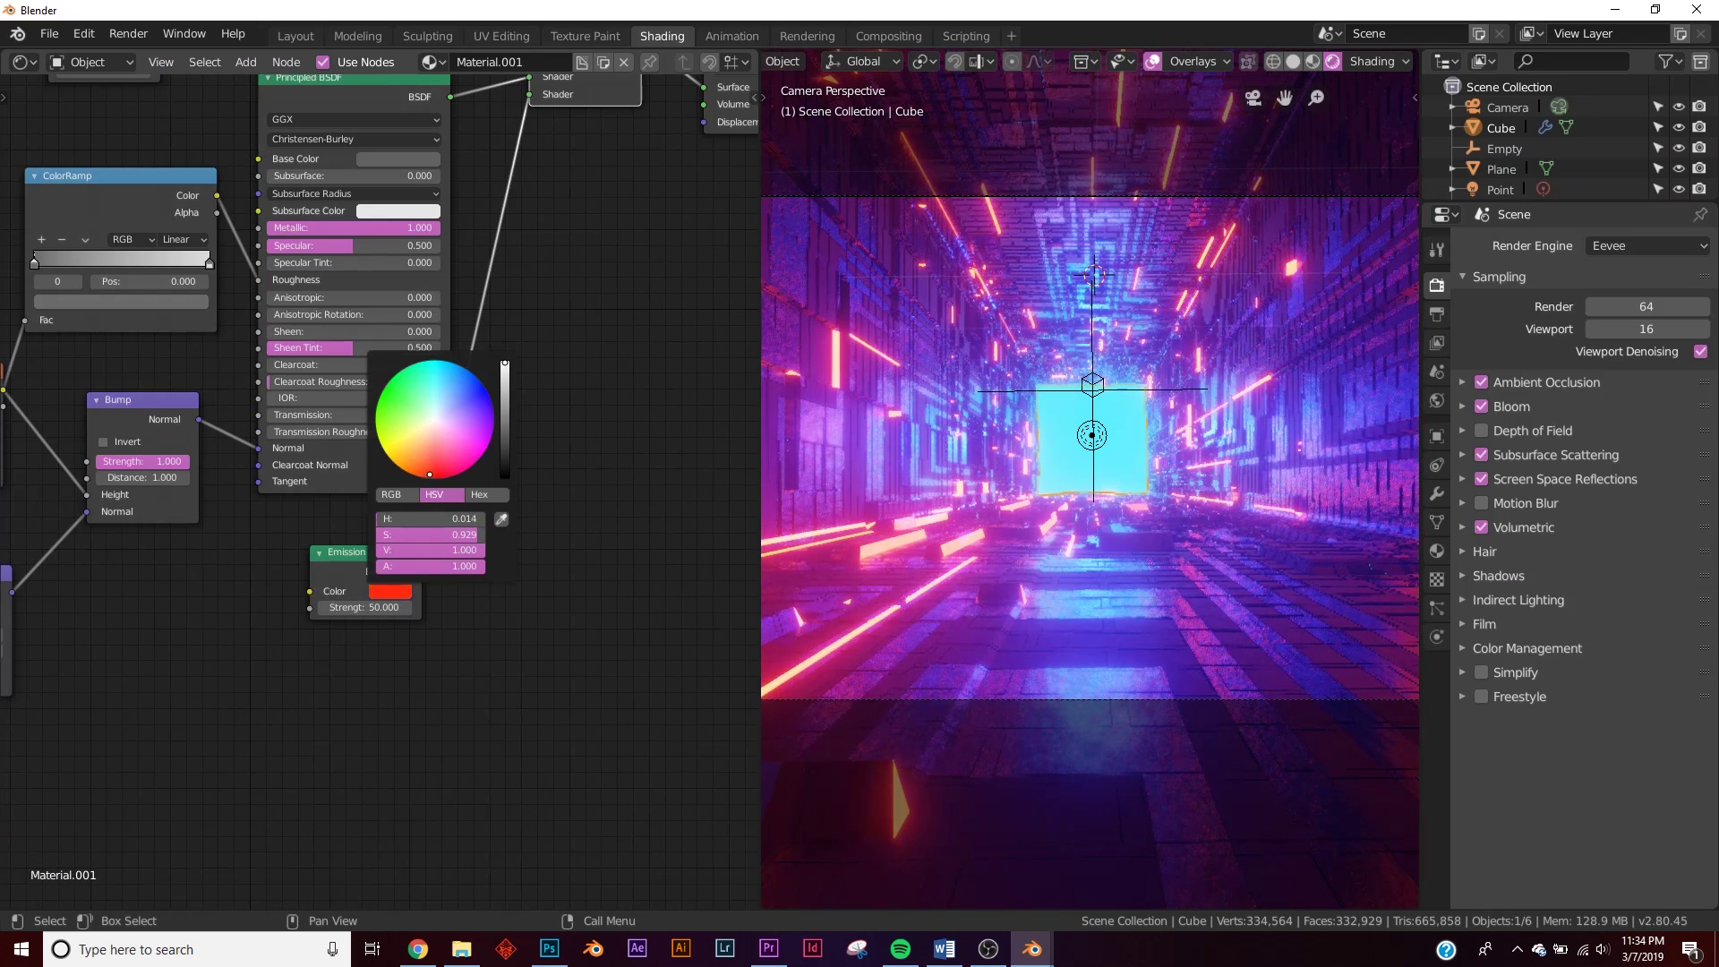
mouse_move(417, 476)
left_mouse_down()
mouse_move(442, 478)
mouse_move(421, 477)
left_mouse_up()
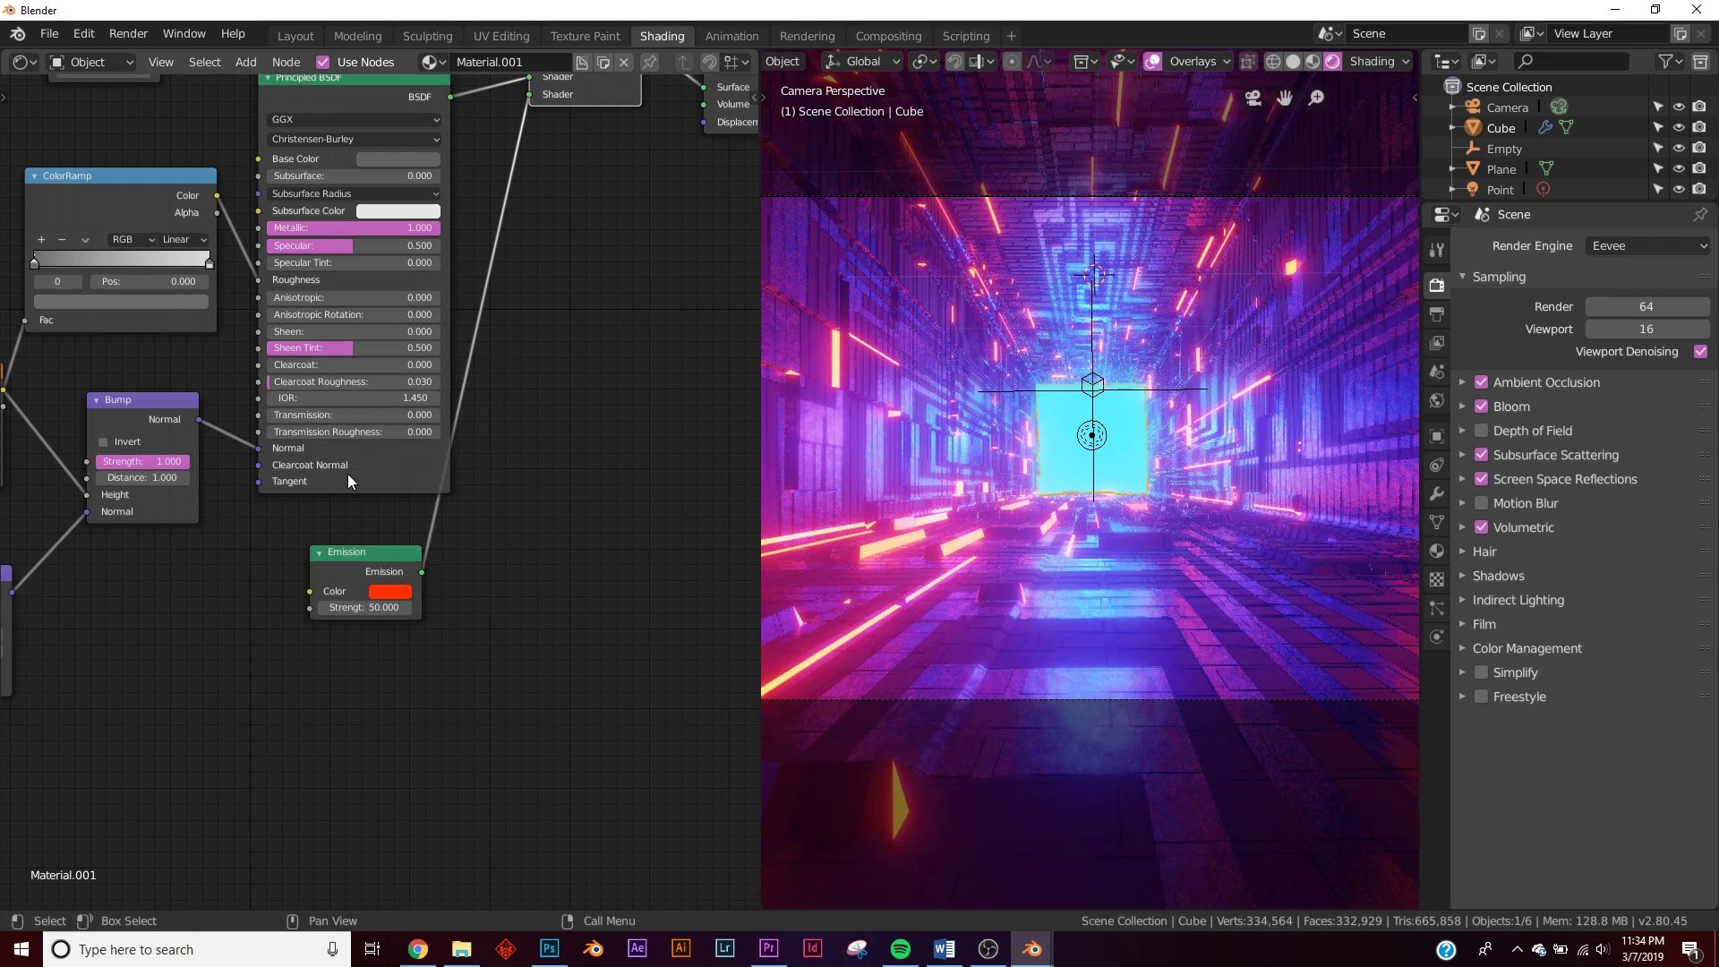
- Adjust the Y rotation in the tunnel material's Mapping node to rearrange the glowing strips, and return to the Layout workspace
scroll(1131, 447, "down", 2)
scroll(1131, 447, "up", 1)
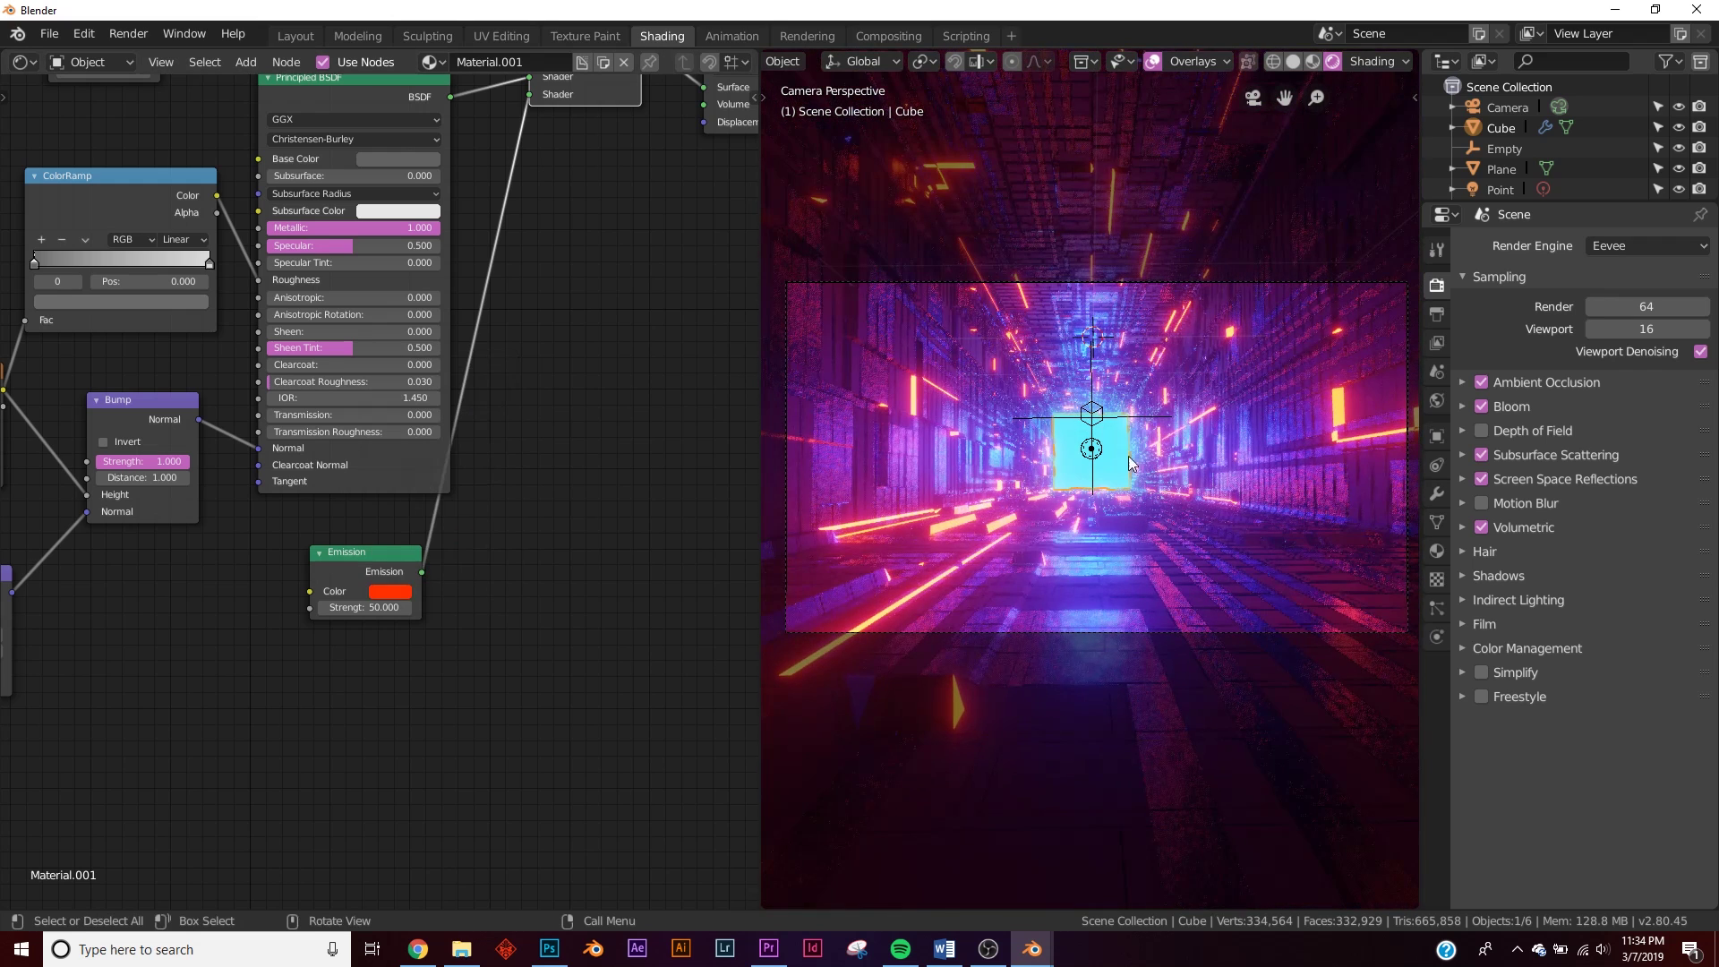
middle_click_drag(219, 237, 502, 318)
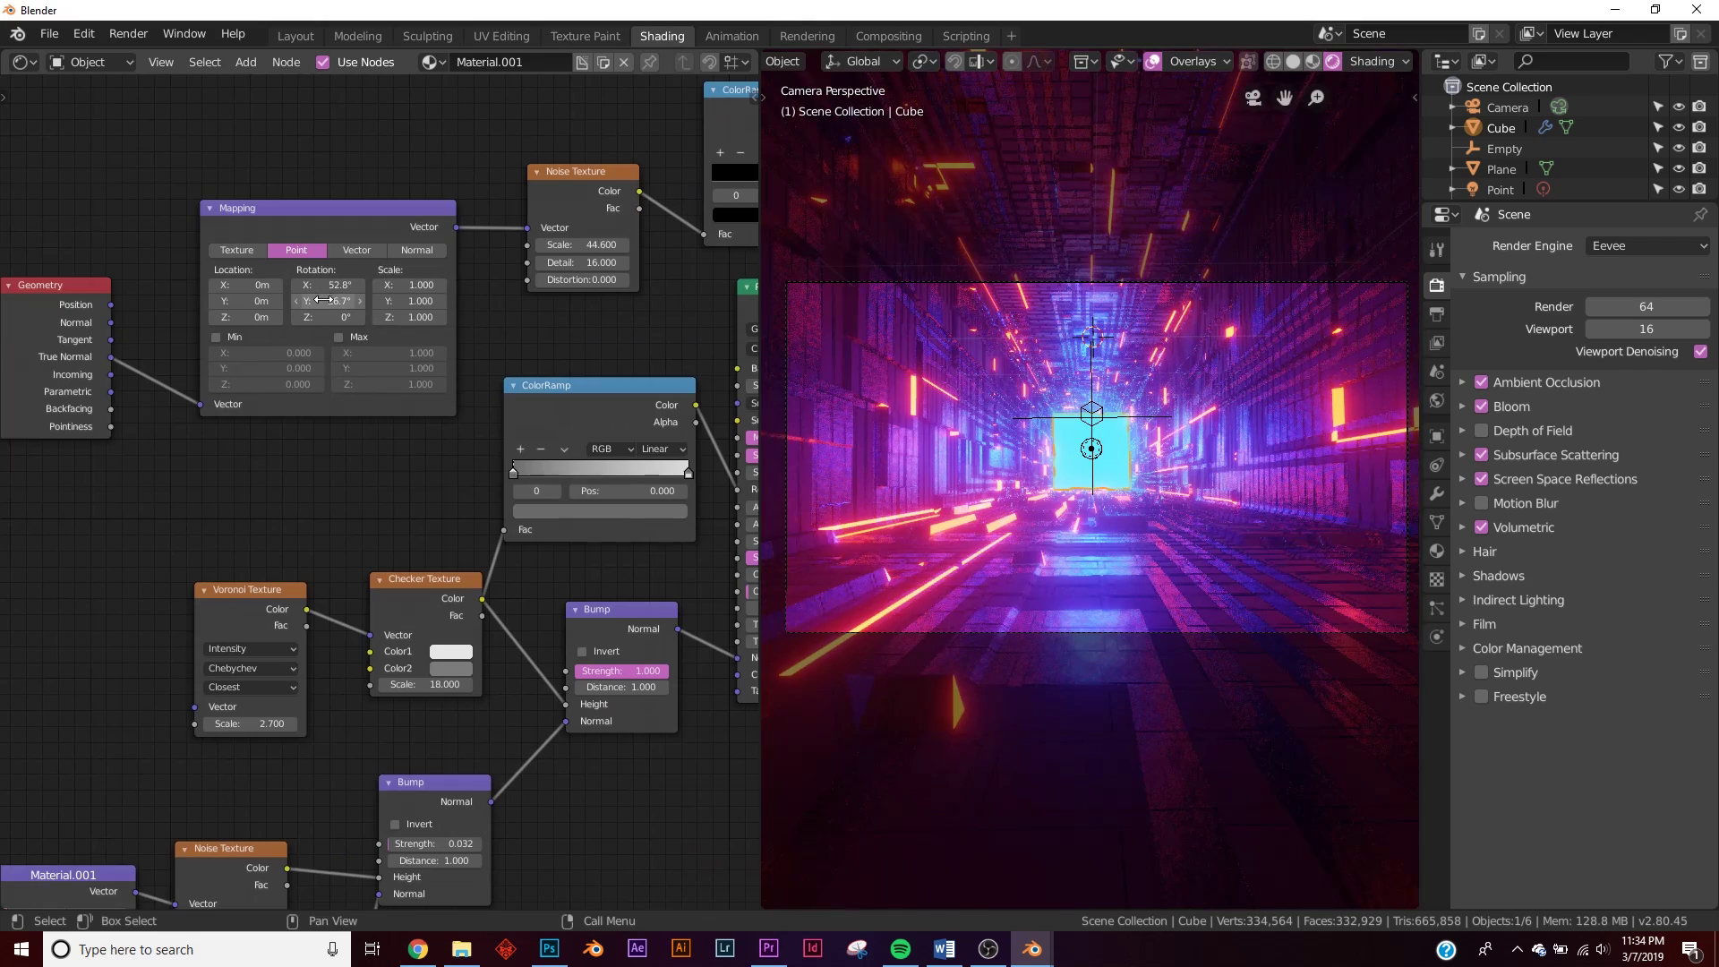
left_click(295, 36)
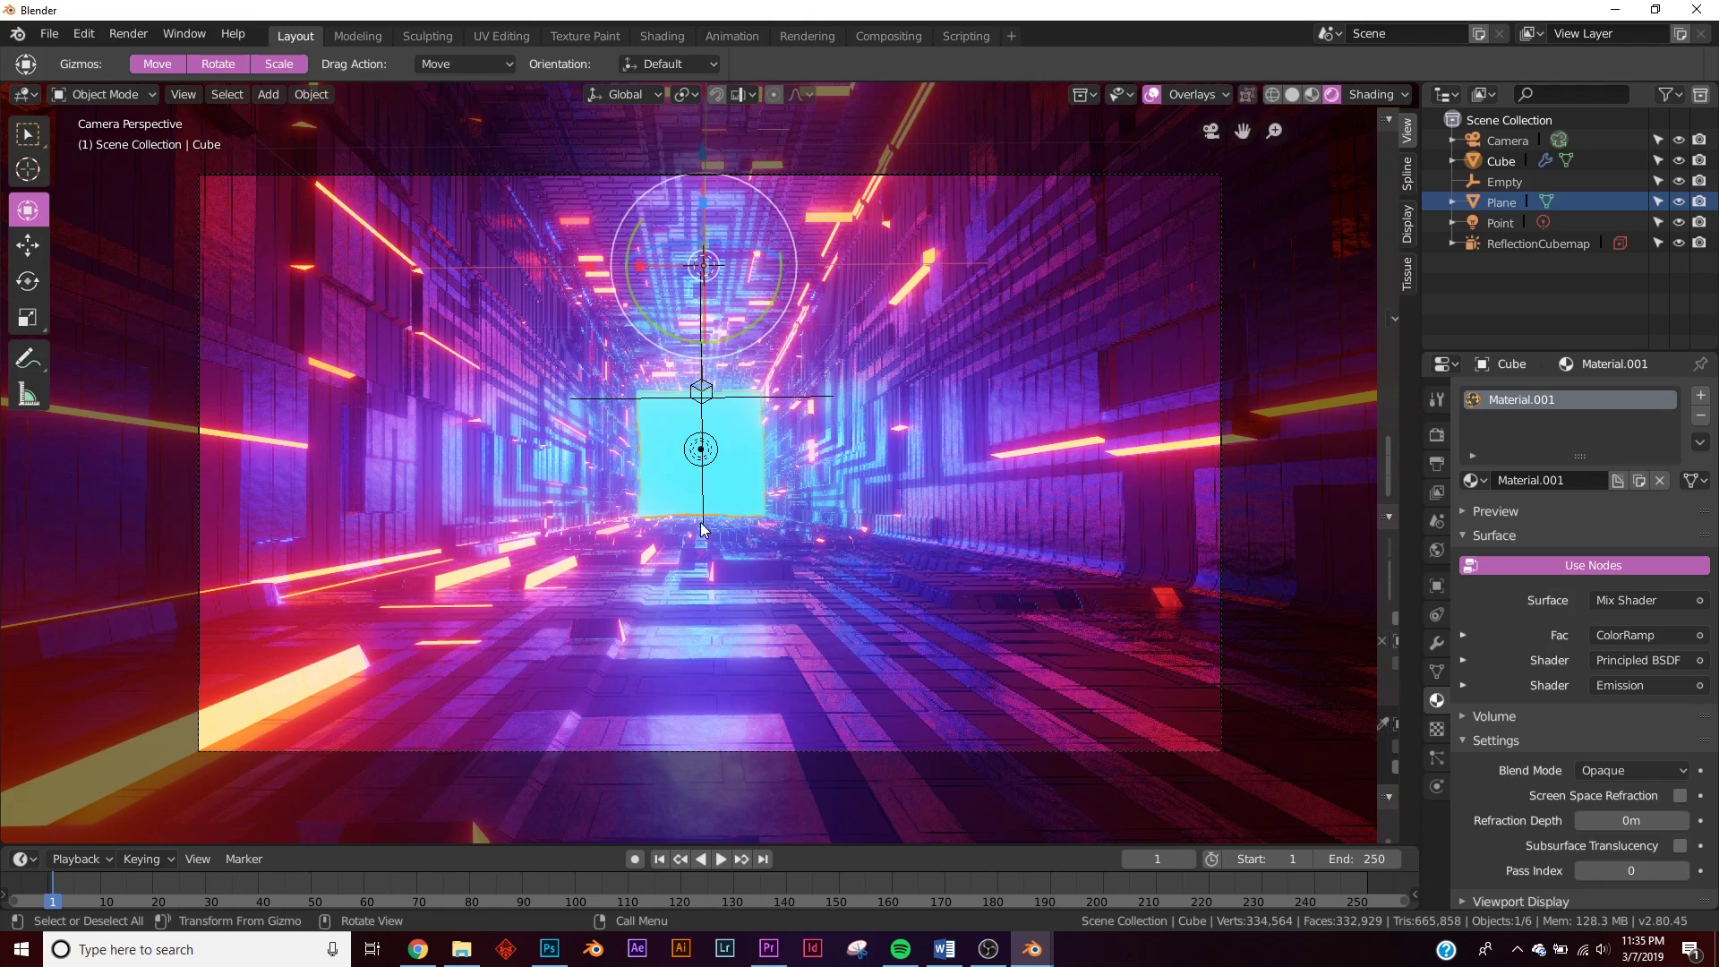
- Set the emission strength of the plane at the tunnel's end to 100
left_click(700, 518)
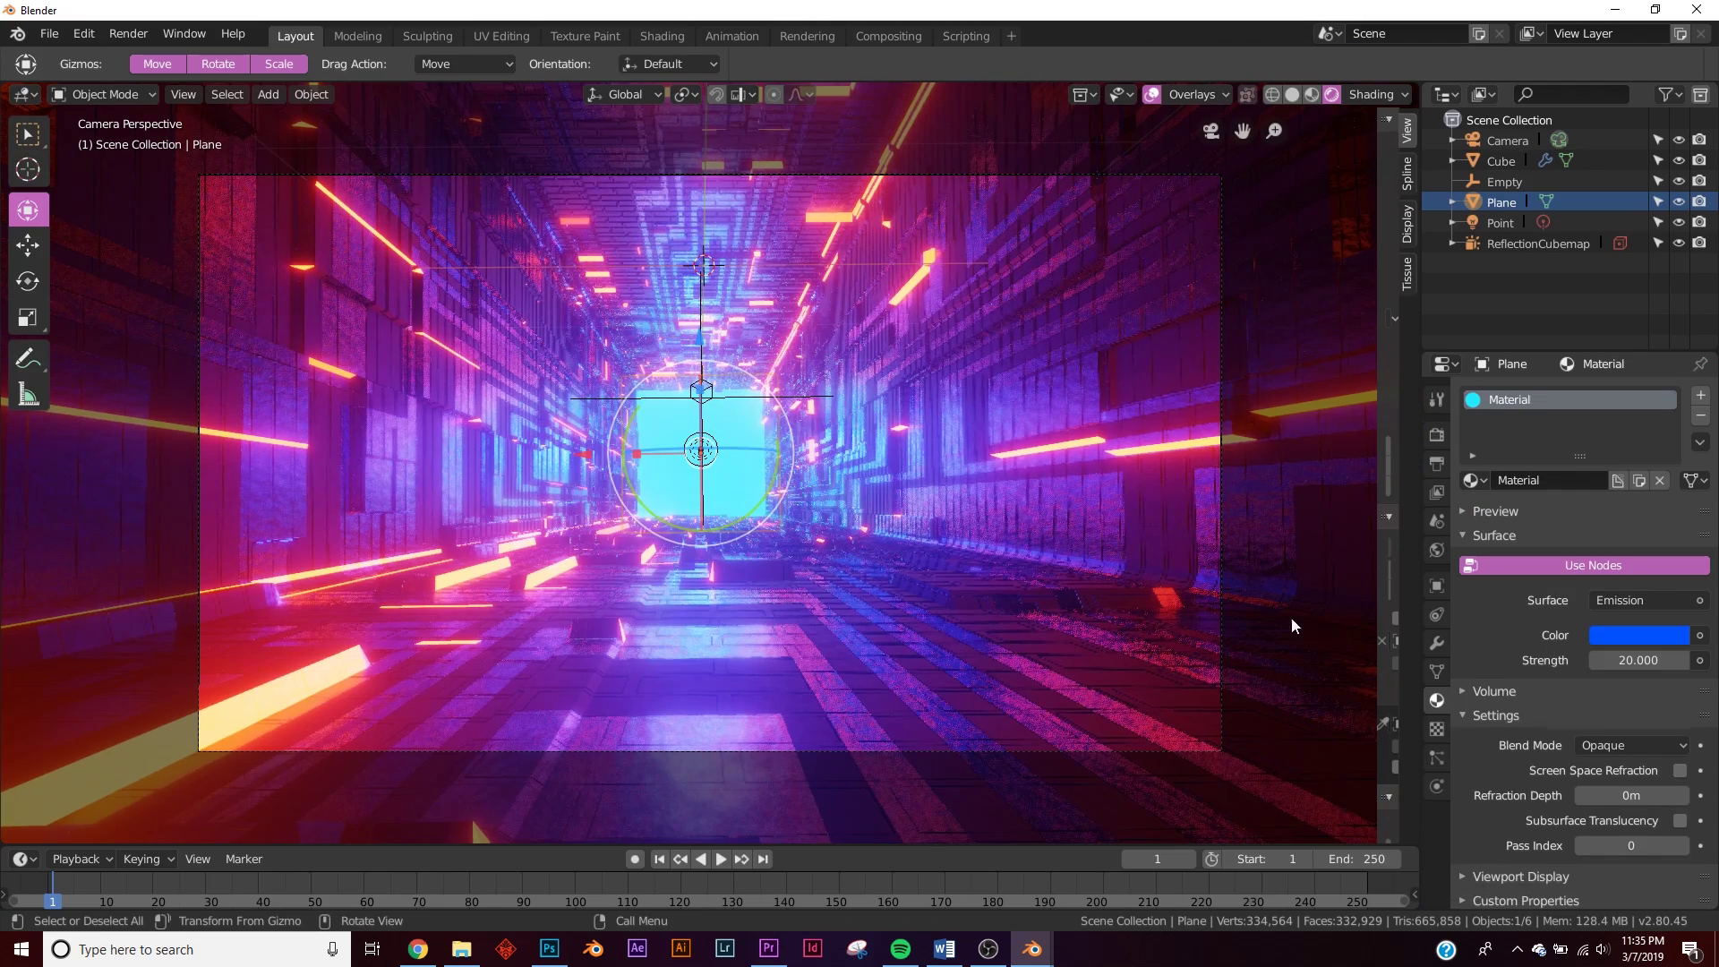
key("KP_0")
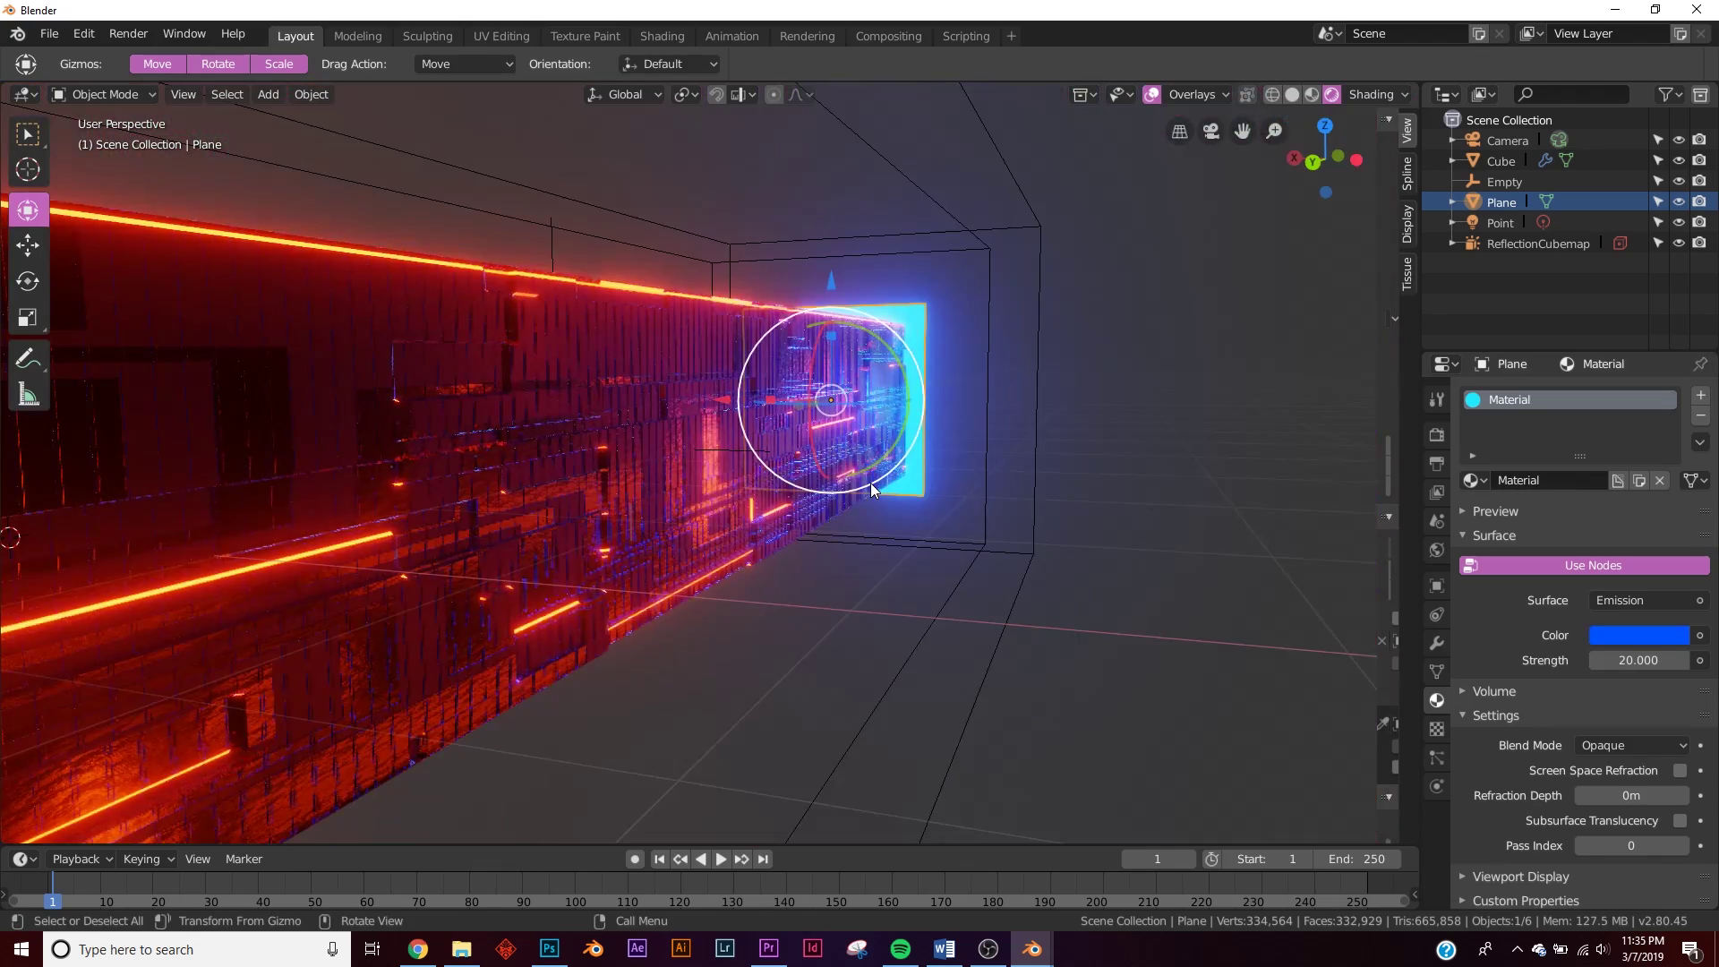
key("KP_0")
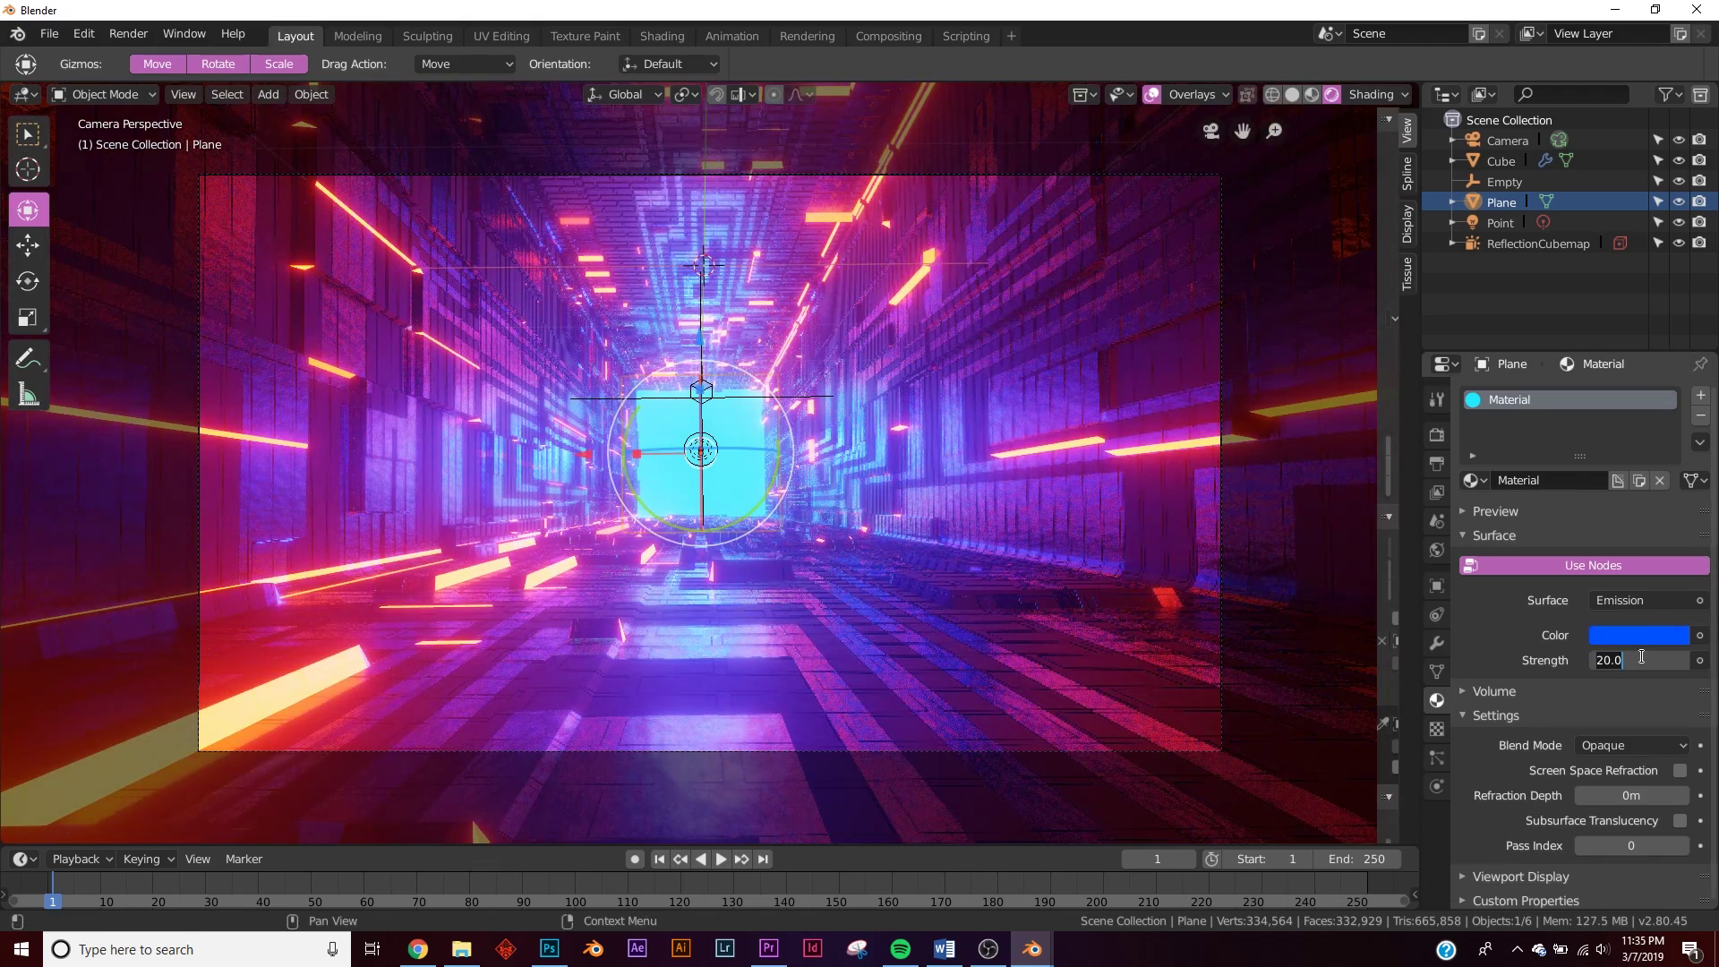
key("Return")
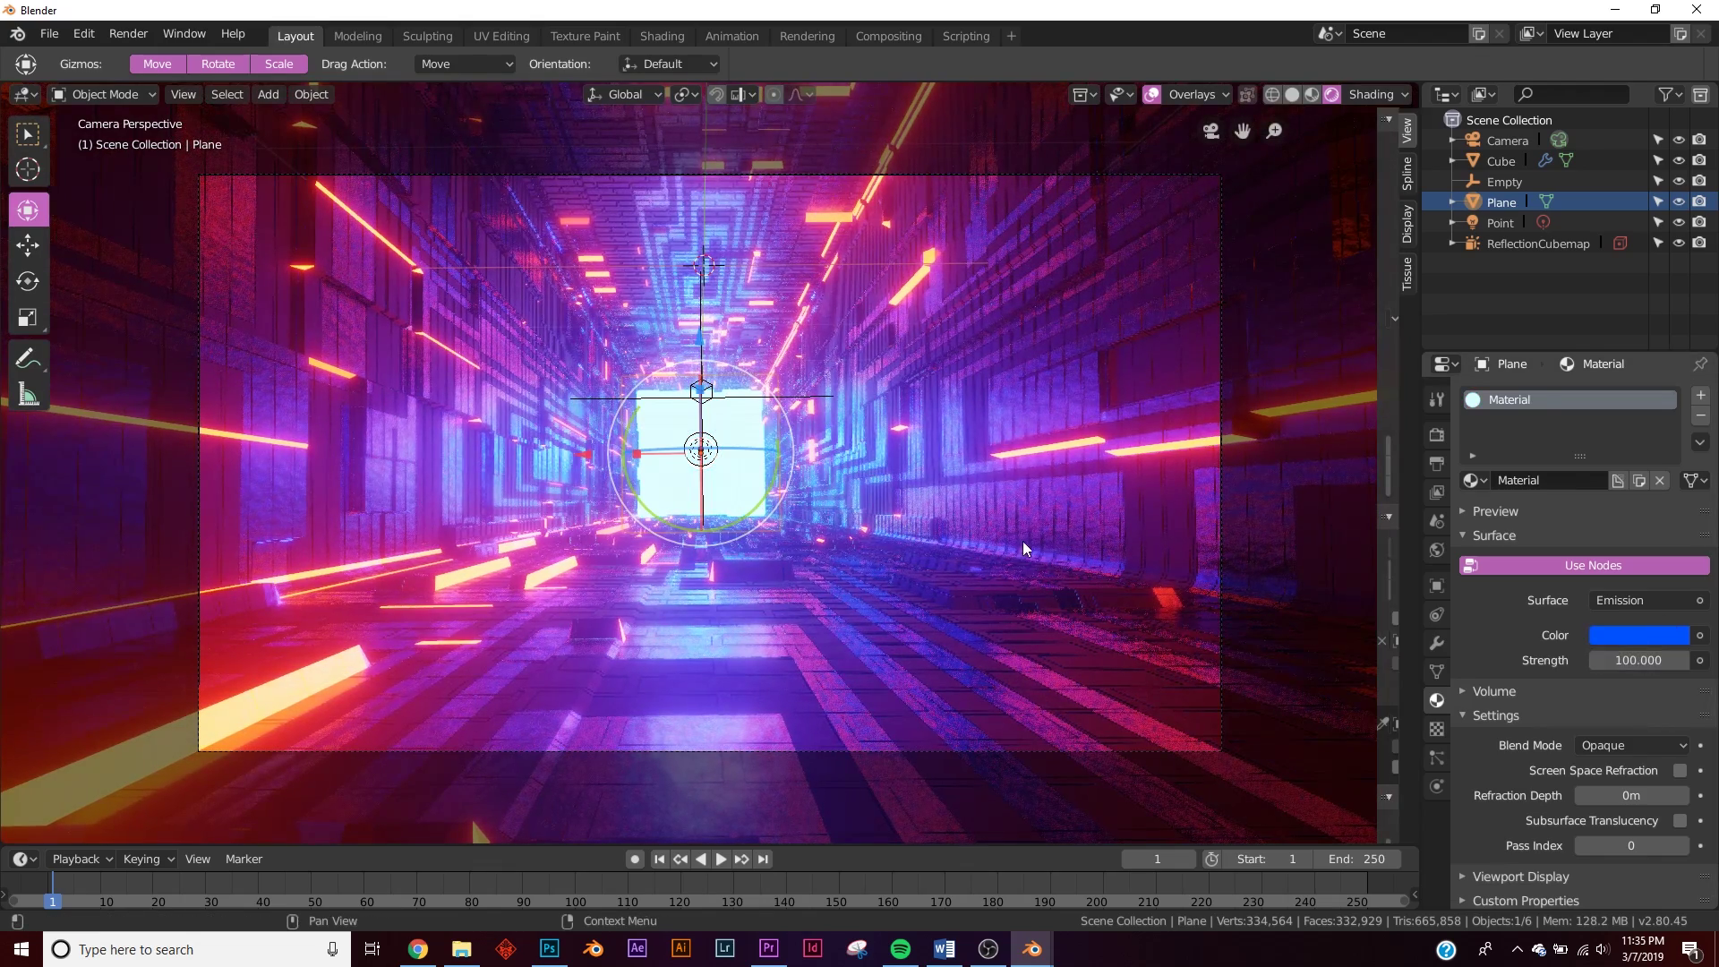
left_click(732, 421)
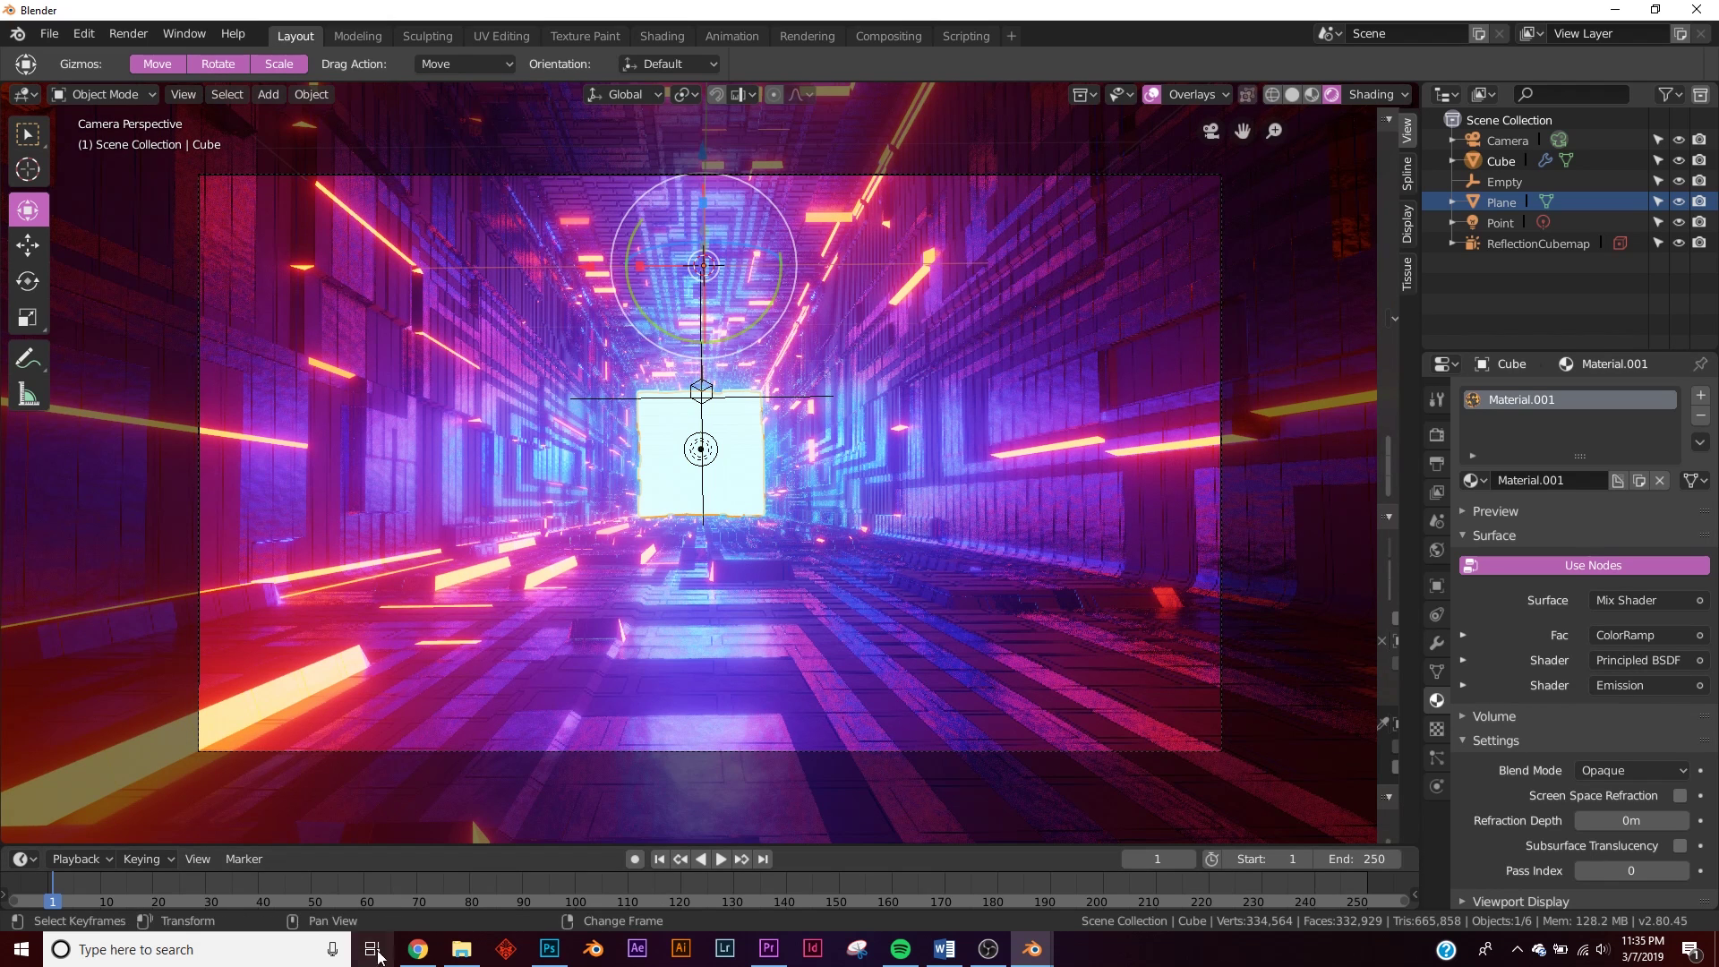
- Switch to Mixamo in Chrome and choose the Exo Red character
left_click(421, 950)
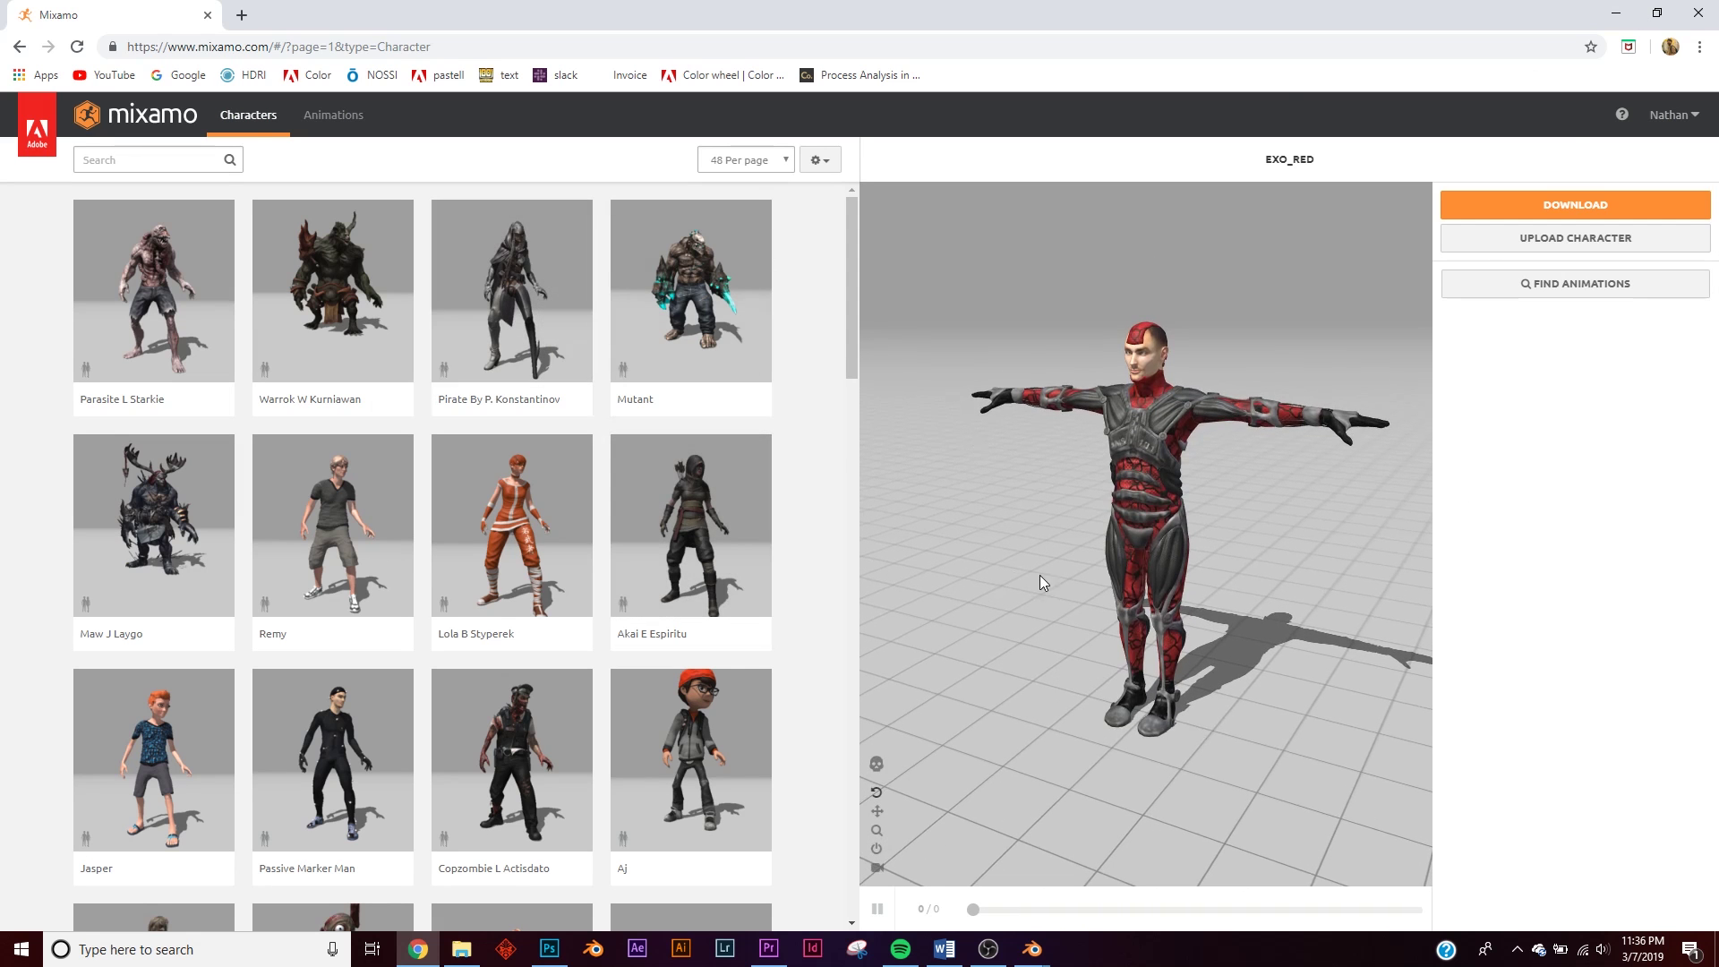
scroll(548, 502, "down", 9)
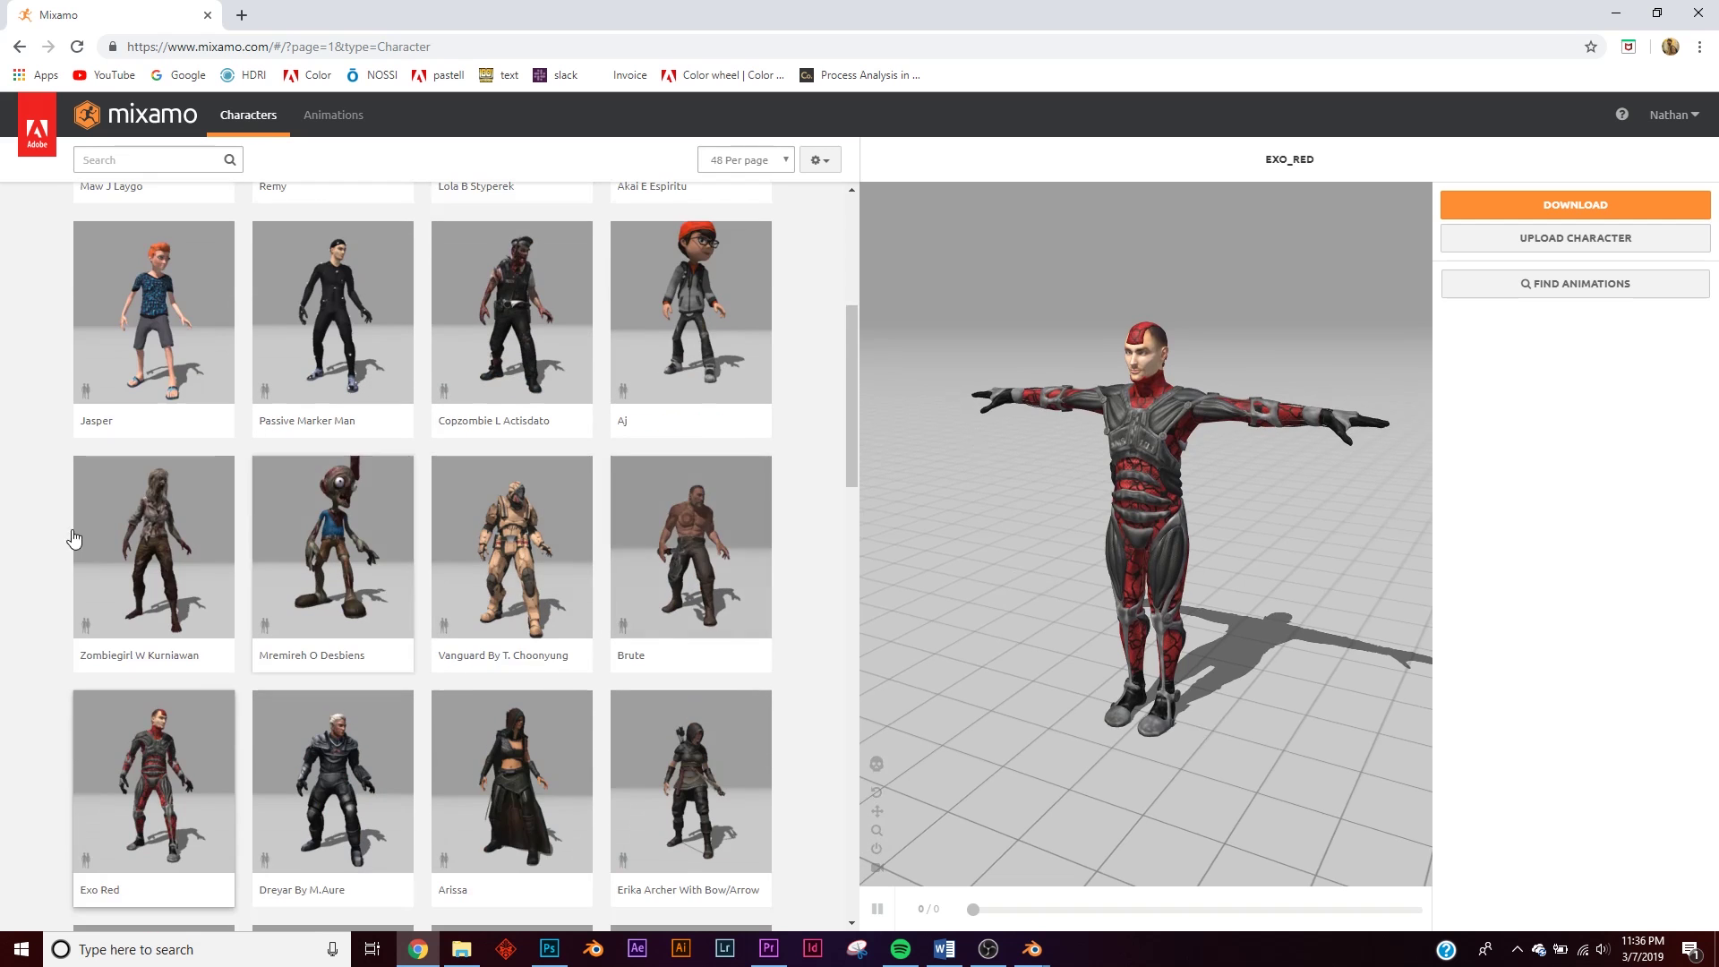
scroll(280, 506, "down", 6)
scroll(280, 506, "up", 5)
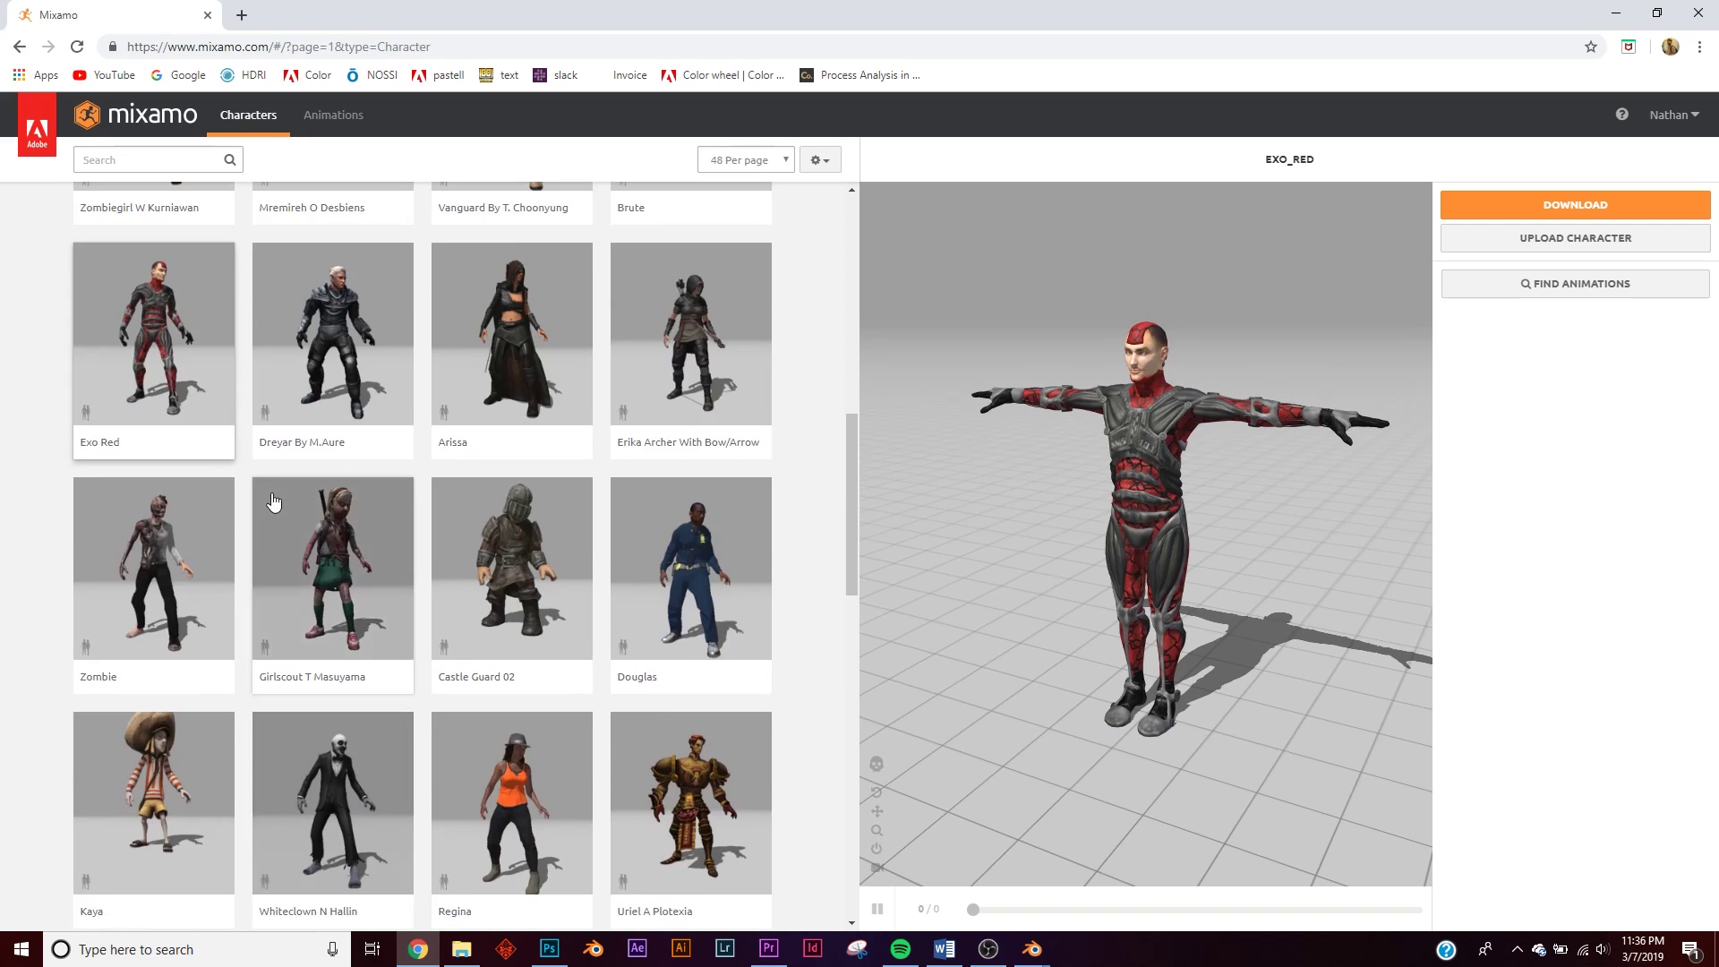
left_click(163, 319)
left_click(1183, 331)
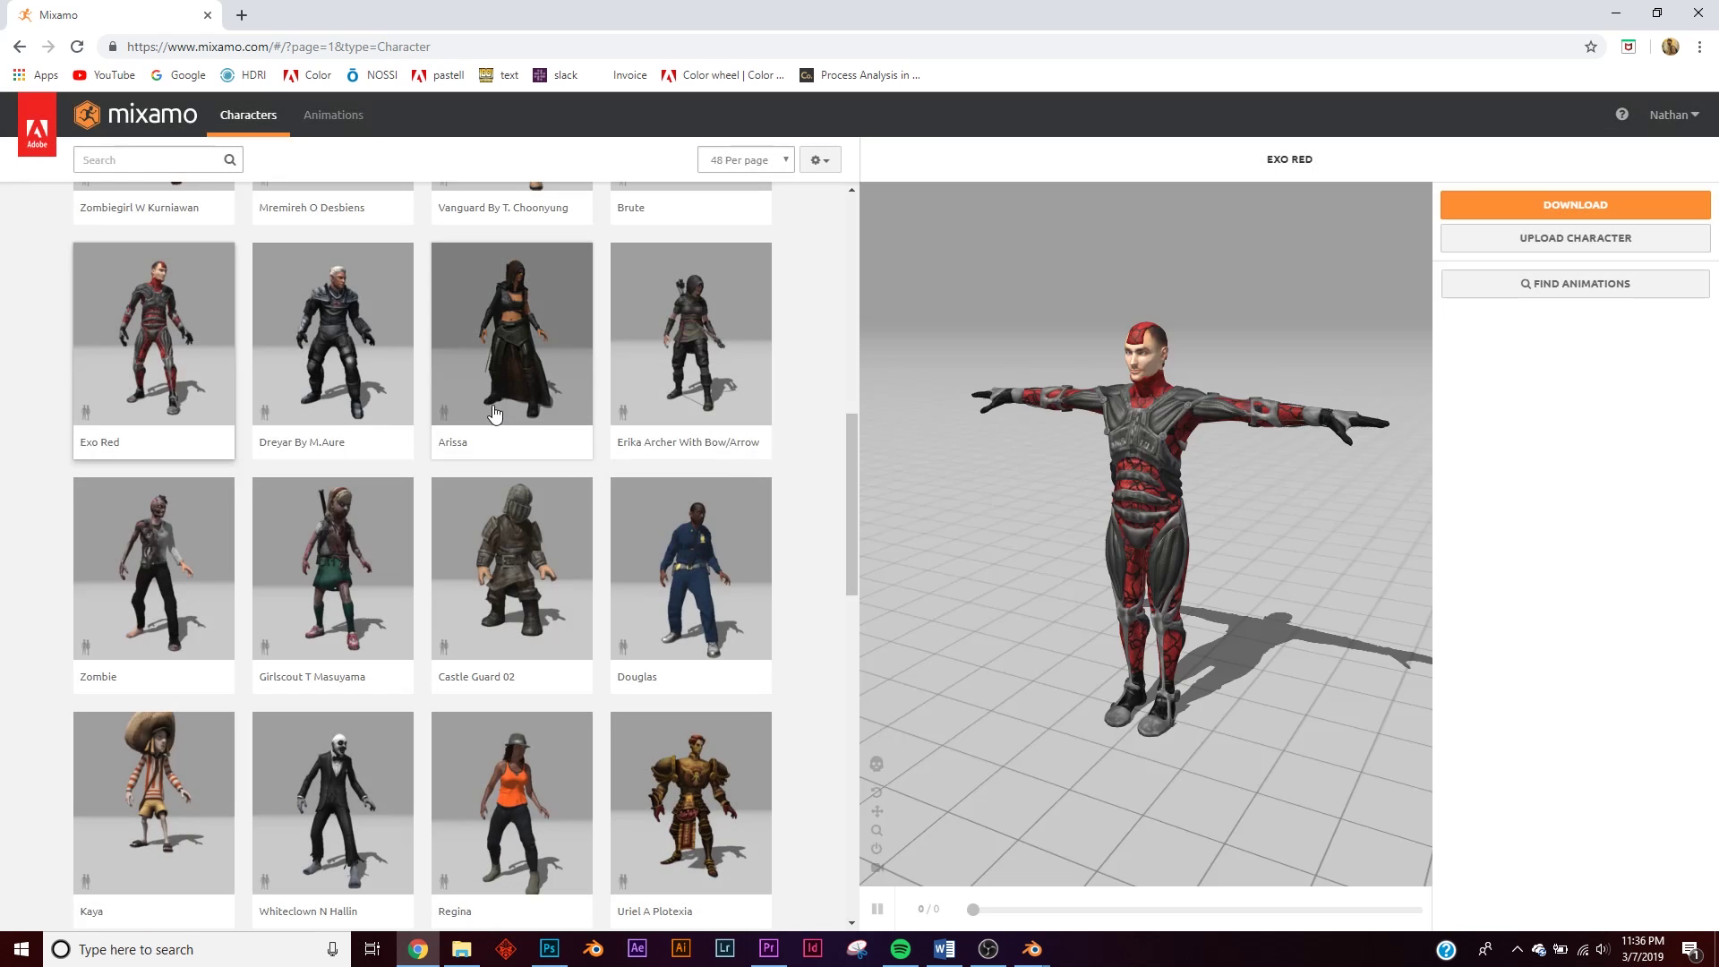
- Search the Mixamo animations for "idle" and apply the standing Idle animation to the Exo Red character
left_click(333, 117)
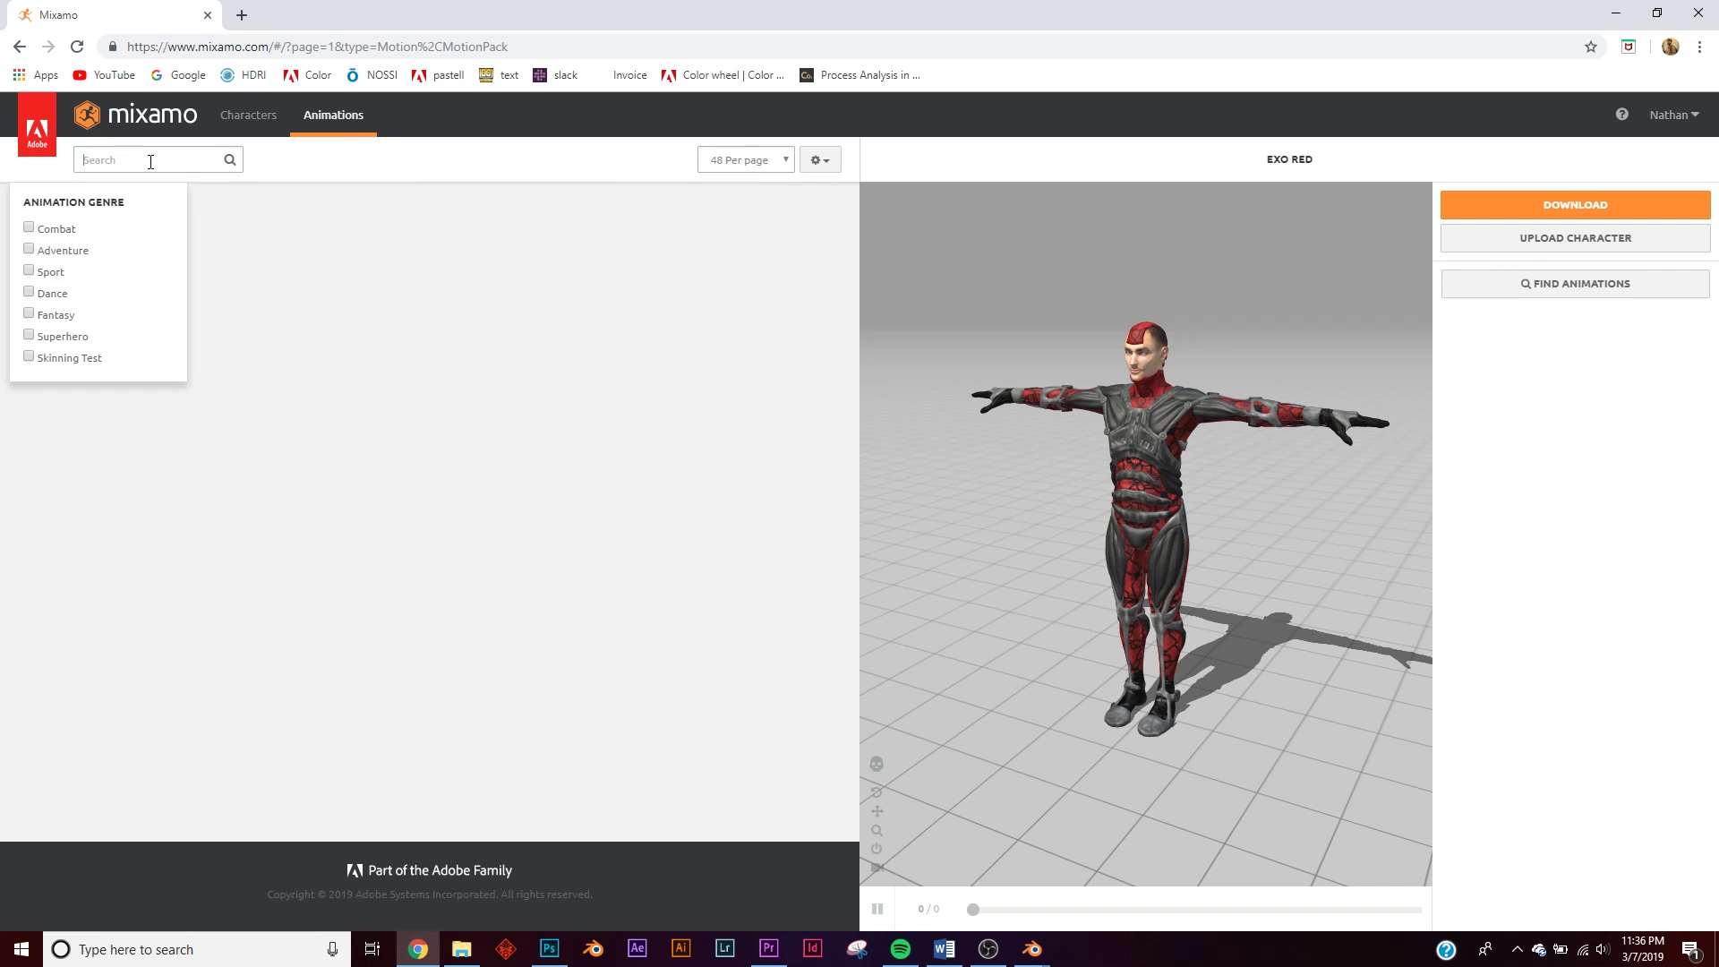
left_click(151, 161)
type("idle")
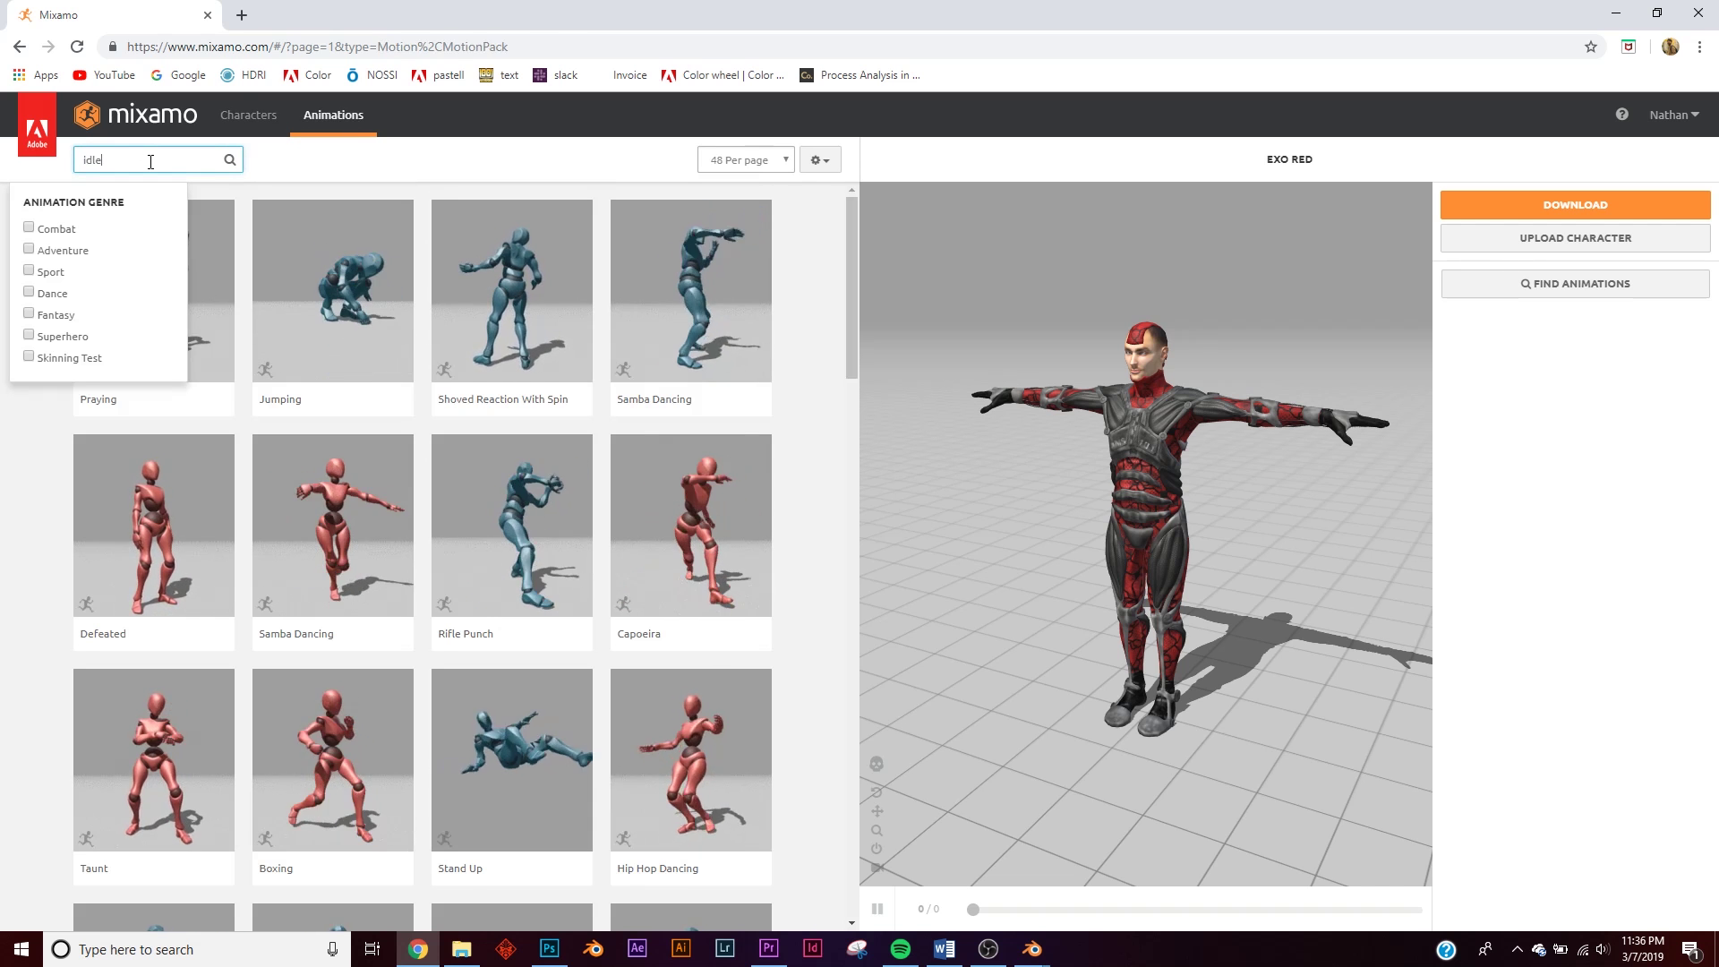
key("Return")
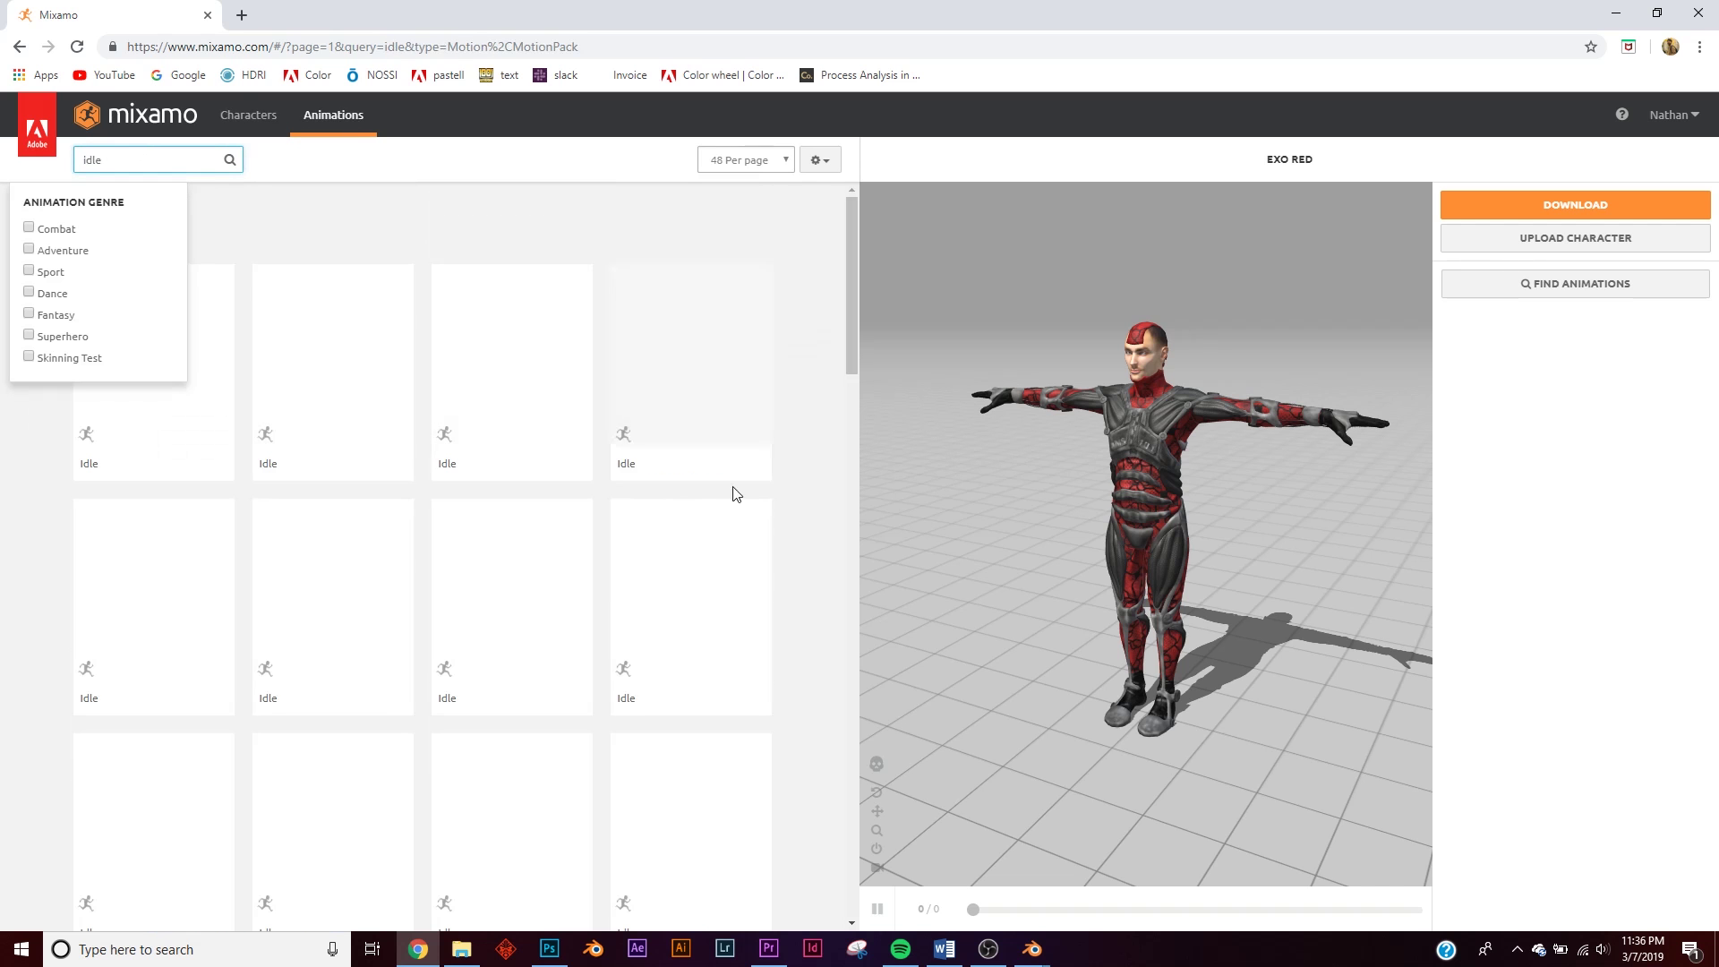
left_click(338, 303)
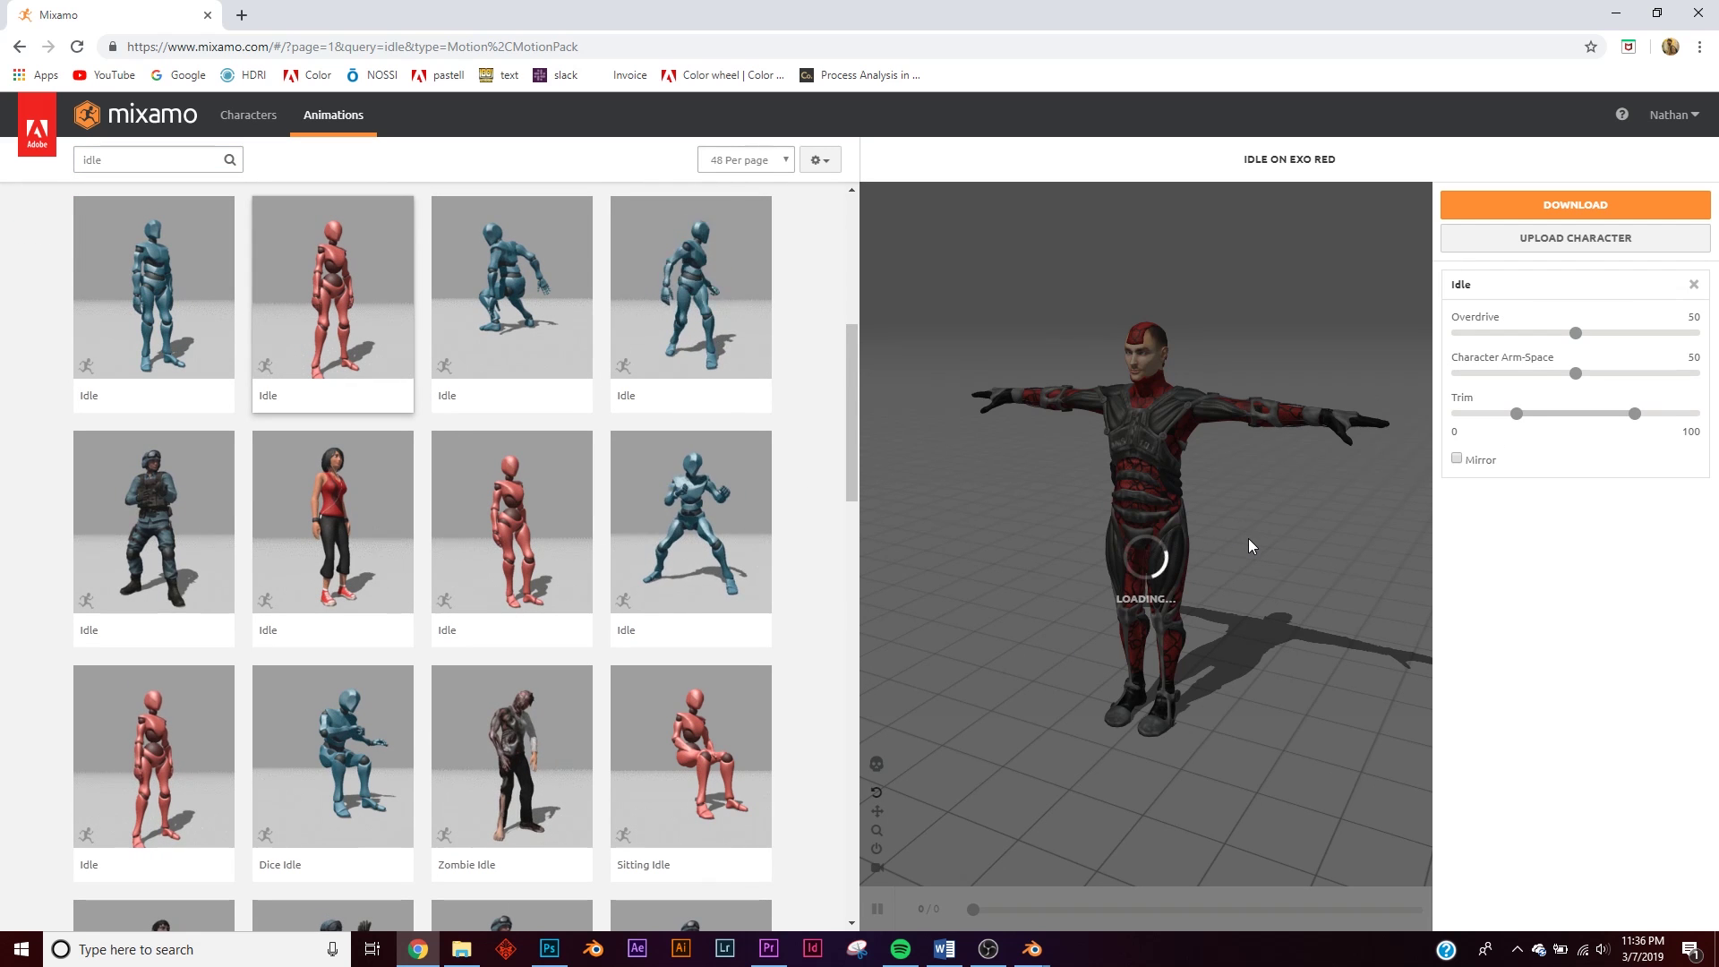
left_click_drag(1253, 549, 1001, 498)
scroll(1191, 580, "down", 4)
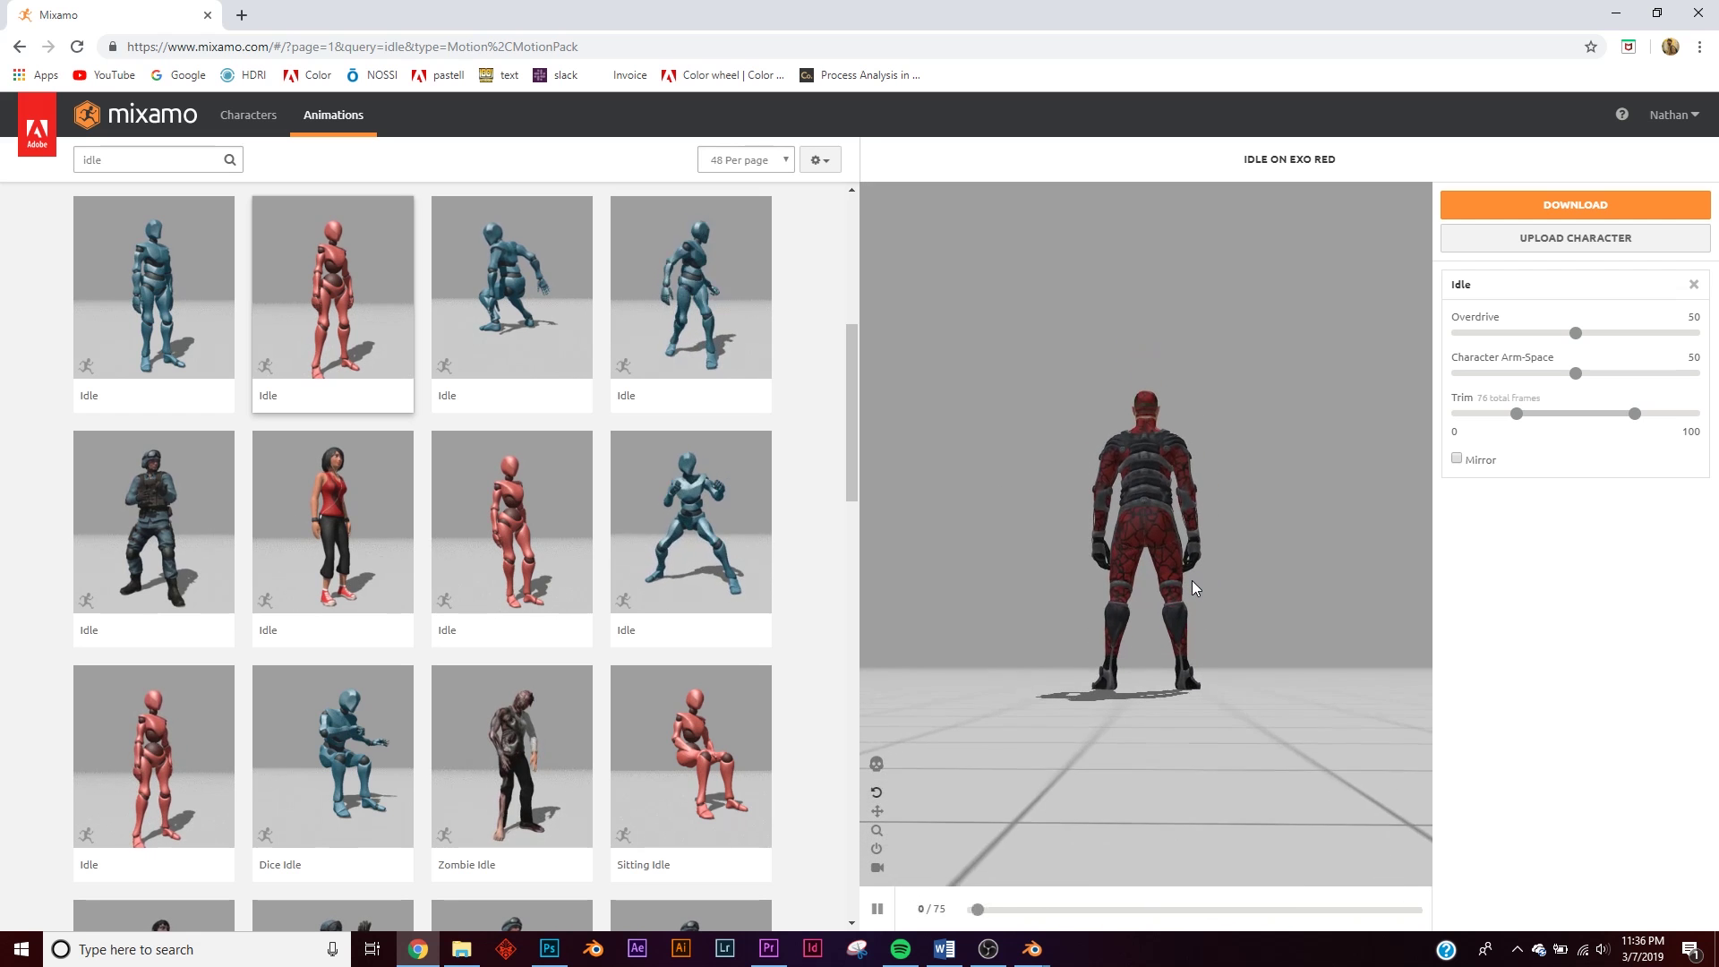
left_click_drag(1191, 580, 1029, 591)
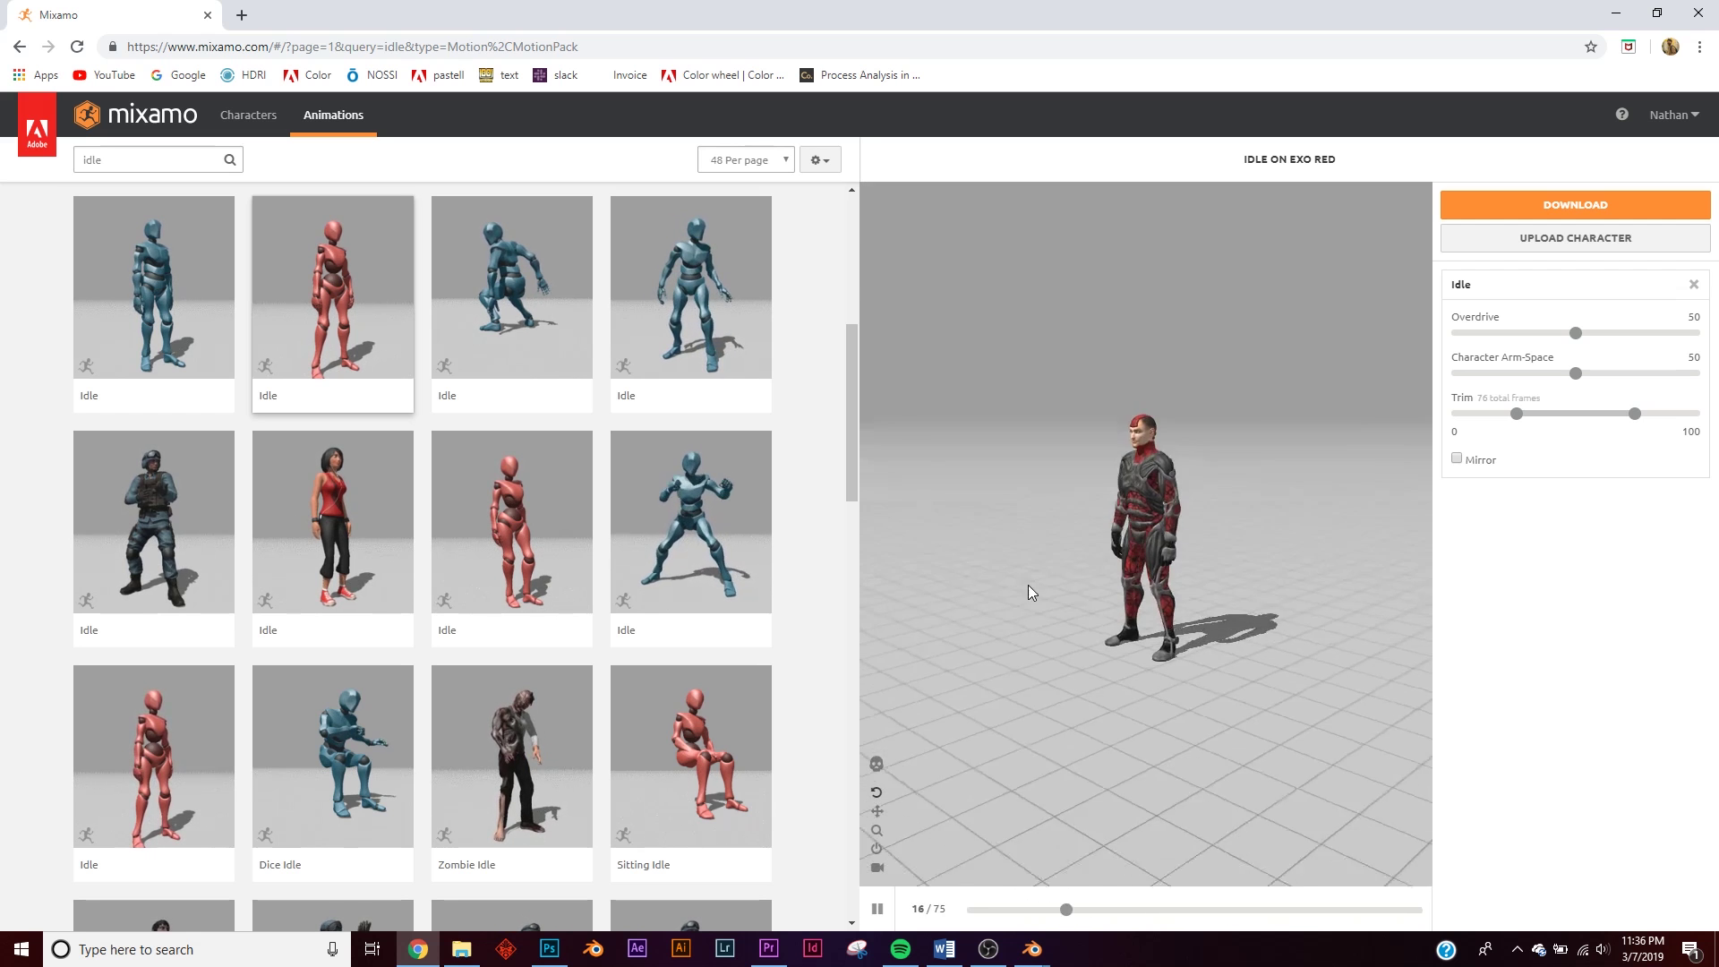
- Download the animated character as FBX with skin at 24 frames per second and no keyframe reduction
left_click(1576, 206)
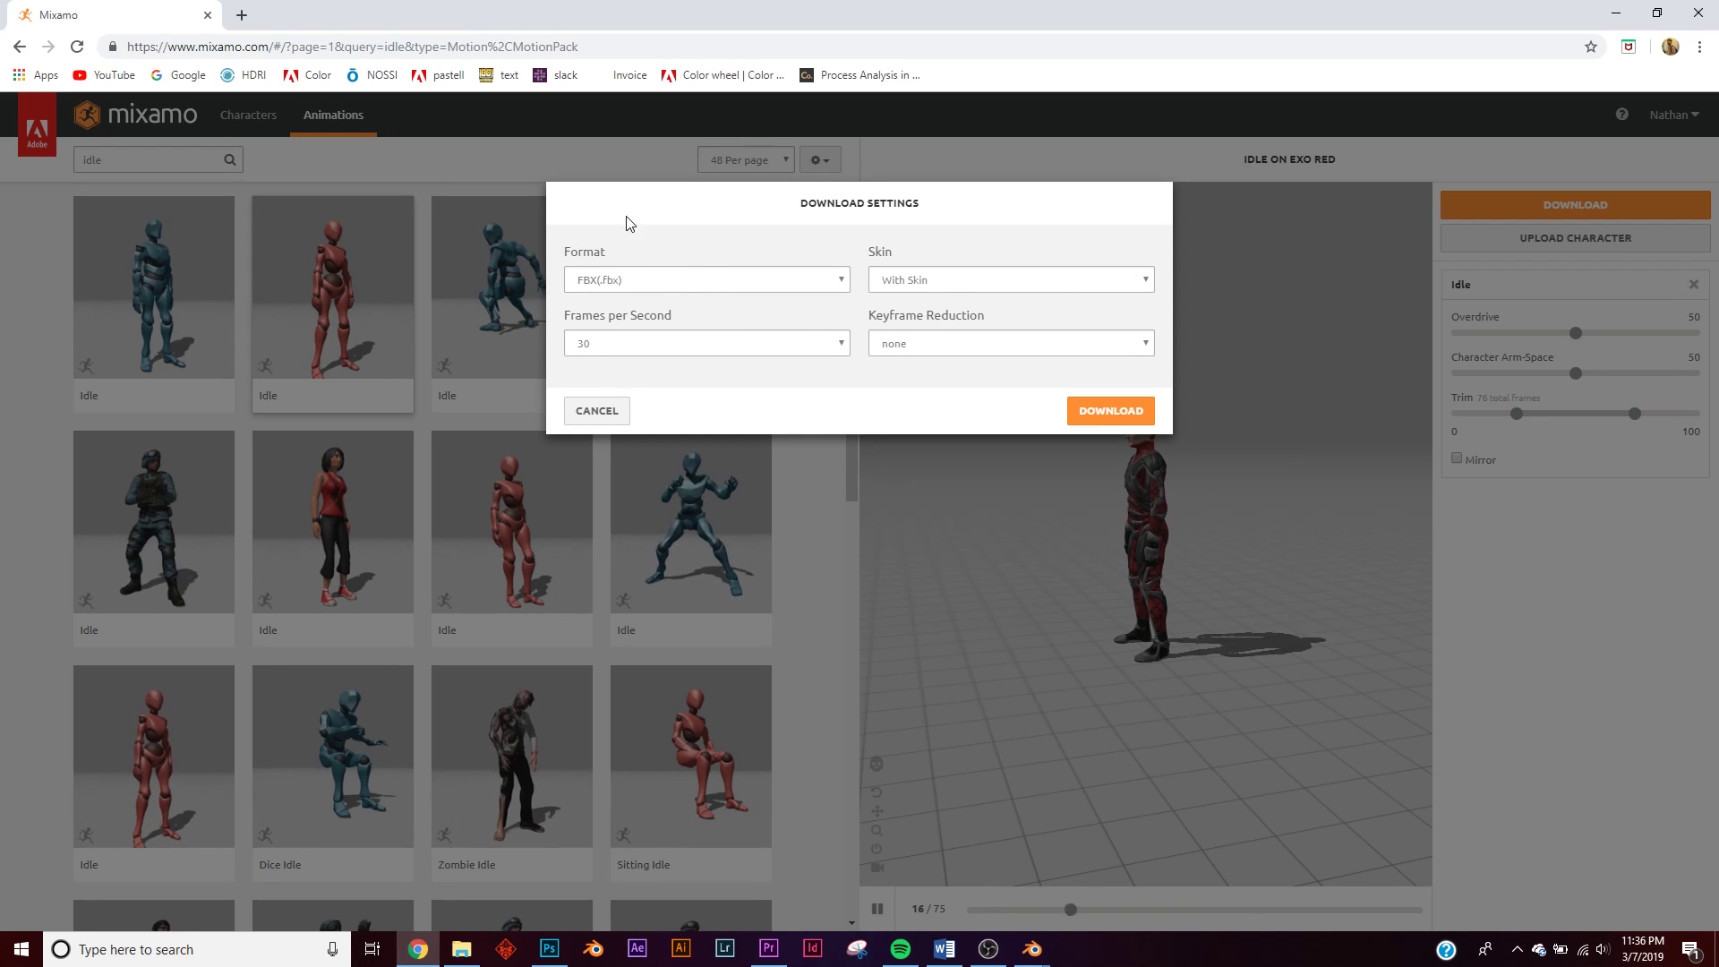
left_click(654, 347)
left_click(624, 369)
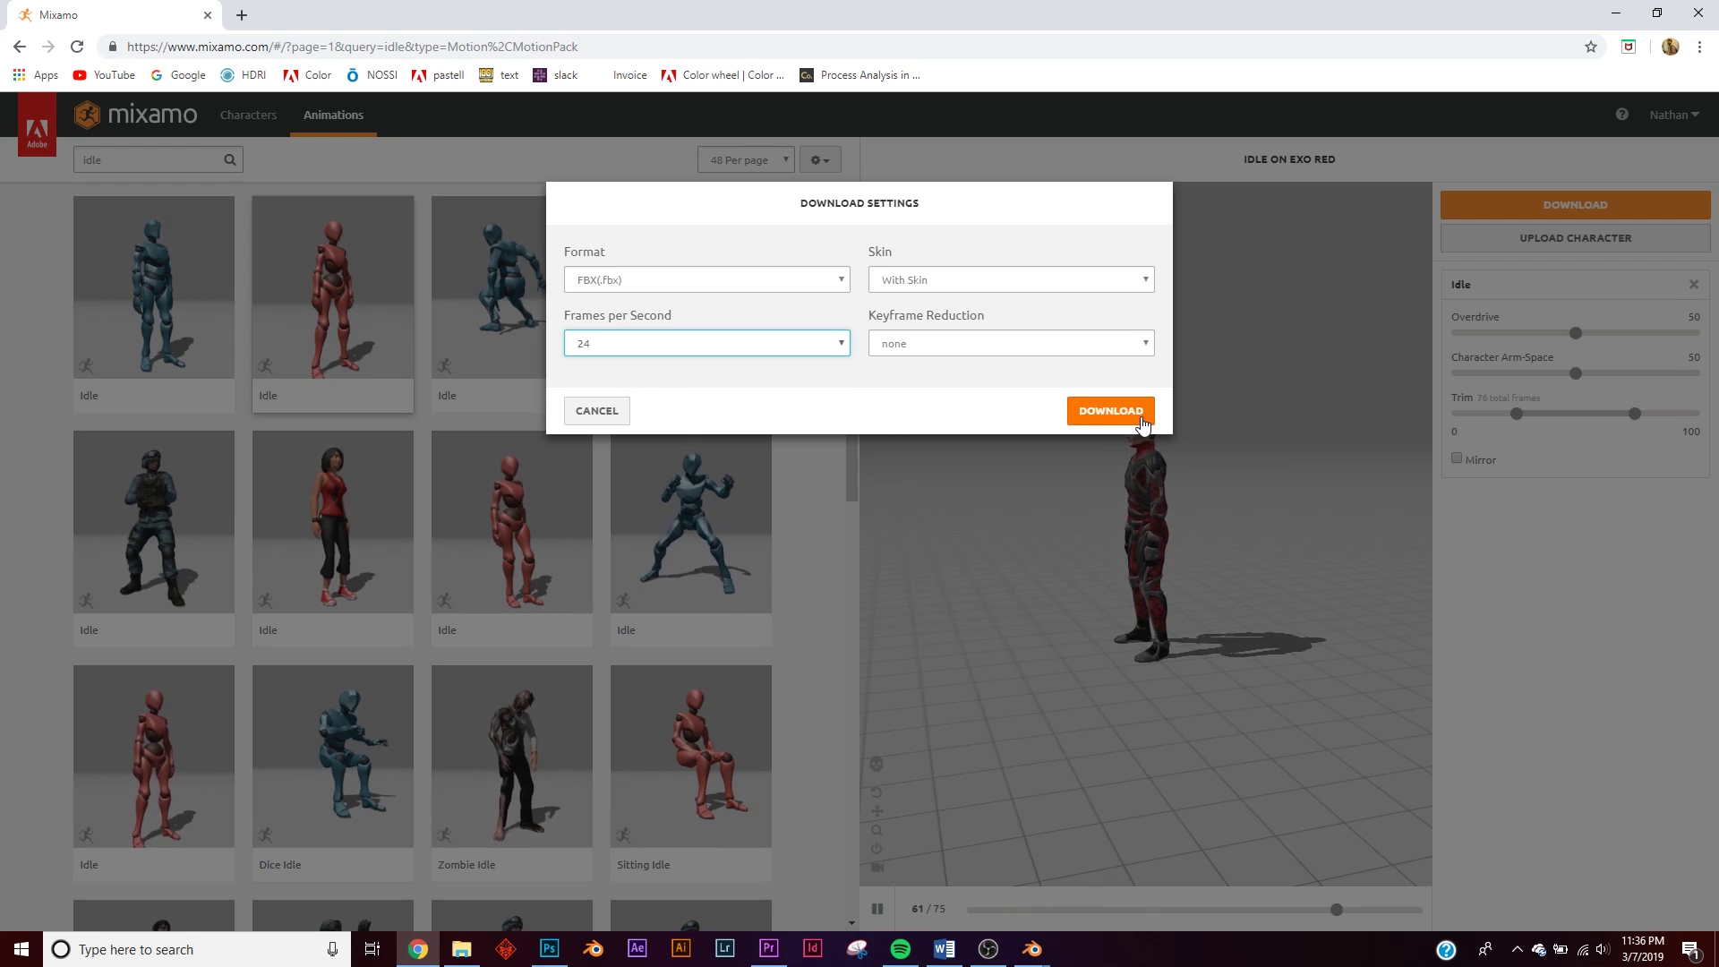
left_click(1110, 410)
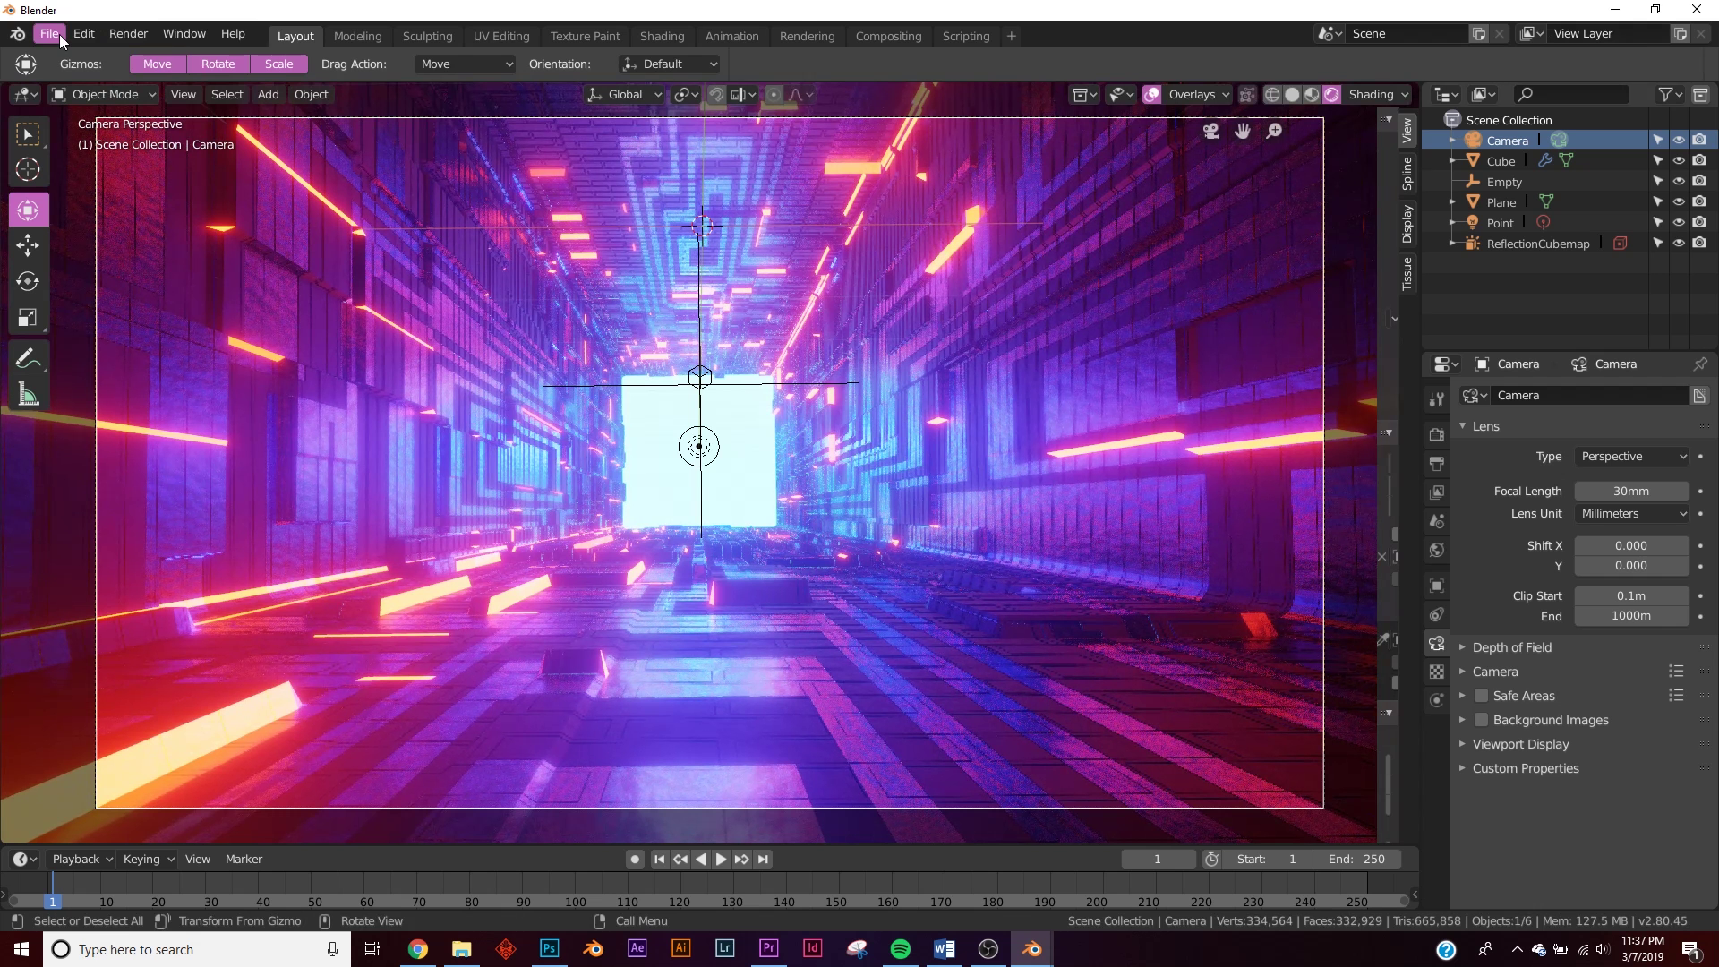
- In Blender, import the downloaded Exo Red character FBX into the tunnel scene
left_click(52, 35)
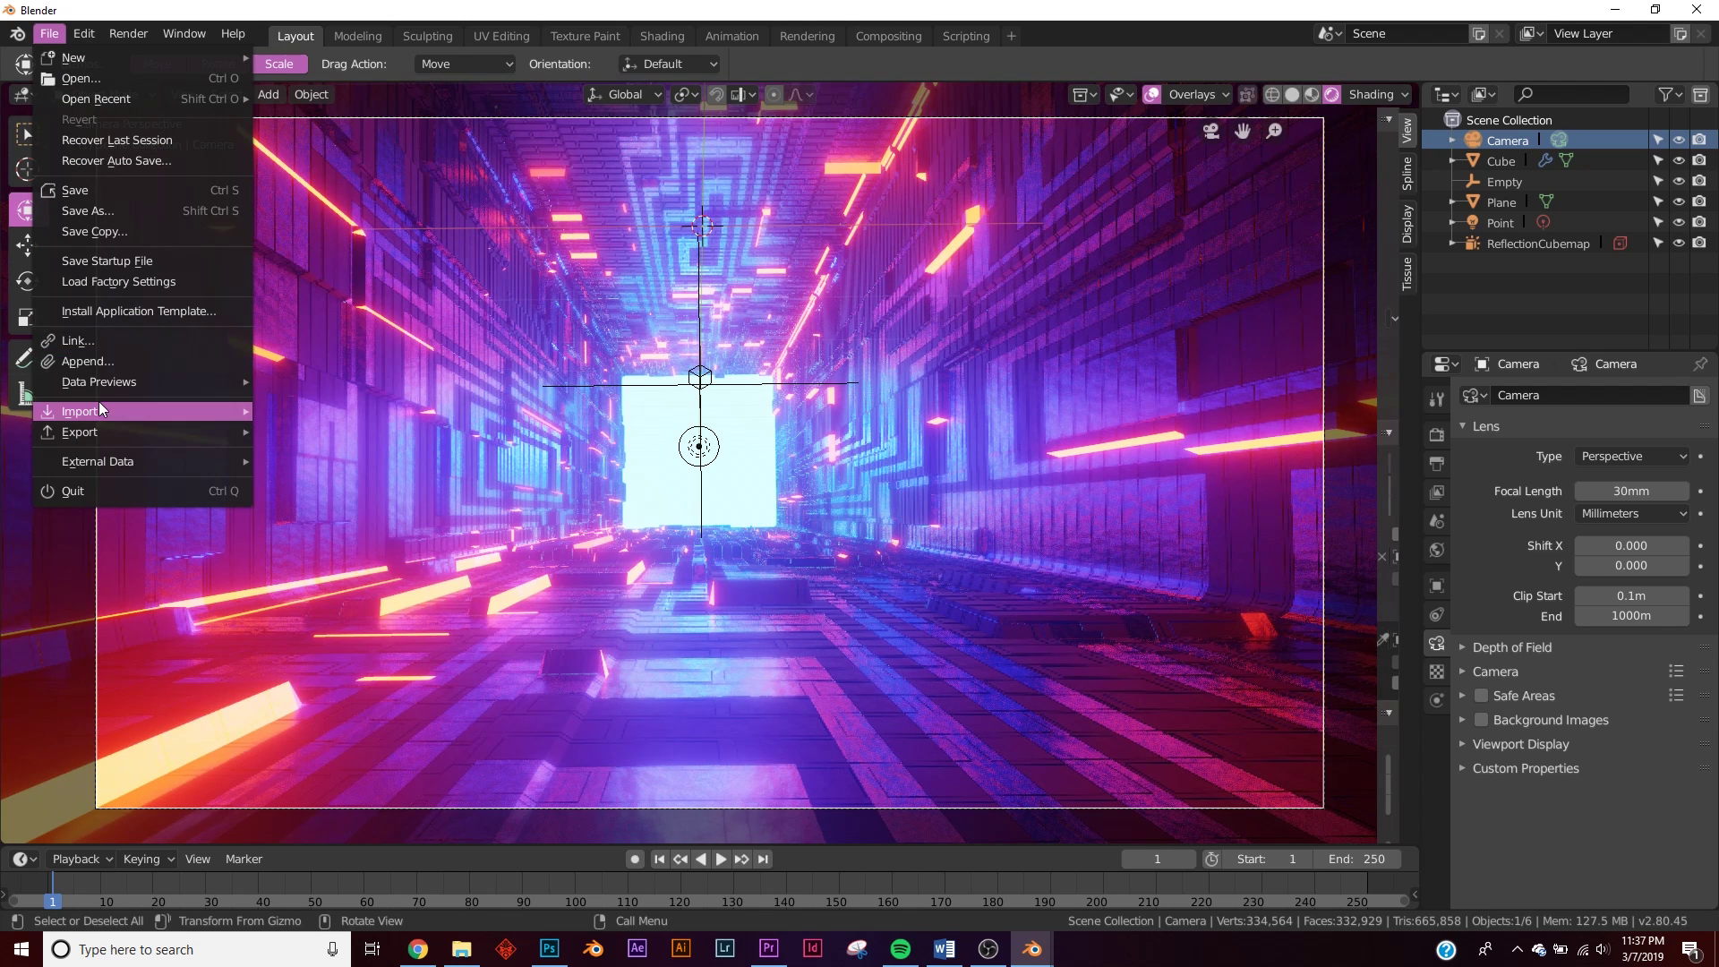
mouse_move(103, 410)
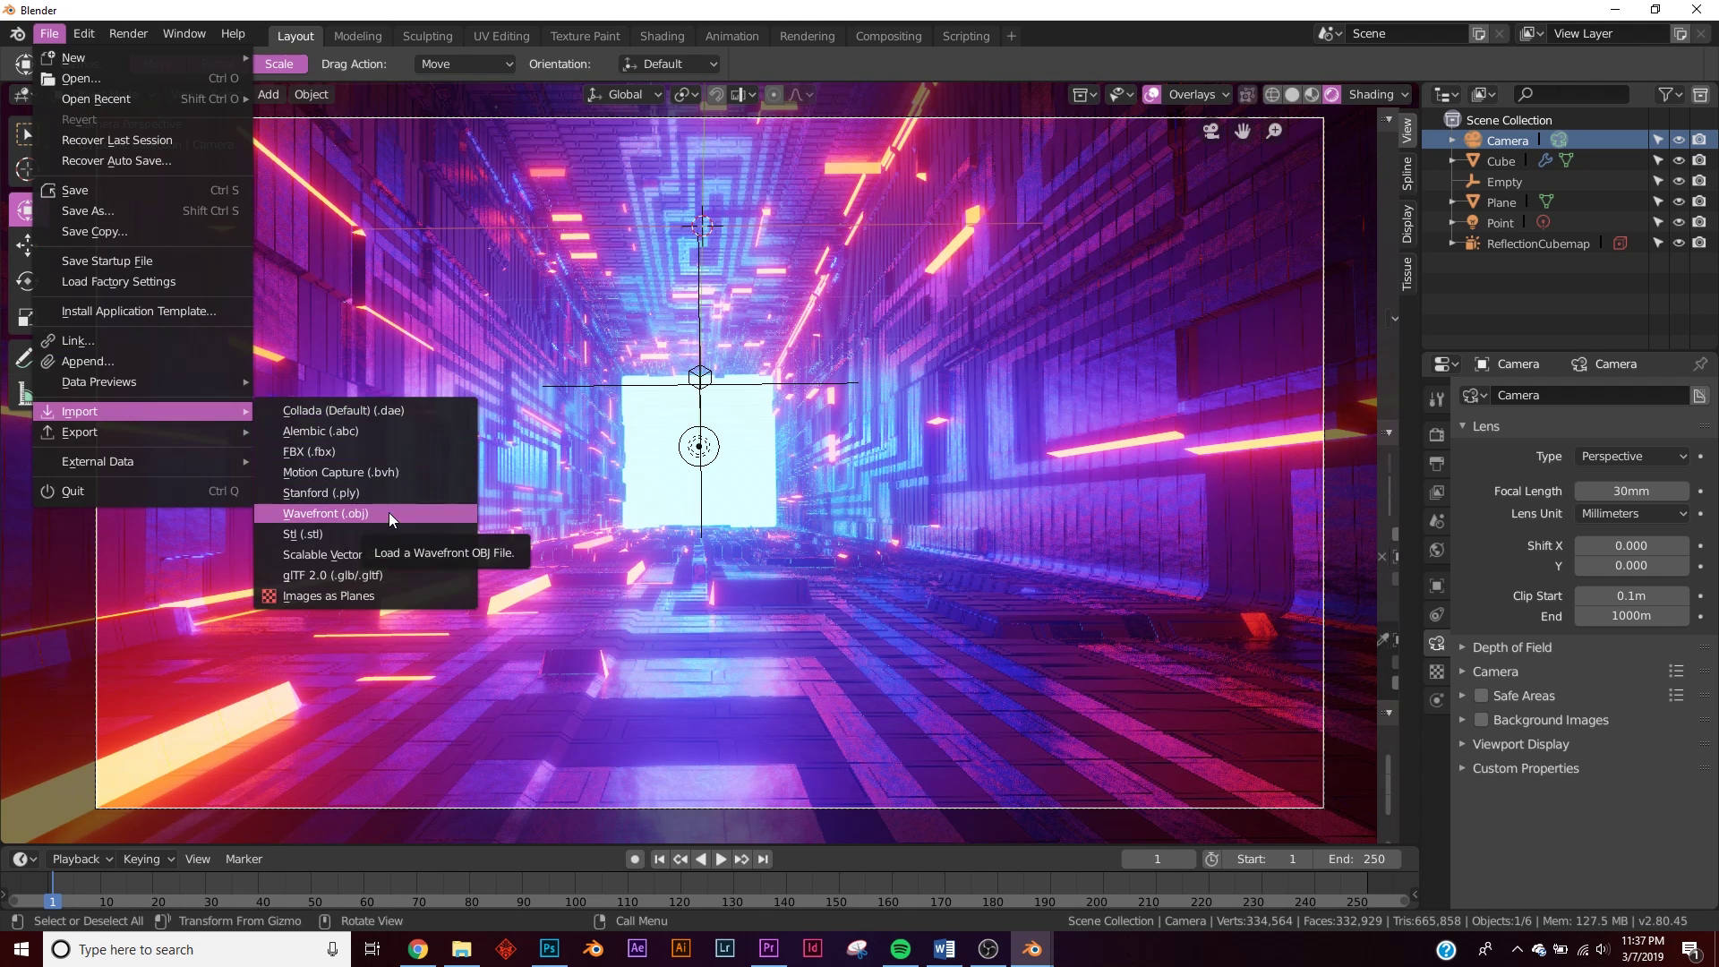
left_click(372, 451)
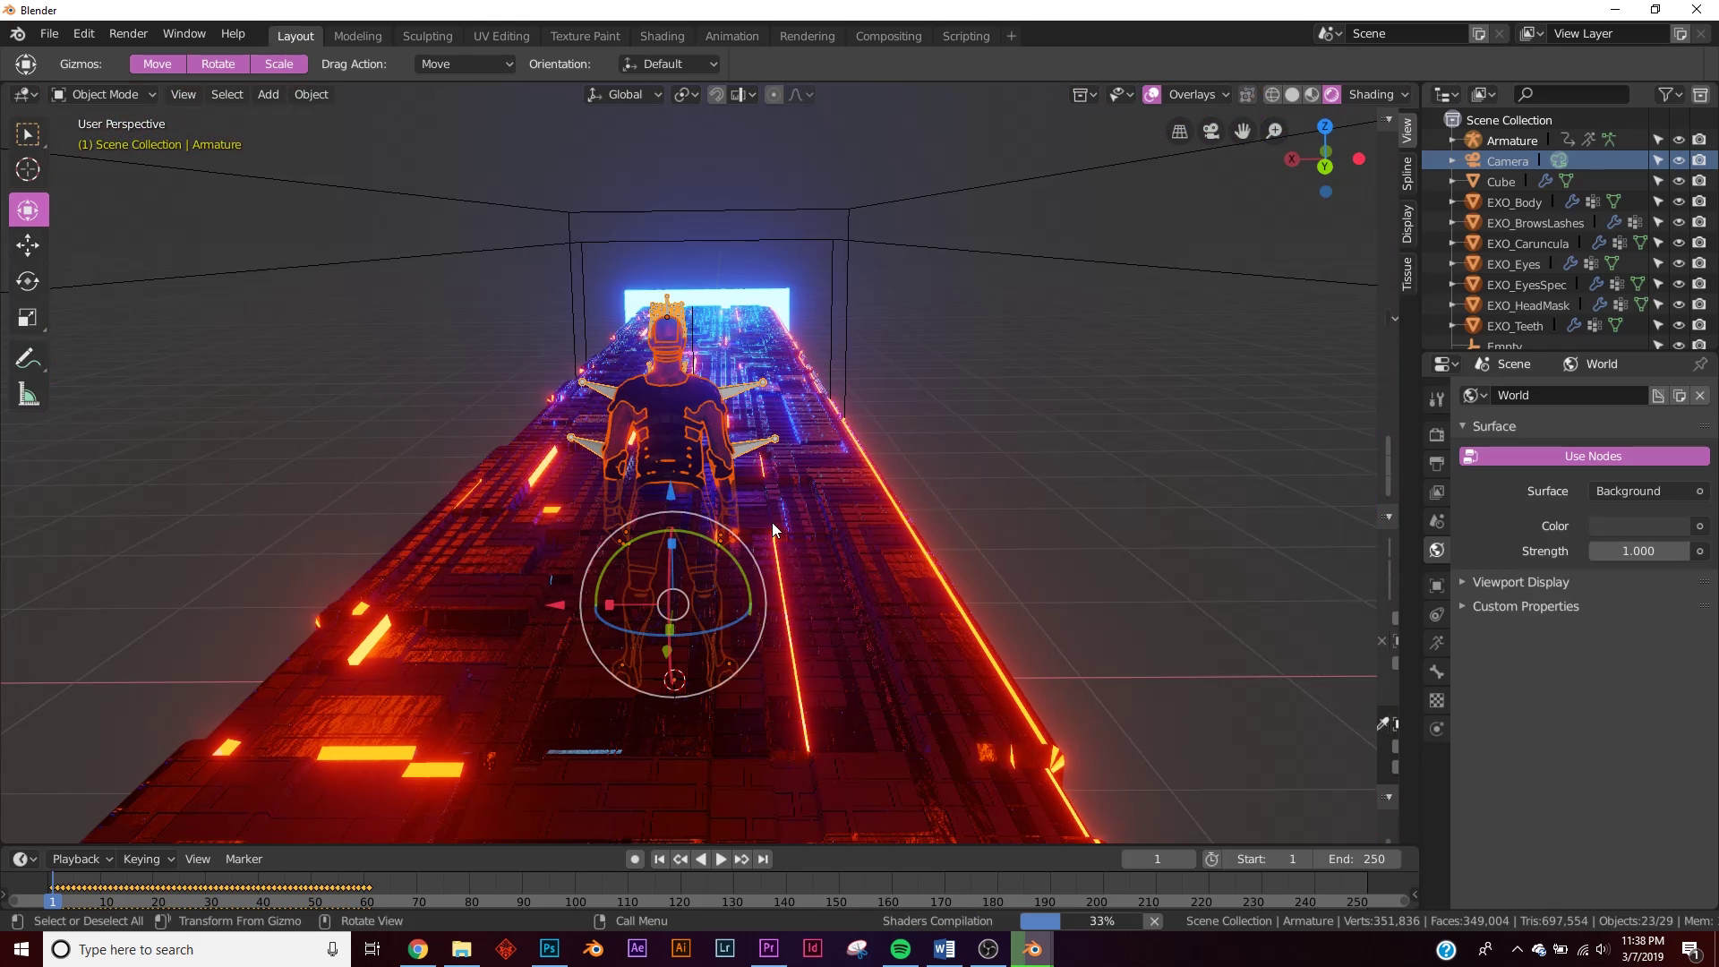
- Select the imported character's armature and move it into the tunnel in the camera view
left_click(1524, 142)
middle_click_drag(1361, 260, 1174, 357)
left_click_drag(1050, 374, 1058, 464)
key("KP_0")
left_click_drag(709, 255, 711, 525)
- Resize and reposition the armature in front of the glowing plane, and scale it down to about 0.85
key("s")
key("g")
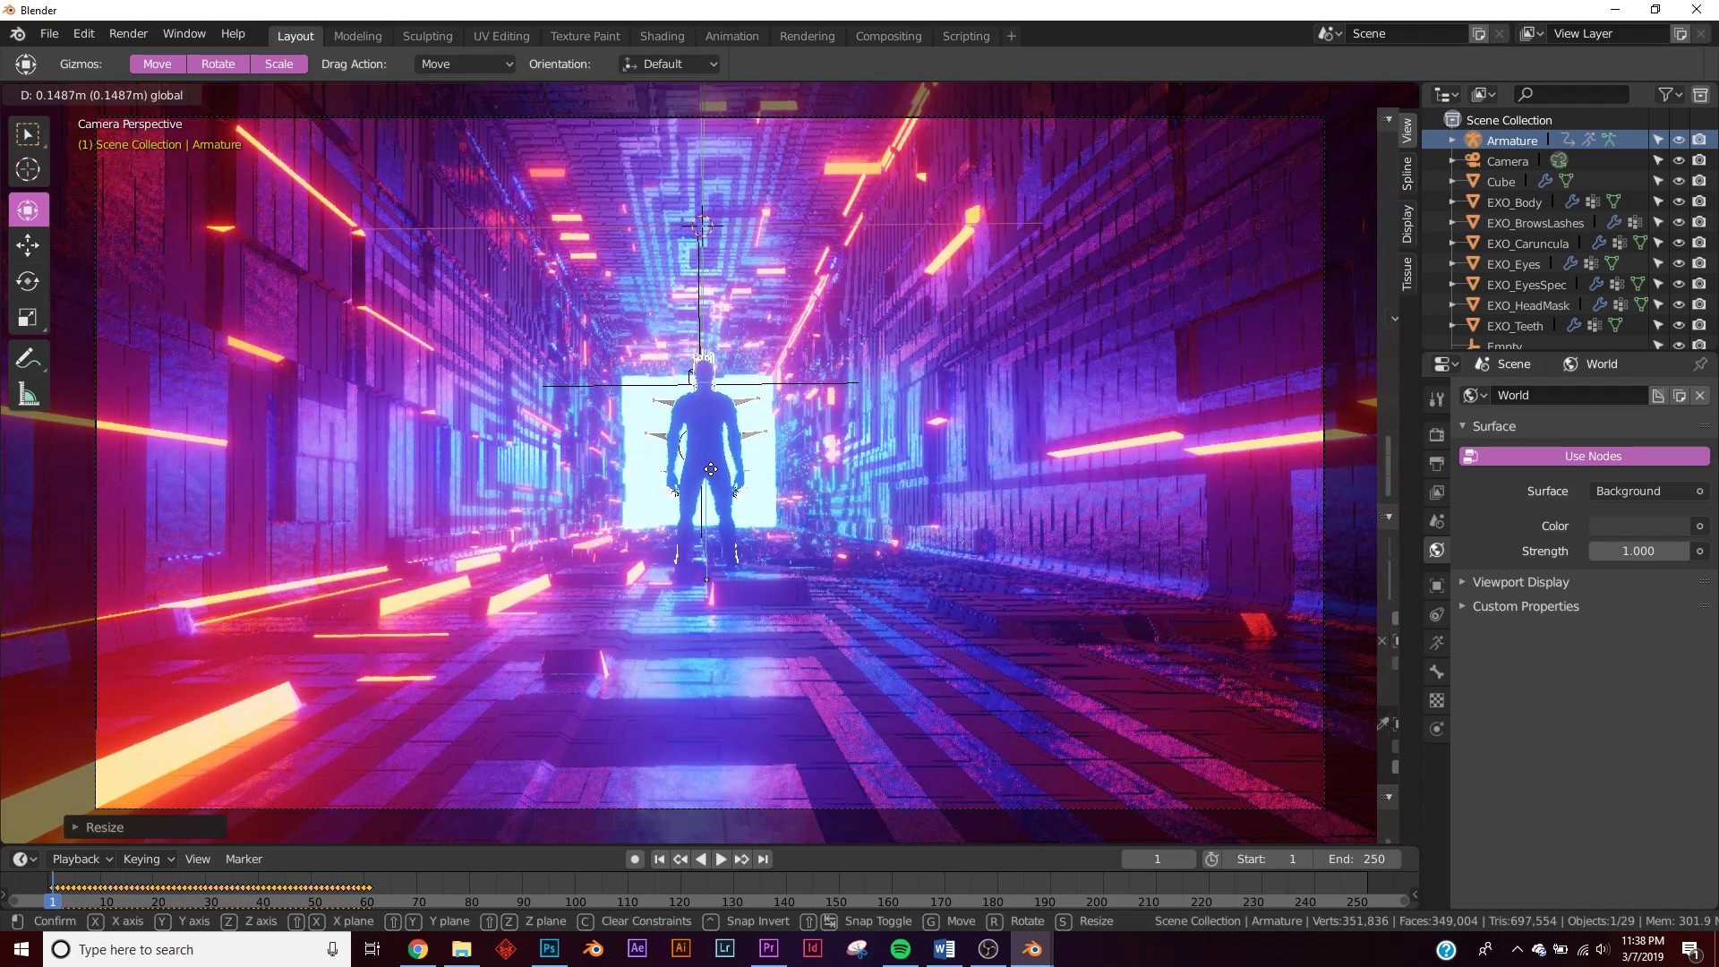
left_click(750, 361)
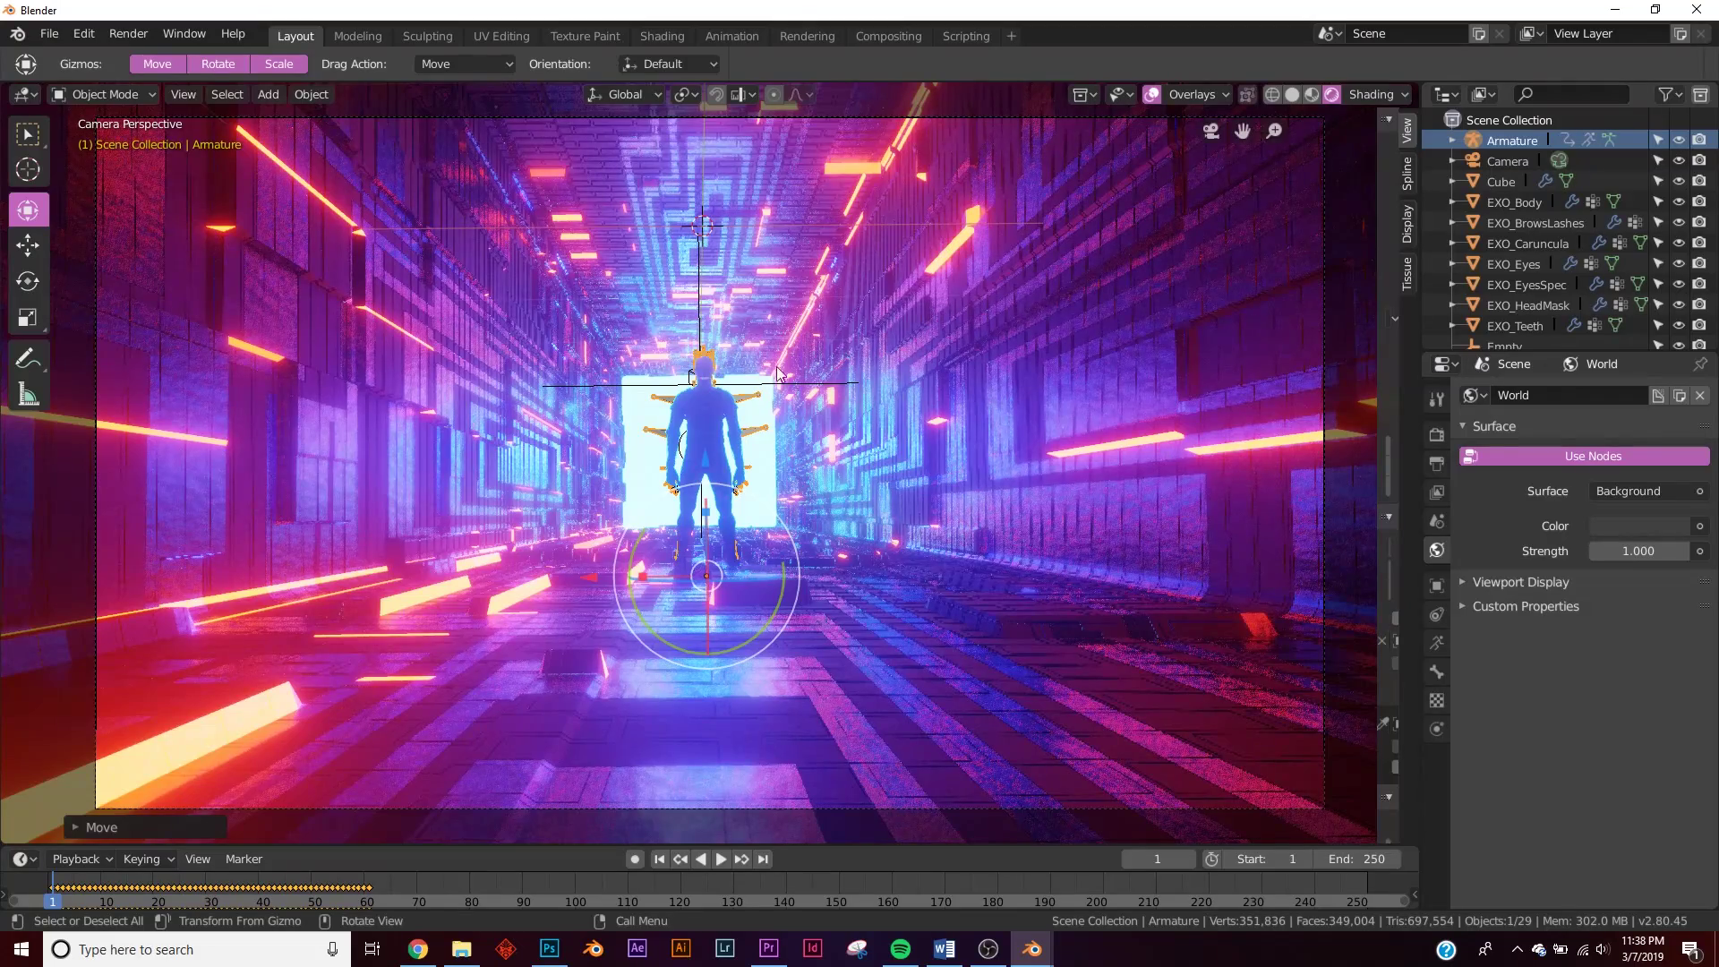
key("s")
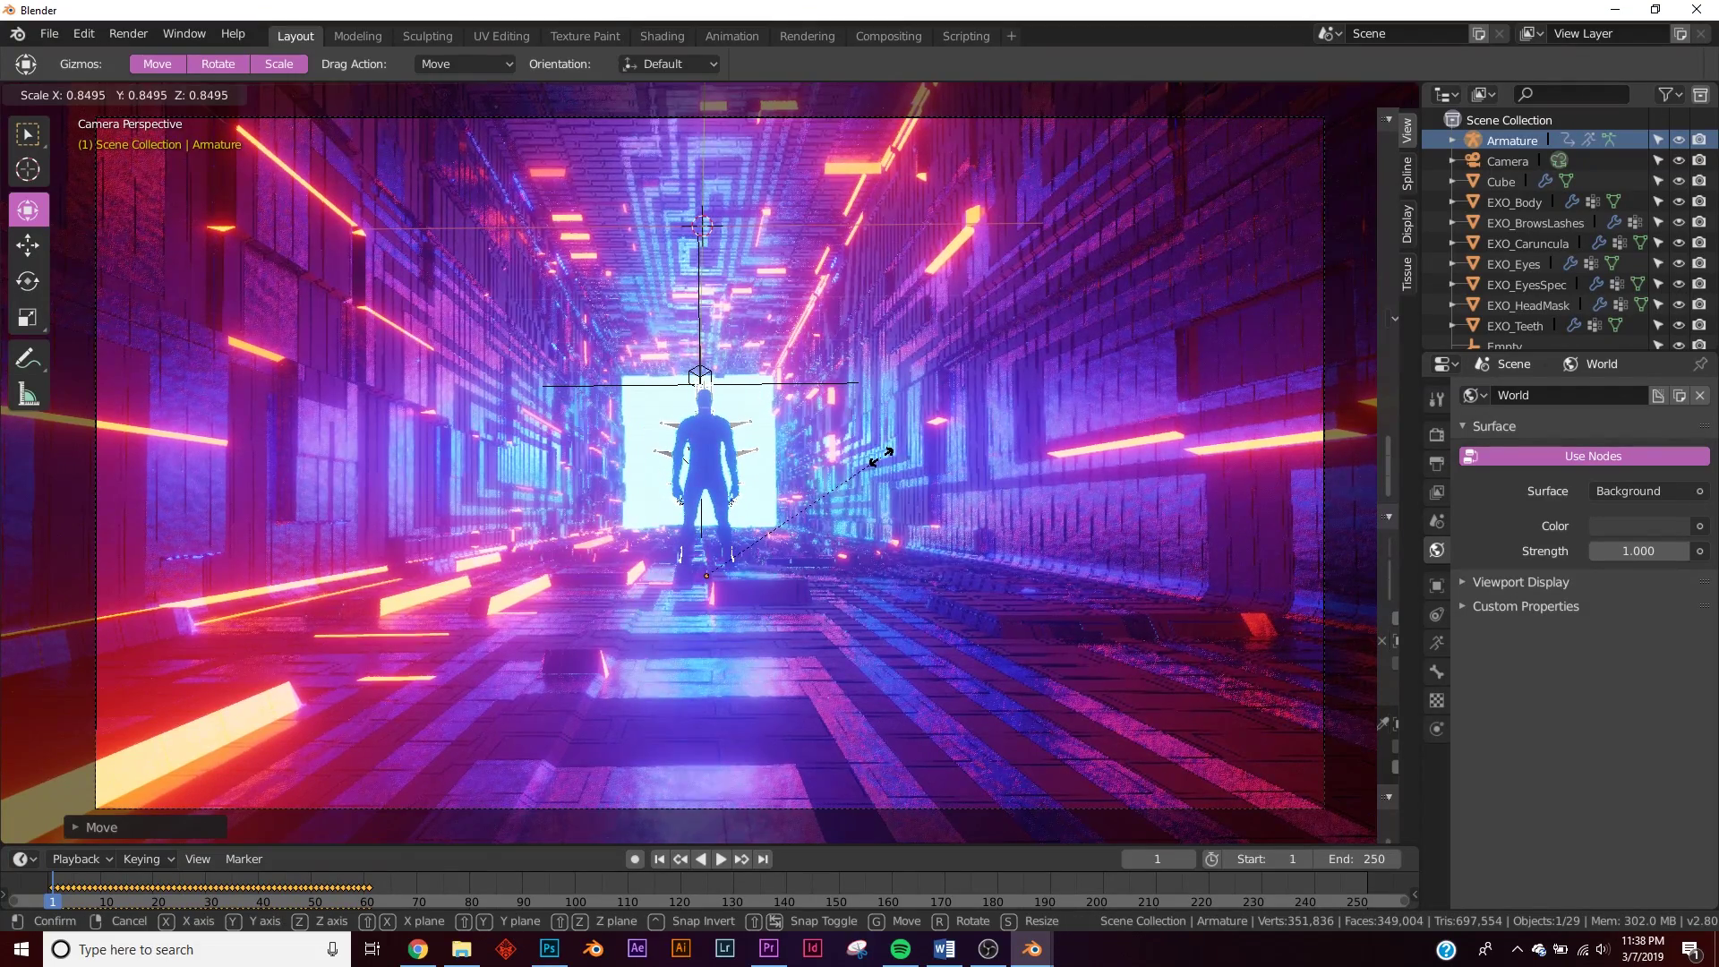
left_click(873, 422)
left_click(750, 432)
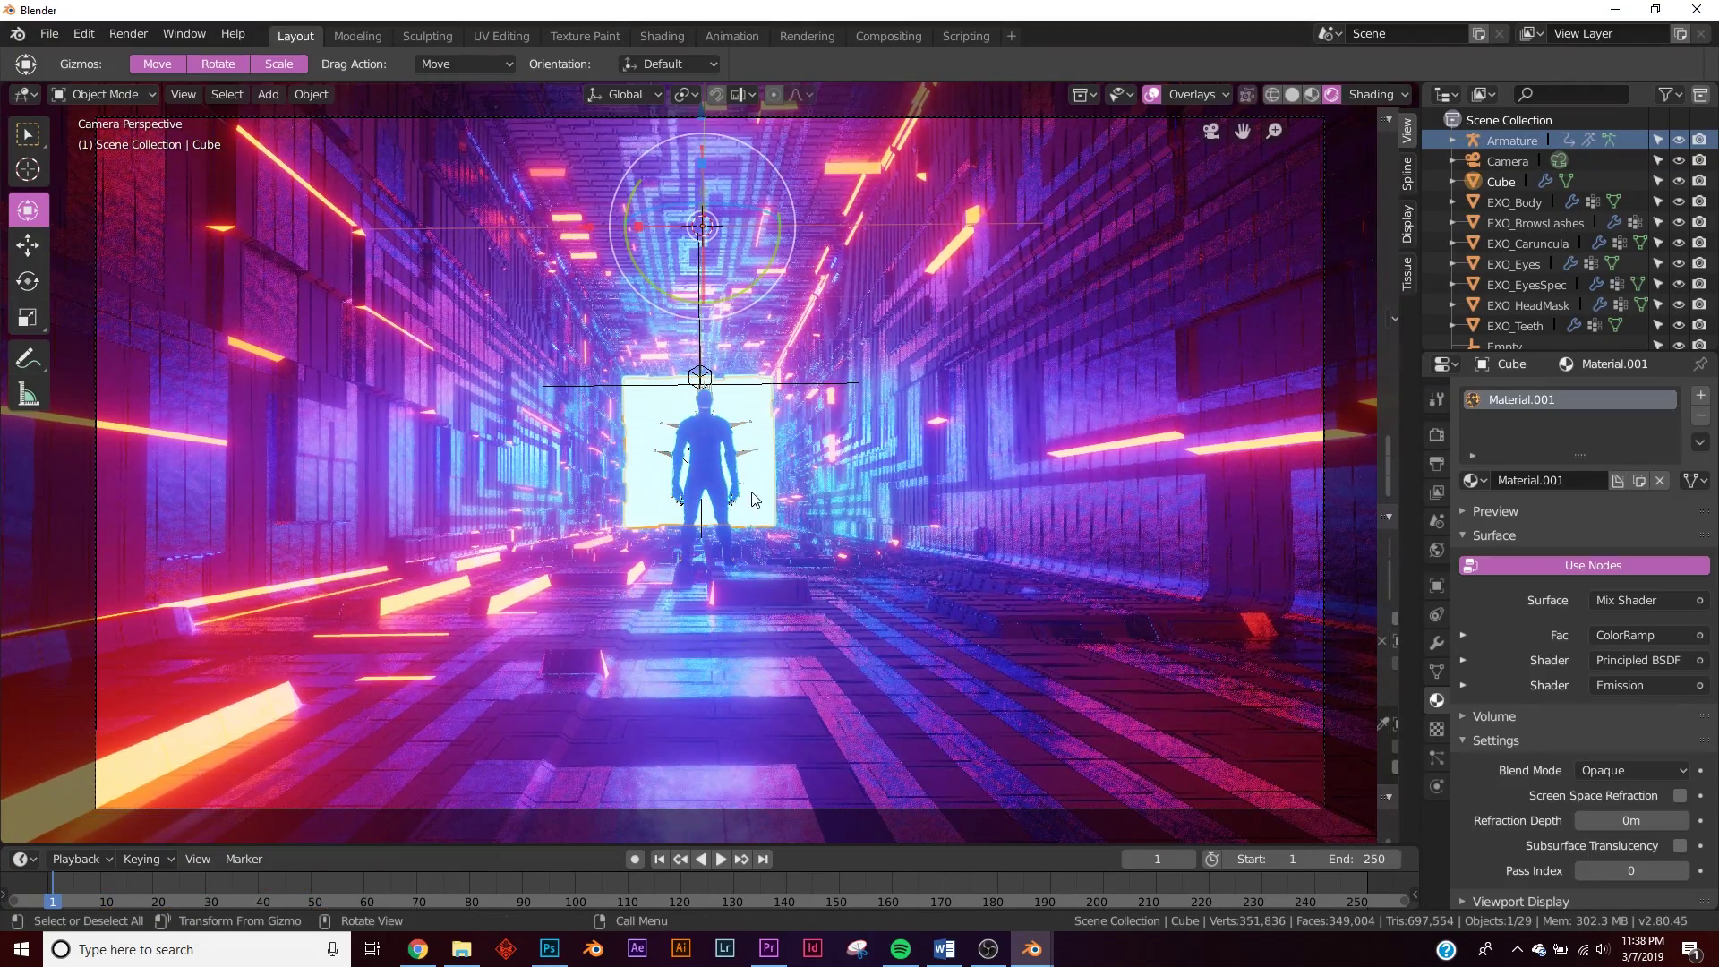
- Select the character's armature and shift it slightly sideways so the figure stands centred in front of the glowing plane
left_click(1496, 144)
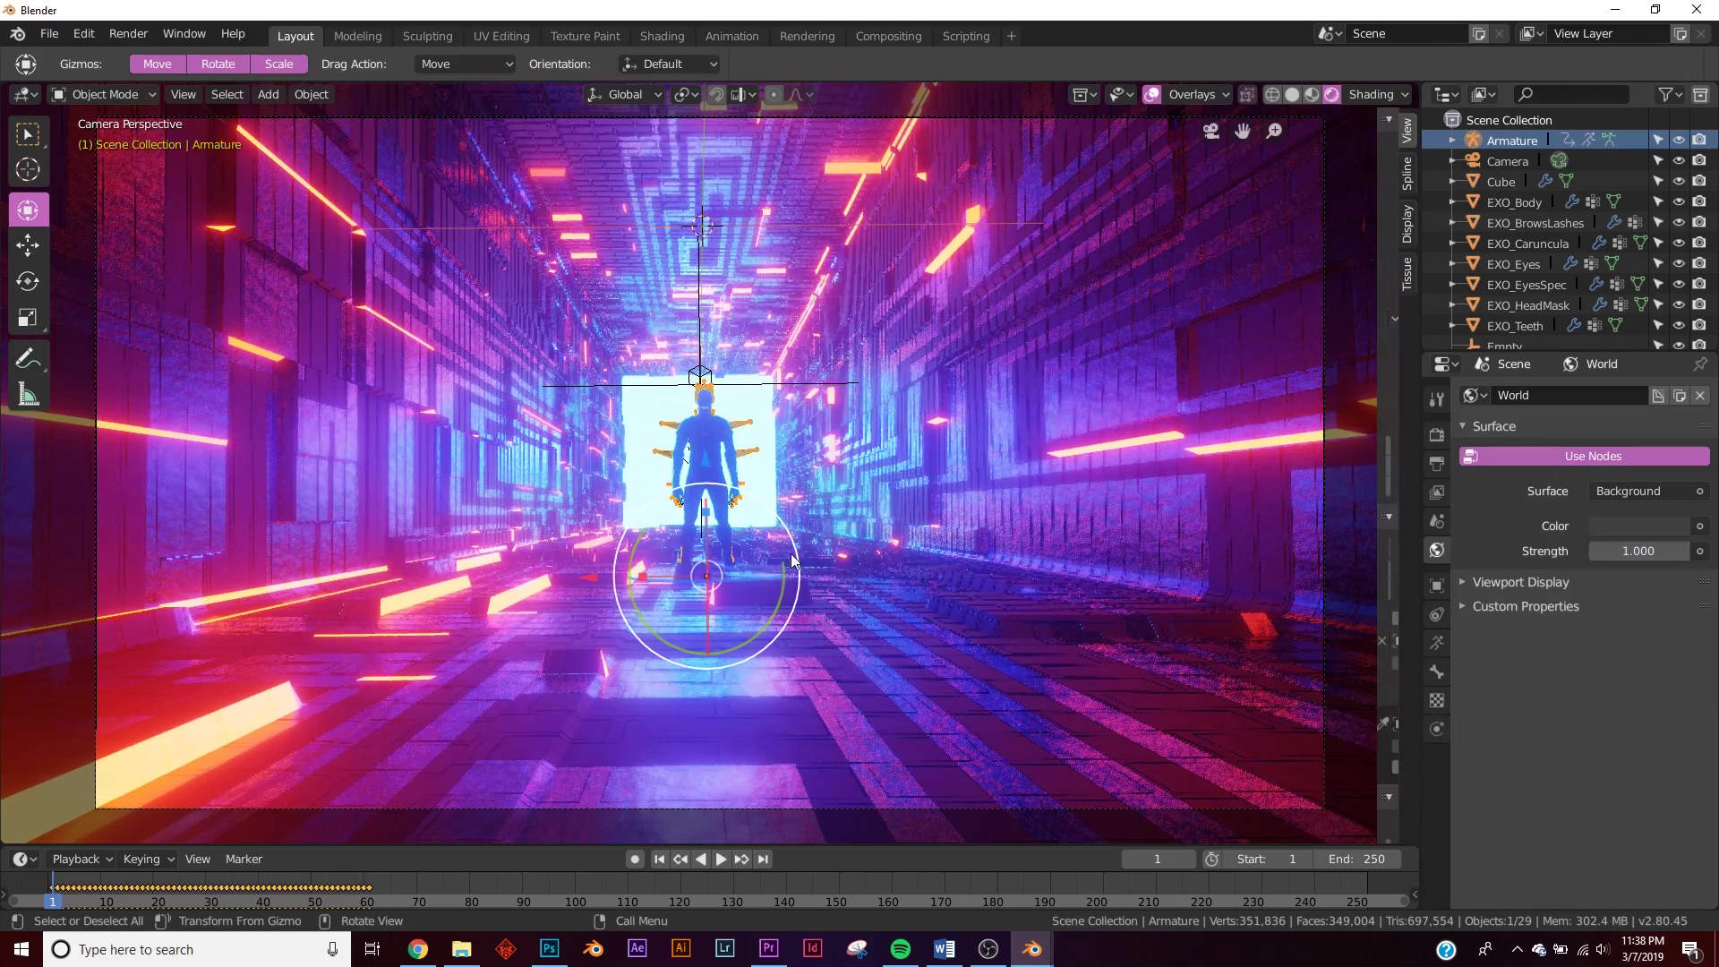
key("g")
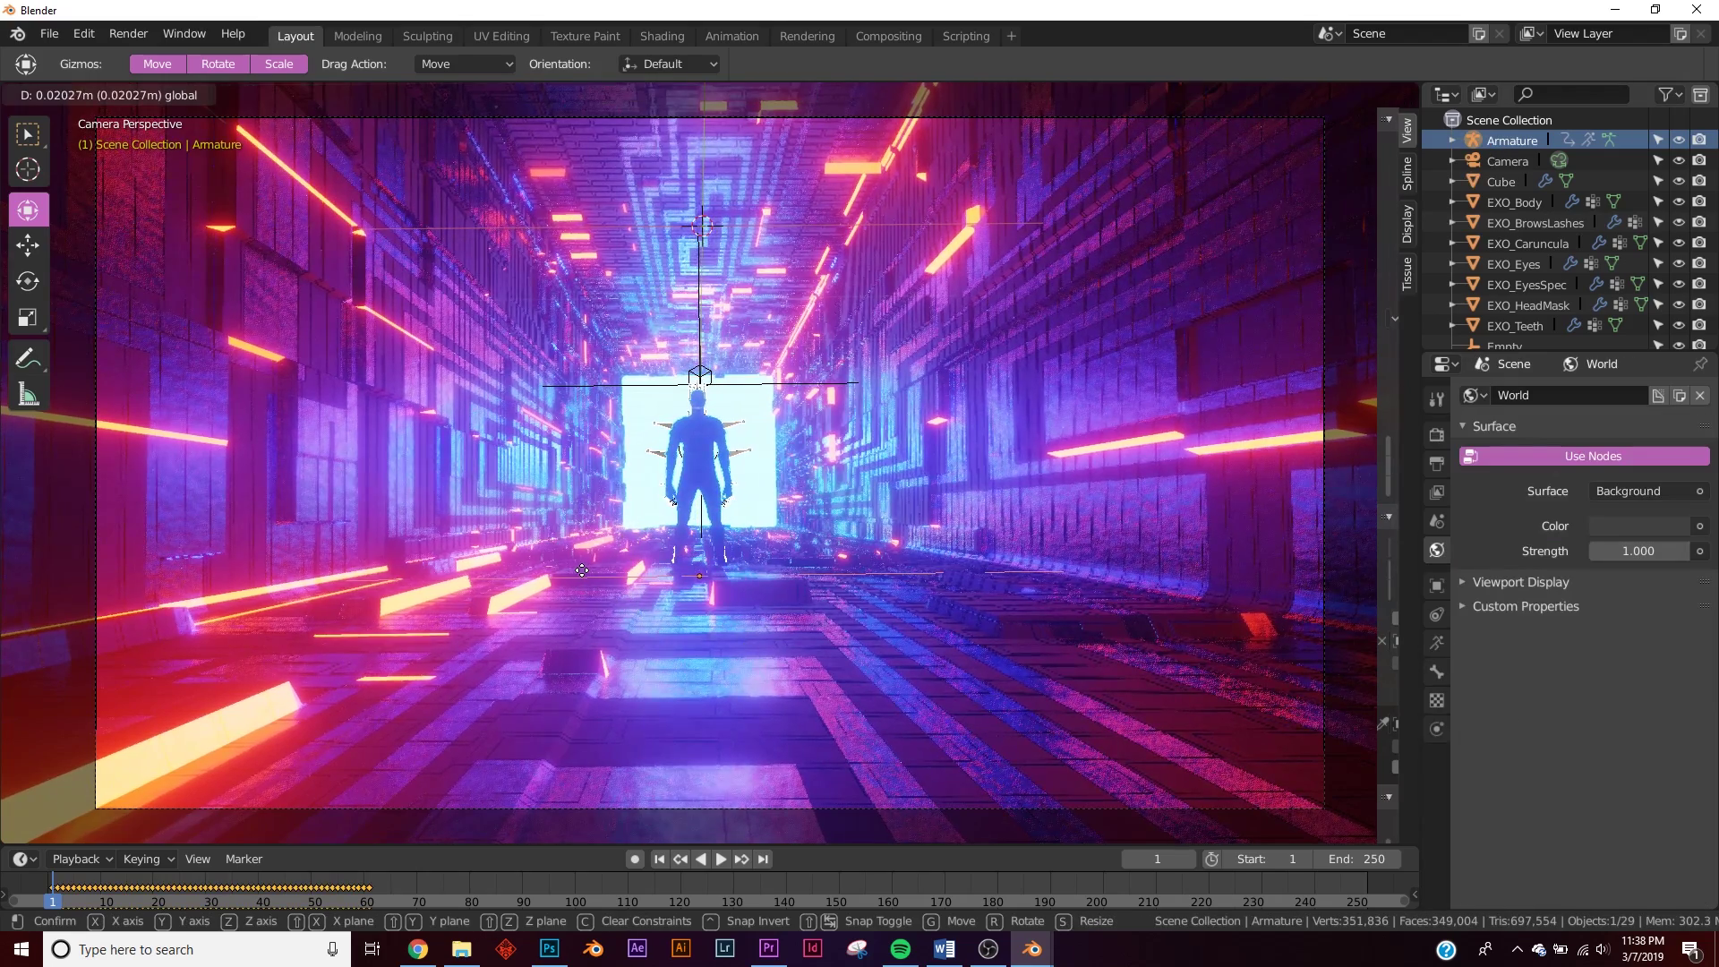
left_click(888, 314)
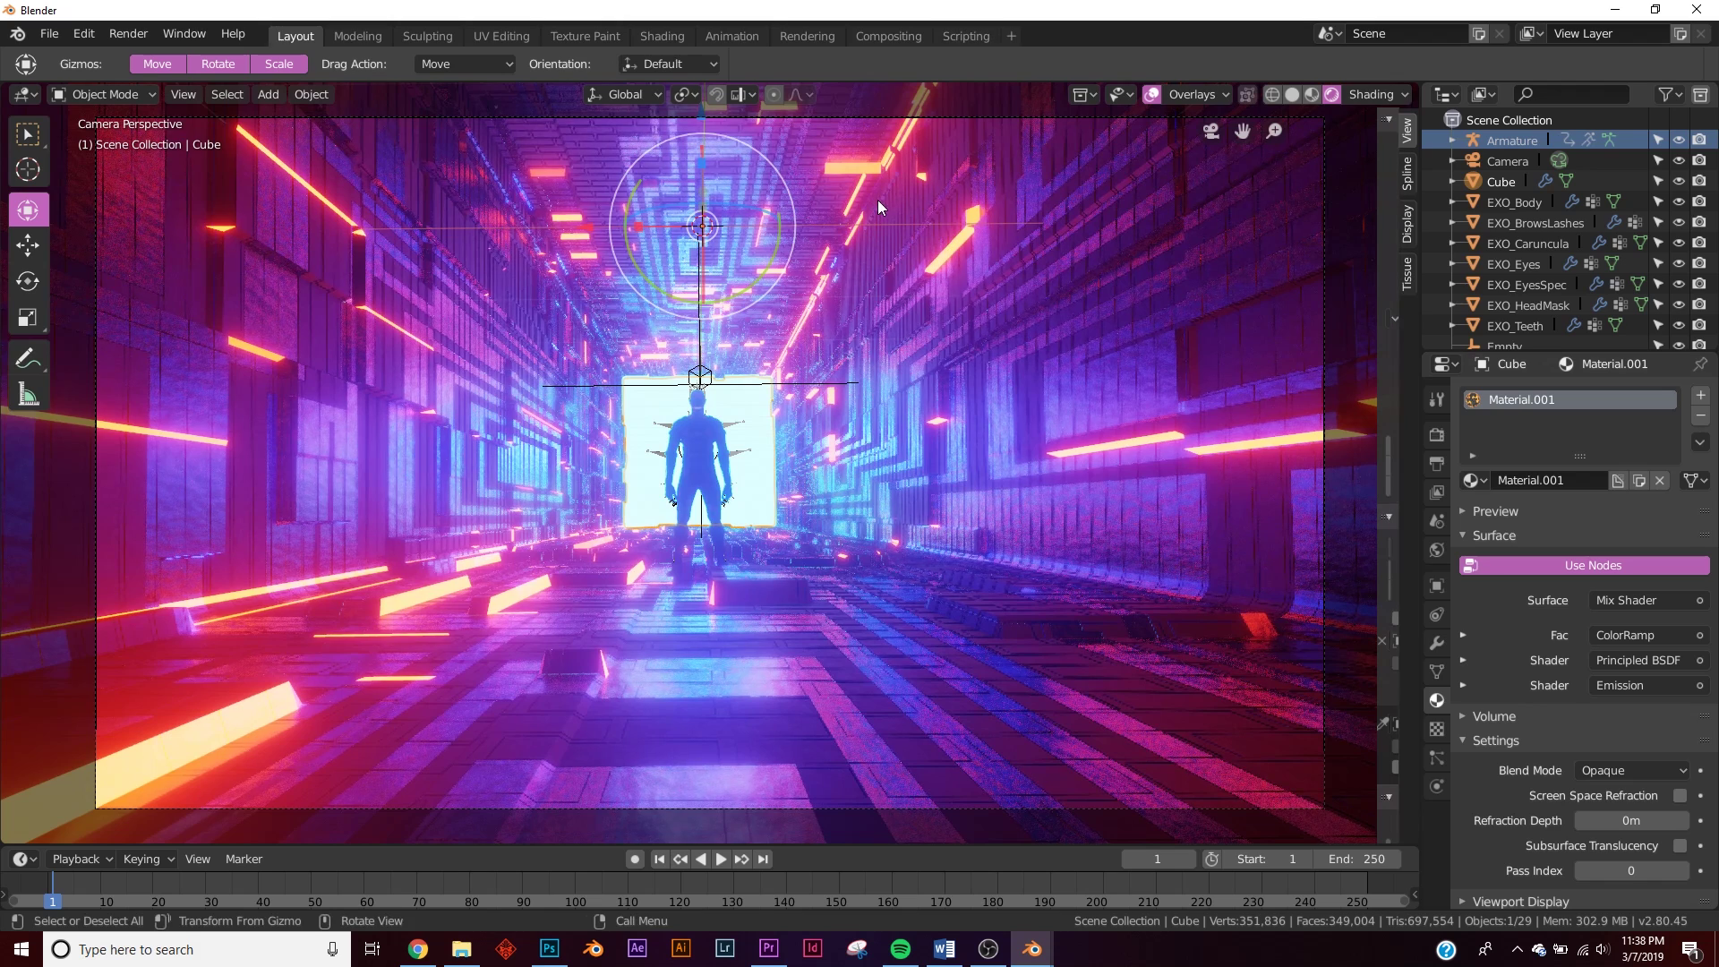
- In the render colour management, use the Filmic view transform with the Very High Contrast look and lower the gamma to about 0.807
left_click(1436, 438)
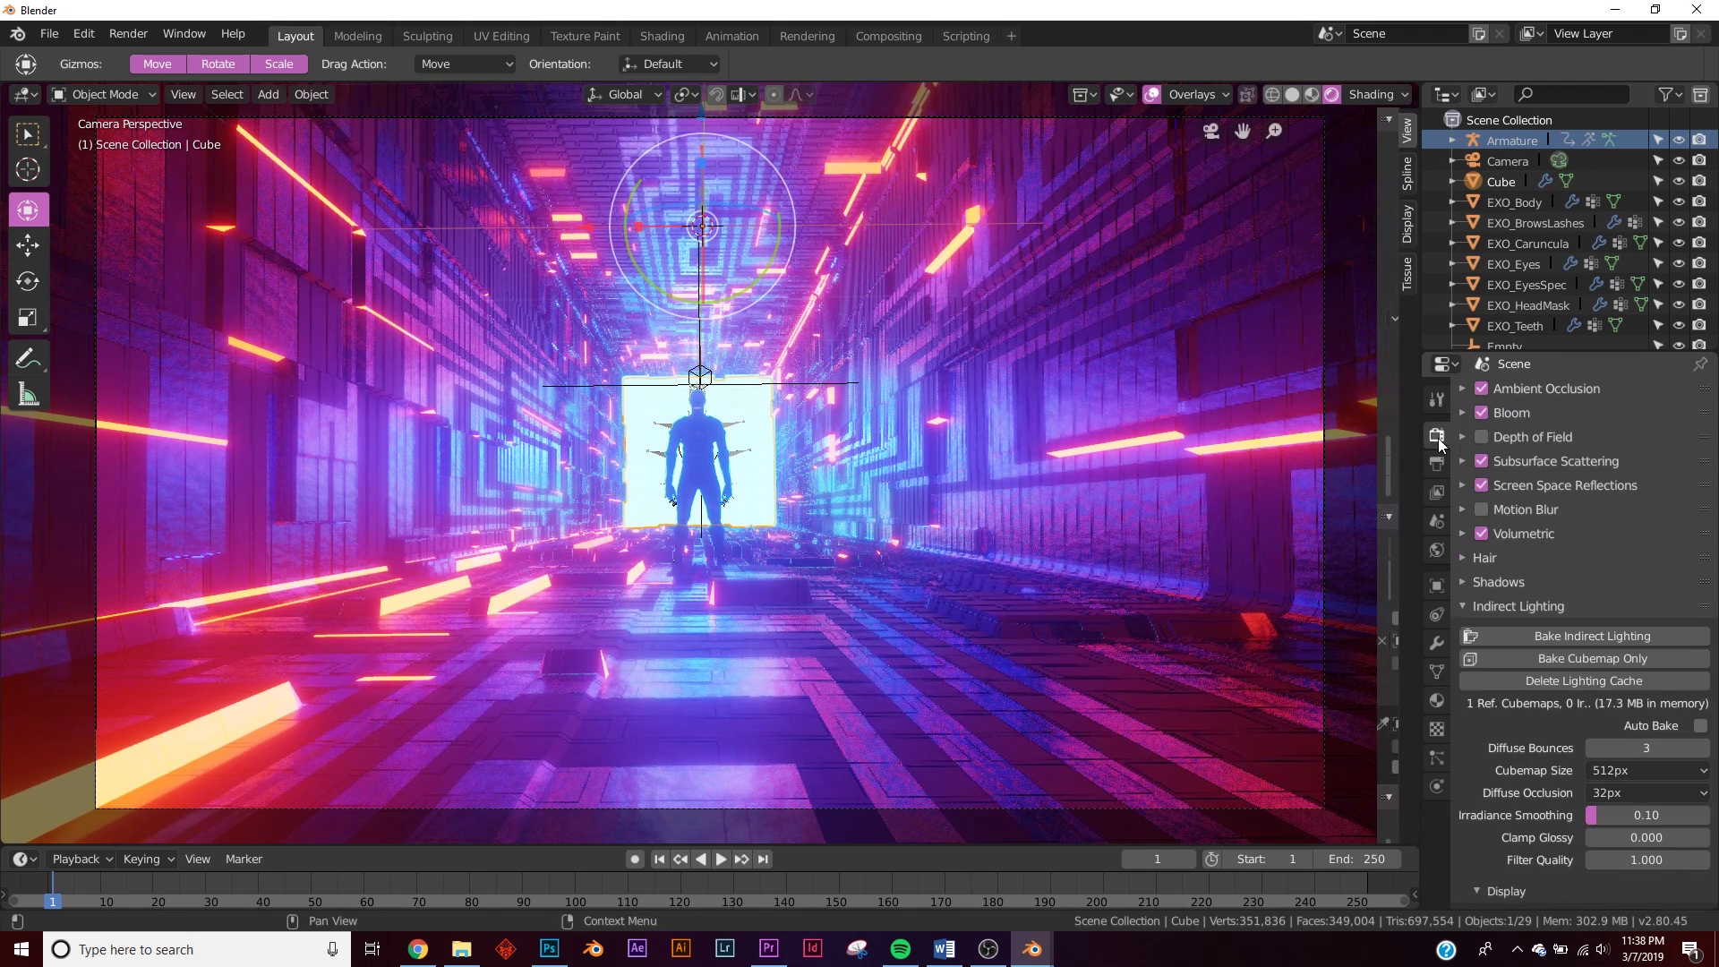
scroll(1615, 564, "down", 5)
left_click(1551, 850)
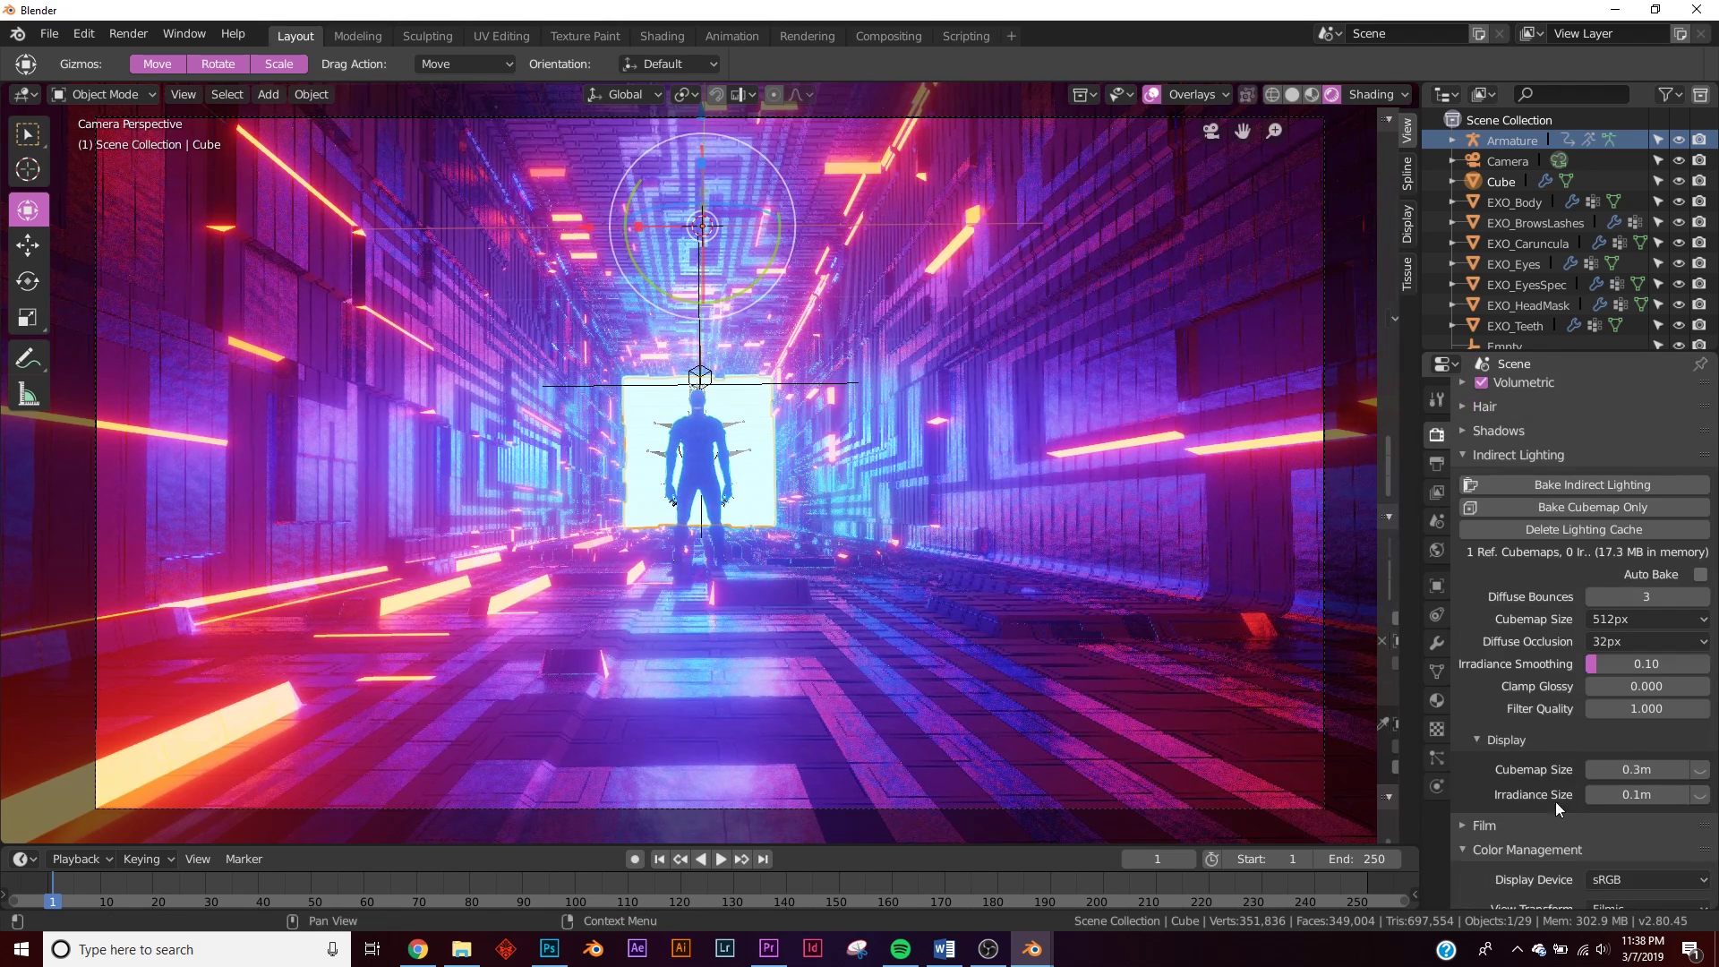
scroll(1555, 802, "down", 5)
left_click(1642, 722)
left_click(1614, 722)
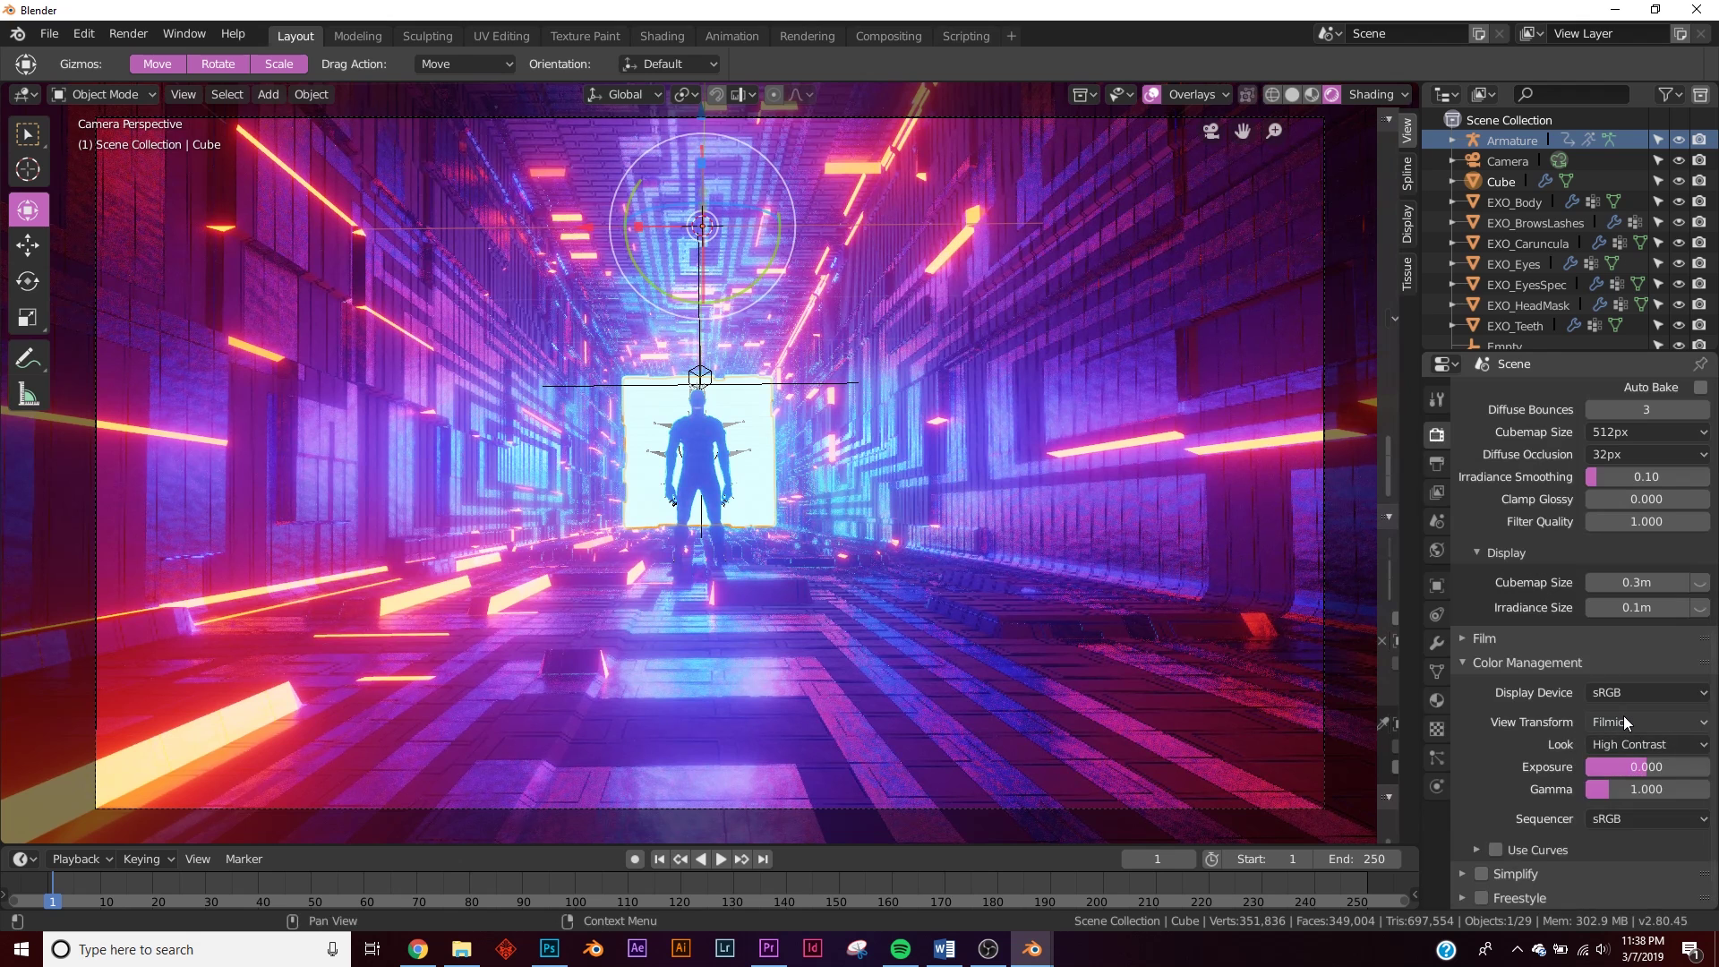
left_click(1624, 717)
left_click(1624, 716)
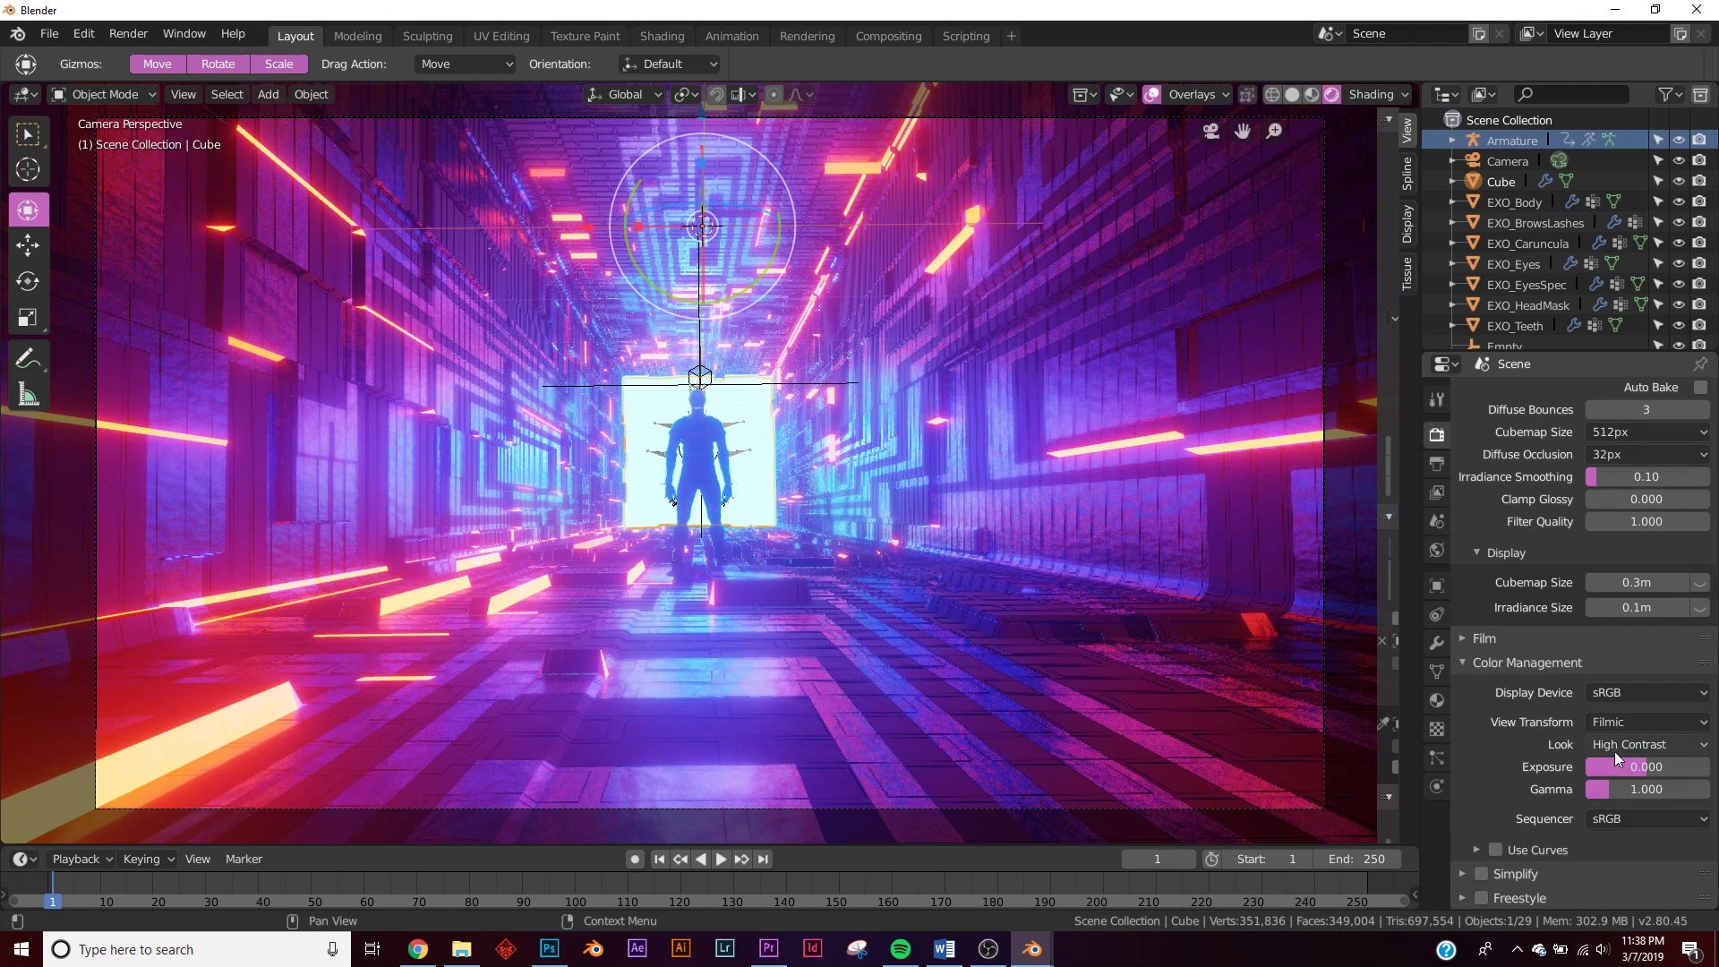
left_click(1631, 745)
left_click(1597, 698)
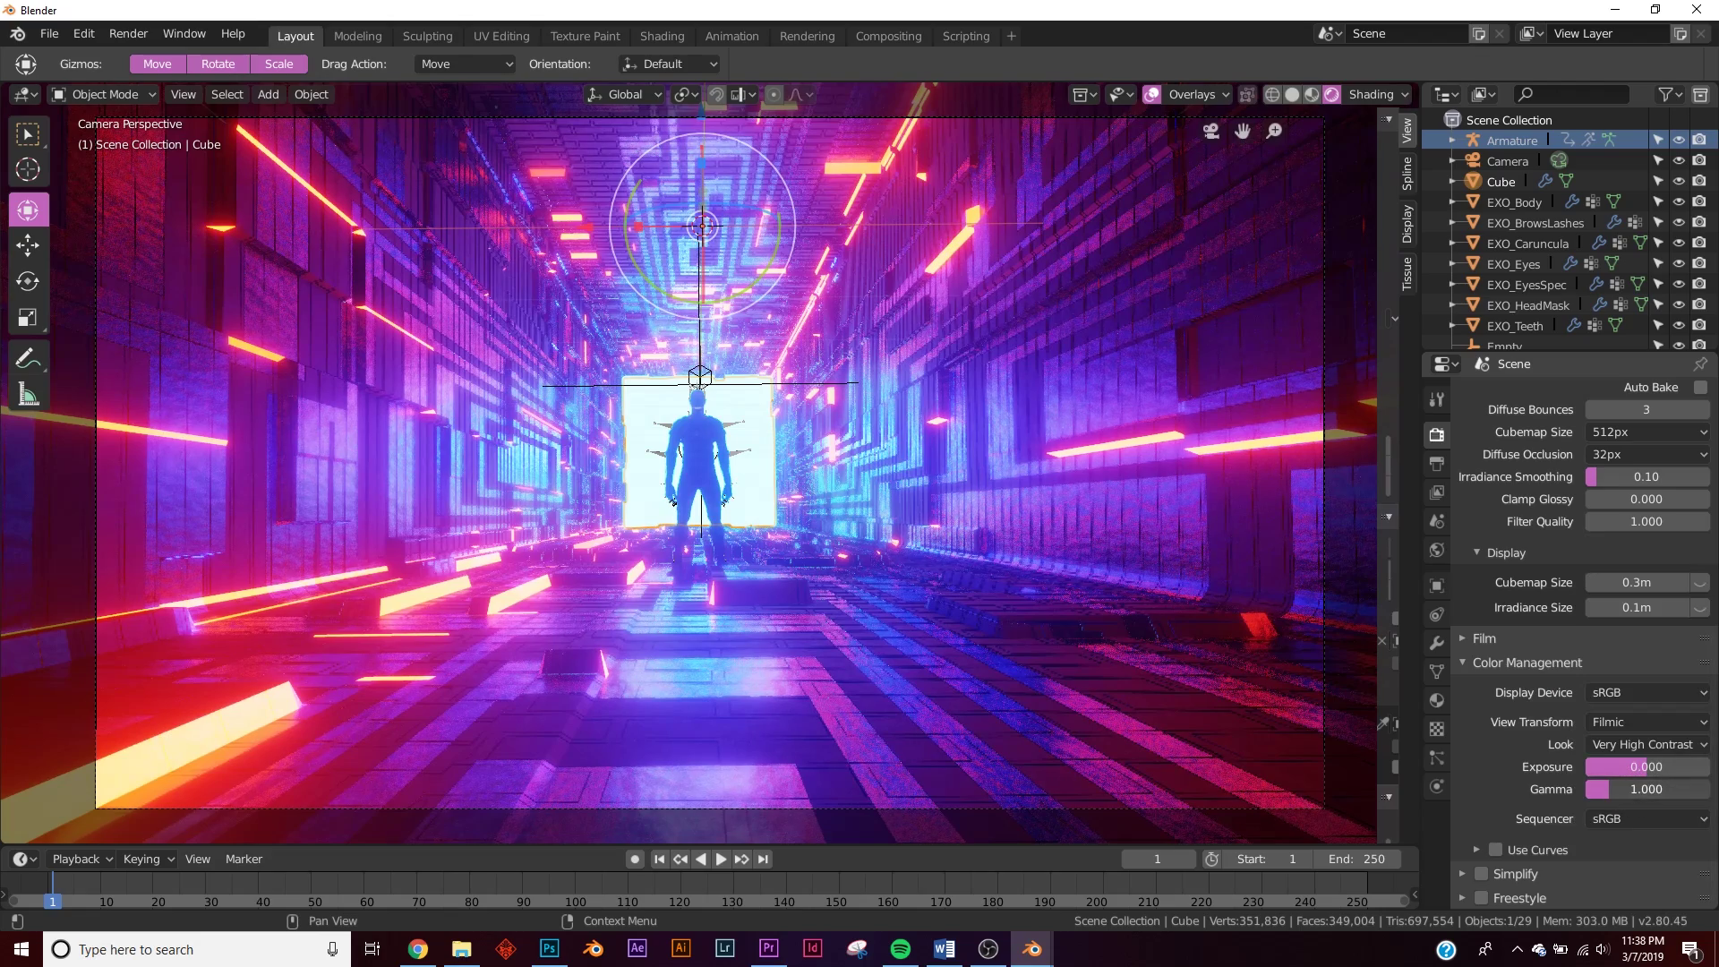
left_click_drag(1646, 789, 1640, 789)
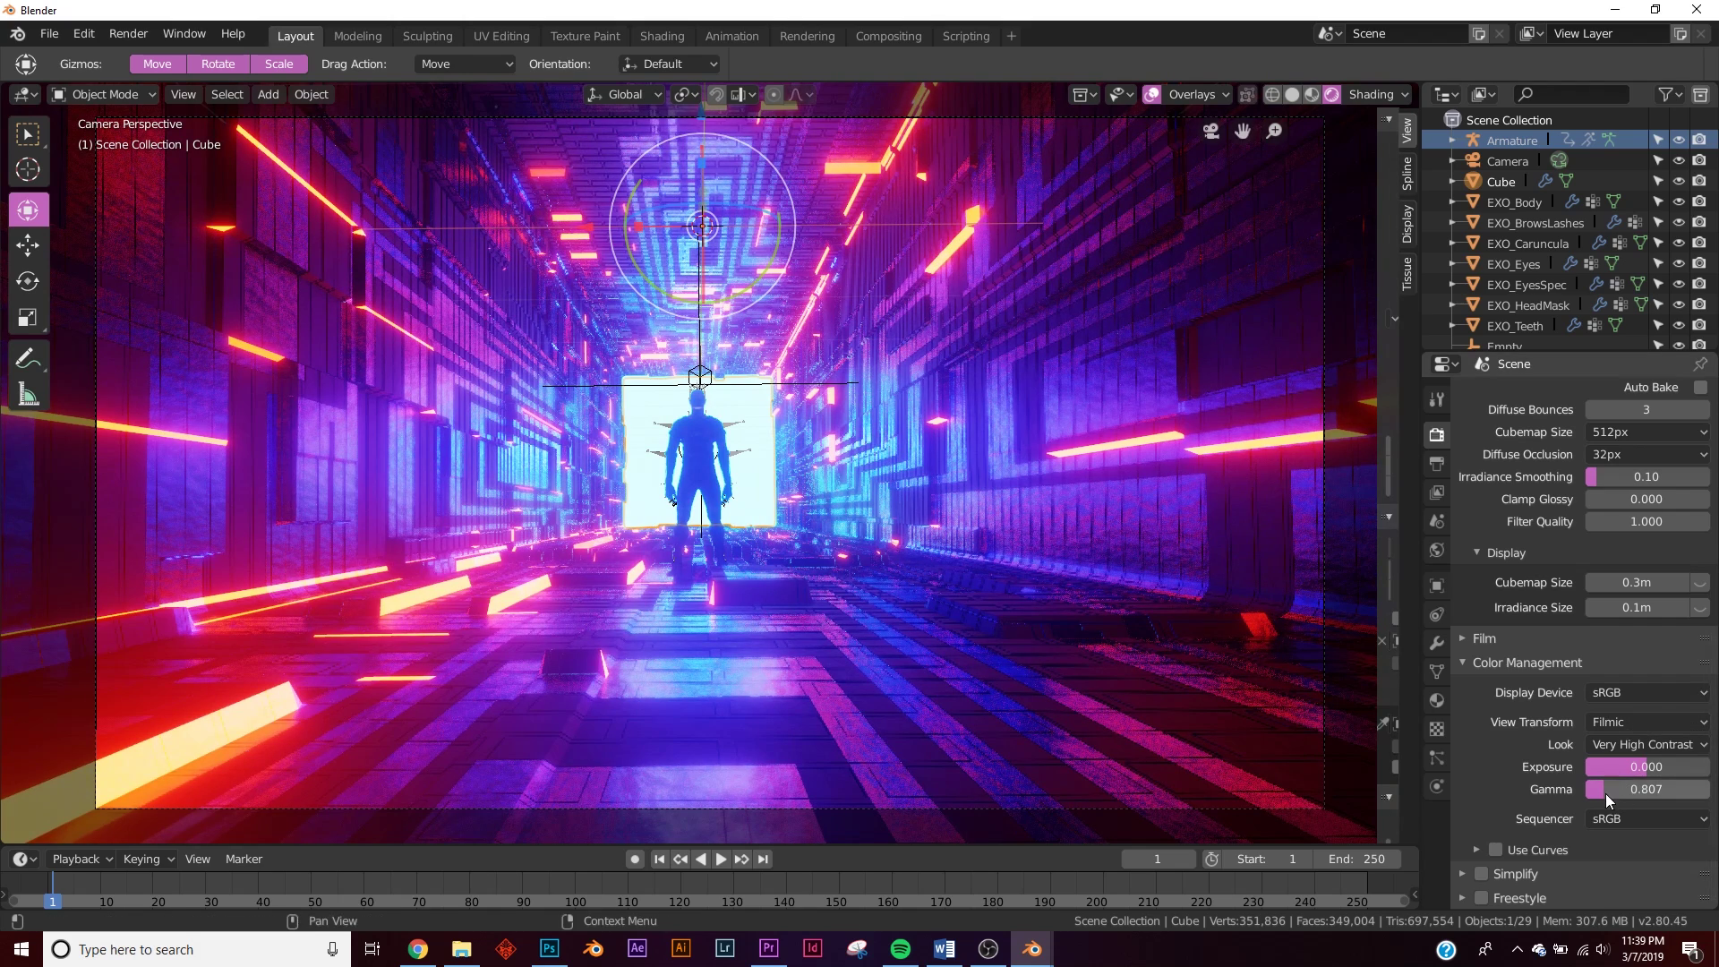
- Render the tunnel scene as a still image from the camera with Eevee at 64 render samples
scroll(1629, 503, "up", 10)
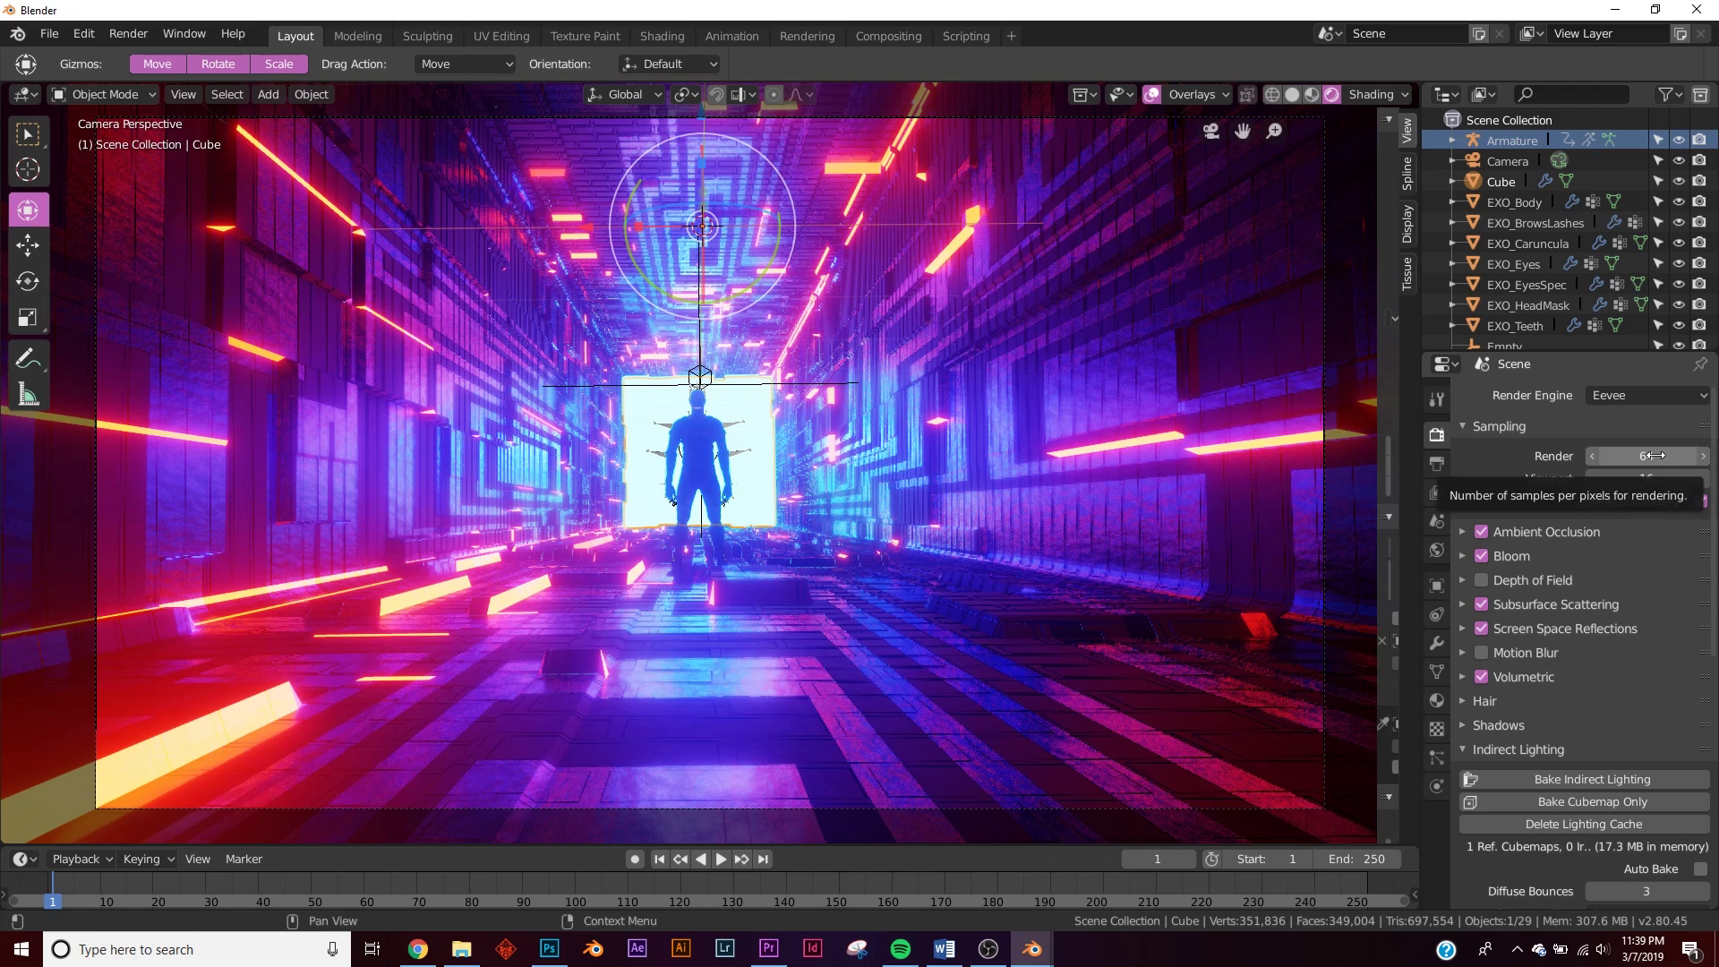
left_click(124, 35)
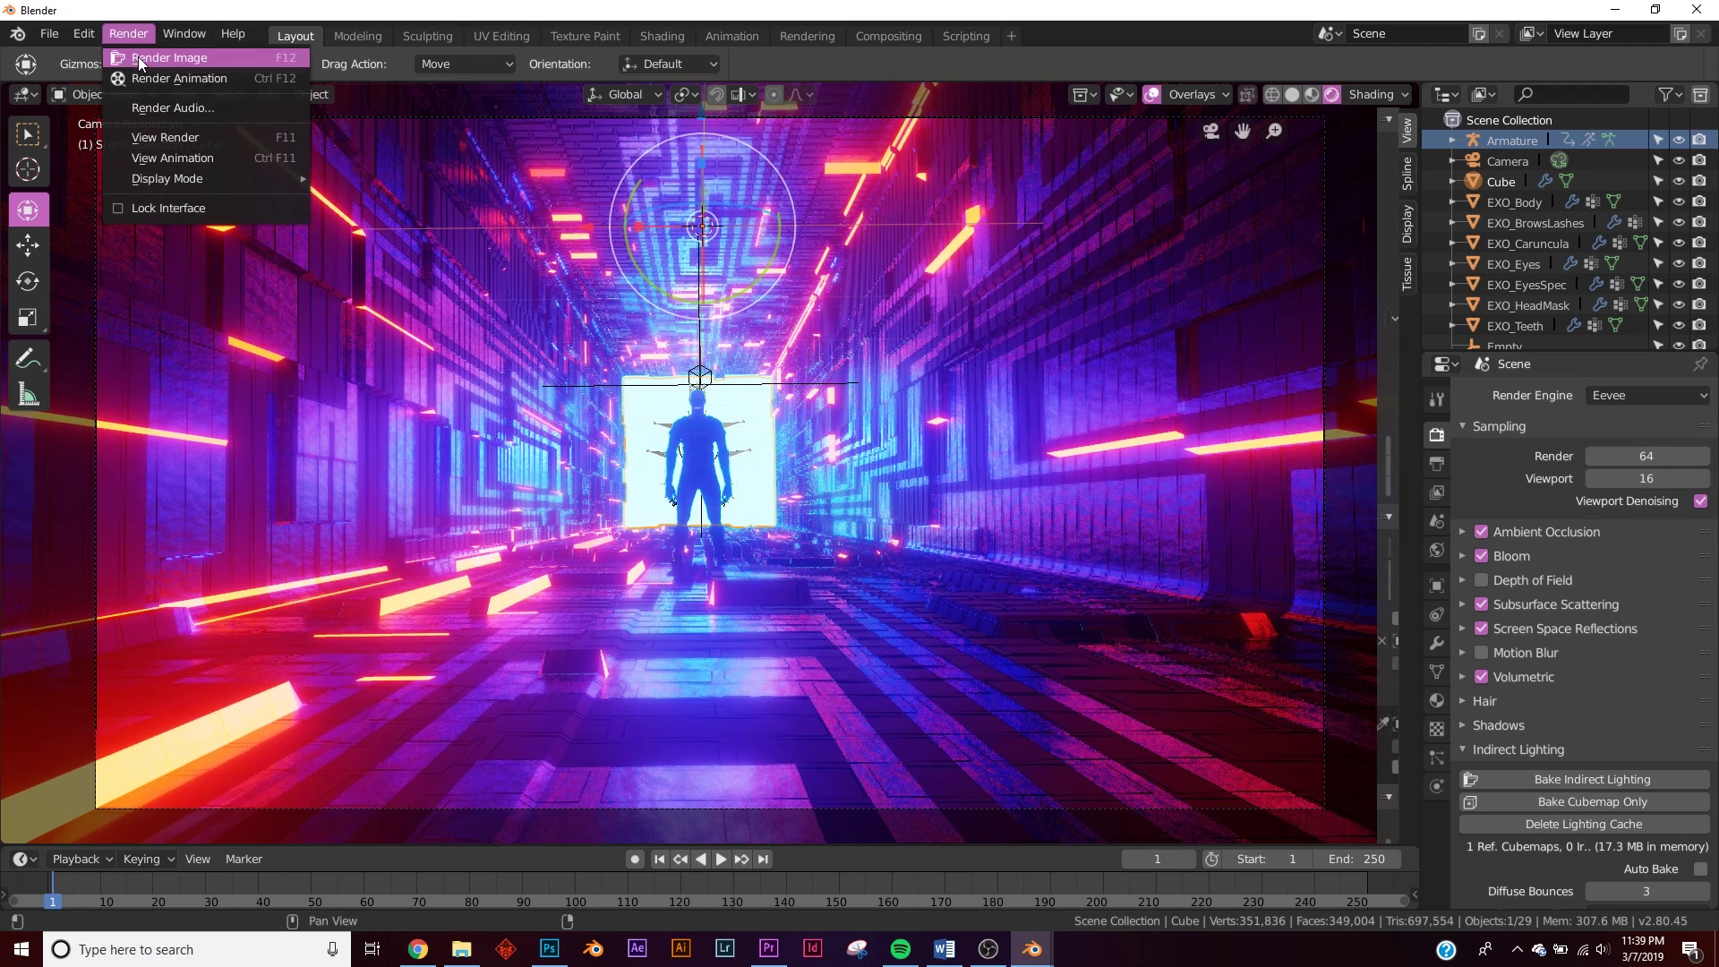
left_click(138, 57)
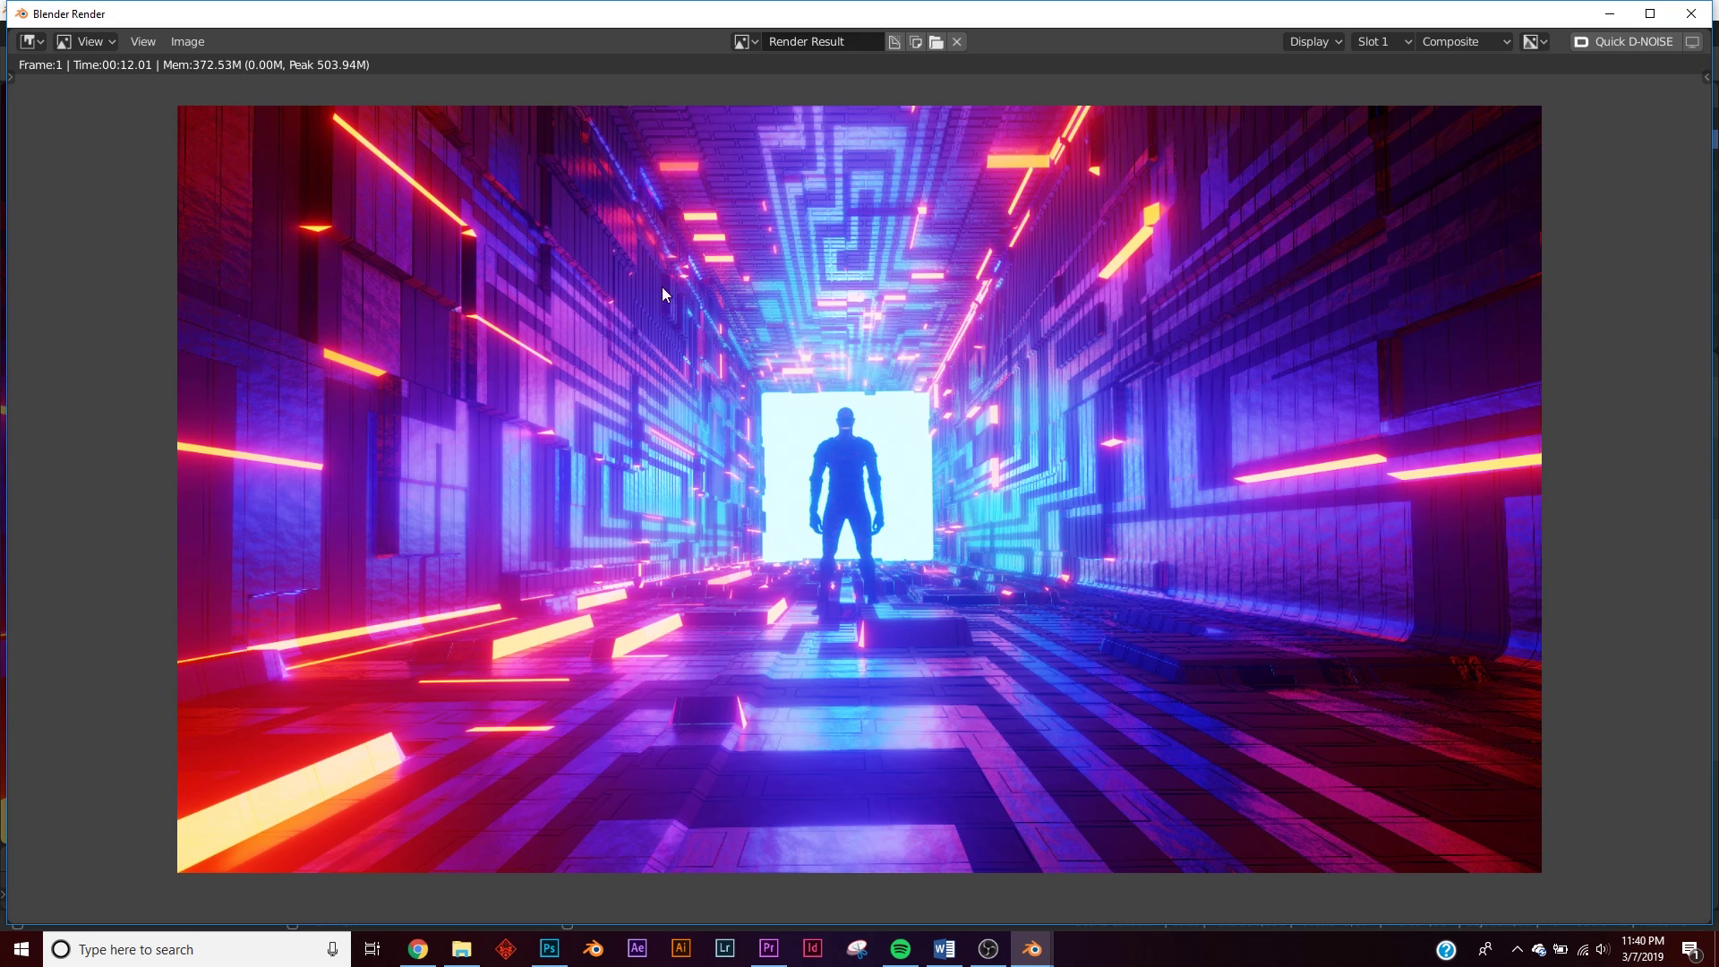